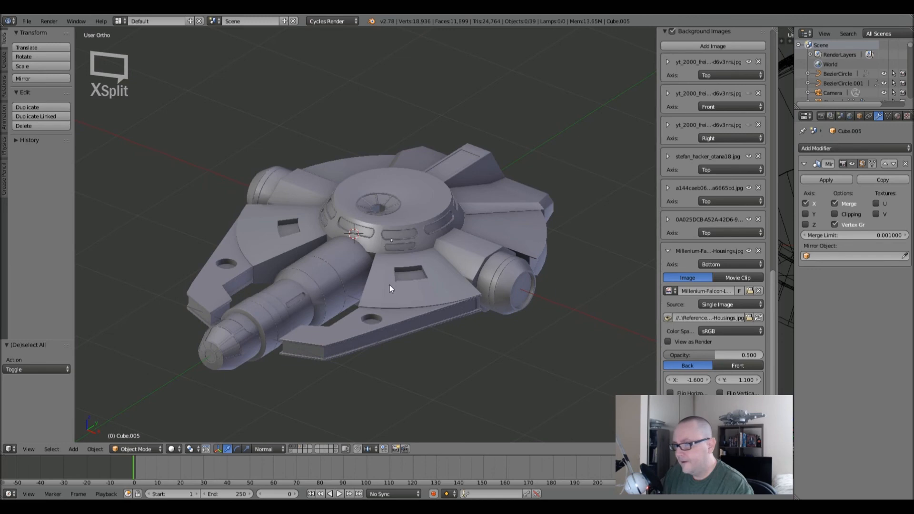
# - Show the layer holding the underside landing gear housings as well and view the ship straight from below
pyautogui.moveTo(386, 306)
pyautogui.mouseDown(button='middle')
pyautogui.moveTo(384, 188)
pyautogui.moveTo(380, 327)
pyautogui.moveTo(384, 316)
pyautogui.mouseUp(button='middle')
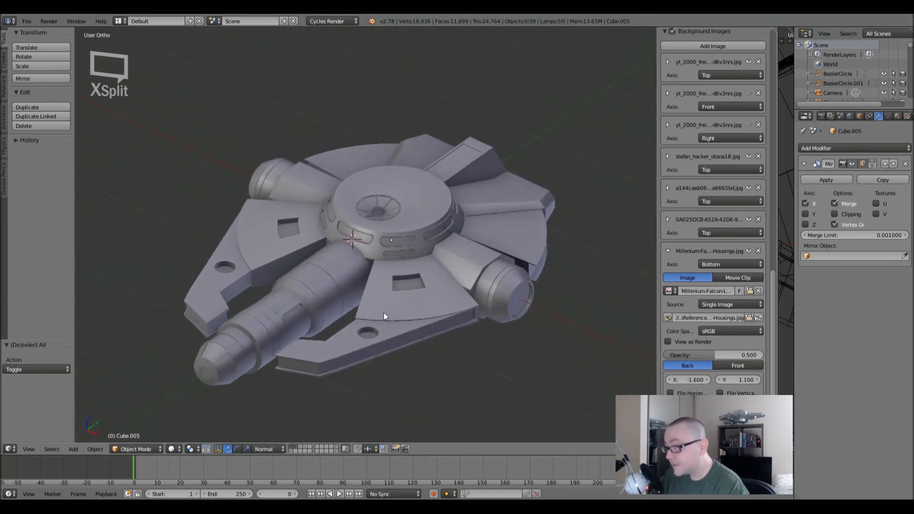
pyautogui.moveTo(410, 285)
pyautogui.mouseDown(button='middle')
pyautogui.moveTo(416, 311)
pyautogui.moveTo(395, 275)
pyautogui.mouseUp(button='middle')
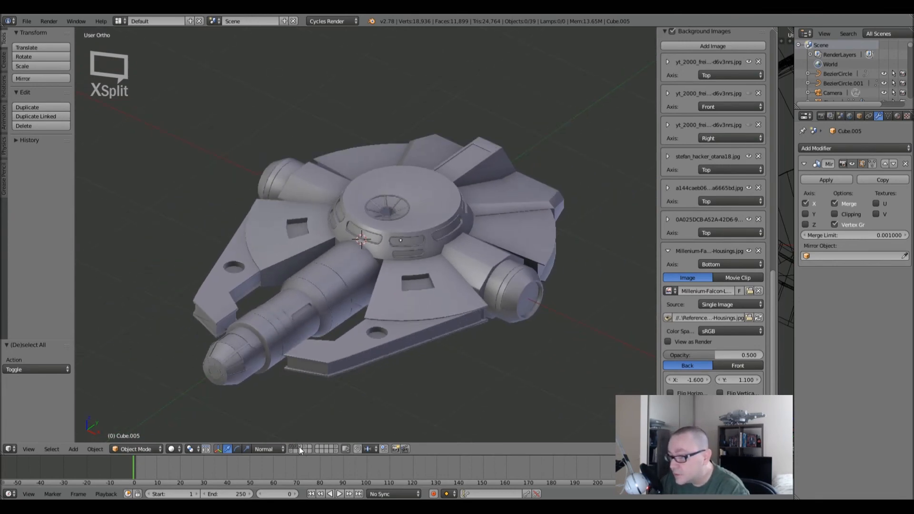
pyautogui.moveTo(299, 436); pyautogui.dragTo(333, 210, button='middle')
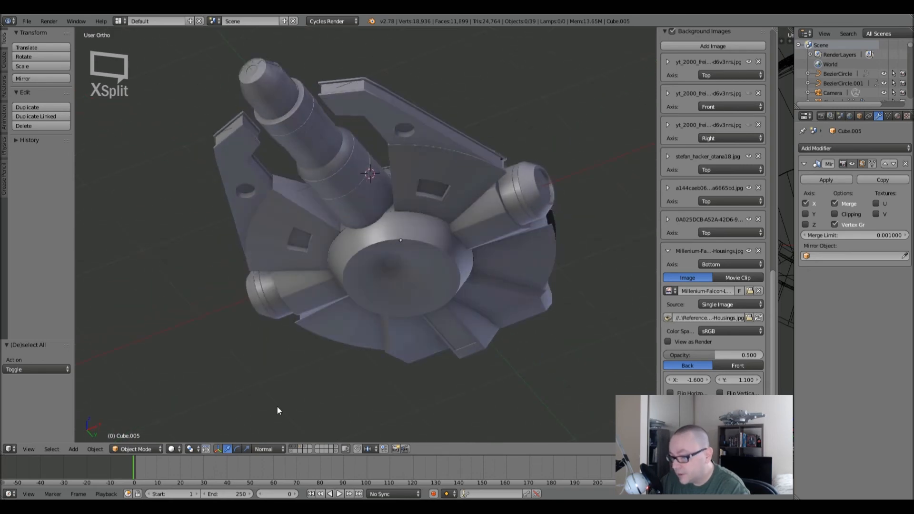
pyautogui.keyDown('shift'); pyautogui.click(300, 449); pyautogui.keyUp('shift')
pyautogui.moveTo(376, 324); pyautogui.dragTo(393, 263, button='middle')
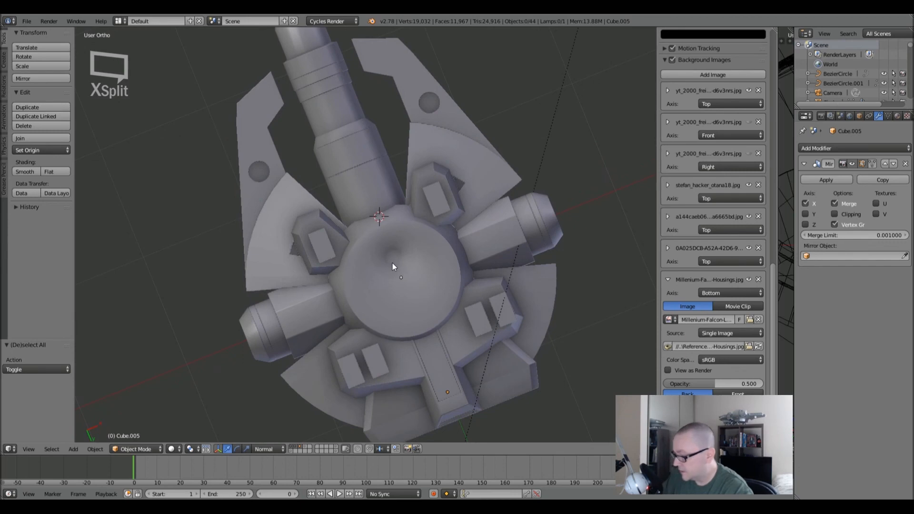
pyautogui.press('ctrl+KP_7')
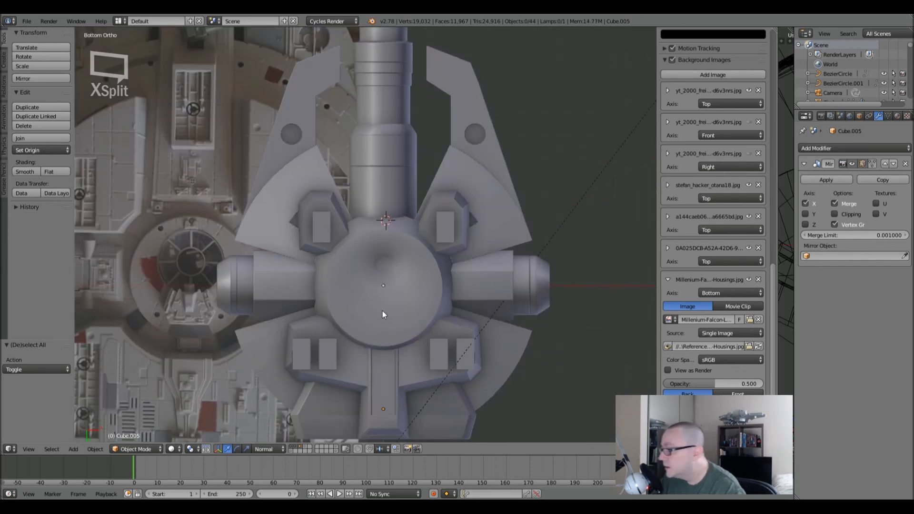
# - Open the front landing gear housing beside the cockpit tube for mesh editing
pyautogui.keyDown('shift'); pyautogui.moveTo(382, 349); pyautogui.dragTo(416, 305, button='middle'); pyautogui.keyUp('shift')
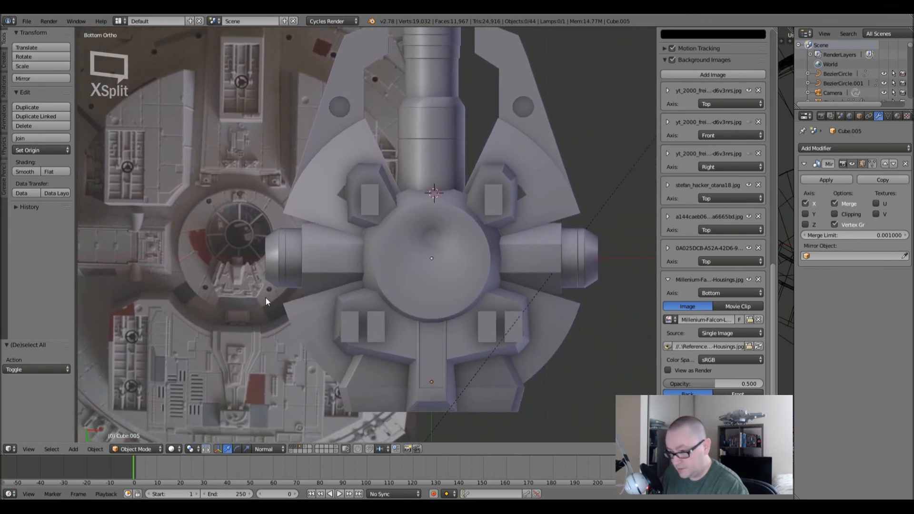
pyautogui.scroll(-2, 198, 265)
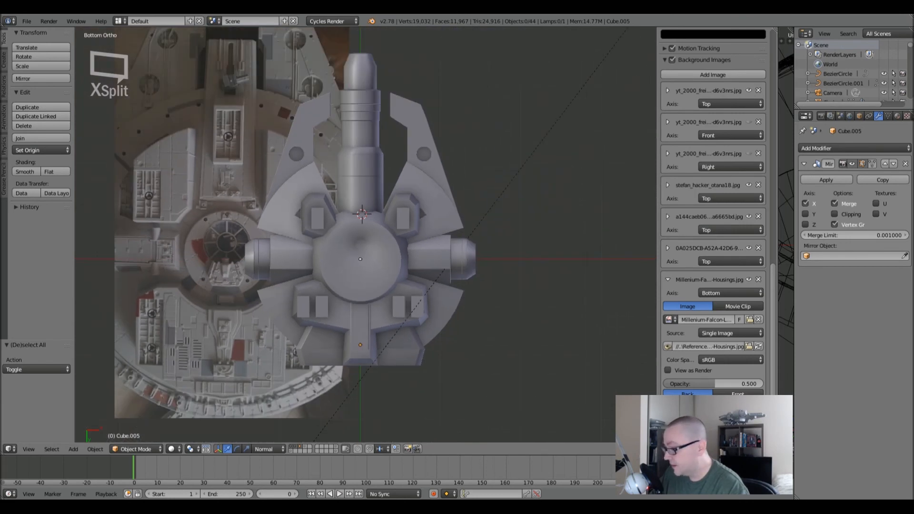
pyautogui.keyDown('shift'); pyautogui.moveTo(274, 293); pyautogui.dragTo(283, 282, button='middle'); pyautogui.keyUp('shift')
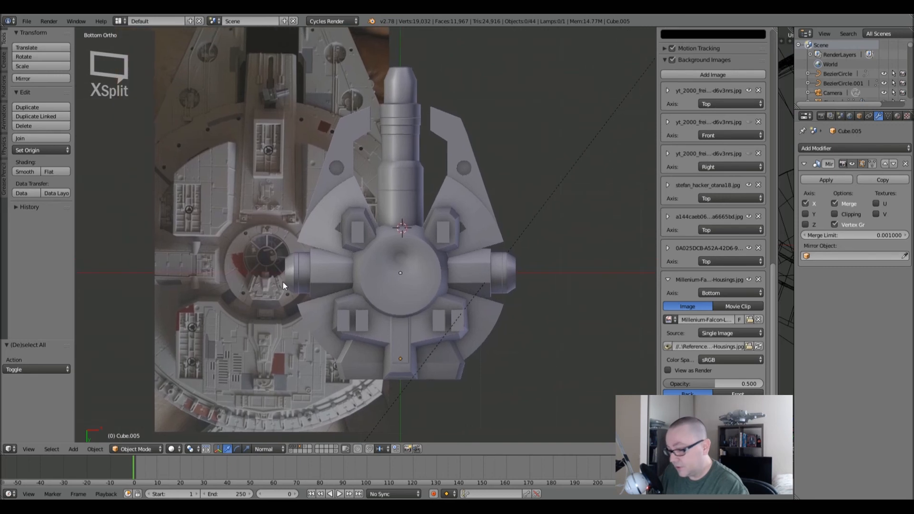
pyautogui.scroll(2, 251, 265)
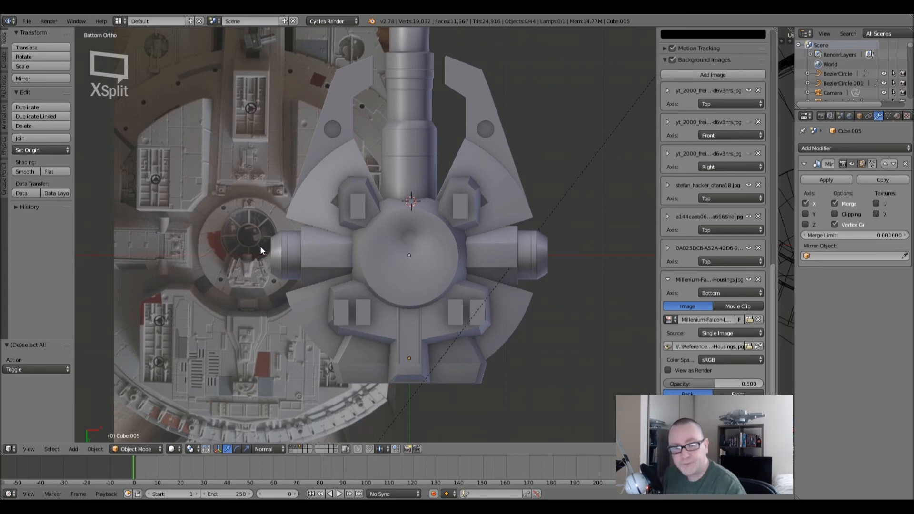
pyautogui.keyDown('shift'); pyautogui.moveTo(326, 276); pyautogui.dragTo(356, 264, button='middle'); pyautogui.keyUp('shift')
pyautogui.rightClick(384, 196)
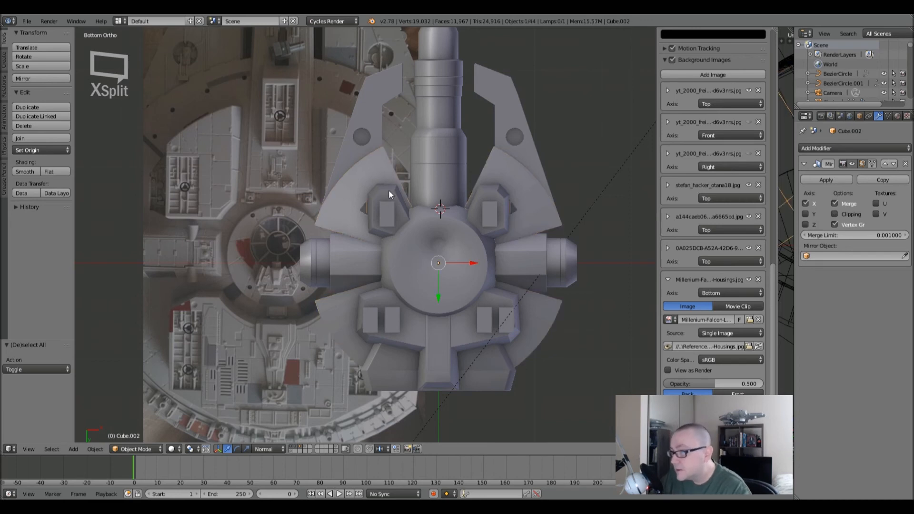
pyautogui.press('Tab')
# - Compare the front housing's shape and placement with the landing gear housings in the underside reference photo
pyautogui.scroll(3, 389, 194)
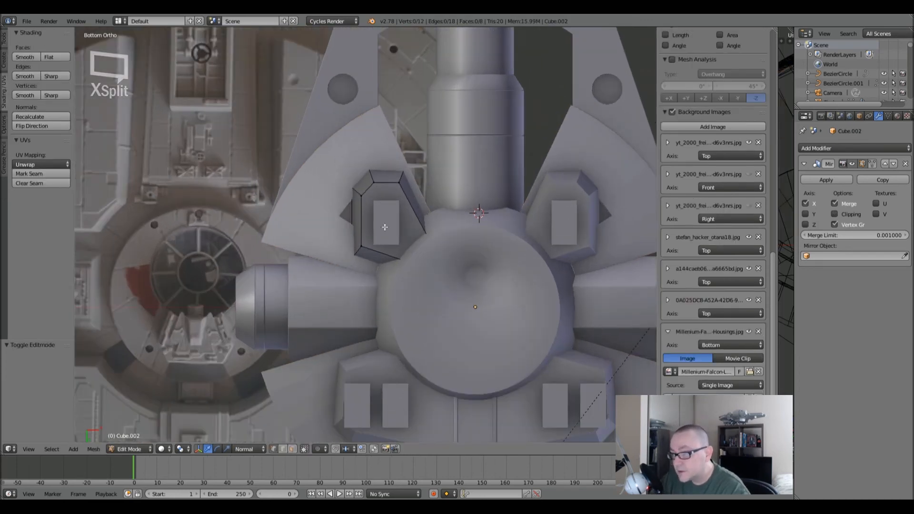
pyautogui.keyDown('shift'); pyautogui.moveTo(385, 228); pyautogui.dragTo(489, 204, button='middle'); pyautogui.keyUp('shift')
pyautogui.scroll(-1, 488, 205)
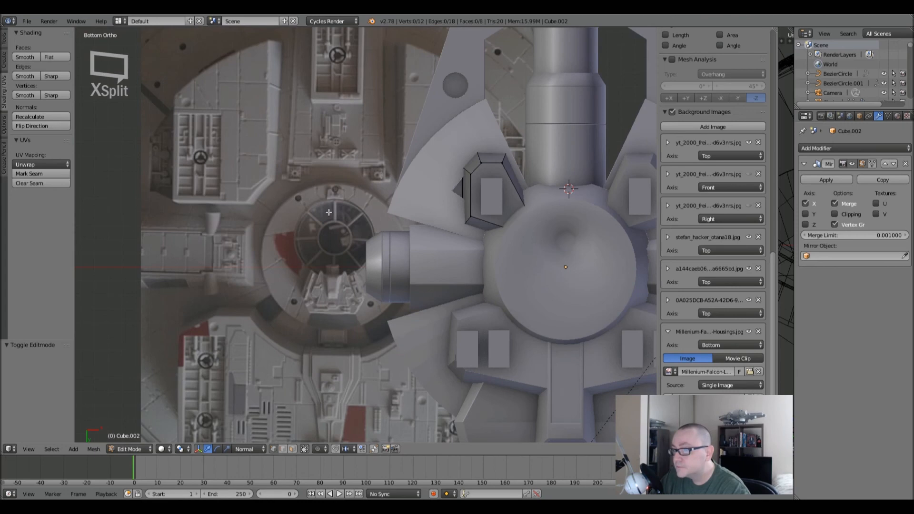
pyautogui.moveTo(500, 235)
pyautogui.keyDown('shift'); pyautogui.mouseDown(button='middle')
pyautogui.moveTo(451, 217)
pyautogui.moveTo(496, 226)
pyautogui.moveTo(478, 227)
pyautogui.moveTo(467, 225)
pyautogui.moveTo(507, 222)
pyautogui.mouseUp(button='middle'); pyautogui.keyUp('shift')
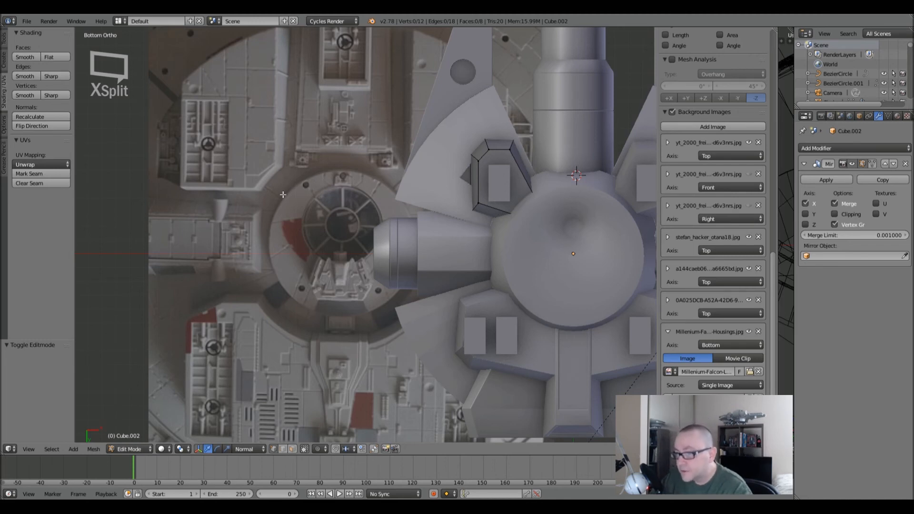
pyautogui.scroll(-3, 283, 194)
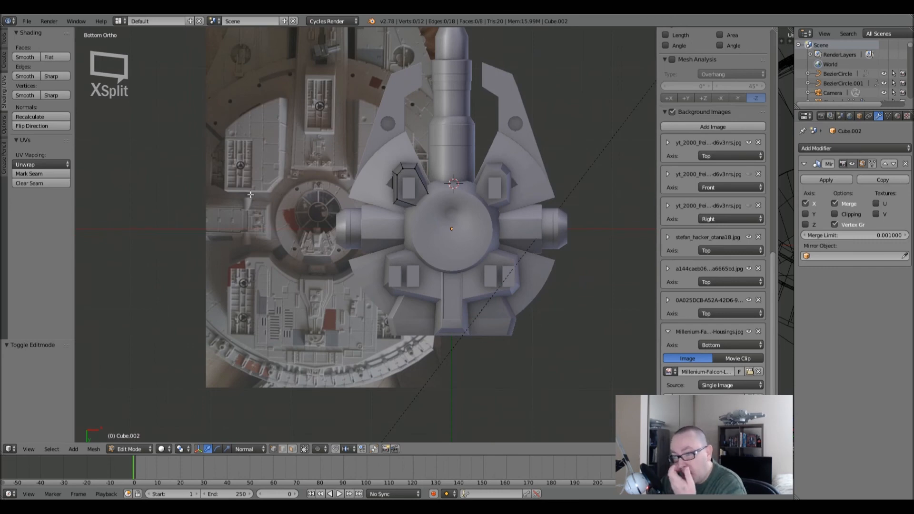
pyautogui.scroll(-1, 213, 245)
pyautogui.scroll(3, 214, 245)
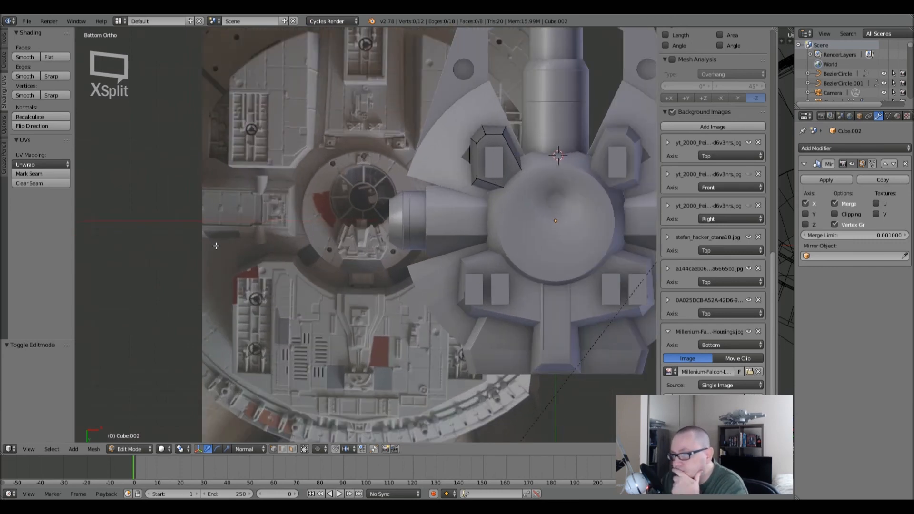
pyautogui.scroll(-1, 254, 186)
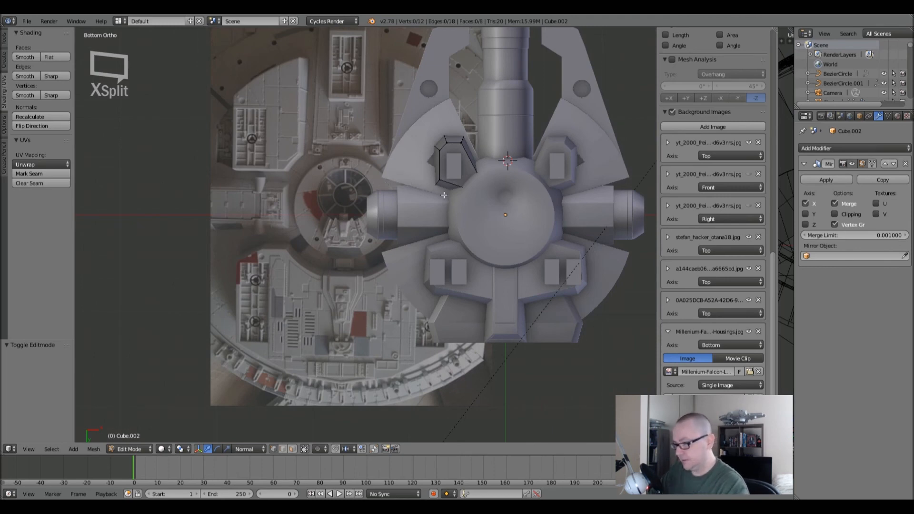
pyautogui.keyDown('shift'); pyautogui.moveTo(517, 194); pyautogui.dragTo(486, 216, button='middle'); pyautogui.keyUp('shift')
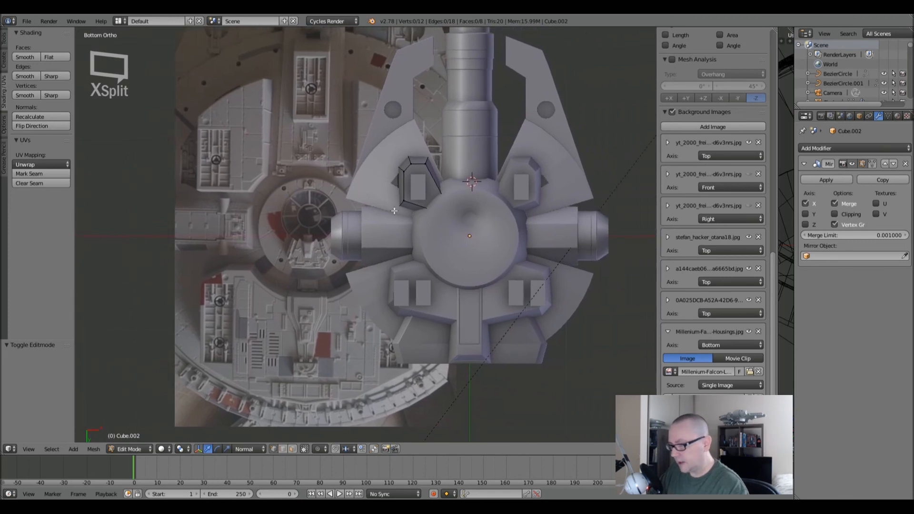
pyautogui.keyDown('shift'); pyautogui.moveTo(394, 210); pyautogui.dragTo(367, 222, button='middle'); pyautogui.keyUp('shift')
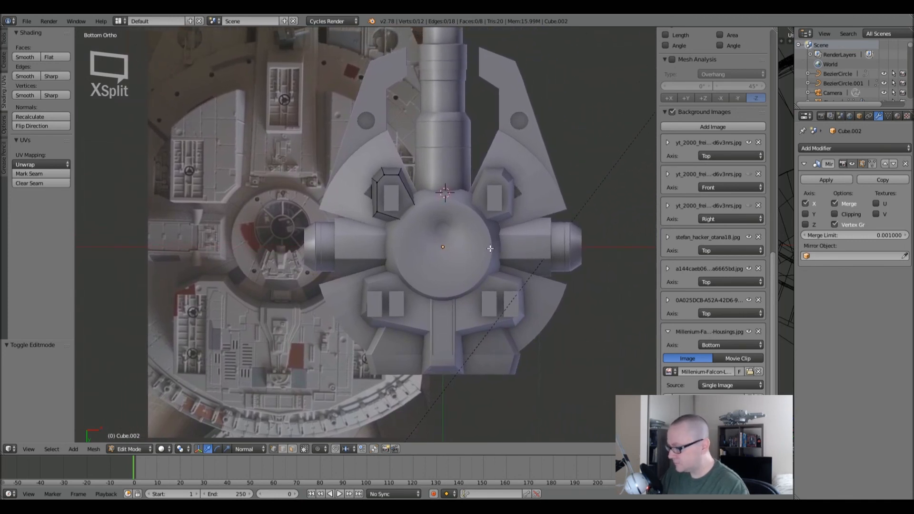
# - Examine the YT-2000 reference photos from the top view for the hull, side pods and engine area
pyautogui.press('KP_7')
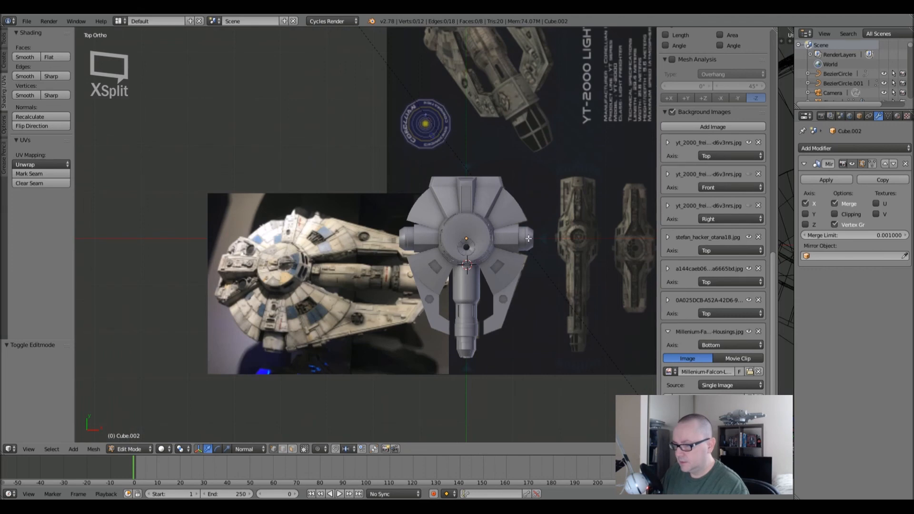
pyautogui.scroll(5, 270, 322)
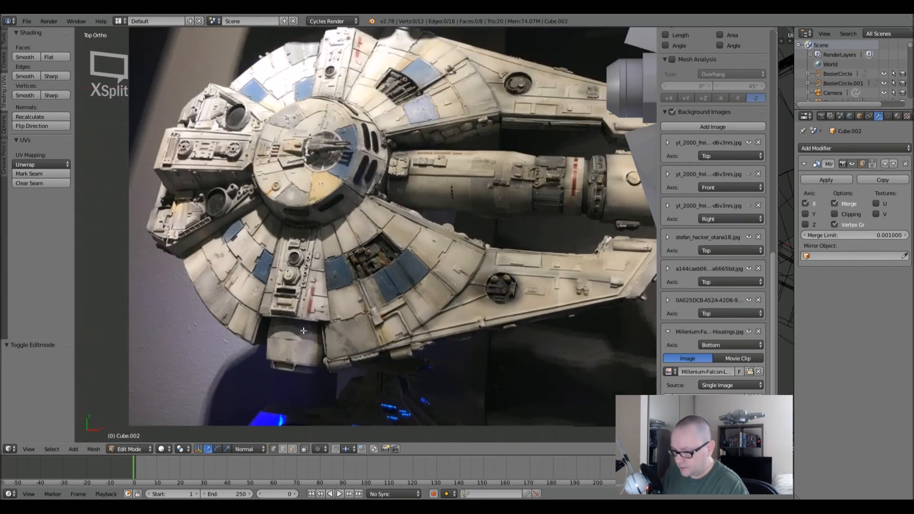
pyautogui.scroll(-7, 319, 328)
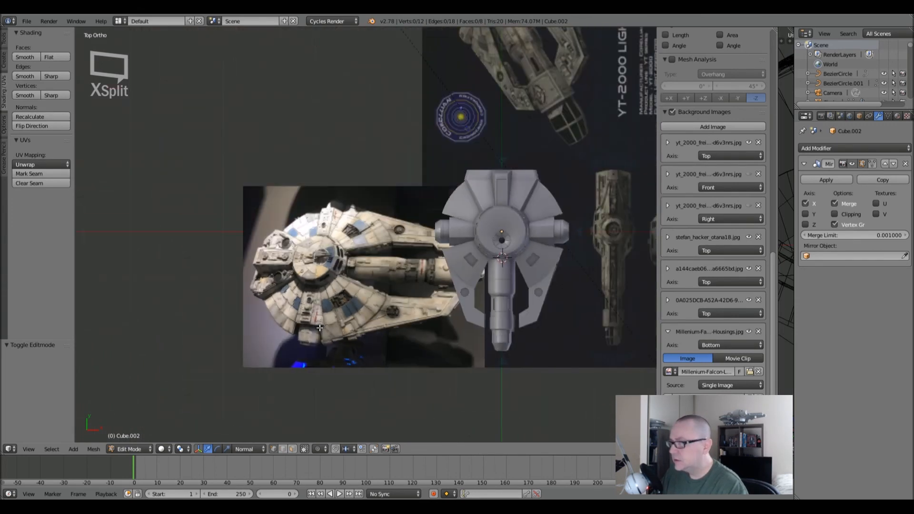
pyautogui.scroll(5, 396, 306)
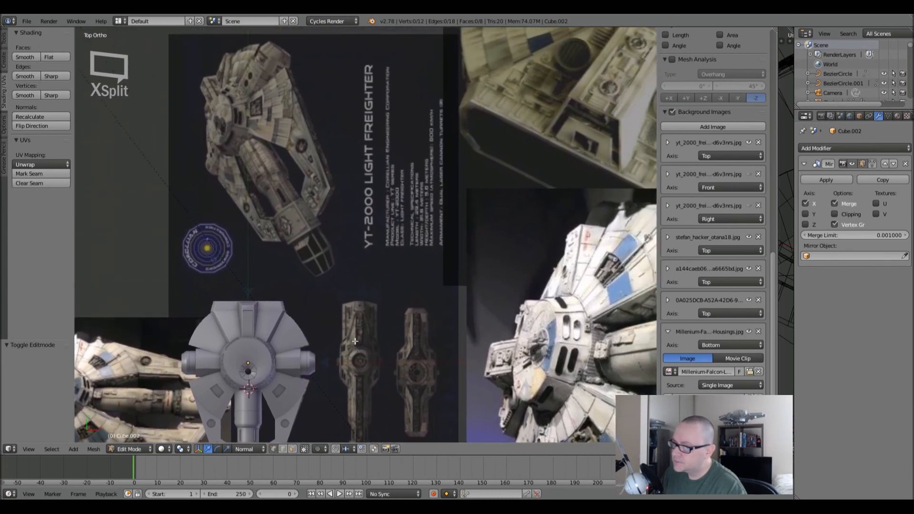
pyautogui.scroll(-4, 316, 352)
pyautogui.scroll(4, 374, 310)
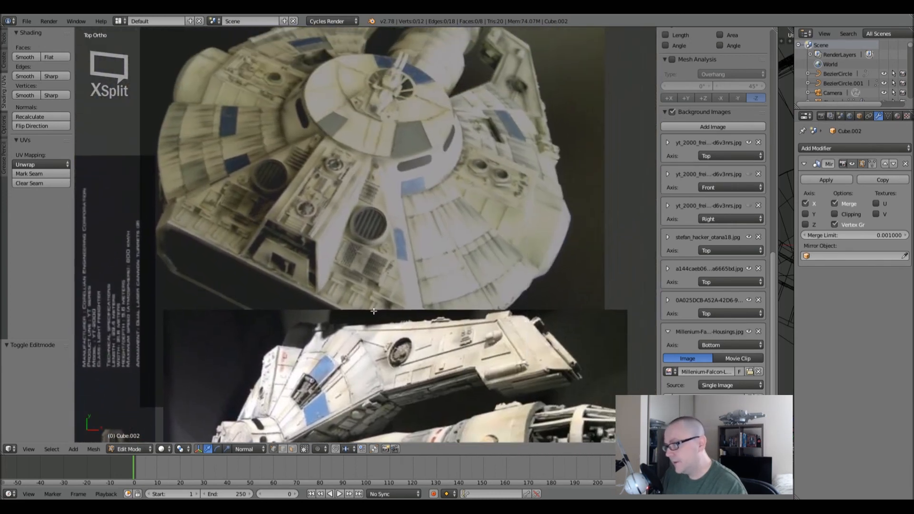
pyautogui.scroll(5, 374, 311)
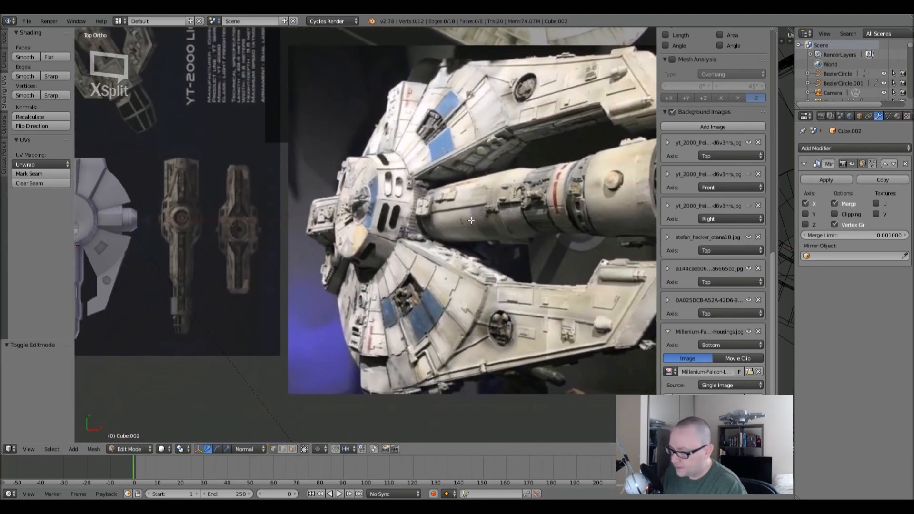
pyautogui.scroll(-6, 470, 221)
pyautogui.scroll(3, 234, 299)
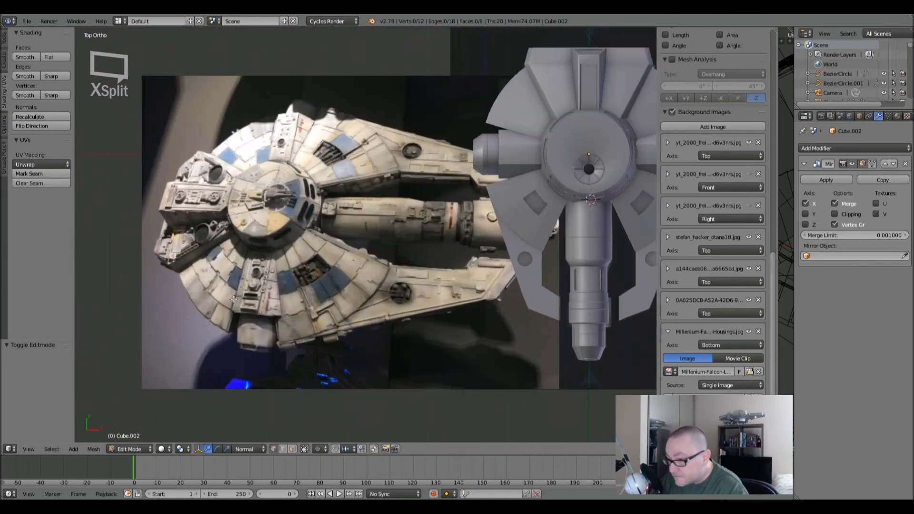
pyautogui.scroll(2, 234, 299)
pyautogui.scroll(-1, 301, 320)
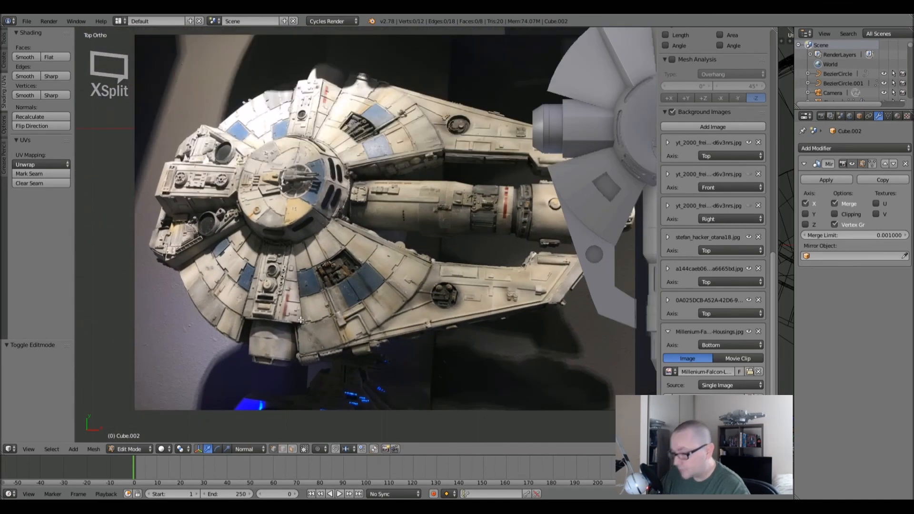
# - Return to the bottom view at the front housing, clear the vertex selection and display the model in wireframe
pyautogui.press('ctrl+KP_7')
pyautogui.keyDown('shift'); pyautogui.moveTo(442, 296); pyautogui.dragTo(241, 259, button='middle'); pyautogui.keyUp('shift')
pyautogui.scroll(3, 327, 261)
pyautogui.keyDown('shift'); pyautogui.moveTo(327, 261); pyautogui.dragTo(462, 259, button='middle'); pyautogui.keyUp('shift')
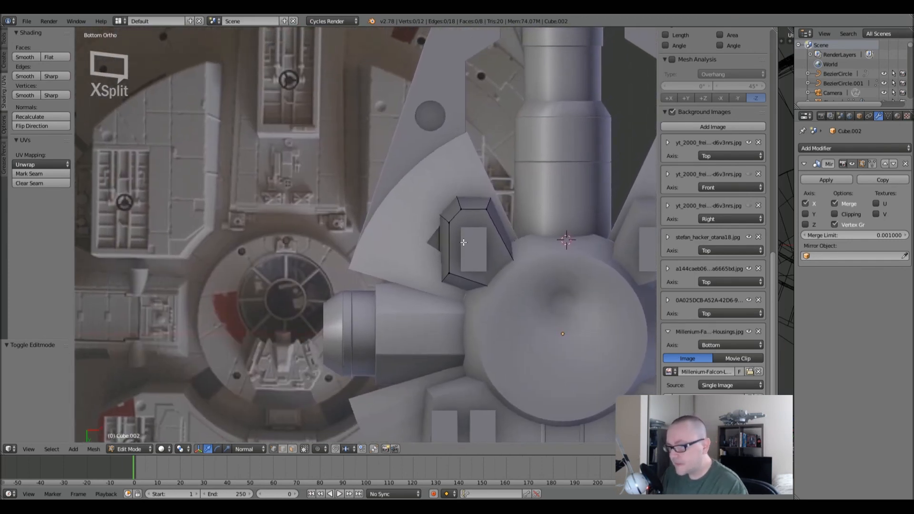
pyautogui.press('a')
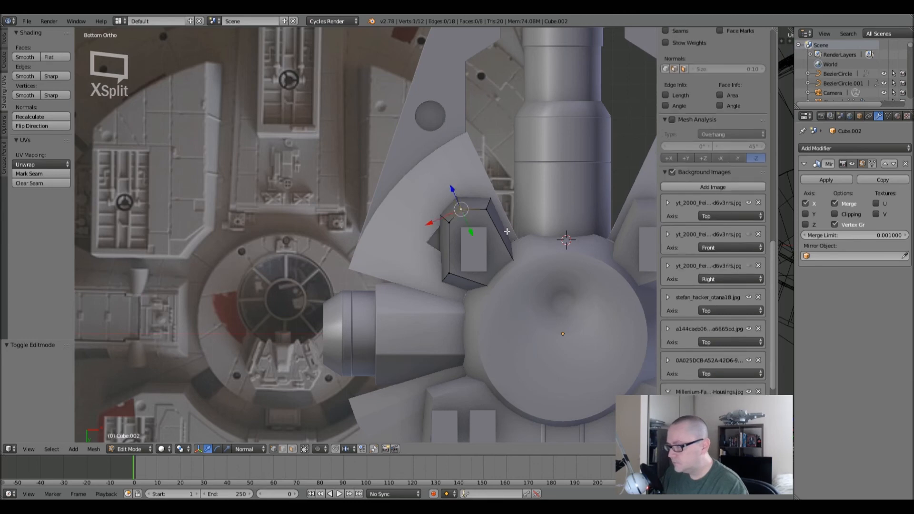
pyautogui.press('z')
pyautogui.keyDown('shift'); pyautogui.moveTo(497, 224); pyautogui.dragTo(445, 219, button='middle'); pyautogui.keyUp('shift')
pyautogui.scroll(1, 445, 219)
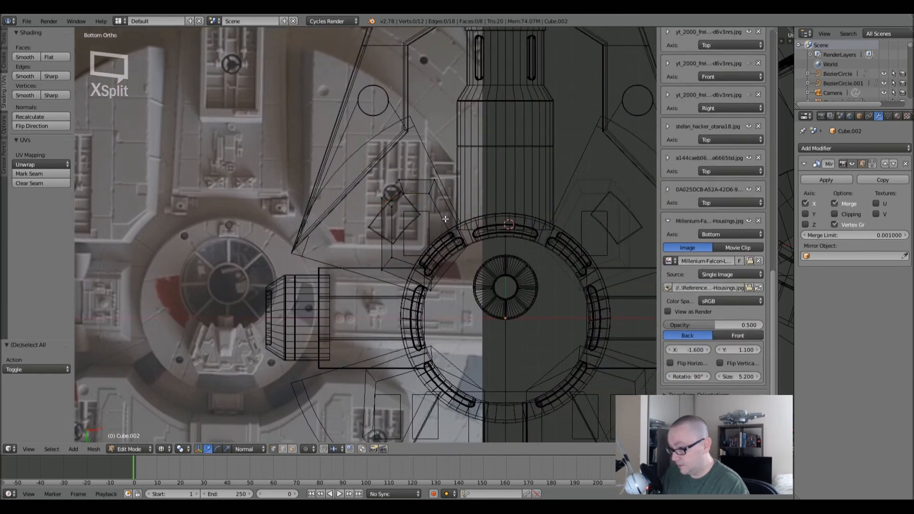
# - Delete the vertices of the front housing's flat six-sided face, leaving only its outer outline
pyautogui.rightClick(398, 202)
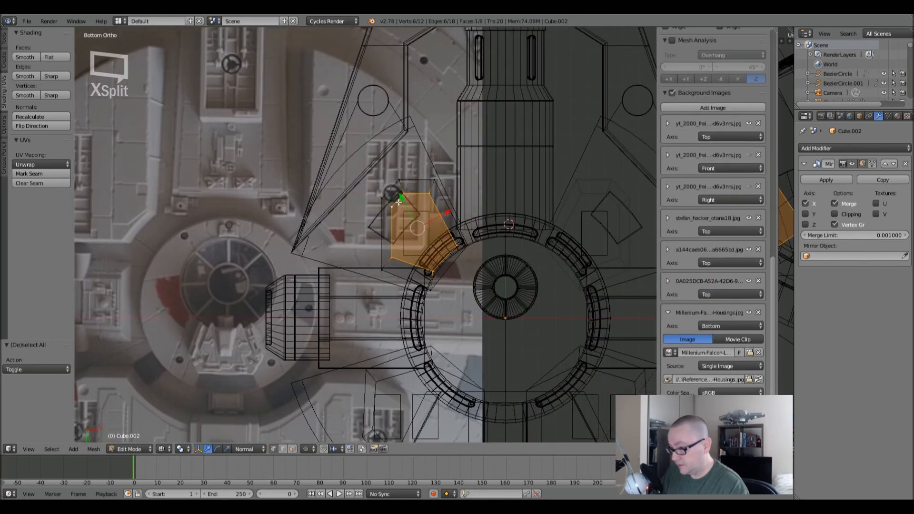
pyautogui.press('x')
pyautogui.click(398, 202)
pyautogui.press('z')
pyautogui.press('z')
# - Select an upper corner vertex of the remaining housing outline and compare it with the reference in solid and wireframe display
pyautogui.rightClick(398, 181)
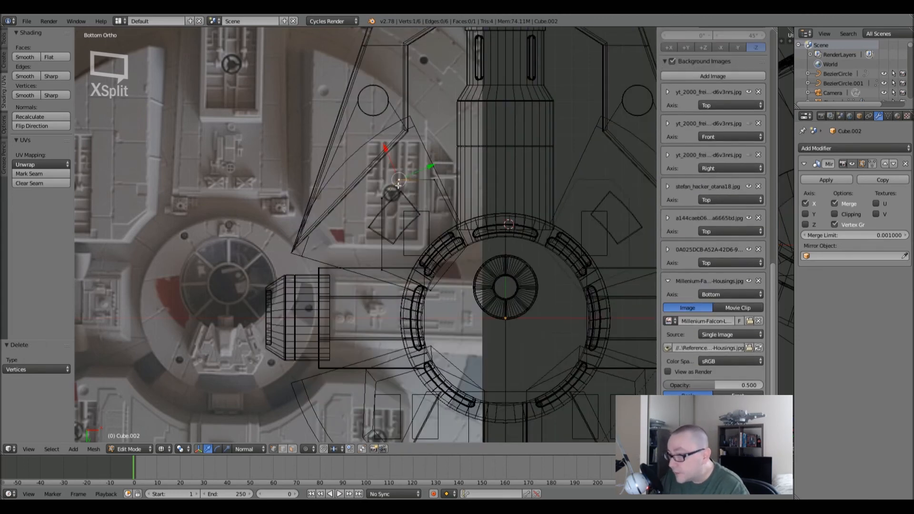
pyautogui.keyDown('shift'); pyautogui.moveTo(381, 197); pyautogui.dragTo(462, 247, button='middle'); pyautogui.keyUp('shift')
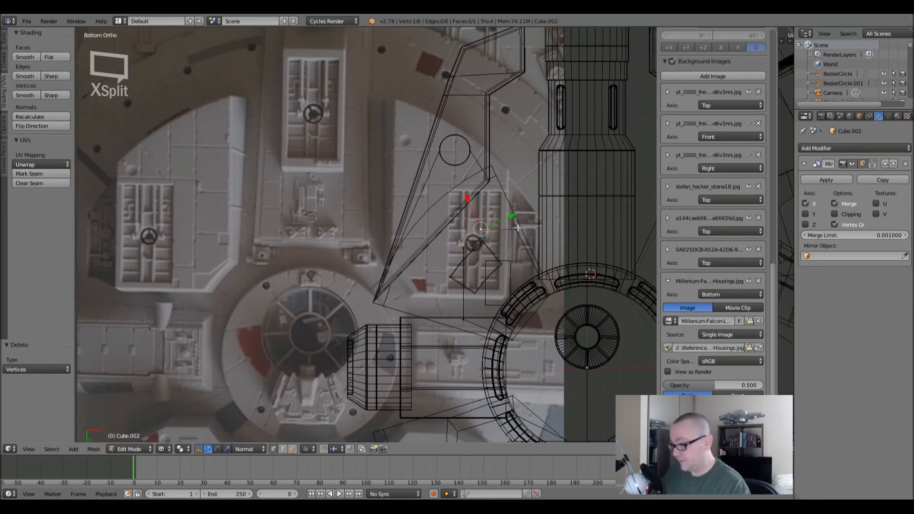
pyautogui.scroll(-1, 370, 330)
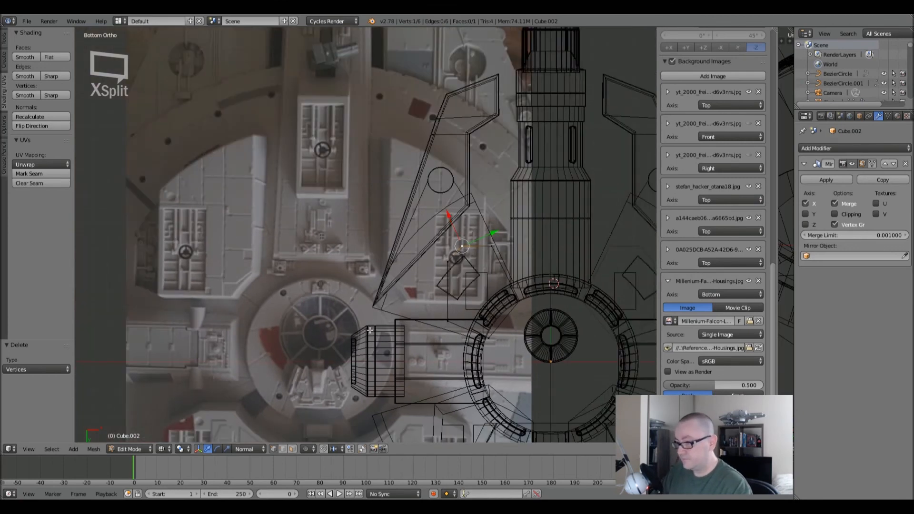
pyautogui.press('z')
pyautogui.keyDown('shift'); pyautogui.moveTo(485, 285); pyautogui.dragTo(469, 267, button='middle'); pyautogui.keyUp('shift')
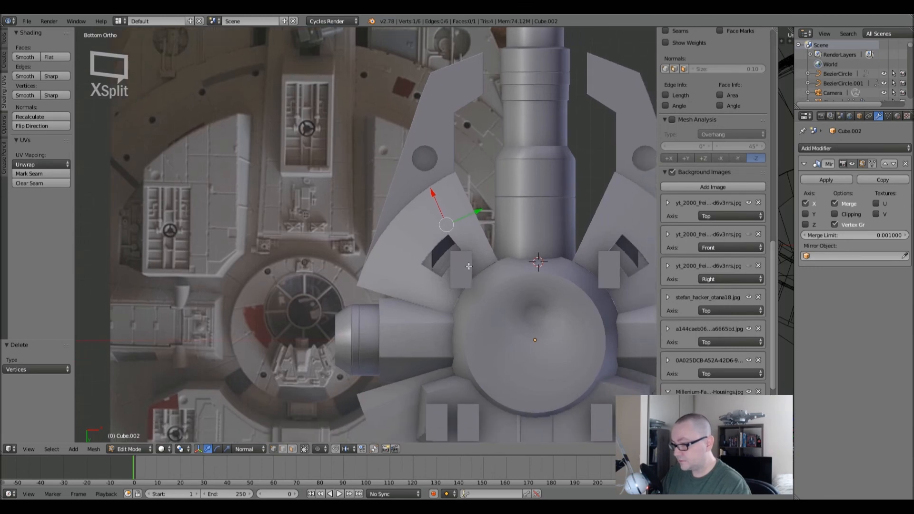
pyautogui.press('z')
pyautogui.scroll(1, 468, 233)
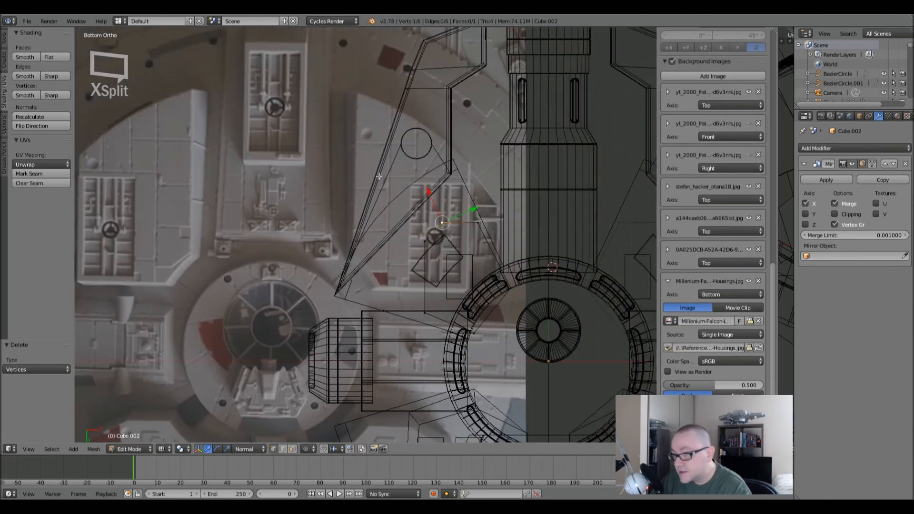
# - Clear the vertex selection on the front housing outline and finish editing its mesh
pyautogui.keyDown('shift'); pyautogui.moveTo(294, 241); pyautogui.dragTo(312, 244, button='middle'); pyautogui.keyUp('shift')
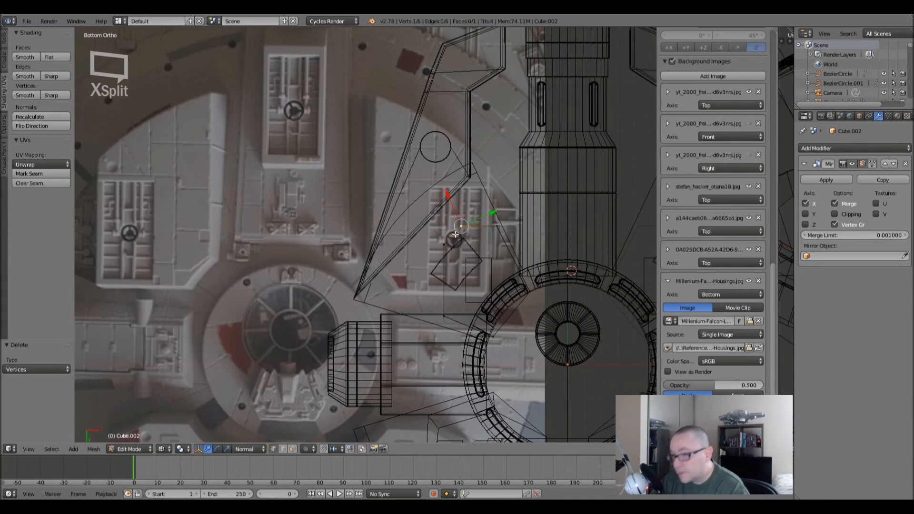
pyautogui.press('Tab')
pyautogui.scroll(-1, 498, 260)
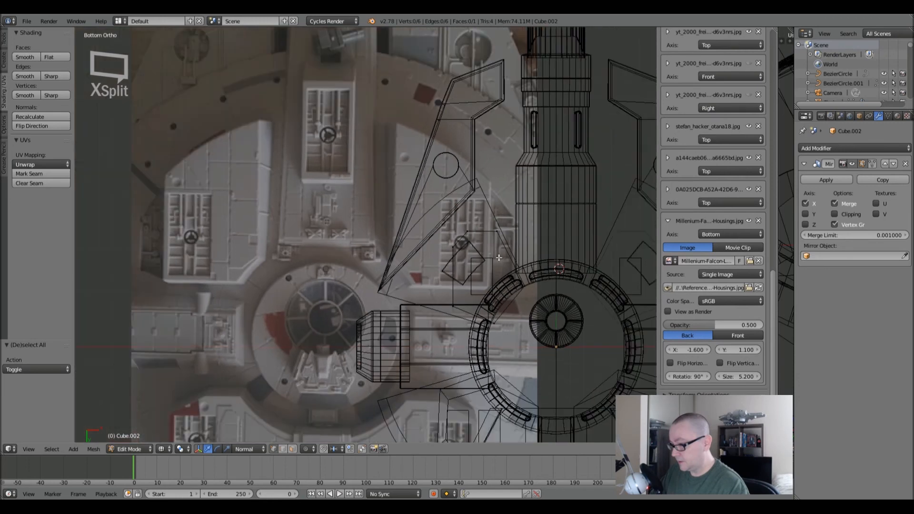
pyautogui.press('a')
pyautogui.keyDown('shift'); pyautogui.moveTo(498, 257); pyautogui.dragTo(432, 195, button='middle'); pyautogui.keyUp('shift')
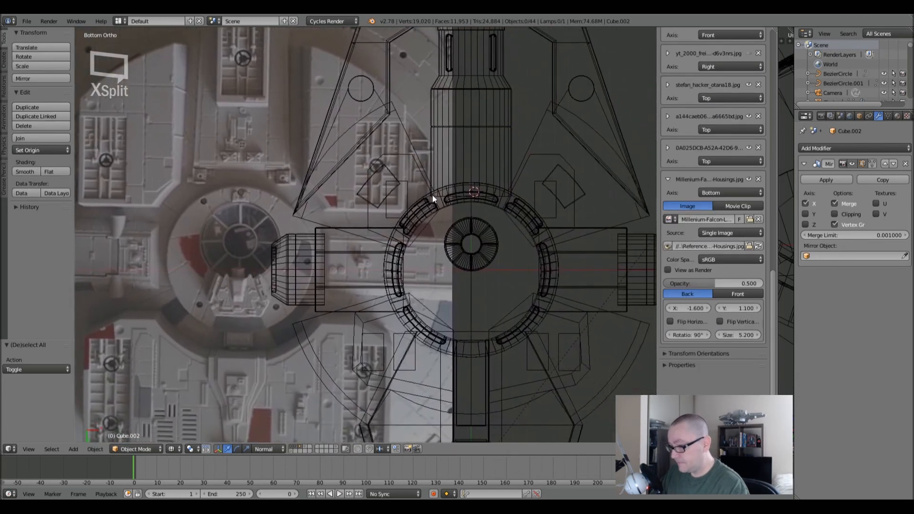
pyautogui.press('Home')
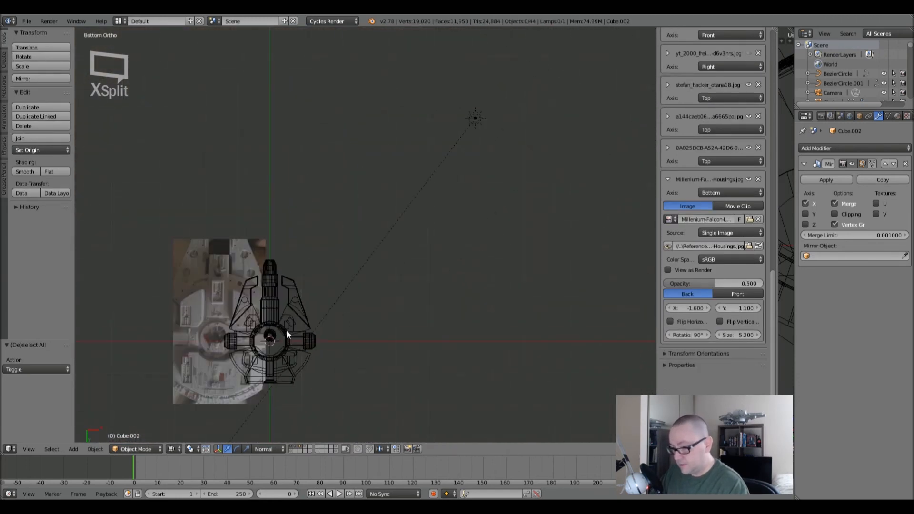
# - Select the curved hull panel object beneath the front housings and inspect its mesh
pyautogui.scroll(8, 258, 343)
pyautogui.keyDown('shift'); pyautogui.moveTo(255, 341); pyautogui.dragTo(435, 307, button='middle'); pyautogui.keyUp('shift')
pyautogui.rightClick(359, 173)
pyautogui.press('Tab')
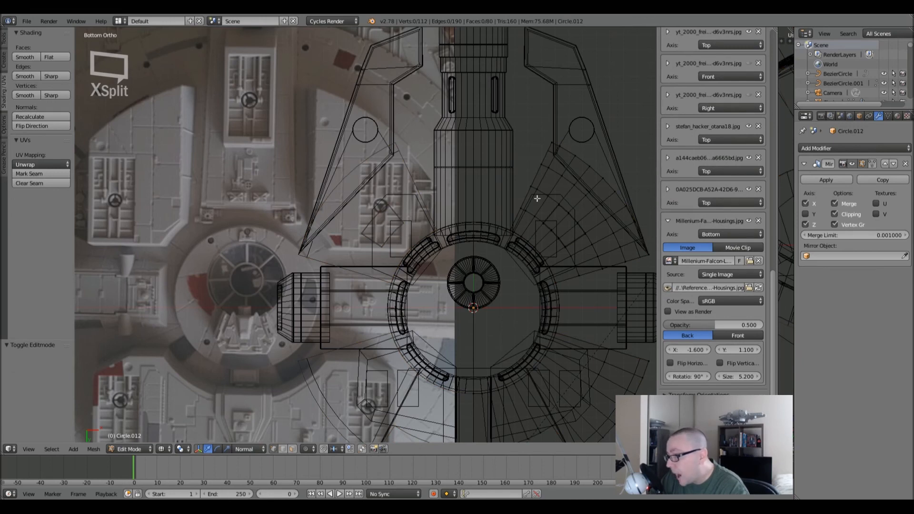
pyautogui.press('Tab')
pyautogui.keyDown('shift'); pyautogui.moveTo(577, 229); pyautogui.dragTo(500, 175, button='middle'); pyautogui.keyUp('shift')
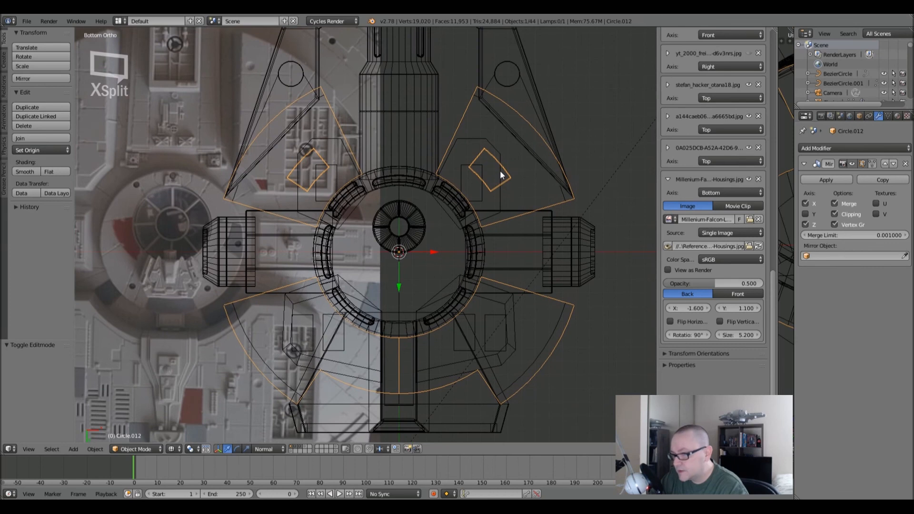
# - Duplicate the hull panel object in place and delete the copy's rear section vertices, keeping only its front section
pyautogui.hotkey('shift', 'd')
pyautogui.rightClick(441, 199)
pyautogui.press('Tab')
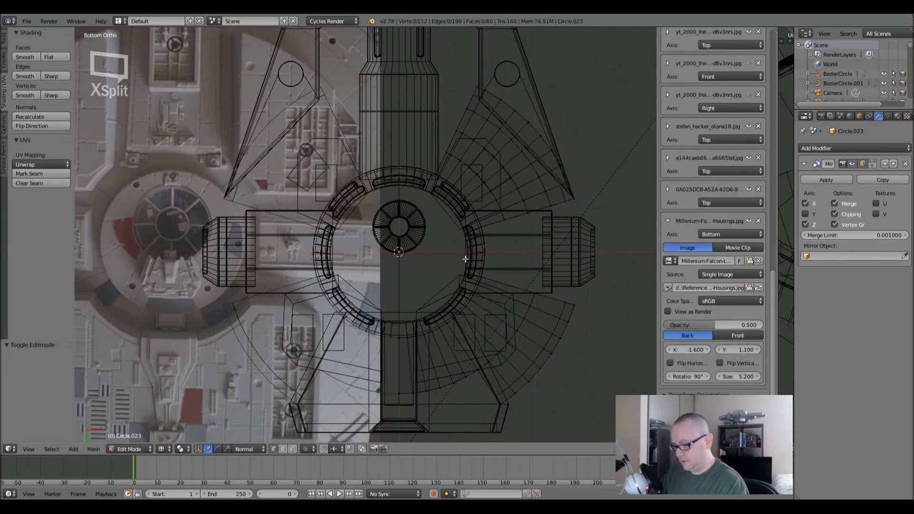
pyautogui.press('b')
pyautogui.moveTo(346, 270); pyautogui.dragTo(613, 417)
pyautogui.press('x')
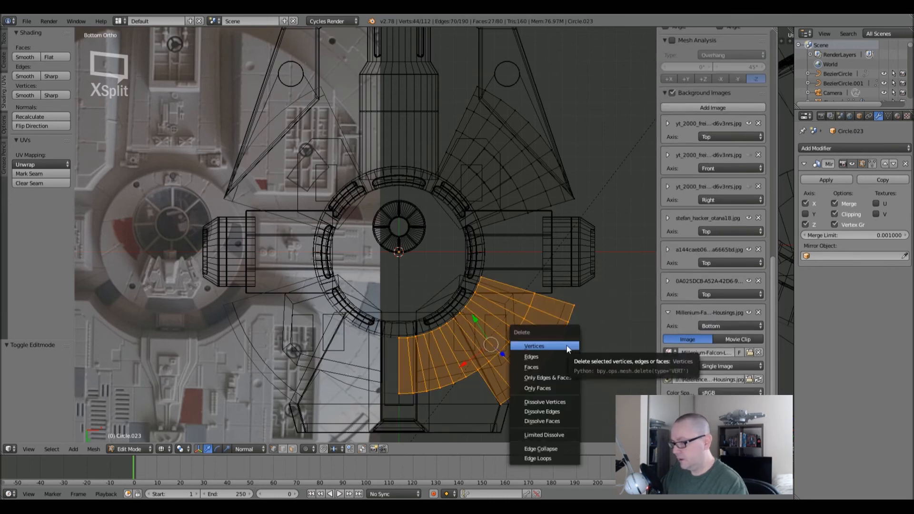
pyautogui.click(566, 346)
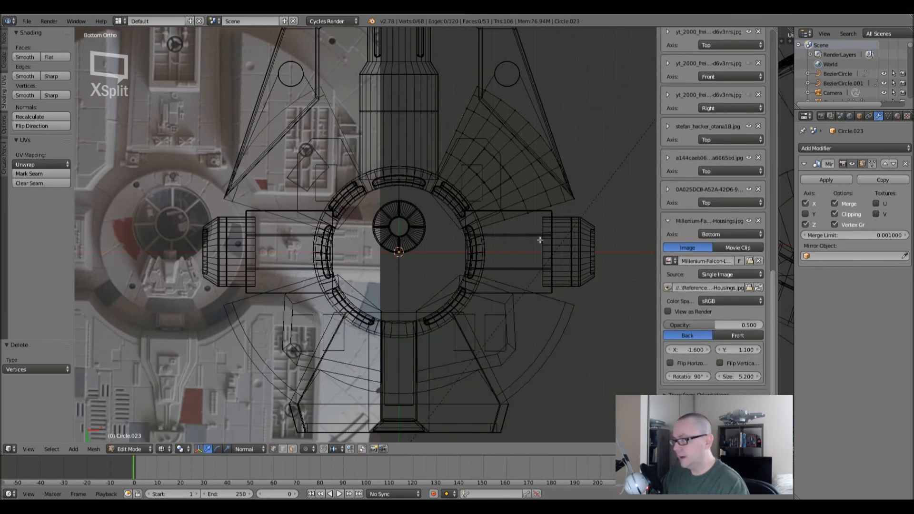
pyautogui.press('Tab')
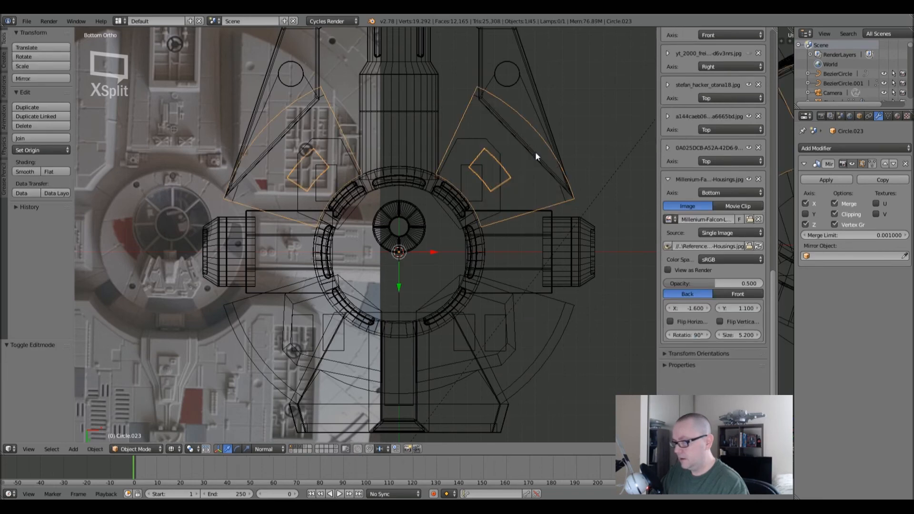
pyautogui.press('Tab')
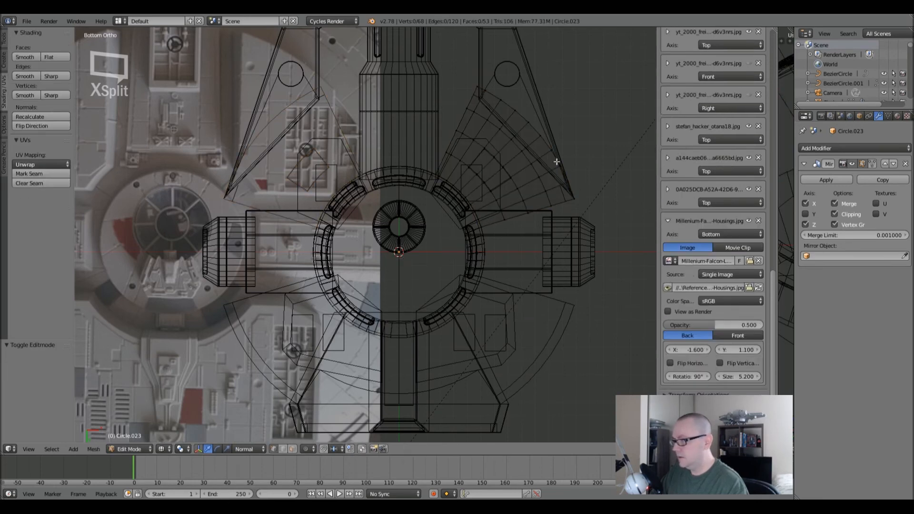
# - Select the whole mesh of the copied panel and set the pivot point to 3D Cursor
pyautogui.press('a')
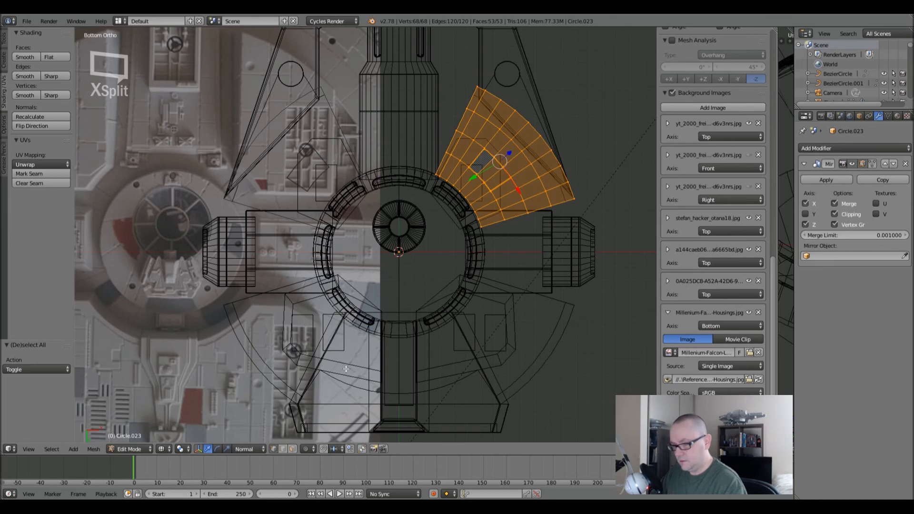
pyautogui.click(180, 449)
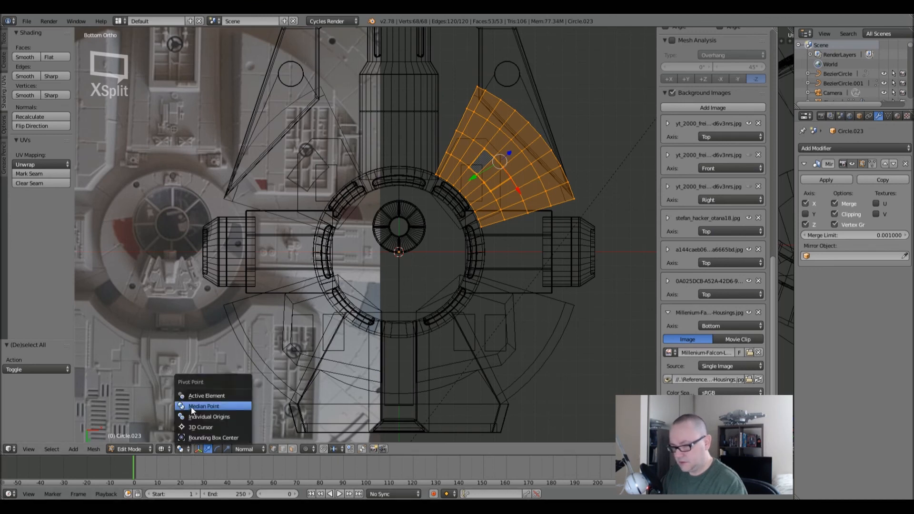
pyautogui.click(192, 423)
pyautogui.press('r')
pyautogui.press('y')
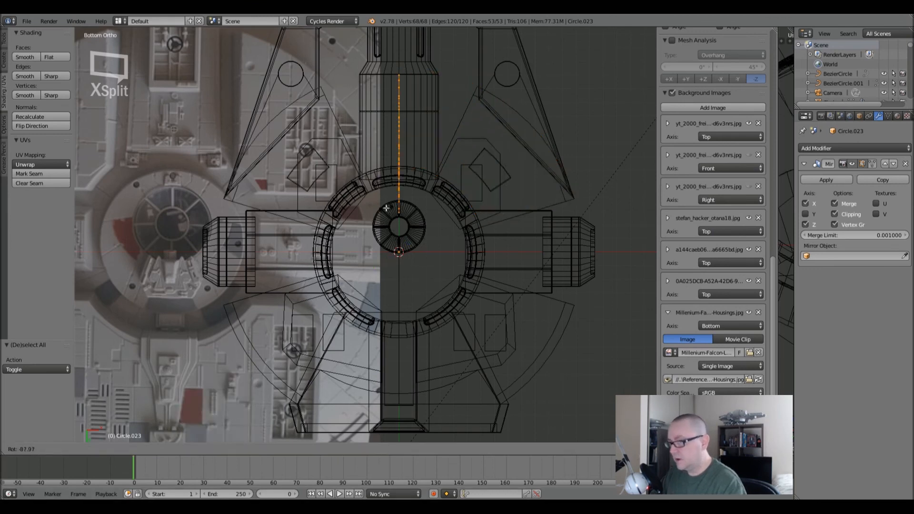
pyautogui.rightClick(416, 170)
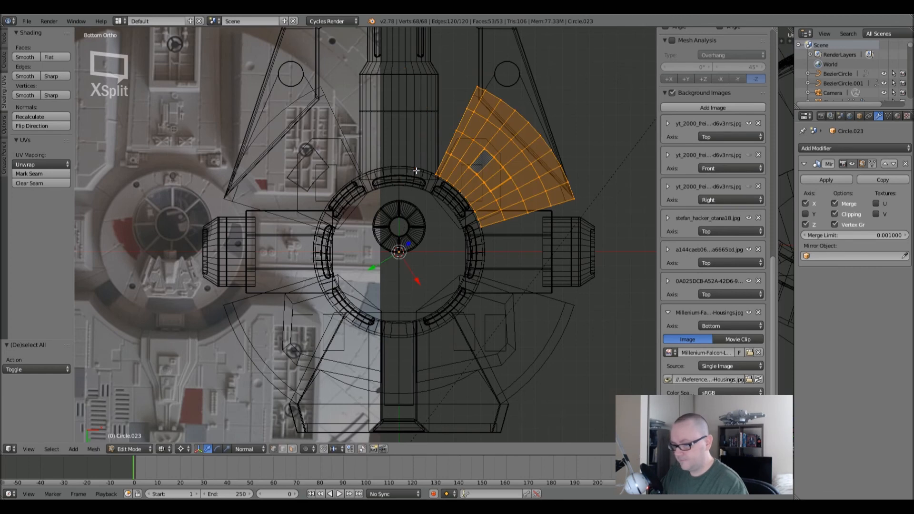
# - Hide the copy's mirror modifier in the viewport and rotate the panel about -98.6° onto the opposite side, over the reference photo
pyautogui.press('Tab')
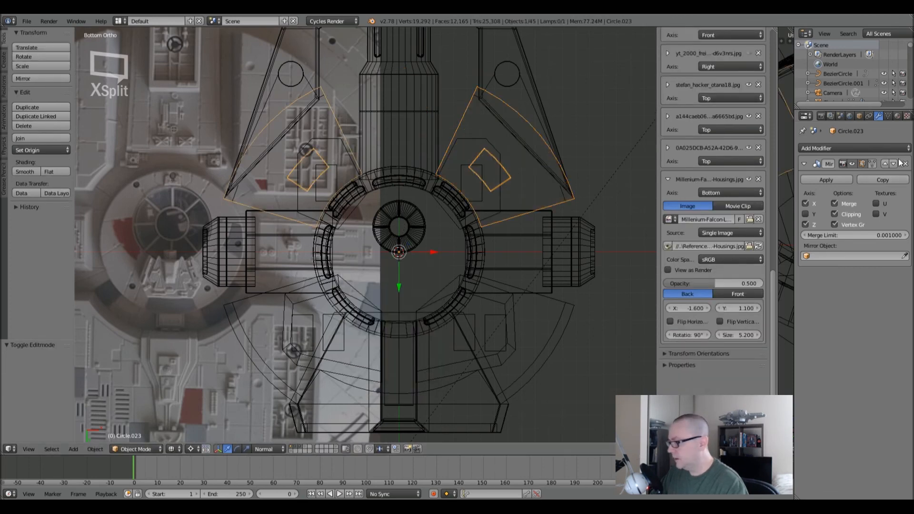
pyautogui.click(855, 164)
pyautogui.press('Tab')
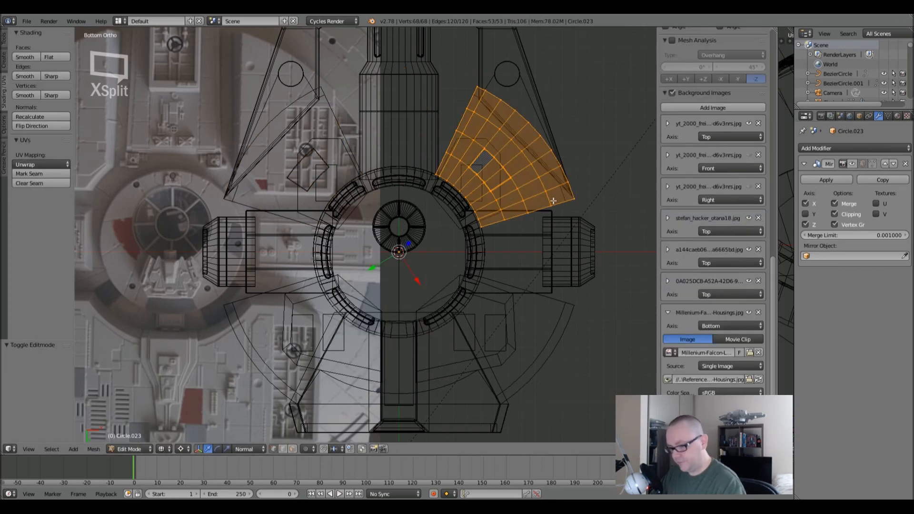
pyautogui.press('r')
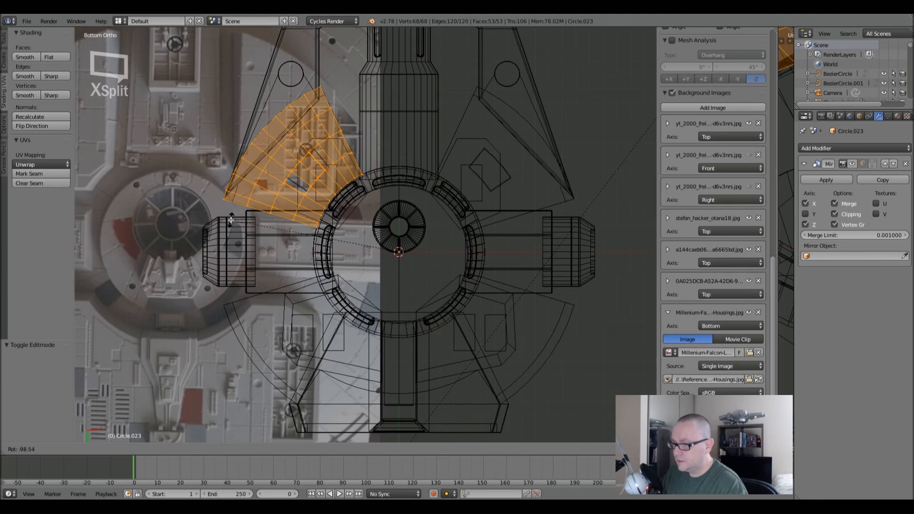
pyautogui.click(232, 220)
pyautogui.scroll(4, 293, 147)
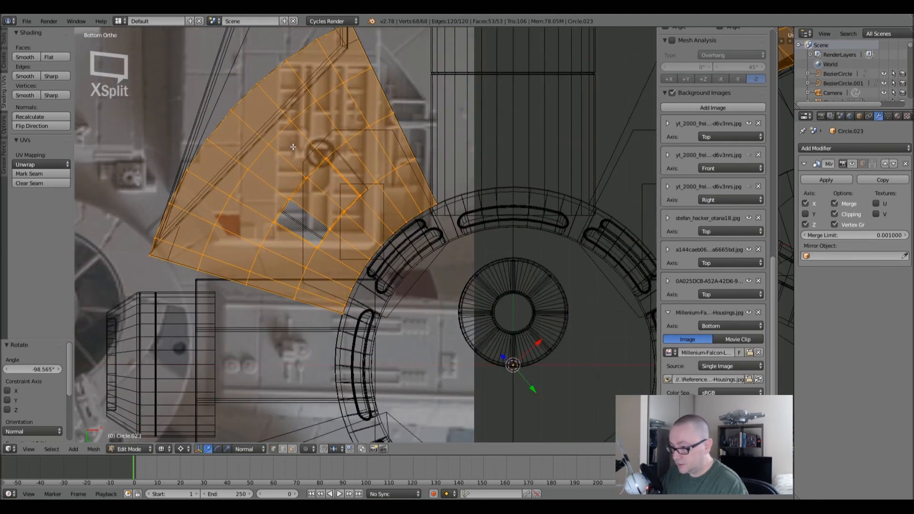
pyautogui.scroll(-1, 293, 147)
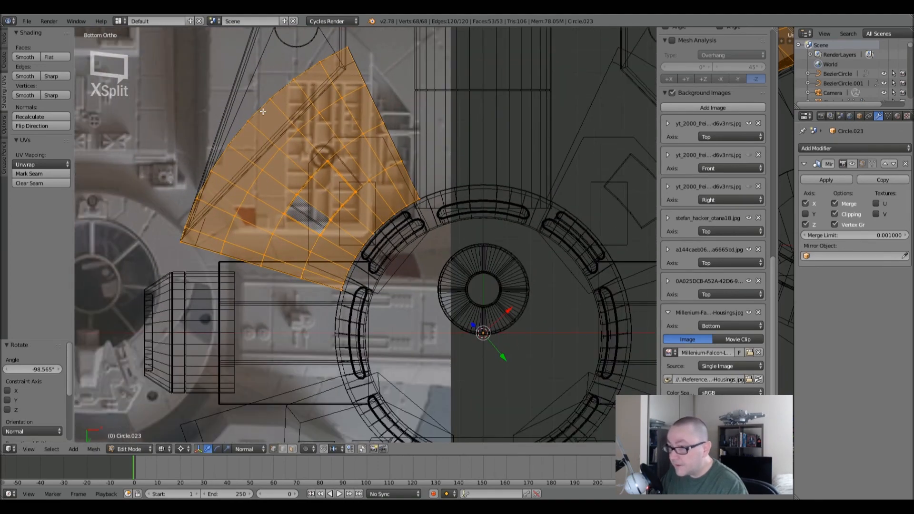
pyautogui.keyDown('alt'); pyautogui.rightClick(262, 111); pyautogui.keyUp('alt')
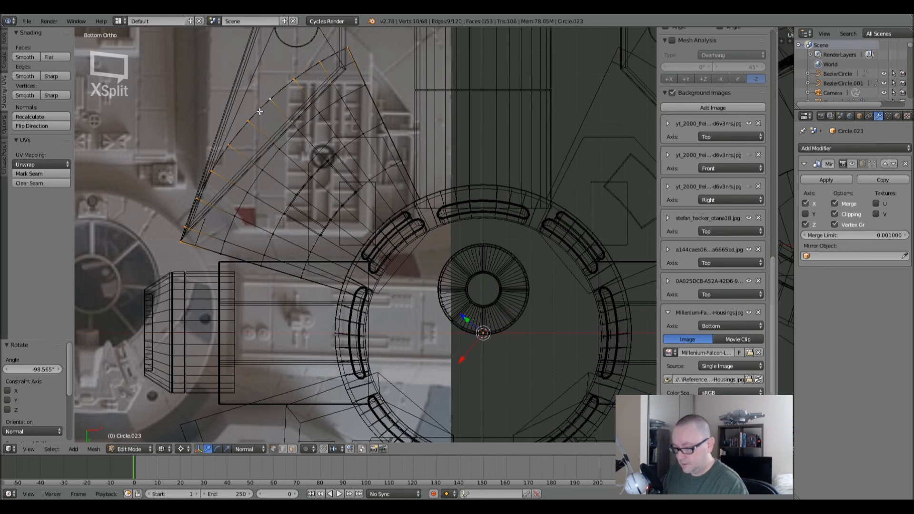
pyautogui.scroll(-2, 255, 150)
pyautogui.keyDown('alt'); pyautogui.keyDown('shift'); pyautogui.rightClick(235, 133); pyautogui.keyUp('shift'); pyautogui.keyUp('alt')
pyautogui.moveTo(235, 133); pyautogui.dragTo(205, 224)
pyautogui.rightClick(205, 224)
pyautogui.press('space')
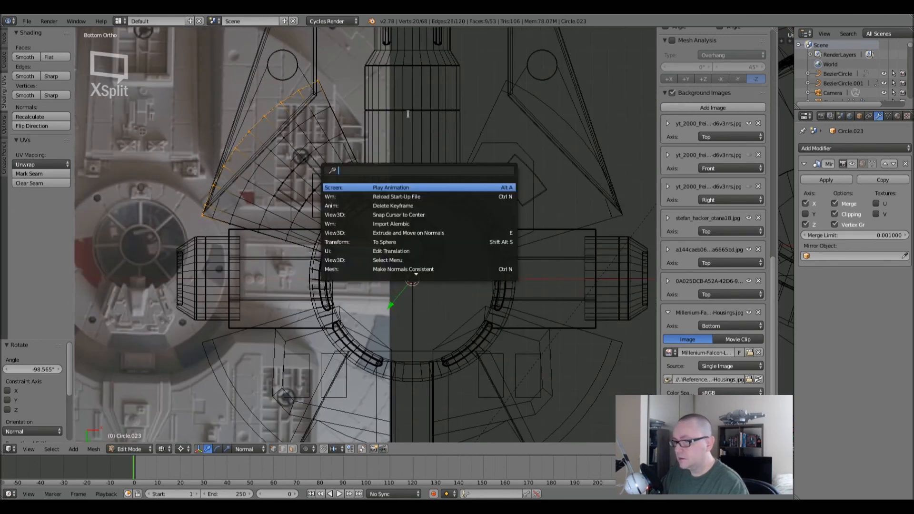
pyautogui.press('Escape')
# - Delete the vertices of the lower edge loop along the panel's outer rim and check the panel in solid display
pyautogui.moveTo(424, 119); pyautogui.dragTo(348, 239, button='middle')
pyautogui.scroll(6, 271, 154)
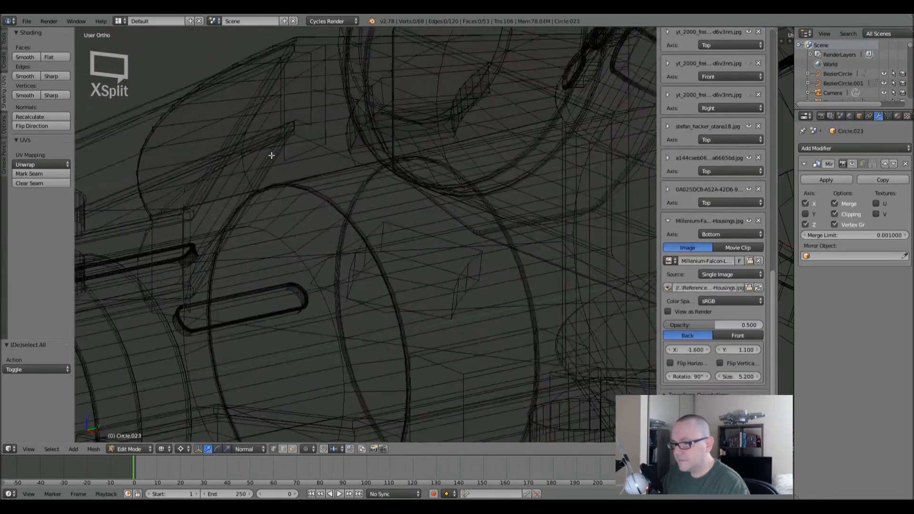
pyautogui.press('a')
pyautogui.keyDown('shift'); pyautogui.moveTo(272, 157); pyautogui.dragTo(408, 165, button='middle'); pyautogui.keyUp('shift')
pyautogui.scroll(6, 225, 206)
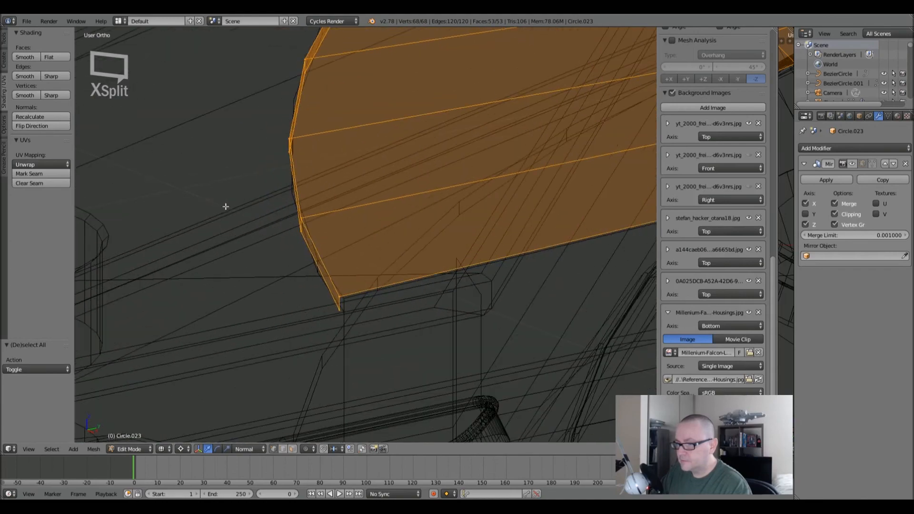
pyautogui.keyDown('alt'); pyautogui.rightClick(309, 249); pyautogui.keyUp('alt')
pyautogui.press('x')
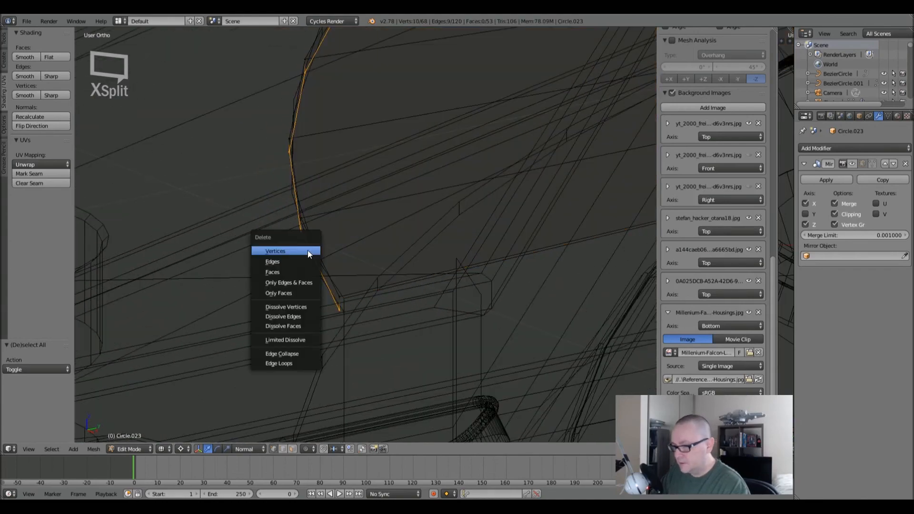
pyautogui.click(307, 250)
pyautogui.moveTo(361, 237); pyautogui.dragTo(223, 284, button='middle')
pyautogui.press('z')
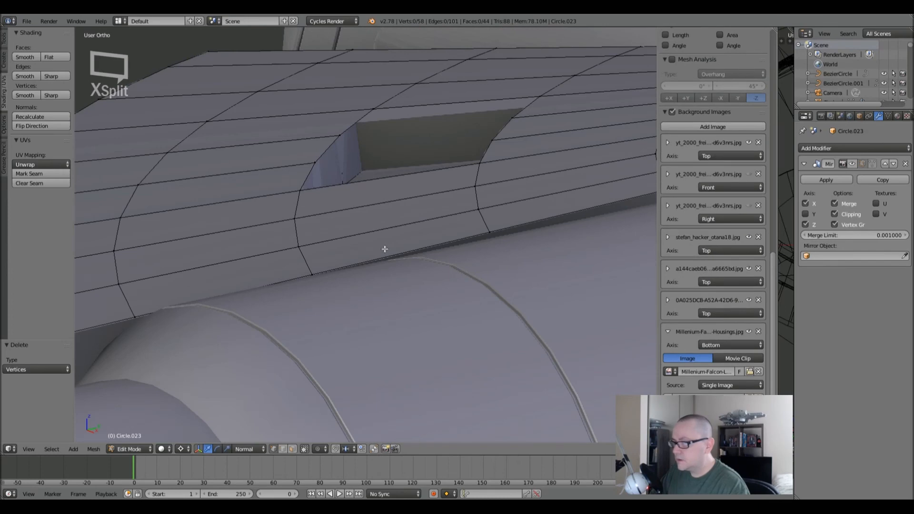
pyautogui.press('z')
# - Return to the bottom view and delete the vertices of the panel's inner edge loop beside the central ring
pyautogui.rightClick(332, 144)
pyautogui.press('a')
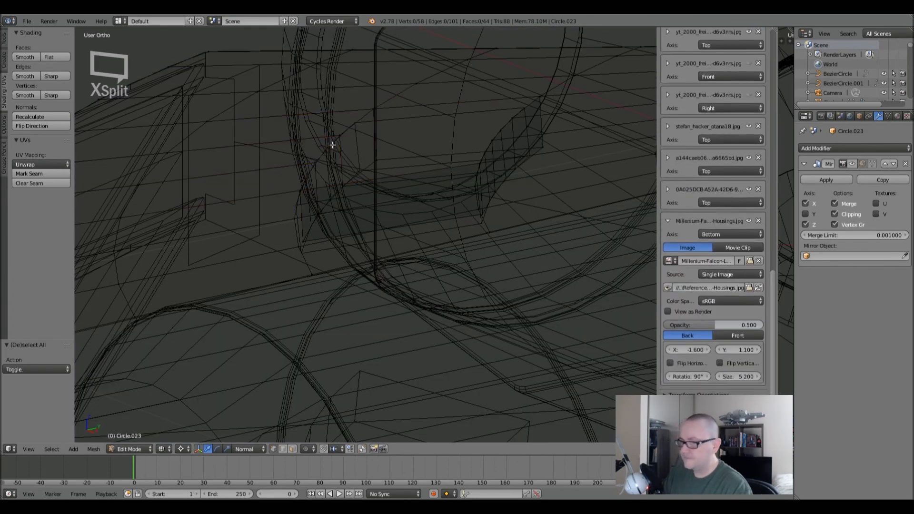
pyautogui.press('ctrl+KP_1')
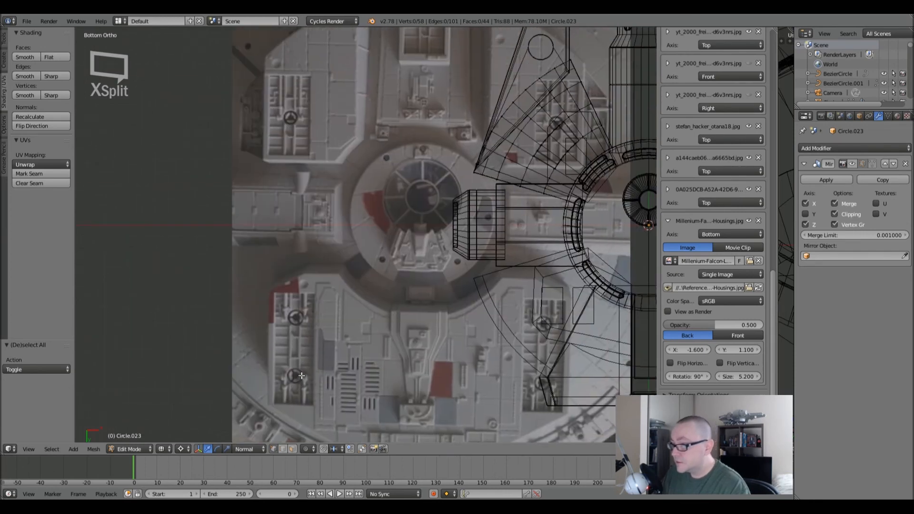
pyautogui.keyDown('shift'); pyautogui.moveTo(302, 375); pyautogui.dragTo(47, 443, button='middle'); pyautogui.keyUp('shift')
pyautogui.scroll(3, 285, 257)
pyautogui.scroll(1, 285, 257)
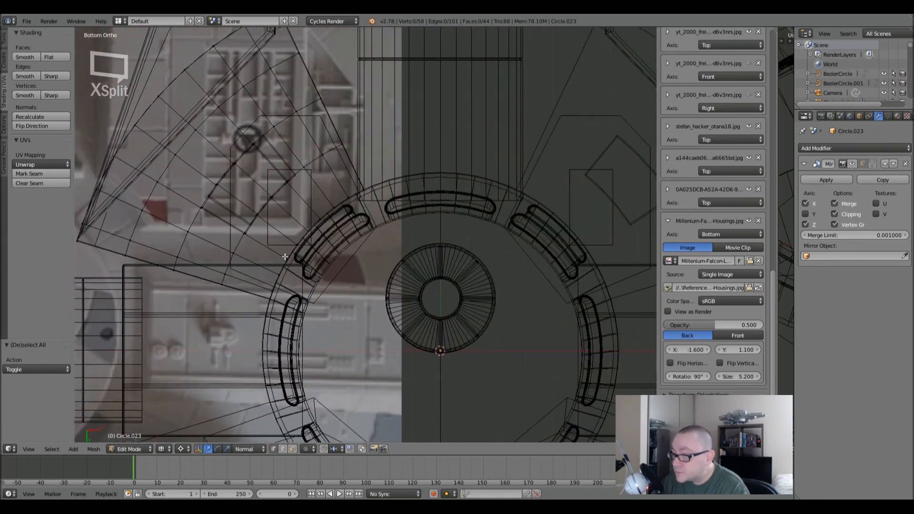
pyautogui.keyDown('shift'); pyautogui.moveTo(285, 257); pyautogui.dragTo(379, 290, button='middle'); pyautogui.keyUp('shift')
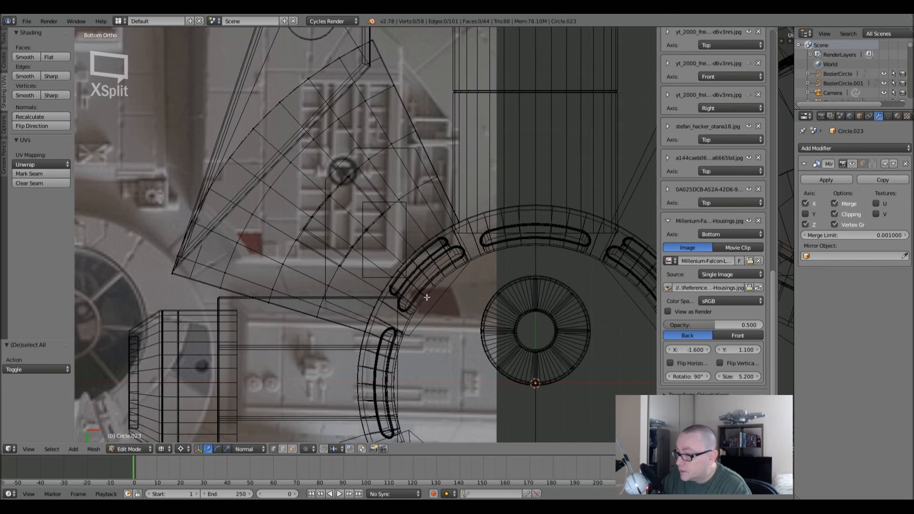
pyautogui.keyDown('alt'); pyautogui.rightClick(397, 295); pyautogui.keyUp('alt')
pyautogui.press('x')
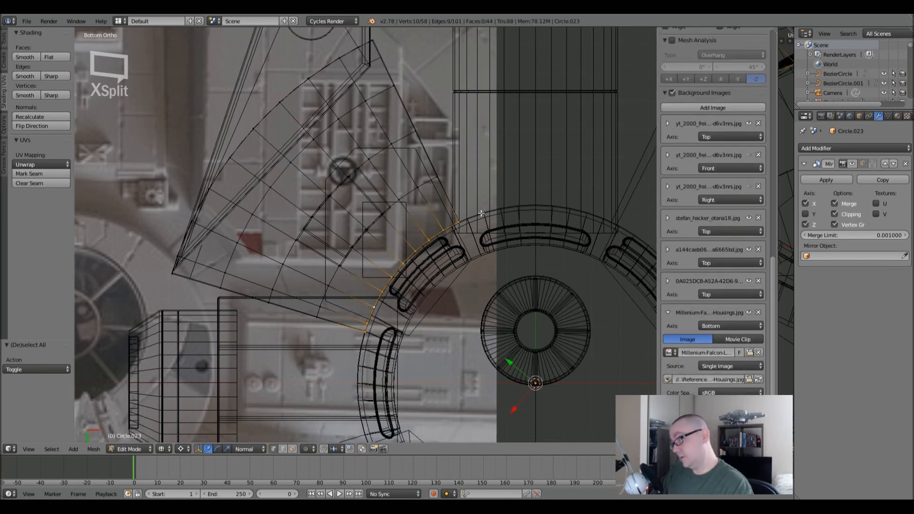
pyautogui.press('x')
pyautogui.click(467, 241)
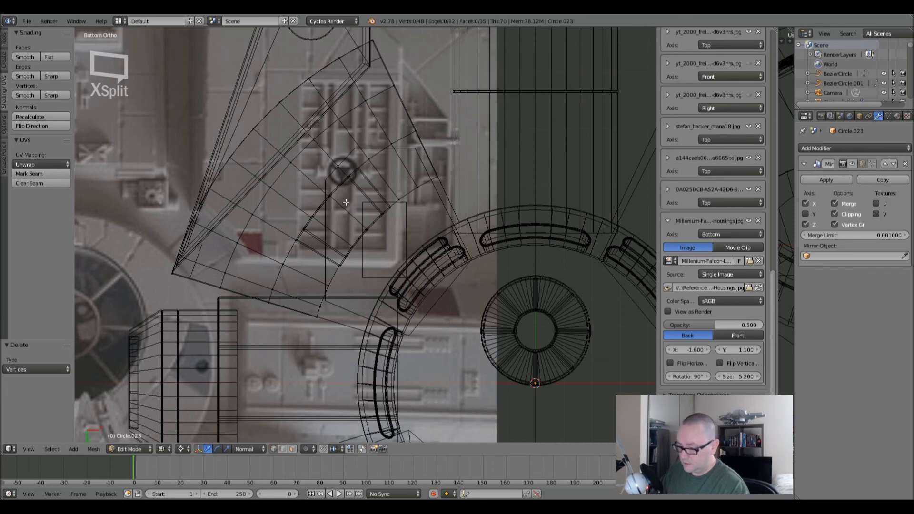
# - Delete all the panel's vertices except the single curved edge row just inside its outer rim
pyautogui.press('c')
pyautogui.moveTo(360, 188)
pyautogui.mouseDown()
pyautogui.moveTo(369, 195)
pyautogui.moveTo(395, 181)
pyautogui.moveTo(359, 197)
pyautogui.moveTo(294, 282)
pyautogui.moveTo(305, 314)
pyautogui.moveTo(380, 71)
pyautogui.moveTo(285, 76)
pyautogui.mouseUp()
pyautogui.press('x')
pyautogui.click(152, 279)
pyautogui.hotkey('ctrl', 'z')
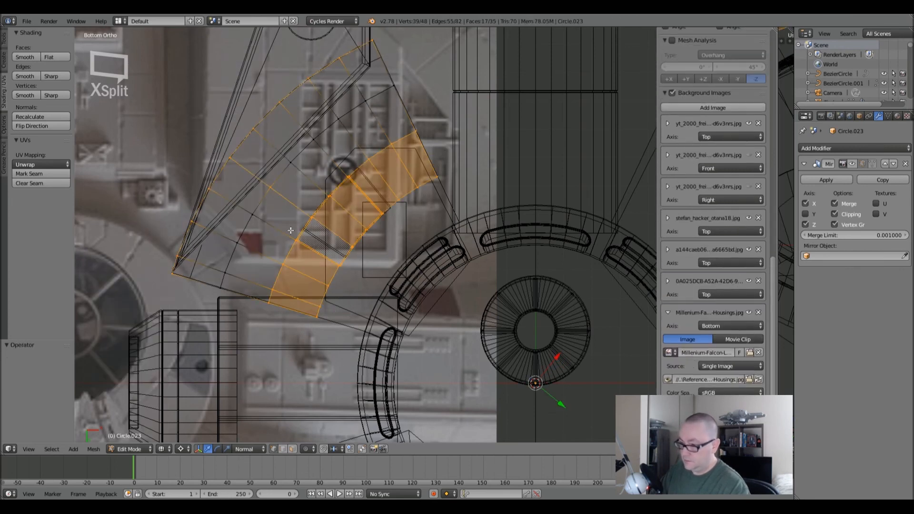
pyautogui.keyDown('shift'); pyautogui.rightClick(273, 187); pyautogui.keyUp('shift')
pyautogui.press('x')
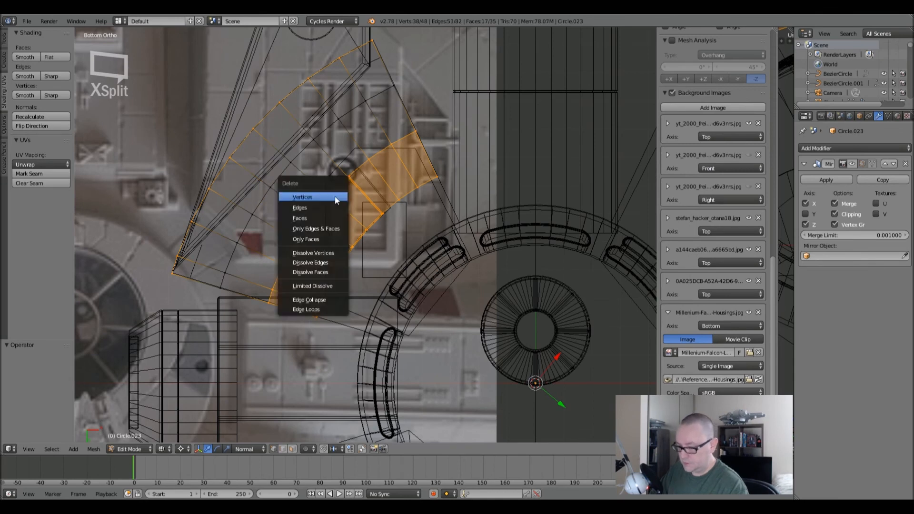
pyautogui.click(335, 196)
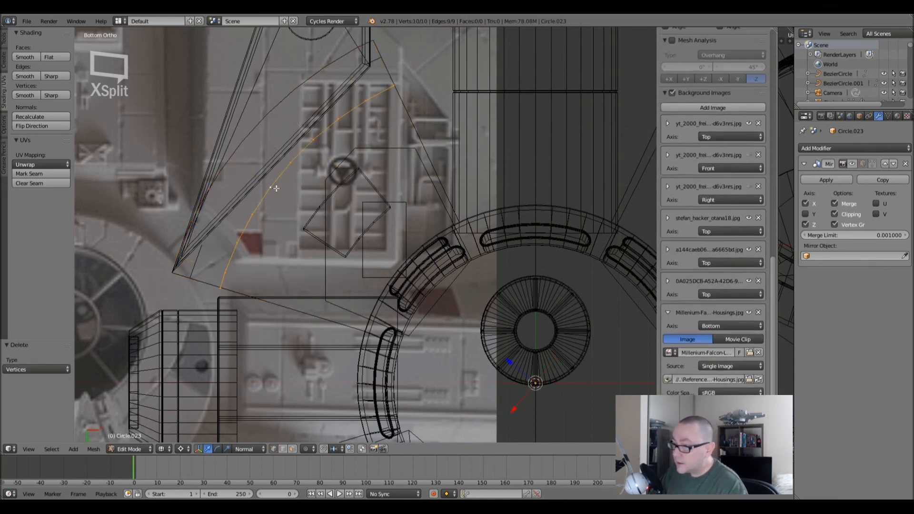
# - Apply the extracted curve's rotation and scale and turn its mirror modifier's display back on
pyautogui.press('Tab')
pyautogui.keyDown('shift'); pyautogui.moveTo(512, 224); pyautogui.dragTo(416, 230, button='middle'); pyautogui.keyUp('shift')
pyautogui.scroll(-4, 373, 235)
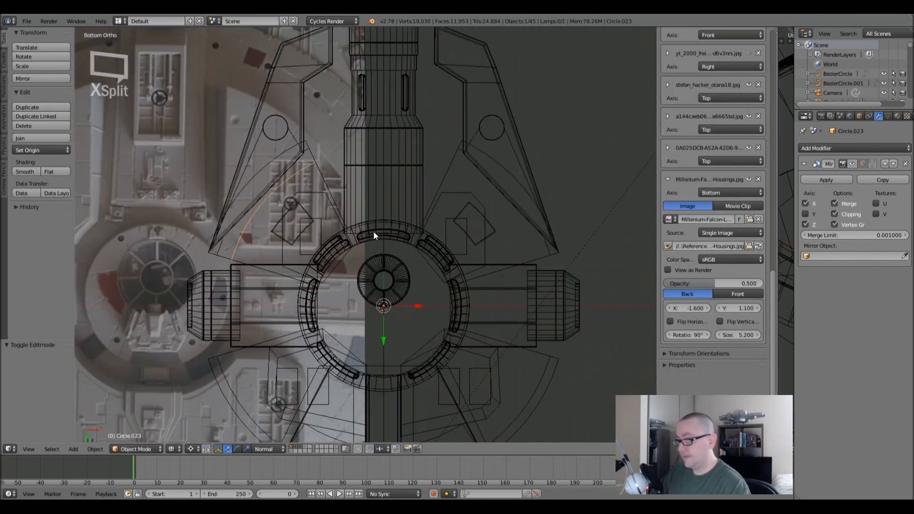
pyautogui.hotkey('ctrl', 'a')
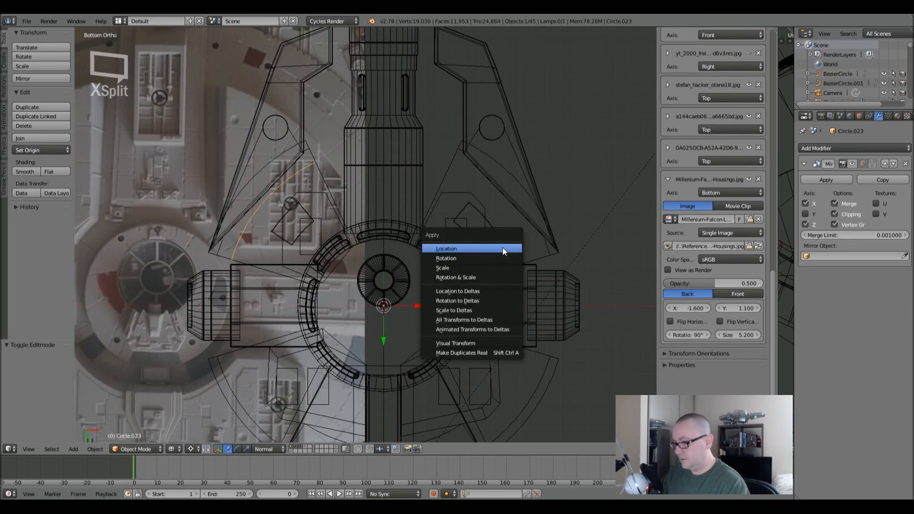
pyautogui.click(495, 276)
pyautogui.click(861, 164)
# - Extrude the whole curved edge row in place and scale the new row inward to about 0.896
pyautogui.press('Tab')
pyautogui.scroll(4, 269, 239)
pyautogui.keyDown('shift'); pyautogui.moveTo(331, 204); pyautogui.dragTo(309, 214, button='middle'); pyautogui.keyUp('shift')
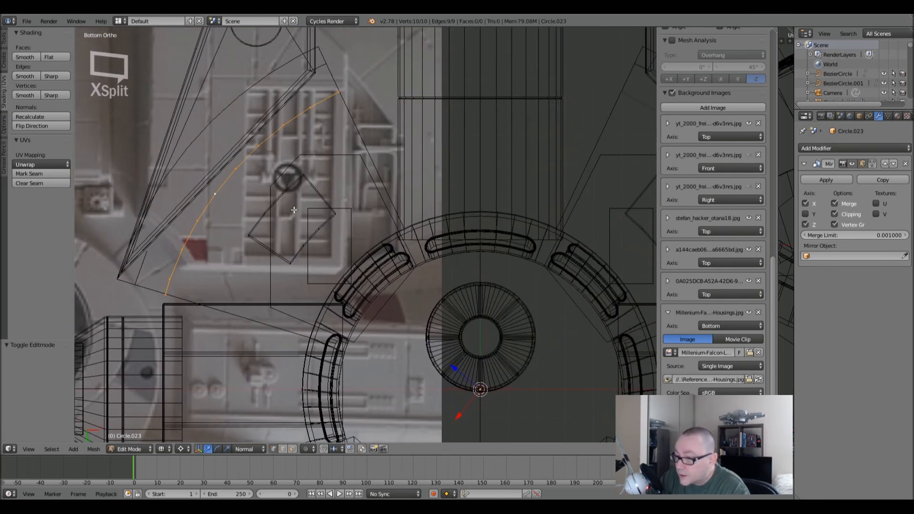
pyautogui.press('a')
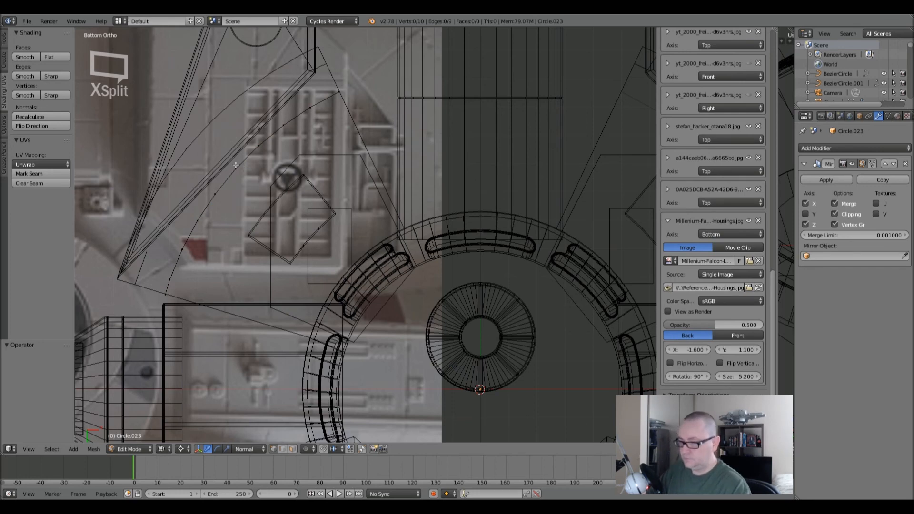
pyautogui.press('a')
pyautogui.keyDown('shift'); pyautogui.moveTo(312, 211); pyautogui.dragTo(289, 191, button='middle'); pyautogui.keyUp('shift')
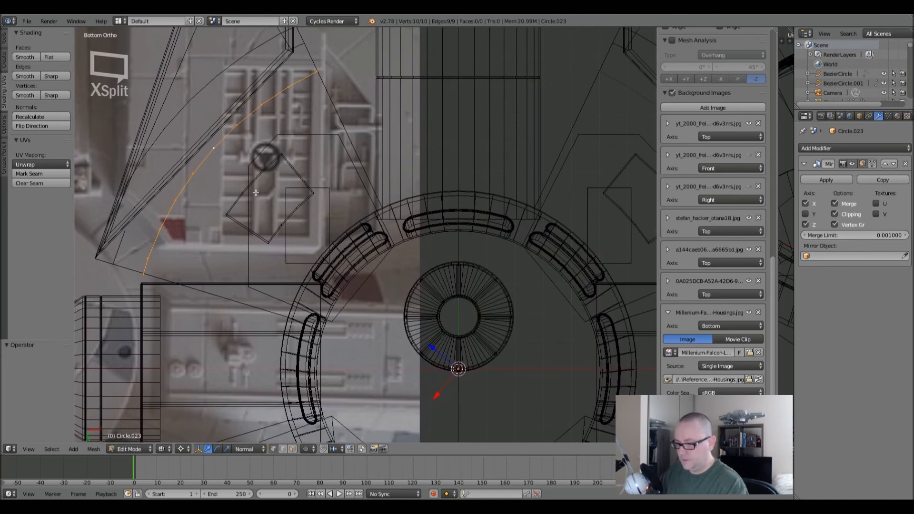
pyautogui.press('e')
pyautogui.press('Escape')
pyautogui.press('s')
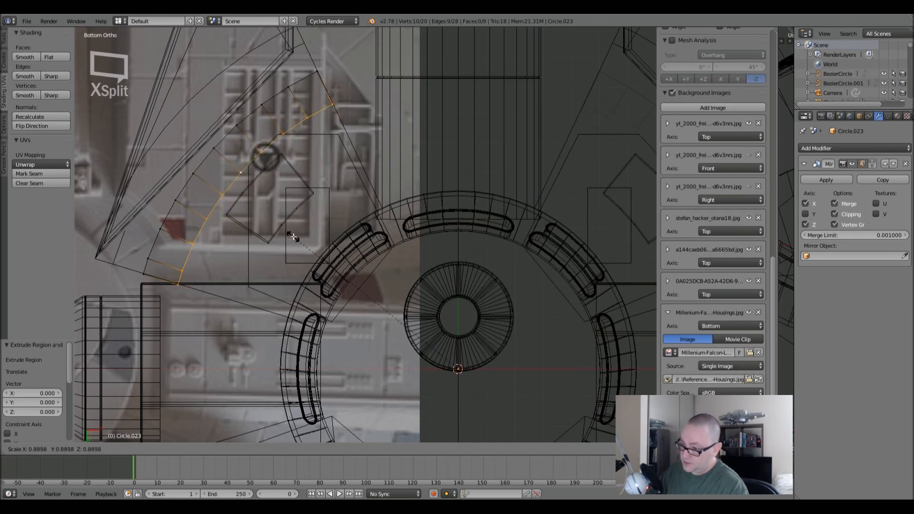
pyautogui.click(294, 236)
# - Compare the extruded row with the reference photo, rescale it by about 1.089, and delete its vertices
pyautogui.scroll(-3, 322, 266)
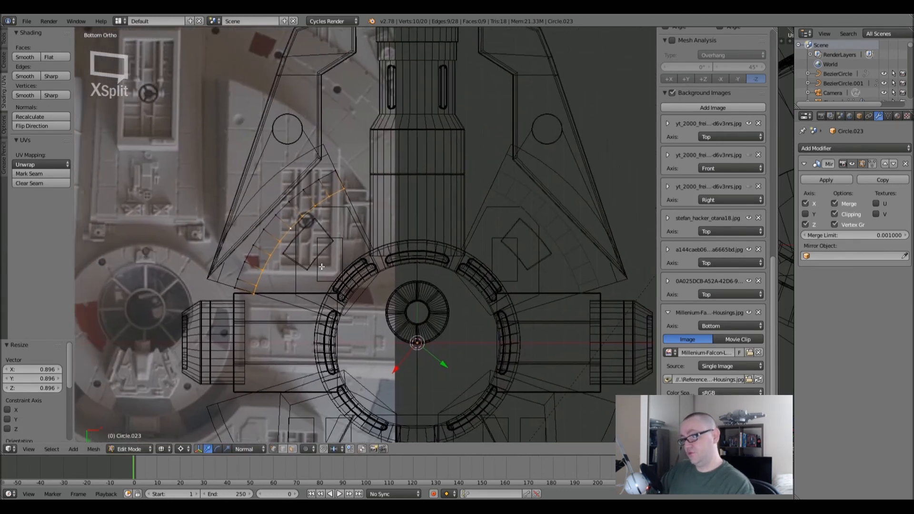
pyautogui.scroll(-2, 322, 266)
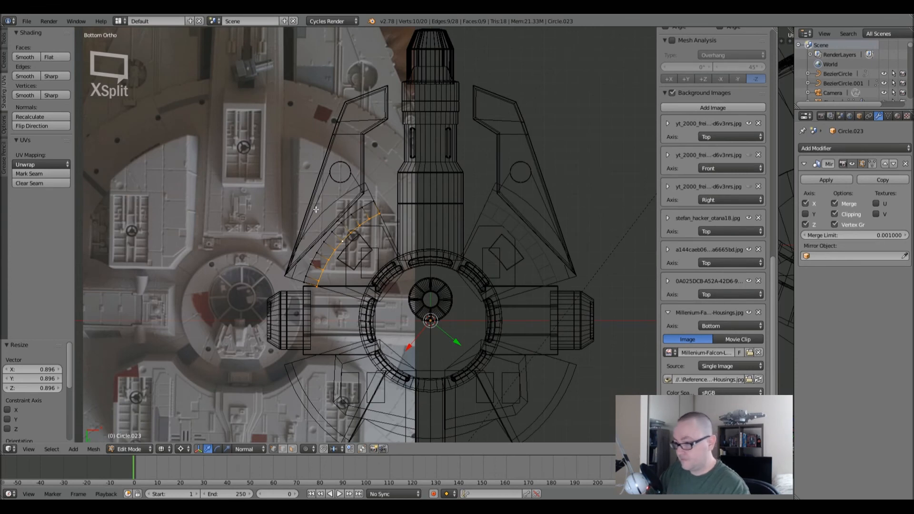
pyautogui.scroll(1, 351, 245)
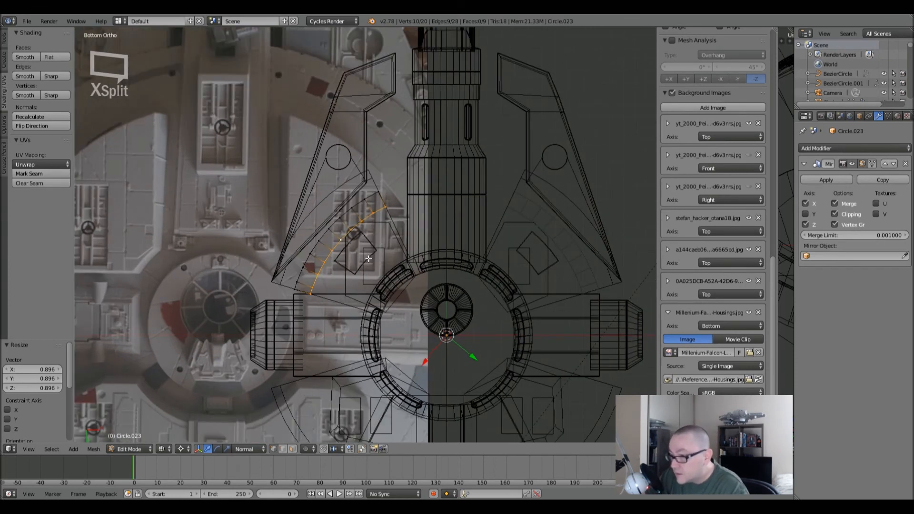
pyautogui.scroll(-1, 369, 253)
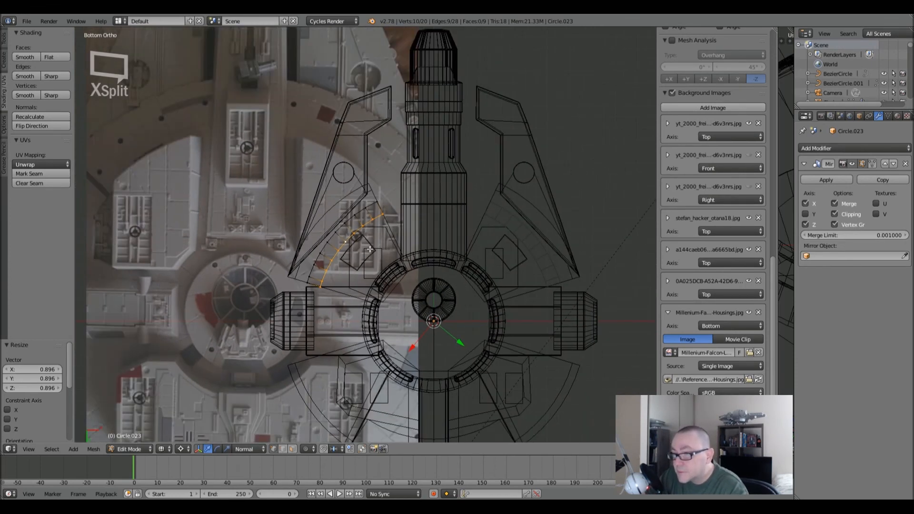
pyautogui.keyDown('ctrl'); pyautogui.scroll(2, 369, 253); pyautogui.keyUp('ctrl')
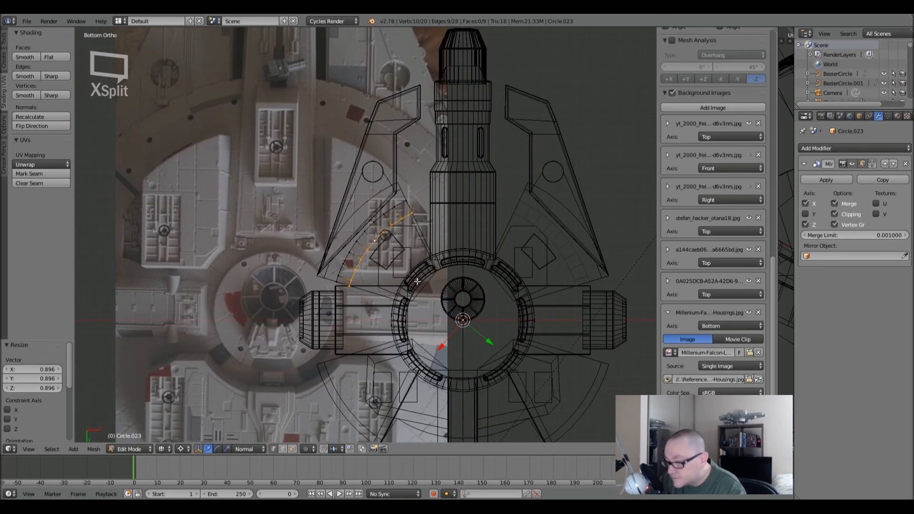
pyautogui.press('s')
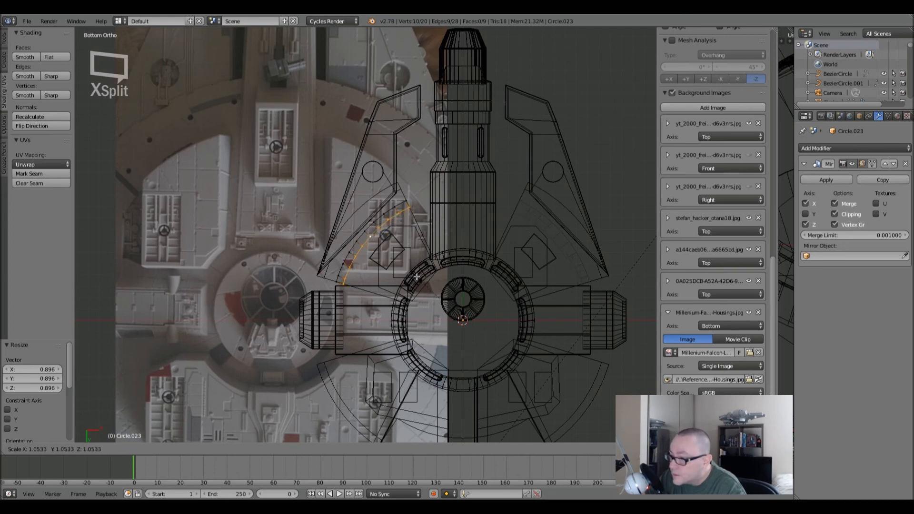
pyautogui.press('Escape')
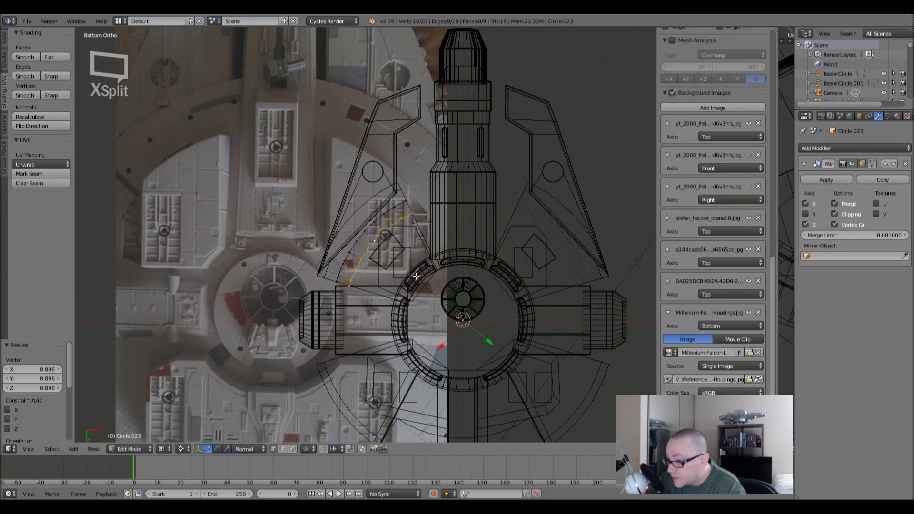
pyautogui.press('s')
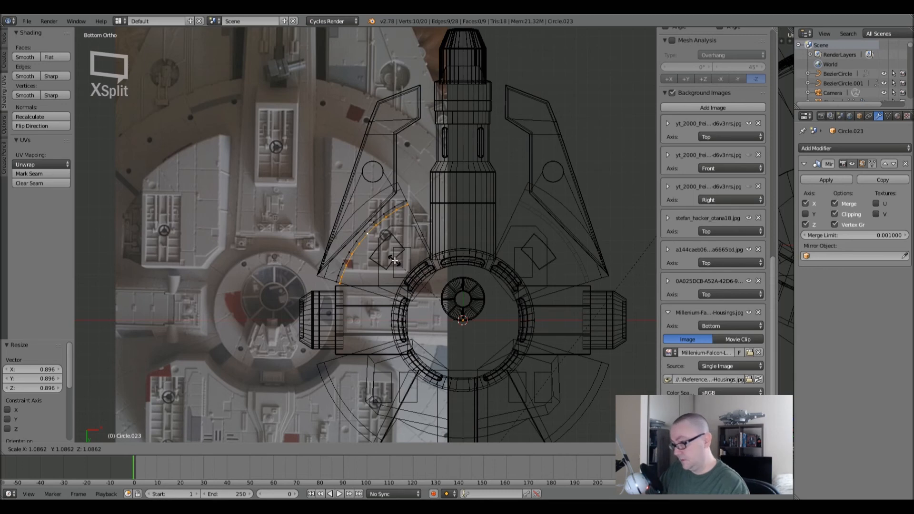
pyautogui.click(395, 260)
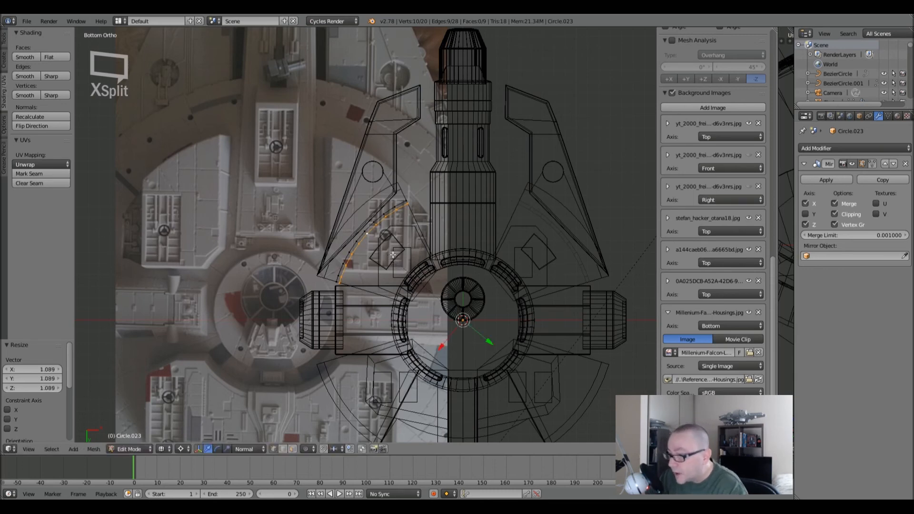
pyautogui.press('x')
pyautogui.click(370, 213)
# - Try extruding a straight edge from the arc's next-to-last upper vertex into the central ring and deleting the arc's upper end vertex
pyautogui.scroll(3, 333, 195)
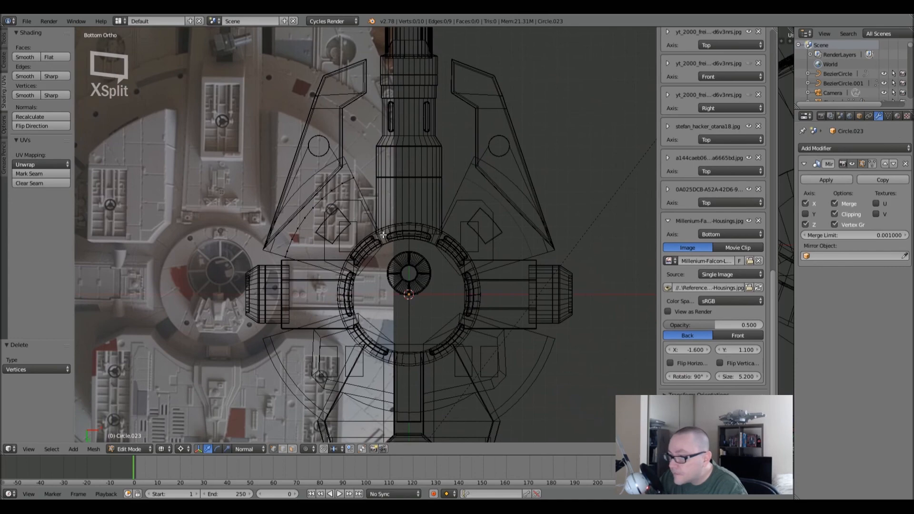
pyautogui.scroll(-1, 358, 204)
pyautogui.scroll(3, 366, 200)
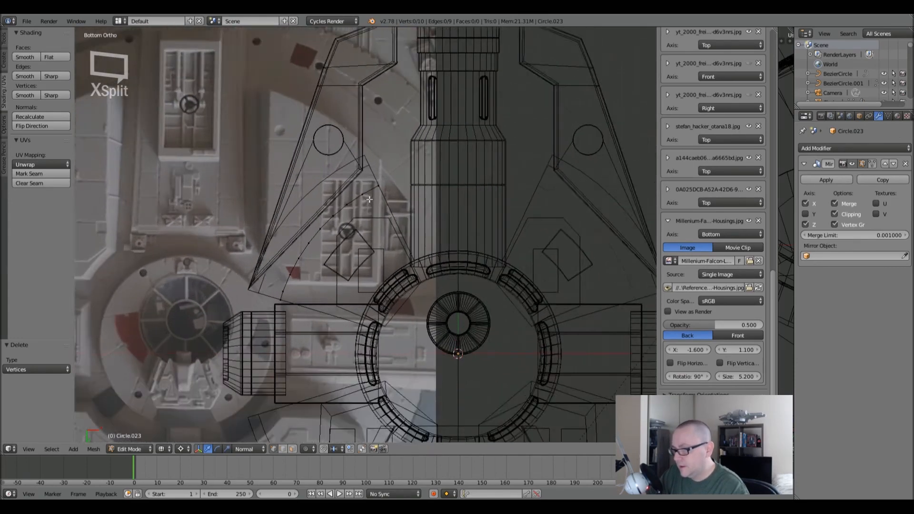
pyautogui.rightClick(364, 193)
pyautogui.press('e')
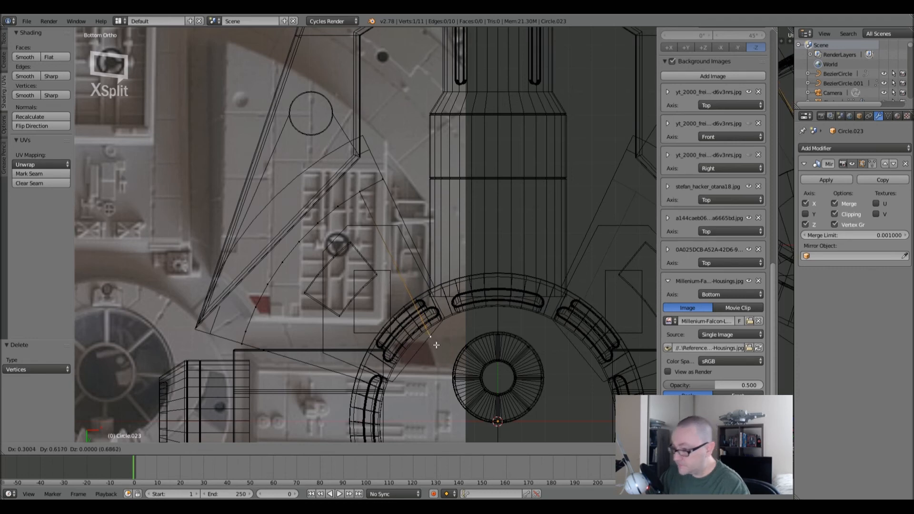
pyautogui.click(436, 345)
pyautogui.press('z')
pyautogui.press('z')
pyautogui.press('x')
pyautogui.click(387, 191)
# - Check the mirrored outline in object mode, and undo the extruded edge and the end vertex deletion
pyautogui.press('Tab')
pyautogui.scroll(-3, 408, 275)
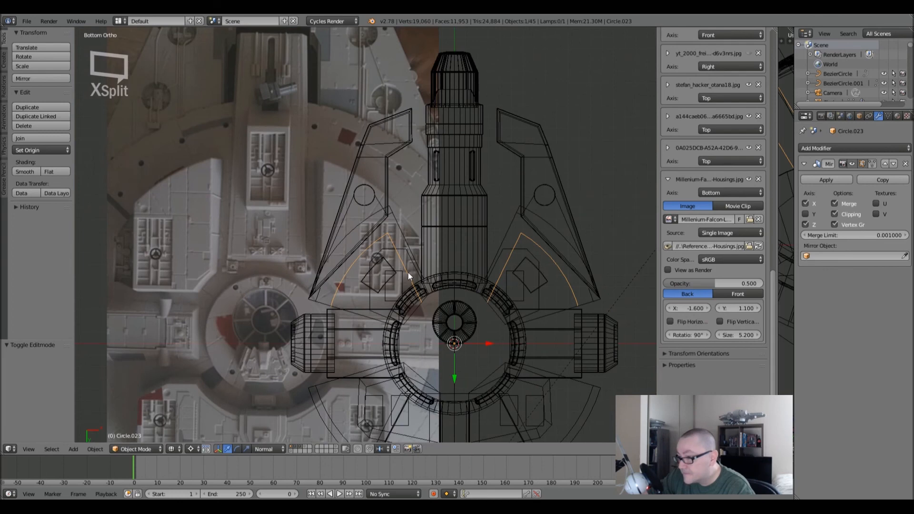
pyautogui.scroll(4, 408, 272)
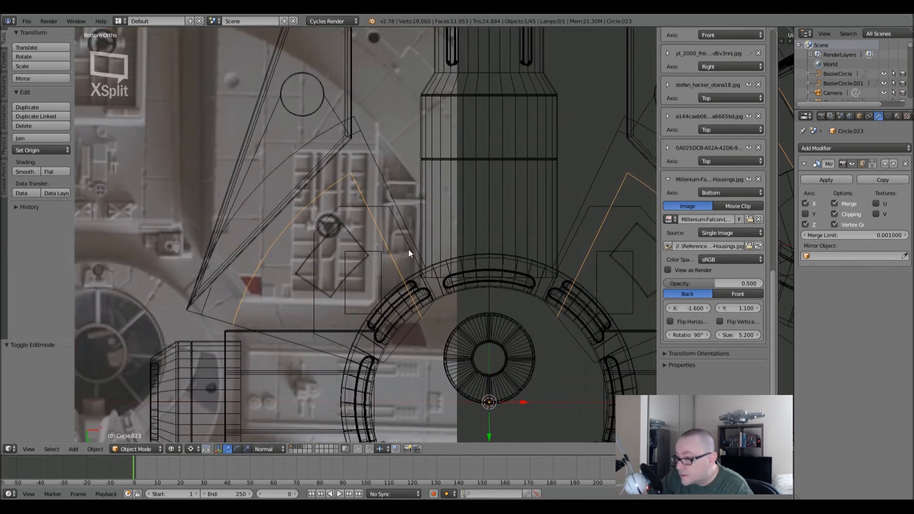
pyautogui.press('Tab')
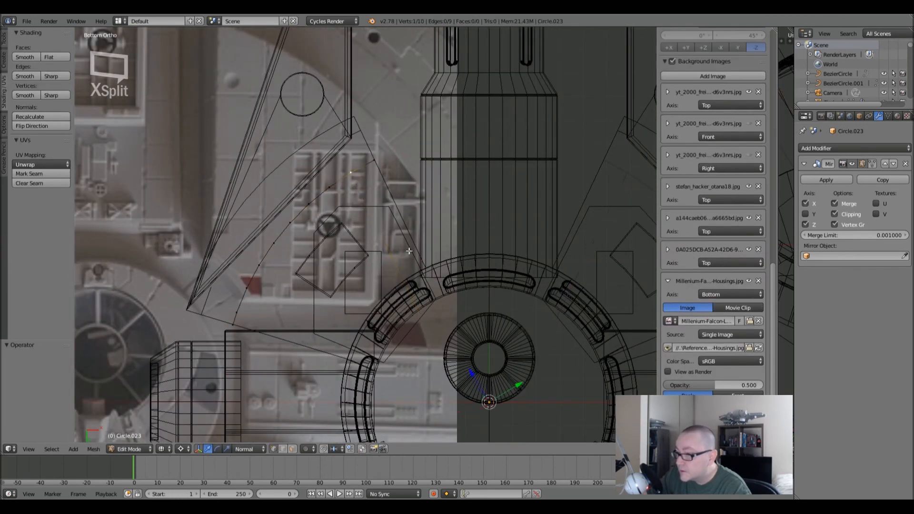
# - Slide the arc's upper end vertex inward by a factor of 0.388 and extrude a straight edge from it into the central ring
pyautogui.rightClick(375, 165)
pyautogui.hotkey('shift', 'v')
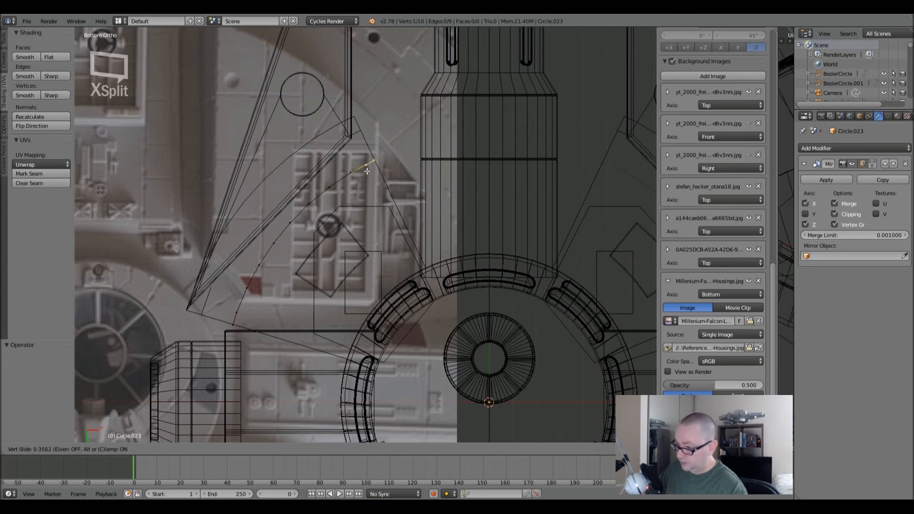
pyautogui.click(366, 171)
pyautogui.press('e')
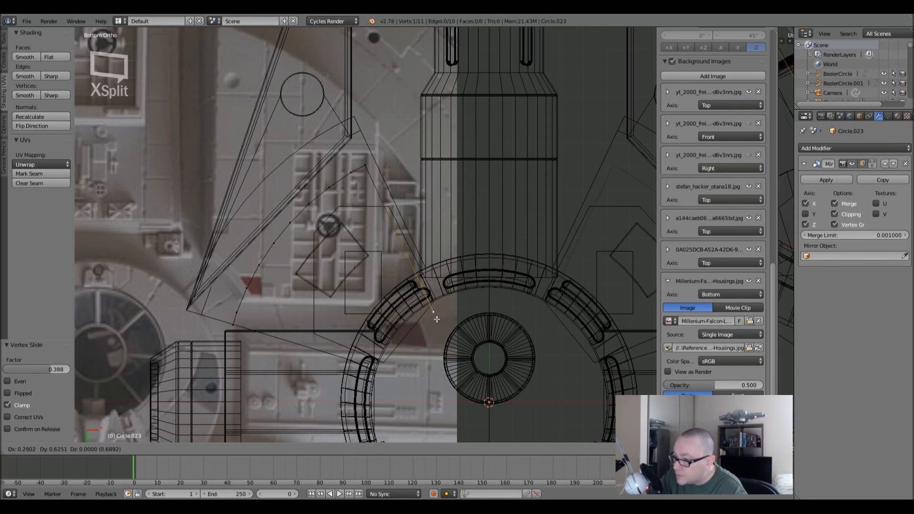
pyautogui.click(436, 319)
pyautogui.press('a')
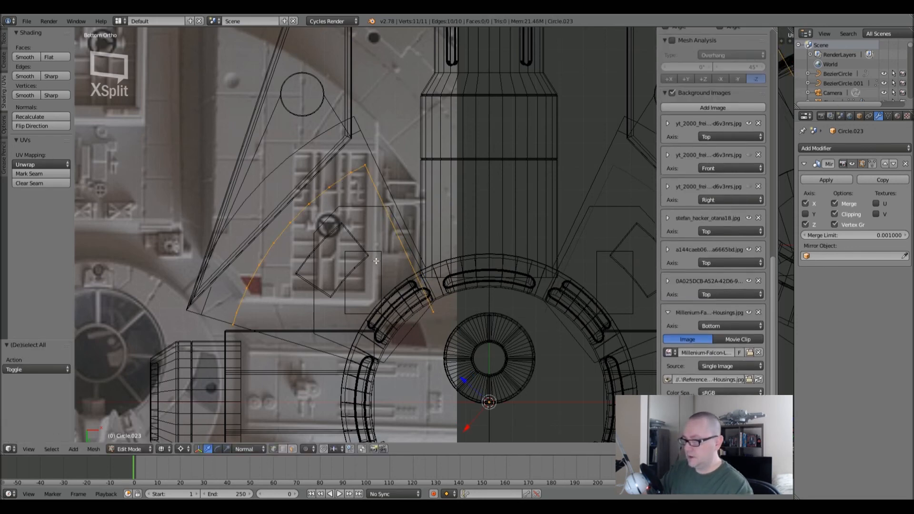
# - Extrude the arc's next-to-last lower vertex by 0.712 in X and 0.246 in Y into the ring, and delete the leftover end vertex
pyautogui.keyDown('shift'); pyautogui.moveTo(391, 254); pyautogui.dragTo(379, 164, button='middle'); pyautogui.keyUp('shift')
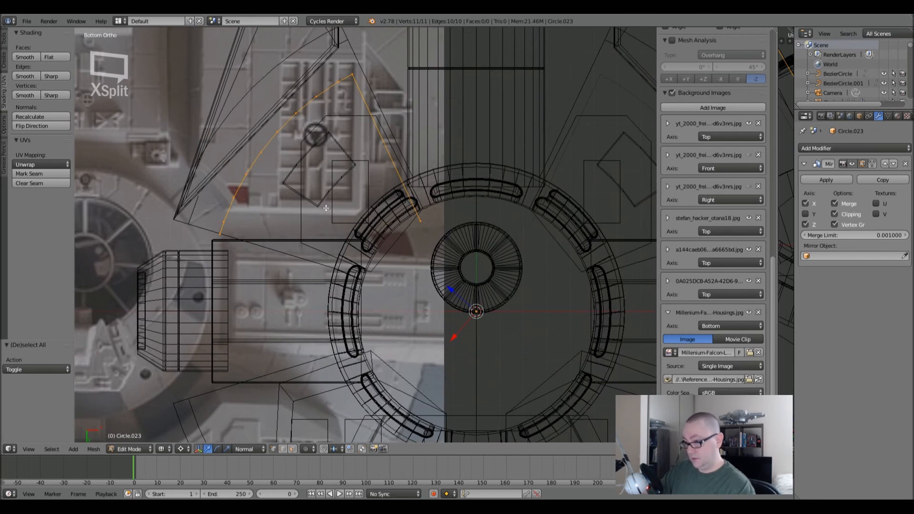
pyautogui.keyDown('shift'); pyautogui.moveTo(277, 214); pyautogui.dragTo(454, 253, button='middle'); pyautogui.keyUp('shift')
pyautogui.keyDown('shift'); pyautogui.moveTo(338, 254); pyautogui.dragTo(355, 241, button='middle'); pyautogui.keyUp('shift')
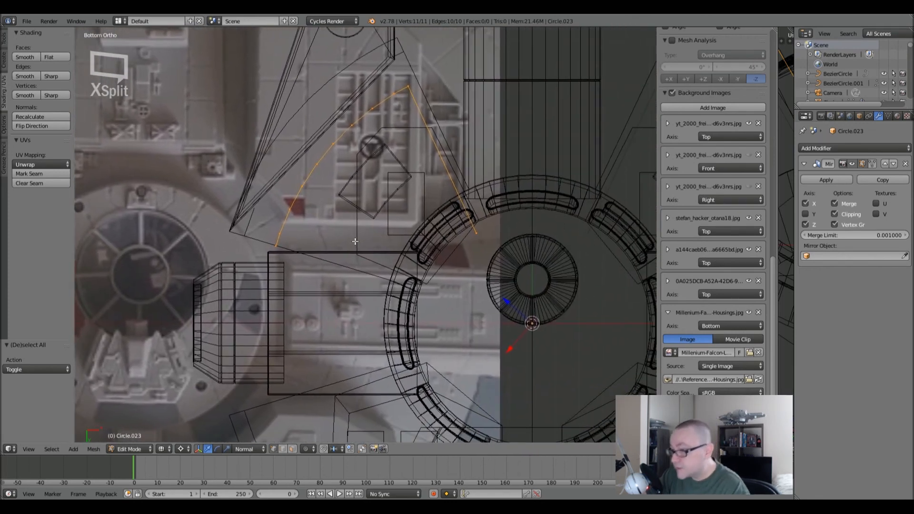
pyautogui.rightClick(282, 236)
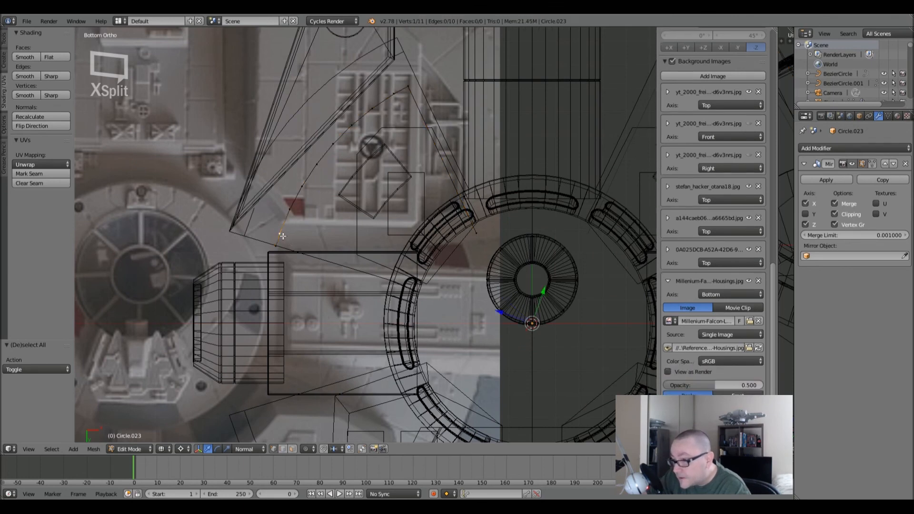
pyautogui.press('e')
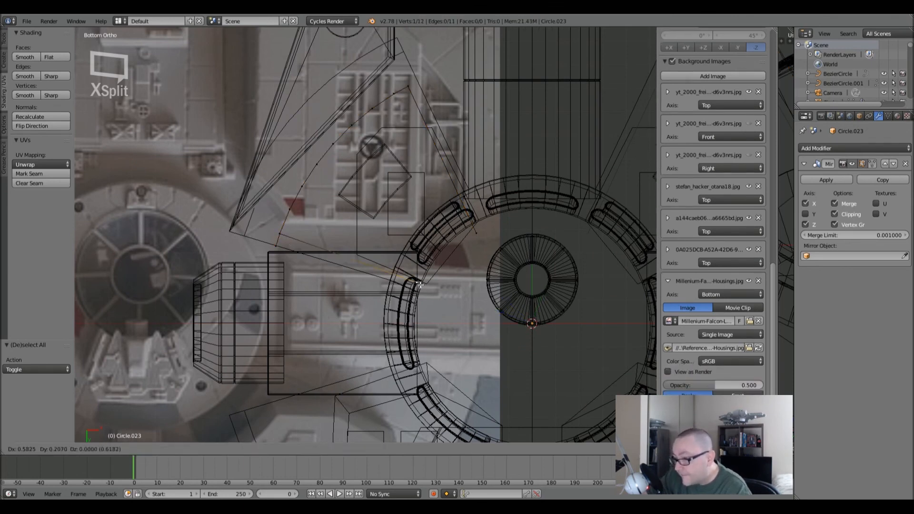
pyautogui.click(451, 294)
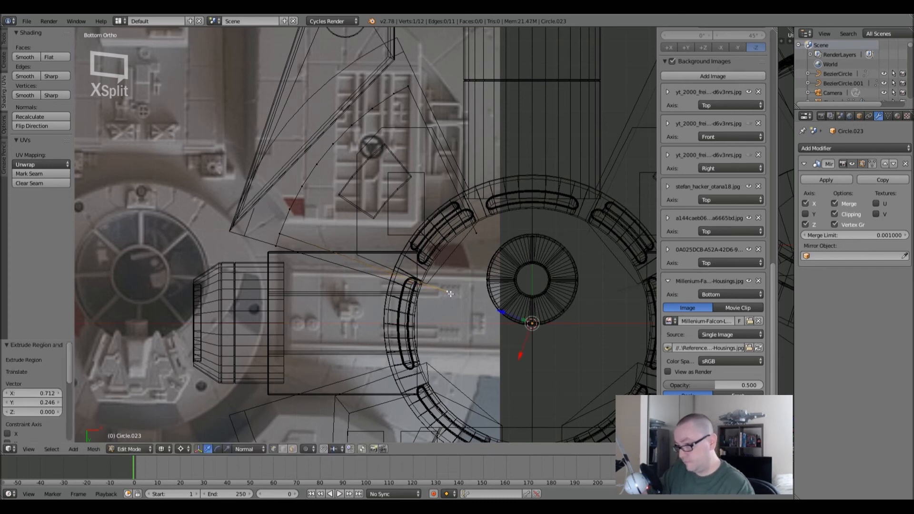
pyautogui.press('x')
pyautogui.click(270, 252)
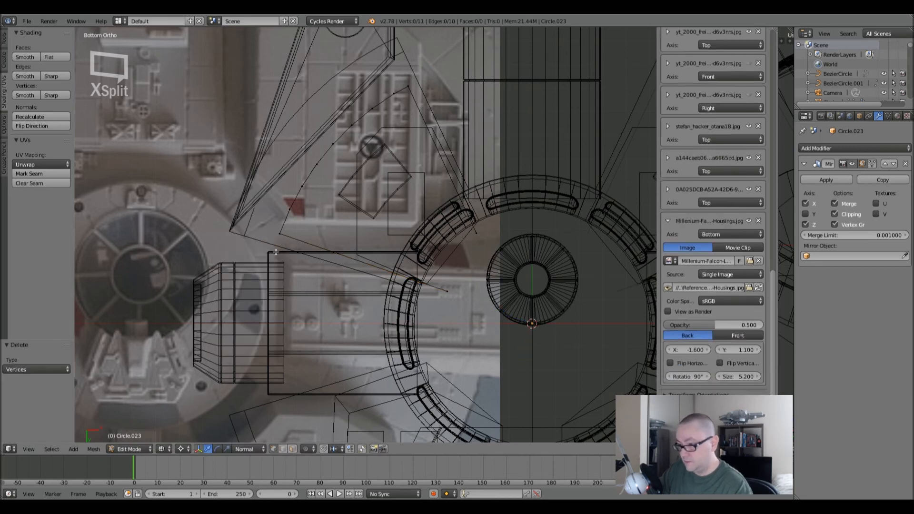
# - Leave mesh editing and delete the old angular housing outline, Cube.002, beside the central ring
pyautogui.keyDown('shift'); pyautogui.moveTo(288, 259); pyautogui.dragTo(400, 288, button='middle'); pyautogui.keyUp('shift')
pyautogui.press('Tab')
pyautogui.scroll(-3, 400, 287)
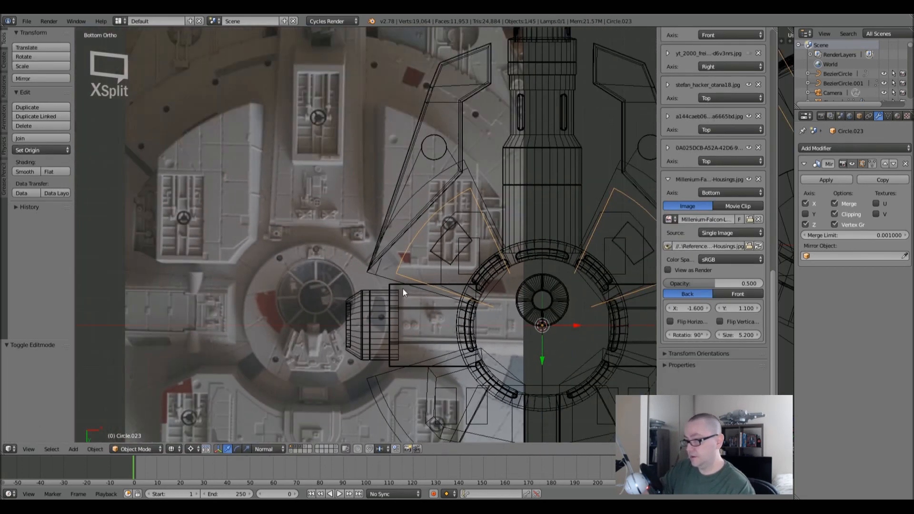
pyautogui.keyDown('shift'); pyautogui.moveTo(464, 238); pyautogui.dragTo(441, 222, button='middle'); pyautogui.keyUp('shift')
pyautogui.rightClick(441, 198)
pyautogui.press('x')
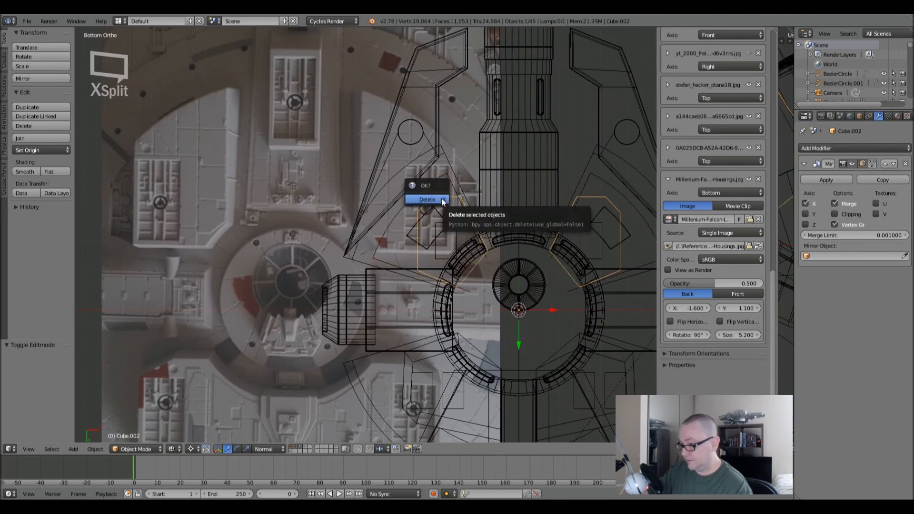
pyautogui.click(441, 198)
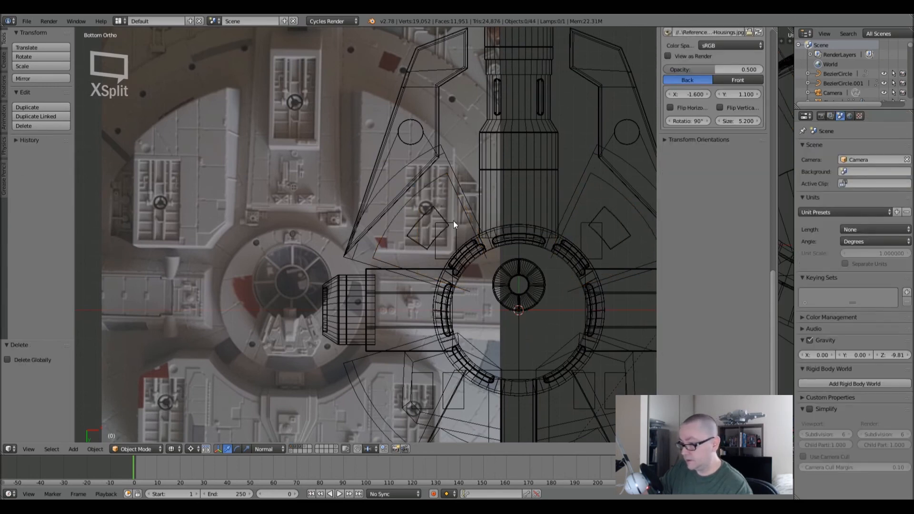
# - Select the new wedge outline, Circle.023, and open its mesh for editing
pyautogui.rightClick(427, 188)
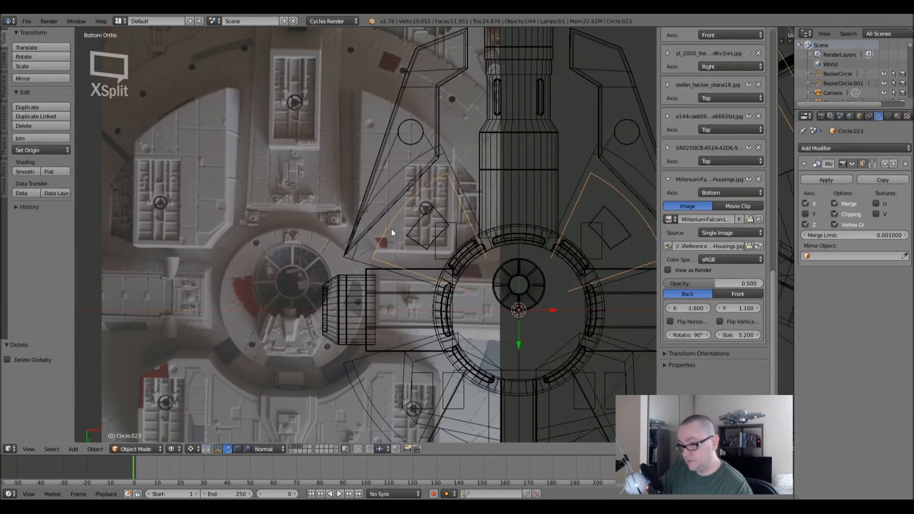
pyautogui.press('Tab')
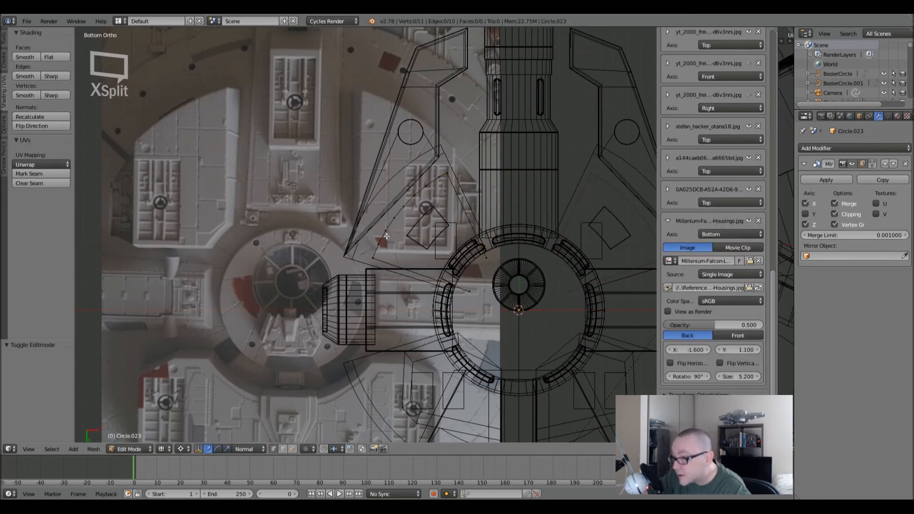
pyautogui.scroll(3, 361, 219)
pyautogui.keyDown('shift'); pyautogui.moveTo(344, 209); pyautogui.dragTo(332, 195, button='middle'); pyautogui.keyUp('shift')
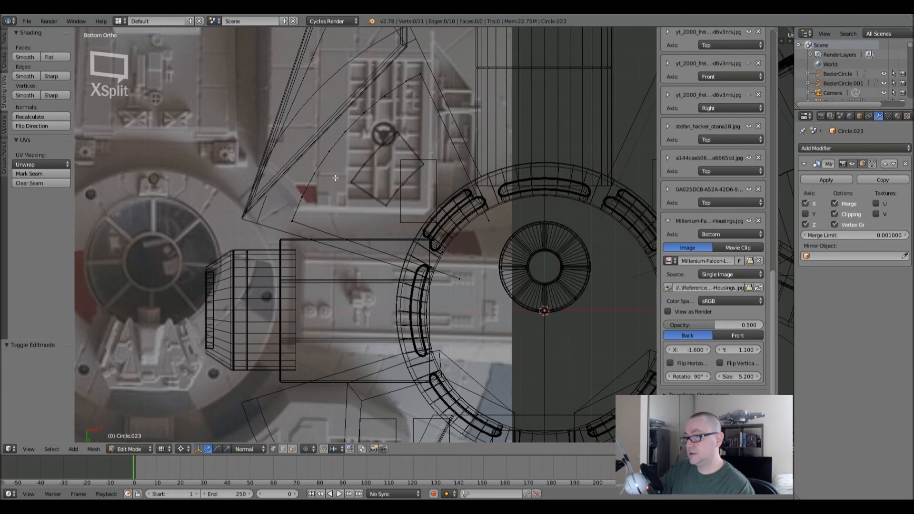
pyautogui.scroll(-2, 332, 174)
pyautogui.keyDown('shift'); pyautogui.moveTo(333, 189); pyautogui.dragTo(370, 201, button='middle'); pyautogui.keyUp('shift')
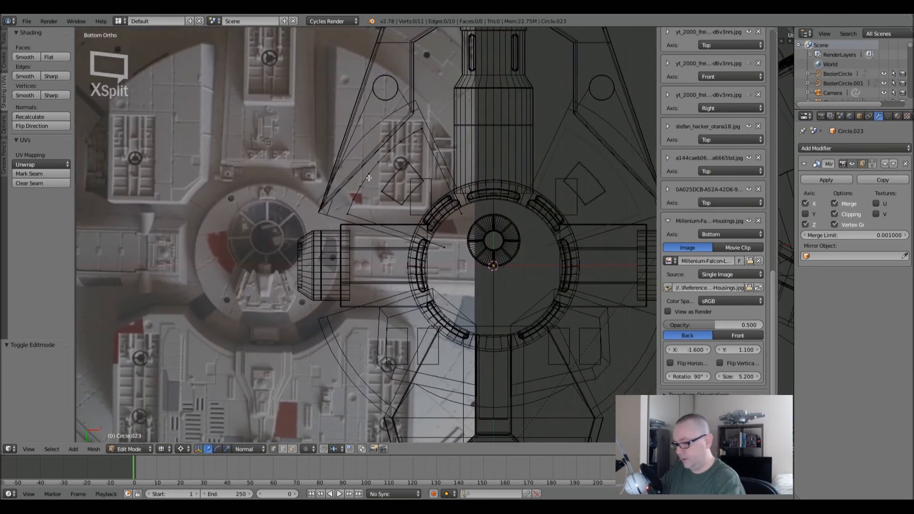
pyautogui.press('k')
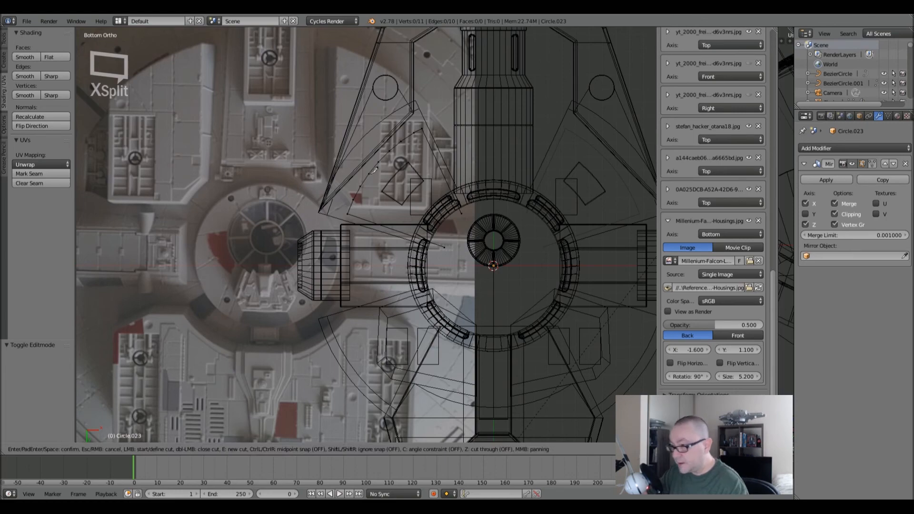
pyautogui.scroll(5, 374, 170)
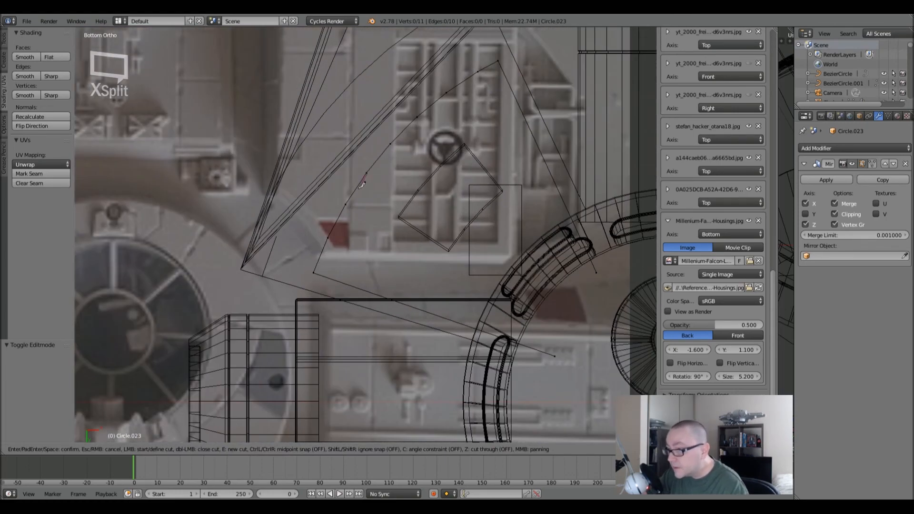
pyautogui.press('Escape')
pyautogui.press('a')
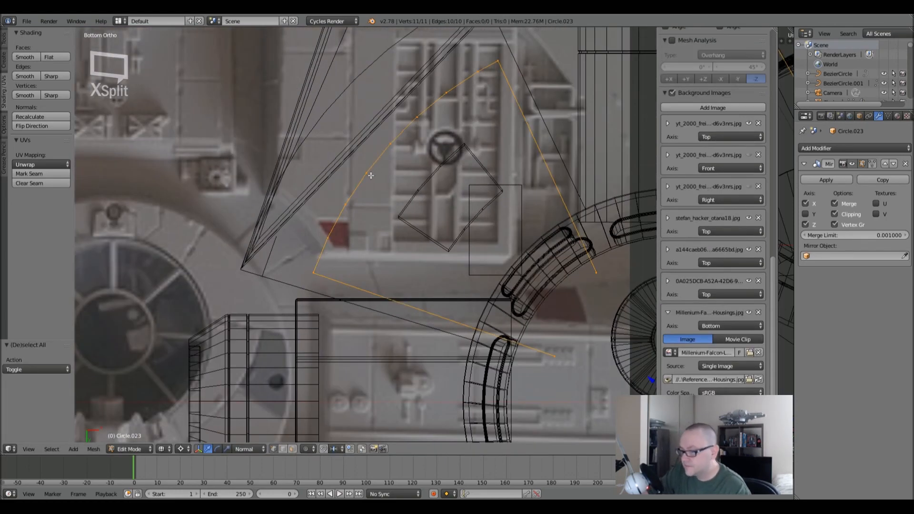
pyautogui.press('k')
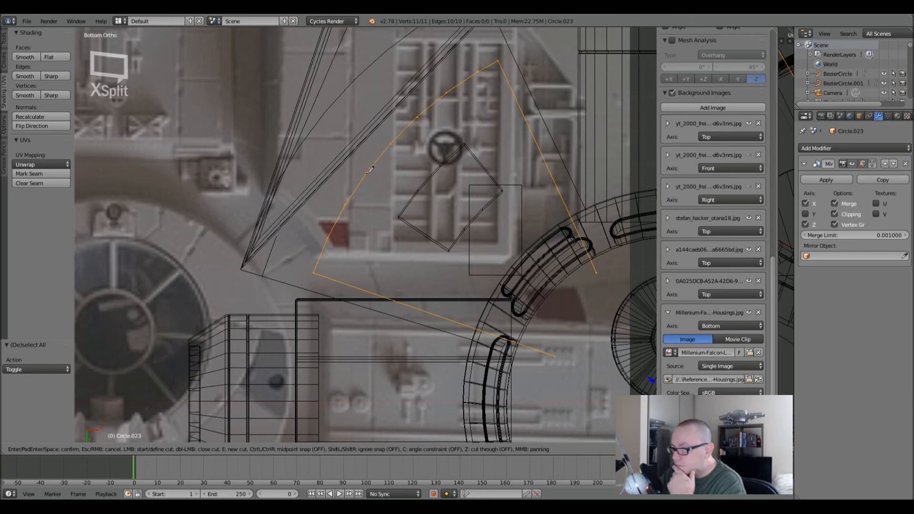
pyautogui.press('Escape')
# - Extrude the vertex midway along the wedge's arc by 0.349 along Y, down to the outline's lower straight edge
pyautogui.rightClick(378, 186)
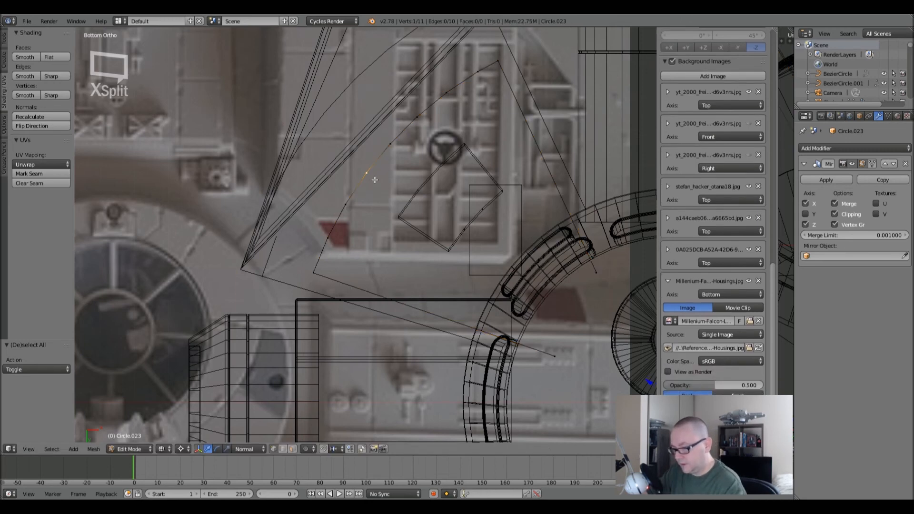
pyautogui.press('e')
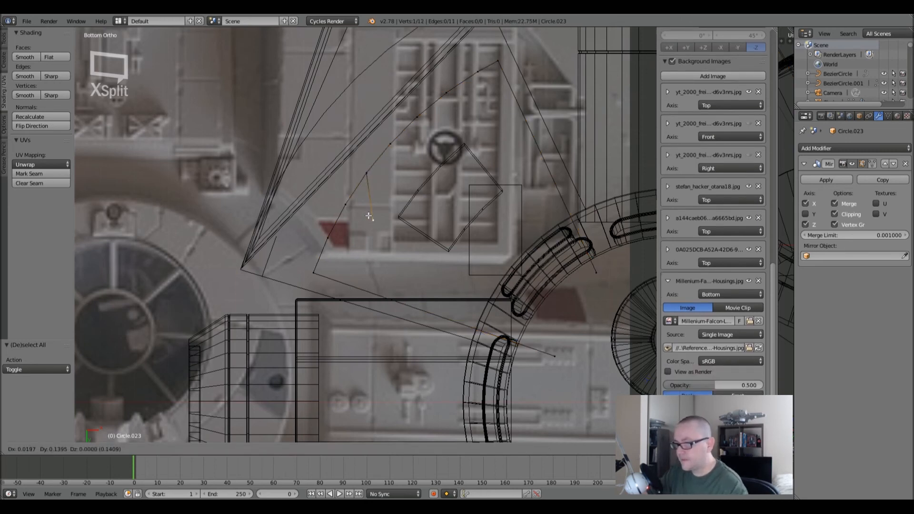
pyautogui.press('y')
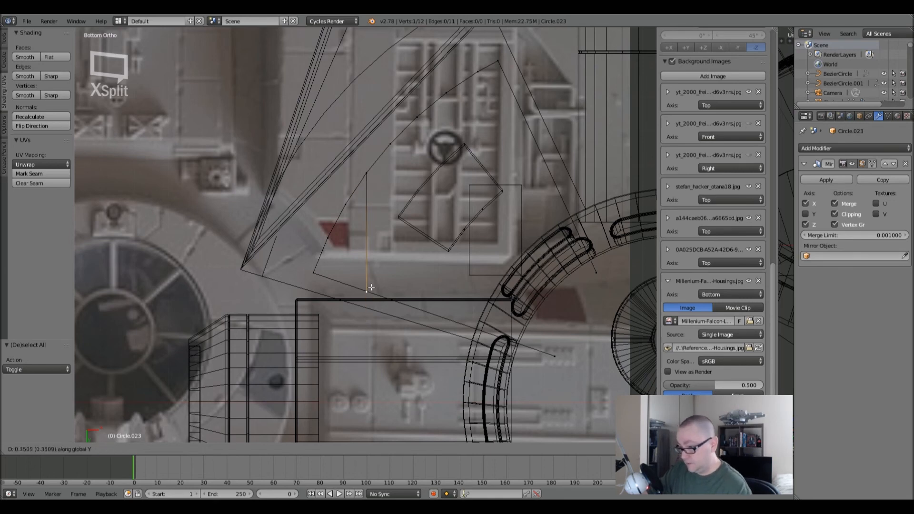
pyautogui.click(371, 286)
pyautogui.scroll(5, 372, 284)
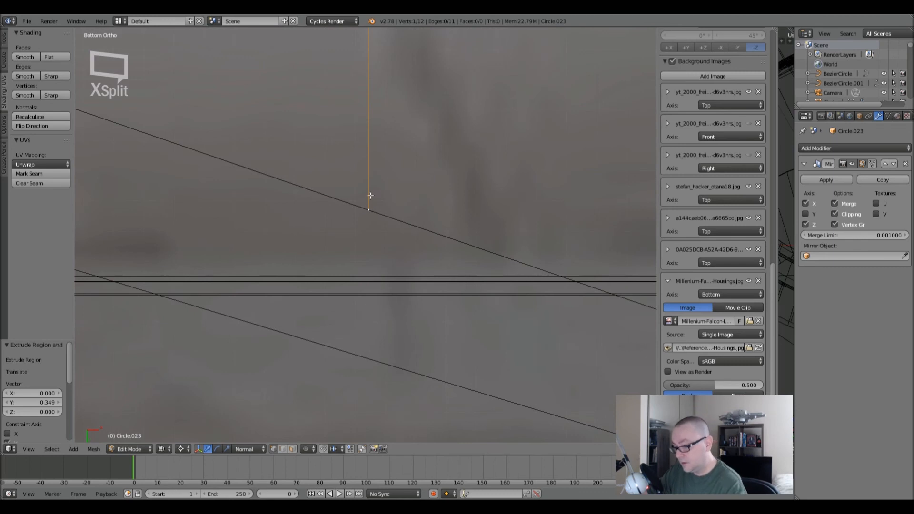
pyautogui.scroll(3, 370, 195)
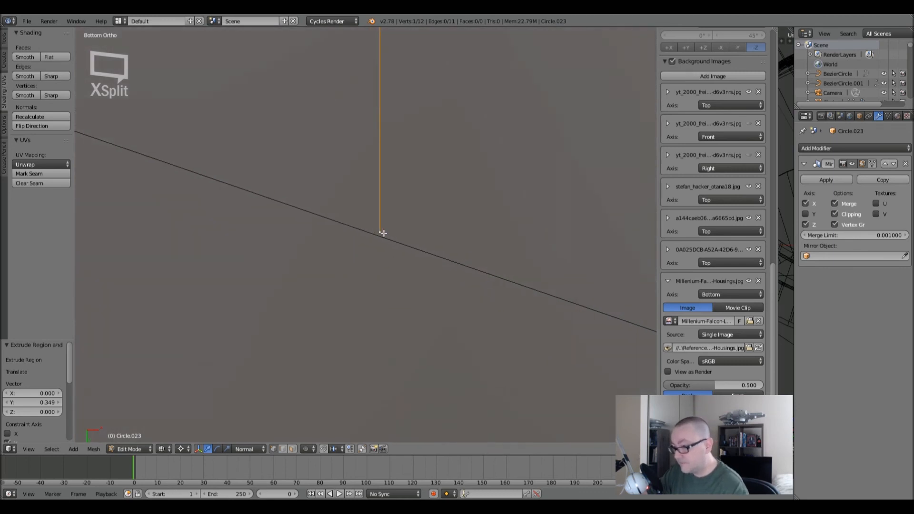
pyautogui.scroll(-6, 382, 233)
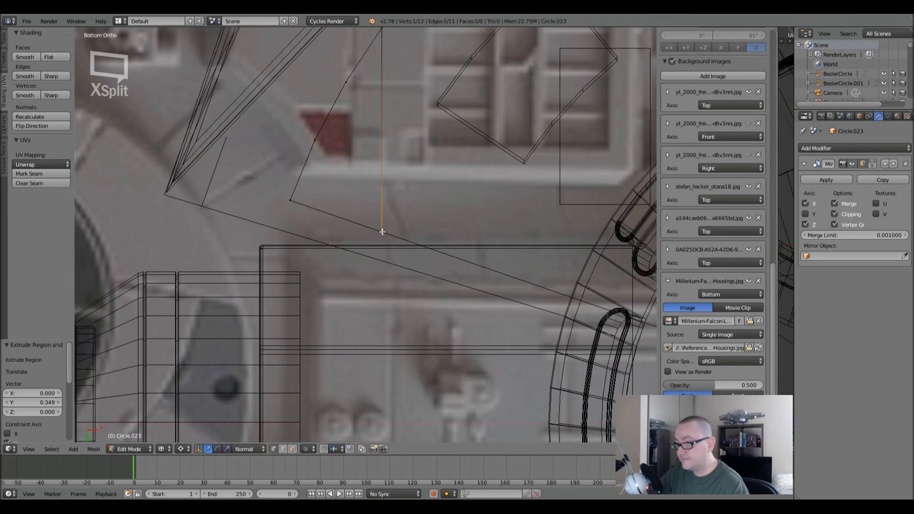
# - Subdivide the wedge's lower straight edge with one cut and slide the new vertex by a factor of 0.561 toward the extruded edge's end
pyautogui.rightClick(291, 203)
pyautogui.keyDown('shift'); pyautogui.moveTo(624, 327); pyautogui.dragTo(525, 310, button='middle'); pyautogui.keyUp('shift')
pyautogui.keyDown('shift'); pyautogui.rightClick(608, 328); pyautogui.keyUp('shift')
pyautogui.press('w')
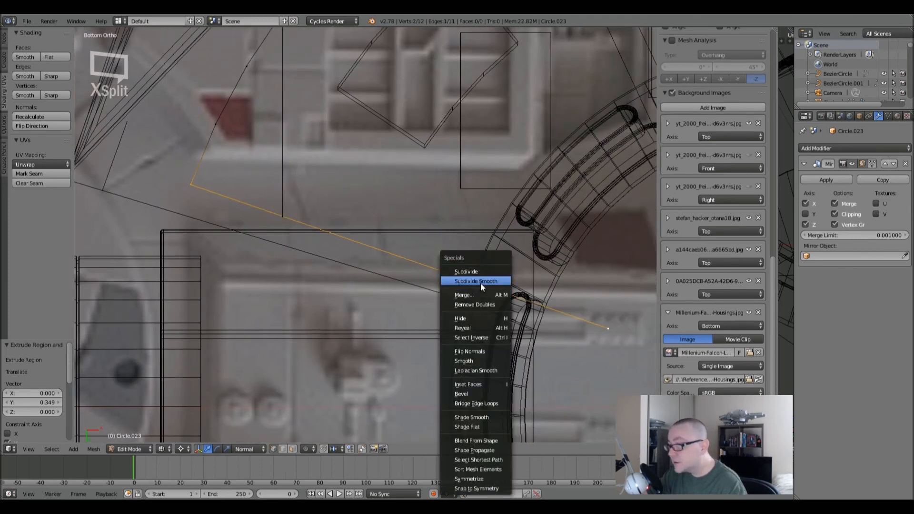
pyautogui.click(475, 270)
pyautogui.rightClick(400, 258)
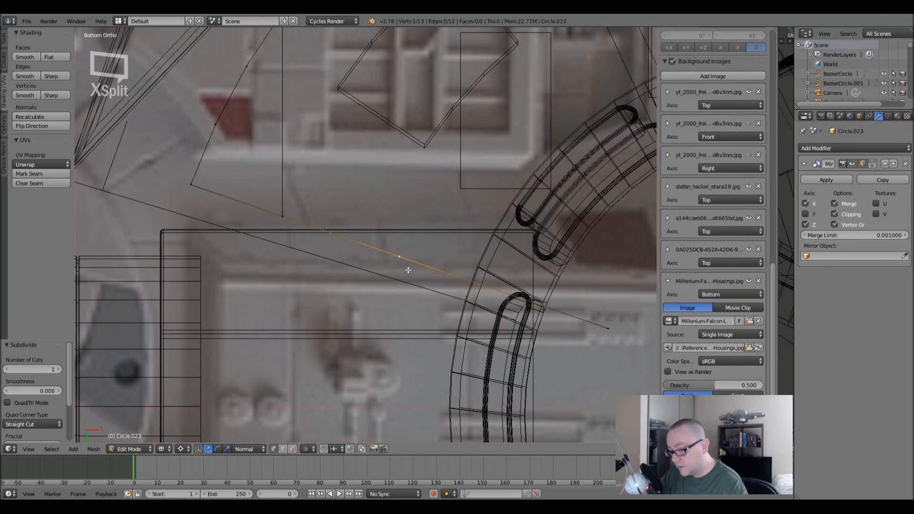
pyautogui.hotkey('shift', 'v')
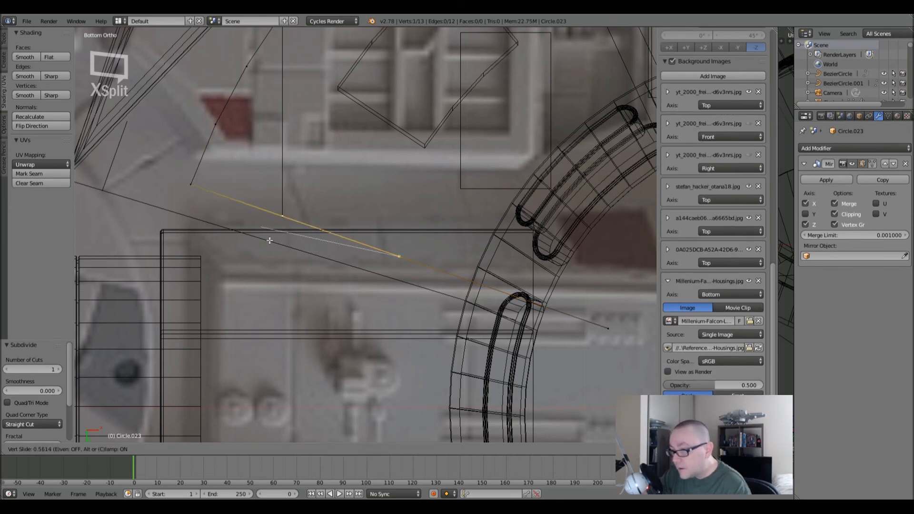
pyautogui.click(269, 241)
# - Move the extruded edge's end vertex along Y by 0.0001823 and then -0.0000574 so it sits exactly on the lower straight edge
pyautogui.scroll(8, 273, 223)
pyautogui.keyDown('shift'); pyautogui.moveTo(369, 125); pyautogui.dragTo(362, 346, button='middle'); pyautogui.keyUp('shift')
pyautogui.keyDown('shift'); pyautogui.moveTo(410, 237); pyautogui.dragTo(276, 300, button='middle'); pyautogui.keyUp('shift')
pyautogui.scroll(5, 285, 295)
pyautogui.rightClick(238, 110)
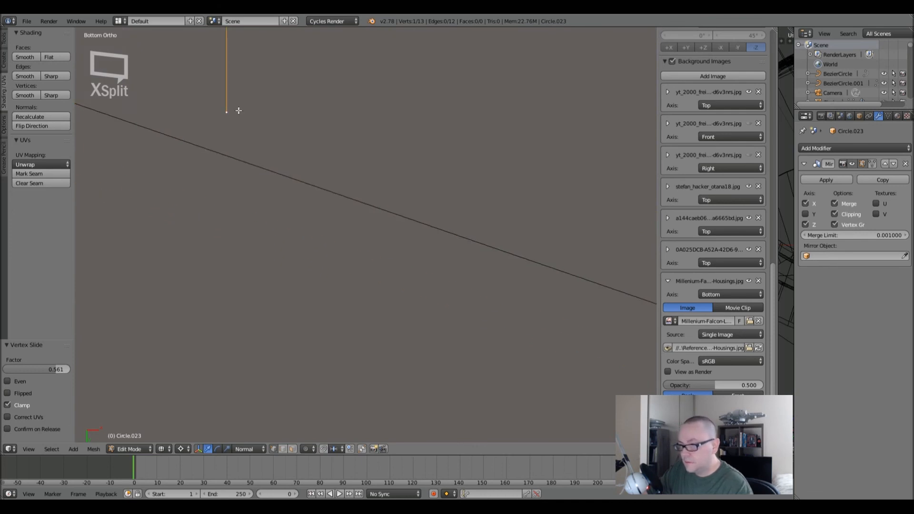
pyautogui.press('g')
pyautogui.press('y')
pyautogui.click(229, 177)
pyautogui.press('KP_Decimal')
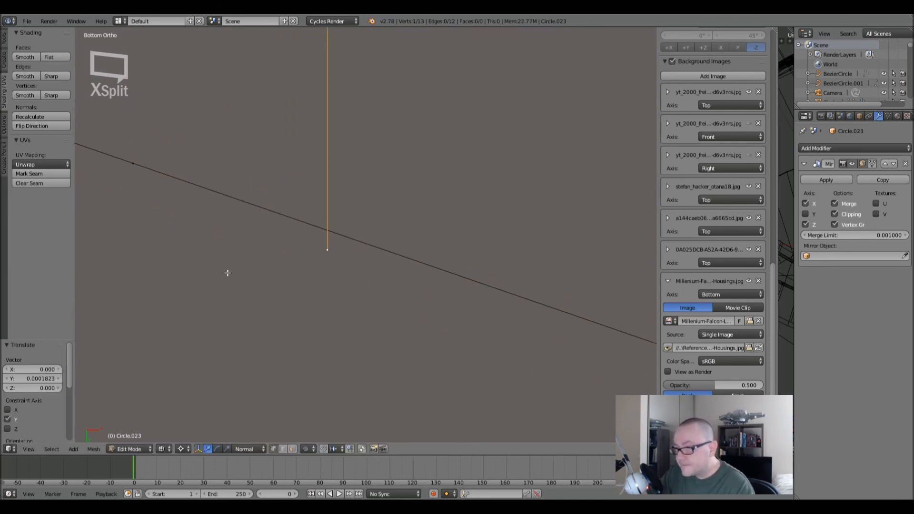
pyautogui.press('g')
pyautogui.press('y')
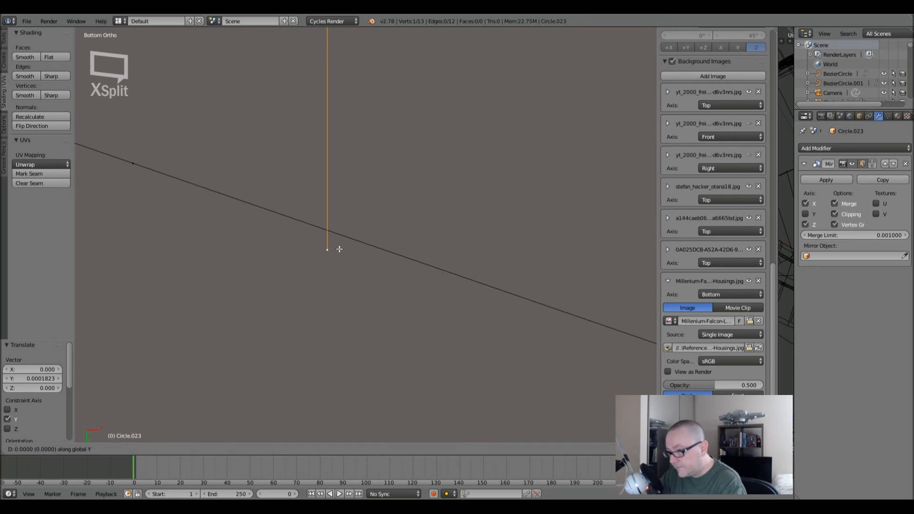
pyautogui.click(360, 137)
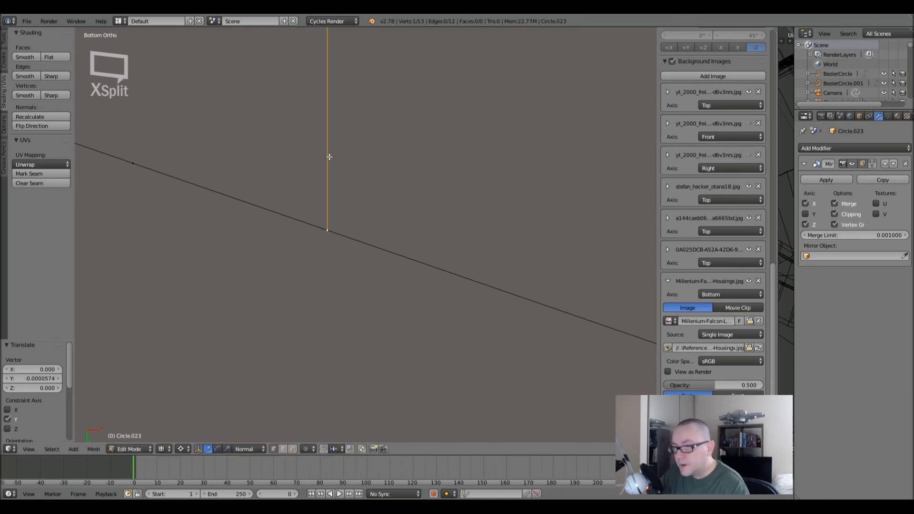
# - Merge the slid vertex into the extruded edge's end vertex, using the last selected position
pyautogui.rightClick(149, 174)
pyautogui.keyDown('shift'); pyautogui.rightClick(328, 232); pyautogui.keyUp('shift')
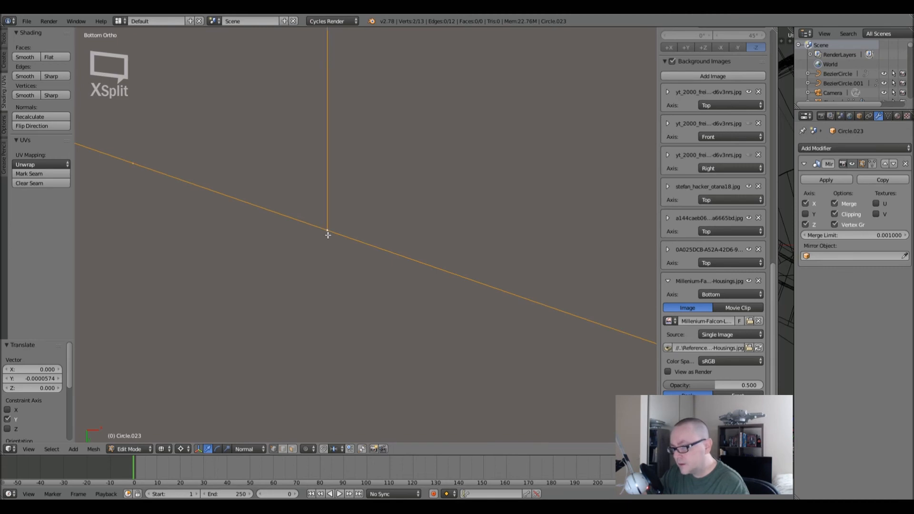
pyautogui.hotkey('alt', 'm')
pyautogui.click(323, 247)
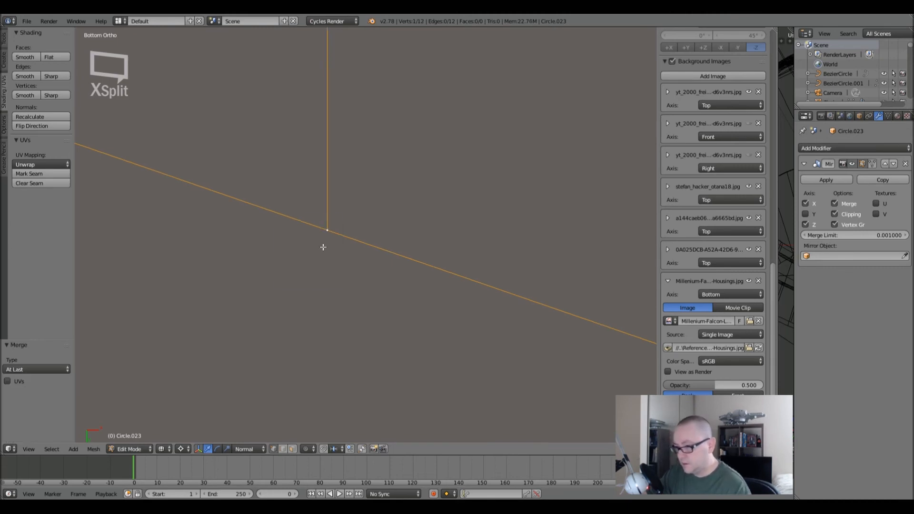
# - Delete the three vertices forming the wedge's pointed outer corner beyond the new straight edge, and leave mesh editing
pyautogui.keyDown('shift'); pyautogui.moveTo(332, 238); pyautogui.dragTo(338, 246, button='middle'); pyautogui.keyUp('shift')
pyautogui.scroll(-8, 339, 246)
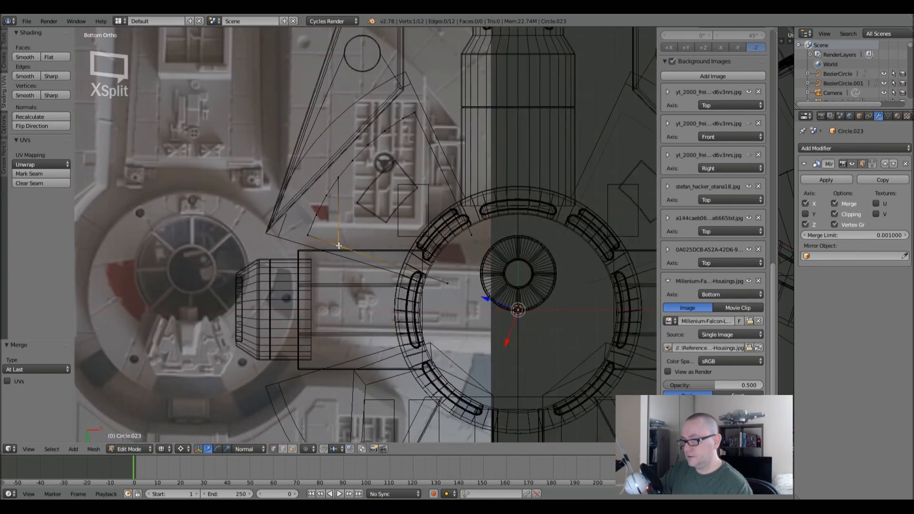
pyautogui.keyDown('shift'); pyautogui.moveTo(338, 245); pyautogui.dragTo(299, 244, button='middle'); pyautogui.keyUp('shift')
pyautogui.rightClick(273, 233)
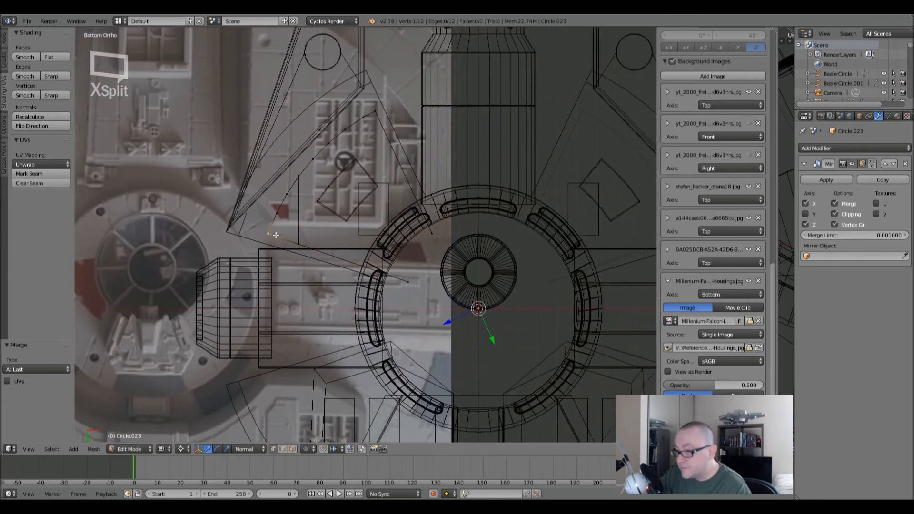
pyautogui.keyDown('shift'); pyautogui.rightClick(276, 214); pyautogui.keyUp('shift')
pyautogui.keyDown('shift'); pyautogui.rightClick(283, 191); pyautogui.keyUp('shift')
pyautogui.press('x')
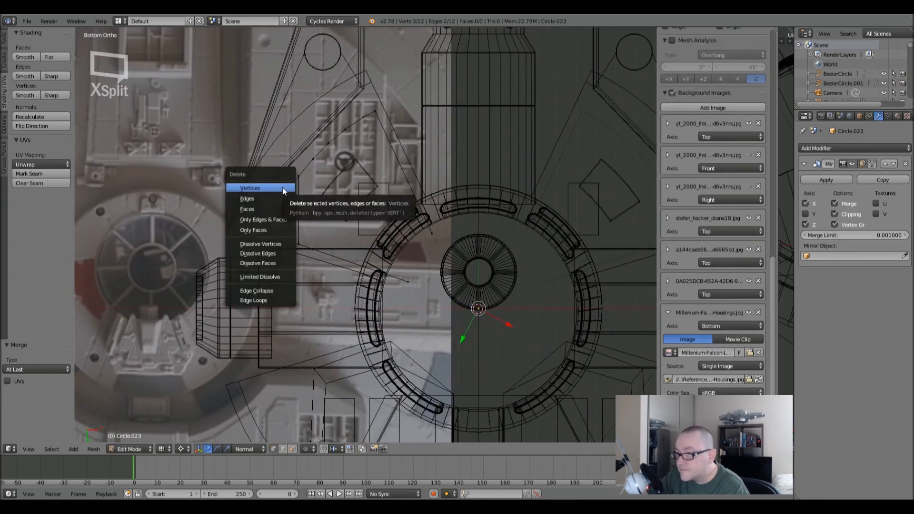
pyautogui.click(282, 187)
pyautogui.press('Tab')
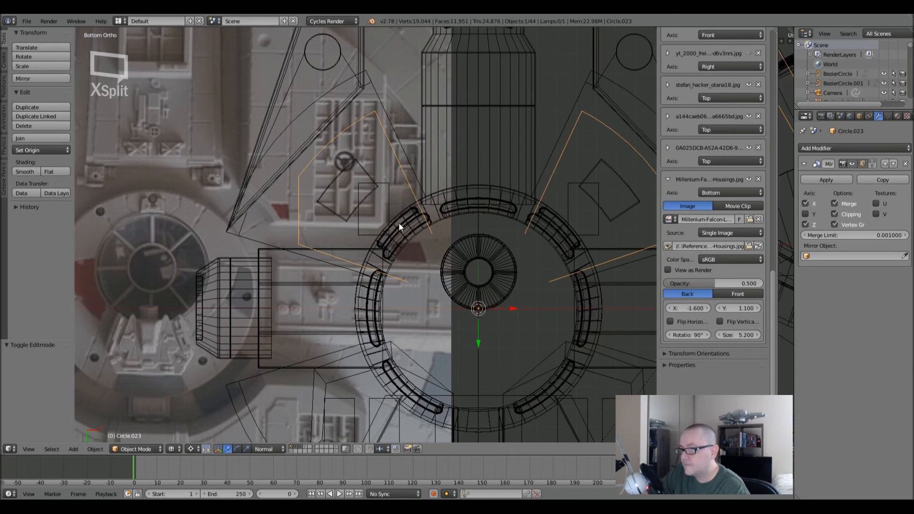
# - Examine the trimmed wedge outline against the reference photo, and the surrounding underside parts in solid shading
pyautogui.scroll(-2, 387, 238)
pyautogui.scroll(-1, 388, 238)
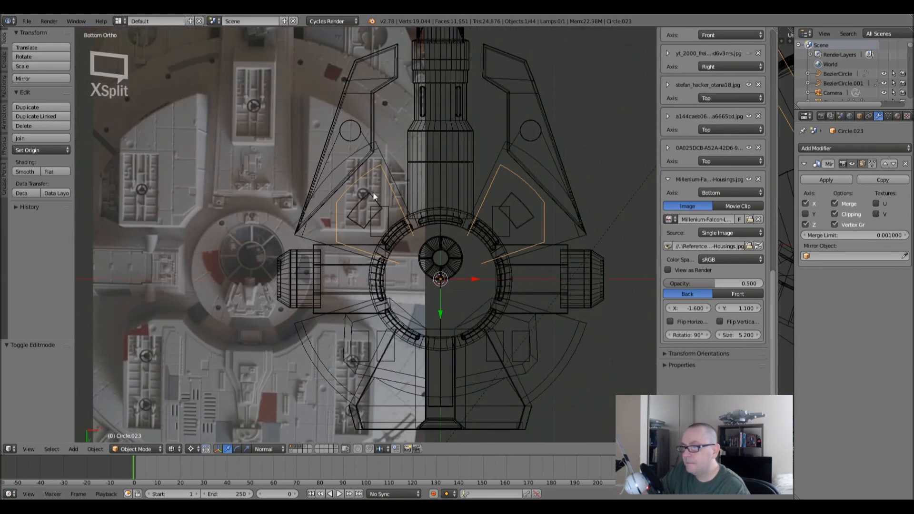
pyautogui.scroll(2, 375, 212)
pyautogui.scroll(-2, 375, 213)
pyautogui.scroll(3, 375, 212)
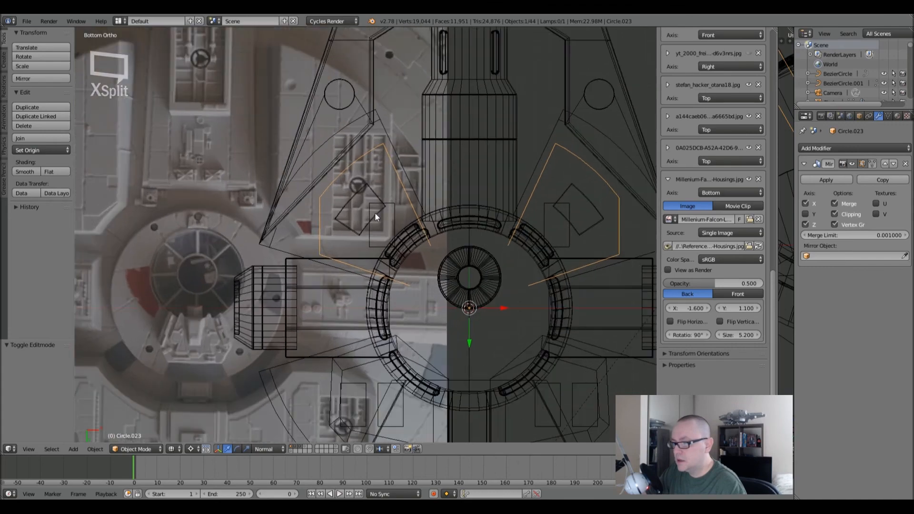
pyautogui.scroll(-3, 360, 248)
pyautogui.scroll(2, 365, 237)
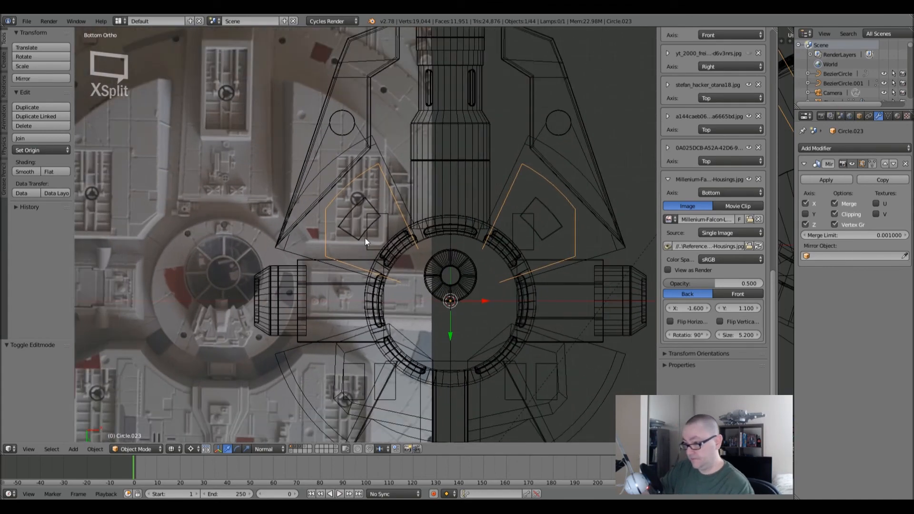
pyautogui.press('Tab')
pyautogui.press('z')
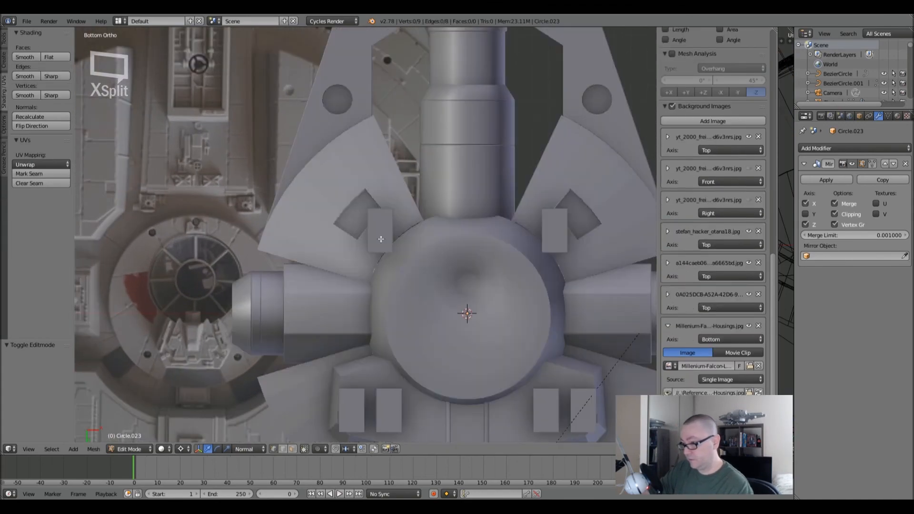
pyautogui.press('z')
pyautogui.press('Tab')
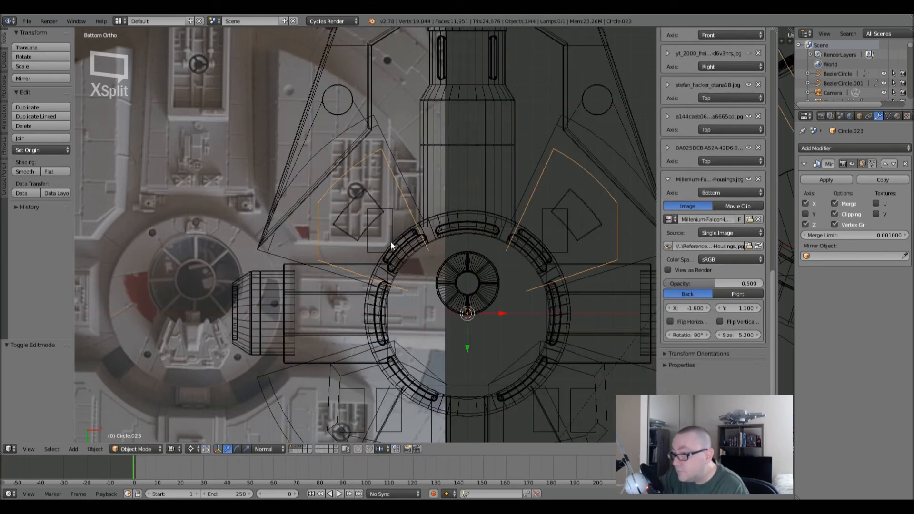
# - Move the gear box's whole mesh by -0.222 in X and -0.003 in Y, and nudge it 0.007 back in X
pyautogui.rightClick(391, 212)
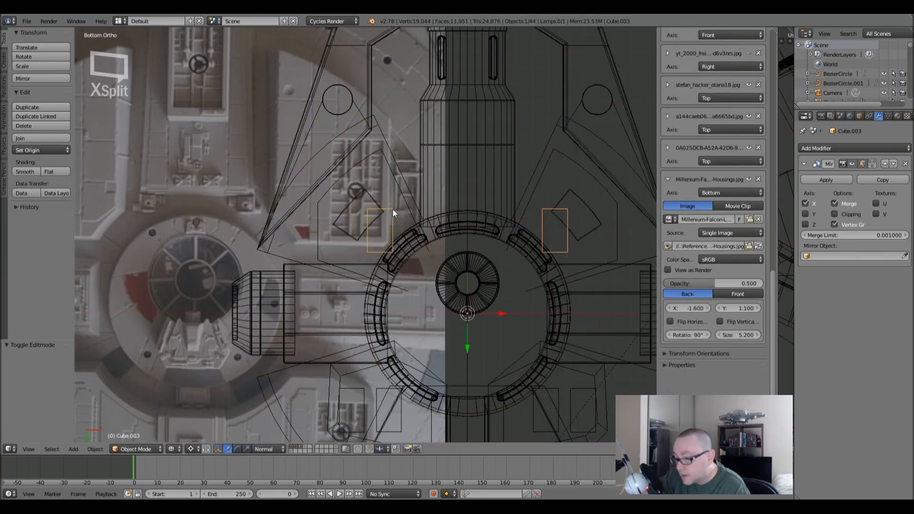
pyautogui.press('Tab')
pyautogui.press('a')
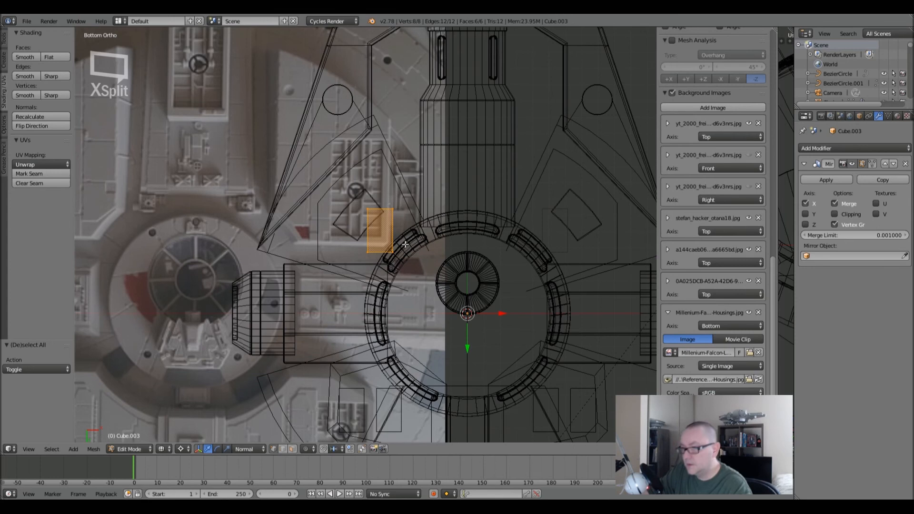
pyautogui.press('g')
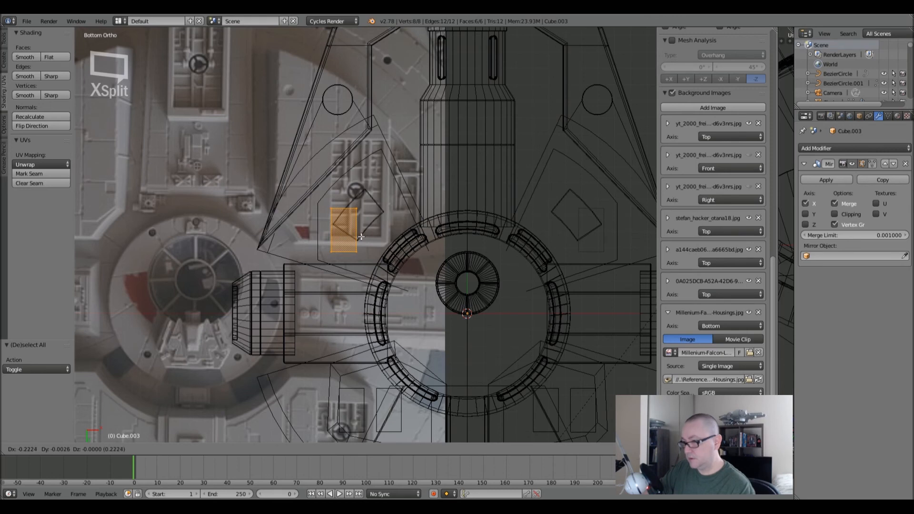
pyautogui.click(360, 237)
pyautogui.keyDown('shift'); pyautogui.moveTo(375, 263); pyautogui.dragTo(462, 259, button='middle'); pyautogui.keyUp('shift')
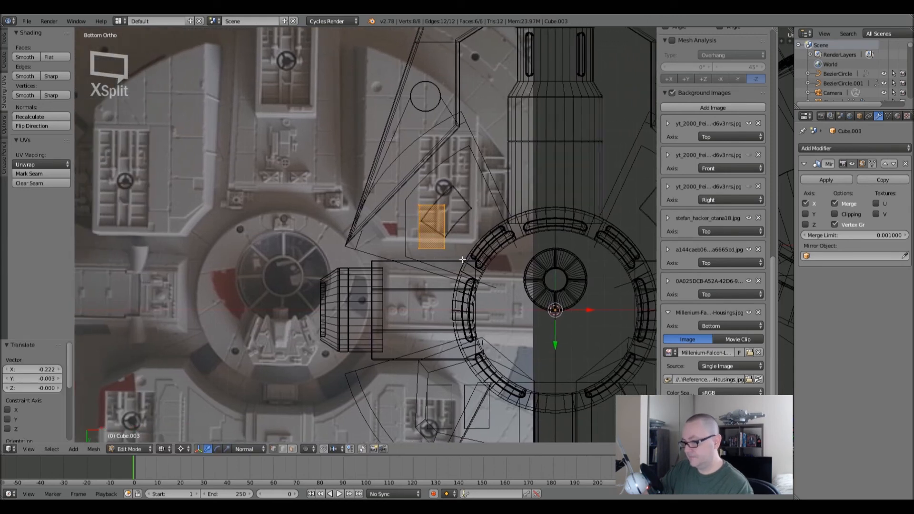
pyautogui.press('g')
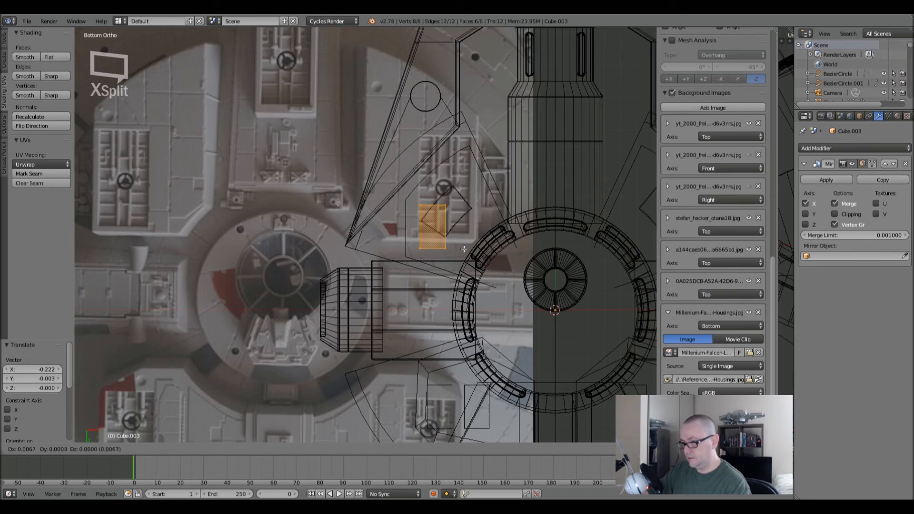
pyautogui.click(464, 249)
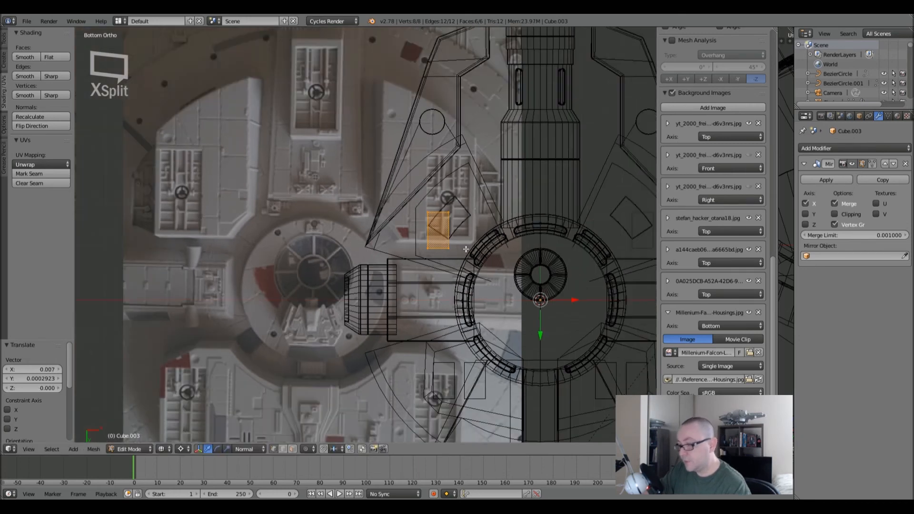
pyautogui.press('s')
pyautogui.press('y')
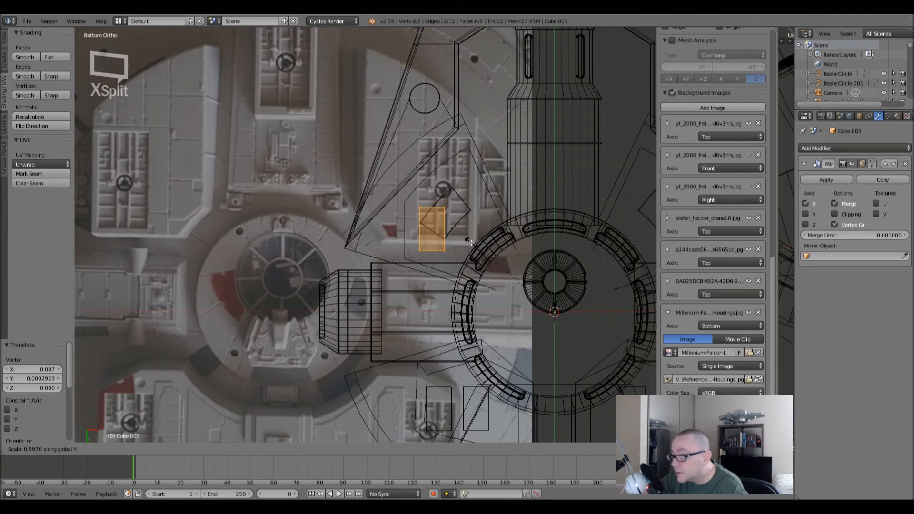
pyautogui.press('Escape')
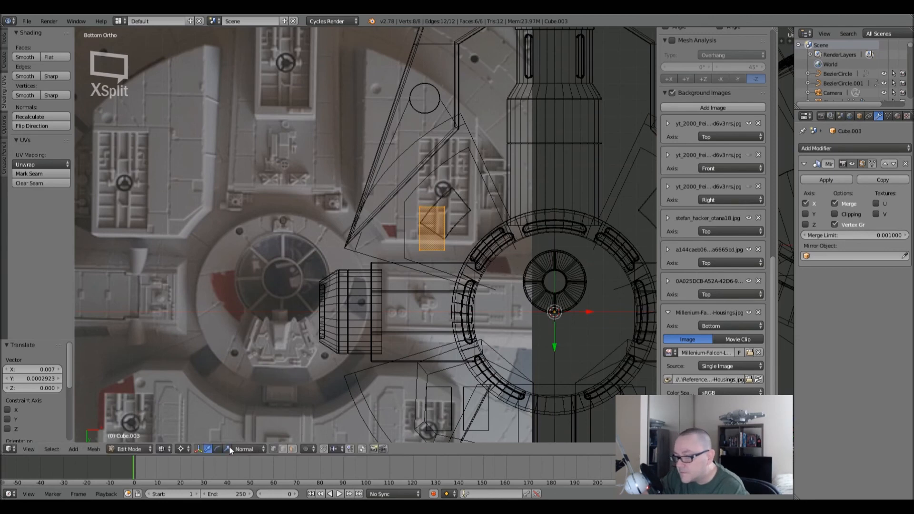
# - Change the pivot point to the box's own centre, scale the gear box by about 1.11 along Y, and leave mesh editing
pyautogui.click(188, 447)
pyautogui.click(194, 409)
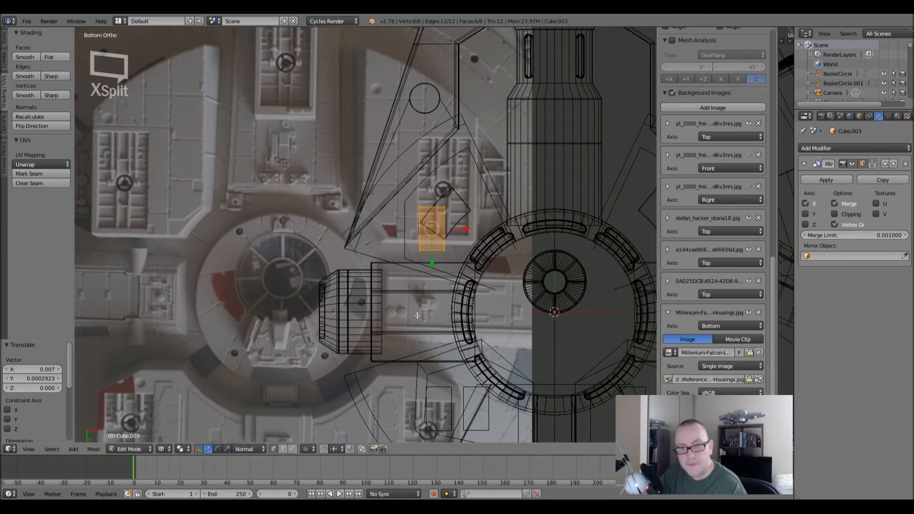
pyautogui.press('s')
pyautogui.press('y')
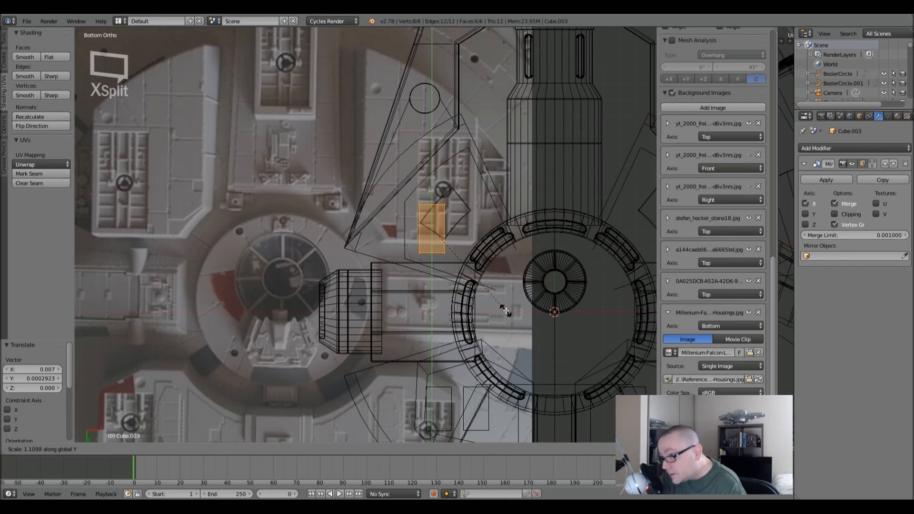
pyautogui.click(506, 310)
pyautogui.press('Tab')
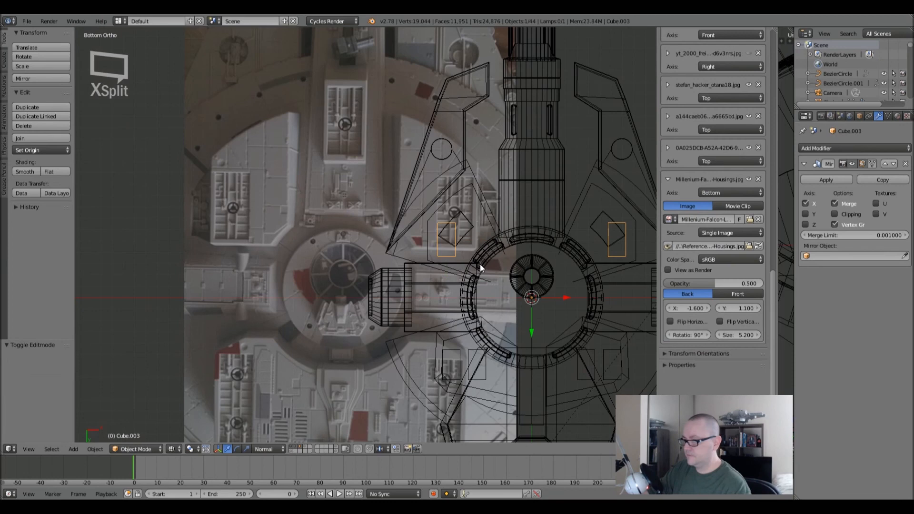
# - Join the two open inner end vertices of the wedge outline with an edge, and select the whole outline
pyautogui.press('z')
pyautogui.press('Tab')
pyautogui.press('z')
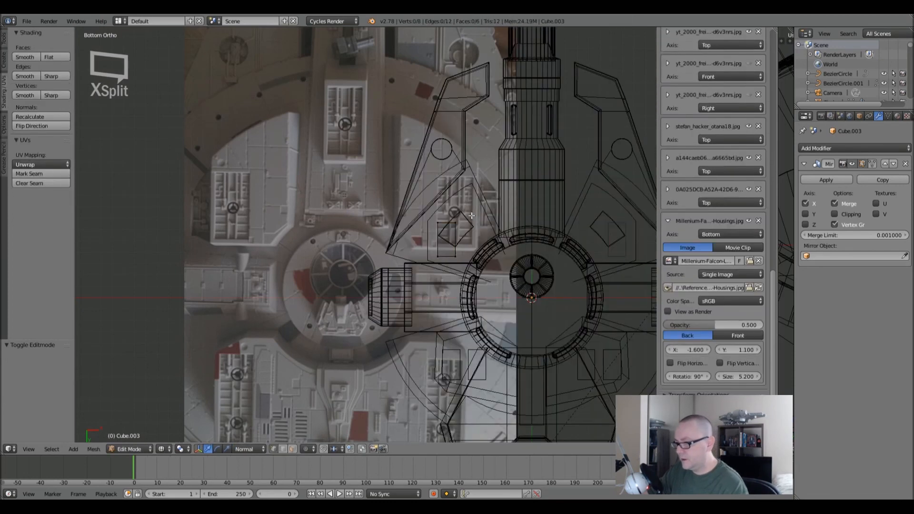
pyautogui.press('Tab')
pyautogui.rightClick(476, 192)
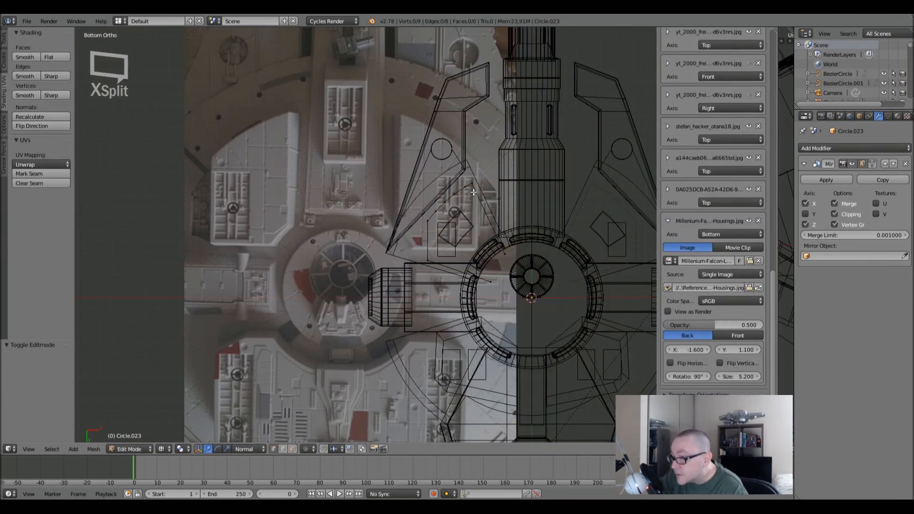
pyautogui.press('Tab')
pyautogui.press('a')
pyautogui.press('a')
pyautogui.scroll(3, 475, 218)
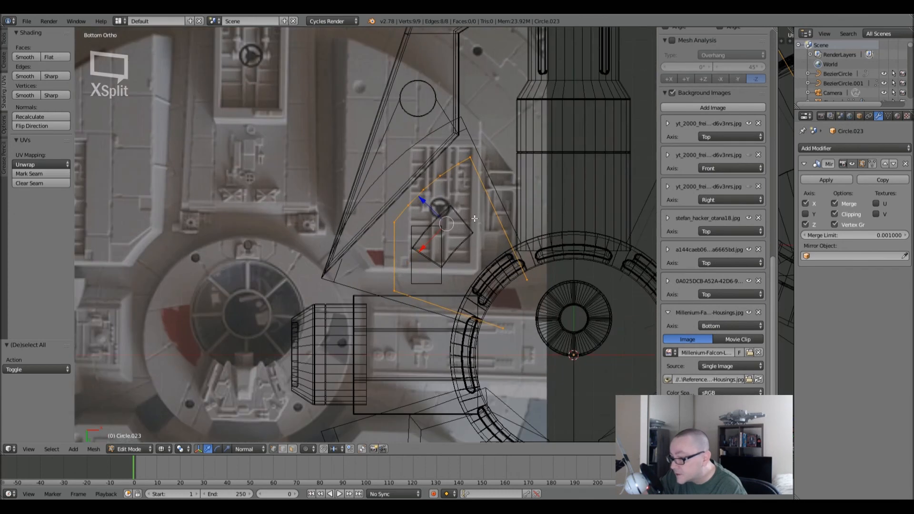
pyautogui.rightClick(504, 328)
pyautogui.keyDown('shift'); pyautogui.rightClick(528, 286); pyautogui.keyUp('shift')
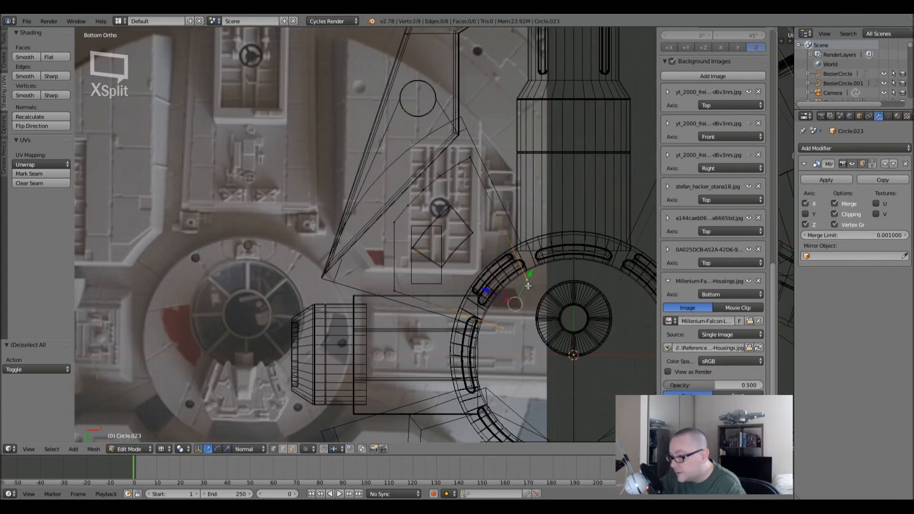
pyautogui.press('a')
pyautogui.press('a')
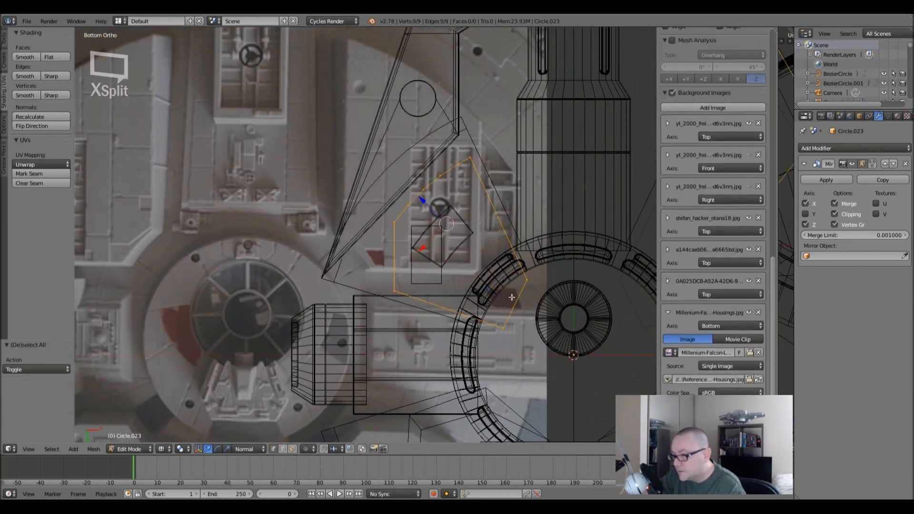
# - Fill the closed wedge outline with a single face, and undo the fill
pyautogui.press('f')
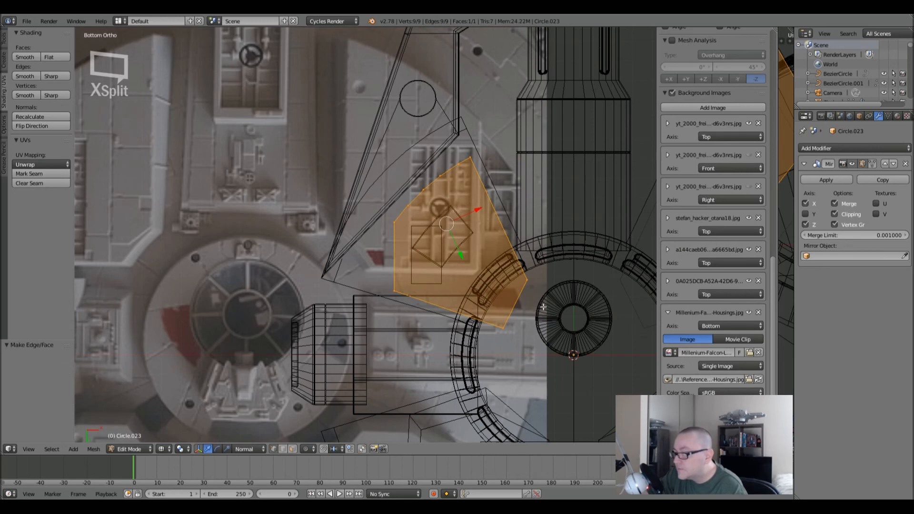
pyautogui.keyDown('shift'); pyautogui.moveTo(466, 303); pyautogui.dragTo(406, 208, button='middle'); pyautogui.keyUp('shift')
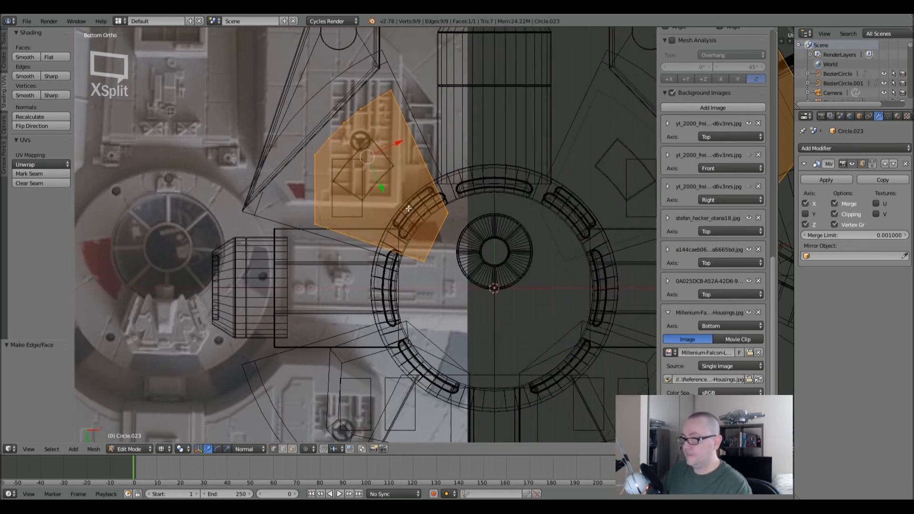
pyautogui.hotkey('ctrl', 'z')
# - Try to extrude the wedge outline downward along Z and to move the extruded copy freely
pyautogui.moveTo(423, 172)
pyautogui.mouseDown(button='middle')
pyautogui.moveTo(428, 164)
pyautogui.moveTo(418, 163)
pyautogui.moveTo(500, 256)
pyautogui.moveTo(426, 239)
pyautogui.mouseUp(button='middle')
pyautogui.press('z')
pyautogui.press('e')
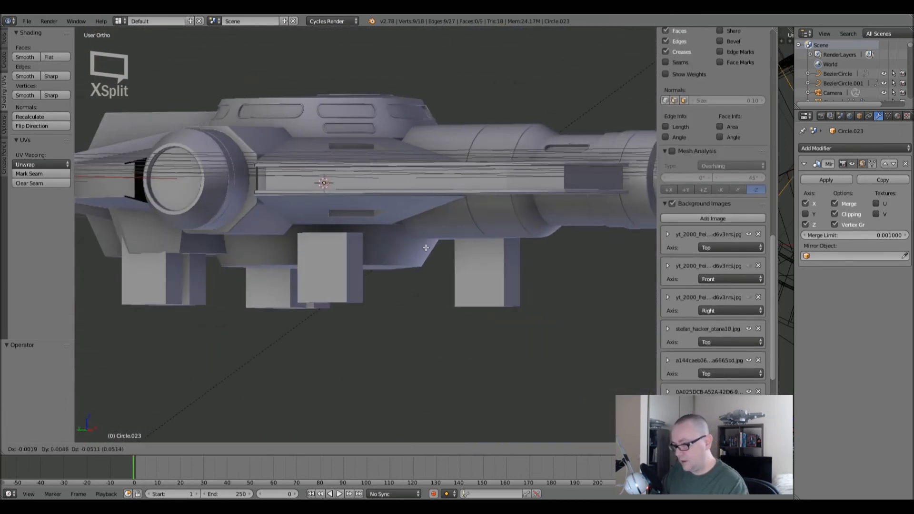
pyautogui.press('z')
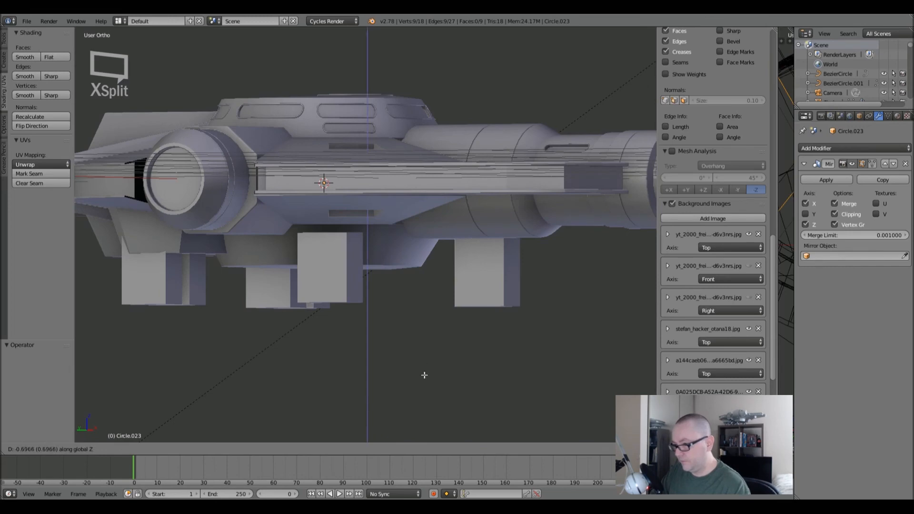
pyautogui.rightClick(437, 57)
pyautogui.press('z')
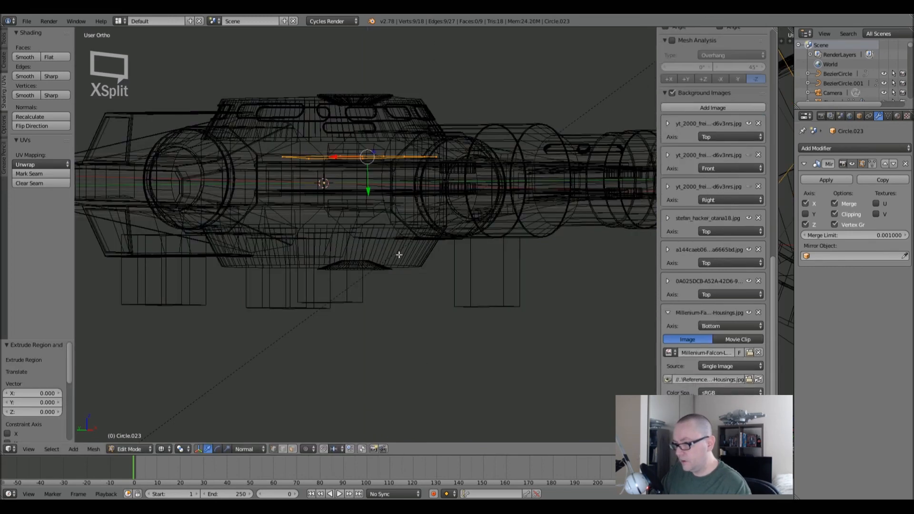
pyautogui.press('g')
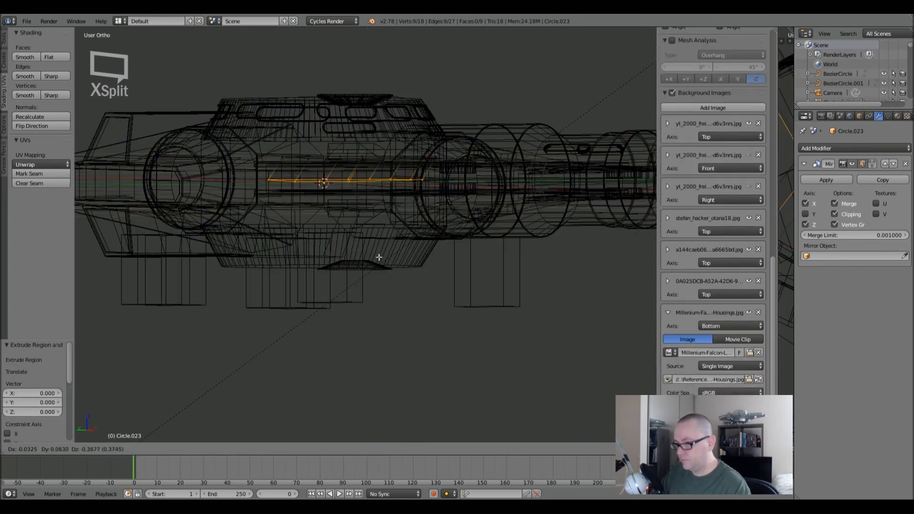
pyautogui.rightClick(377, 273)
# - Turn off the viewport display of the wedge's Mirror modifier, and select its whole mesh for editing
pyautogui.moveTo(392, 204)
pyautogui.mouseDown(button='middle')
pyautogui.moveTo(337, 220)
pyautogui.moveTo(388, 210)
pyautogui.moveTo(376, 204)
pyautogui.mouseUp(button='middle')
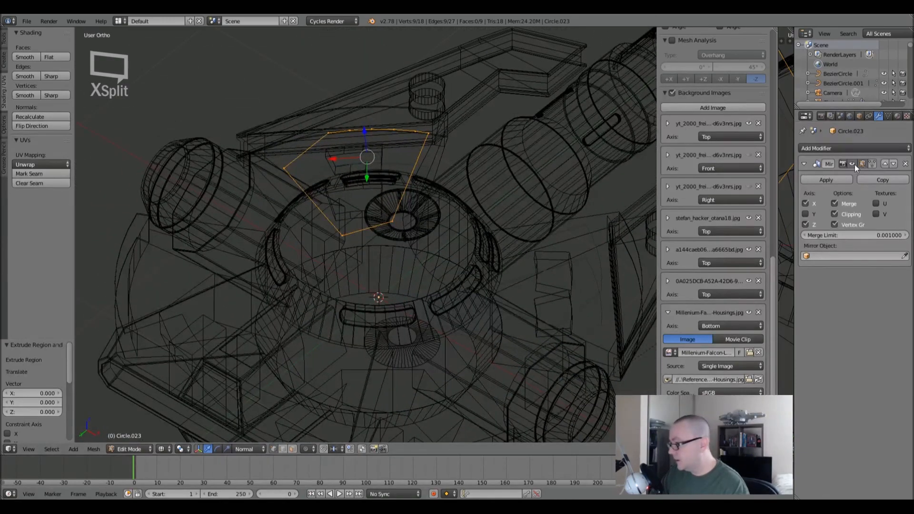
pyautogui.press('Tab')
pyautogui.press('Tab')
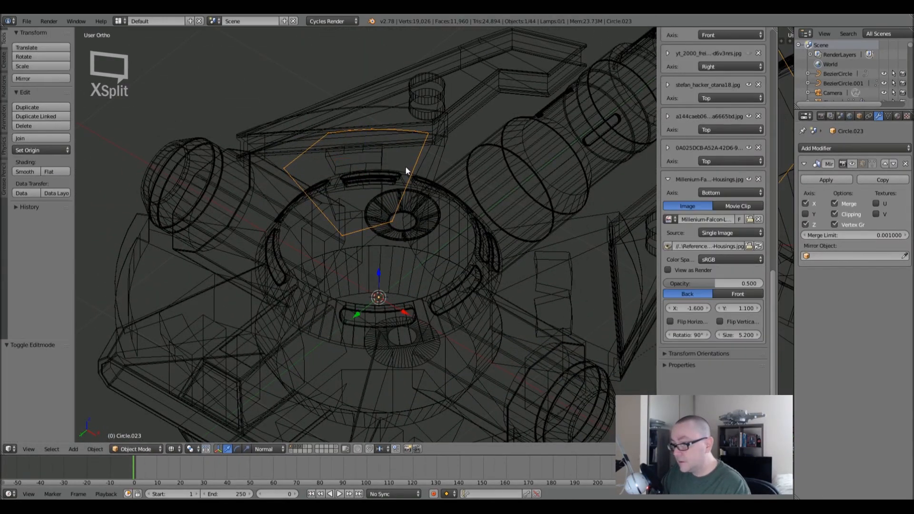
pyautogui.press('a')
pyautogui.press('a')
# - In the right side view, lower the wedge outline along Z by 0.301 and by a further 0.053
pyautogui.moveTo(390, 164); pyautogui.dragTo(324, 279, button='middle')
pyautogui.press('KP_3')
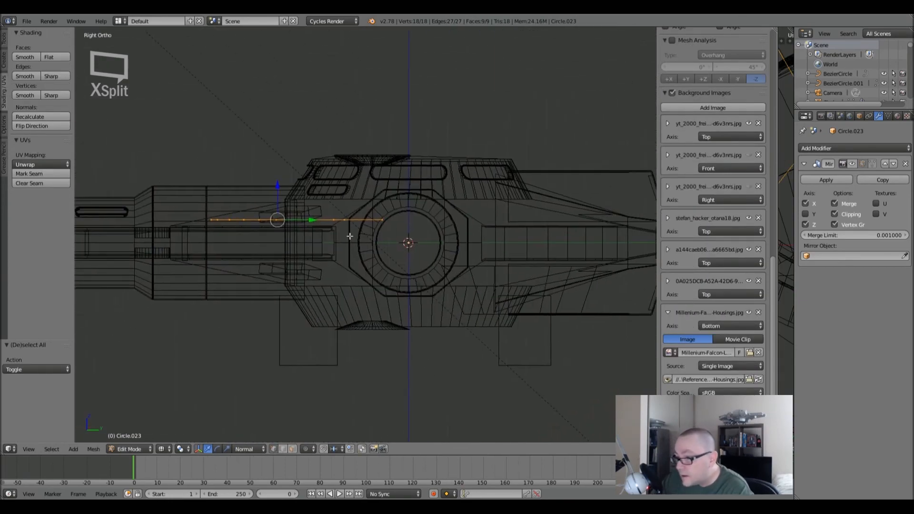
pyautogui.moveTo(274, 184); pyautogui.dragTo(281, 333)
pyautogui.press('z')
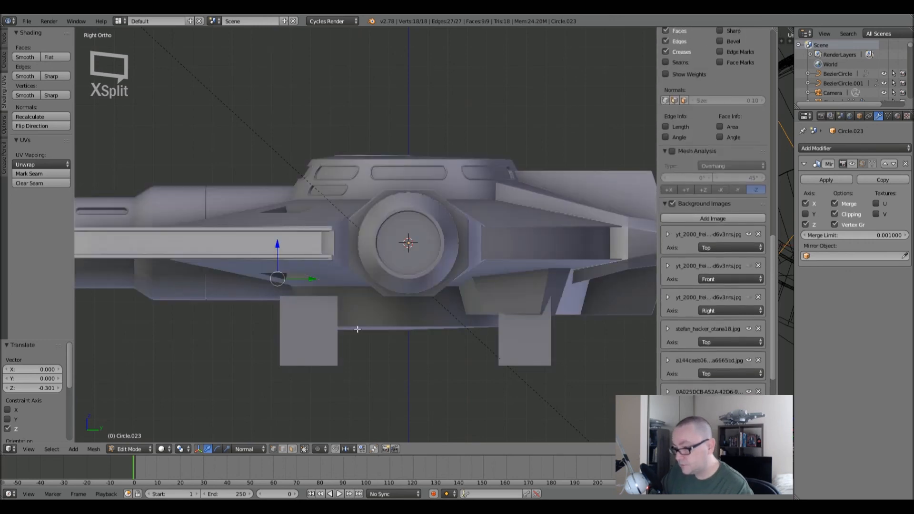
pyautogui.press('g')
pyautogui.press('z')
pyautogui.press('z')
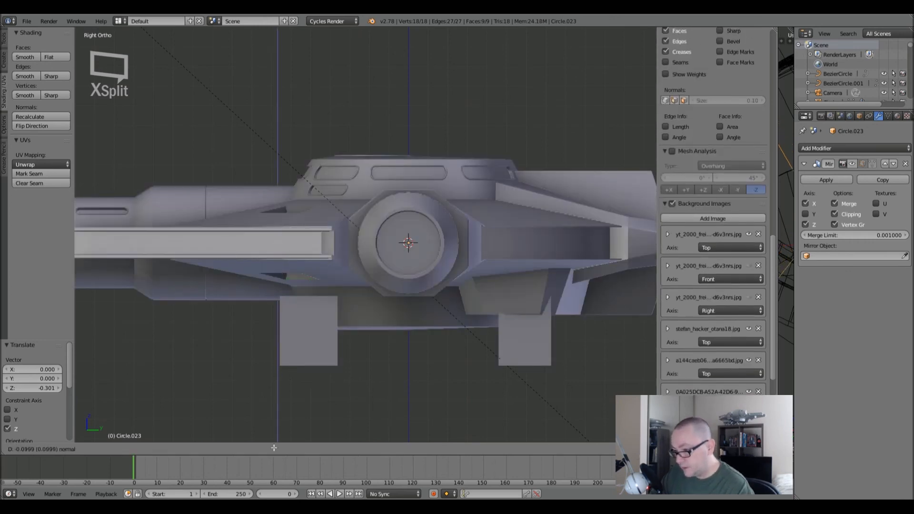
pyautogui.click(281, 348)
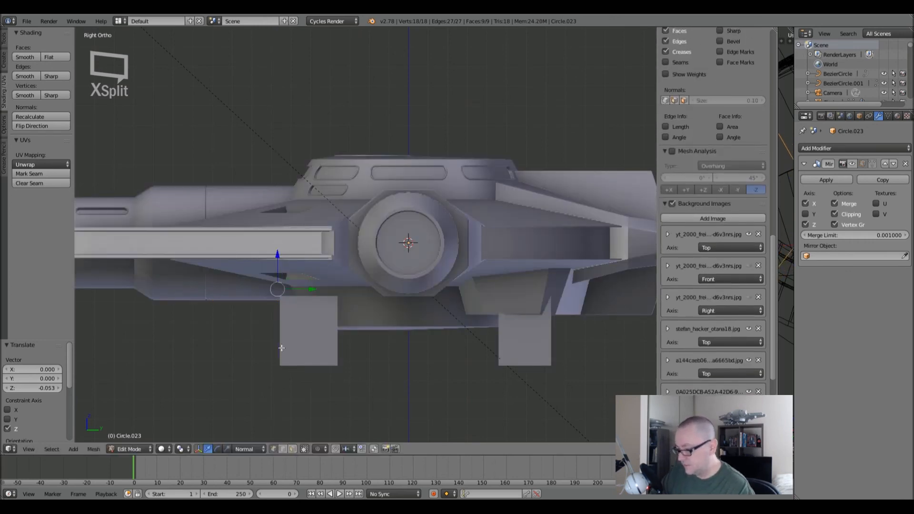
# - In the left side view, raise the wedge outline along Z by 0.122 so it meets the hull's underside
pyautogui.press('ctrl+KP_3')
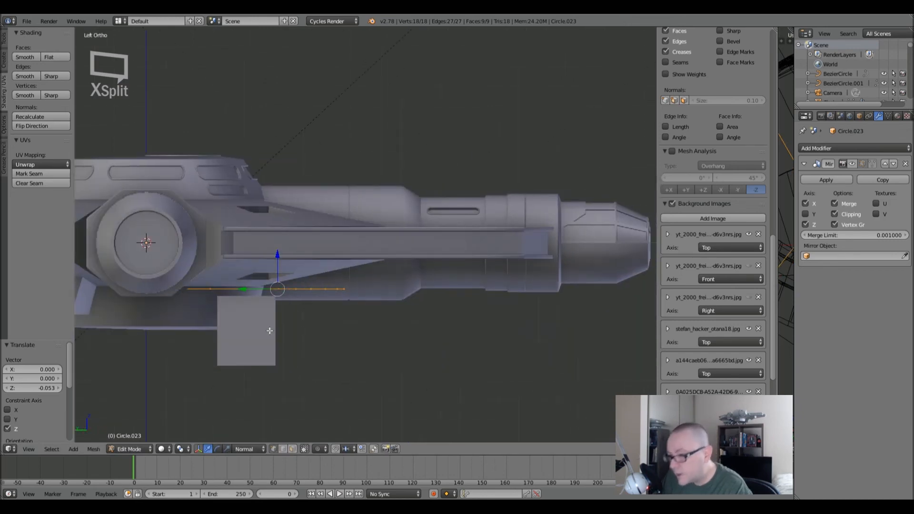
pyautogui.press('g')
pyautogui.press('z')
pyautogui.press('z')
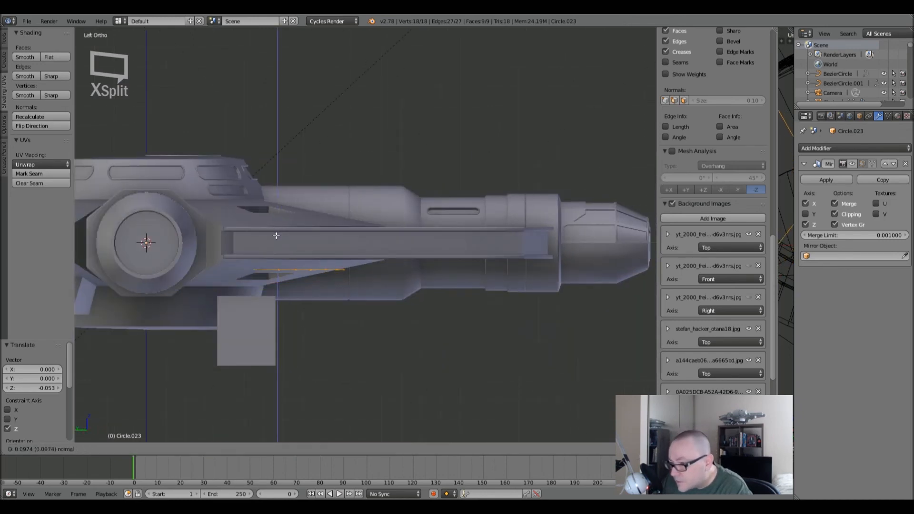
pyautogui.click(277, 215)
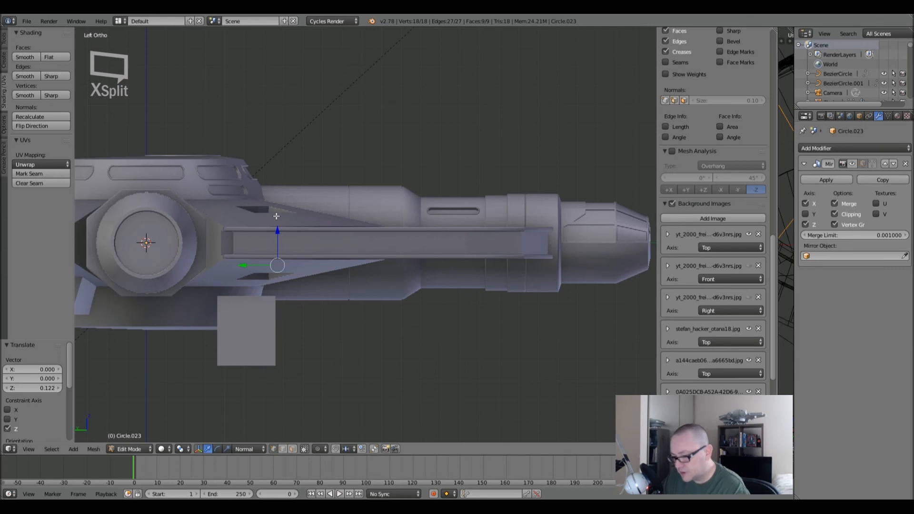
# - Extrude the wedge outline about 0.241 downward along Z to form the housing's side walls
pyautogui.press('e')
pyautogui.rightClick(296, 244)
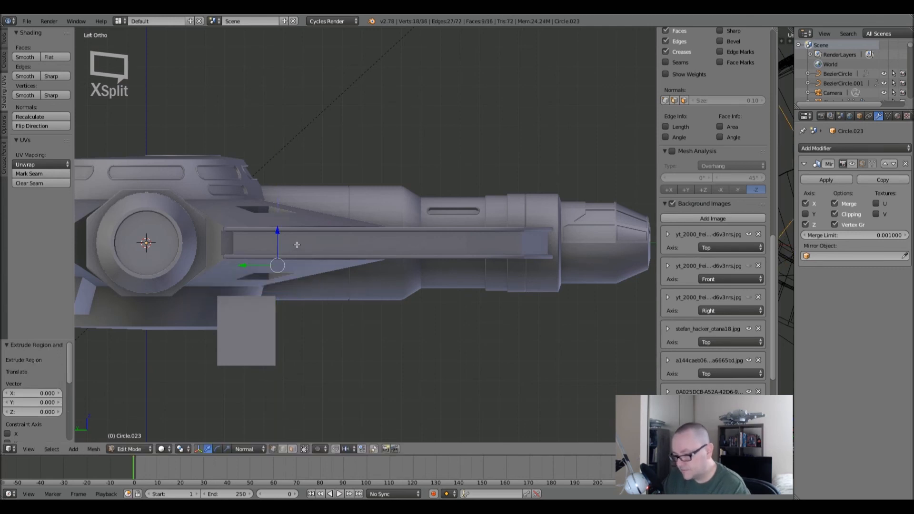
pyautogui.press('g')
pyautogui.press('z')
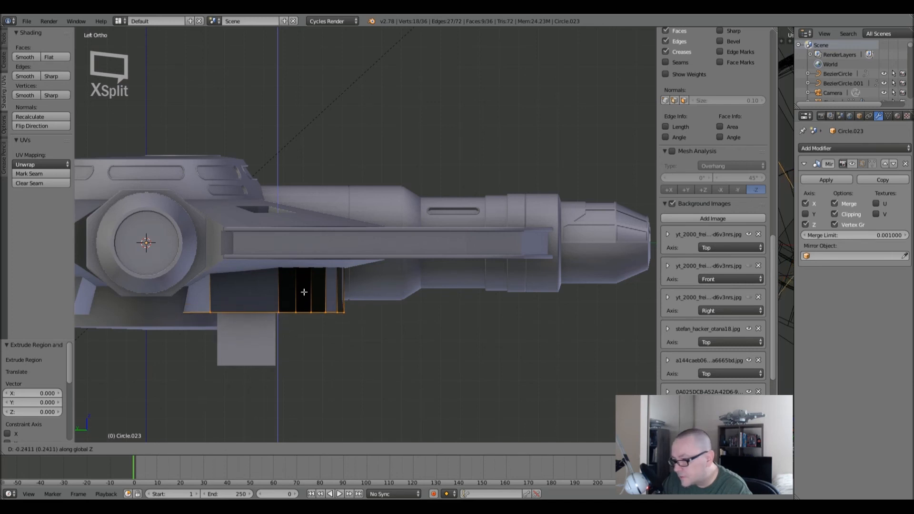
pyautogui.click(304, 292)
# - Remove the duplicate vertices from the whole extruded wedge, and select all of its geometry again
pyautogui.press('a')
pyautogui.press('a')
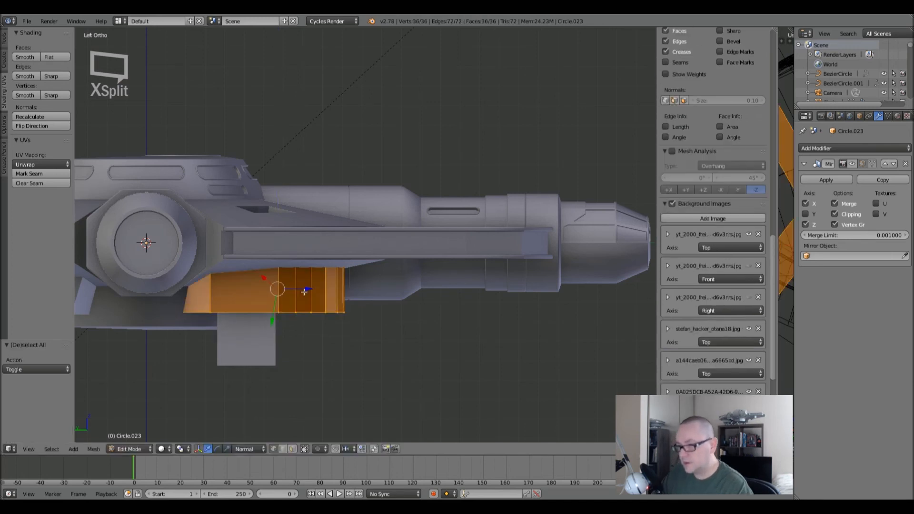
pyautogui.click(4, 41)
pyautogui.click(30, 328)
pyautogui.press('a')
pyautogui.press('a')
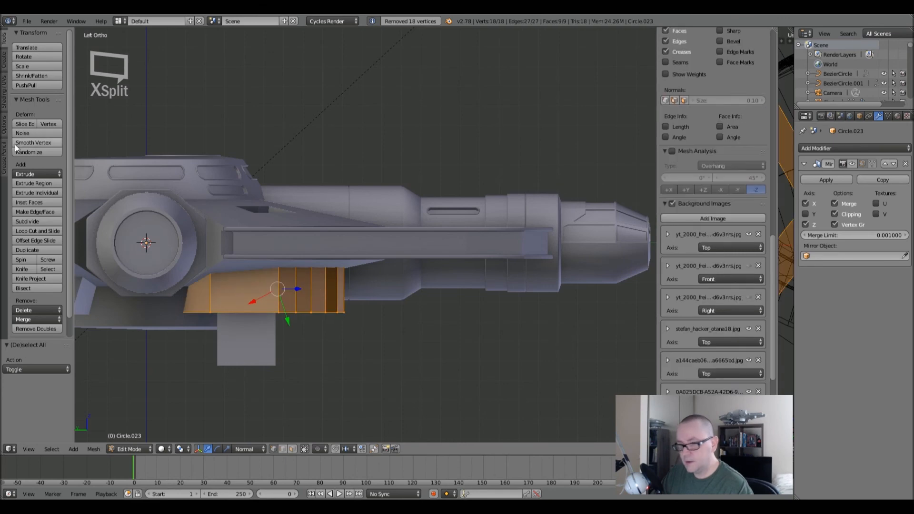
# - Recalculate the normals of the extruded wedge and fill its open underside with a face
pyautogui.click(4, 86)
pyautogui.click(32, 117)
pyautogui.press('Tab')
pyautogui.moveTo(369, 319); pyautogui.dragTo(290, 374, button='middle')
pyautogui.press('Tab')
pyautogui.press('f')
pyautogui.press('Tab')
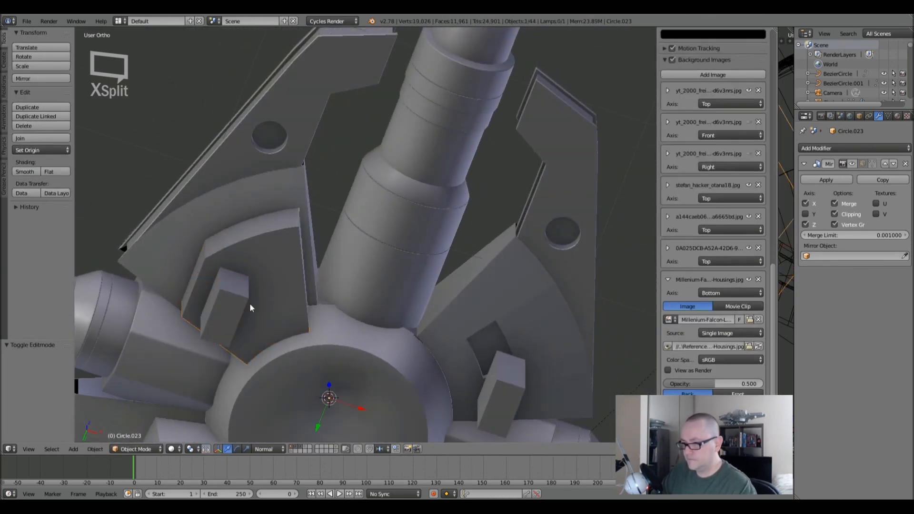
pyautogui.moveTo(97, 246); pyautogui.dragTo(201, 296, button='middle')
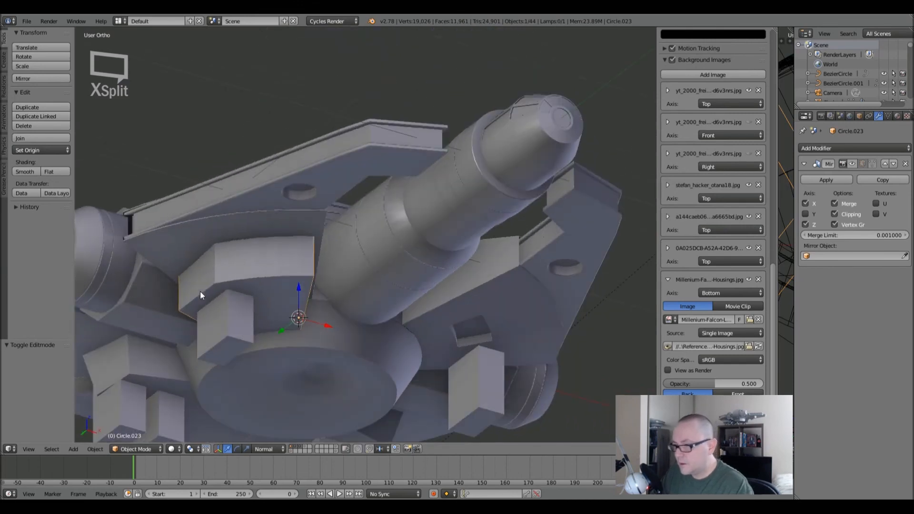
# - Shade the landing gear housing smooth and add an Edge Split modifier to it
pyautogui.click(21, 172)
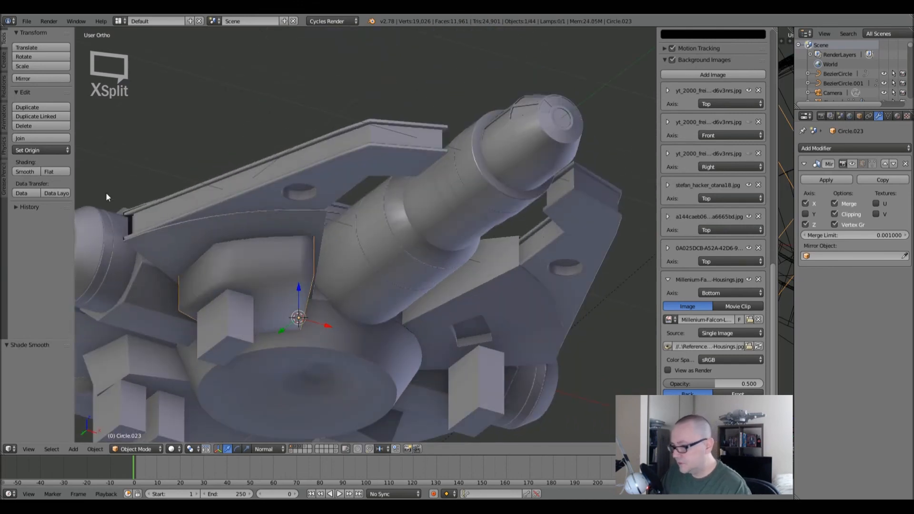
pyautogui.click(836, 149)
pyautogui.click(722, 223)
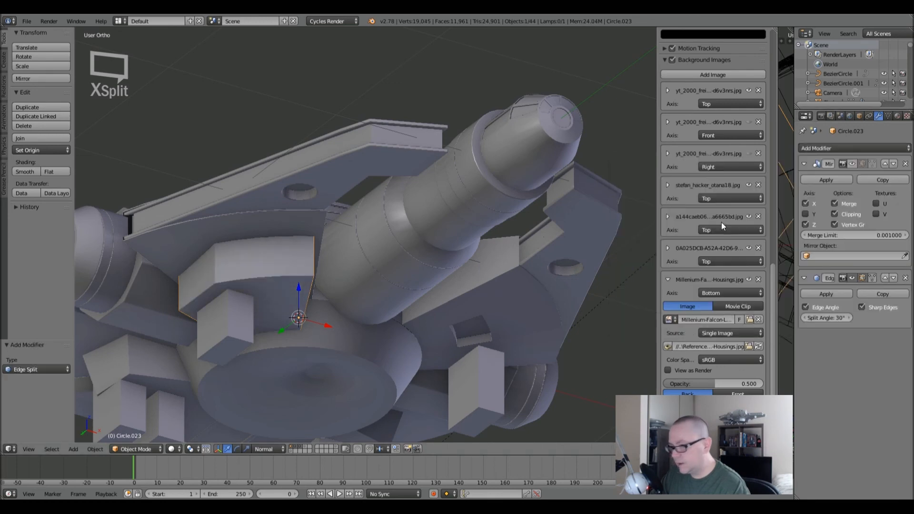
pyautogui.moveTo(365, 246); pyautogui.dragTo(307, 254, button='middle')
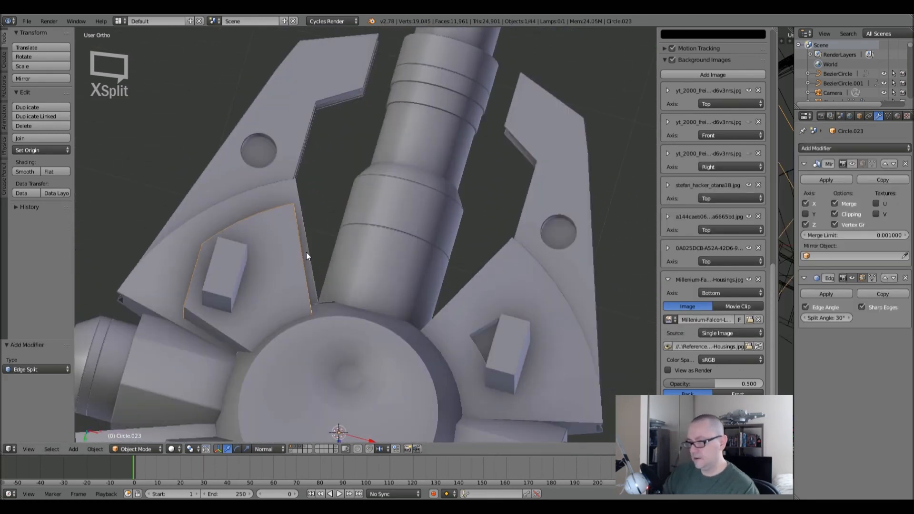
# - In the bottom view, turn on the viewport display of the housing's Mirror modifier and resume editing its mesh
pyautogui.press('ctrl+KP_7')
pyautogui.moveTo(326, 256); pyautogui.dragTo(307, 249, button='middle')
pyautogui.scroll(-3, 332, 166)
pyautogui.press('Tab')
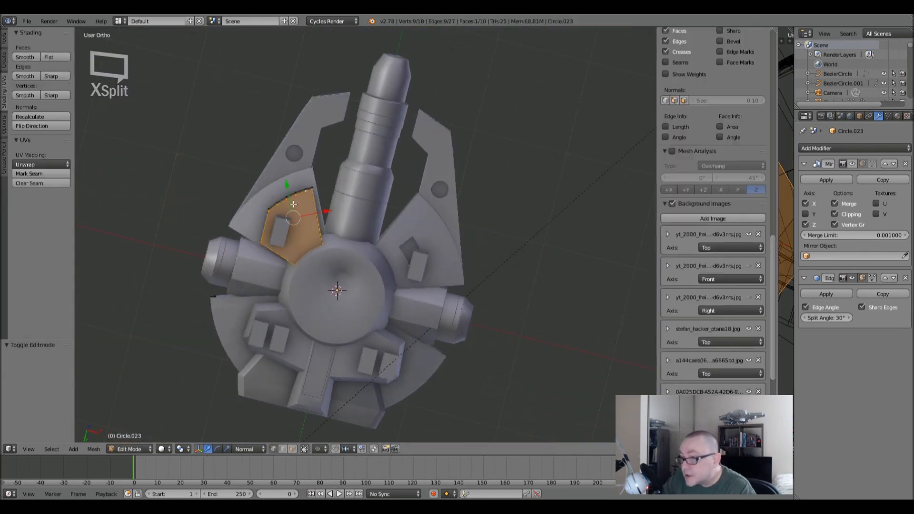
pyautogui.press('ctrl+KP_7')
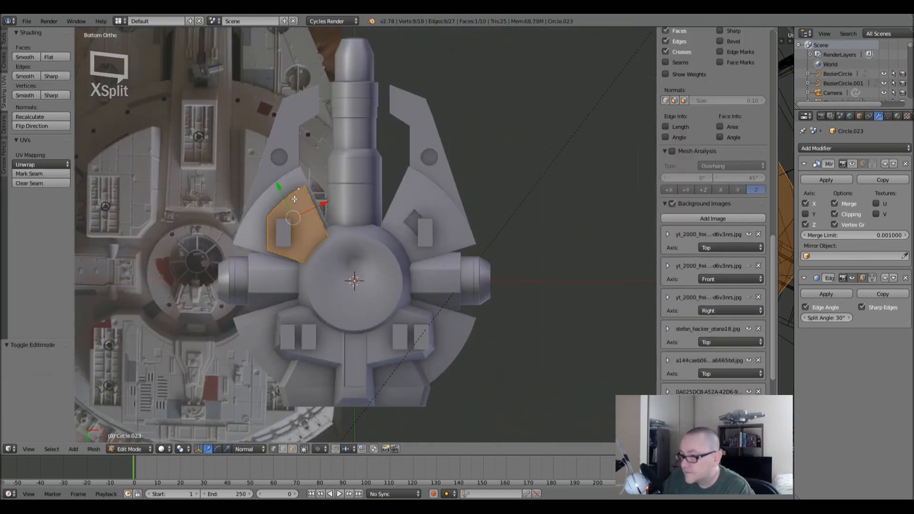
pyautogui.scroll(2, 295, 198)
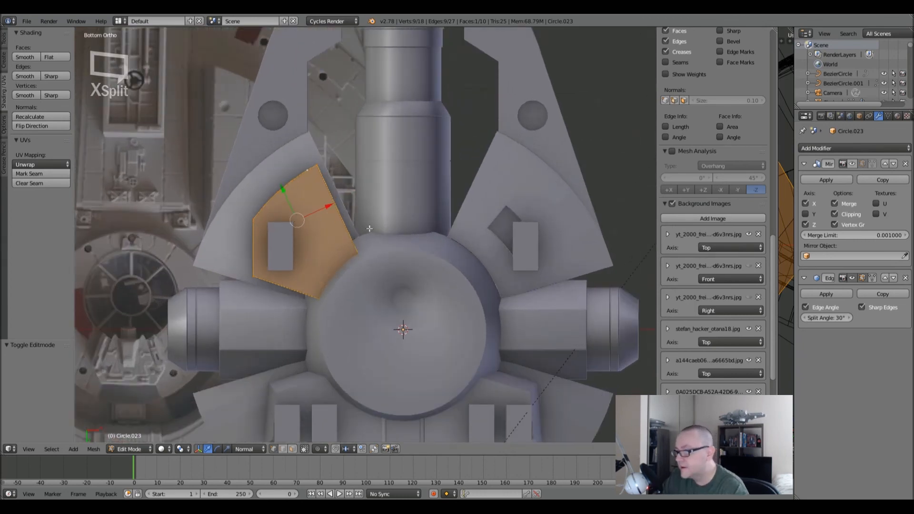
pyautogui.press('Tab')
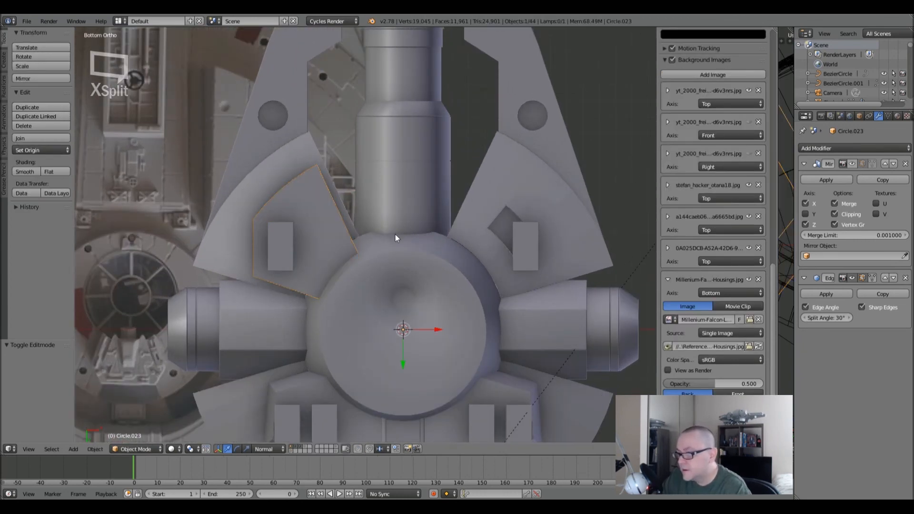
pyautogui.click(853, 164)
pyautogui.press('Tab')
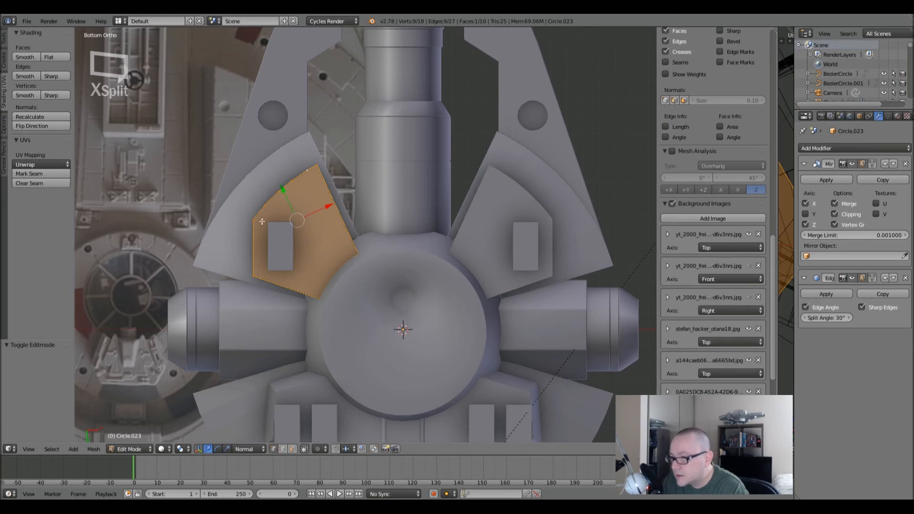
pyautogui.scroll(1, 310, 233)
pyautogui.press('e')
pyautogui.press('s')
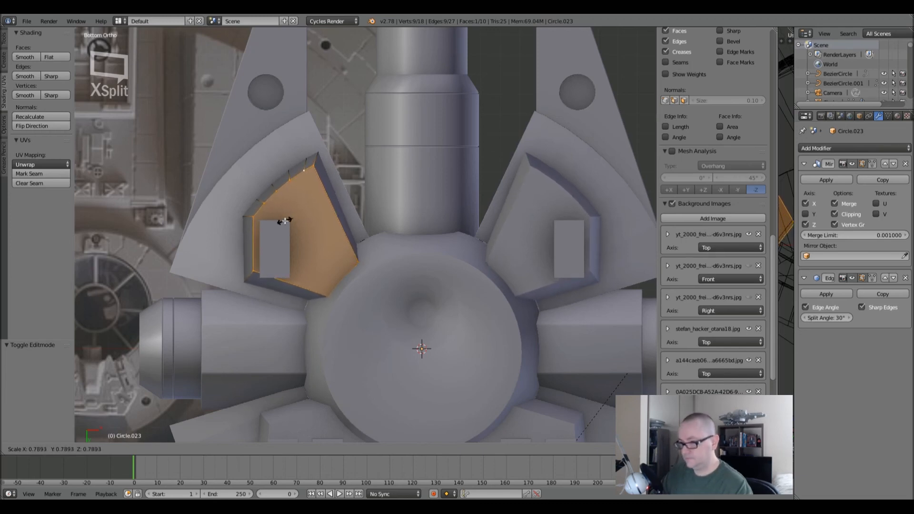
pyautogui.click(284, 220)
pyautogui.scroll(-4, 309, 238)
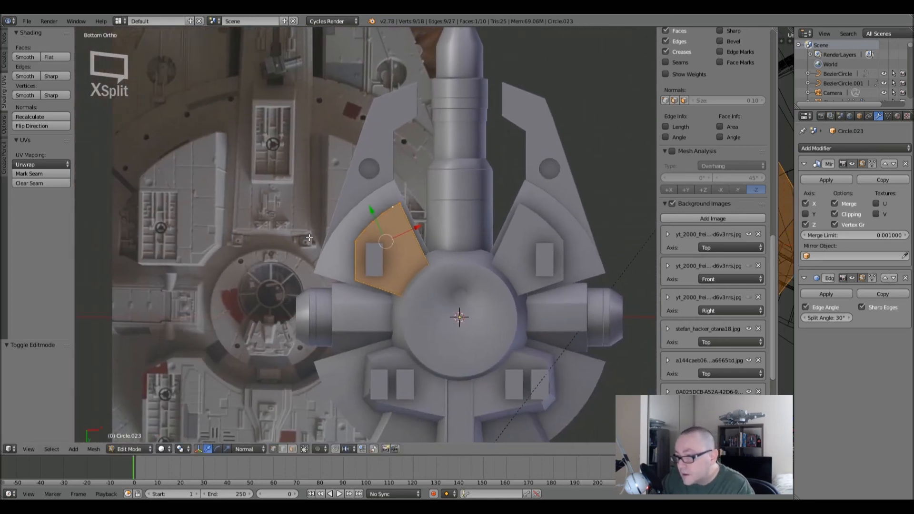
# - Scale the housing's lower face to 0.890 to taper the side walls, and finish editing with nothing selected
pyautogui.keyDown('shift'); pyautogui.moveTo(309, 238); pyautogui.dragTo(257, 191, button='middle'); pyautogui.keyUp('shift')
pyautogui.scroll(4, 389, 270)
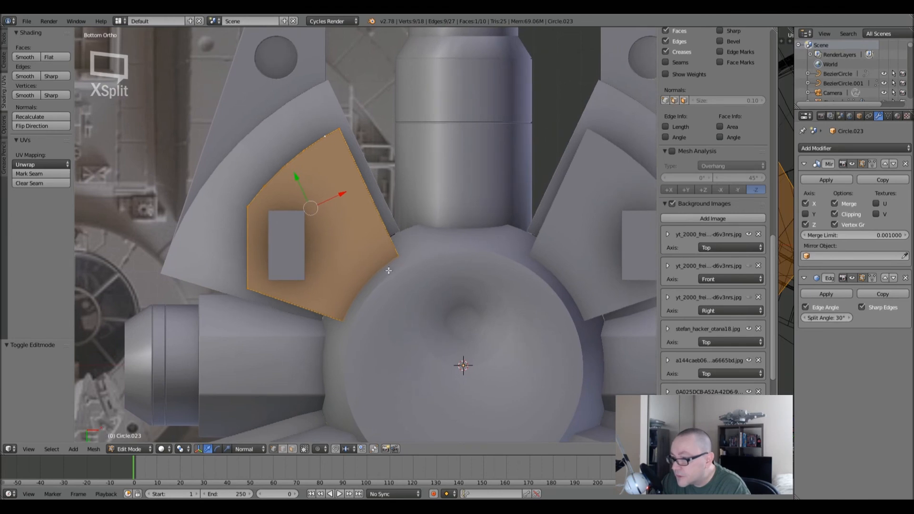
pyautogui.keyDown('shift'); pyautogui.moveTo(268, 217); pyautogui.dragTo(295, 222, button='middle'); pyautogui.keyUp('shift')
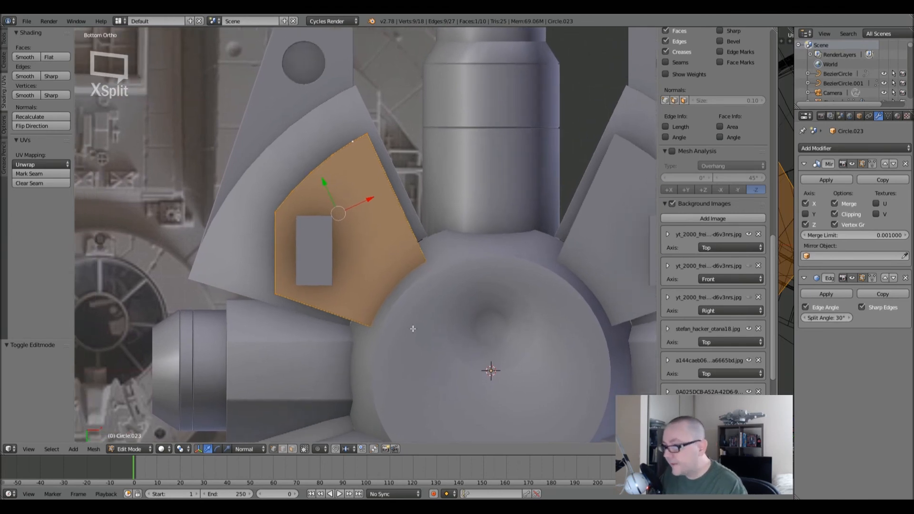
pyautogui.press('s')
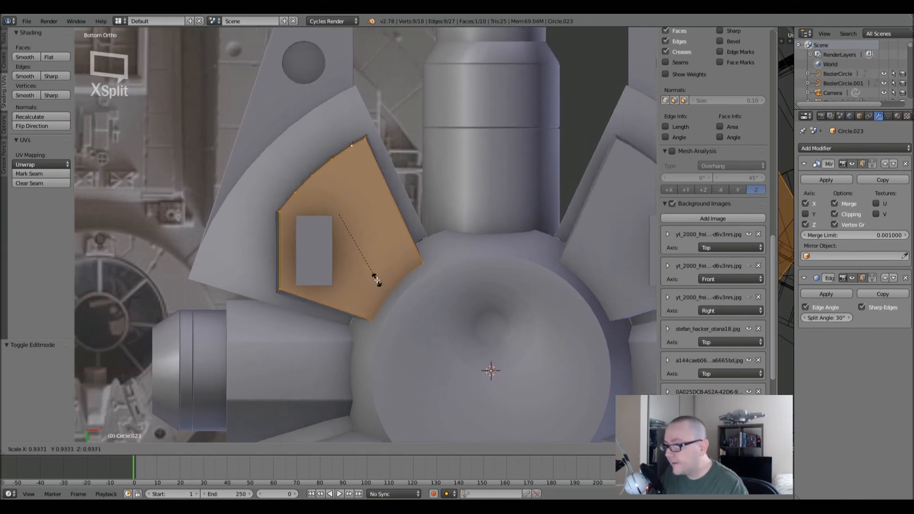
pyautogui.click(337, 222)
pyautogui.keyDown('shift'); pyautogui.moveTo(531, 192); pyautogui.dragTo(417, 208, button='middle'); pyautogui.keyUp('shift')
pyautogui.moveTo(507, 160); pyautogui.dragTo(497, 143, button='middle')
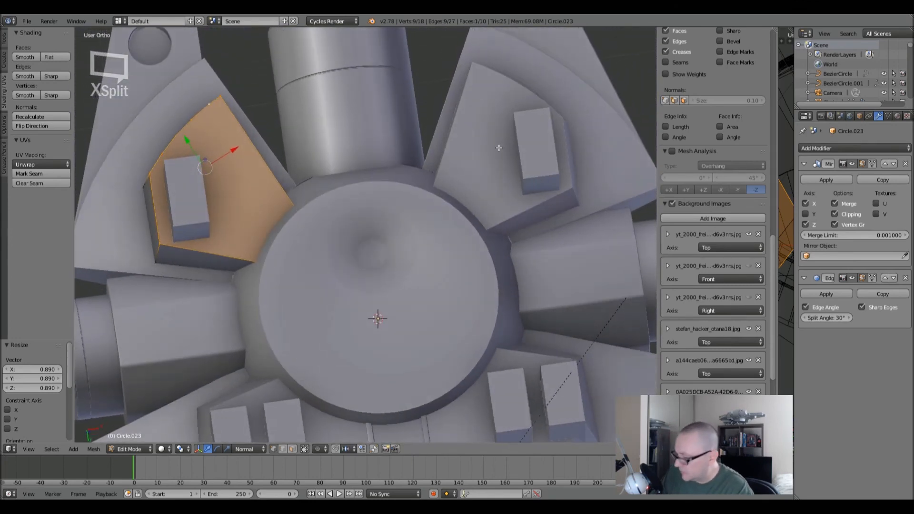
pyautogui.press('KP_7')
pyautogui.press('ctrl+KP_7')
pyautogui.keyDown('shift'); pyautogui.moveTo(374, 185); pyautogui.dragTo(385, 191, button='middle'); pyautogui.keyUp('shift')
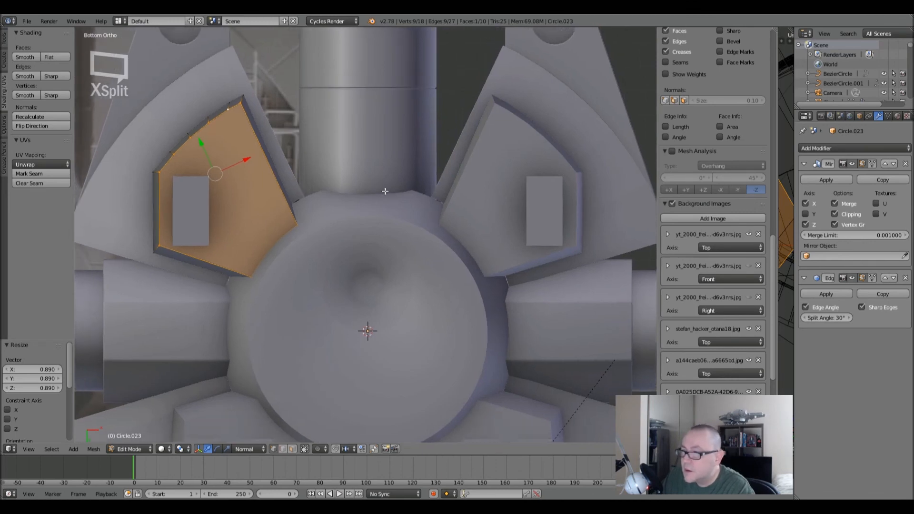
pyautogui.press('a')
pyautogui.scroll(3, 250, 225)
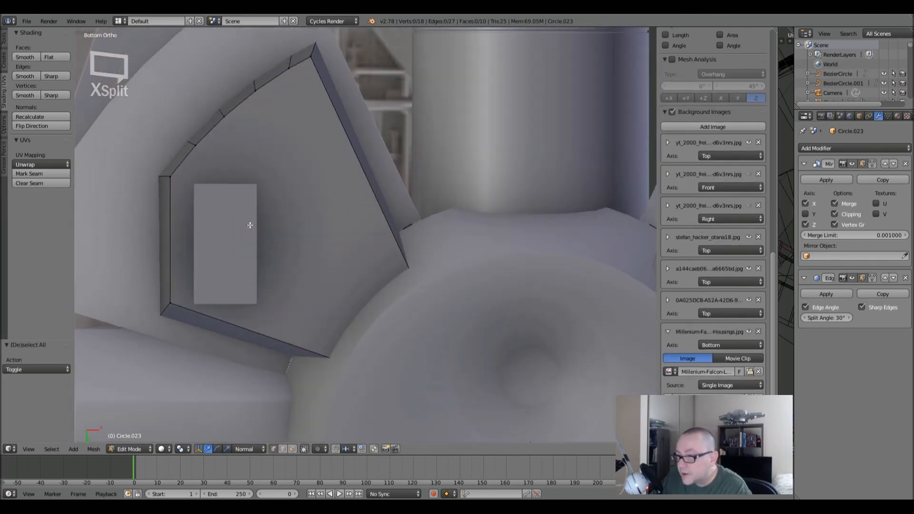
pyautogui.scroll(-3, 253, 242)
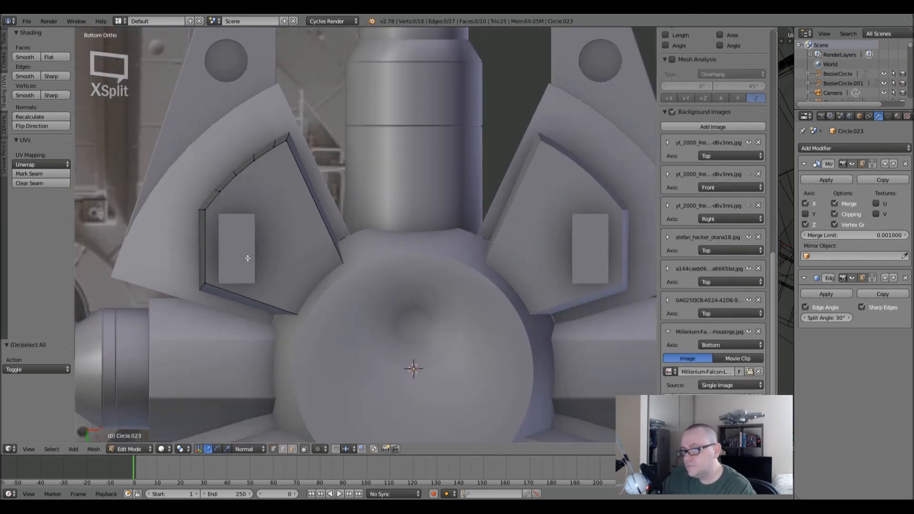
pyautogui.press('Tab')
# - Move the whole front landing gear box by 0.002 in X and -0.017 in Y within the housing
pyautogui.rightClick(245, 259)
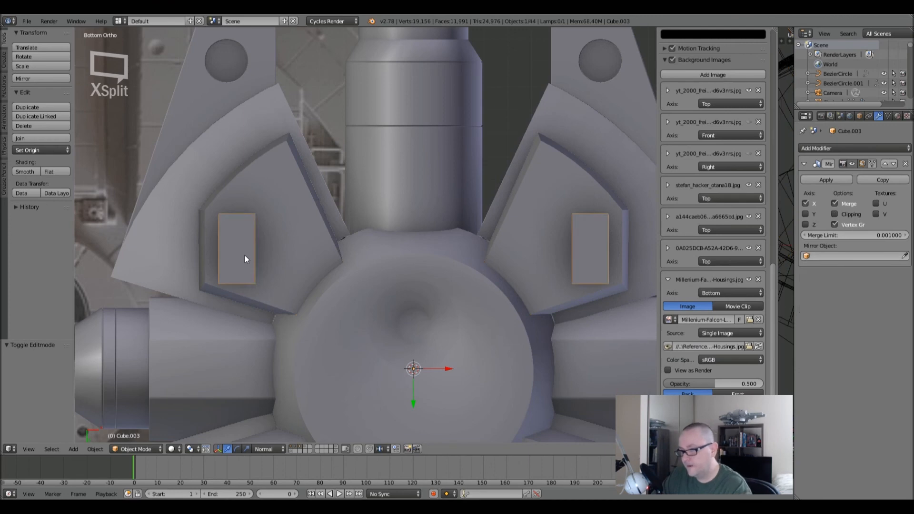
pyautogui.press('Tab')
pyautogui.press('a')
pyautogui.press('g')
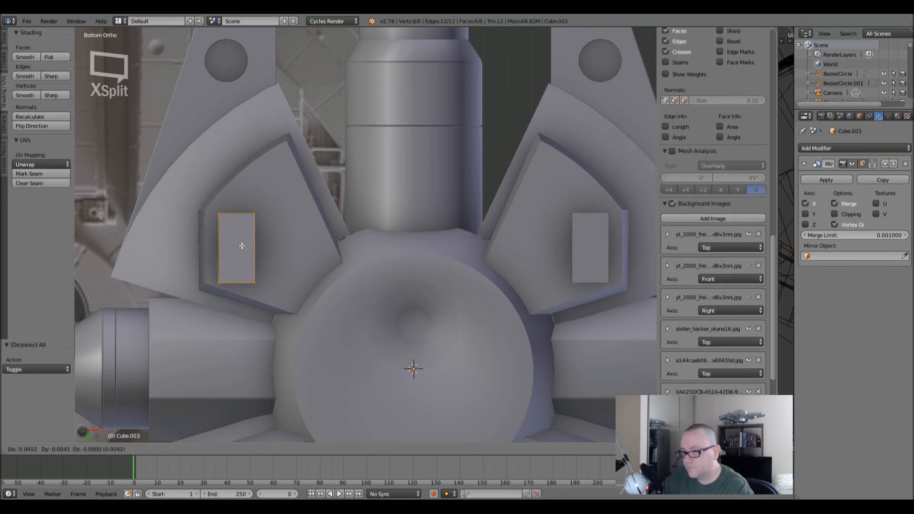
pyautogui.click(250, 215)
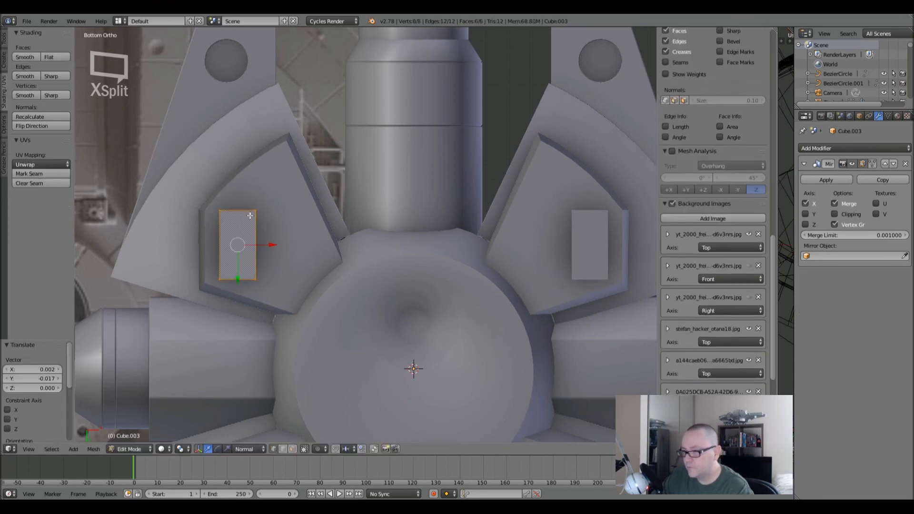
# - Shift the front landing gear box 0.022 along its X axis, away from the housing's outer edge
pyautogui.keyDown('shift'); pyautogui.moveTo(284, 253); pyautogui.dragTo(311, 260, button='middle'); pyautogui.keyUp('shift')
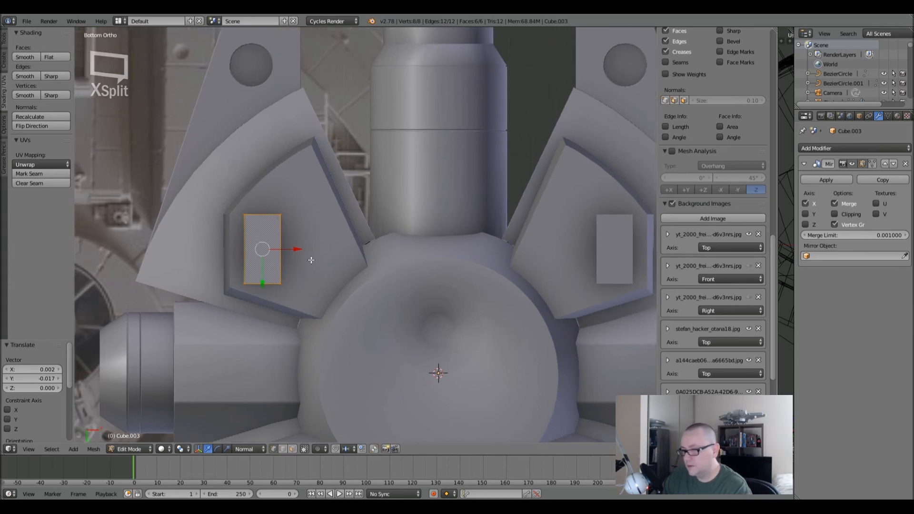
pyautogui.press('g')
pyautogui.press('x')
pyautogui.press('x')
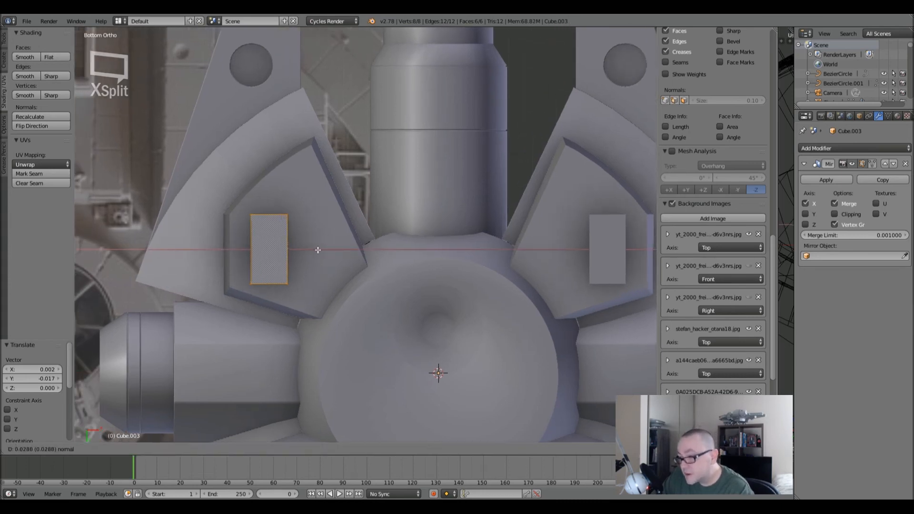
pyautogui.click(301, 249)
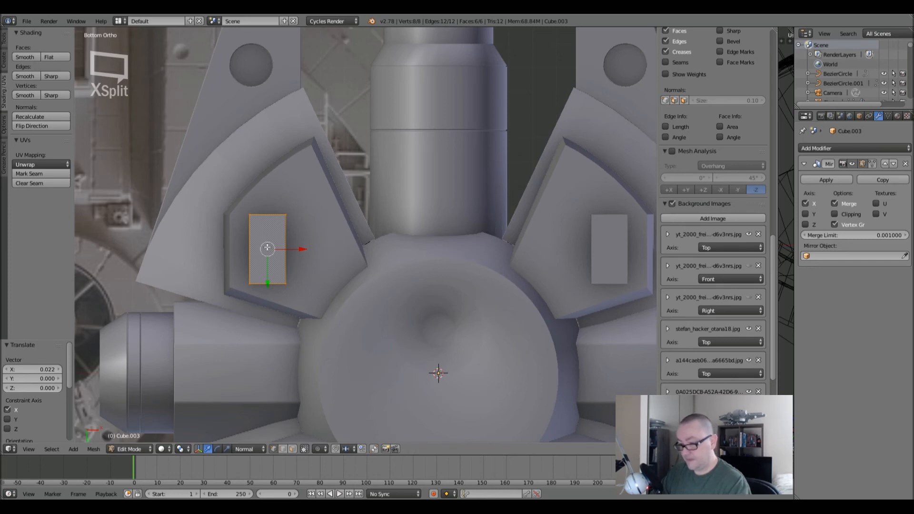
pyautogui.moveTo(267, 249); pyautogui.dragTo(288, 257)
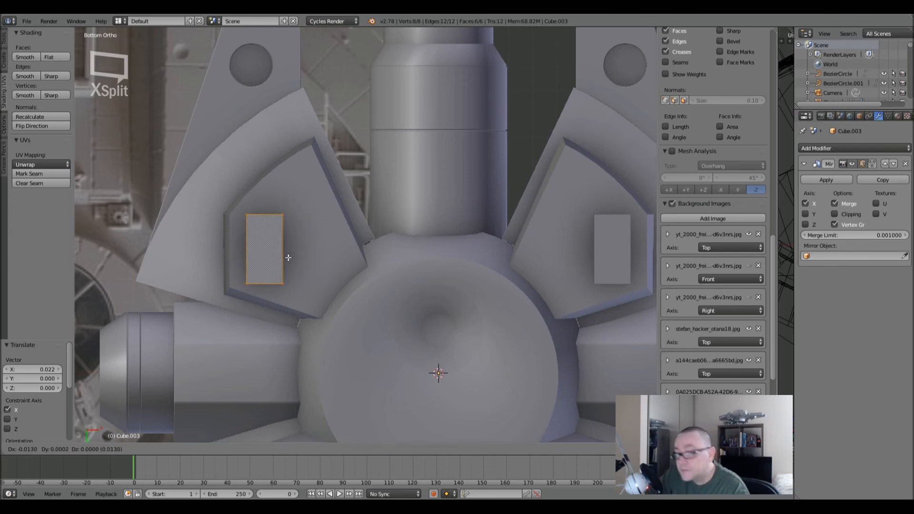
pyautogui.moveTo(288, 257)
pyautogui.mouseDown()
pyautogui.moveTo(274, 253)
pyautogui.moveTo(299, 258)
pyautogui.moveTo(285, 264)
pyautogui.mouseUp()
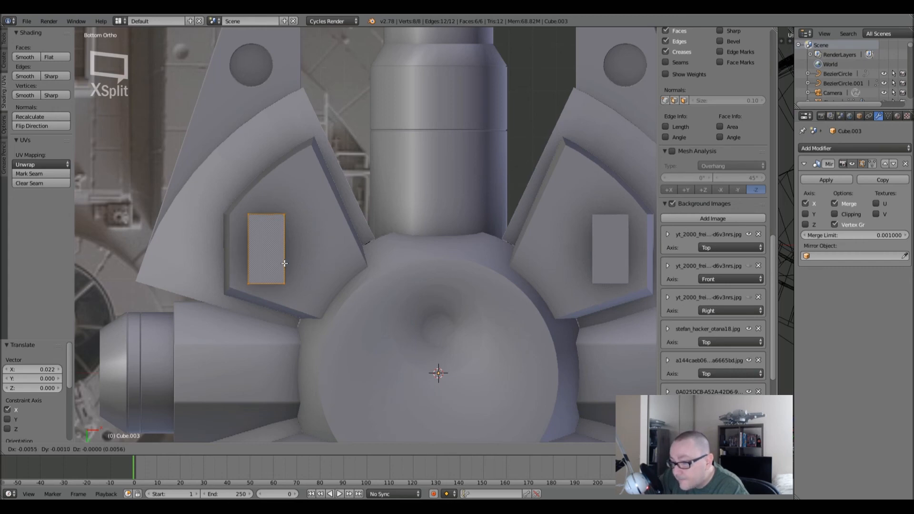
pyautogui.moveTo(285, 263); pyautogui.dragTo(284, 263)
pyautogui.press('Tab')
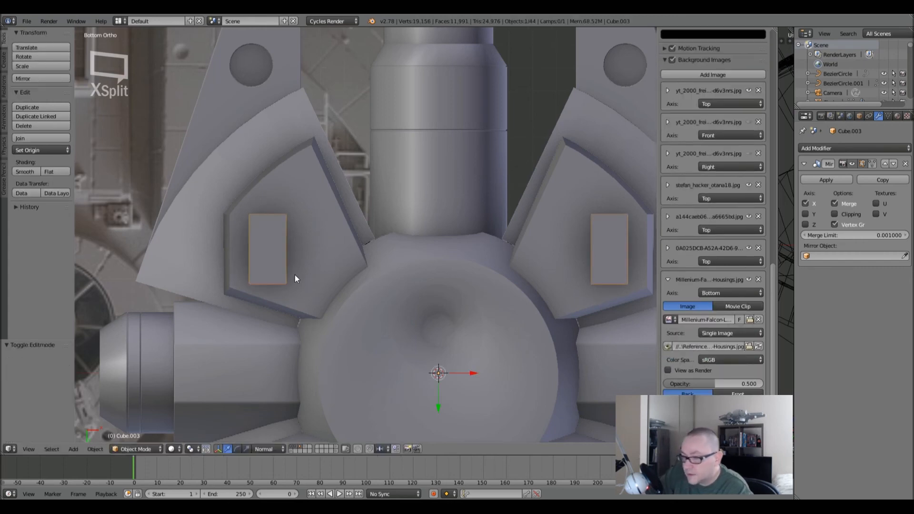
# - Examine the tapered front housings and gear boxes from below, comparing their layout with the Millennium Falcon reference photo
pyautogui.scroll(-2, 295, 275)
pyautogui.press('a')
pyautogui.moveTo(282, 266)
pyautogui.mouseDown(button='middle')
pyautogui.moveTo(330, 274)
pyautogui.moveTo(340, 295)
pyautogui.moveTo(335, 162)
pyautogui.moveTo(349, 249)
pyautogui.moveTo(328, 247)
pyautogui.moveTo(320, 204)
pyautogui.moveTo(318, 221)
pyautogui.moveTo(353, 216)
pyautogui.moveTo(342, 153)
pyautogui.mouseUp(button='middle')
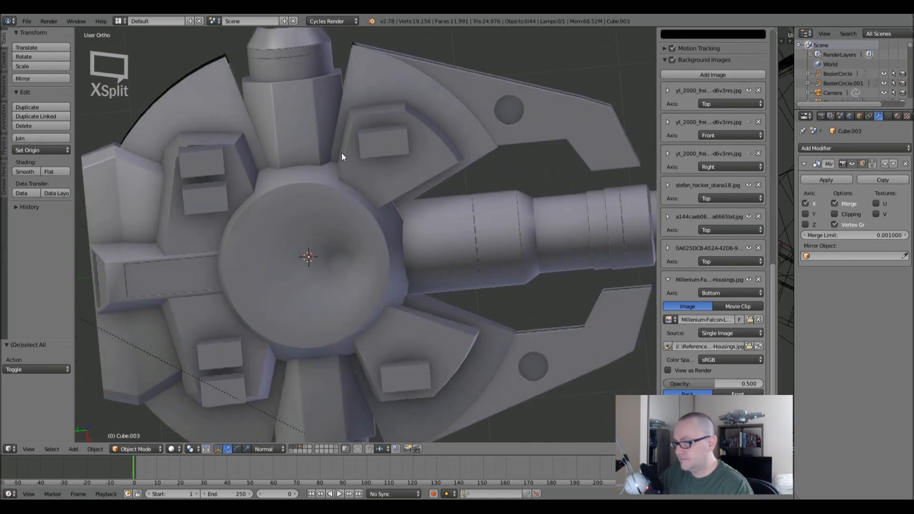
pyautogui.press('ctrl+KP_1')
pyautogui.keyDown('ctrl'); pyautogui.scroll(5, 327, 248); pyautogui.keyUp('ctrl')
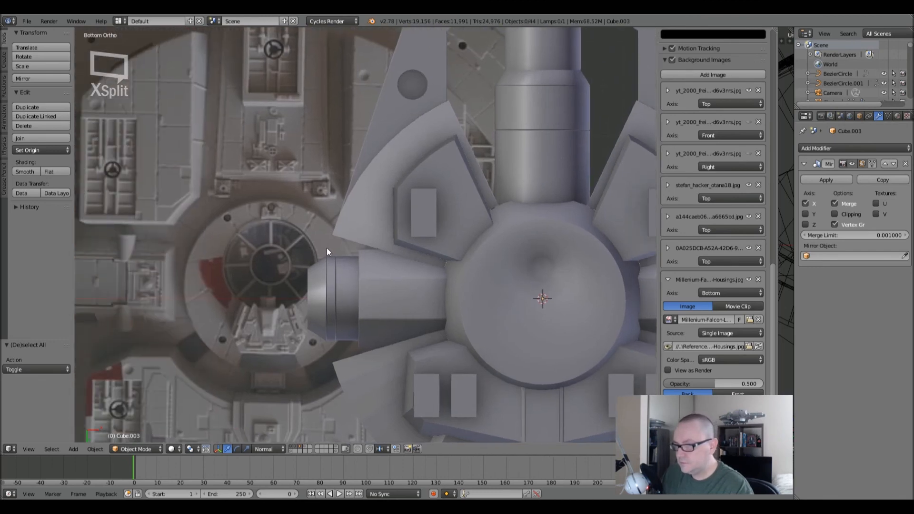
pyautogui.keyDown('ctrl'); pyautogui.scroll(-3, 411, 247); pyautogui.keyUp('ctrl')
pyautogui.keyDown('ctrl'); pyautogui.scroll(-4, 401, 247); pyautogui.keyUp('ctrl')
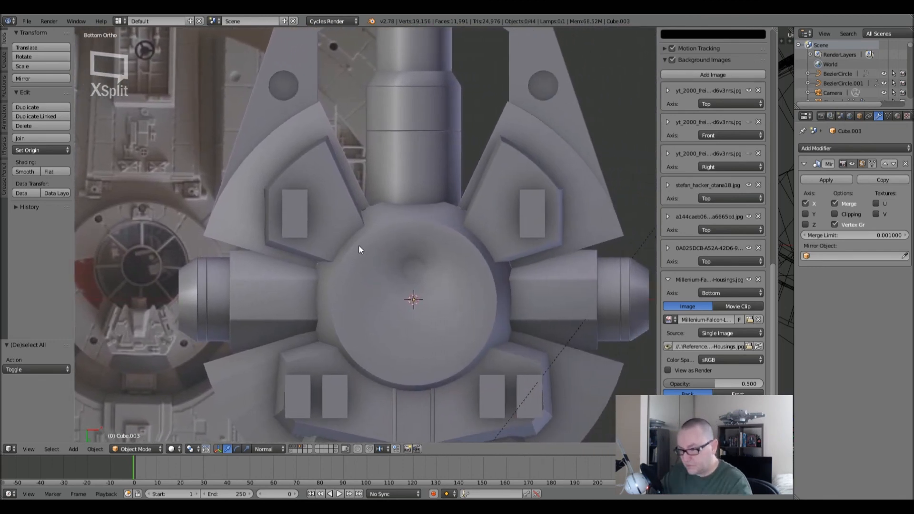
pyautogui.keyDown('ctrl'); pyautogui.scroll(-2, 278, 241); pyautogui.keyUp('ctrl')
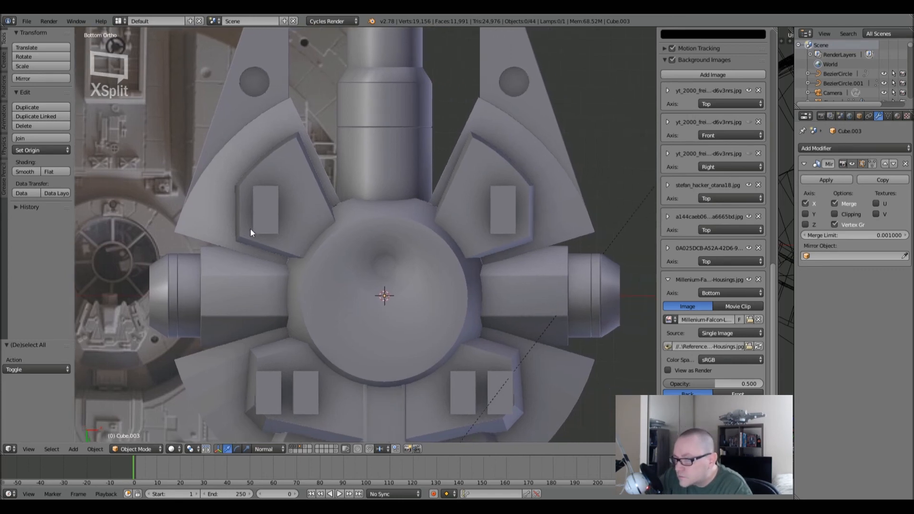
pyautogui.scroll(1, 251, 229)
pyautogui.scroll(1, 262, 235)
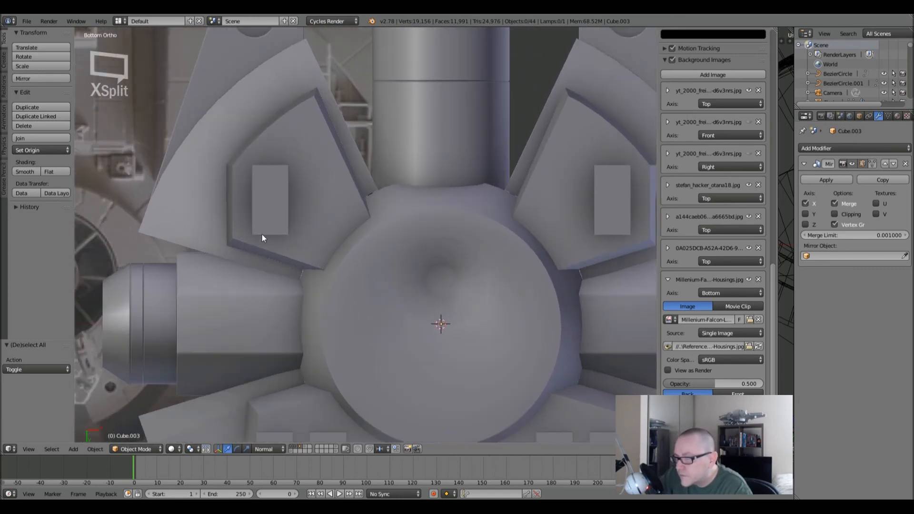
pyautogui.scroll(-3, 243, 233)
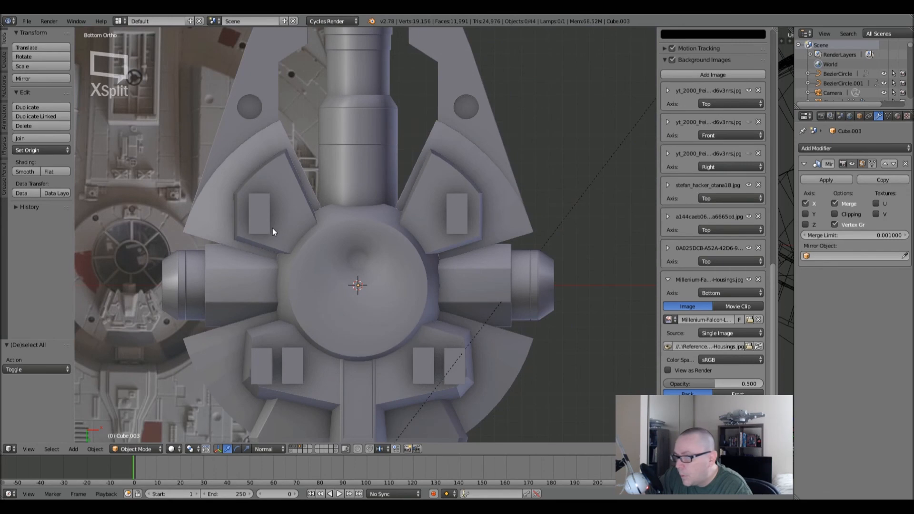
pyautogui.scroll(5, 252, 222)
pyautogui.scroll(-6, 270, 225)
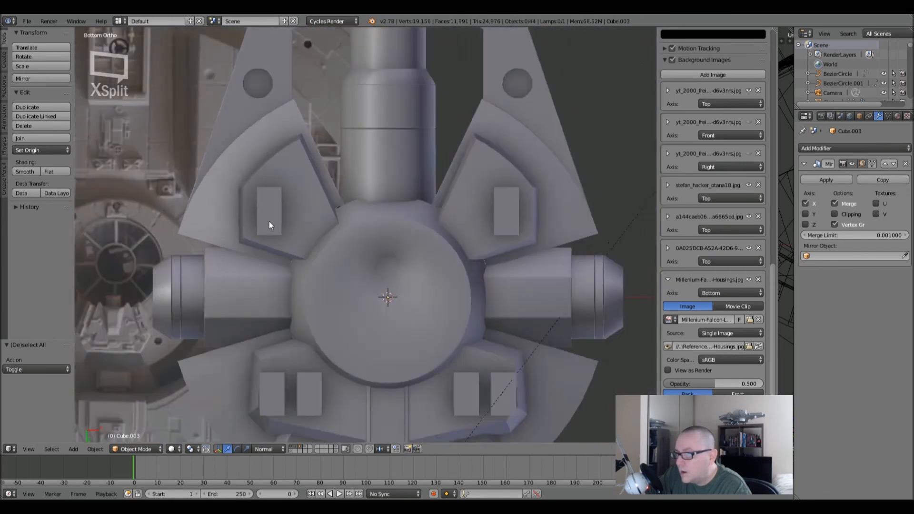
# - Select the rear landing gear housing and open its mesh for editing over the Millennium Falcon reference photo
pyautogui.keyDown('shift'); pyautogui.moveTo(294, 238); pyautogui.dragTo(271, 200, button='middle'); pyautogui.keyUp('shift')
pyautogui.rightClick(290, 328)
pyautogui.keyDown('shift'); pyautogui.moveTo(290, 327); pyautogui.dragTo(336, 267, button='middle'); pyautogui.keyUp('shift')
pyautogui.press('Tab')
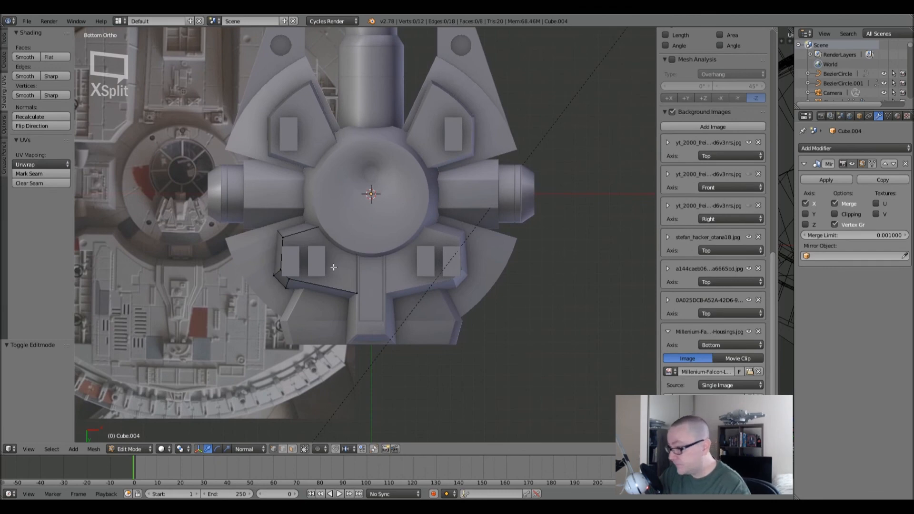
pyautogui.press('Tab')
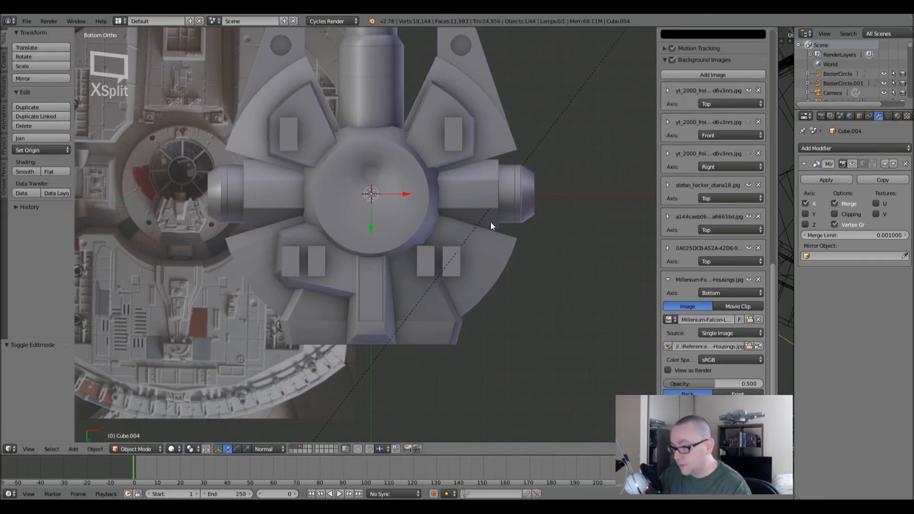
pyautogui.press('Tab')
pyautogui.scroll(6, 393, 266)
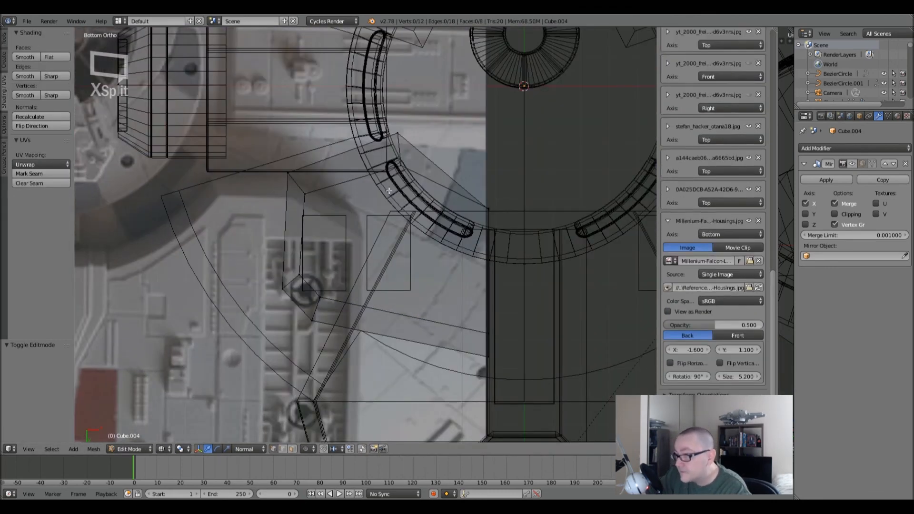
# - Delete all of the rear housing's vertices except the six that outline its large lower face
pyautogui.rightClick(402, 169)
pyautogui.keyDown('shift'); pyautogui.rightClick(304, 194); pyautogui.keyUp('shift')
pyautogui.keyDown('shift'); pyautogui.rightClick(299, 275); pyautogui.keyUp('shift')
pyautogui.keyDown('shift'); pyautogui.rightClick(319, 297); pyautogui.keyUp('shift')
pyautogui.keyDown('shift'); pyautogui.rightClick(490, 322); pyautogui.keyUp('shift')
pyautogui.keyDown('shift'); pyautogui.rightClick(498, 202); pyautogui.keyUp('shift')
pyautogui.moveTo(500, 231); pyautogui.dragTo(465, 195, button='middle')
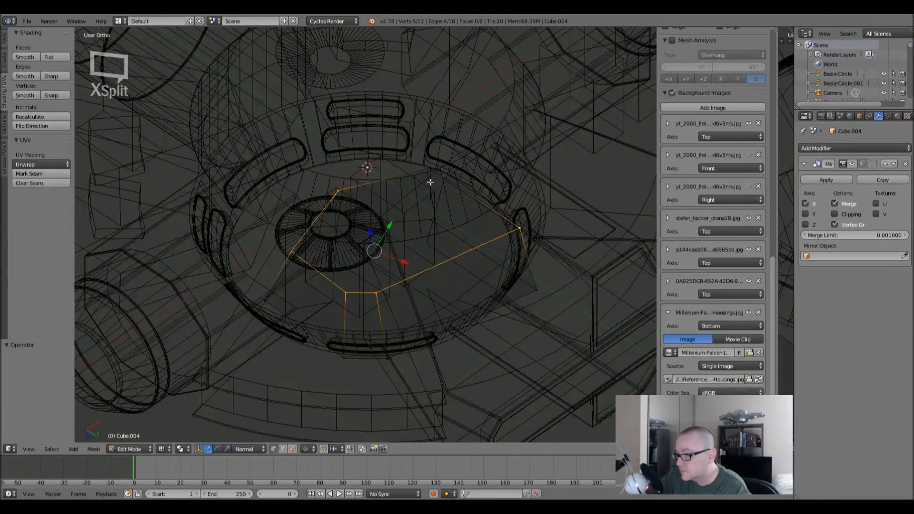
pyautogui.press('f')
pyautogui.press('x')
pyautogui.click(429, 168)
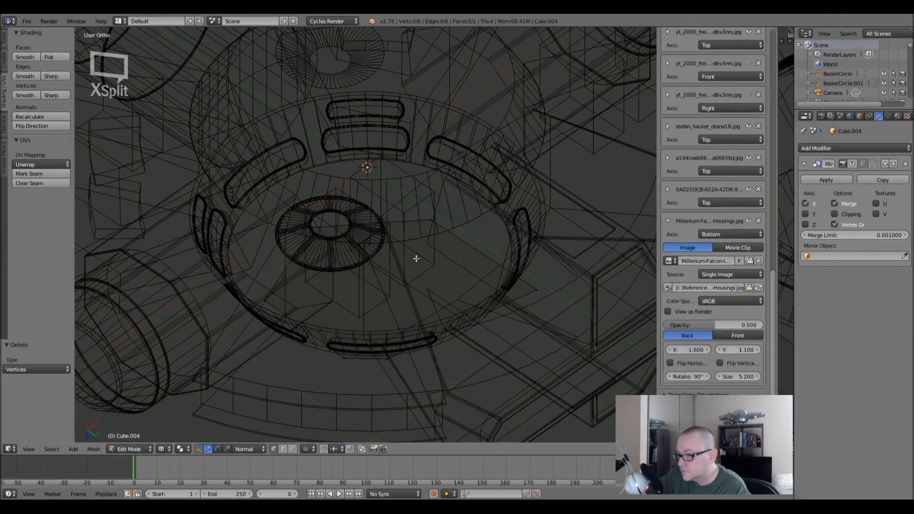
# - Examine the remaining rear housing face from below against the reference photo, in wireframe and solid shading
pyautogui.press('a')
pyautogui.press('KP_5')
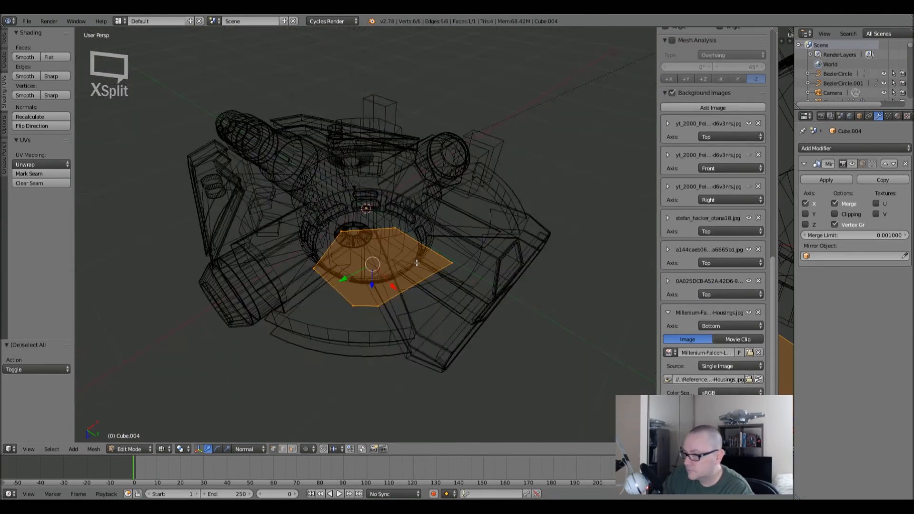
pyautogui.press('KP_7')
pyautogui.press('ctrl+KP_7')
pyautogui.press('KP_5')
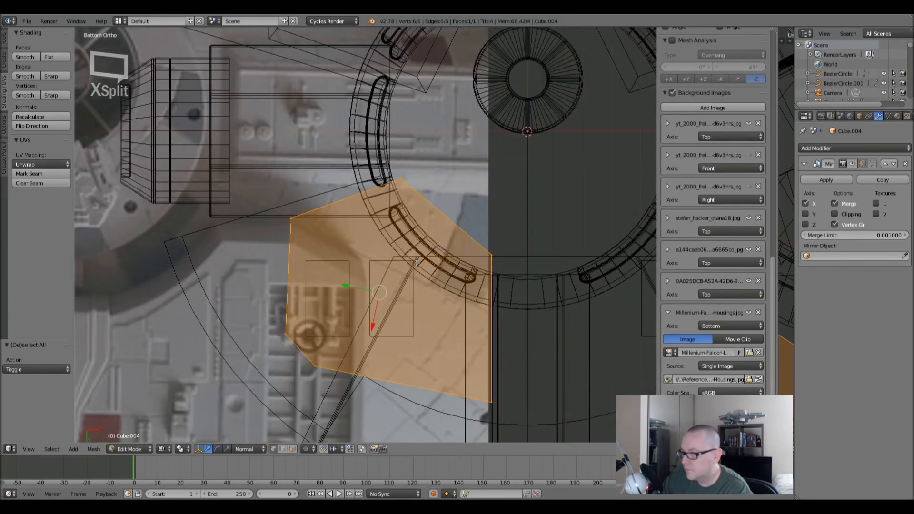
pyautogui.scroll(-5, 416, 263)
pyautogui.keyDown('shift'); pyautogui.moveTo(420, 284); pyautogui.dragTo(439, 231, button='middle'); pyautogui.keyUp('shift')
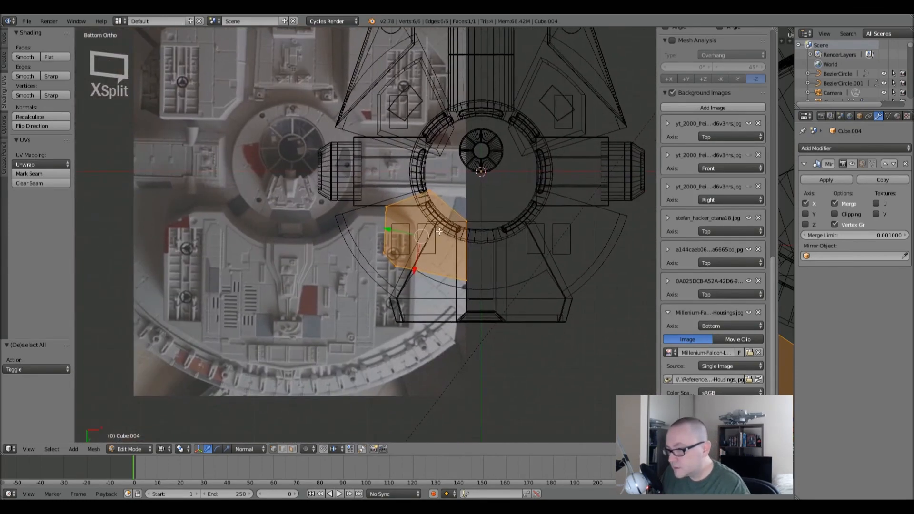
pyautogui.scroll(1, 450, 236)
pyautogui.scroll(-1, 458, 236)
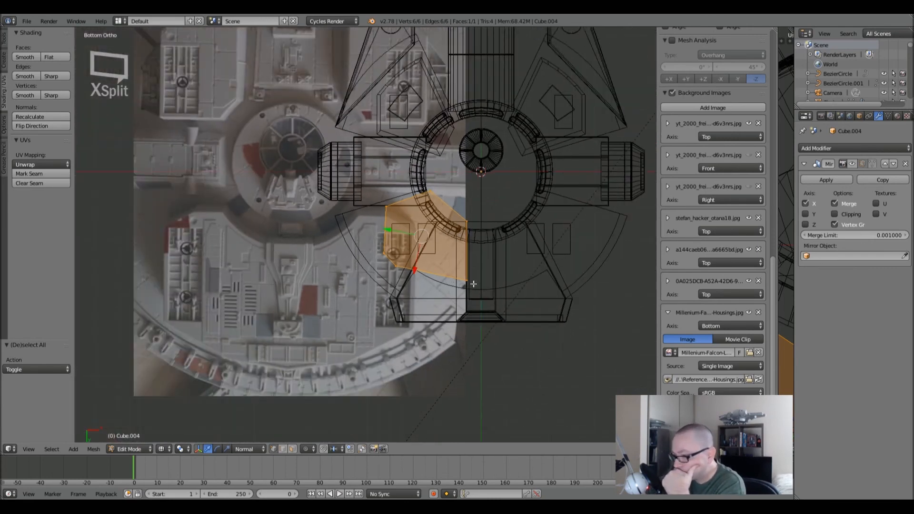
pyautogui.scroll(1, 473, 284)
pyautogui.press('z')
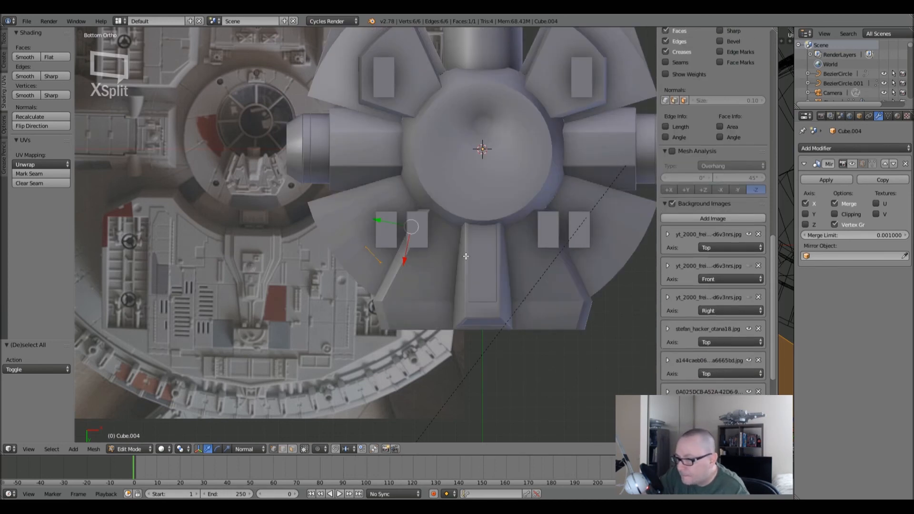
pyautogui.press('z')
# - Move the housing face's inner edge along X onto the ship's centre line, using the Mirror modifier's clipping
pyautogui.rightClick(465, 238)
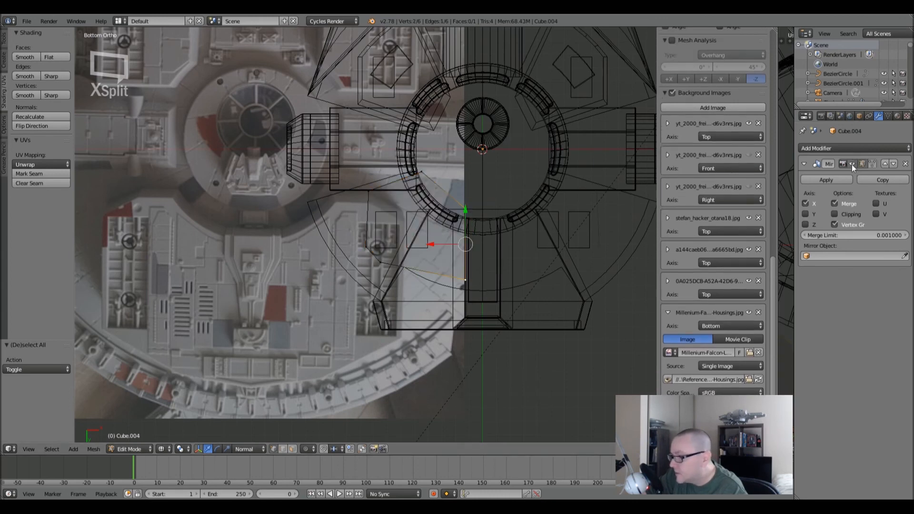
pyautogui.press('g')
pyautogui.press('x')
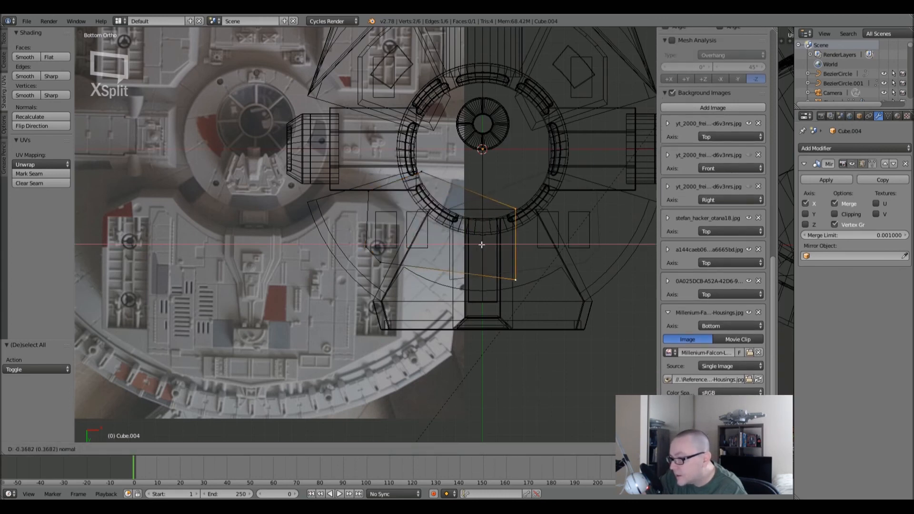
pyautogui.click(452, 240)
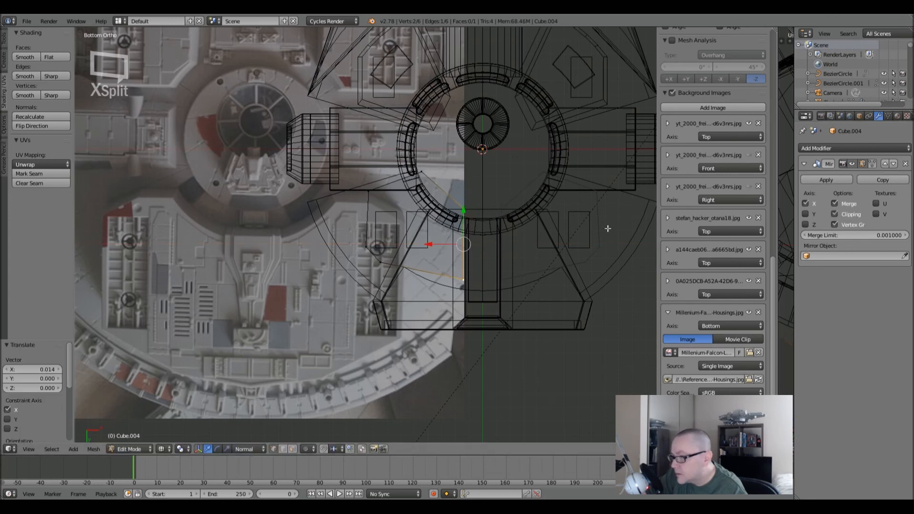
pyautogui.moveTo(430, 243); pyautogui.dragTo(529, 255)
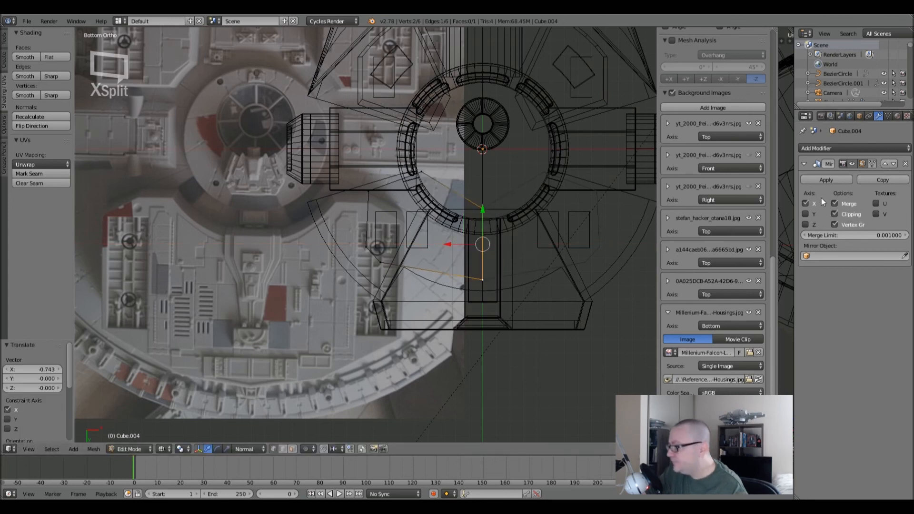
pyautogui.press('Tab')
pyautogui.press('Tab')
pyautogui.scroll(3, 476, 286)
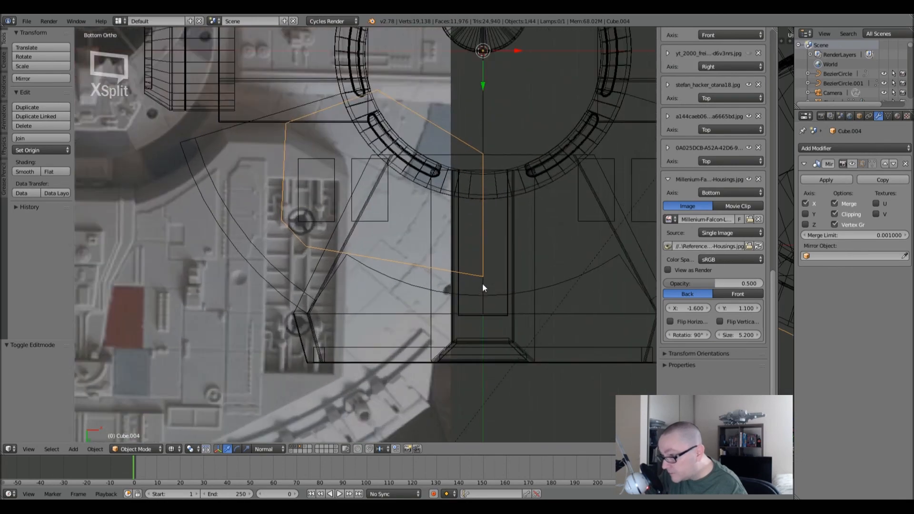
# - Move the rear vertex on the housing's centre line 0.099 along Y, away from the hub
pyautogui.scroll(-2, 480, 271)
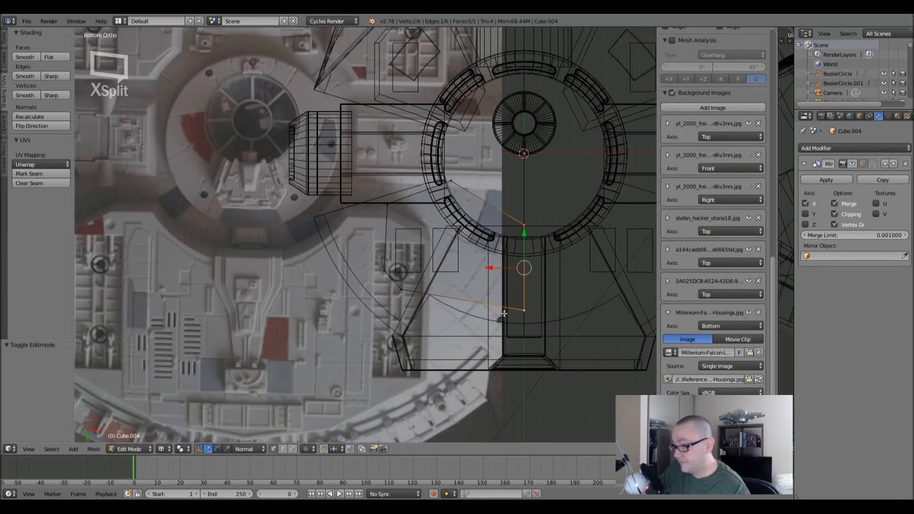
pyautogui.keyDown('shift'); pyautogui.moveTo(410, 297); pyautogui.dragTo(452, 235, button='middle'); pyautogui.keyUp('shift')
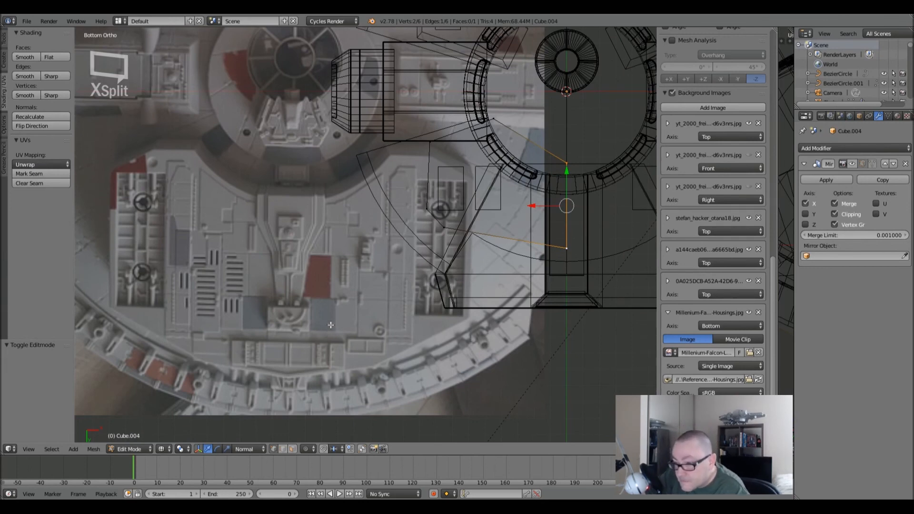
pyautogui.keyDown('shift'); pyautogui.moveTo(342, 321); pyautogui.dragTo(348, 260, button='middle'); pyautogui.keyUp('shift')
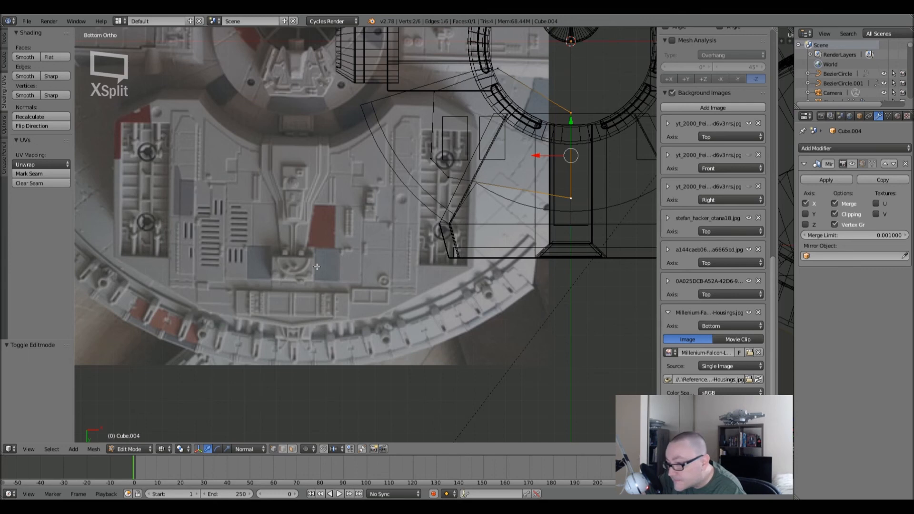
pyautogui.keyDown('shift'); pyautogui.moveTo(539, 227); pyautogui.dragTo(459, 247, button='middle'); pyautogui.keyUp('shift')
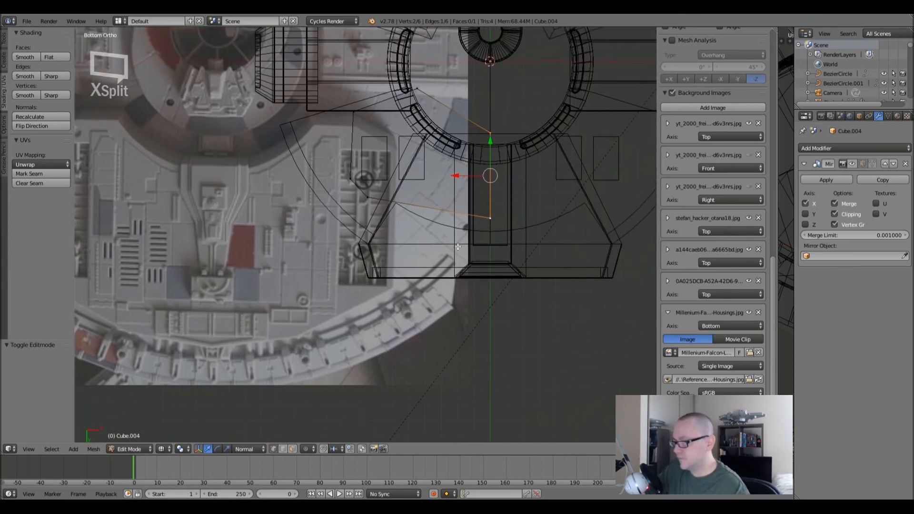
pyautogui.rightClick(479, 220)
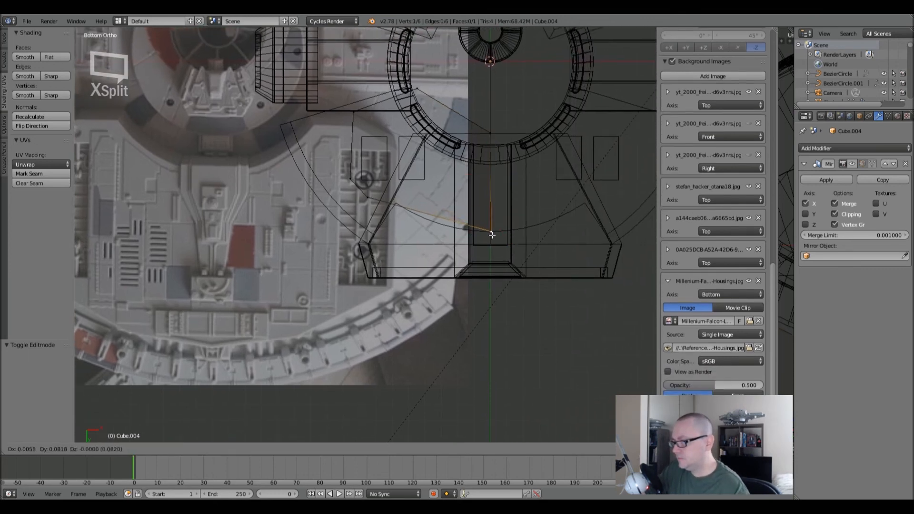
pyautogui.press('g')
pyautogui.press('y')
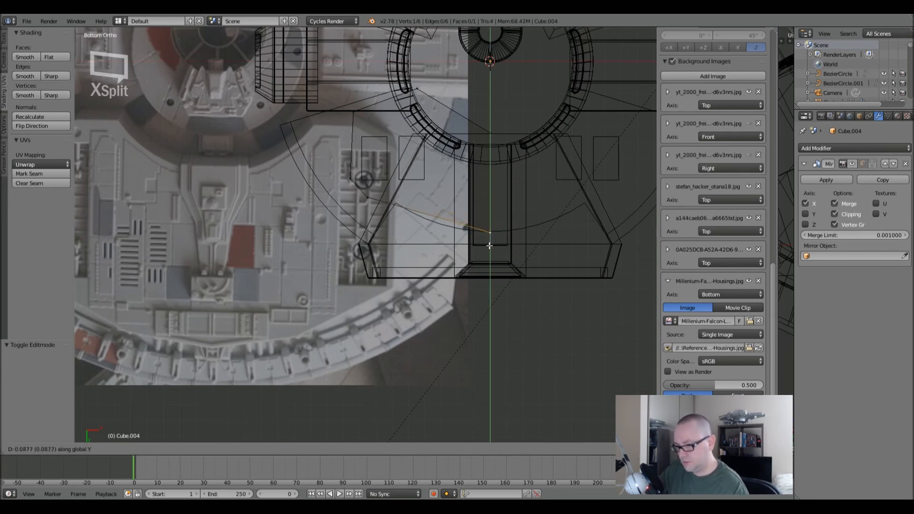
pyautogui.click(490, 248)
pyautogui.press('z')
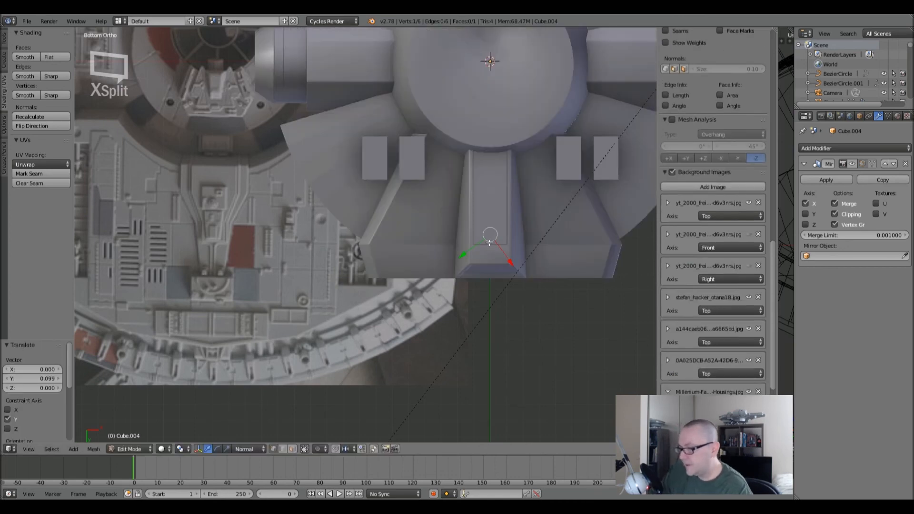
pyautogui.press('z')
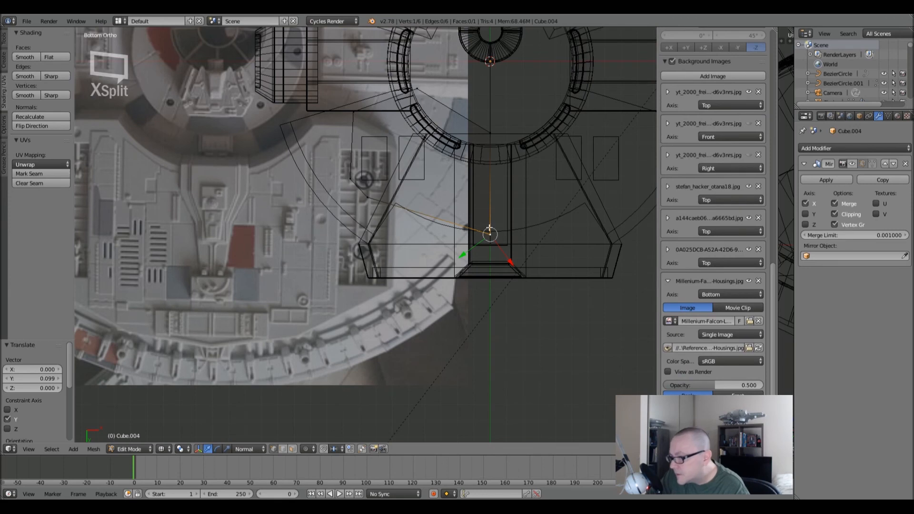
# - Nudge the rear centre-line vertex -0.005 along Y, and move the outer rear corner vertex 0.225 along Y
pyautogui.press('g')
pyautogui.press('y')
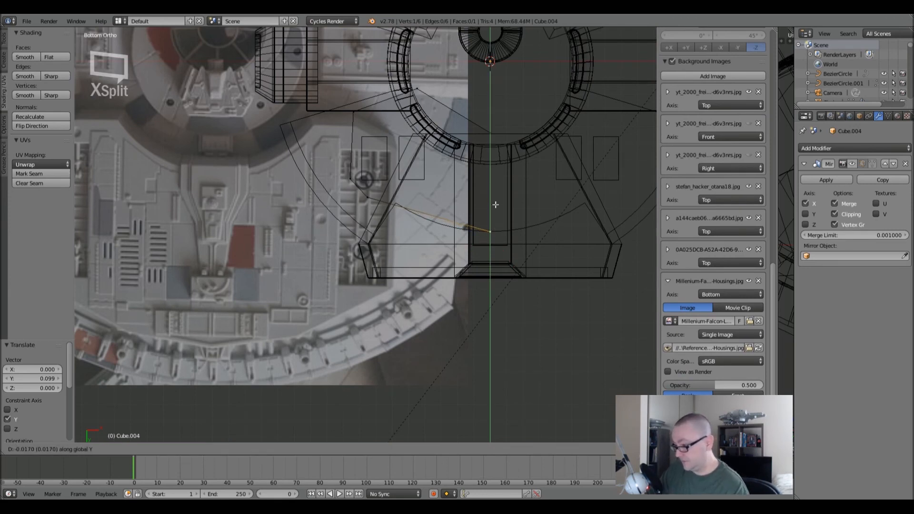
pyautogui.click(494, 221)
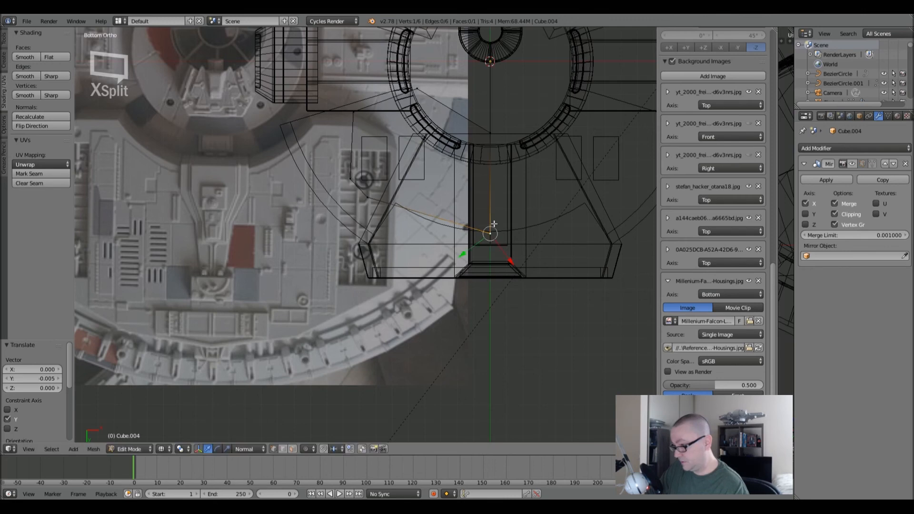
pyautogui.rightClick(370, 198)
pyautogui.press('g')
pyautogui.press('y')
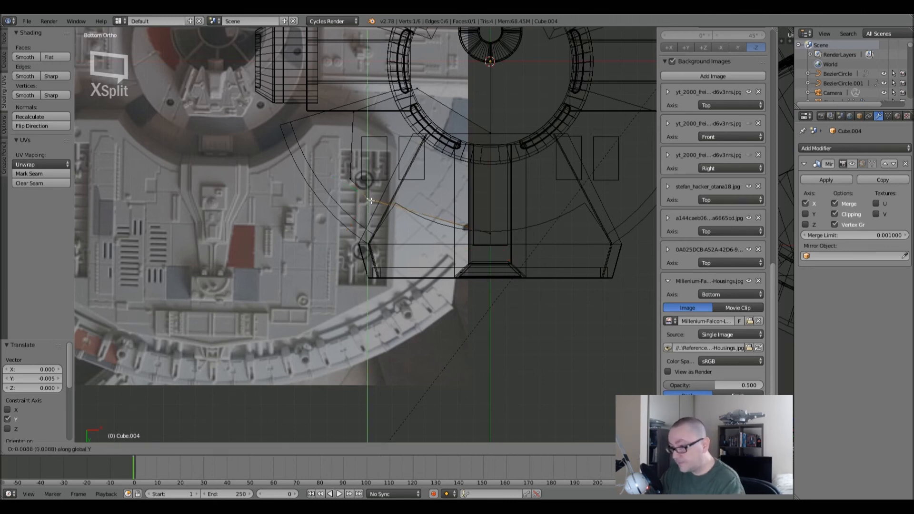
pyautogui.click(376, 236)
# - Level the housing's rear edge by scaling its two end vertices to 0 along Y
pyautogui.keyDown('shift'); pyautogui.click(490, 234); pyautogui.keyUp('shift')
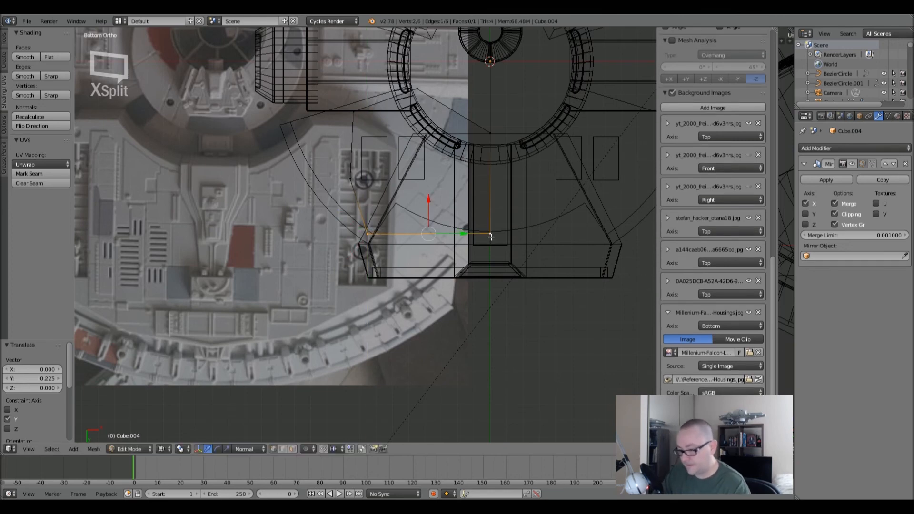
pyautogui.press('s')
pyautogui.press('y')
pyautogui.press('0')
pyautogui.press('Return')
# - Move the levelled rear edge 0.094 along its local X axis, toward the hub
pyautogui.keyDown('shift'); pyautogui.moveTo(284, 288); pyautogui.dragTo(381, 290, button='middle'); pyautogui.keyUp('shift')
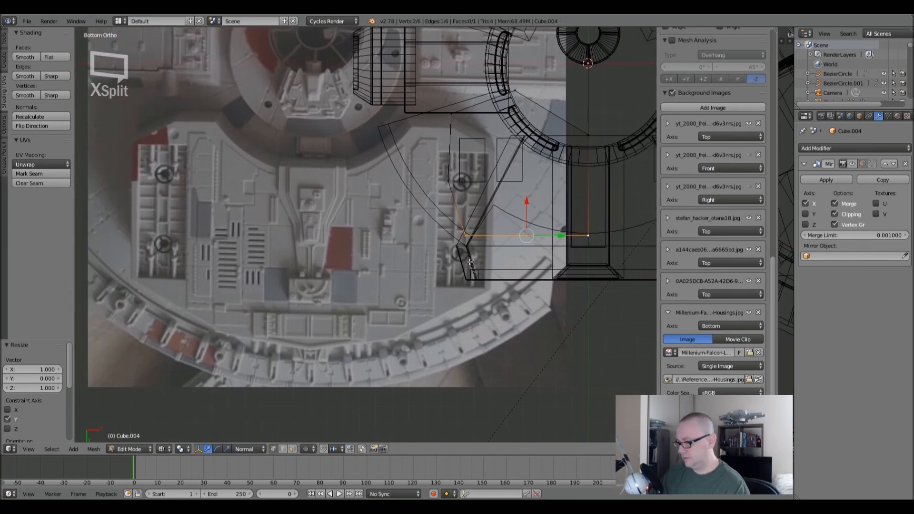
pyautogui.press('g')
pyautogui.press('x')
pyautogui.press('x')
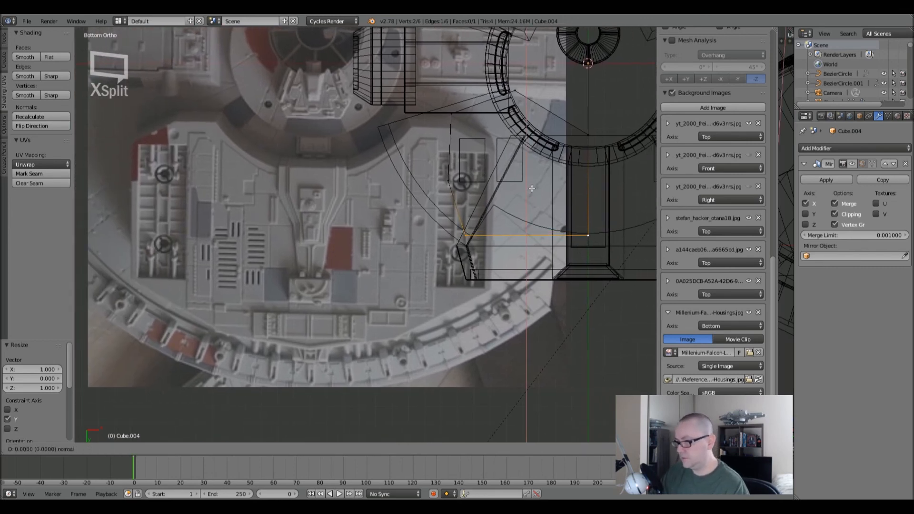
pyautogui.press('Return')
pyautogui.press('g')
pyautogui.press('x')
pyautogui.press('x')
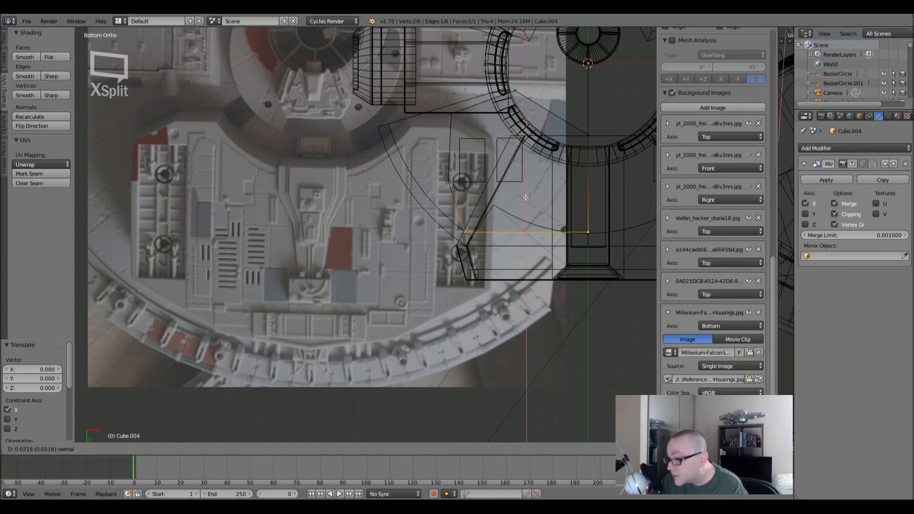
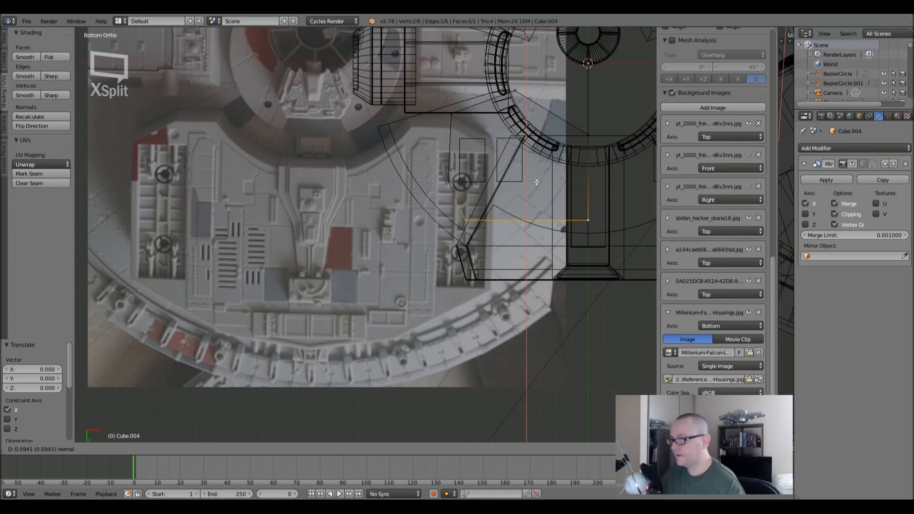
pyautogui.click(536, 182)
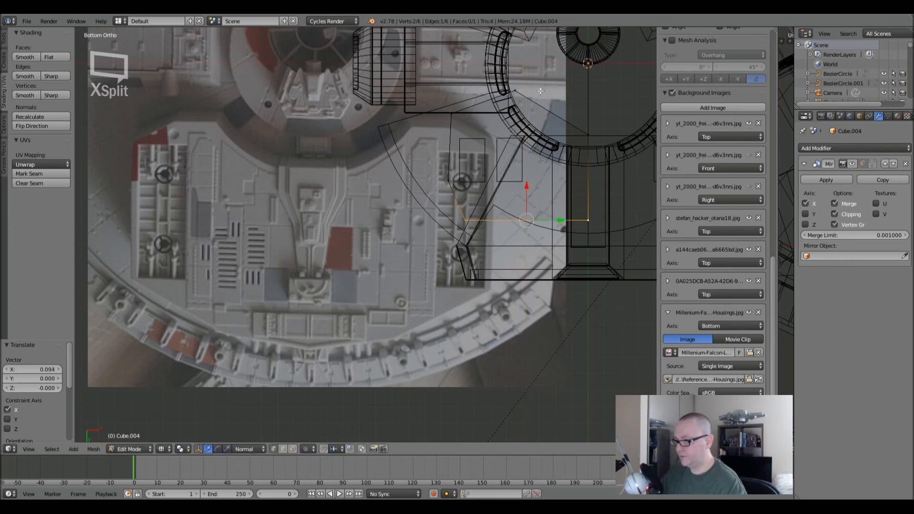
# - Shift the housing's front vertex beside the hub by about 0.010 in X and 0.015 in Y
pyautogui.rightClick(515, 93)
pyautogui.press('g')
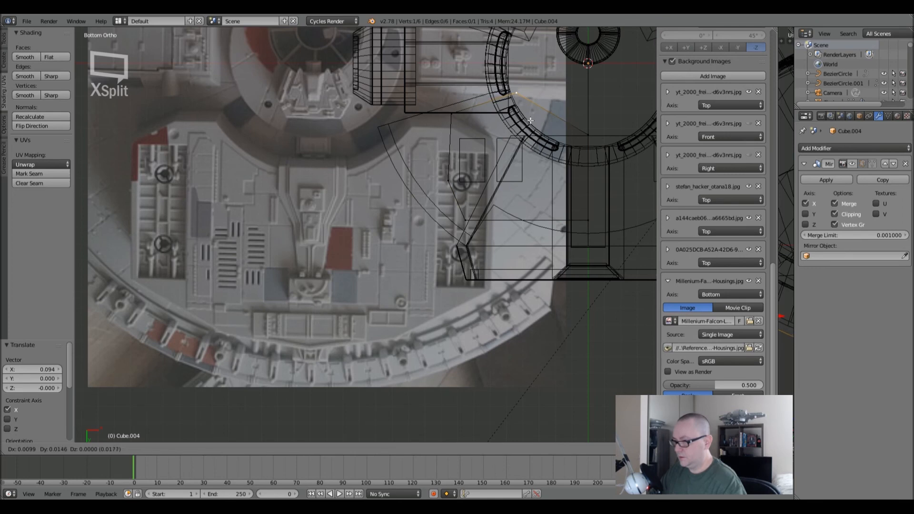
pyautogui.click(530, 121)
# - Straighten the housing's outer side edge by scaling its two vertices to 0 along X
pyautogui.press('a')
pyautogui.rightClick(451, 122)
pyautogui.keyDown('ctrl'); pyautogui.click(448, 181); pyautogui.keyUp('ctrl')
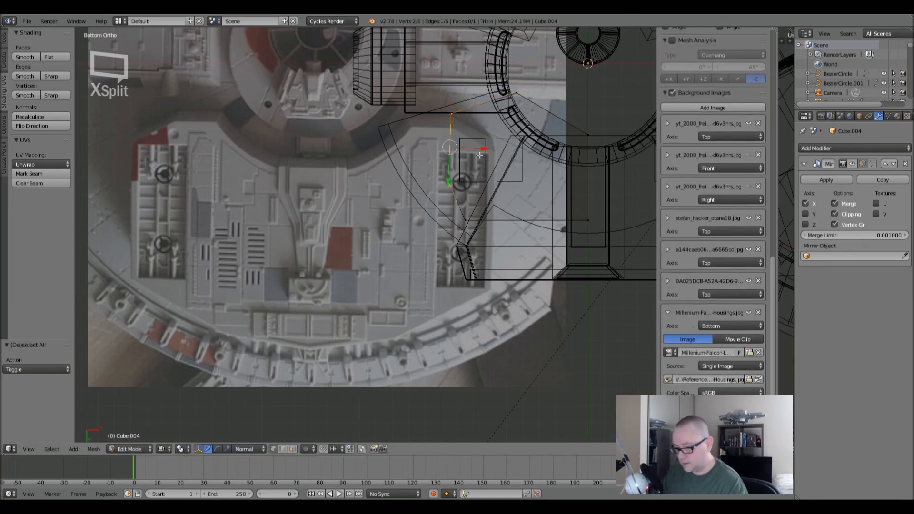
pyautogui.press('s')
pyautogui.press('x')
pyautogui.press('0')
pyautogui.press('Return')
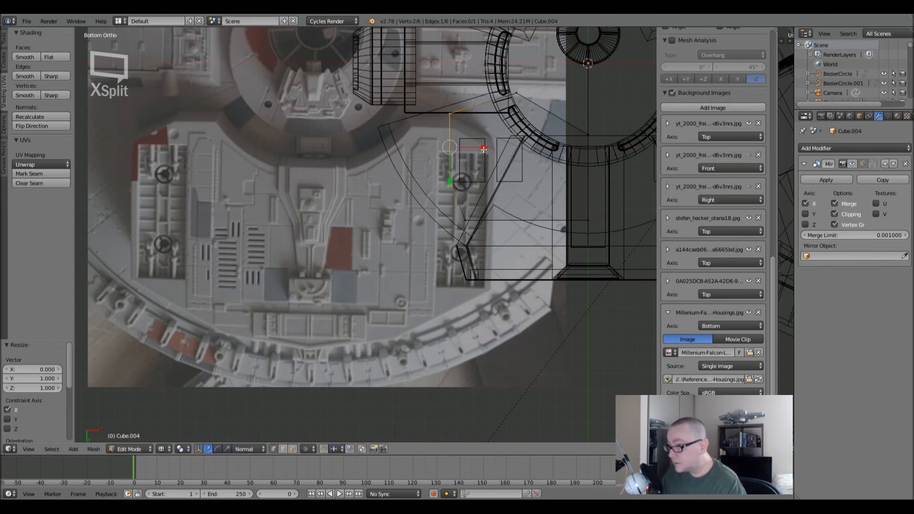
# - Move the rear vertex of the housing's outer side edge 0.137 along Y, away from the hub
pyautogui.press('a')
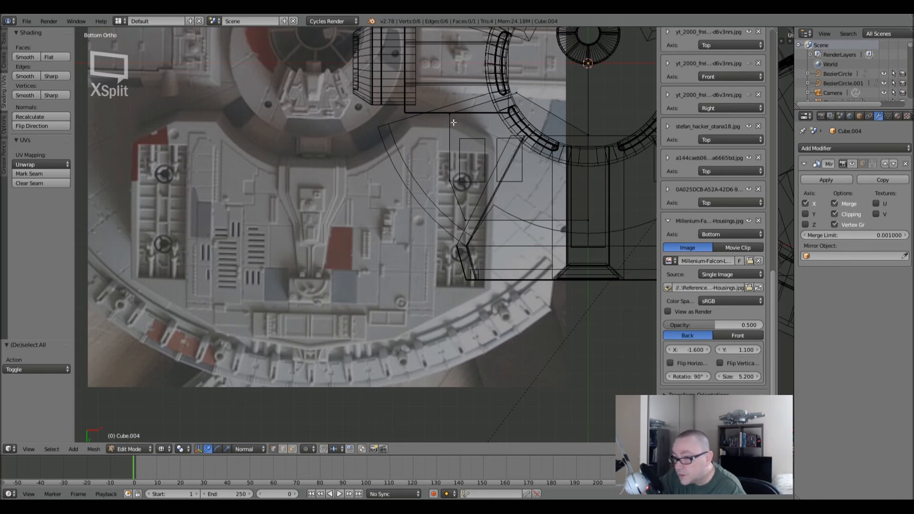
pyautogui.rightClick(454, 184)
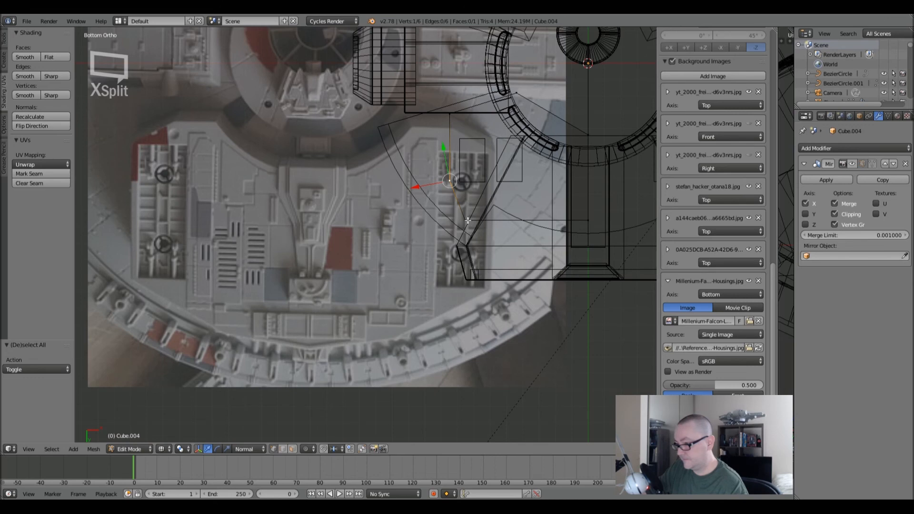
pyautogui.moveTo(450, 169); pyautogui.dragTo(446, 296)
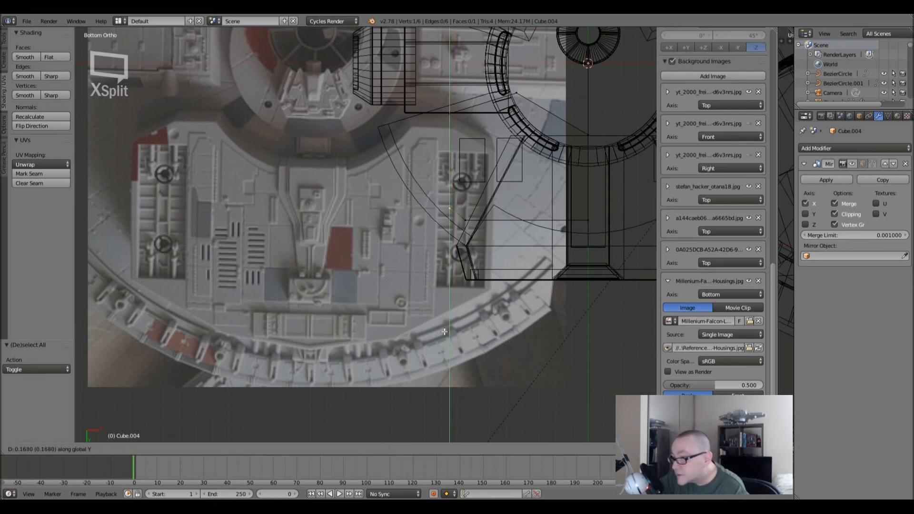
pyautogui.moveTo(444, 329); pyautogui.dragTo(449, 281)
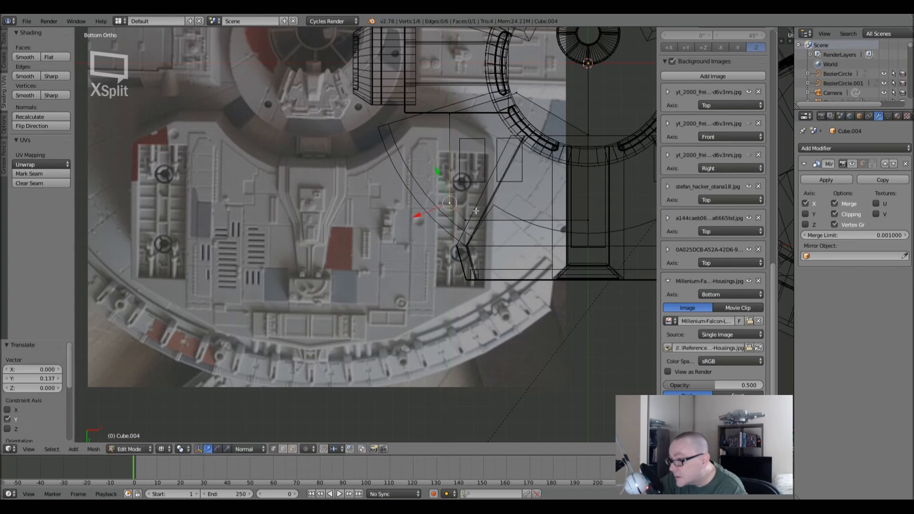
# - Shift the outer vertex of the housing's rear edge 0.243 along X, toward the centre line
pyautogui.rightClick(465, 220)
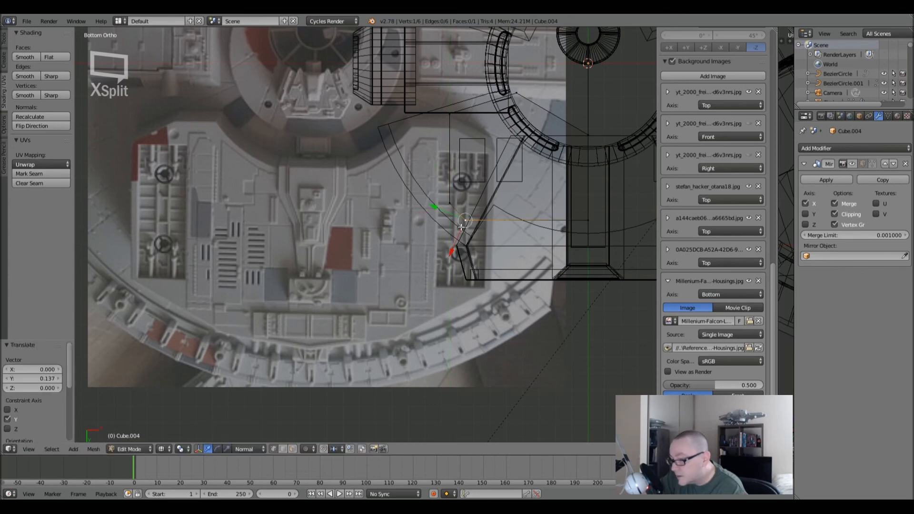
pyautogui.press('g')
pyautogui.press('x')
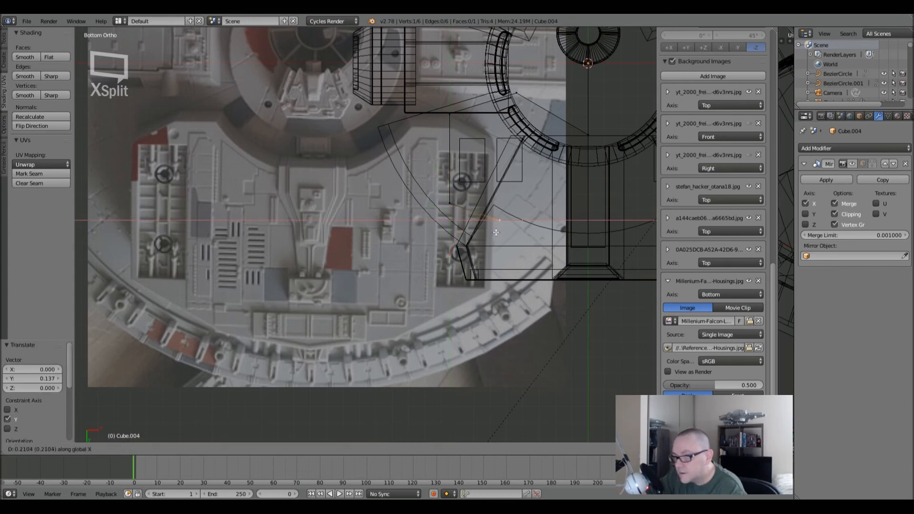
pyautogui.click(584, 230)
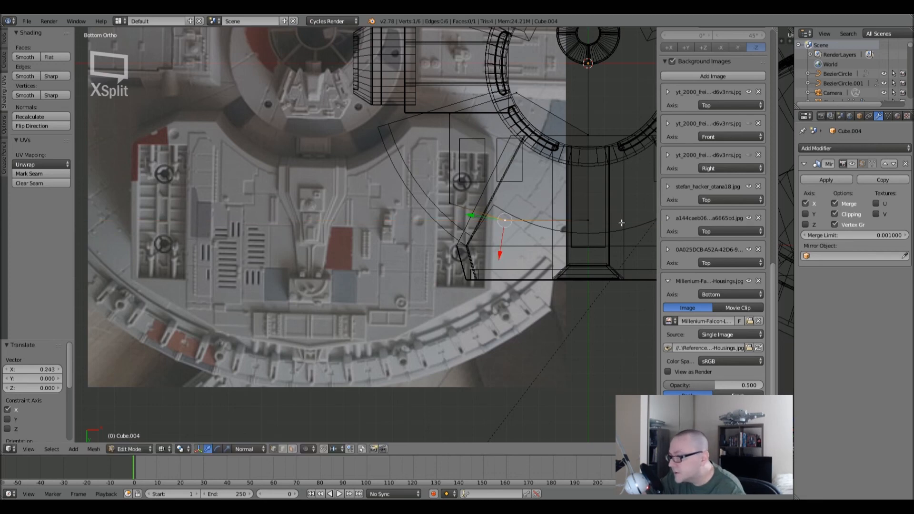
# - Move the housing's whole rear edge 0.105 along Y, away from the hub
pyautogui.press('g')
pyautogui.press('y')
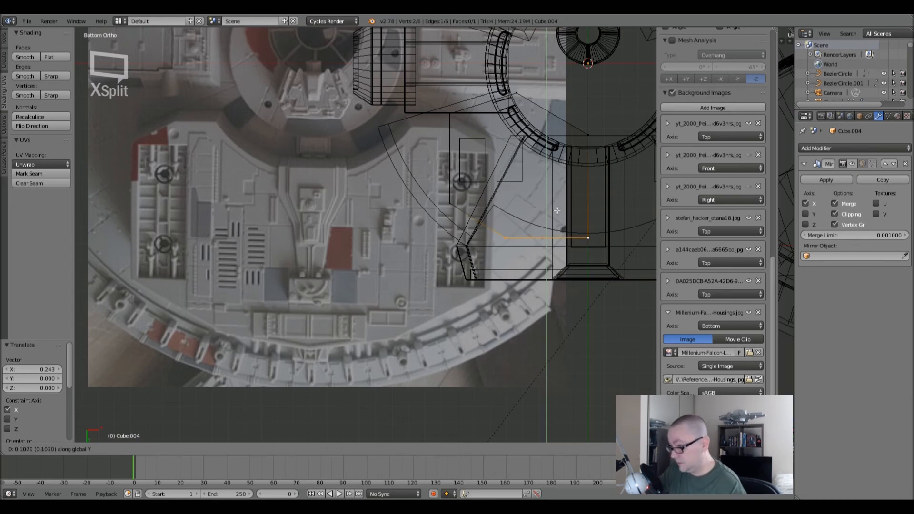
pyautogui.click(557, 208)
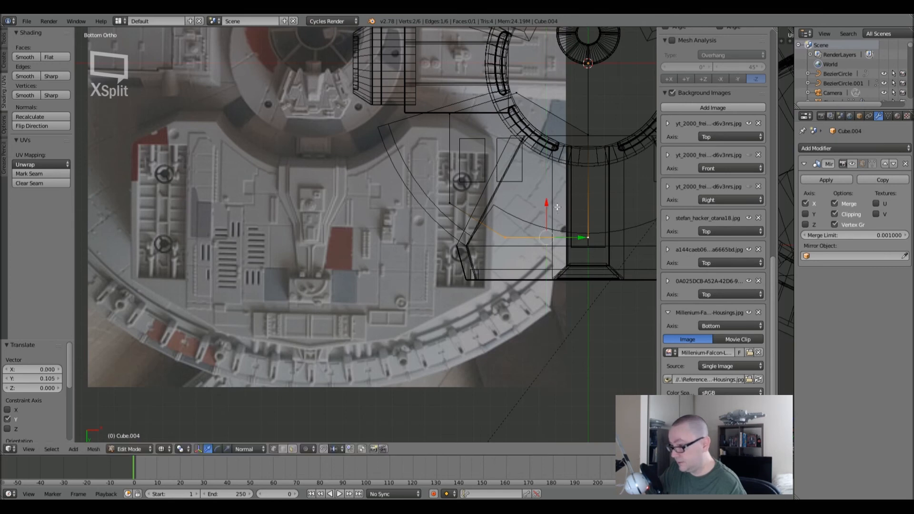
# - Fine-tune the rear vertex of the outer side edge with successive Y moves of -0.038 and 0.053
pyautogui.rightClick(450, 203)
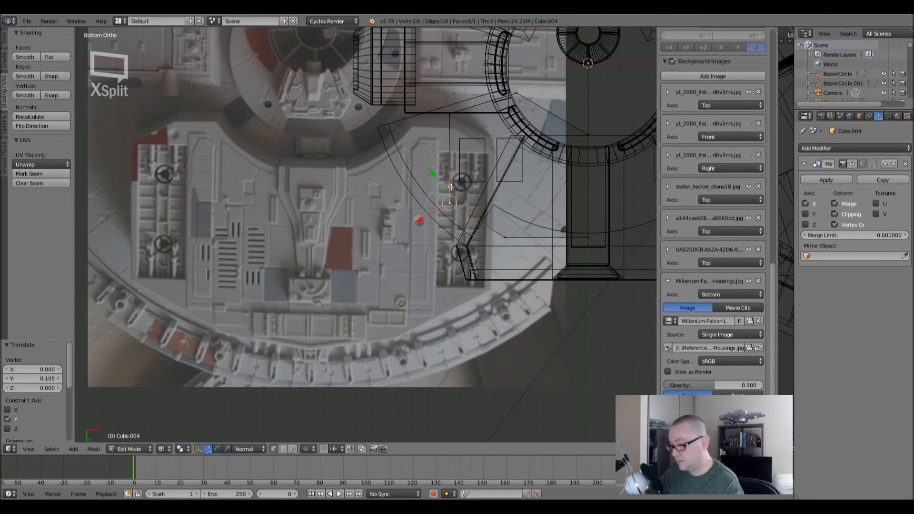
pyautogui.press('g')
pyautogui.press('y')
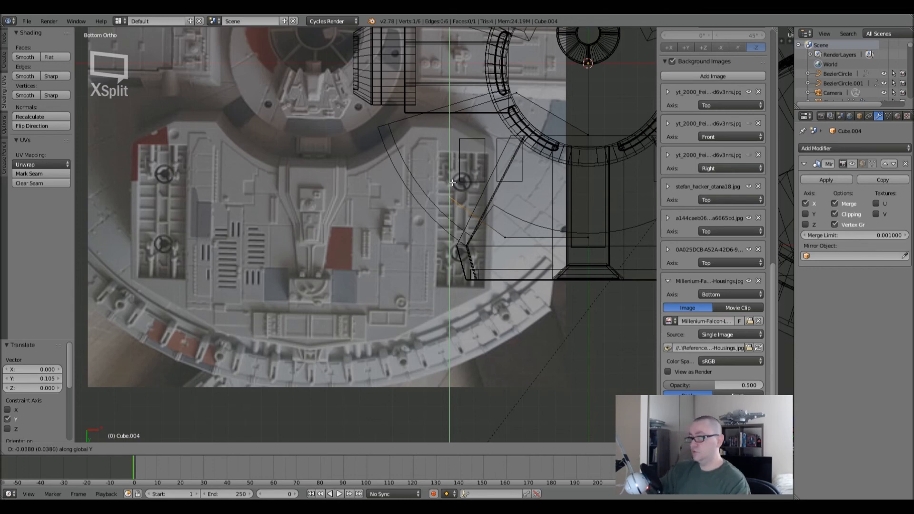
pyautogui.click(453, 182)
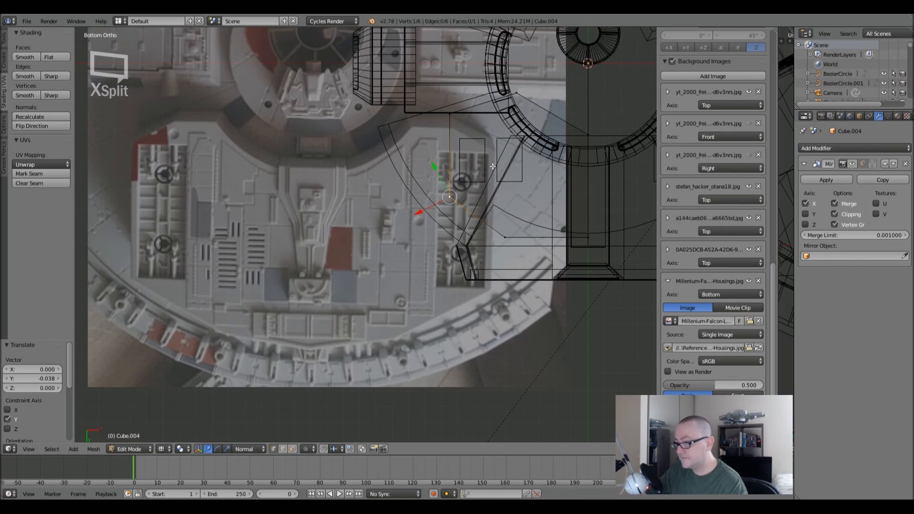
pyautogui.press('g')
pyautogui.press('y')
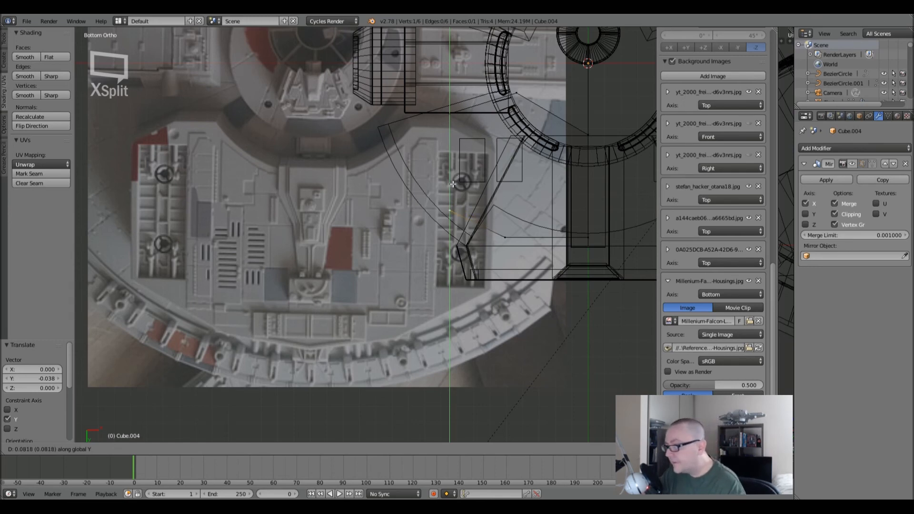
pyautogui.click(453, 180)
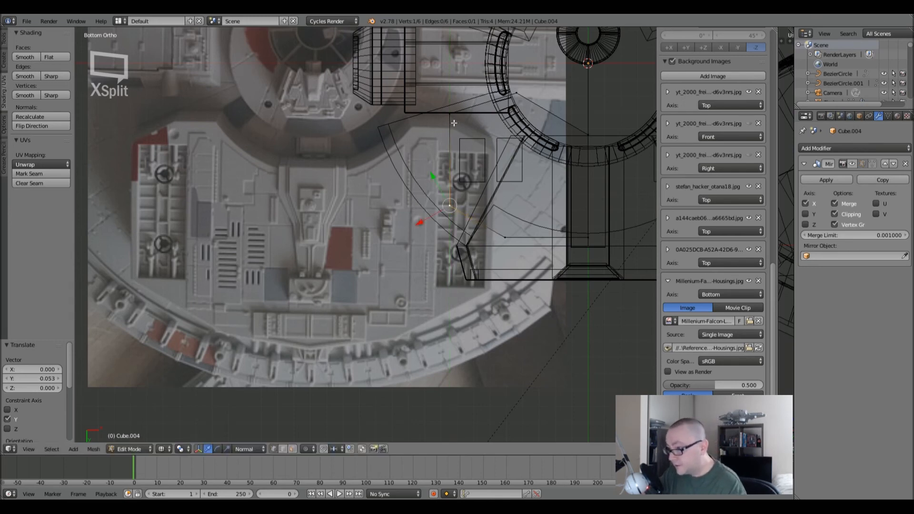
# - Chamfer the housing's front outer corner by knife-cutting across its two adjoining edges and deleting the corner vertex
pyautogui.press('a')
pyautogui.press('k')
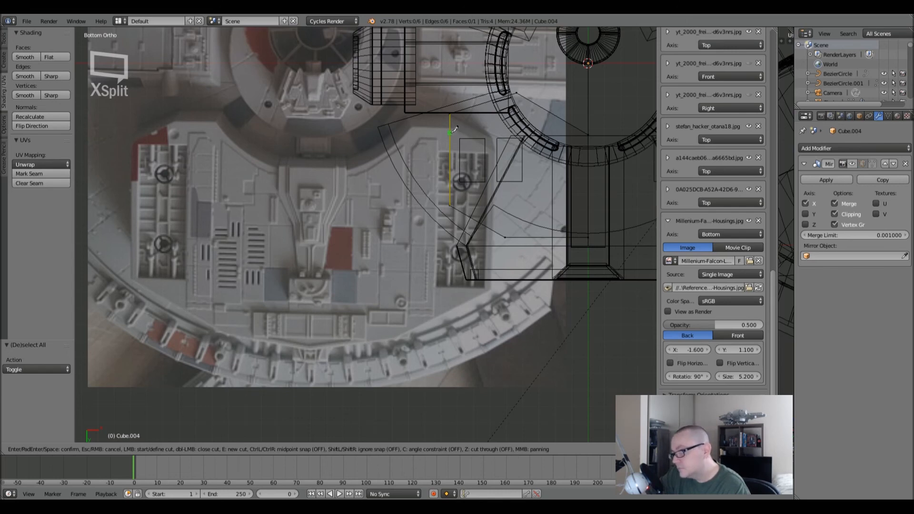
pyautogui.click(451, 132)
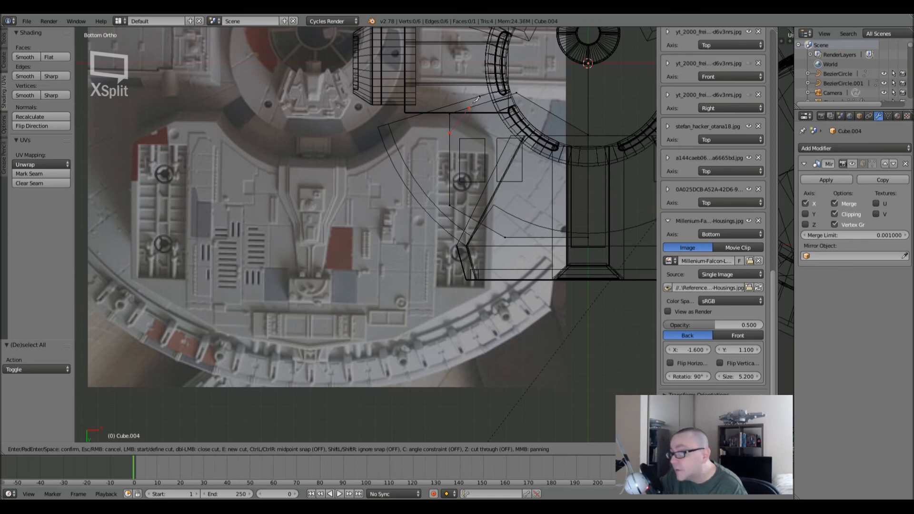
pyautogui.press('Return')
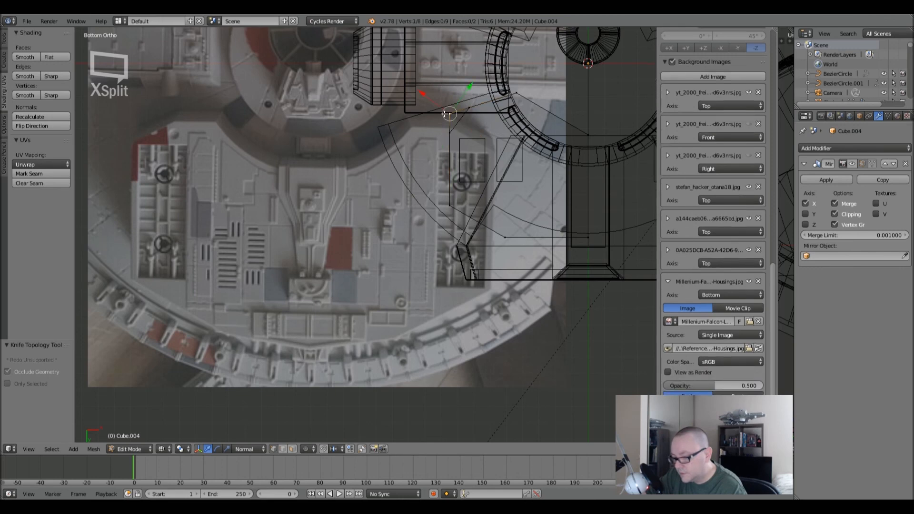
pyautogui.press('x')
pyautogui.click(445, 115)
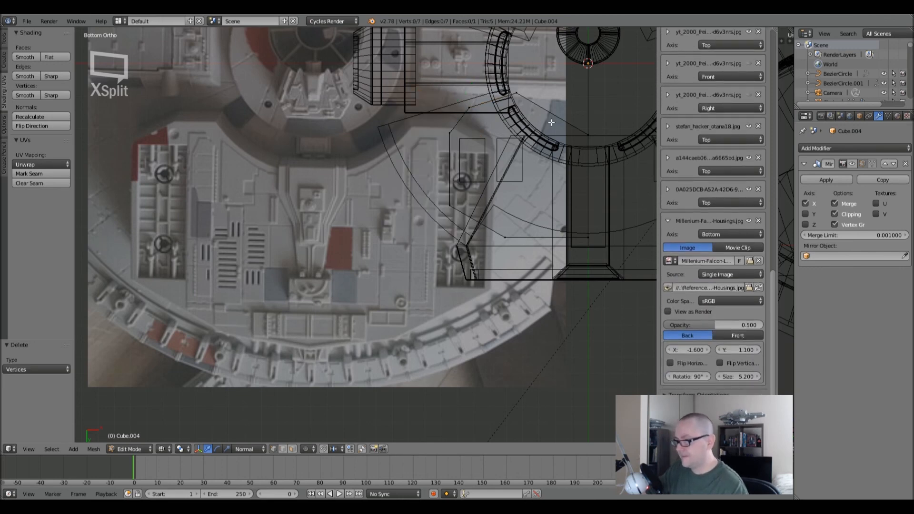
# - Select the entire housing outline and extrude its face in place, working in the left orthographic view
pyautogui.keyDown('shift'); pyautogui.moveTo(538, 165); pyautogui.dragTo(513, 205, button='middle'); pyautogui.keyUp('shift')
pyautogui.press('a')
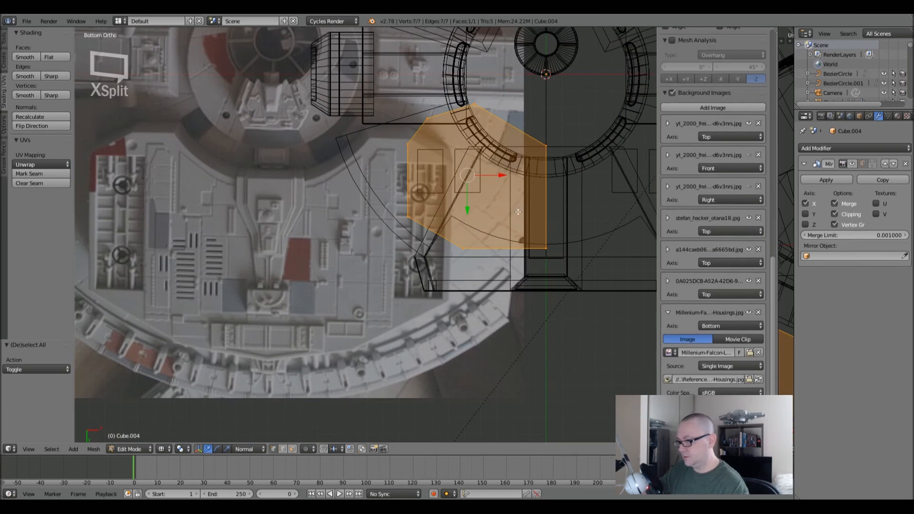
pyautogui.keyDown('shift'); pyautogui.moveTo(611, 219); pyautogui.dragTo(492, 216, button='middle'); pyautogui.keyUp('shift')
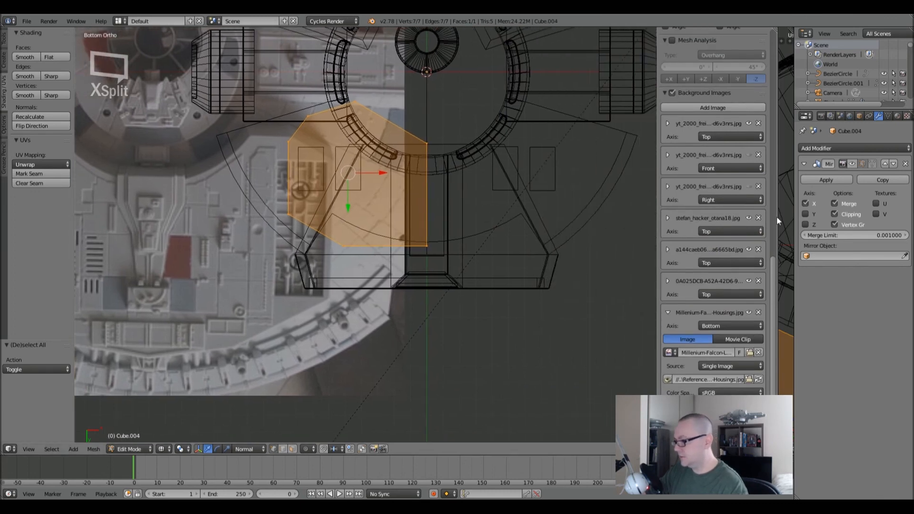
pyautogui.moveTo(776, 216); pyautogui.dragTo(614, 218)
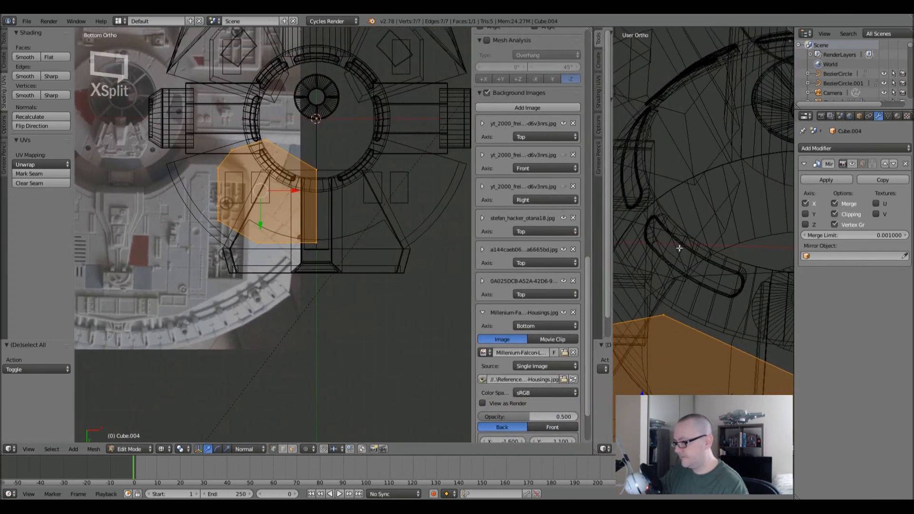
pyautogui.keyDown('shift'); pyautogui.moveTo(679, 248); pyautogui.dragTo(708, 192, button='middle'); pyautogui.keyUp('shift')
pyautogui.press('ctrl+KP_3')
pyautogui.press('z')
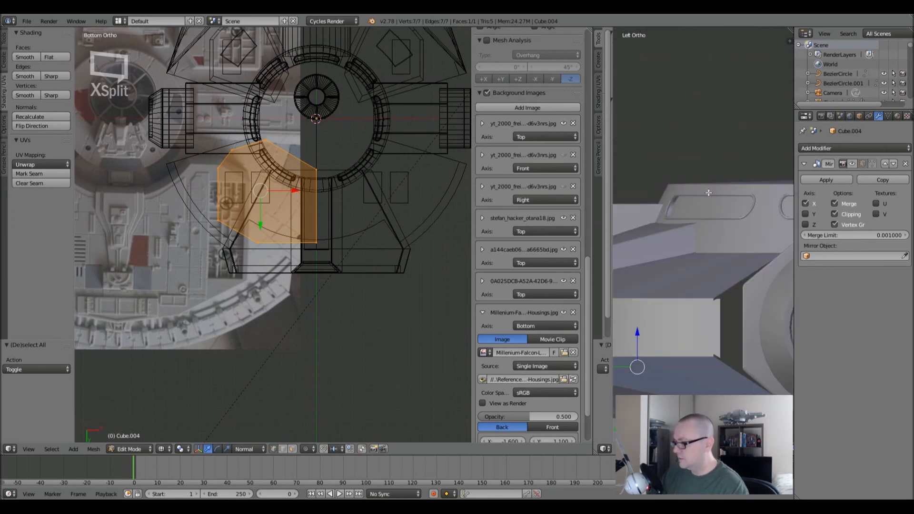
pyautogui.keyDown('shift'); pyautogui.moveTo(702, 255); pyautogui.dragTo(717, 238, button='middle'); pyautogui.keyUp('shift')
pyautogui.scroll(3, 669, 247)
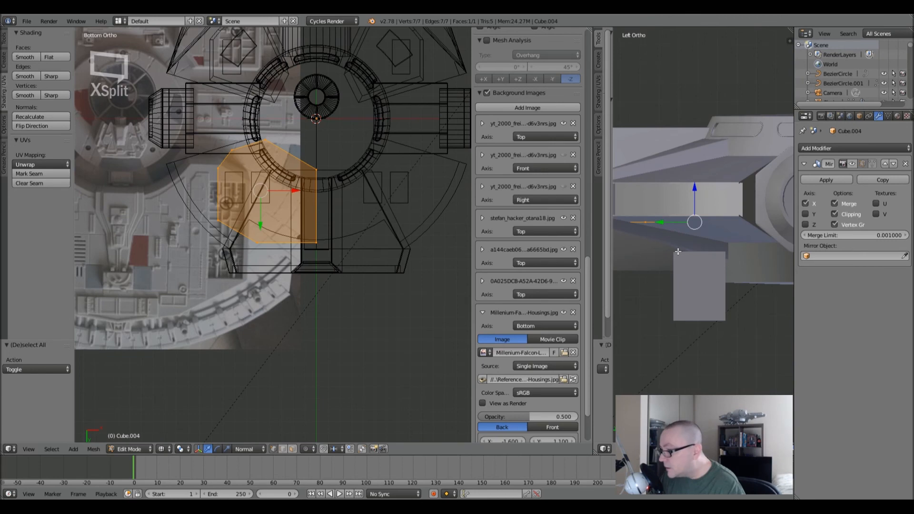
pyautogui.press('e')
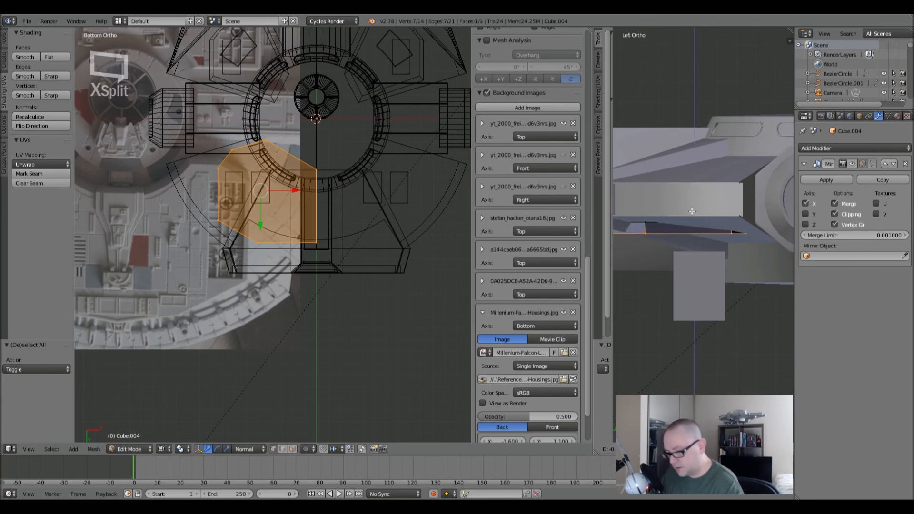
pyautogui.click(691, 235)
# - Lower the extruded housing face about 0.240 along Z to the level of the hull's underside, in wireframe display
pyautogui.scroll(-4, 691, 238)
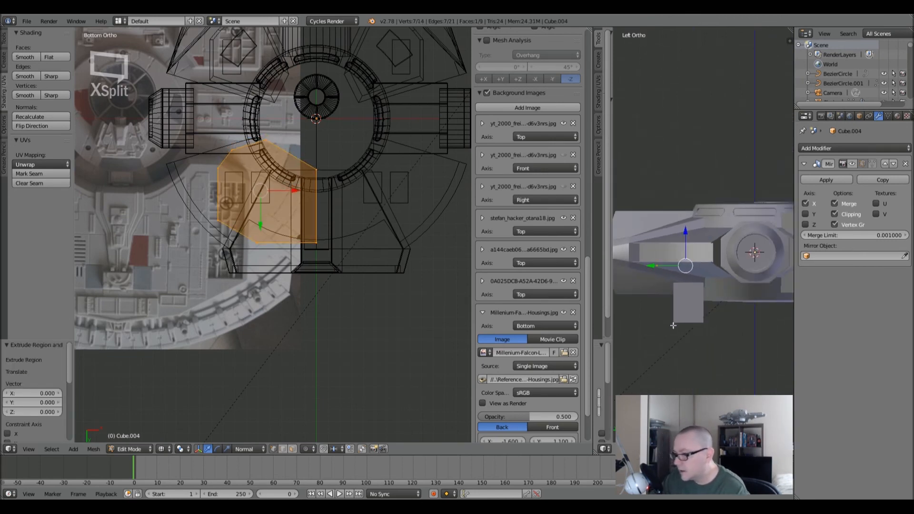
pyautogui.keyDown('shift'); pyautogui.moveTo(701, 329); pyautogui.dragTo(641, 327, button='middle'); pyautogui.keyUp('shift')
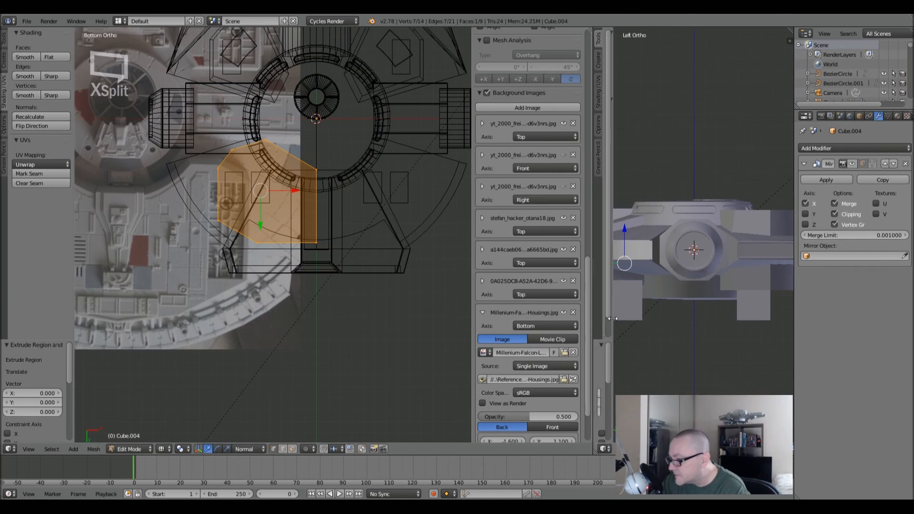
pyautogui.moveTo(598, 319); pyautogui.dragTo(381, 324)
pyautogui.press('z')
pyautogui.scroll(3, 583, 295)
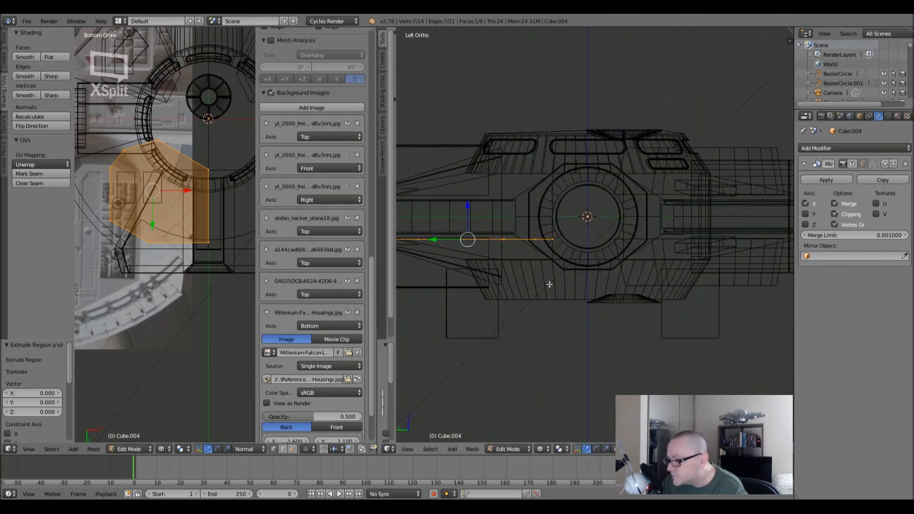
pyautogui.press('e')
pyautogui.press('z')
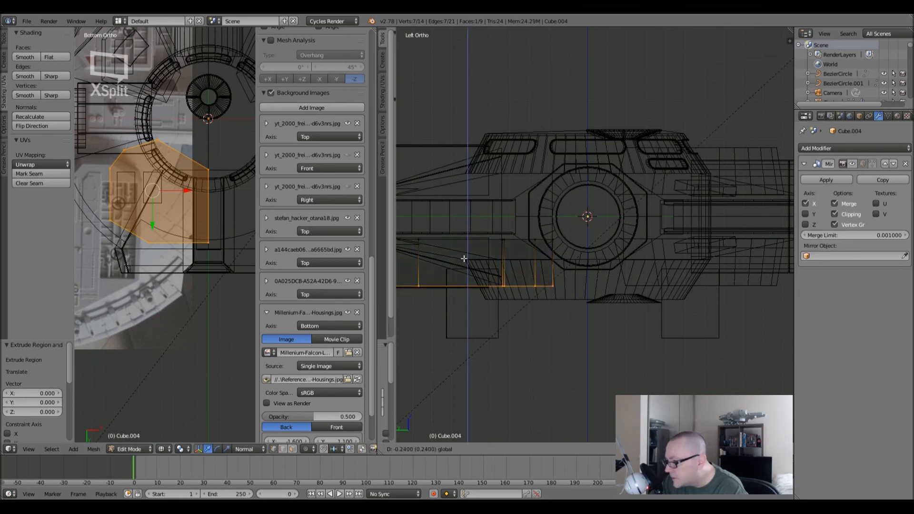
pyautogui.moveTo(464, 258); pyautogui.dragTo(464, 259)
# - Shift the lowered face 0.447 along Y to compare its level with the hull's underside, and undo the move
pyautogui.moveTo(430, 285); pyautogui.dragTo(517, 287)
pyautogui.scroll(6, 588, 296)
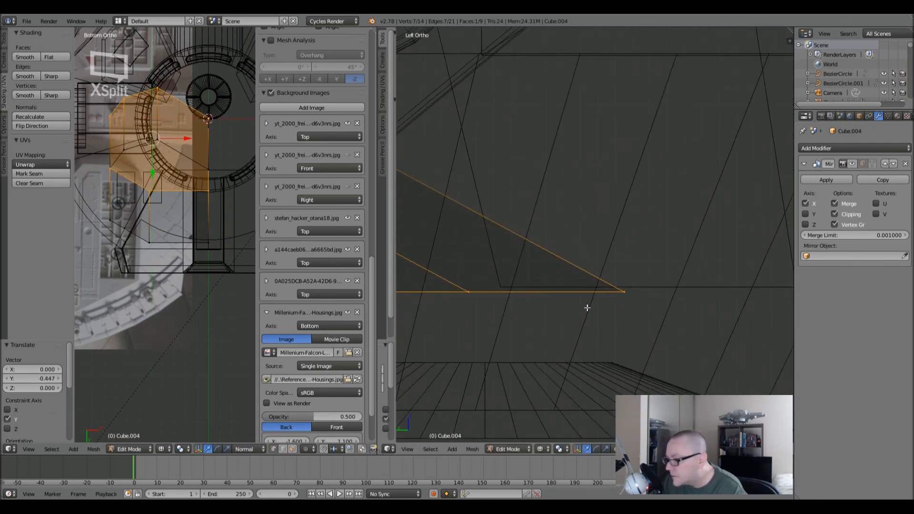
pyautogui.scroll(-14, 587, 308)
pyautogui.hotkey('ctrl', 'z')
# - Raise the housing's lower face 0.005 along Z
pyautogui.keyDown('shift'); pyautogui.moveTo(508, 314); pyautogui.dragTo(552, 312, button='middle'); pyautogui.keyUp('shift')
pyautogui.moveTo(514, 272); pyautogui.dragTo(515, 264)
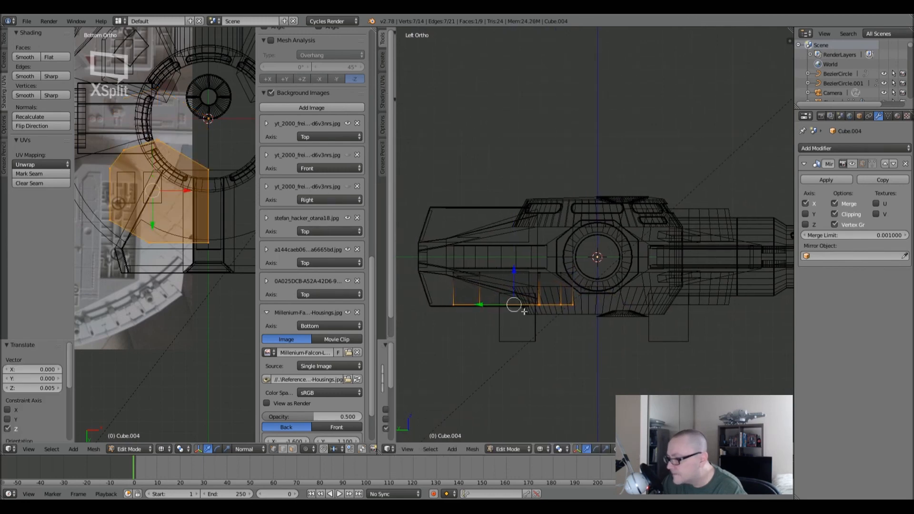
# - Recheck the lower face's level against the hull's underside by moving it -0.770 along Y, and undo the move
pyautogui.press('g')
pyautogui.press('y')
pyautogui.moveTo(555, 310); pyautogui.dragTo(570, 310)
pyautogui.scroll(17, 655, 310)
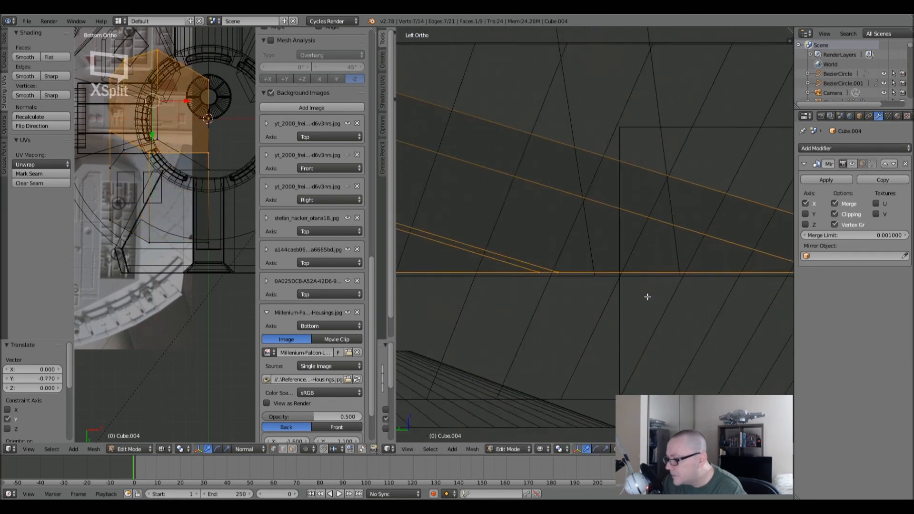
pyautogui.scroll(-9, 644, 281)
pyautogui.scroll(-8, 642, 281)
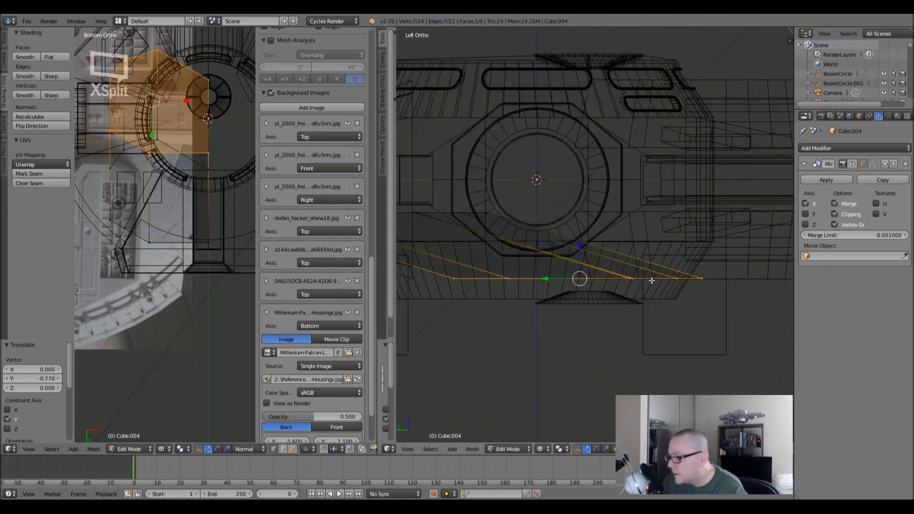
pyautogui.hotkey('ctrl', 'z')
# - Select the whole housing mesh in solid display and recalculate its normals to face outward
pyautogui.scroll(8, 585, 277)
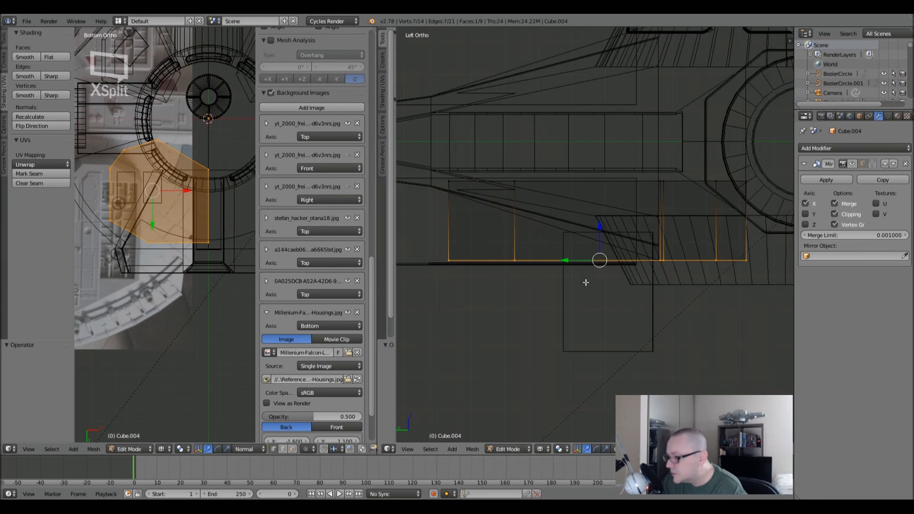
pyautogui.press('z')
pyautogui.press('a')
pyautogui.press('a')
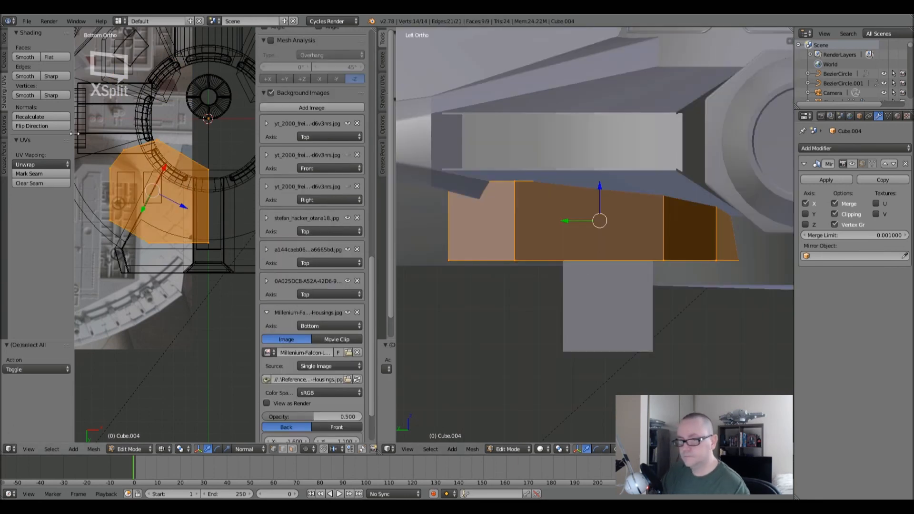
pyautogui.click(35, 116)
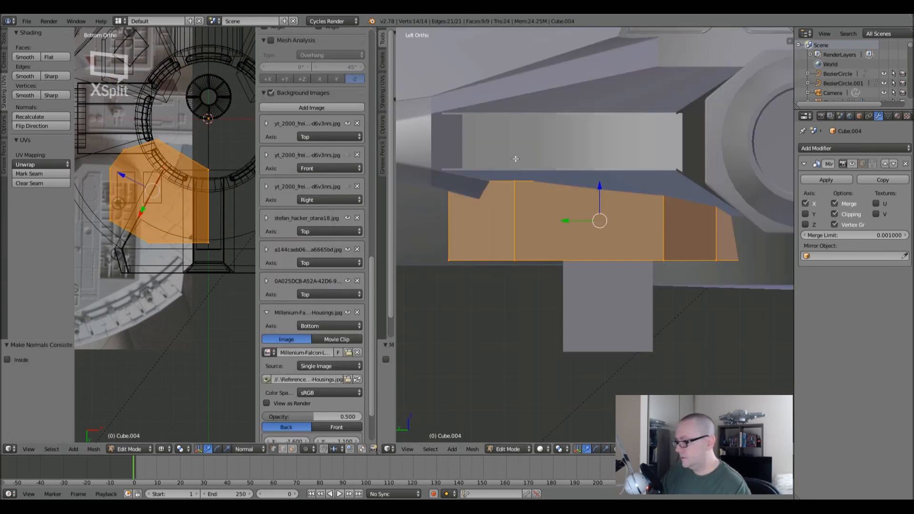
# - Add an Edge Split modifier to the rear housing and set its shading to smooth
pyautogui.press('Tab')
pyautogui.click(836, 149)
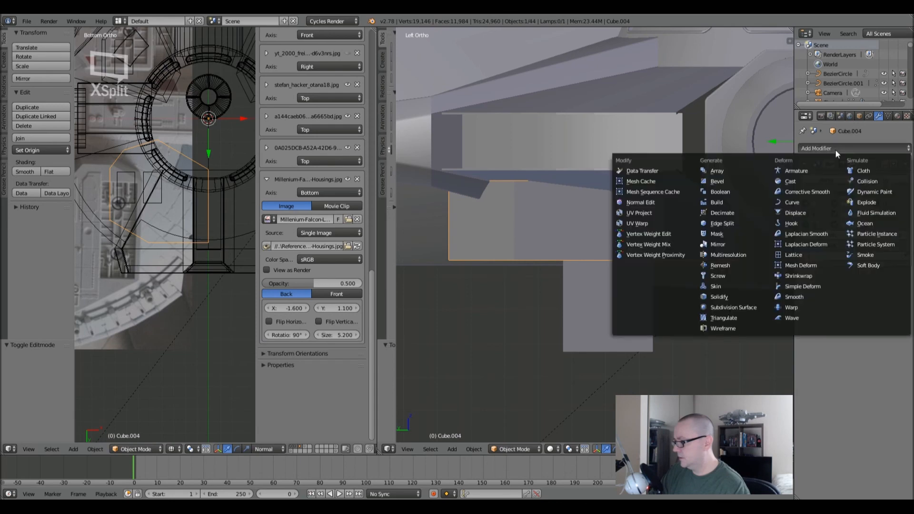
pyautogui.click(727, 224)
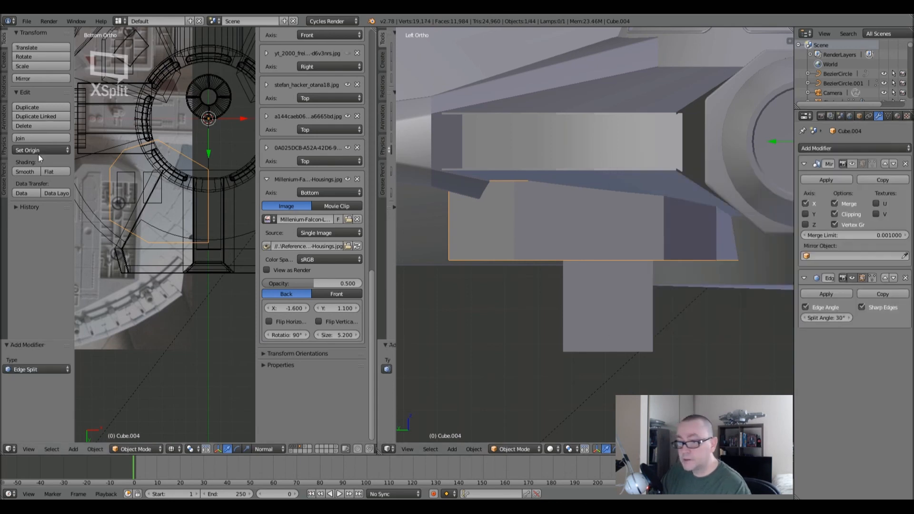
pyautogui.click(27, 172)
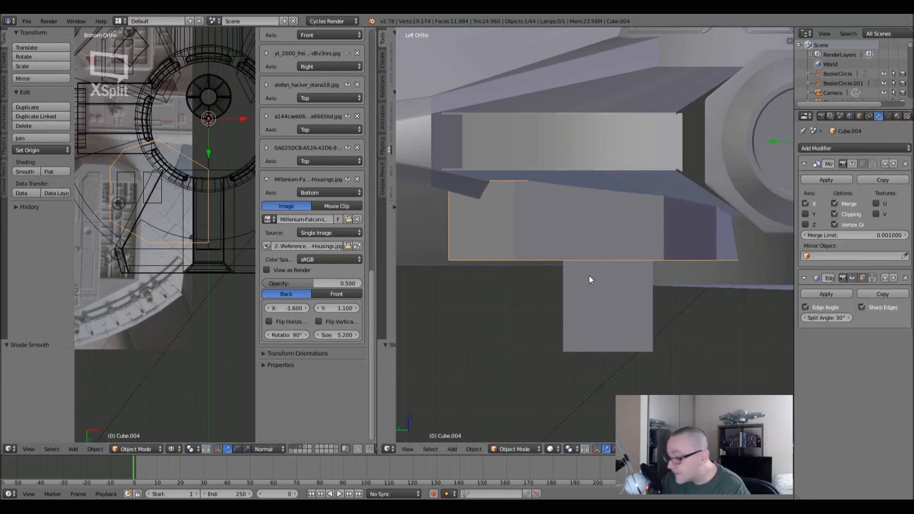
# - Enlarge the bottom view and select the lower face of the housing mesh
pyautogui.scroll(-2, 589, 280)
pyautogui.moveTo(378, 249); pyautogui.dragTo(499, 250)
pyautogui.press('Tab')
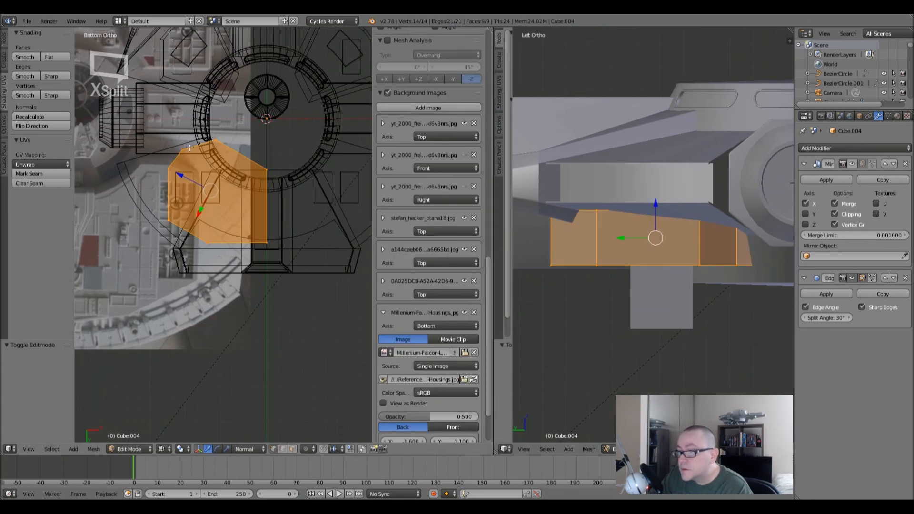
pyautogui.press('KP_Decimal')
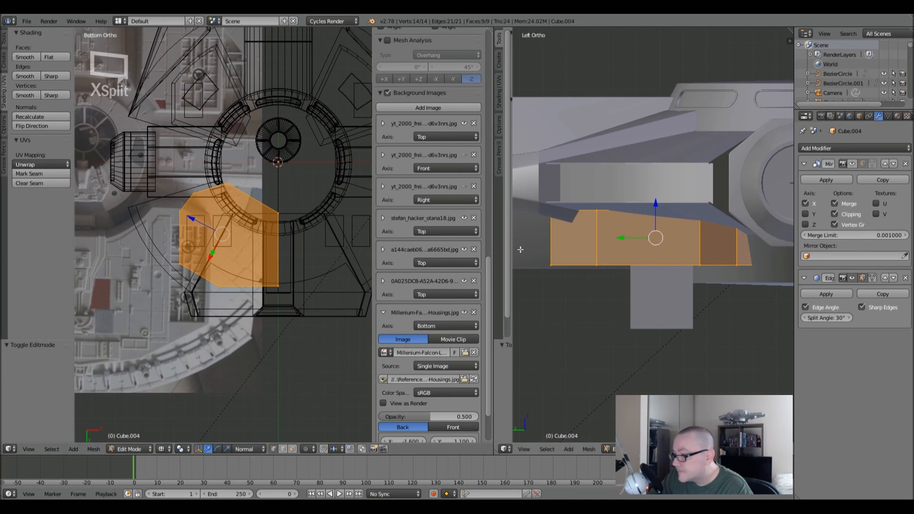
pyautogui.keyDown('alt'); pyautogui.rightClick(565, 262); pyautogui.keyUp('alt')
# - Turn on the Mirror modifier's viewport display for the housing and return to its mesh in solid display
pyautogui.scroll(1, 182, 203)
pyautogui.keyDown('shift'); pyautogui.moveTo(232, 189); pyautogui.dragTo(227, 253, button='middle'); pyautogui.keyUp('shift')
pyautogui.press('z')
pyautogui.scroll(1, 219, 264)
pyautogui.press('z')
pyautogui.keyDown('shift'); pyautogui.moveTo(292, 306); pyautogui.dragTo(195, 296, button='middle'); pyautogui.keyUp('shift')
pyautogui.press('Tab')
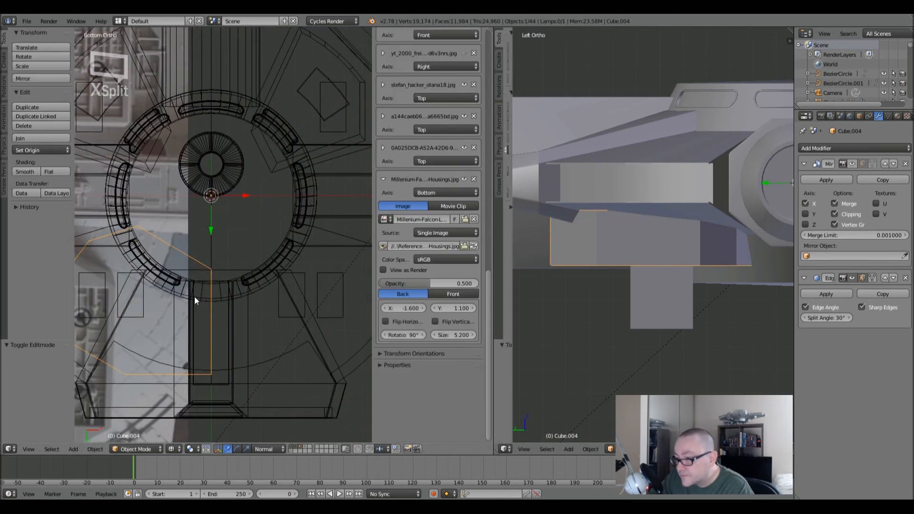
pyautogui.click(851, 164)
pyautogui.press('Tab')
pyautogui.moveTo(139, 325)
pyautogui.keyDown('shift'); pyautogui.mouseDown(button='middle')
pyautogui.moveTo(213, 328)
pyautogui.moveTo(156, 324)
pyautogui.moveTo(180, 327)
pyautogui.mouseUp(button='middle'); pyautogui.keyUp('shift')
pyautogui.press('z')
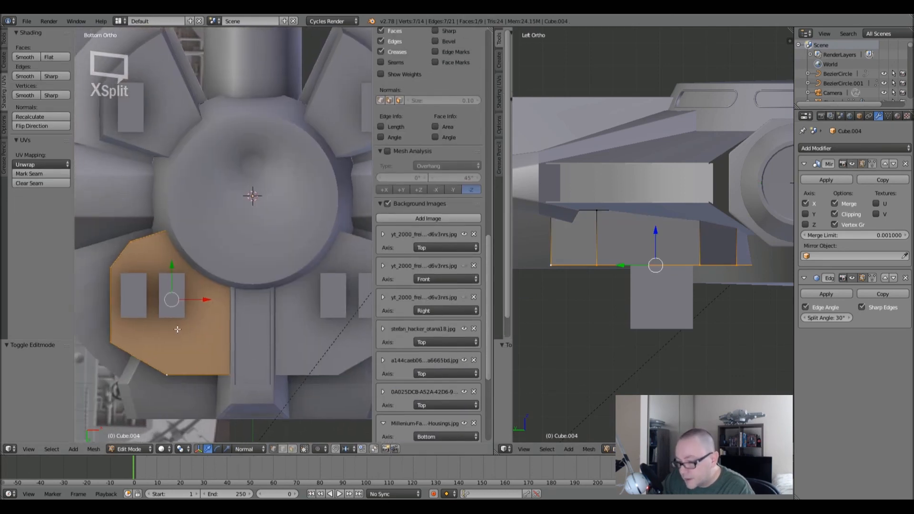
# - Scale the housing's lower face to about 0.90 so its side walls taper, and finish mesh editing
pyautogui.keyDown('shift'); pyautogui.moveTo(212, 356); pyautogui.dragTo(179, 353, button='middle'); pyautogui.keyUp('shift')
pyautogui.press('s')
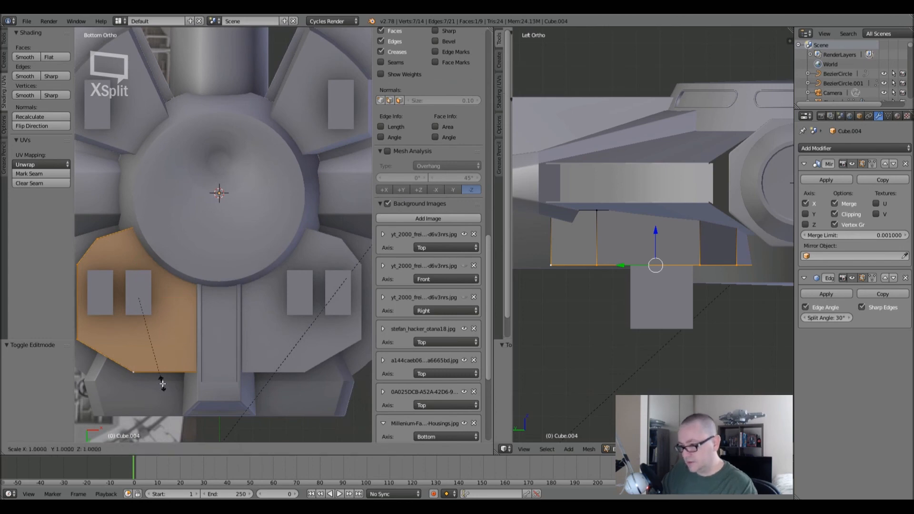
pyautogui.click(163, 382)
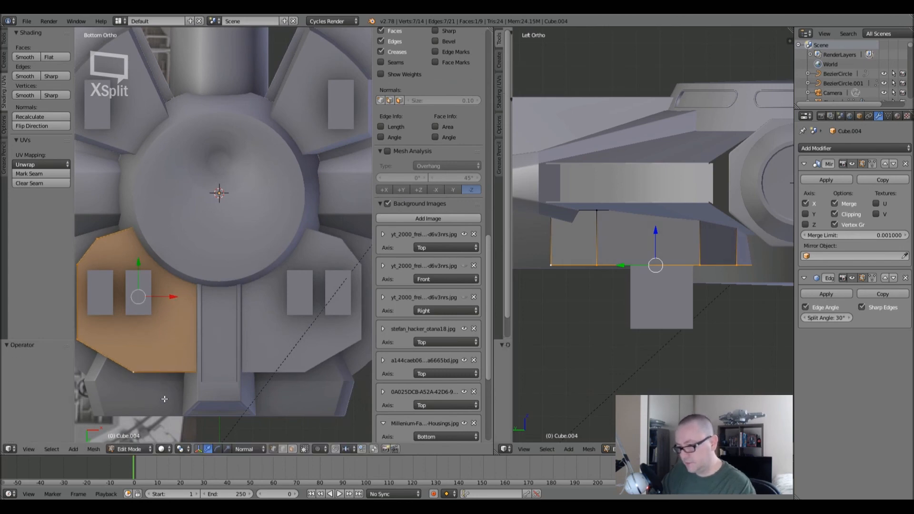
pyautogui.press('s')
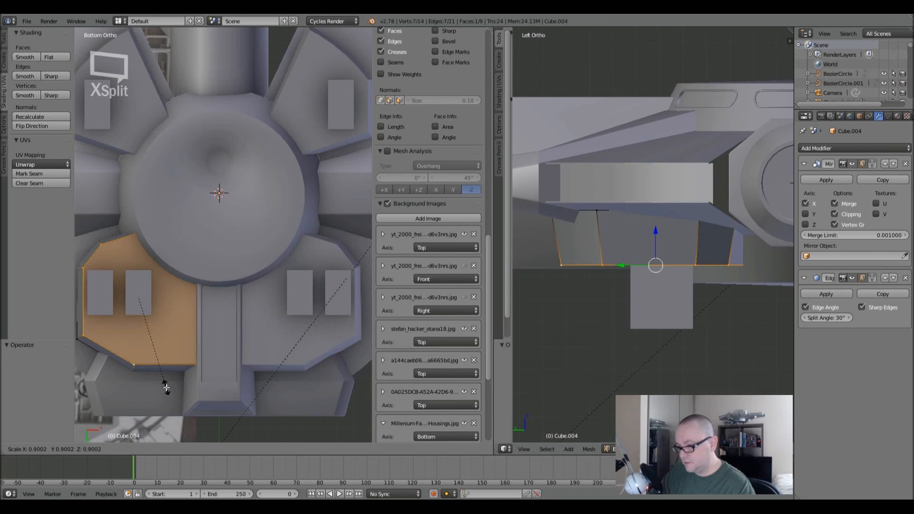
pyautogui.click(166, 387)
pyautogui.press('Tab')
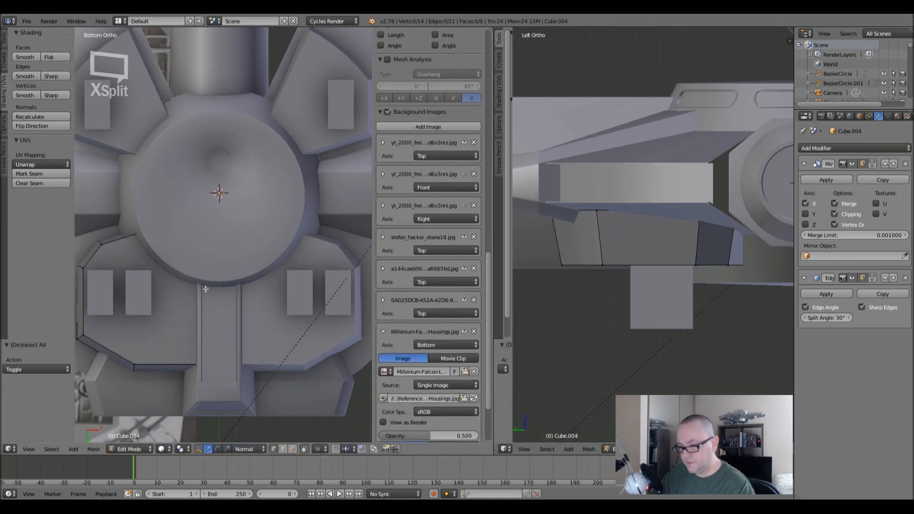
pyautogui.scroll(-2, 205, 288)
pyautogui.scroll(1, 205, 287)
pyautogui.press('a')
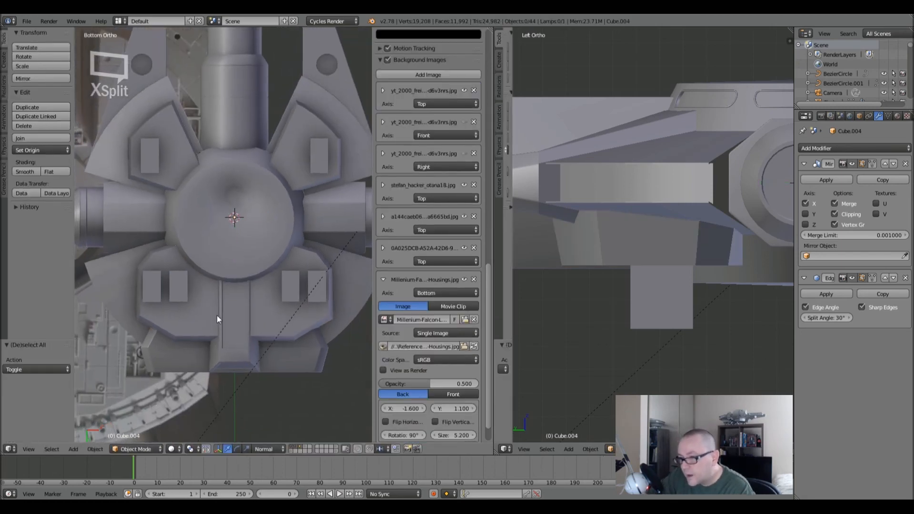
# - Move the rear landing leg blocks temporarily aside to check the tapered housings, and cancel the move
pyautogui.rightClick(152, 287)
pyautogui.press('g')
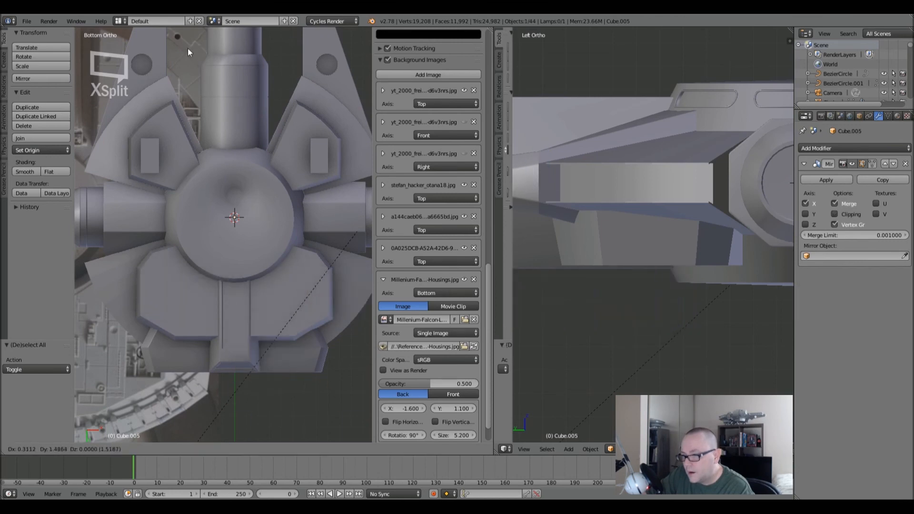
pyautogui.rightClick(178, 379)
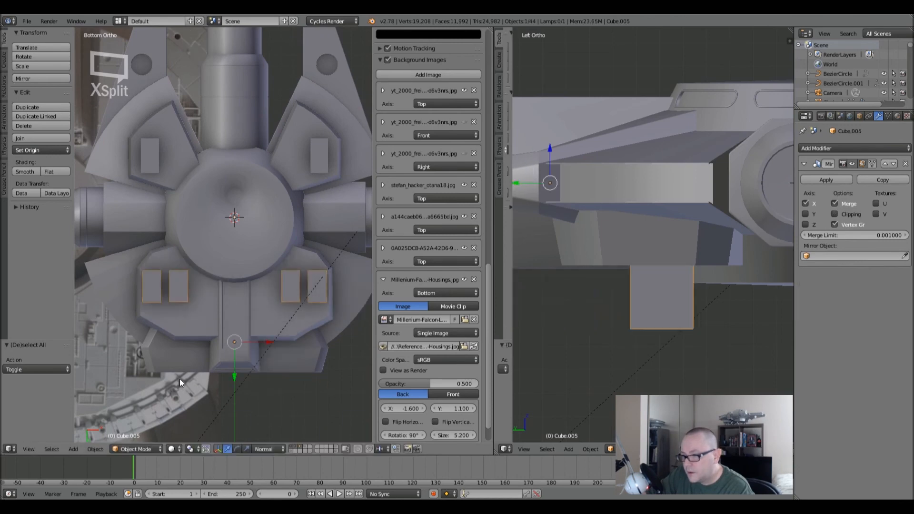
# - Examine the central ramp-like block and how it meets the rear housings and the hull from several angles
pyautogui.moveTo(238, 369); pyautogui.dragTo(213, 314, button='middle')
pyautogui.scroll(6, 244, 301)
pyautogui.scroll(-4, 212, 347)
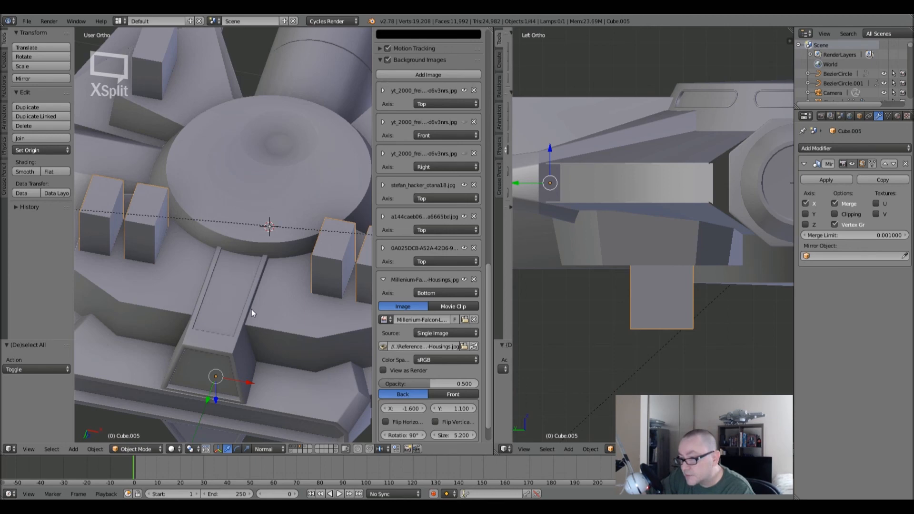
pyautogui.moveTo(228, 315); pyautogui.dragTo(177, 308, button='middle')
pyautogui.rightClick(146, 319)
pyautogui.press('Tab')
pyautogui.press('Tab')
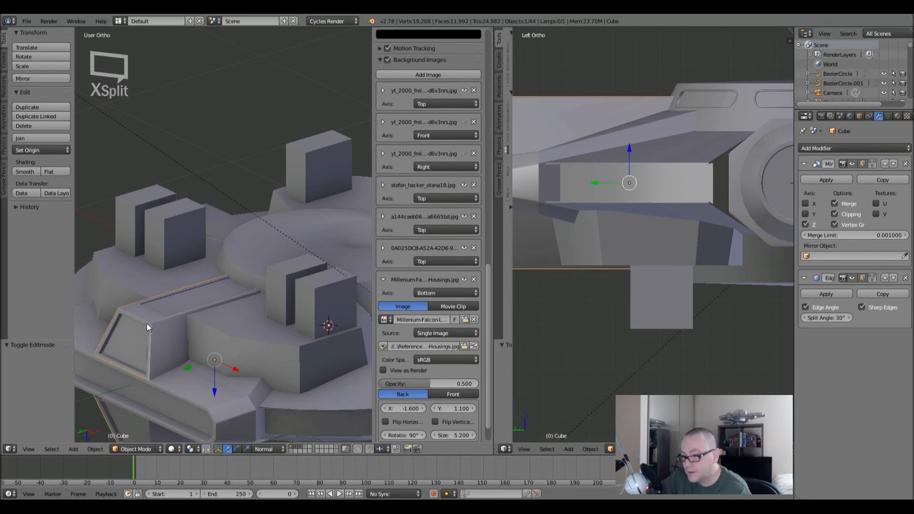
pyautogui.keyDown('shift'); pyautogui.moveTo(183, 345); pyautogui.dragTo(250, 260, button='middle'); pyautogui.keyUp('shift')
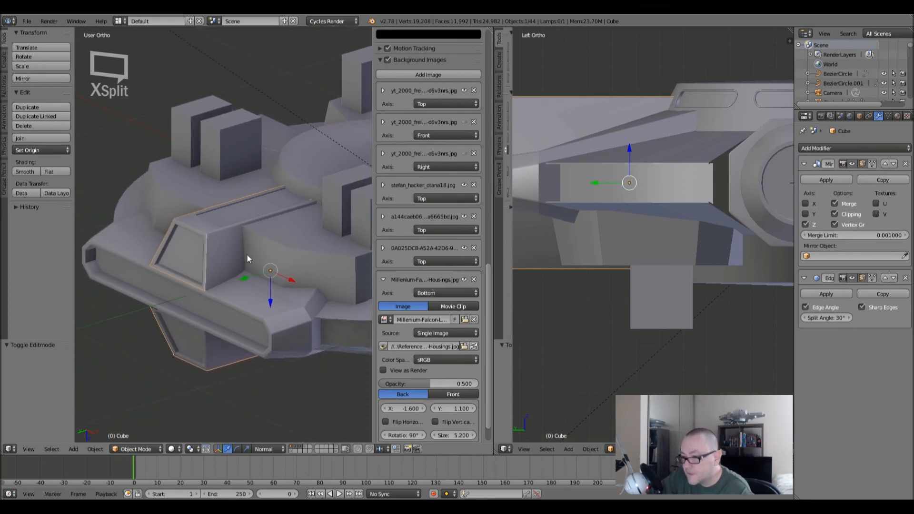
pyautogui.press('Tab')
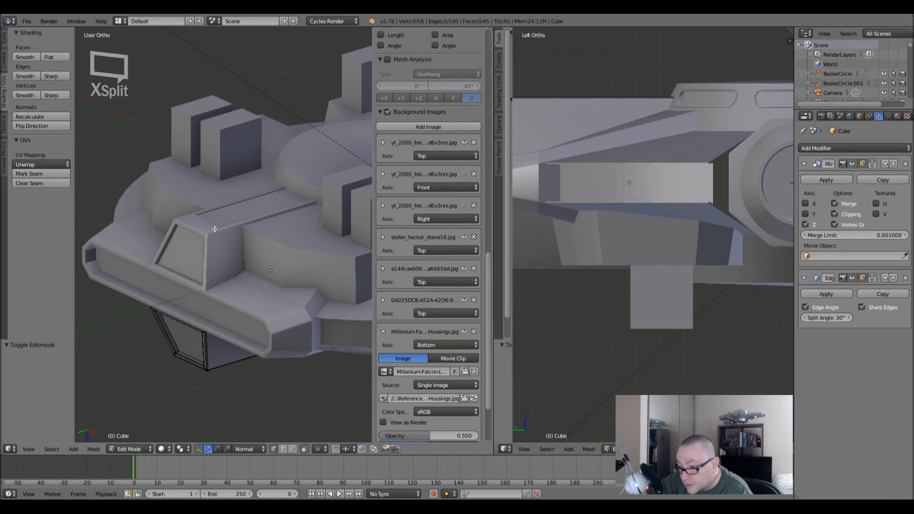
pyautogui.press('Tab')
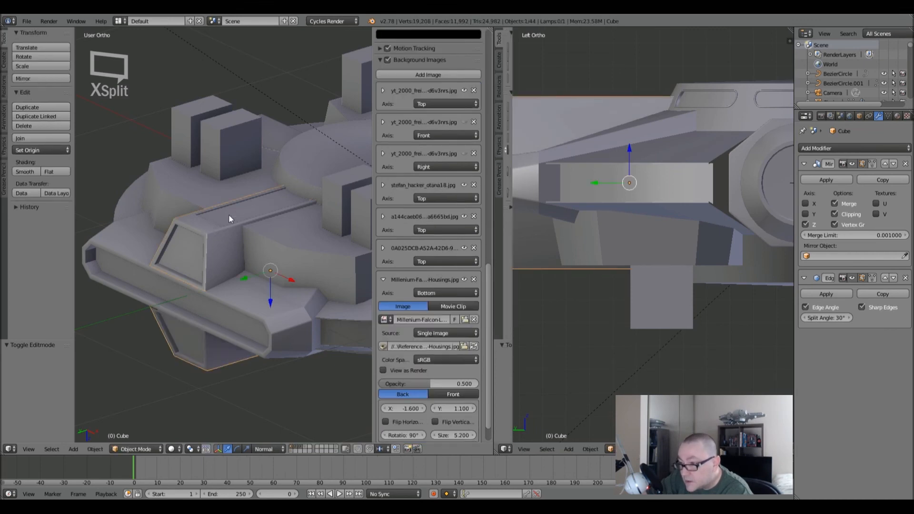
pyautogui.keyDown('shift'); pyautogui.moveTo(283, 217); pyautogui.dragTo(215, 262, button='middle'); pyautogui.keyUp('shift')
pyautogui.press('a')
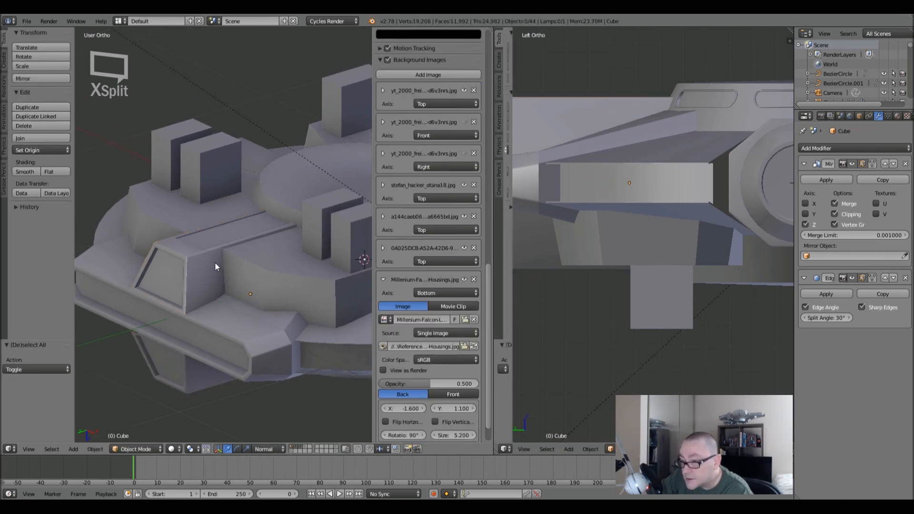
pyautogui.press('a')
pyautogui.moveTo(336, 310); pyautogui.dragTo(259, 286, button='middle')
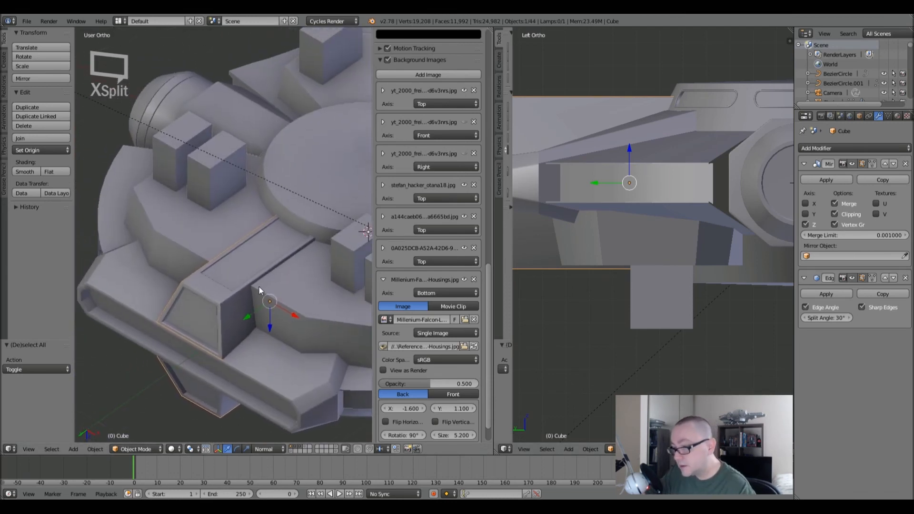
pyautogui.press('Tab')
pyautogui.press('Tab')
pyautogui.press('a')
# - Add a cube at the origin in the wireframe bottom view and scale it to 0.244
pyautogui.press('ctrl+KP_7')
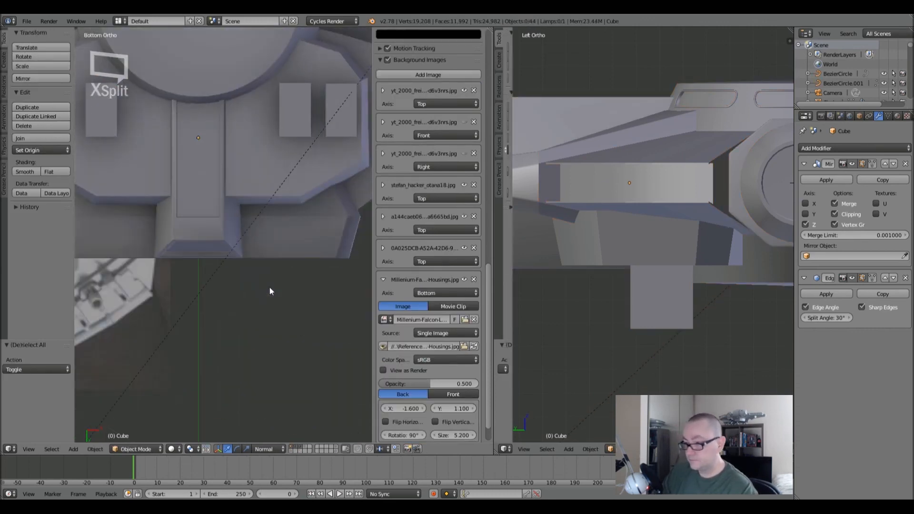
pyautogui.keyDown('shift'); pyautogui.moveTo(270, 287); pyautogui.dragTo(272, 362, button='middle'); pyautogui.keyUp('shift')
pyautogui.press('z')
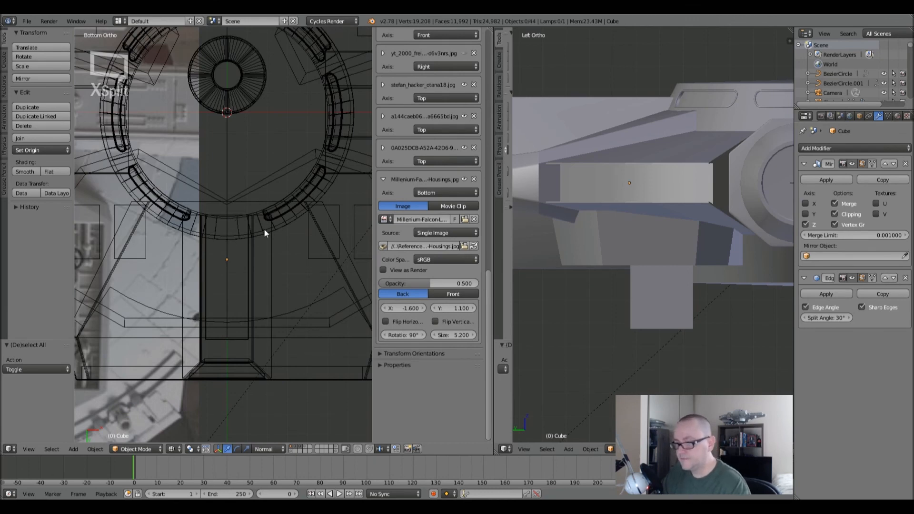
pyautogui.hotkey('shift', 'a')
pyautogui.moveTo(268, 244)
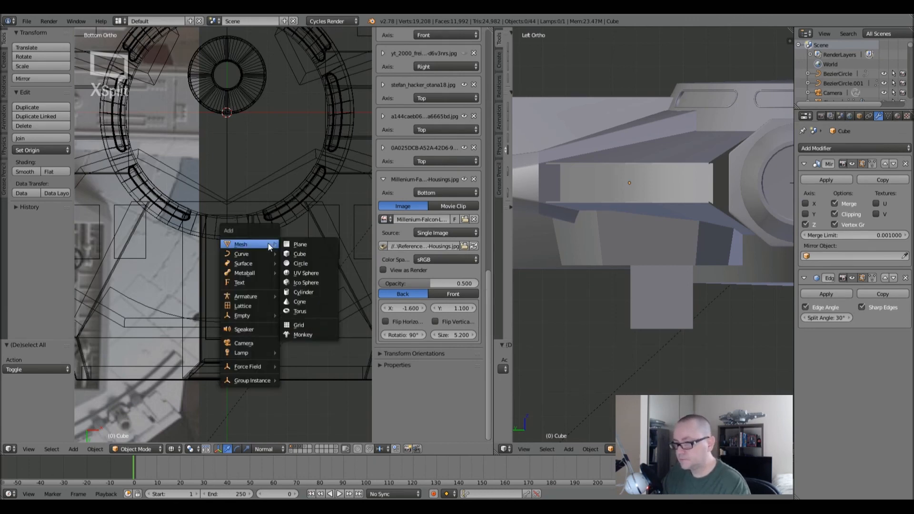
pyautogui.click(292, 254)
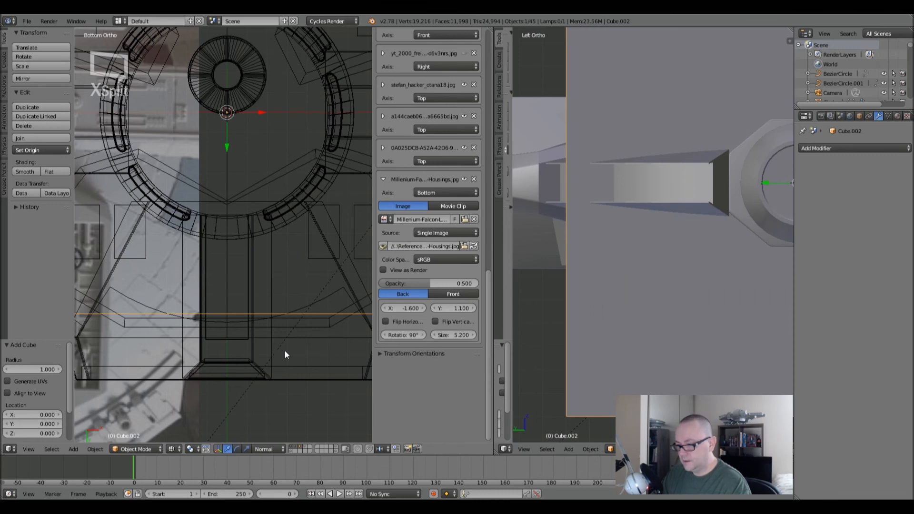
pyautogui.press('s')
pyautogui.click(247, 177)
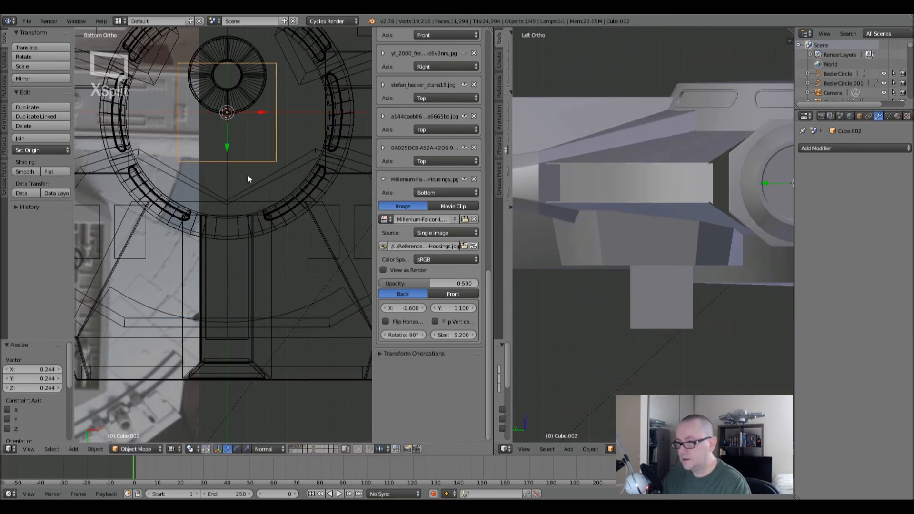
# - Move the cube 0.787 along Y over the central block and lower it along Z slightly past the housings' lower face
pyautogui.press('g')
pyautogui.press('y')
pyautogui.click(218, 301)
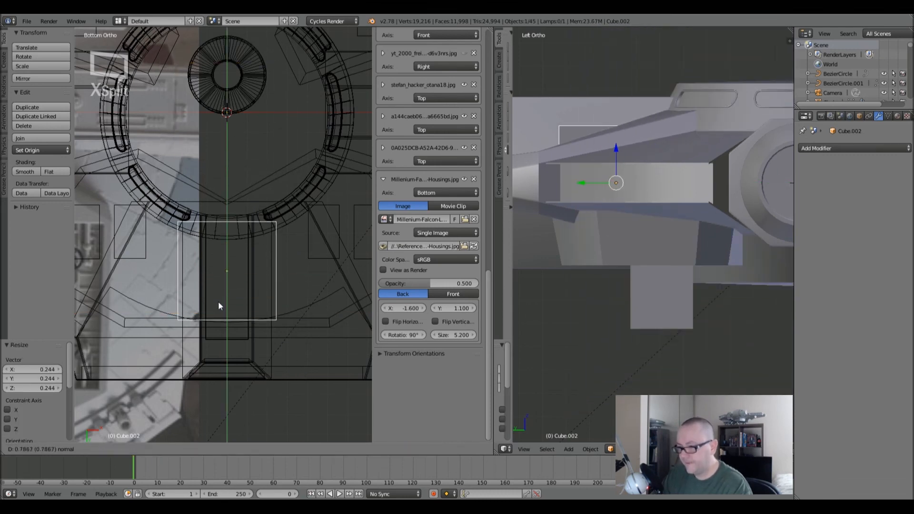
pyautogui.press('z')
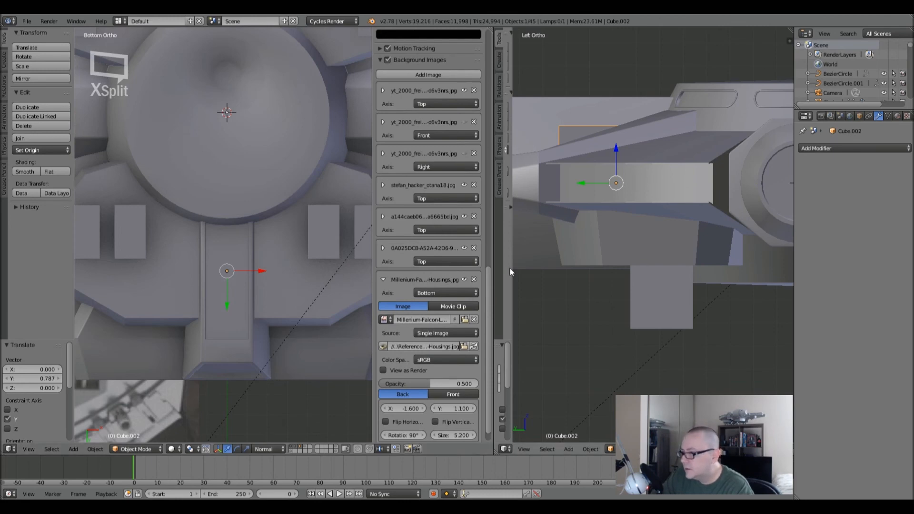
pyautogui.press('g')
pyautogui.press('z')
pyautogui.click(615, 205)
# - Shift the cube -0.090 along Y toward the round center hull section
pyautogui.moveTo(335, 291); pyautogui.dragTo(258, 235, button='middle')
pyautogui.scroll(3, 242, 244)
pyautogui.press('Tab')
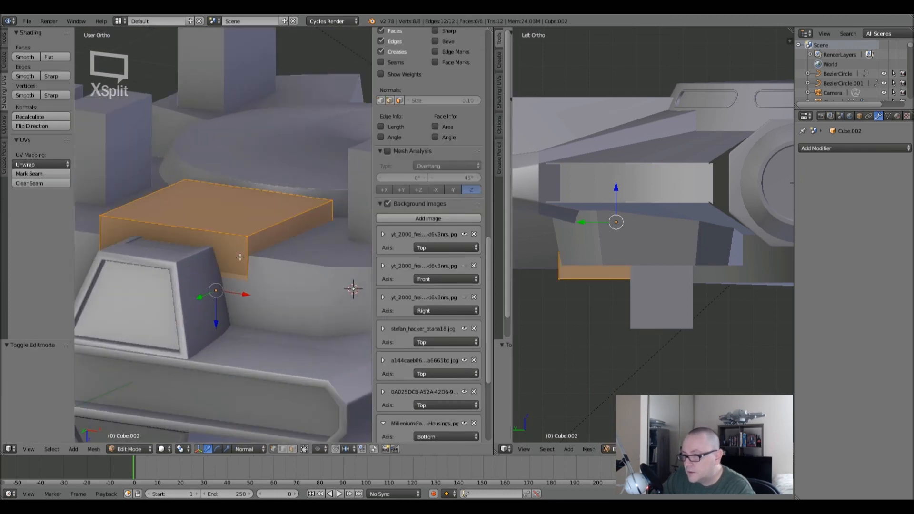
pyautogui.press('Tab')
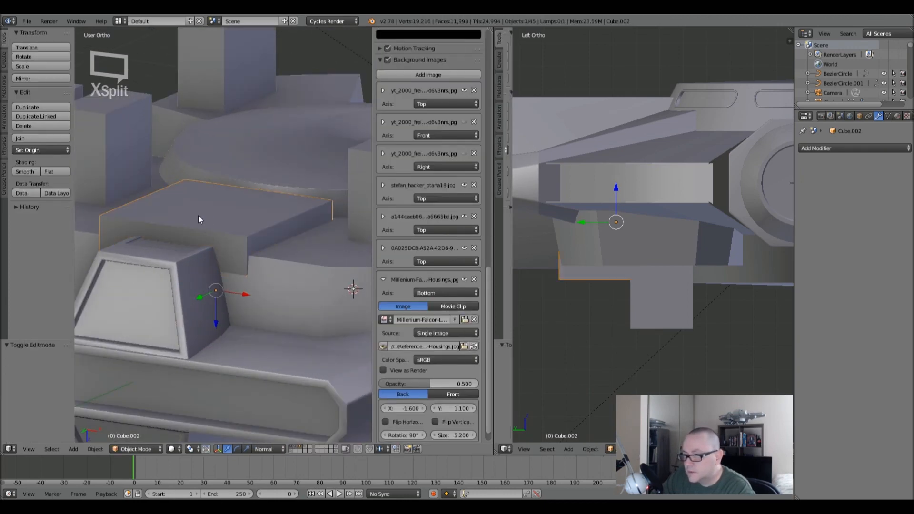
pyautogui.moveTo(207, 228); pyautogui.dragTo(213, 239, button='middle')
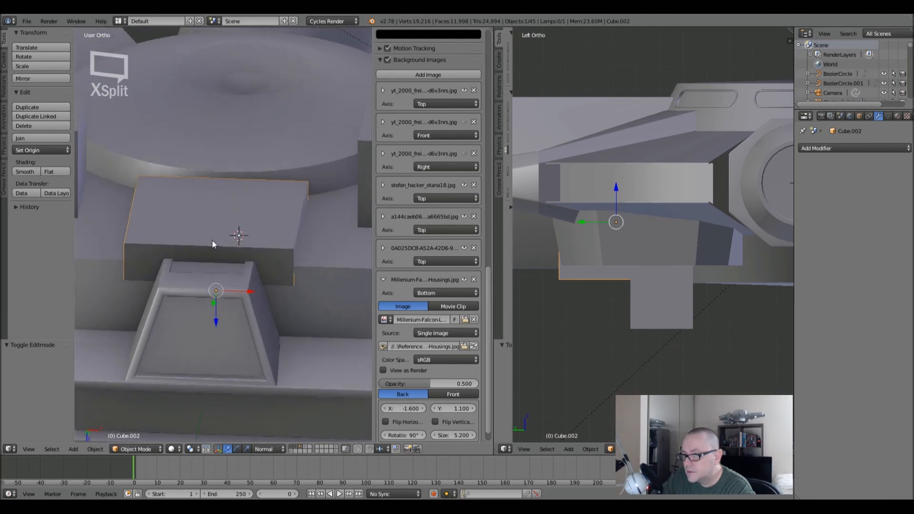
pyautogui.press('g')
pyautogui.press('y')
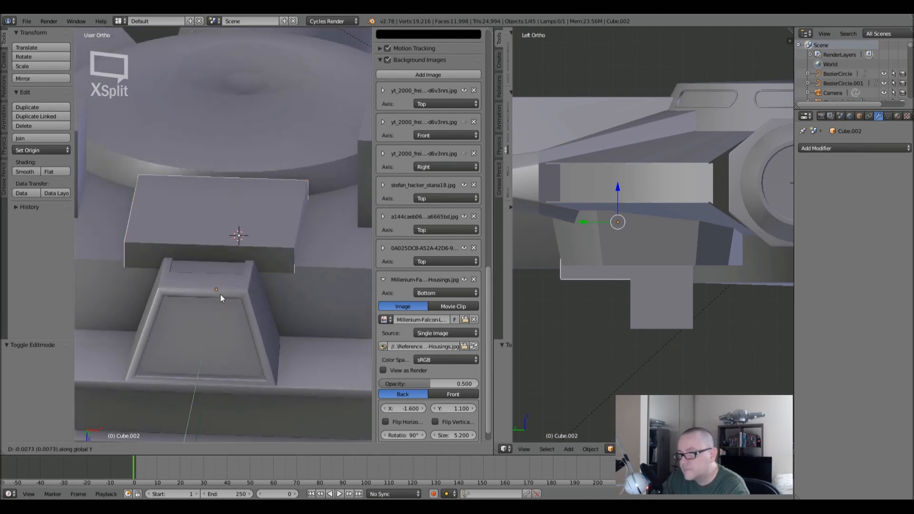
pyautogui.click(223, 283)
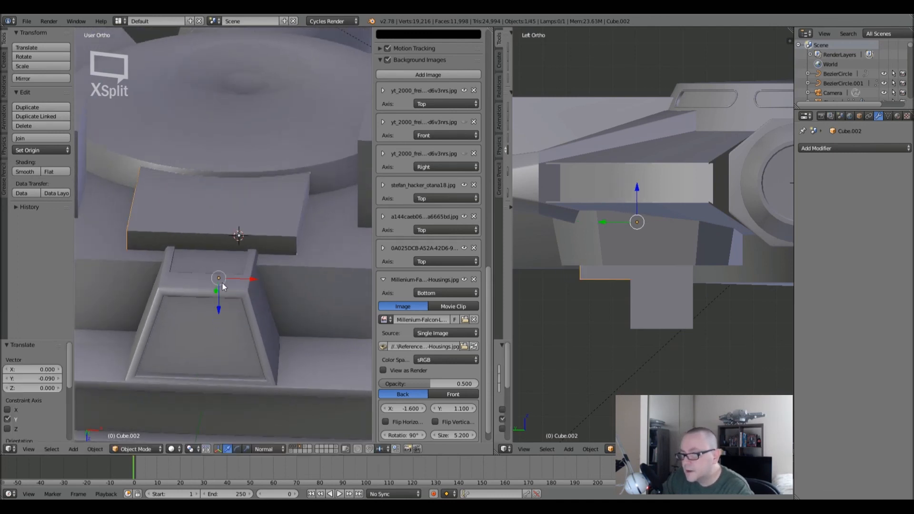
# - Flatten the new cube by moving its face inside the hull -0.410 along the face normal toward the outer face
pyautogui.moveTo(239, 244); pyautogui.dragTo(215, 253, button='middle')
pyautogui.press('Tab')
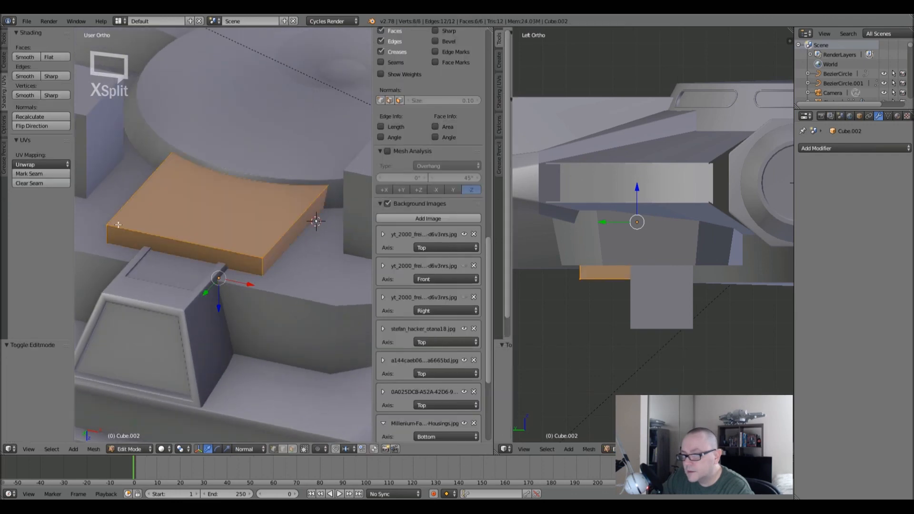
pyautogui.press('z')
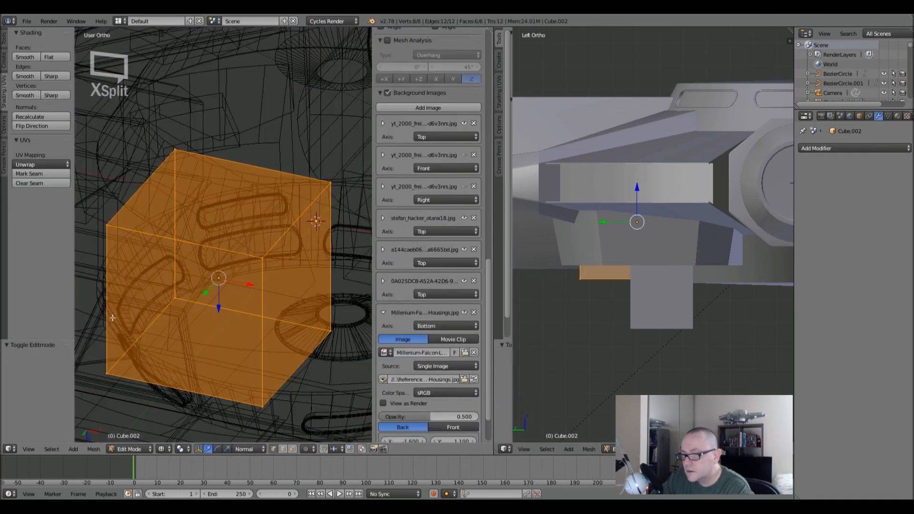
pyautogui.rightClick(120, 377)
pyautogui.keyDown('shift'); pyautogui.rightClick(310, 323); pyautogui.keyUp('shift')
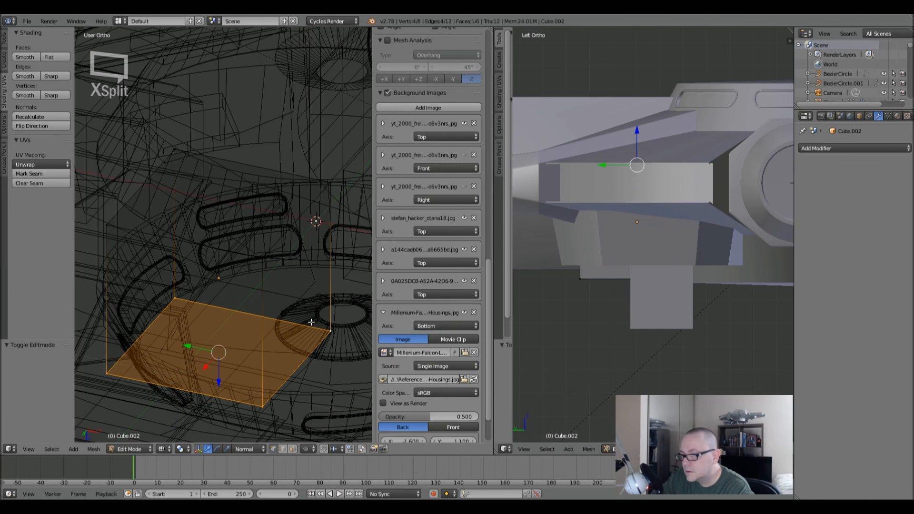
pyautogui.press('z')
pyautogui.moveTo(220, 382); pyautogui.dragTo(226, 268)
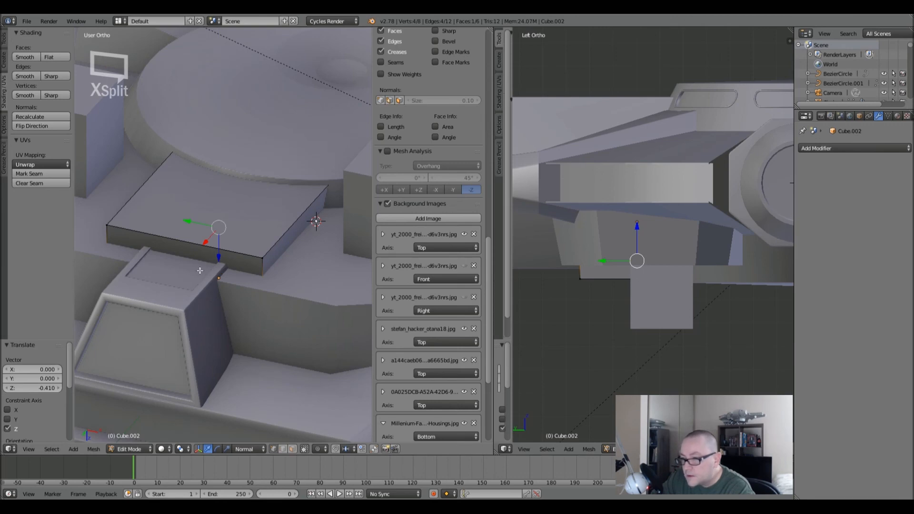
# - Scale the whole block to 0.662 along X to narrow it toward the ramp housing's width
pyautogui.moveTo(199, 270); pyautogui.dragTo(215, 271, button='middle')
pyautogui.press('a')
pyautogui.press('s')
pyautogui.press('x')
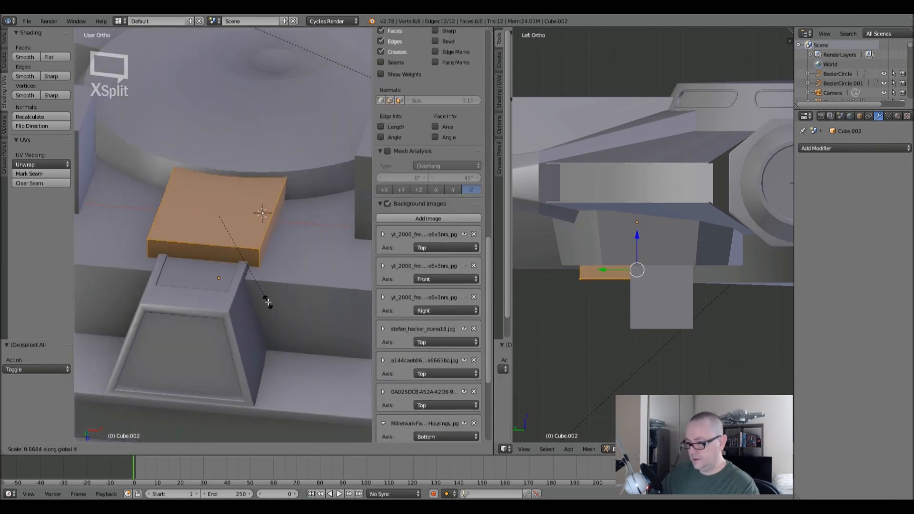
pyautogui.click(266, 301)
# - Extend the block's rear end face 0.036 along its normal toward the recessed ramp housing
pyautogui.moveTo(245, 289); pyautogui.dragTo(245, 323, button='middle')
pyautogui.press('z')
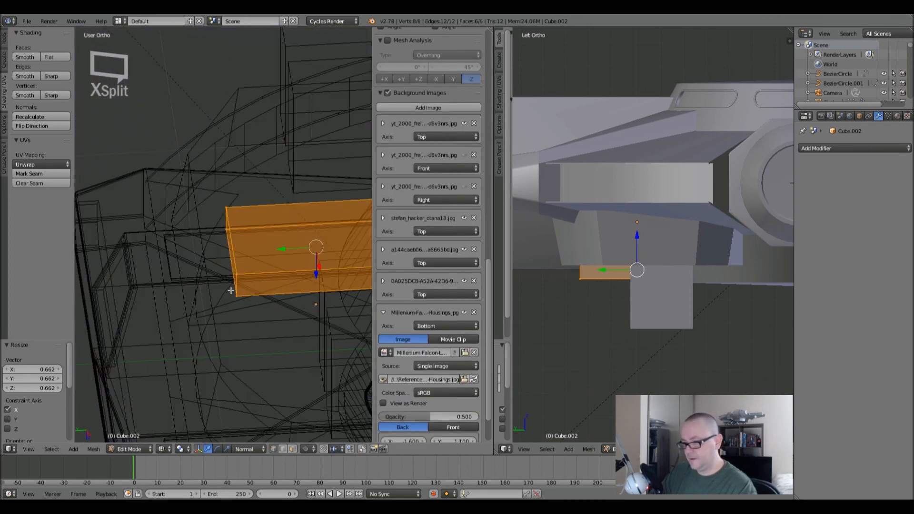
pyautogui.rightClick(234, 291)
pyautogui.keyDown('shift'); pyautogui.rightClick(227, 209); pyautogui.keyUp('shift')
pyautogui.keyDown('shift'); pyautogui.rightClick(238, 277); pyautogui.keyUp('shift')
pyautogui.press('z')
pyautogui.moveTo(193, 256); pyautogui.dragTo(183, 256)
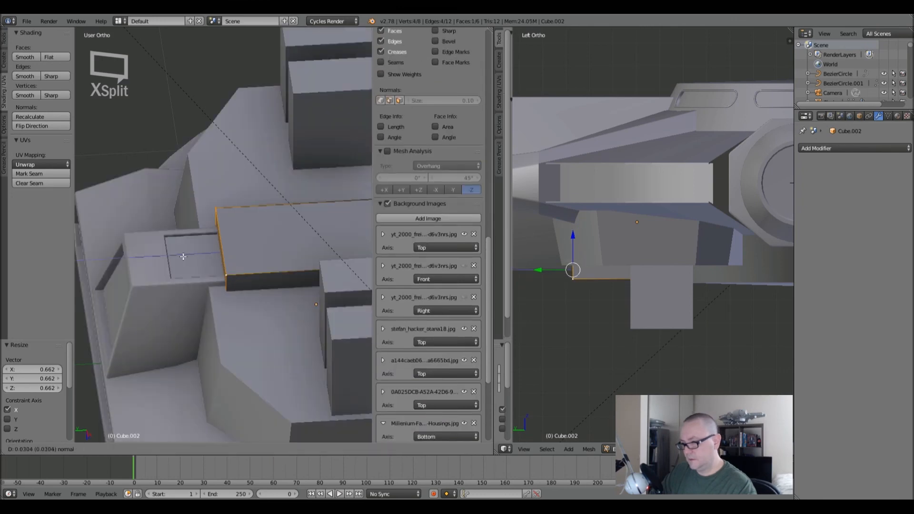
pyautogui.click(183, 256)
pyautogui.keyDown('shift'); pyautogui.moveTo(282, 278); pyautogui.dragTo(242, 285, button='middle'); pyautogui.keyUp('shift')
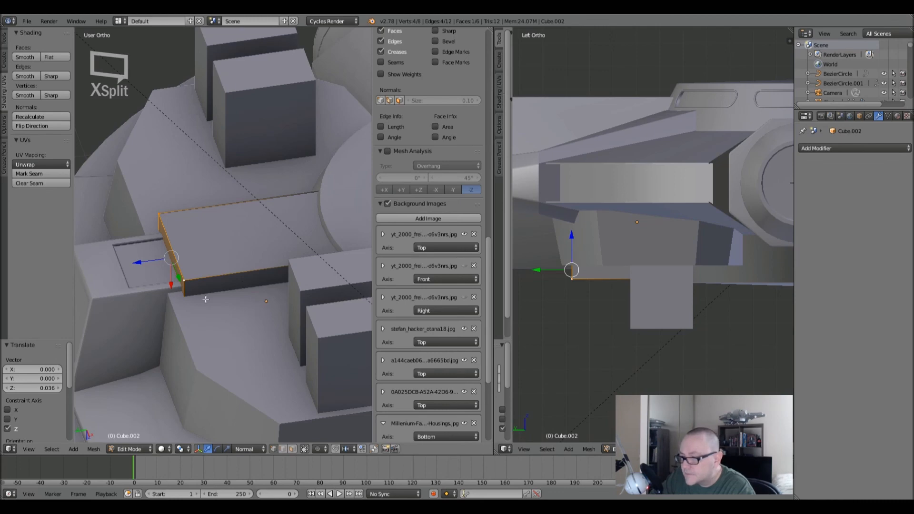
# - Taper the central block by scaling its outer face to 0.827 and again to 0.914, and leave mesh editing
pyautogui.rightClick(259, 235)
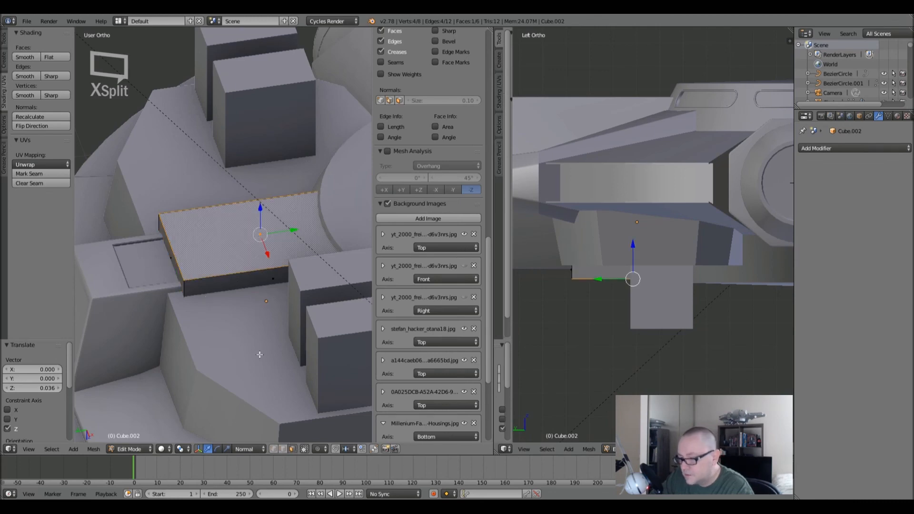
pyautogui.press('s')
pyautogui.click(281, 330)
pyautogui.moveTo(281, 331); pyautogui.dragTo(269, 301, button='middle')
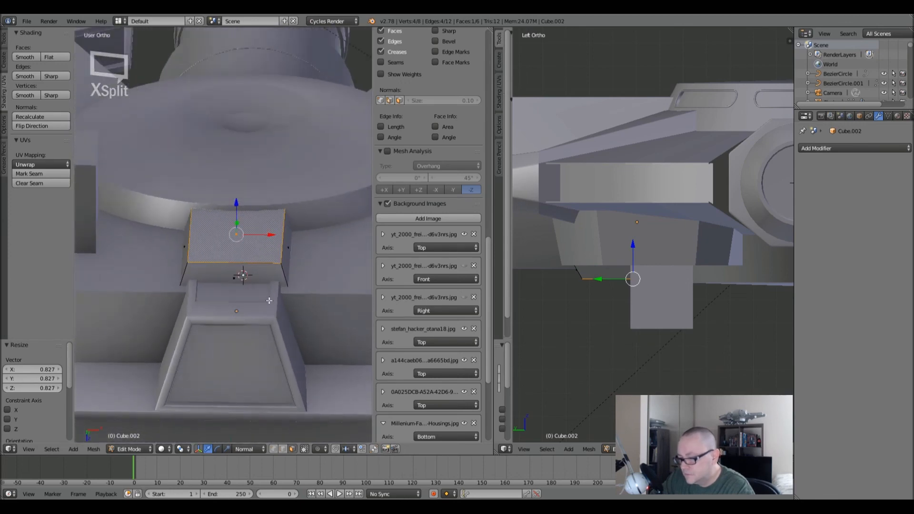
pyautogui.press('s')
pyautogui.click(313, 312)
pyautogui.scroll(-6, 313, 311)
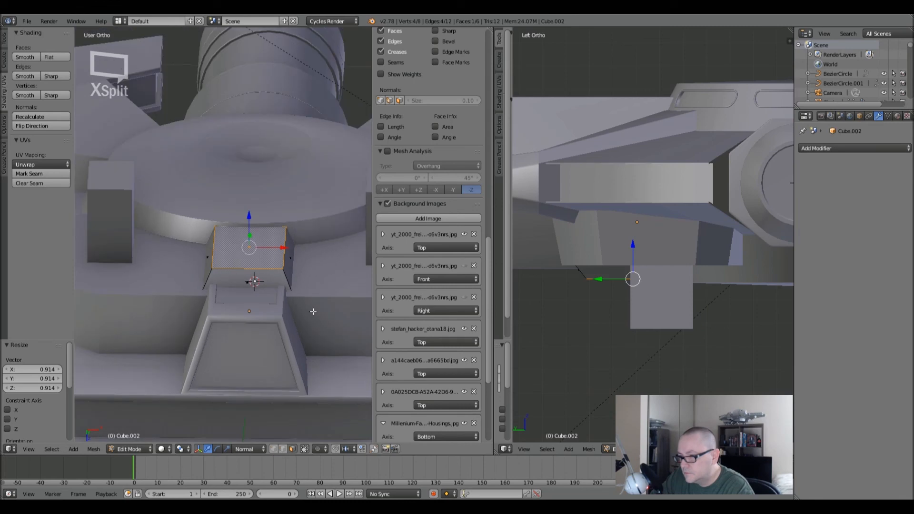
pyautogui.moveTo(313, 312); pyautogui.dragTo(275, 340, button='middle')
pyautogui.press('Tab')
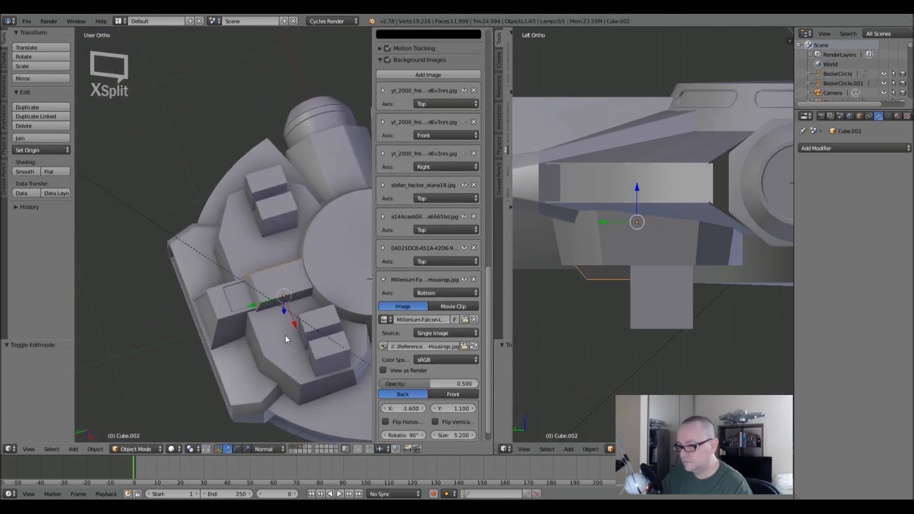
pyautogui.moveTo(266, 284); pyautogui.dragTo(78, 354, button='middle')
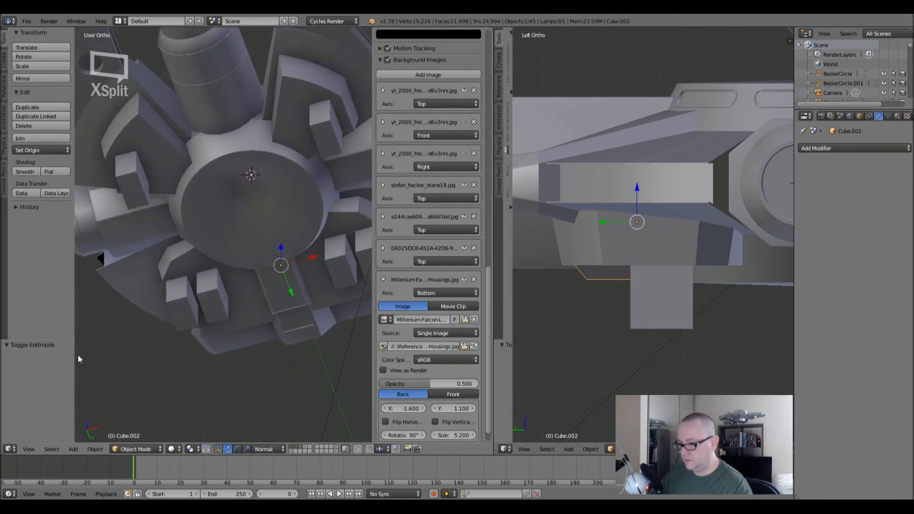
pyautogui.scroll(8, 347, 288)
pyautogui.rightClick(301, 289)
pyautogui.press('Tab')
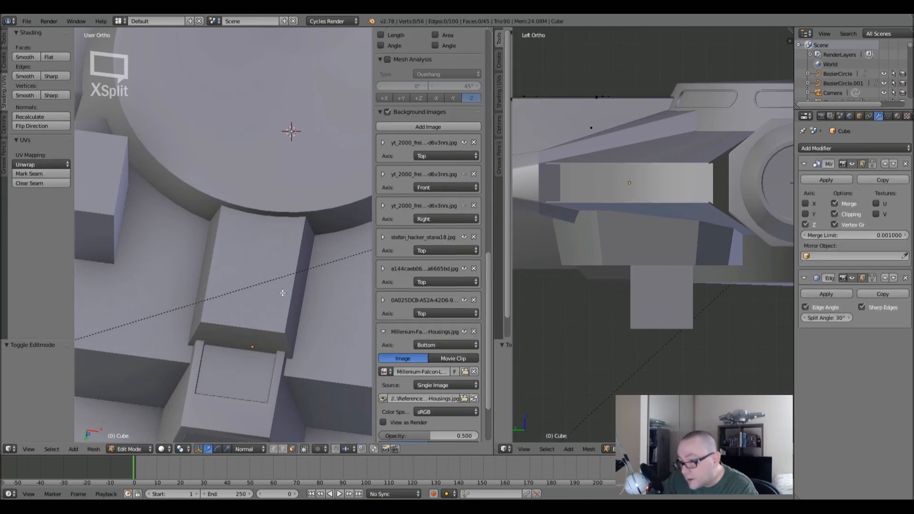
pyautogui.keyDown('shift'); pyautogui.moveTo(279, 314); pyautogui.dragTo(260, 353, button='middle'); pyautogui.keyUp('shift')
pyautogui.press('Tab')
# - Scale up the central block's end face at the round hull section so the block widens toward it, and finish mesh editing
pyautogui.rightClick(271, 266)
pyautogui.press('Tab')
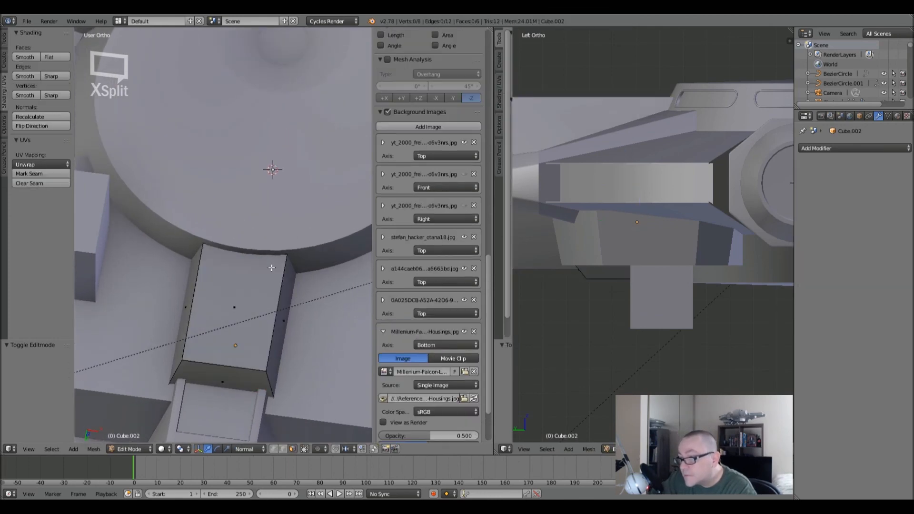
pyautogui.press('z')
pyautogui.rightClick(267, 265)
pyautogui.press('z')
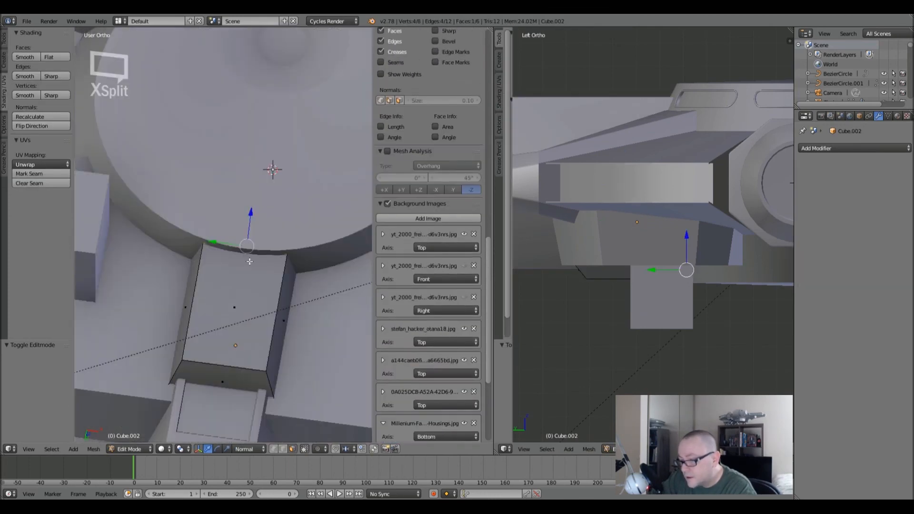
pyautogui.press('s')
pyautogui.rightClick(267, 281)
pyautogui.press('a')
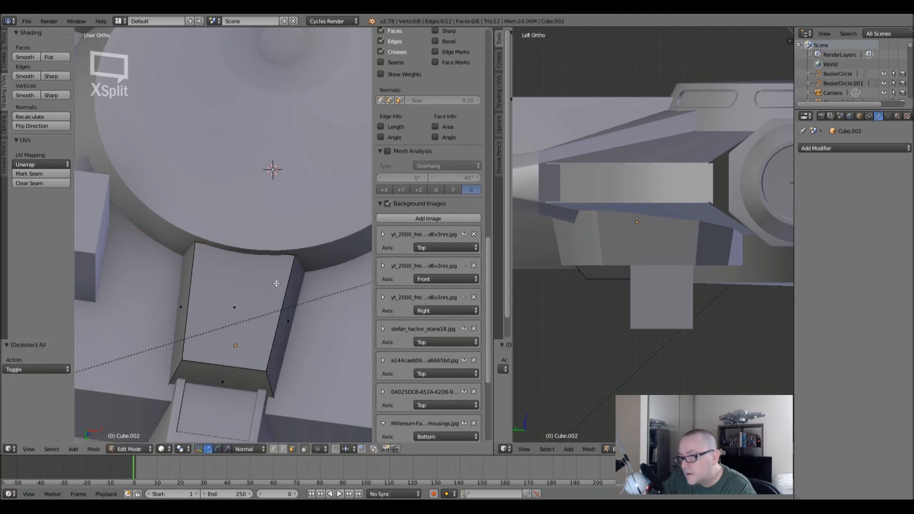
pyautogui.scroll(-6, 276, 283)
pyautogui.press('Tab')
pyautogui.moveTo(275, 303); pyautogui.dragTo(252, 276, button='middle')
pyautogui.press('a')
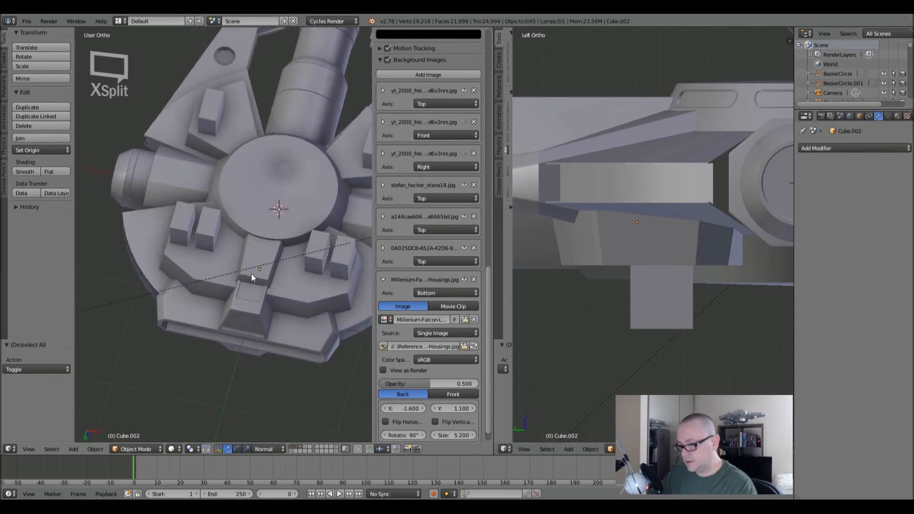
# - Examine the joint between the central block and the recessed ramp housing, and the rear underside as a whole
pyautogui.scroll(6, 253, 276)
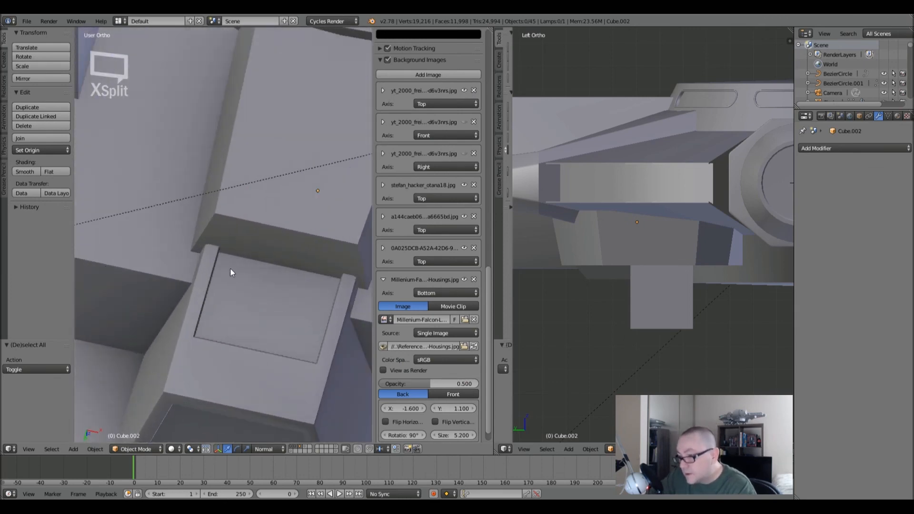
pyautogui.scroll(-5, 301, 302)
pyautogui.moveTo(314, 299); pyautogui.dragTo(238, 156, button='middle')
pyautogui.rightClick(226, 72)
pyautogui.moveTo(226, 72); pyautogui.dragTo(253, 187, button='middle')
pyautogui.scroll(-4, 253, 187)
pyautogui.press('a')
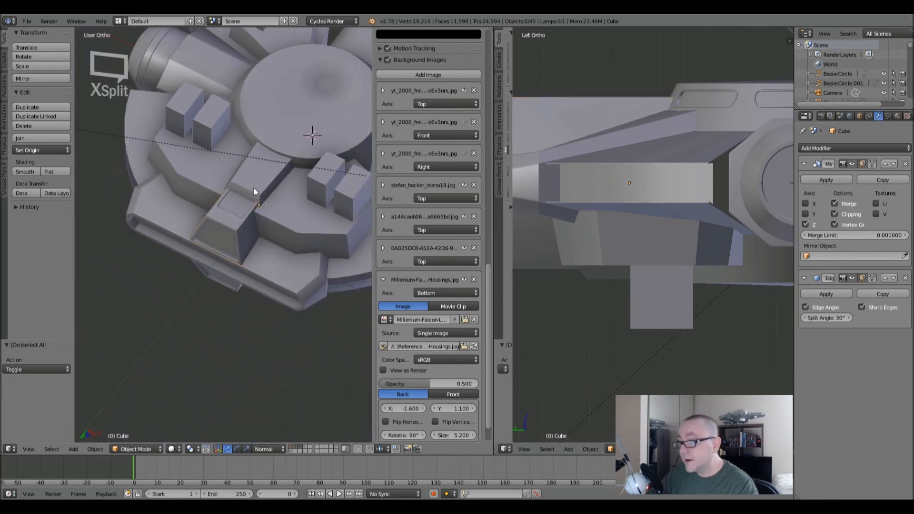
pyautogui.keyDown('shift'); pyautogui.moveTo(236, 224); pyautogui.dragTo(224, 231, button='middle'); pyautogui.keyUp('shift')
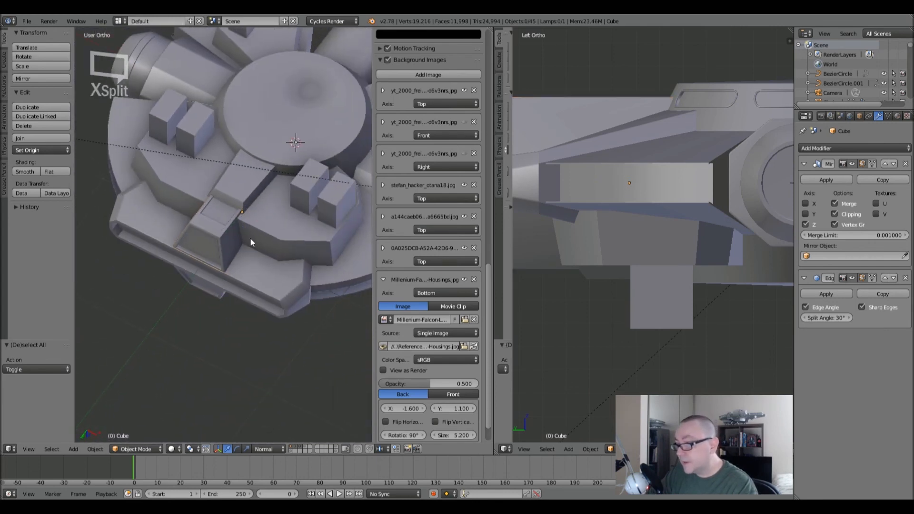
# - In the bottom view, nudge the front landing gear boxes slightly along X and Y within their housings
pyautogui.rightClick(196, 102)
pyautogui.press('ctrl+KP_7')
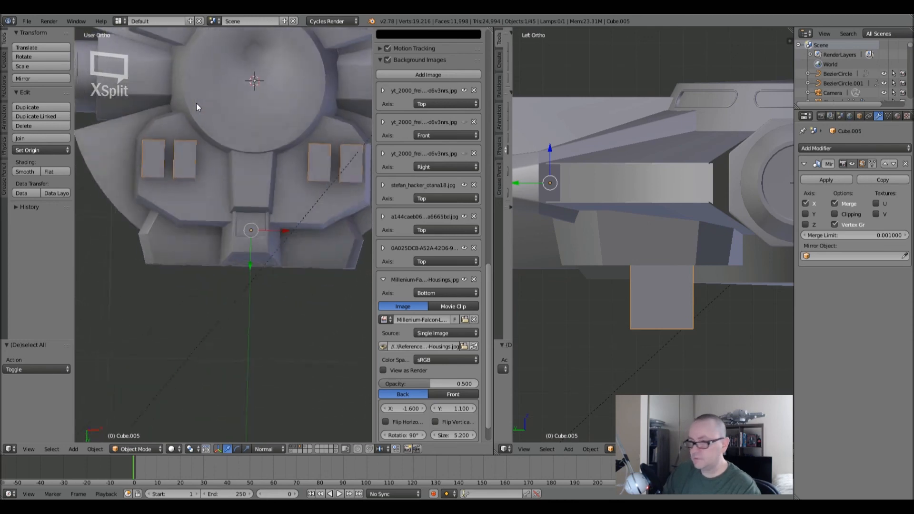
pyautogui.keyDown('shift'); pyautogui.moveTo(215, 145); pyautogui.dragTo(188, 301, button='middle'); pyautogui.keyUp('shift')
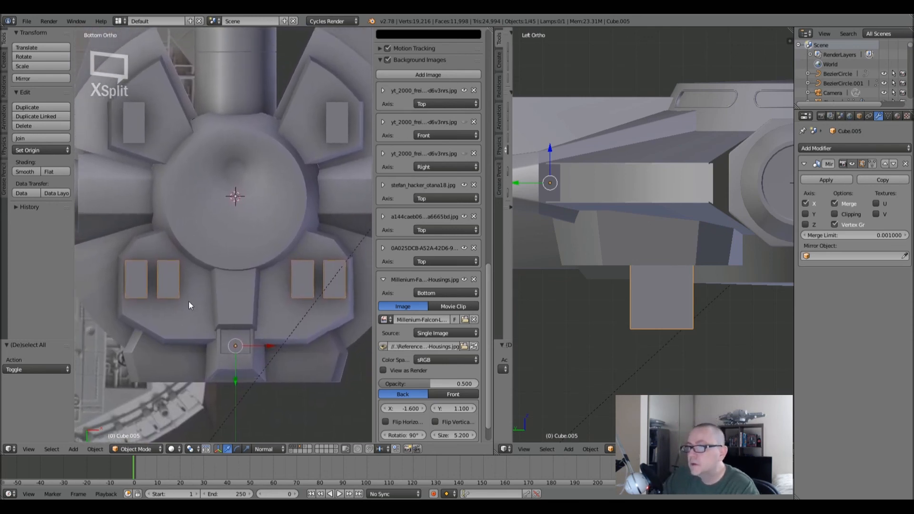
pyautogui.rightClick(141, 121)
pyautogui.press('Tab')
pyautogui.scroll(-3, 148, 127)
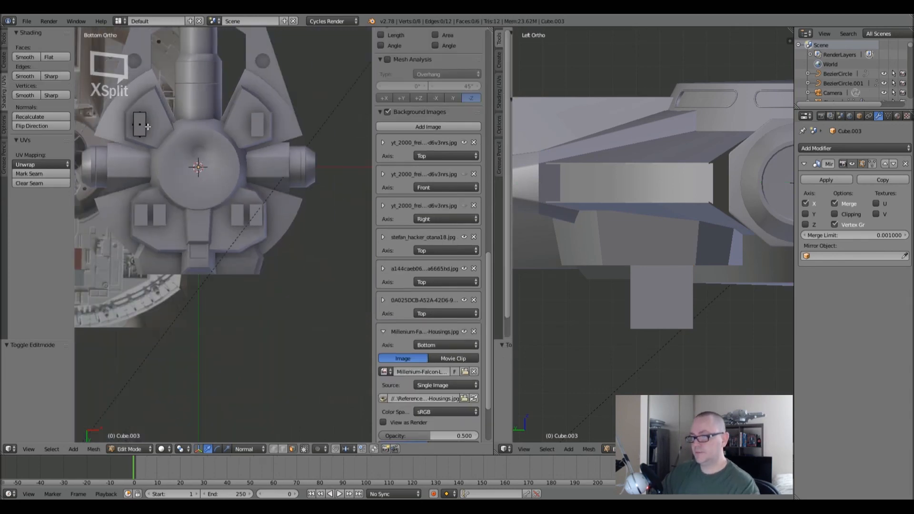
pyautogui.keyDown('shift'); pyautogui.moveTo(148, 127); pyautogui.dragTo(175, 158, button='middle'); pyautogui.keyUp('shift')
pyautogui.press('a')
pyautogui.press('g')
pyautogui.press('x')
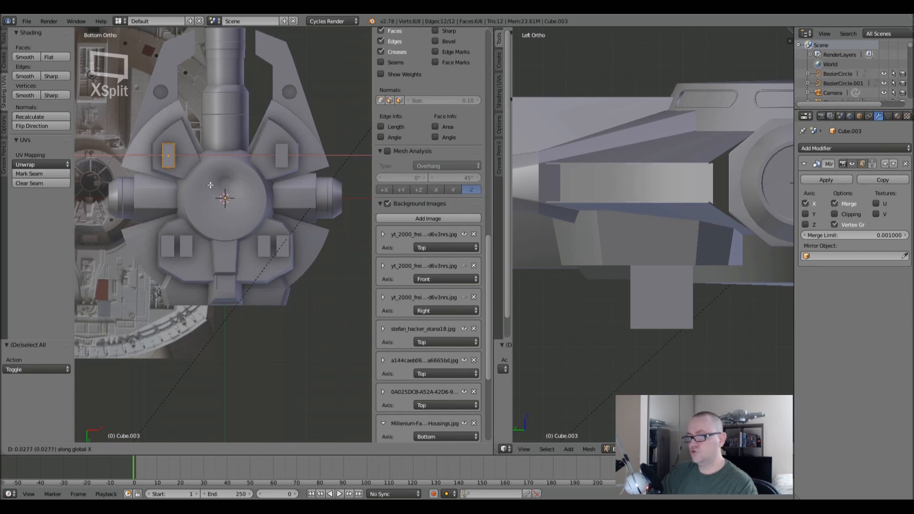
pyautogui.click(210, 184)
pyautogui.moveTo(171, 190); pyautogui.dragTo(169, 166)
pyautogui.keyDown('shift'); pyautogui.moveTo(214, 204); pyautogui.dragTo(215, 177, button='middle'); pyautogui.keyUp('shift')
pyautogui.press('Tab')
# - Select the whole inner box of the rear landing gear pair in mesh editing
pyautogui.rightClick(169, 217)
pyautogui.press('Tab')
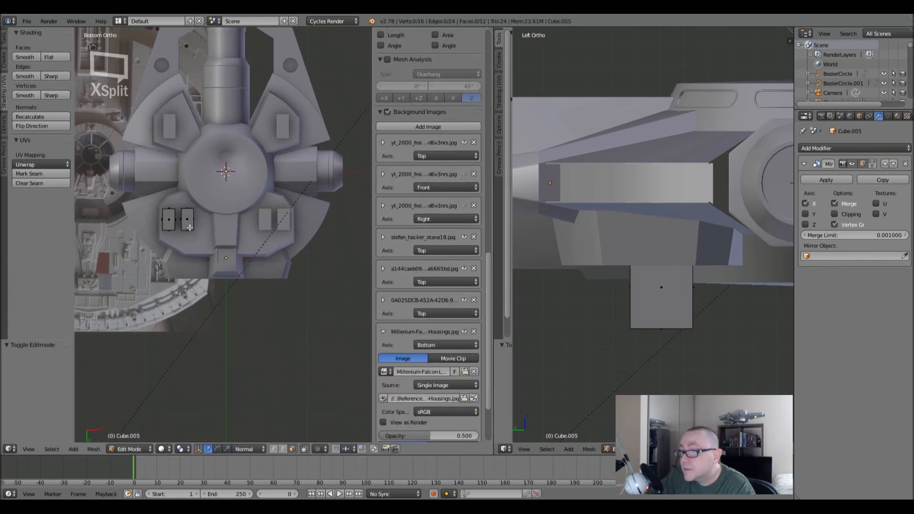
pyautogui.press('l')
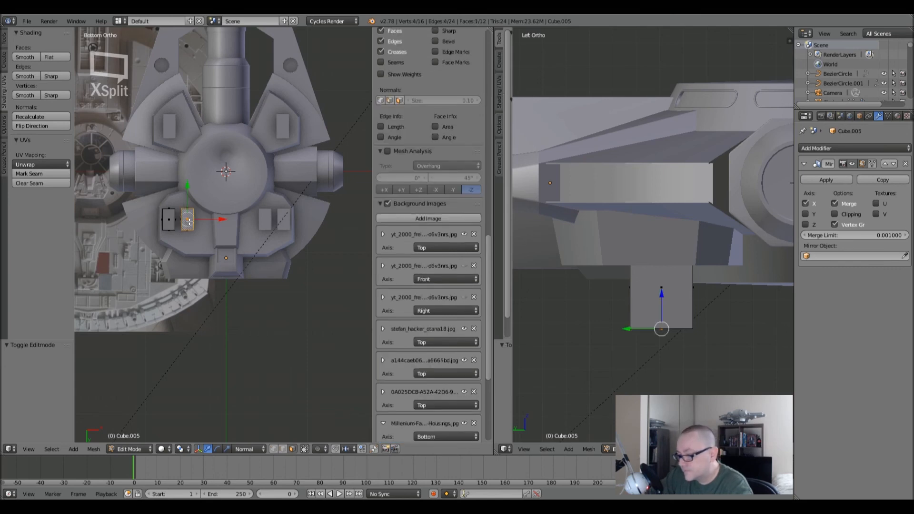
pyautogui.press('g')
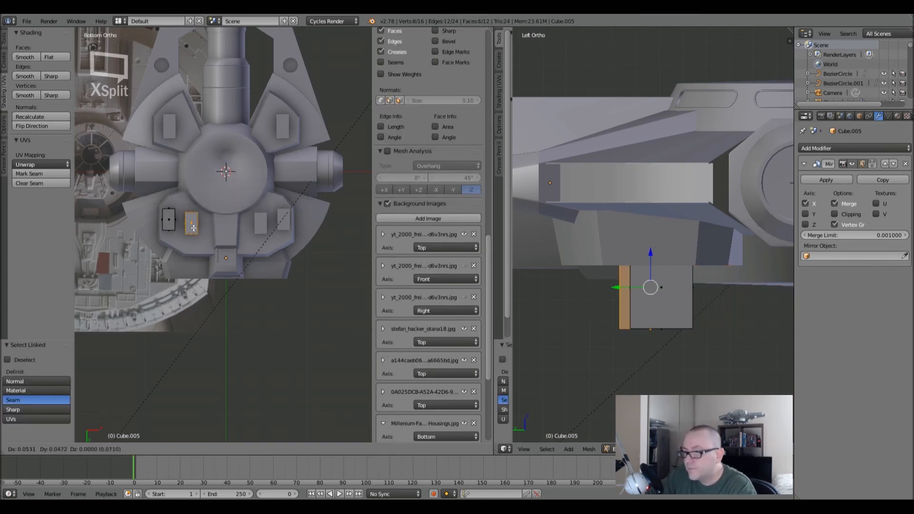
pyautogui.click(189, 225)
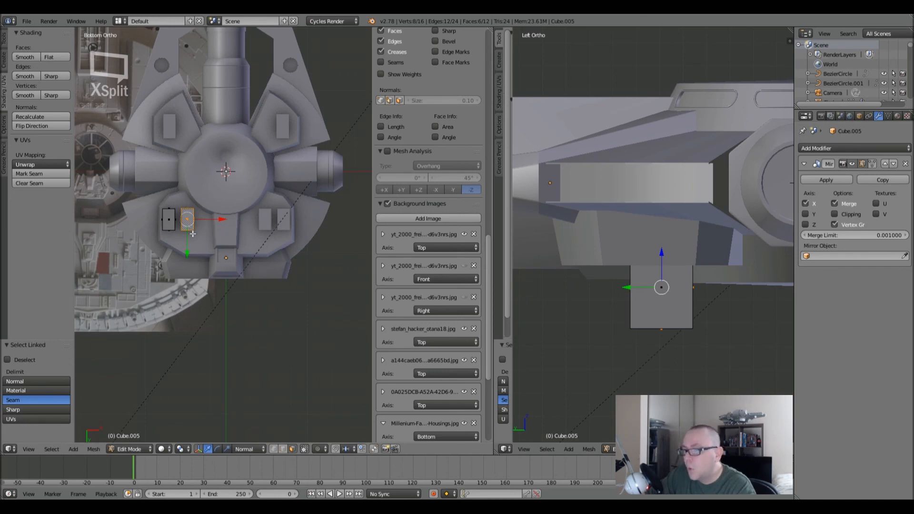
pyautogui.press('g')
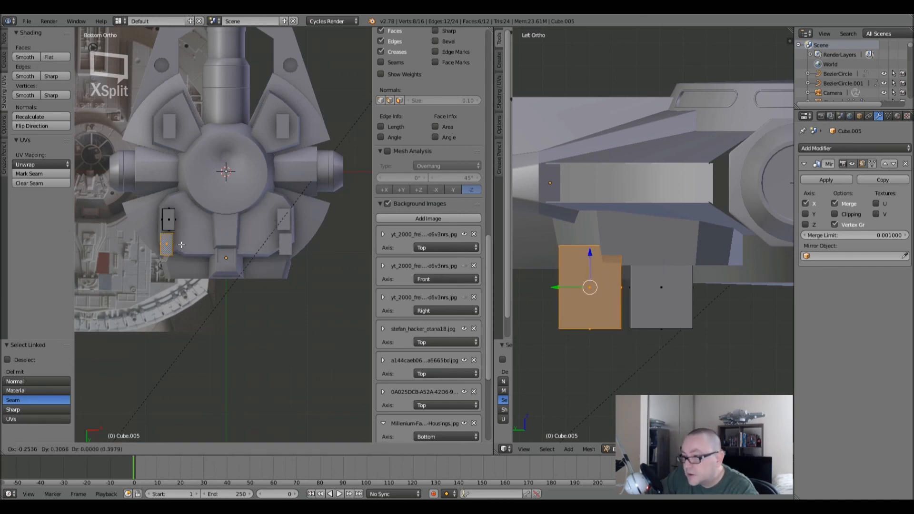
pyautogui.rightClick(183, 246)
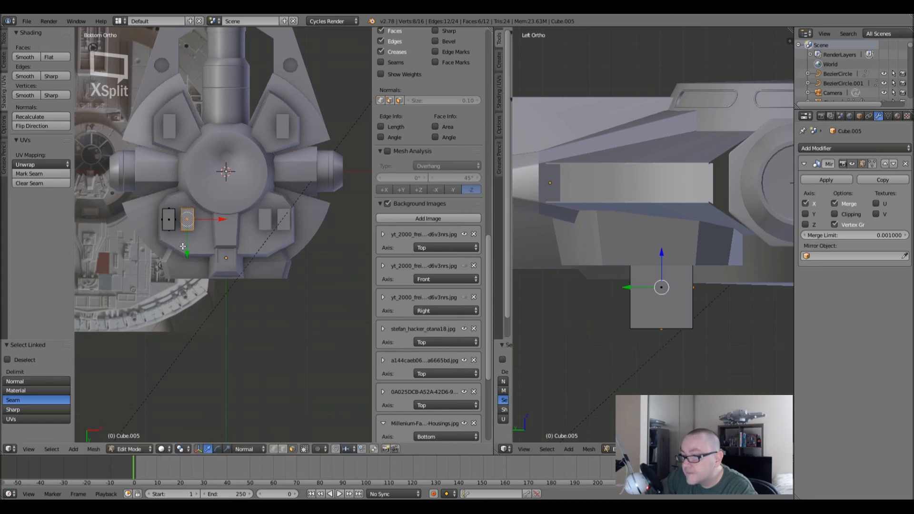
# - Move the inner rear landing gear box -0.227 along X and 0.301 along Y, directly behind the outer box
pyautogui.scroll(6, 183, 243)
pyautogui.press('g')
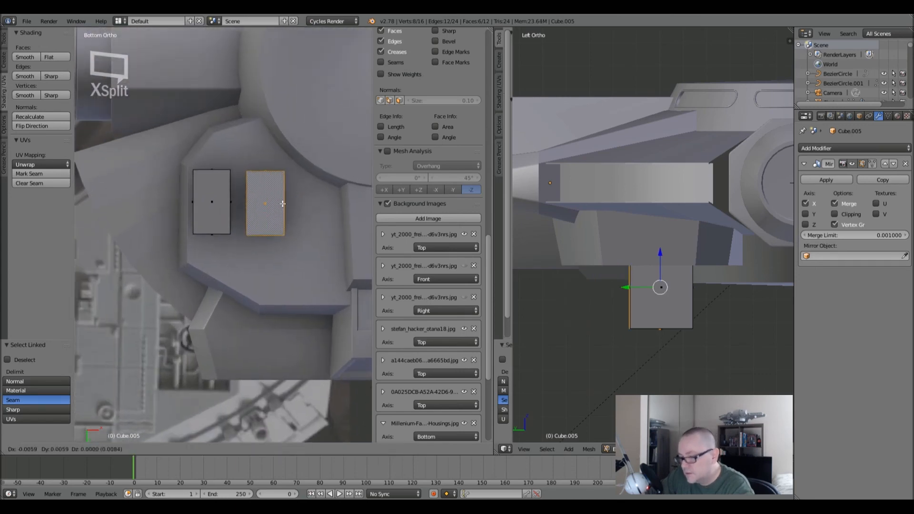
pyautogui.click(237, 245)
# - Move both rear landing gear boxes together slightly toward the ship's rear, and select only the rearmost box
pyautogui.press('l')
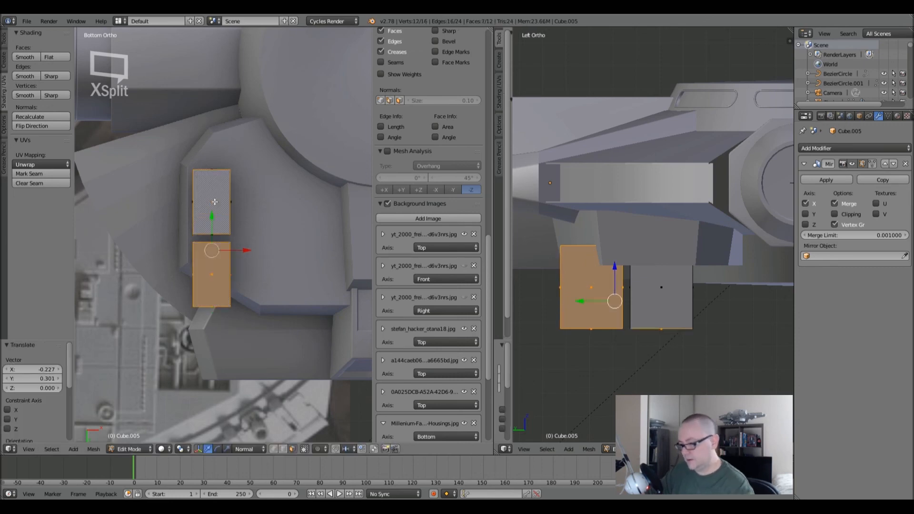
pyautogui.scroll(-3, 216, 253)
pyautogui.keyDown('shift'); pyautogui.moveTo(217, 252); pyautogui.dragTo(180, 278, button='middle'); pyautogui.keyUp('shift')
pyautogui.press('f')
pyautogui.press('g')
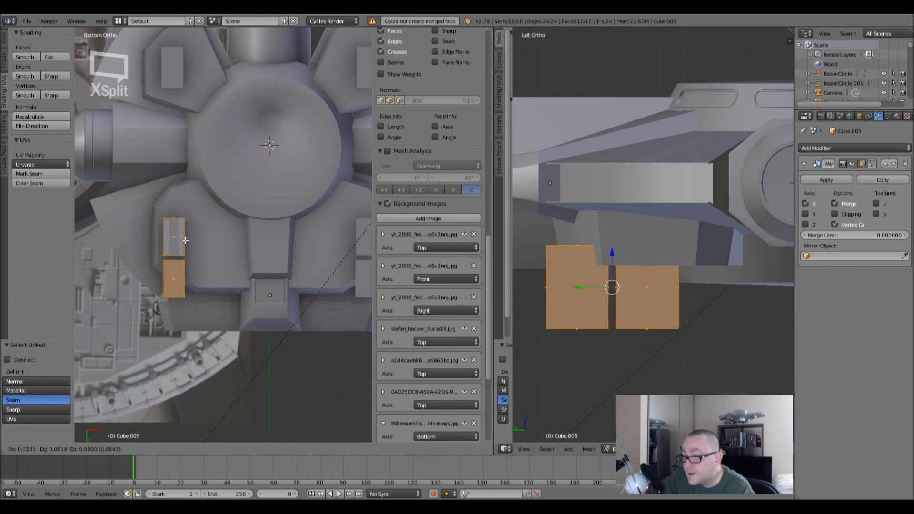
pyautogui.click(185, 244)
pyautogui.rightClick(172, 281)
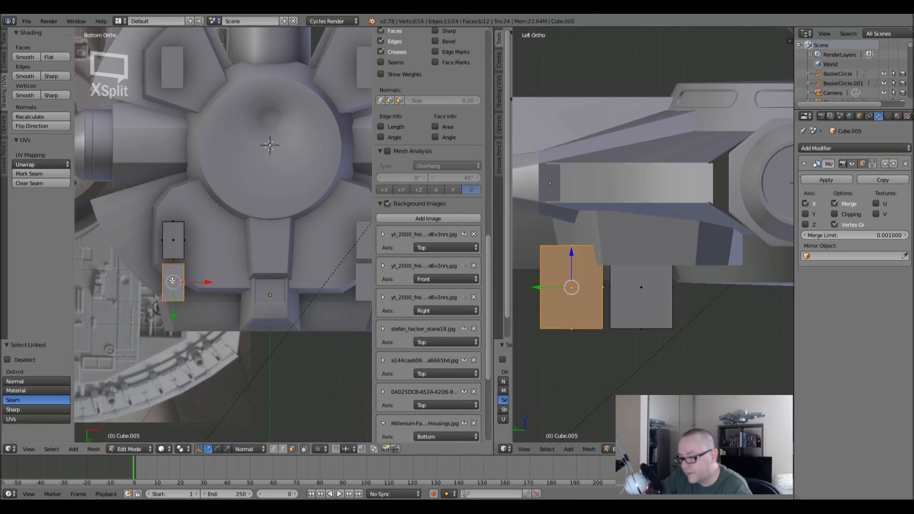
# - Move the selected block on the underside housing by about 0.279 in X and -0.179 in Y, and shift its neighbour slightly toward the central disc
pyautogui.press('g')
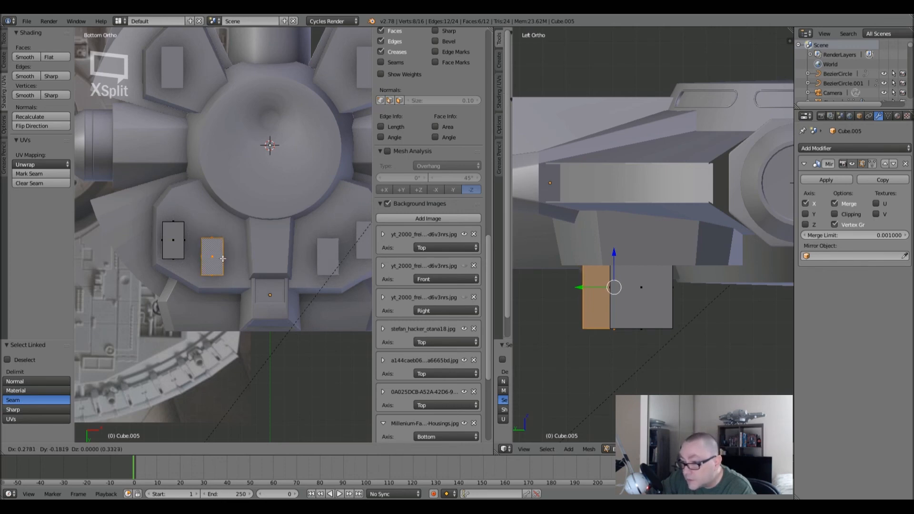
pyautogui.click(223, 262)
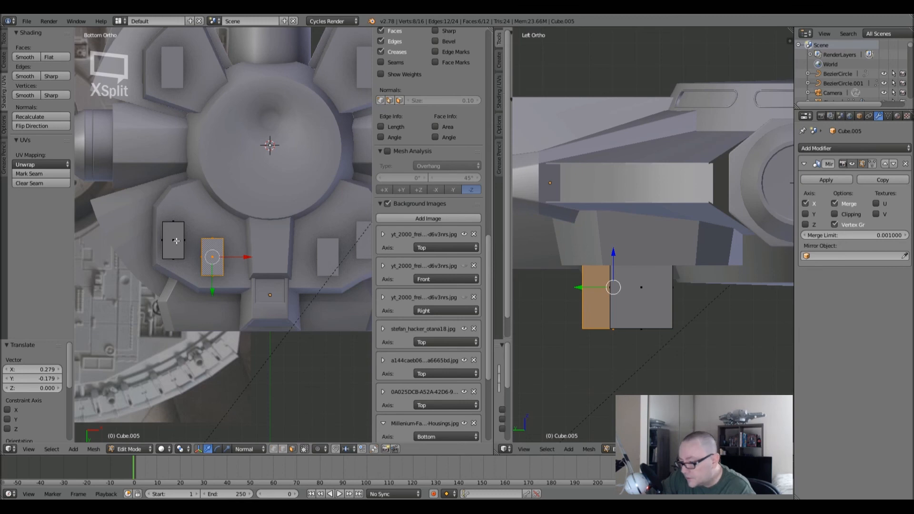
pyautogui.rightClick(177, 241)
pyautogui.press('l')
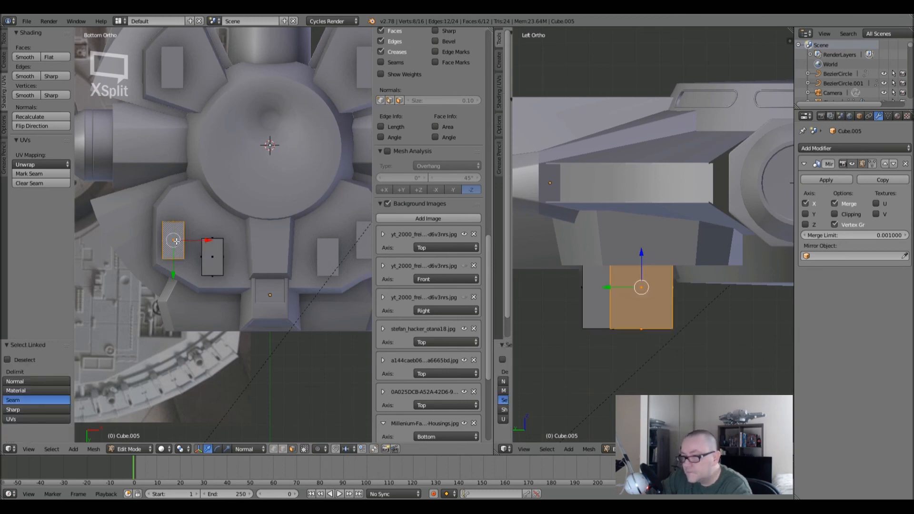
pyautogui.press('g')
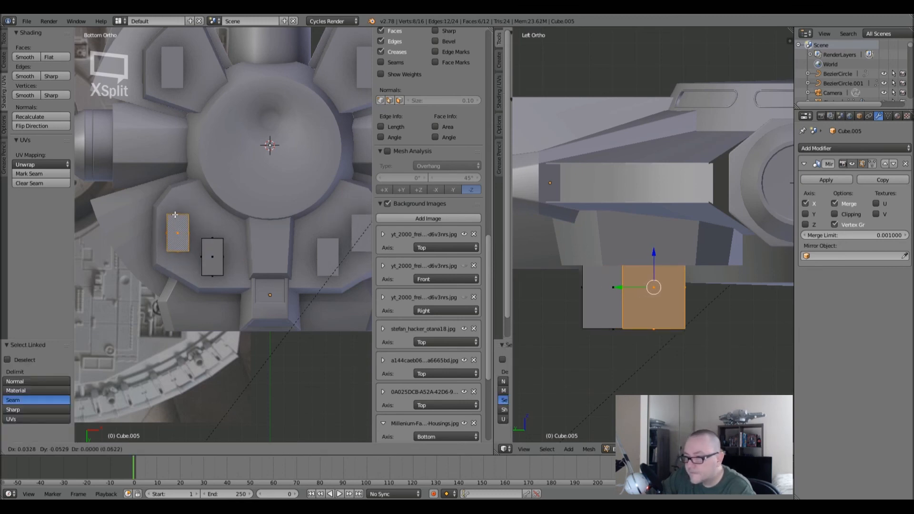
pyautogui.click(175, 183)
pyautogui.press('Tab')
pyautogui.scroll(-4, 179, 206)
pyautogui.press('a')
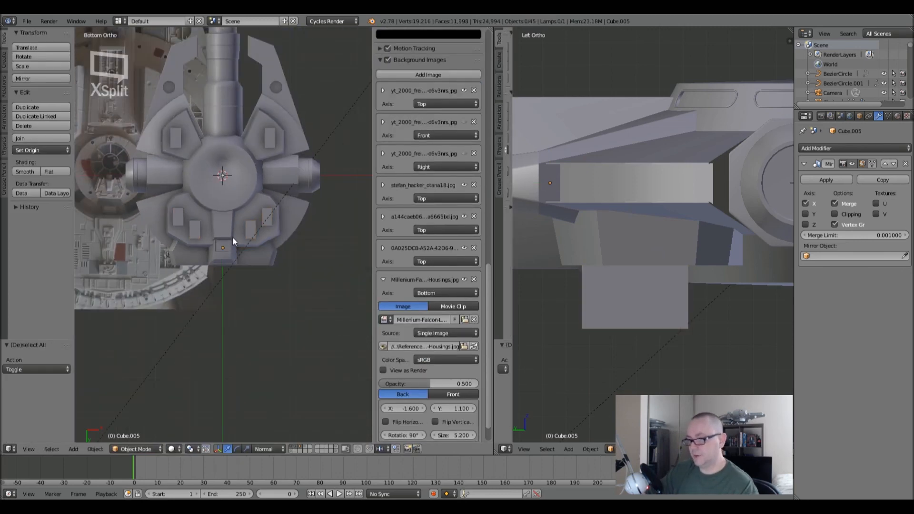
# - Examine the placement of the rectangular blocks on the ship's underside housings from several angles
pyautogui.moveTo(226, 160); pyautogui.dragTo(249, 235, button='middle')
pyautogui.scroll(6, 205, 215)
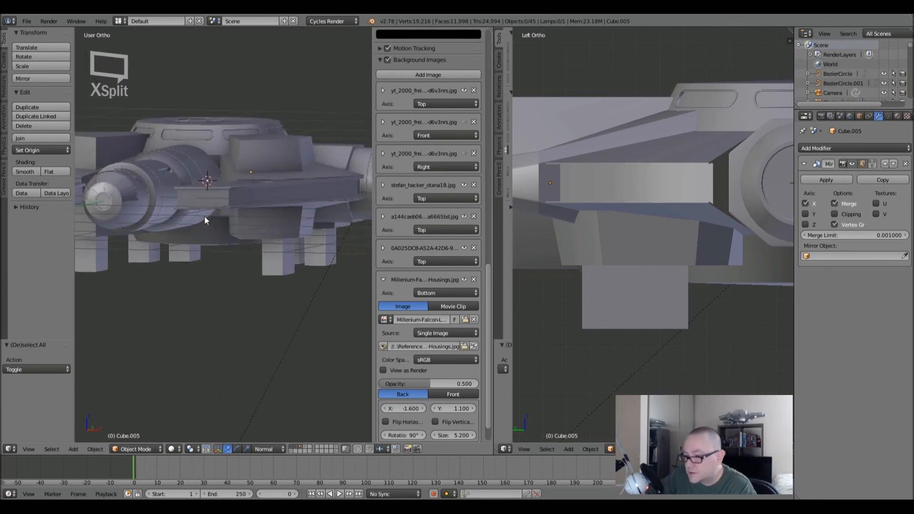
pyautogui.moveTo(228, 202); pyautogui.dragTo(244, 259, button='middle')
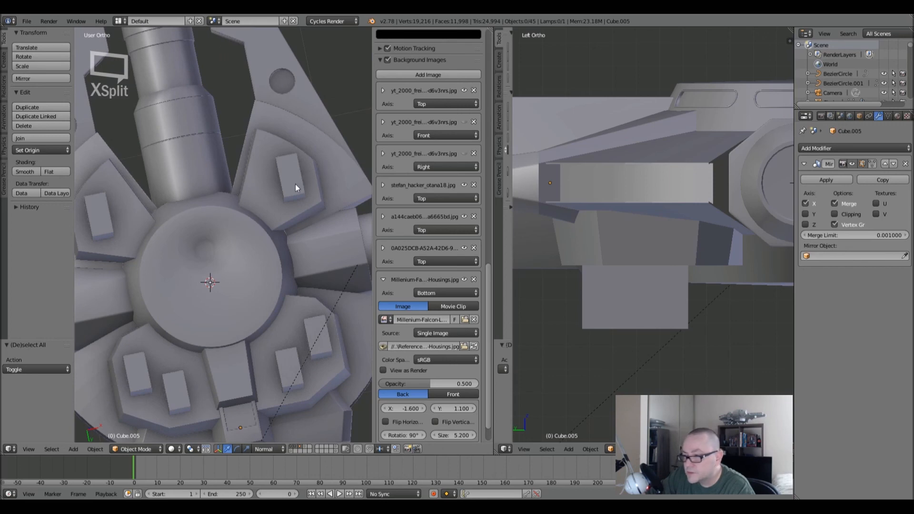
pyautogui.keyDown('shift'); pyautogui.moveTo(271, 199); pyautogui.dragTo(286, 183, button='middle'); pyautogui.keyUp('shift')
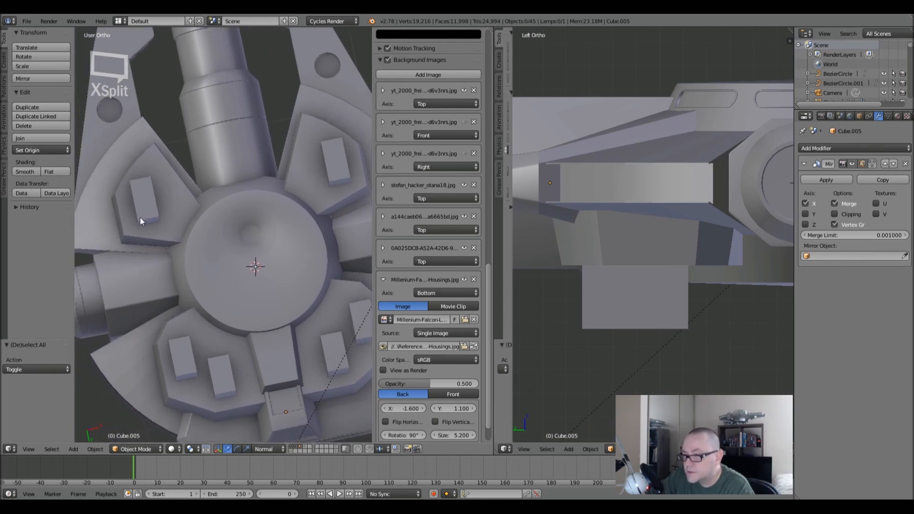
pyautogui.keyDown('shift'); pyautogui.scroll(-3, 219, 261); pyautogui.keyUp('shift')
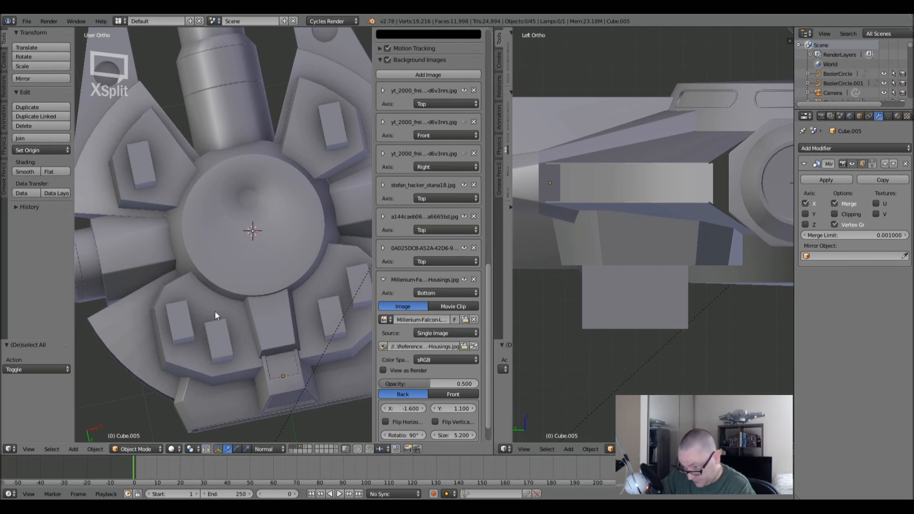
pyautogui.keyDown('shift'); pyautogui.scroll(-2, 233, 342); pyautogui.keyUp('shift')
pyautogui.moveTo(230, 326); pyautogui.dragTo(225, 242, button='middle')
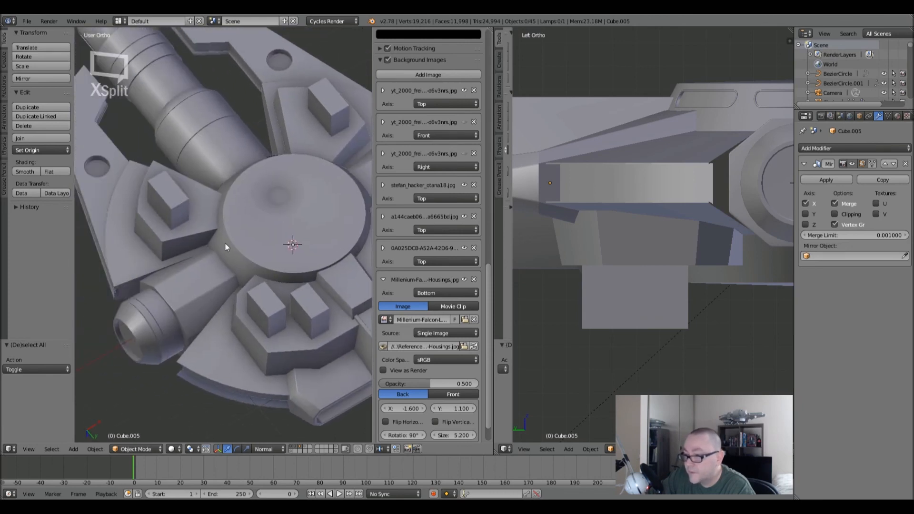
# - Move the mirrored wedge-shaped housings beside the long cylinder to layer 2 and display layers 1 and 2 together
pyautogui.rightClick(168, 241)
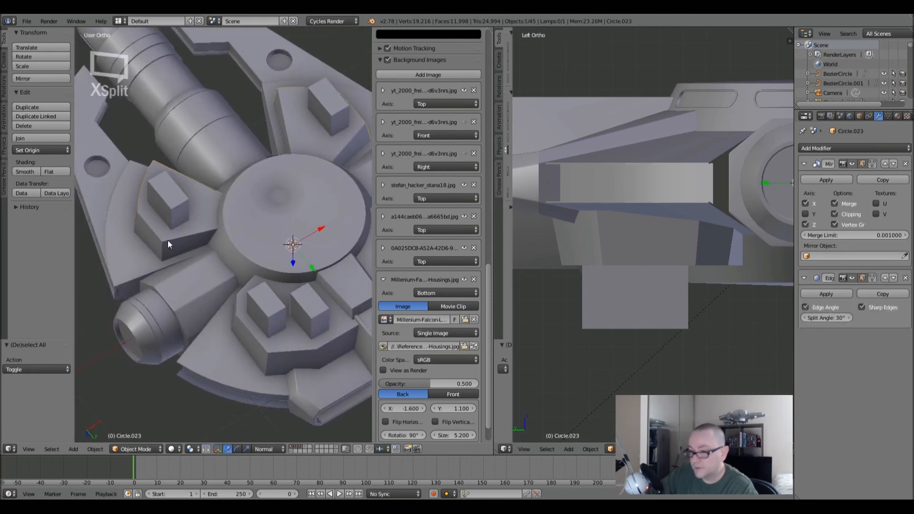
pyautogui.press('m')
pyautogui.press('2')
pyautogui.press('2')
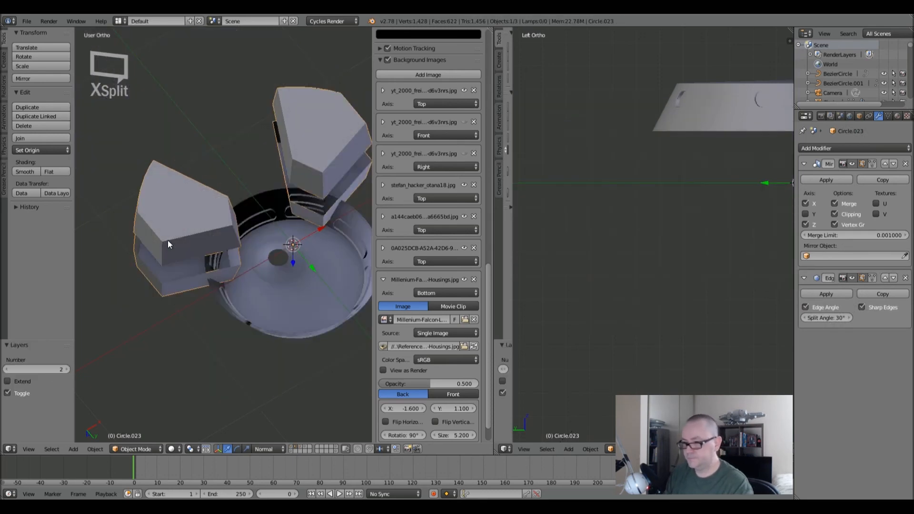
pyautogui.hotkey('shift', '1')
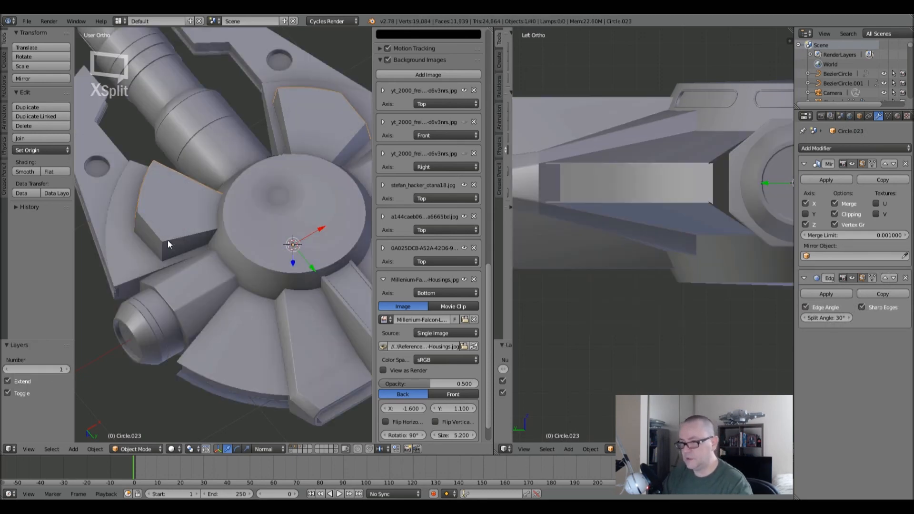
pyautogui.keyDown('shift'); pyautogui.scroll(2, 167, 241); pyautogui.keyUp('shift')
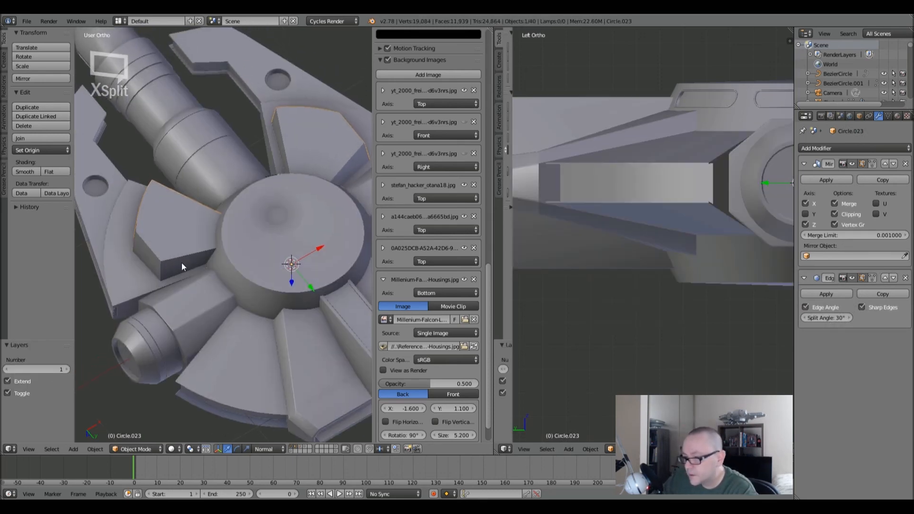
# - Move the wide polygonal housing beneath the paired blocks to layer 2, and display layers 1 and 2 together
pyautogui.click(301, 448)
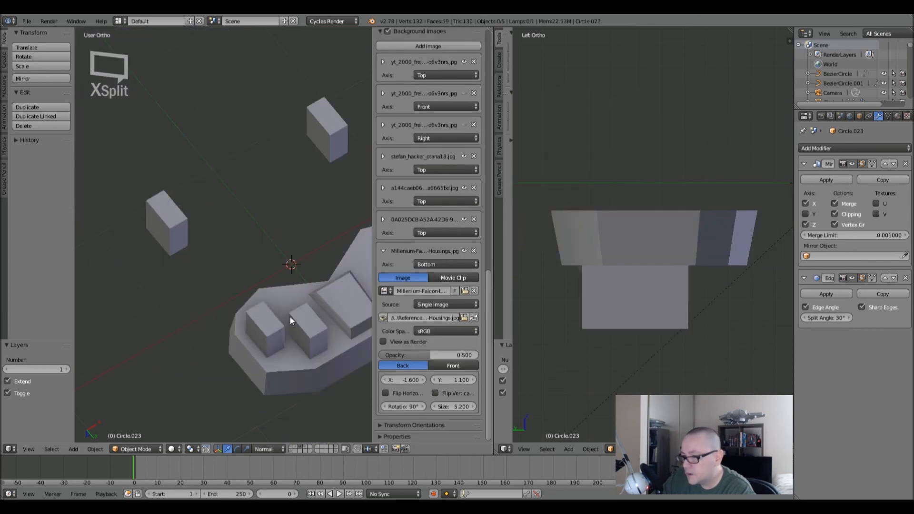
pyautogui.press('m')
pyautogui.press('2')
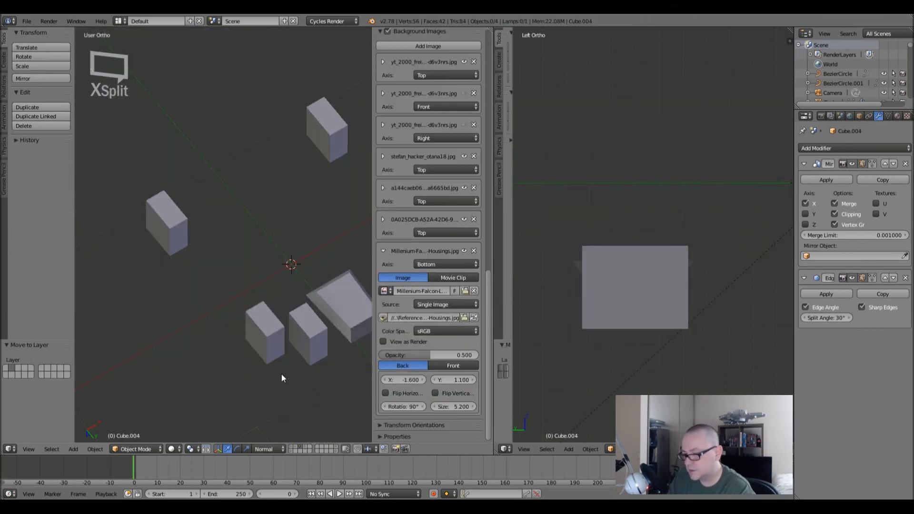
pyautogui.hotkey('shift', '1')
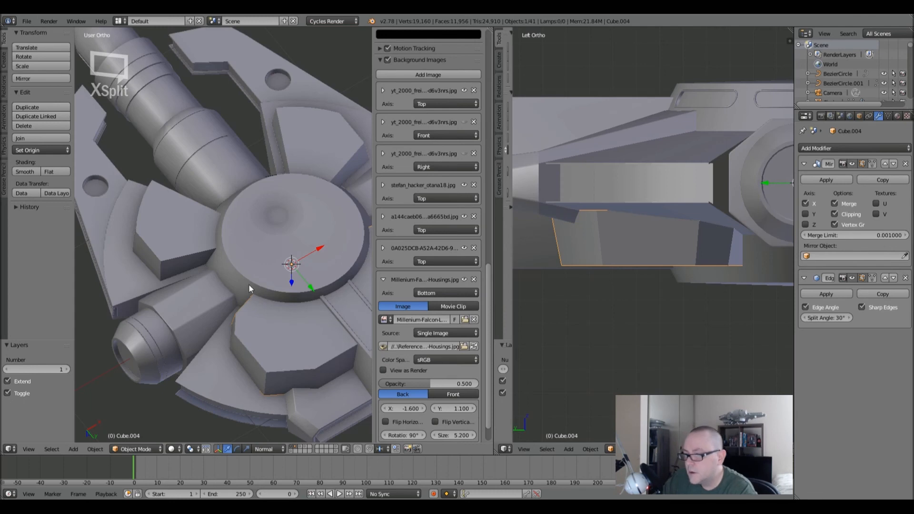
# - Select the wedge-shaped housing's outer face and its side corner edges in Edit Mode
pyautogui.rightClick(156, 230)
pyautogui.press('Tab')
pyautogui.press('KP_Decimal')
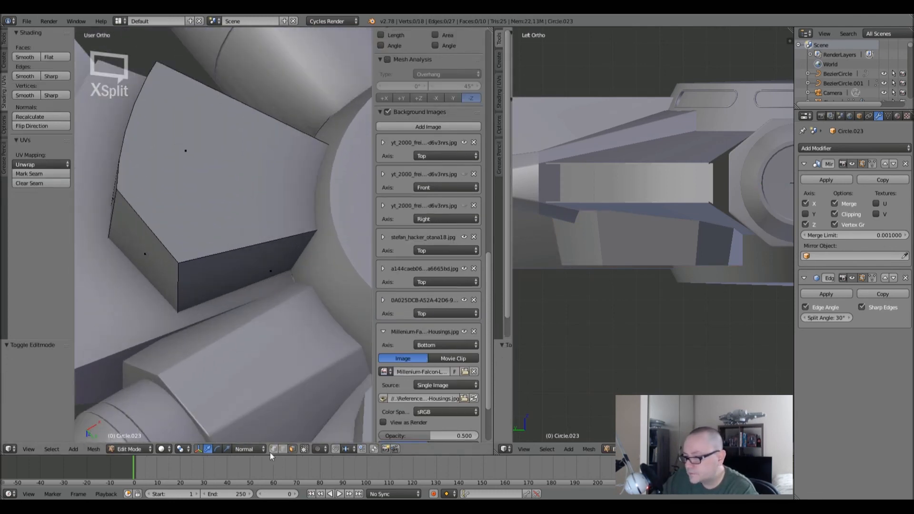
pyautogui.rightClick(197, 250)
pyautogui.moveTo(197, 251); pyautogui.dragTo(255, 234, button='middle')
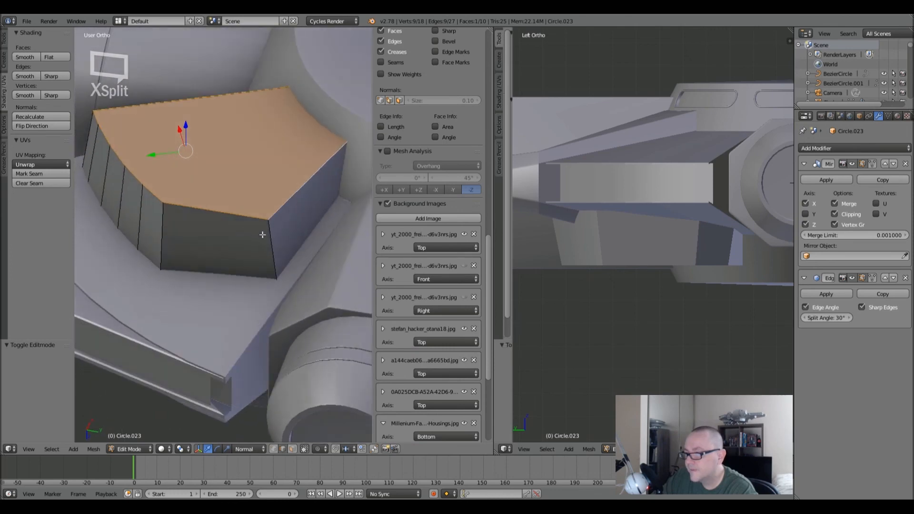
pyautogui.moveTo(306, 293); pyautogui.dragTo(320, 238, button='middle')
pyautogui.moveTo(164, 275); pyautogui.dragTo(221, 285, button='middle')
# - Try a two-segment bevel with an offset of about 0.008 on the wedge-shaped housing's selected edges, and undo it
pyautogui.hotkey('ctrl', 'b')
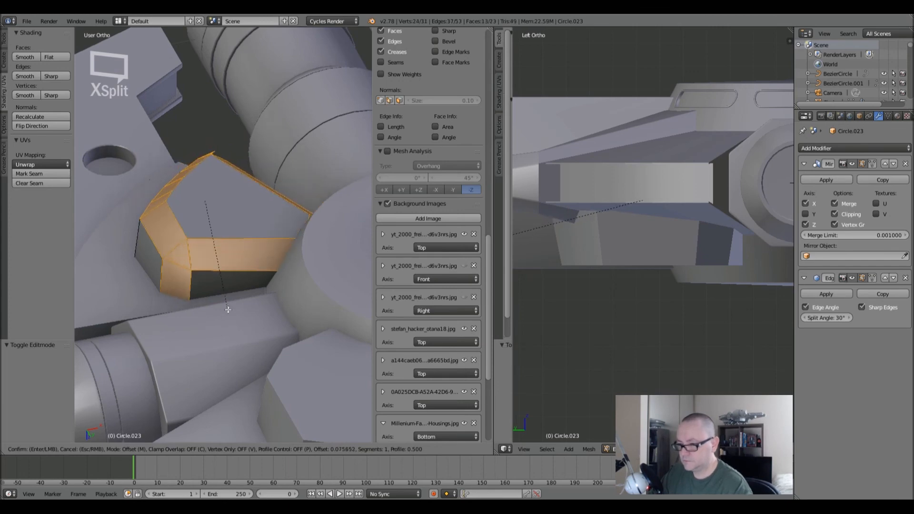
pyautogui.scroll(1, 219, 293)
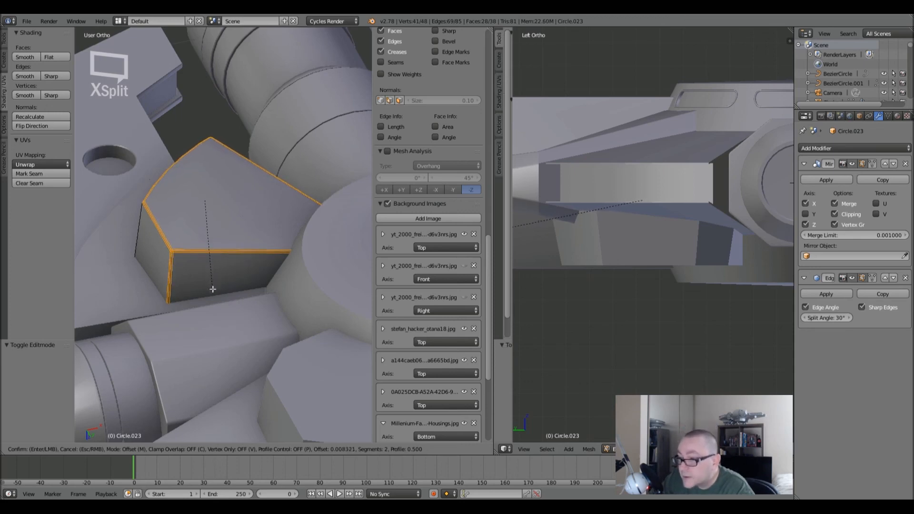
pyautogui.click(212, 289)
pyautogui.moveTo(200, 293); pyautogui.dragTo(237, 262, button='middle')
pyautogui.hotkey('ctrl', 'z')
# - Bevel the wedge-shaped housing's selected edges with two segments and return to Object Mode
pyautogui.moveTo(188, 229); pyautogui.dragTo(190, 270, button='middle')
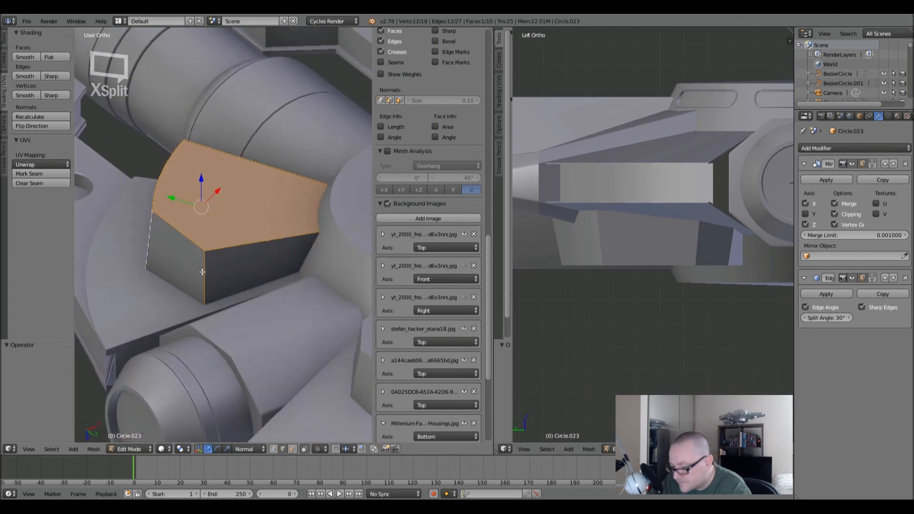
pyautogui.hotkey('ctrl', 'b')
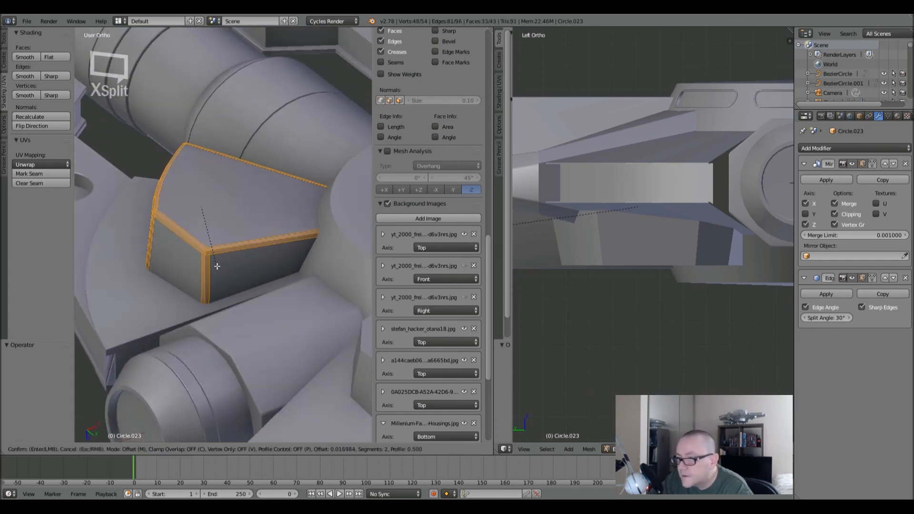
pyautogui.click(218, 242)
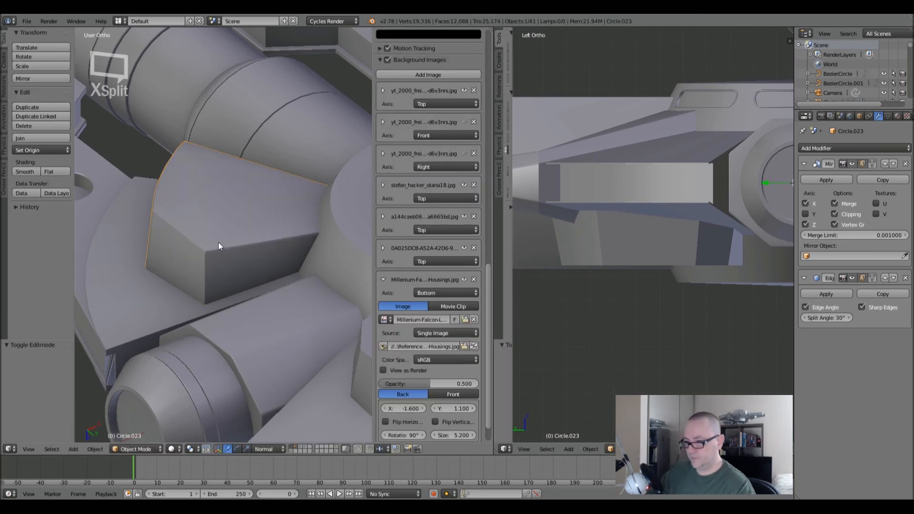
pyautogui.press('Tab')
pyautogui.moveTo(218, 241); pyautogui.dragTo(250, 217, button='middle')
pyautogui.scroll(4, 276, 209)
pyautogui.moveTo(302, 199); pyautogui.dragTo(253, 322, button='middle')
pyautogui.scroll(-4, 252, 324)
# - Select the wide polygonal housing's outer face boundary and all of its side corner edges in Edit Mode
pyautogui.moveTo(231, 371); pyautogui.dragTo(125, 290, button='middle')
pyautogui.rightClick(265, 319)
pyautogui.press('Tab')
pyautogui.scroll(5, 264, 318)
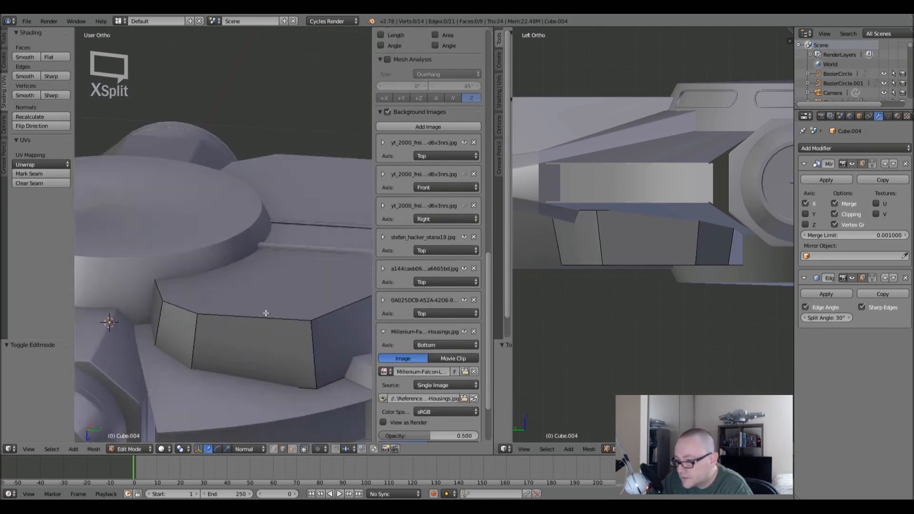
pyautogui.scroll(-2, 203, 316)
pyautogui.keyDown('alt'); pyautogui.rightClick(203, 316); pyautogui.keyUp('alt')
pyautogui.keyDown('shift'); pyautogui.moveTo(211, 346); pyautogui.dragTo(198, 327, button='middle'); pyautogui.keyUp('shift')
pyautogui.keyDown('shift'); pyautogui.rightClick(103, 300); pyautogui.keyUp('shift')
pyautogui.keyDown('shift'); pyautogui.rightClick(139, 311); pyautogui.keyUp('shift')
pyautogui.keyDown('shift'); pyautogui.rightClick(303, 329); pyautogui.keyUp('shift')
pyautogui.moveTo(303, 329); pyautogui.dragTo(211, 331, button='middle')
pyautogui.keyDown('shift'); pyautogui.rightClick(250, 344); pyautogui.keyUp('shift')
pyautogui.scroll(-3, 255, 345)
pyautogui.moveTo(259, 347); pyautogui.dragTo(280, 355, button='middle')
pyautogui.keyDown('shift'); pyautogui.moveTo(164, 355); pyautogui.dragTo(219, 326, button='middle'); pyautogui.keyUp('shift')
pyautogui.scroll(2, 248, 341)
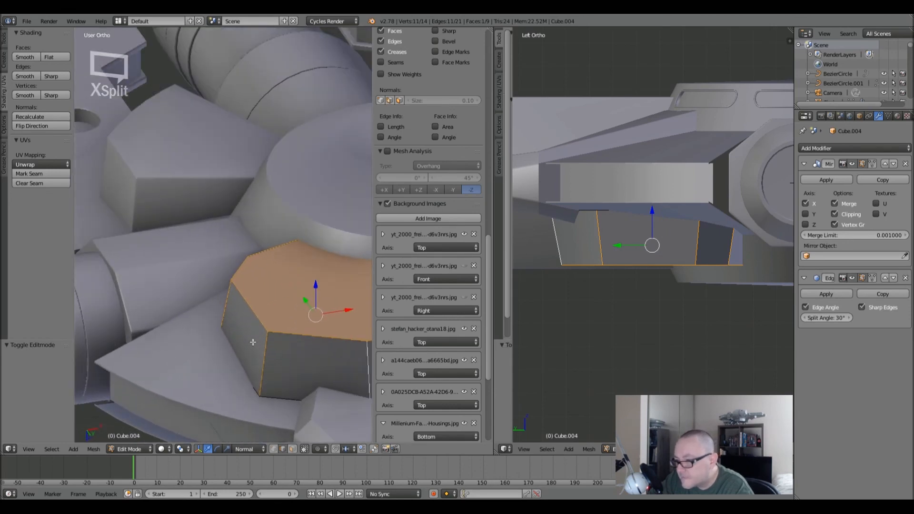
pyautogui.keyDown('shift'); pyautogui.moveTo(292, 362); pyautogui.dragTo(250, 352, button='middle'); pyautogui.keyUp('shift')
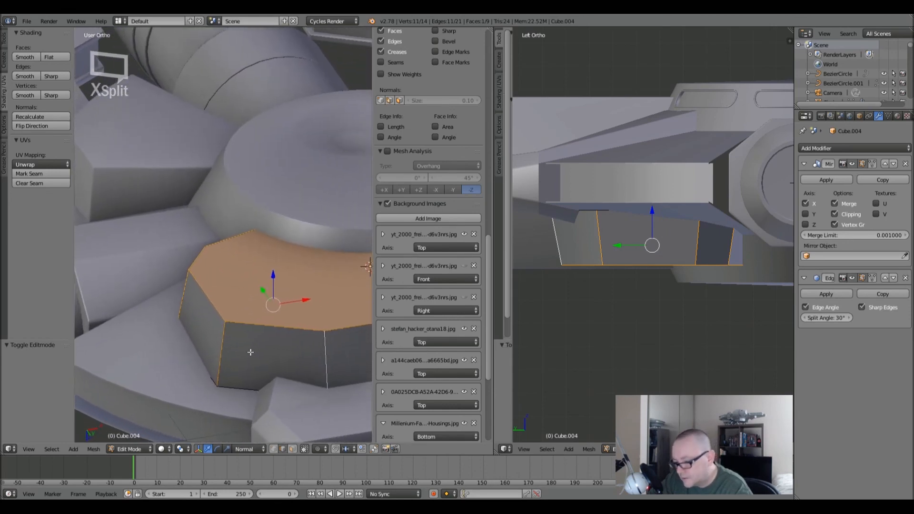
pyautogui.hotkey('ctrl', 'b')
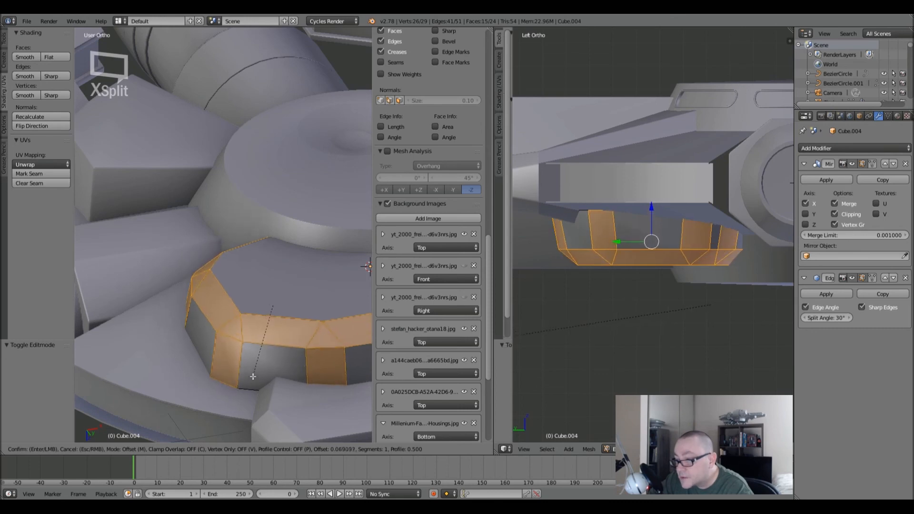
pyautogui.scroll(1, 261, 333)
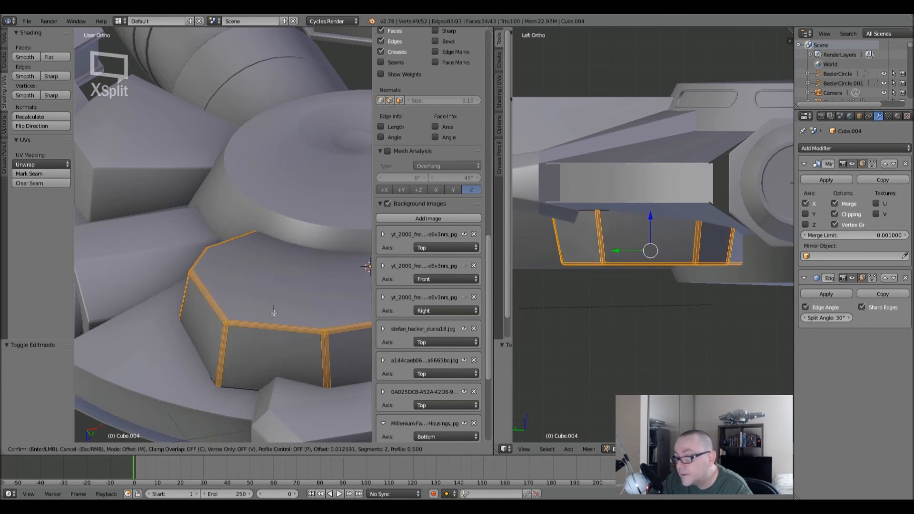
pyautogui.press('Escape')
pyautogui.hotkey('ctrl', 'b')
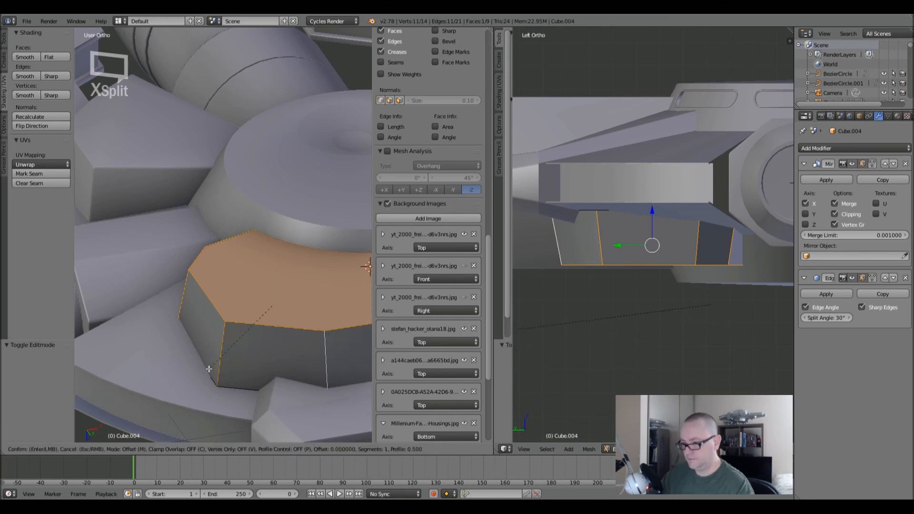
pyautogui.press('Escape')
# - Bevel the wide polygonal housing's selected edges with two segments and an offset of about 0.008, and return to Object Mode
pyautogui.hotkey('ctrl', 'b')
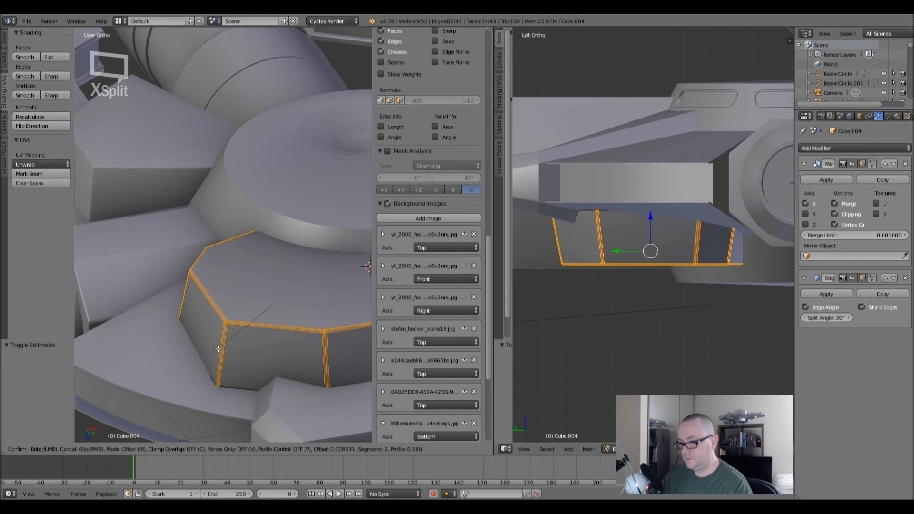
pyautogui.click(218, 346)
pyautogui.press('Tab')
pyautogui.scroll(-8, 218, 345)
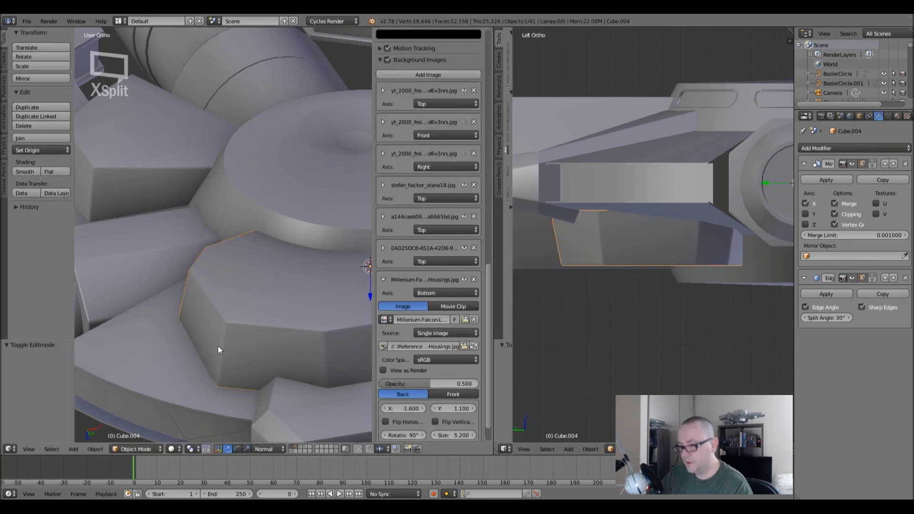
pyautogui.press('Tab')
pyautogui.press('Tab')
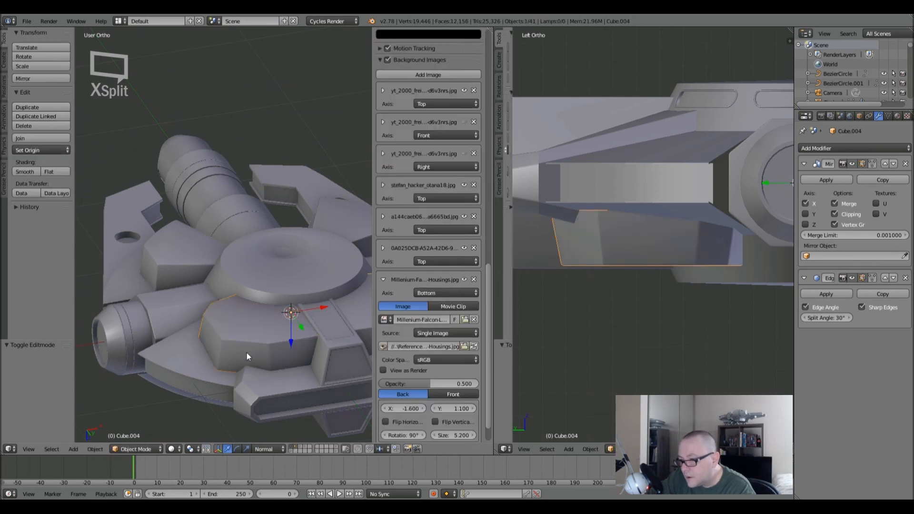
# - Disable the Z axis in the Mirror modifier of the wedge-shaped housings so they exist only on the underside
pyautogui.press('a')
pyautogui.moveTo(247, 352); pyautogui.dragTo(279, 356, button='middle')
pyautogui.rightClick(245, 297)
pyautogui.moveTo(229, 279); pyautogui.dragTo(198, 285, button='middle')
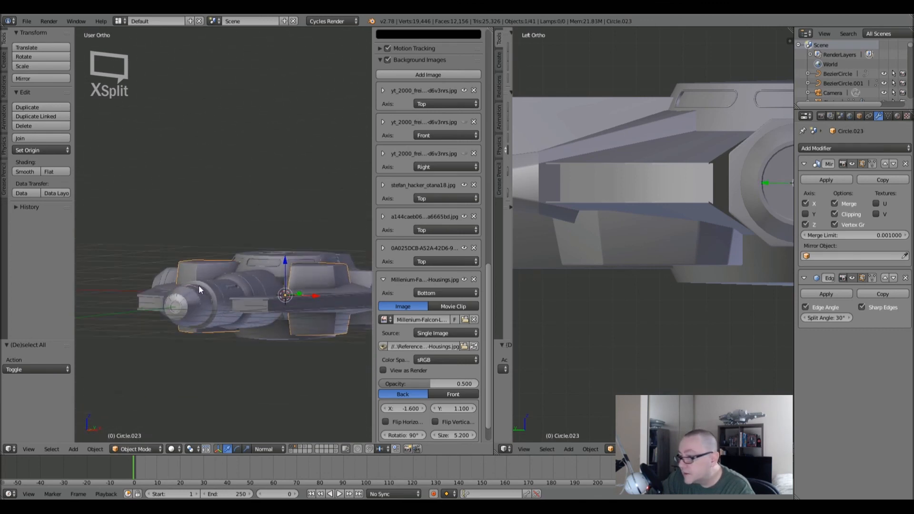
pyautogui.click(806, 224)
# - Identify the objects forming the curved hull plates by selecting them from below and above and test-moving one of them
pyautogui.moveTo(267, 351); pyautogui.dragTo(350, 298, button='middle')
pyautogui.press('a')
pyautogui.moveTo(241, 318); pyautogui.dragTo(201, 313, button='middle')
pyautogui.rightClick(176, 282)
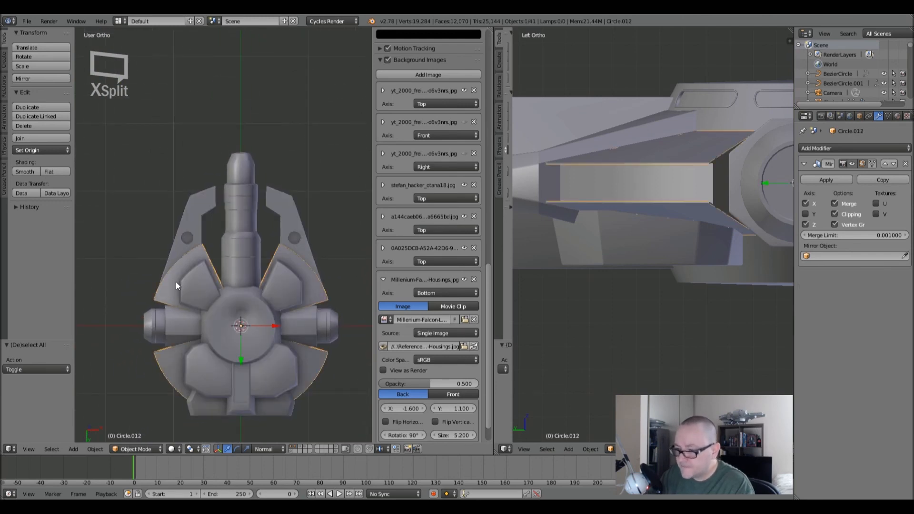
pyautogui.scroll(6, 176, 282)
pyautogui.scroll(-6, 175, 282)
pyautogui.moveTo(176, 282); pyautogui.dragTo(172, 343, button='middle')
pyautogui.rightClick(175, 339)
pyautogui.rightClick(175, 339)
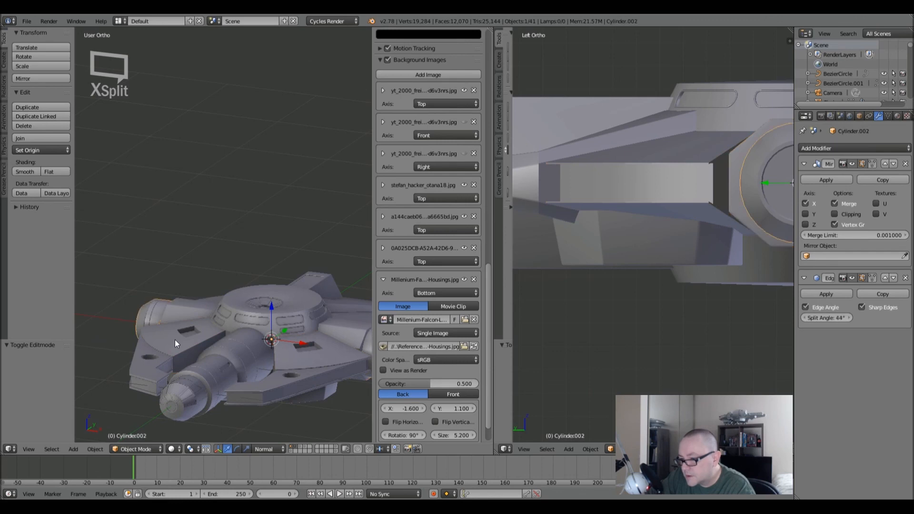
pyautogui.rightClick(175, 339)
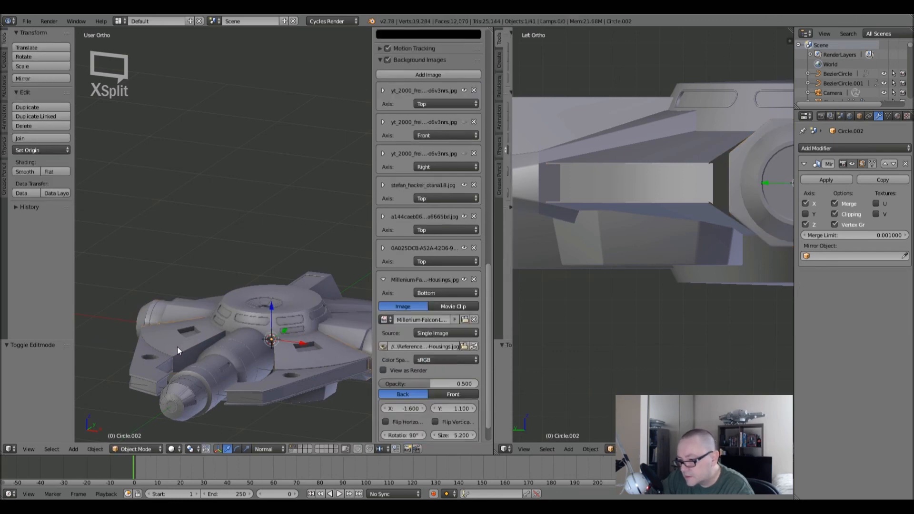
pyautogui.press('g')
pyautogui.rightClick(191, 225)
# - Select the curved hull plates with the rectangular recesses, switch to wireframe shading and widen the main 3D view
pyautogui.rightClick(172, 342)
pyautogui.press('g')
pyautogui.rightClick(185, 212)
pyautogui.press('z')
pyautogui.scroll(-5, 428, 276)
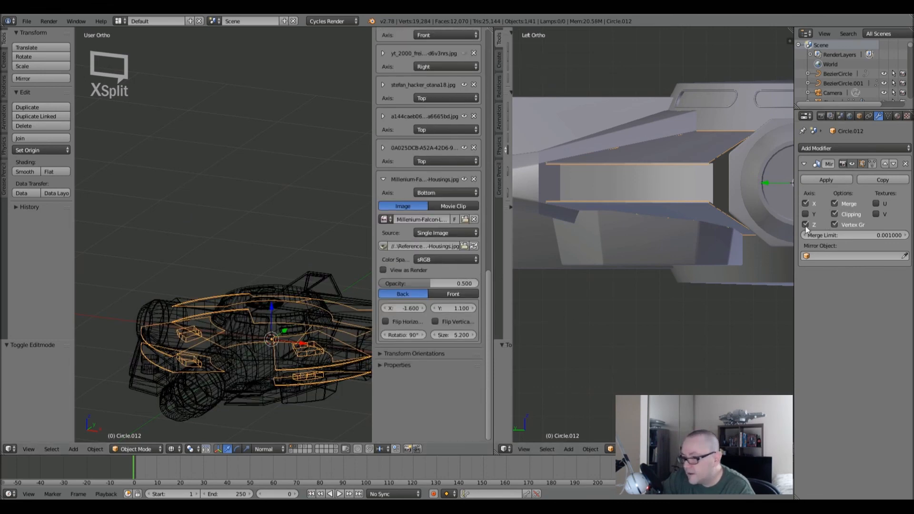
pyautogui.moveTo(240, 276); pyautogui.dragTo(206, 212, button='middle')
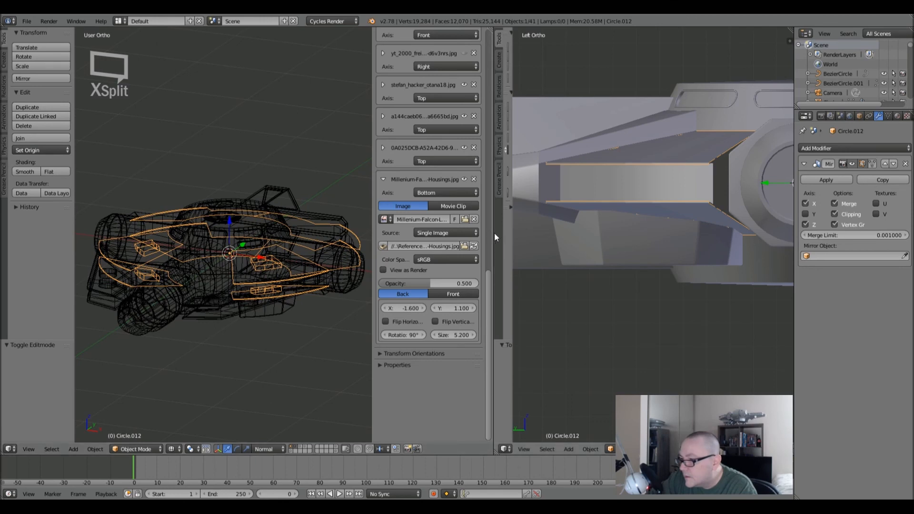
pyautogui.moveTo(494, 233); pyautogui.dragTo(635, 237)
pyautogui.keyDown('shift'); pyautogui.moveTo(426, 283); pyautogui.dragTo(351, 286, button='middle'); pyautogui.keyUp('shift')
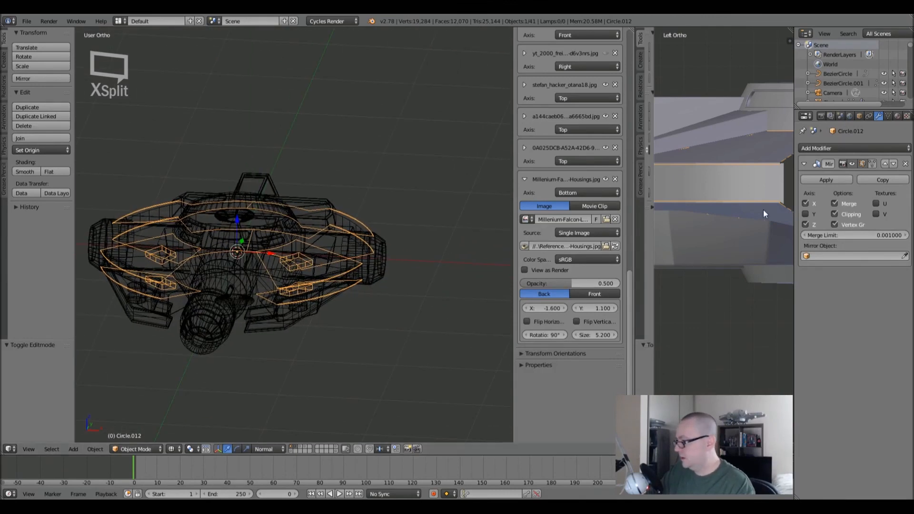
# - Duplicate the curved hull plates in place and apply the duplicate's Mirror modifier
pyautogui.hotkey('shift', 'd')
pyautogui.rightClick(366, 285)
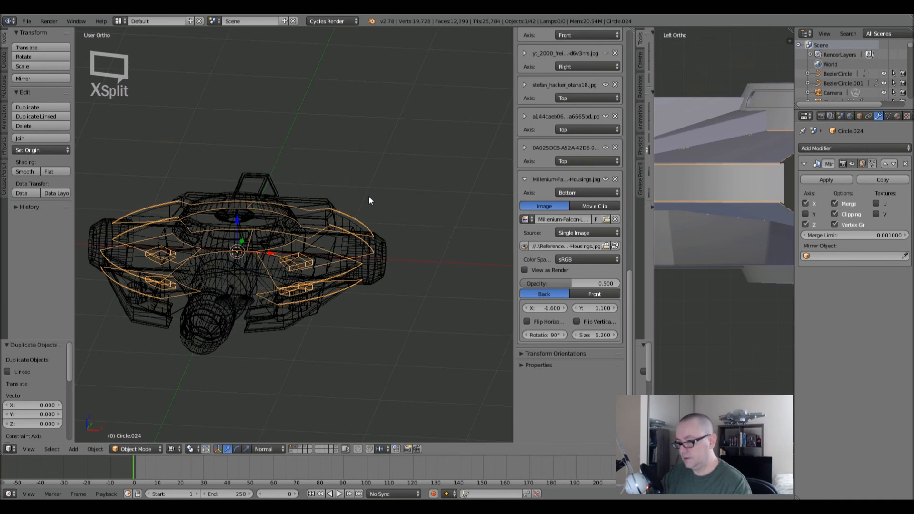
pyautogui.click(831, 179)
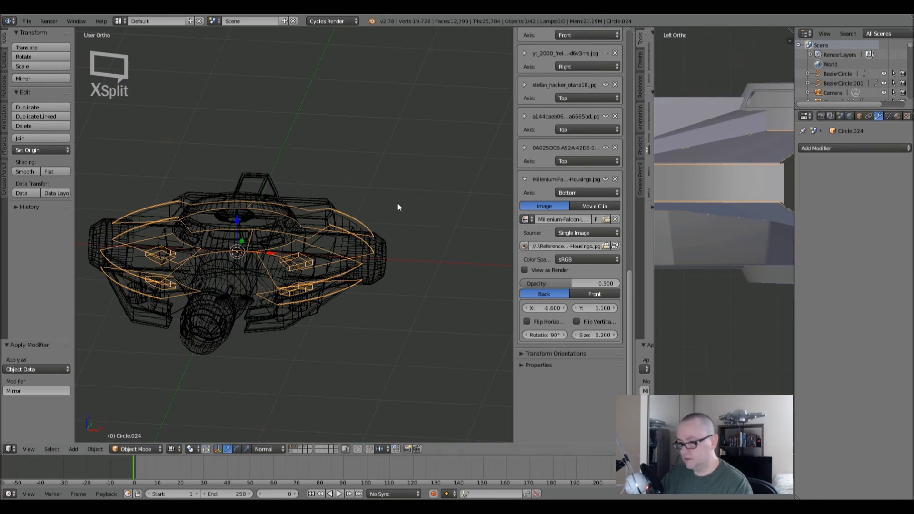
# - Delete all vertices of the duplicate's upper plates in front view and return to Object Mode
pyautogui.press('Tab')
pyautogui.press('a')
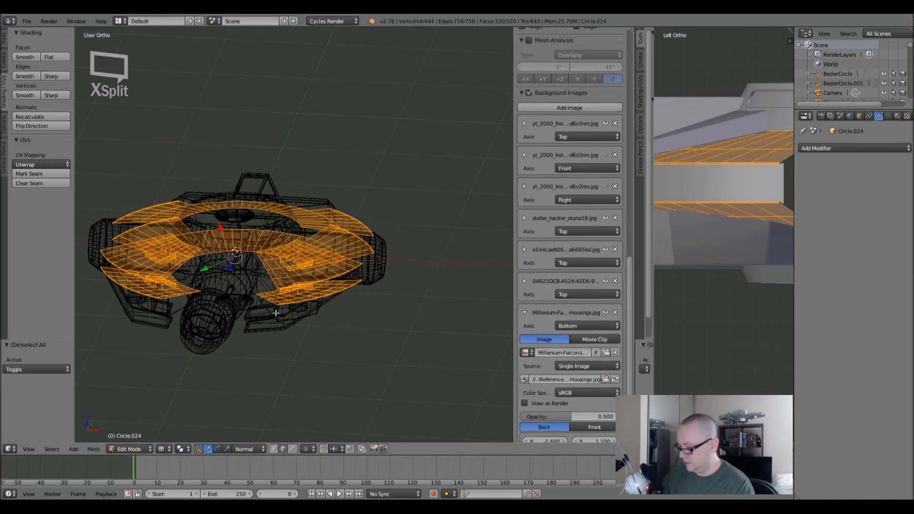
pyautogui.press('KP_1')
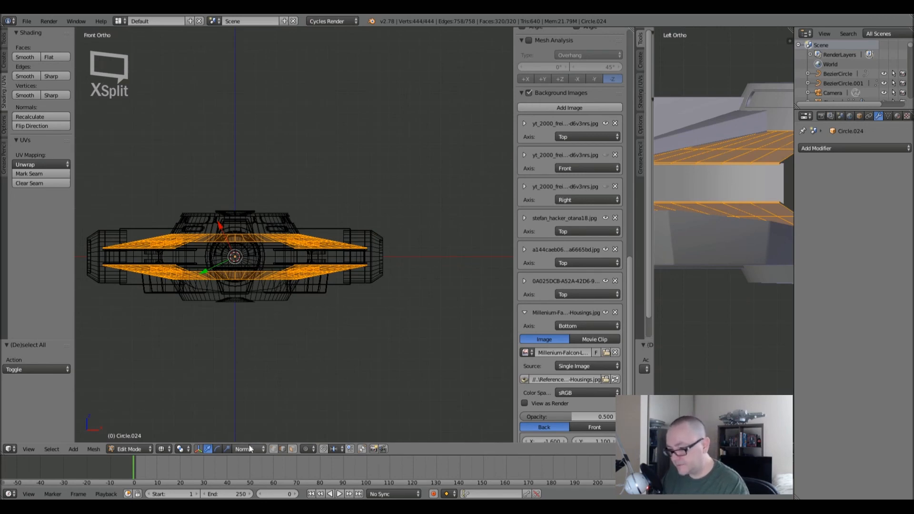
pyautogui.press('a')
pyautogui.press('b')
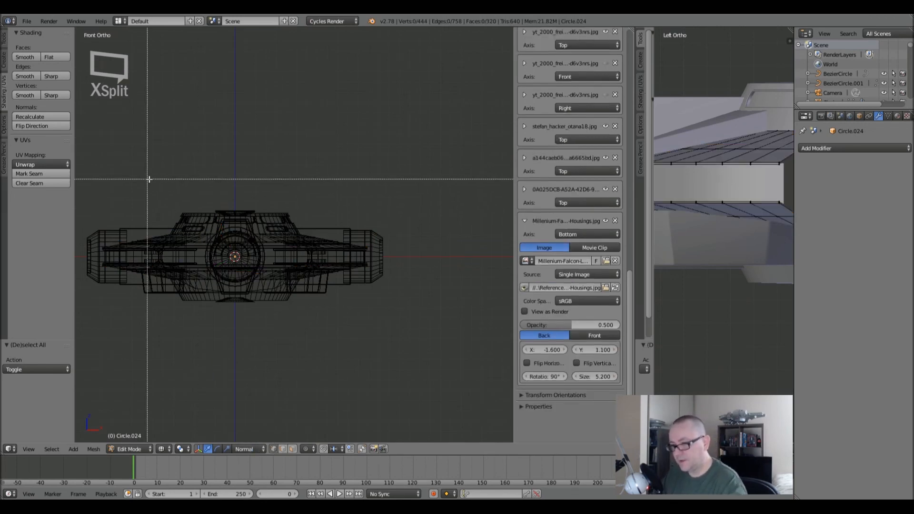
pyautogui.moveTo(76, 181); pyautogui.dragTo(408, 257)
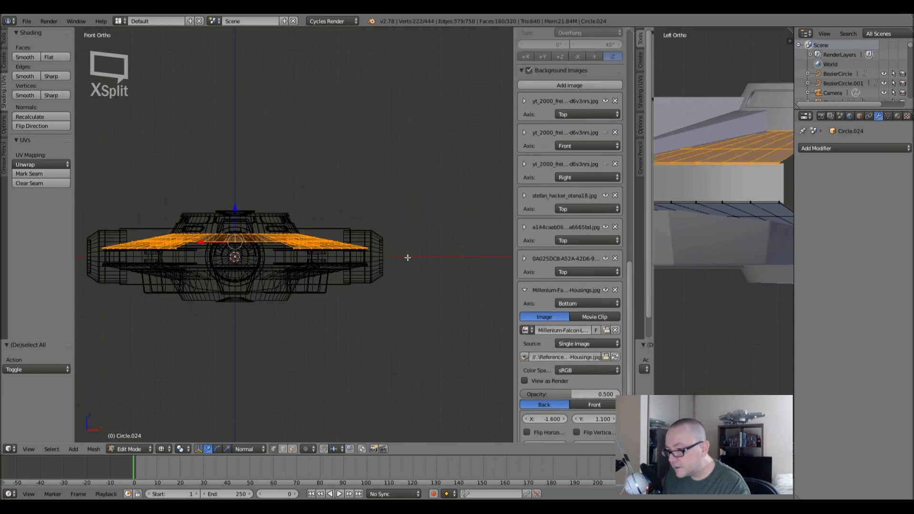
pyautogui.press('x')
pyautogui.click(380, 230)
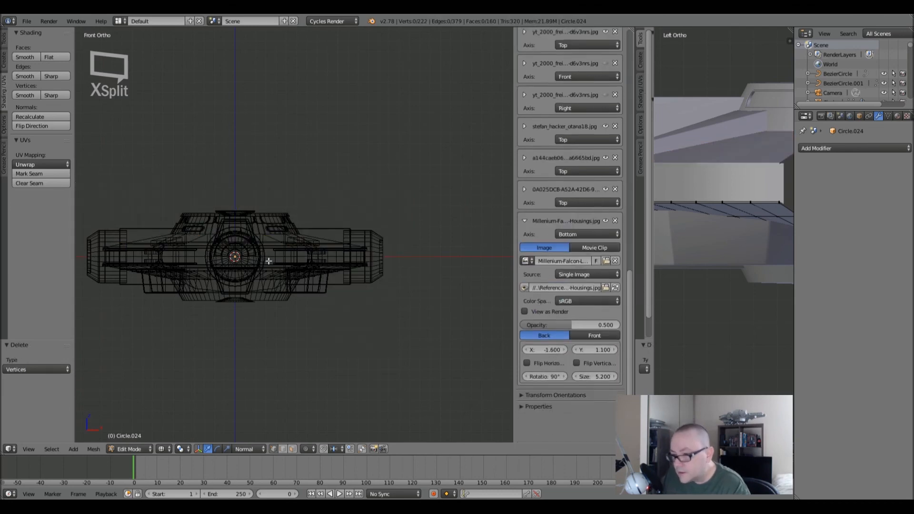
pyautogui.press('Tab')
# - Delete the vertices of the underside plates on the positive X side in bottom view and return to Object Mode
pyautogui.moveTo(310, 274); pyautogui.dragTo(307, 250, button='middle')
pyautogui.press('ctrl+KP_7')
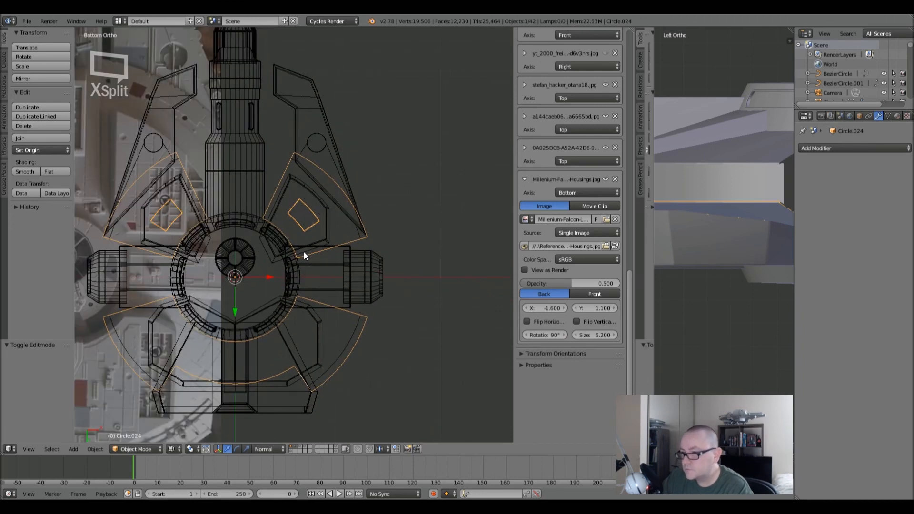
pyautogui.keyDown('shift'); pyautogui.moveTo(303, 252); pyautogui.dragTo(349, 252, button='middle'); pyautogui.keyUp('shift')
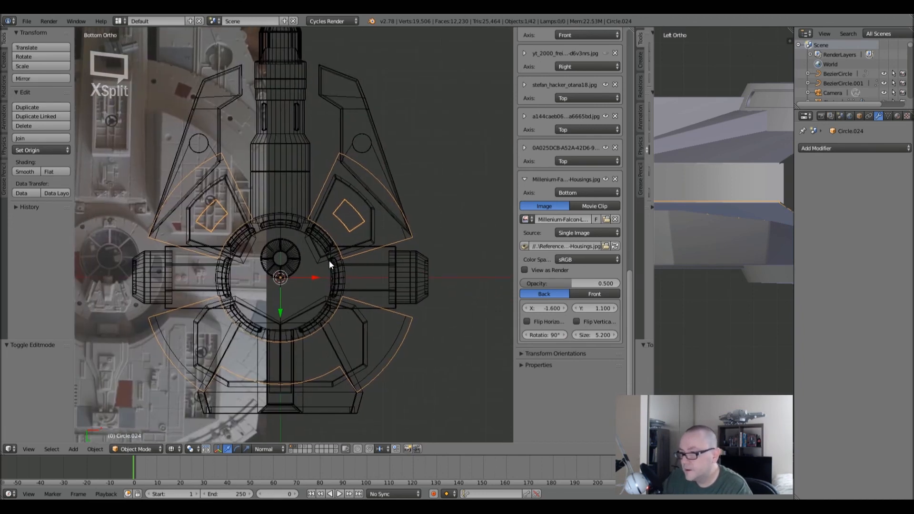
pyautogui.press('Tab')
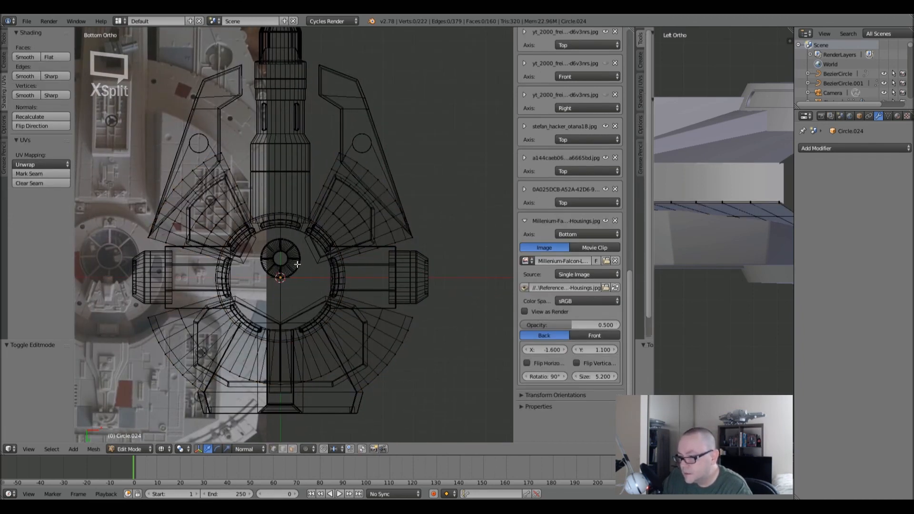
pyautogui.keyDown('shift'); pyautogui.moveTo(273, 345); pyautogui.dragTo(290, 315, button='middle'); pyautogui.keyUp('shift')
pyautogui.press('b')
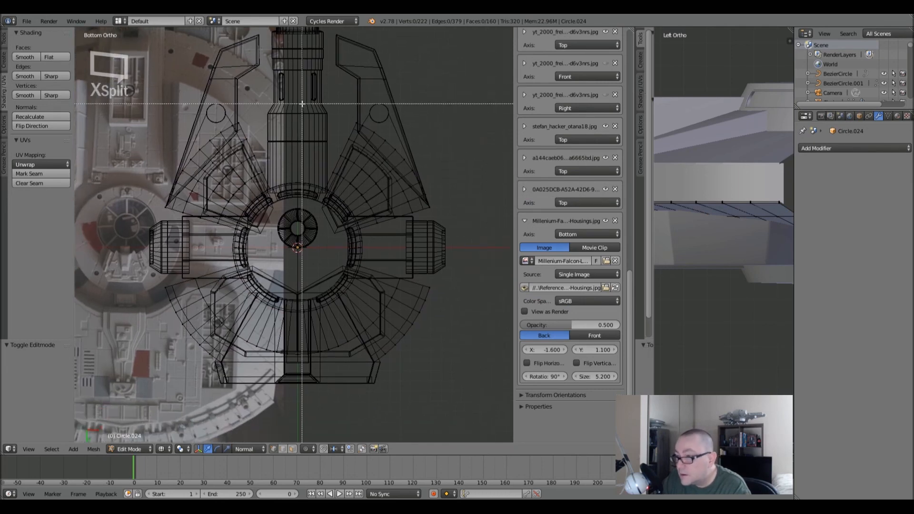
pyautogui.moveTo(300, 74); pyautogui.dragTo(480, 402)
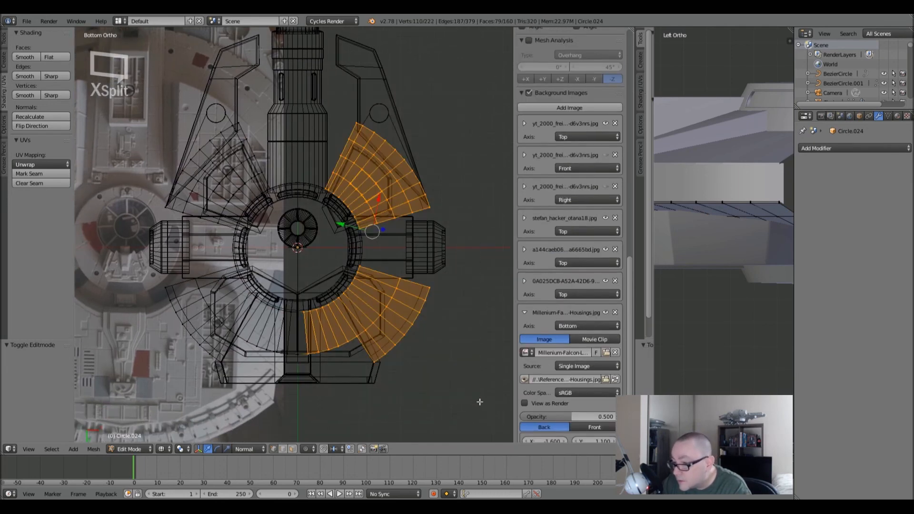
pyautogui.scroll(6, 308, 367)
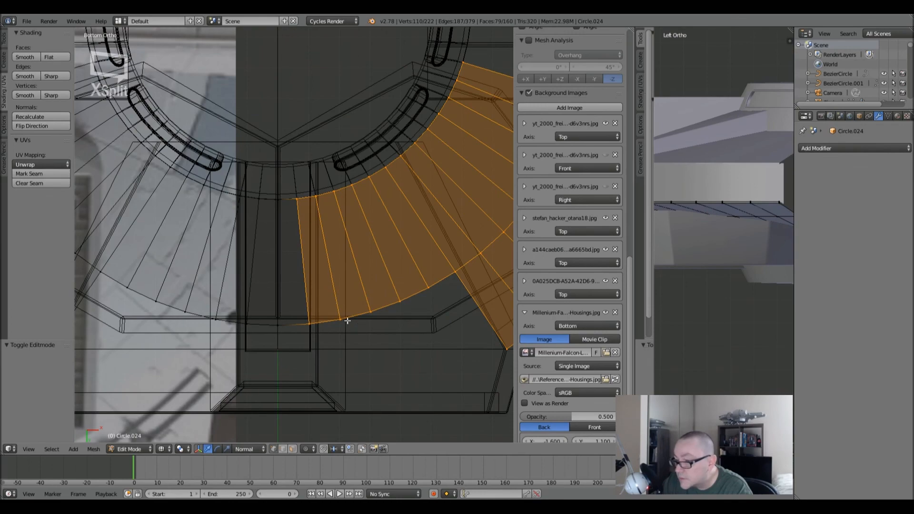
pyautogui.press('x')
pyautogui.click(334, 303)
pyautogui.press('Tab')
pyautogui.scroll(-8, 334, 304)
pyautogui.scroll(6, 335, 304)
pyautogui.scroll(-6, 307, 275)
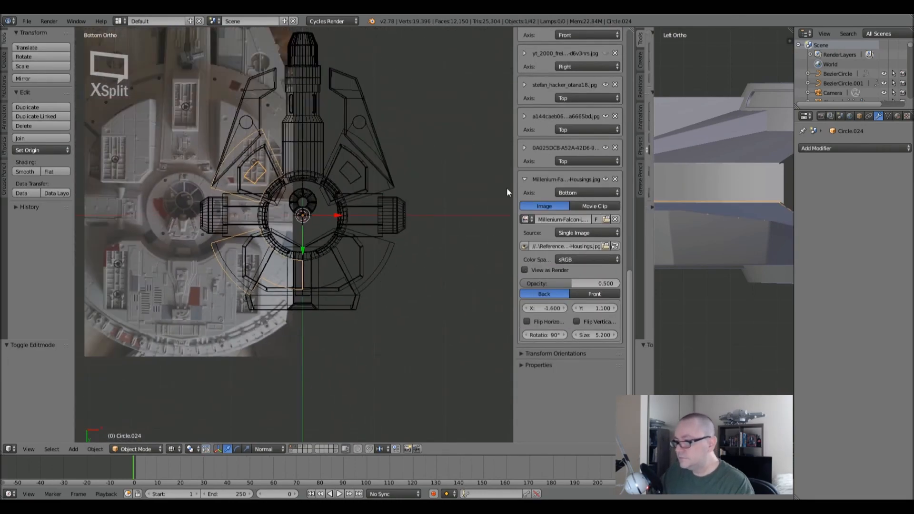
# - Add a Mirror modifier on the X axis with Clipping enabled to the remaining underside plates
pyautogui.click(812, 149)
pyautogui.click(738, 244)
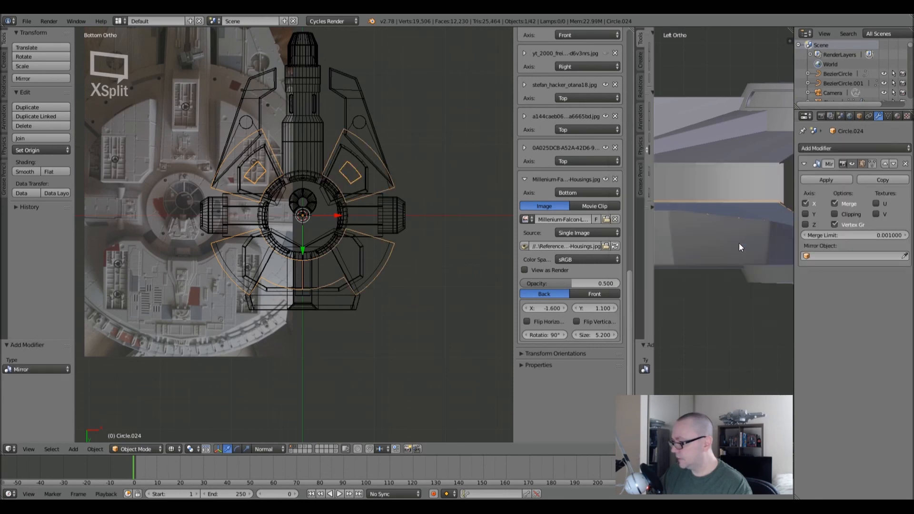
pyautogui.click(833, 214)
pyautogui.press('Tab')
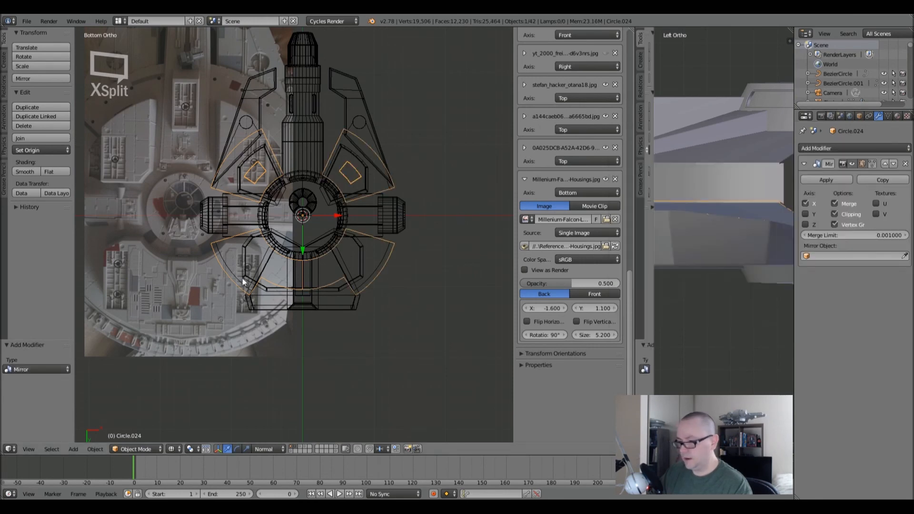
# - Return to solid shading and show only the first layer so the housings covering the underside plates are hidden
pyautogui.scroll(4, 247, 256)
pyautogui.press('Tab')
pyautogui.scroll(-4, 295, 247)
pyautogui.moveTo(295, 247)
pyautogui.mouseDown(button='middle')
pyautogui.moveTo(263, 176)
pyautogui.moveTo(267, 247)
pyautogui.moveTo(238, 381)
pyautogui.moveTo(253, 259)
pyautogui.moveTo(271, 205)
pyautogui.mouseUp(button='middle')
pyautogui.press('Tab')
pyautogui.scroll(2, 271, 206)
pyautogui.press('z')
pyautogui.scroll(3, 249, 231)
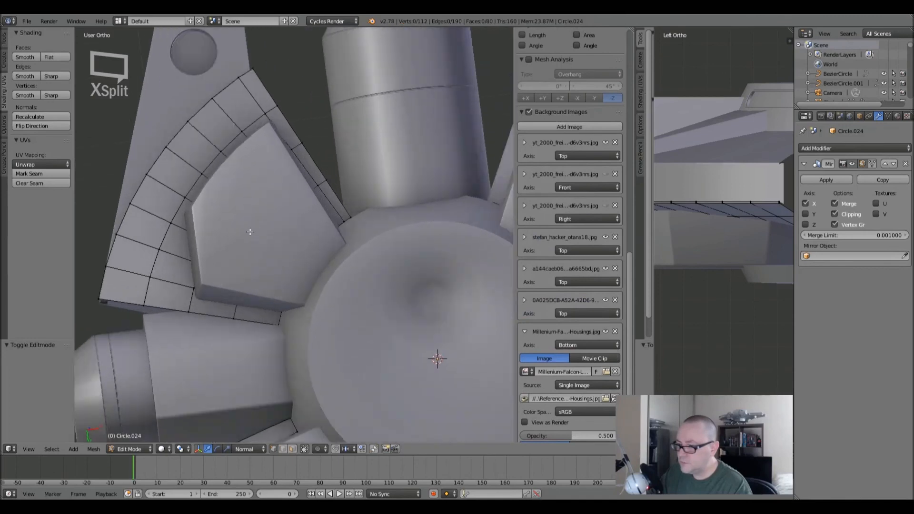
pyautogui.press('Tab')
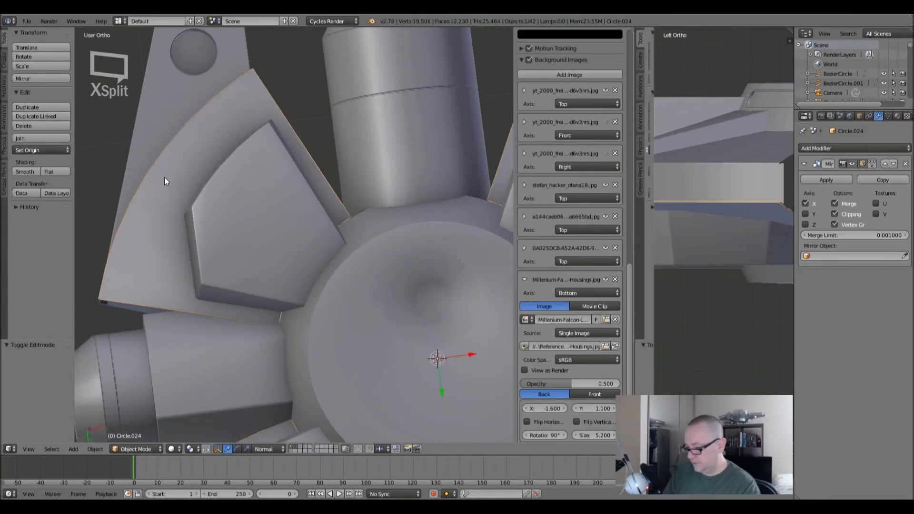
pyautogui.press('m')
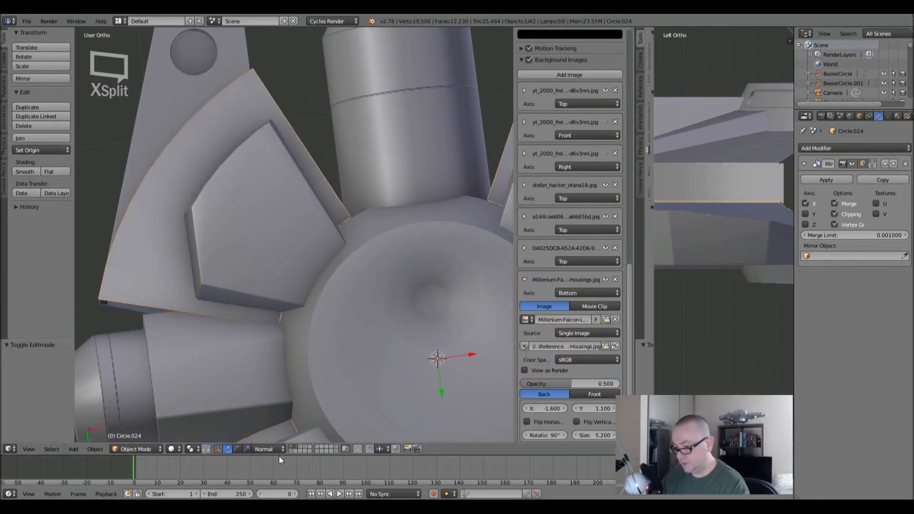
pyautogui.click(296, 451)
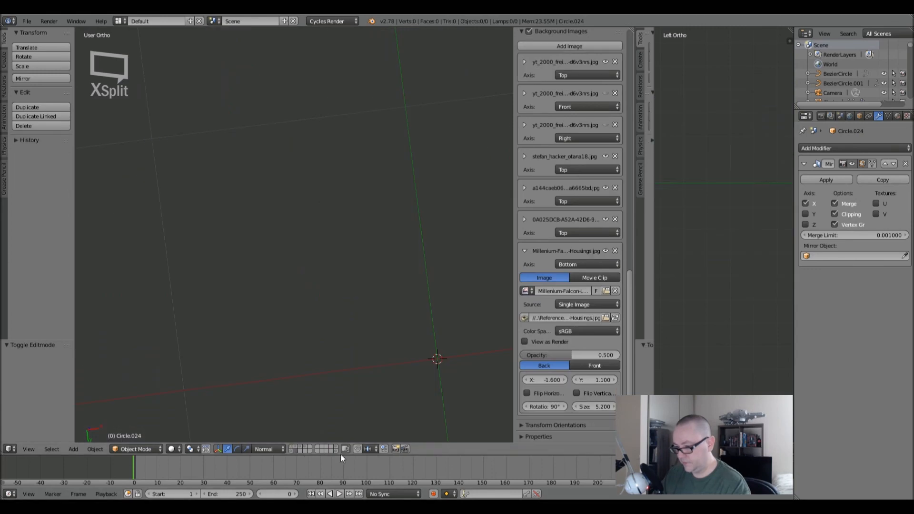
pyautogui.press('1')
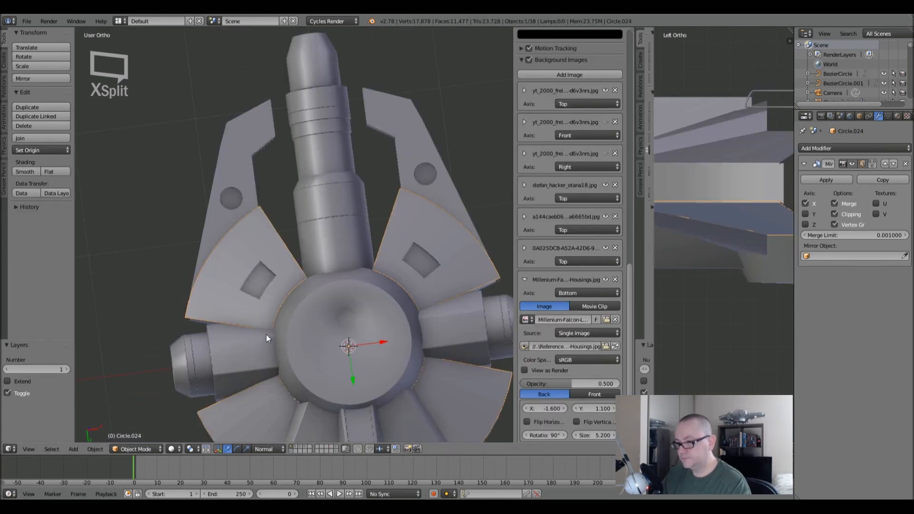
# - Select the three floor faces of the front plate's rectangular recess in face mode and grow the selection to its side walls
pyautogui.scroll(8, 258, 292)
pyautogui.press('Tab')
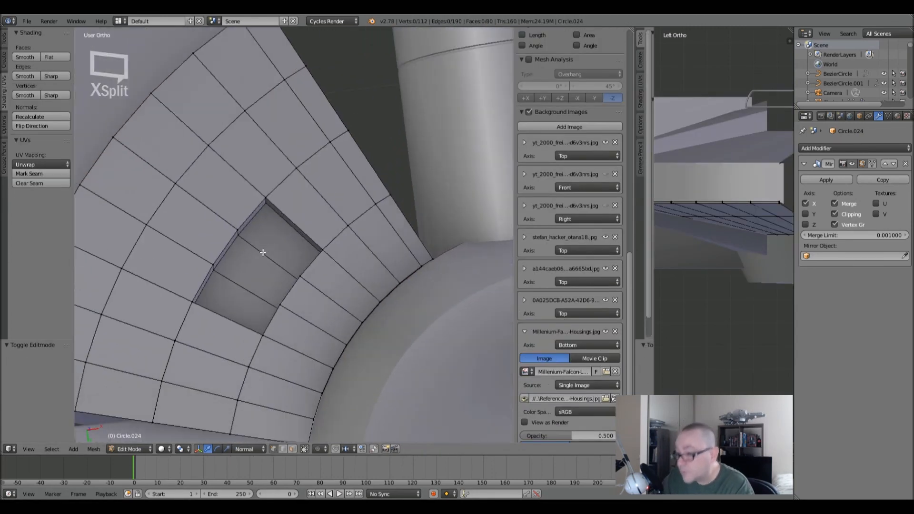
pyautogui.scroll(3, 258, 225)
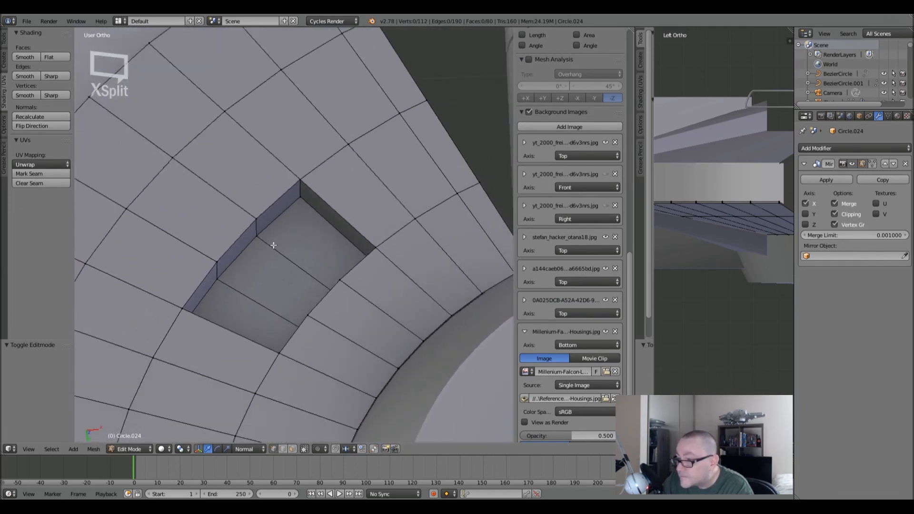
pyautogui.click(292, 449)
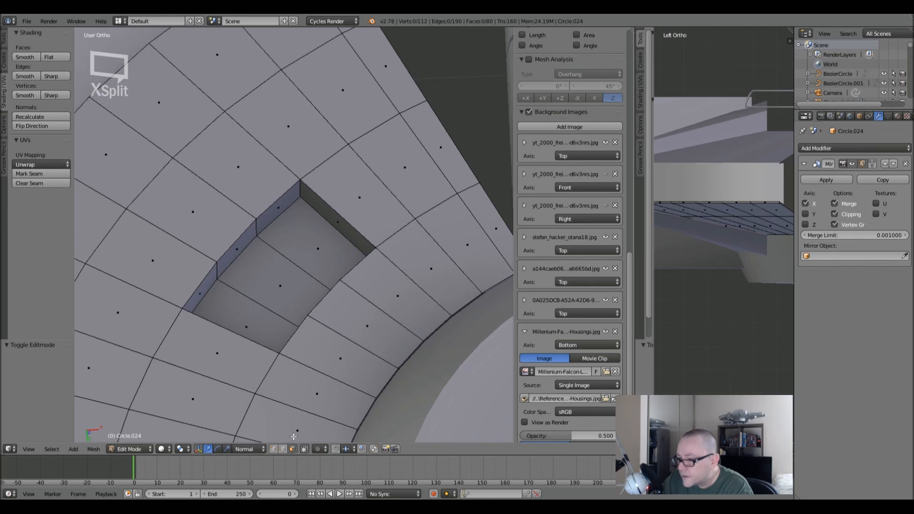
pyautogui.click(246, 315)
pyautogui.keyDown('shift'); pyautogui.click(273, 269); pyautogui.keyUp('shift')
pyautogui.keyDown('shift'); pyautogui.click(322, 247); pyautogui.keyUp('shift')
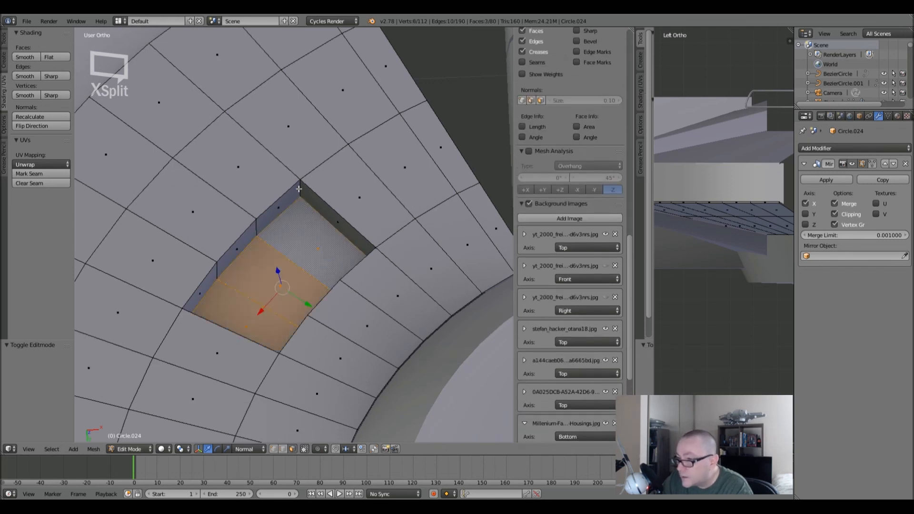
pyautogui.press('ctrl+KP_Add')
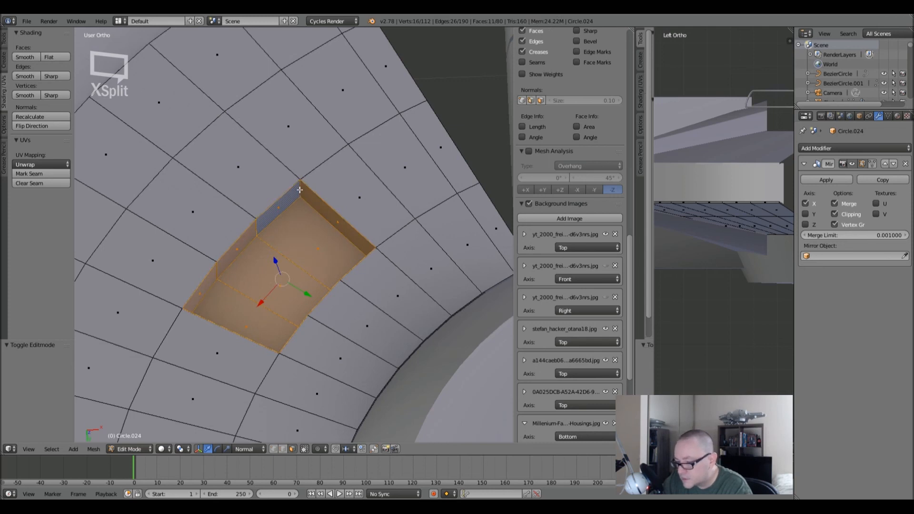
# - Try to delete only the selected faces of the recess, and undo the deletion
pyautogui.press('x')
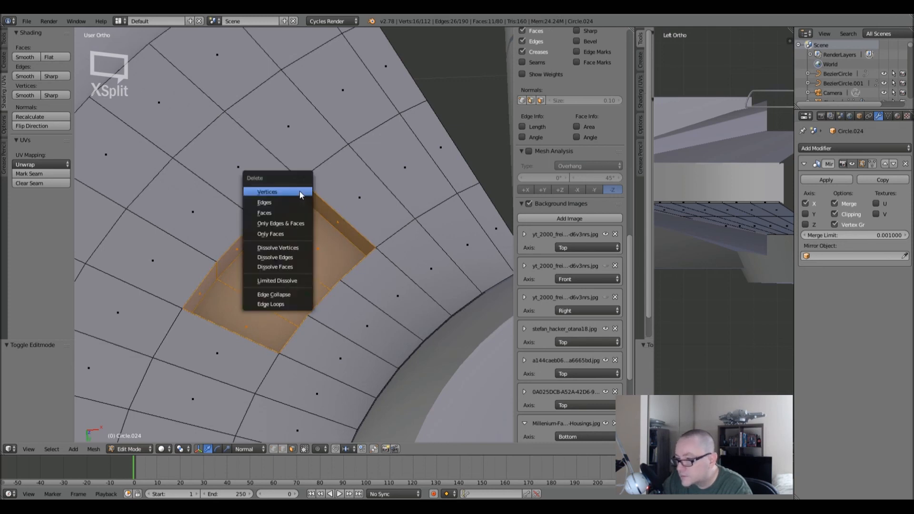
pyautogui.click(293, 233)
pyautogui.hotkey('ctrl', 'z')
# - Delete the floor vertices of the front plate's rectangular recess in vertex mode and check the resulting opening in Object Mode
pyautogui.moveTo(276, 261); pyautogui.dragTo(269, 290, button='middle')
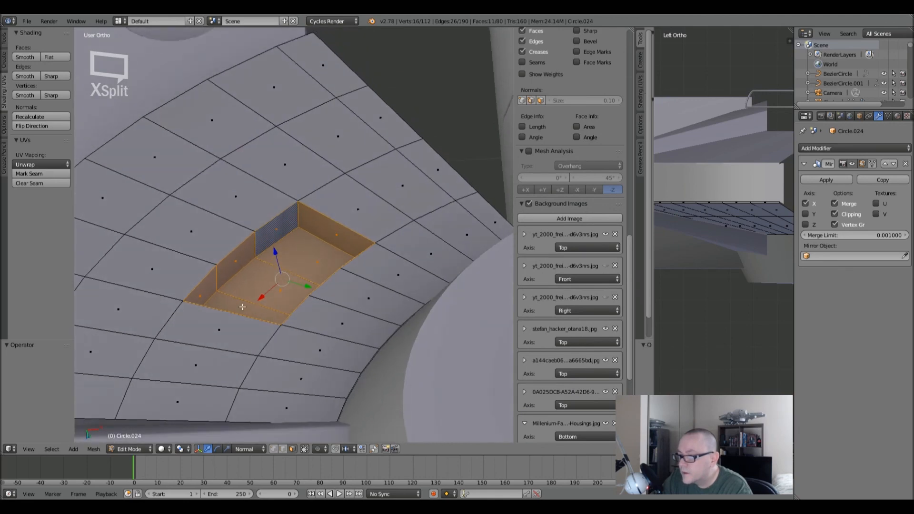
pyautogui.click(273, 449)
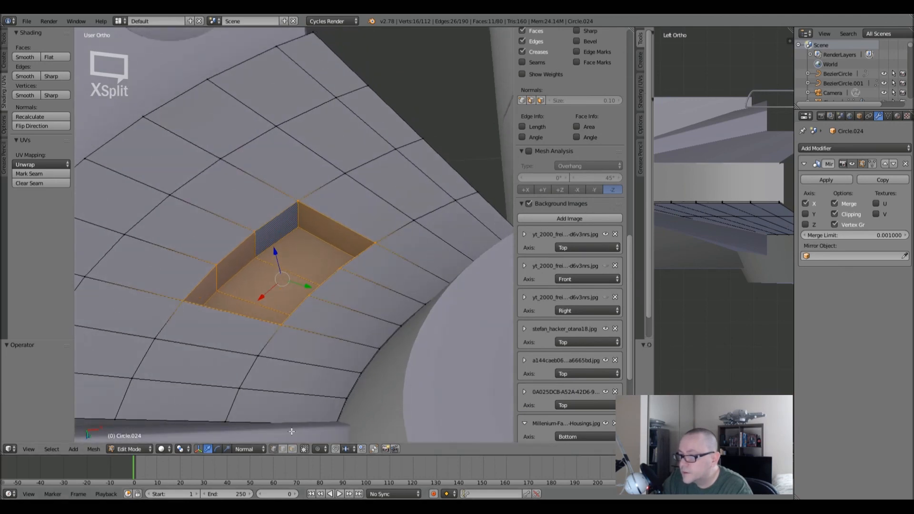
pyautogui.keyDown('alt'); pyautogui.rightClick(285, 239); pyautogui.keyUp('alt')
pyautogui.moveTo(284, 256); pyautogui.dragTo(319, 264, button='middle')
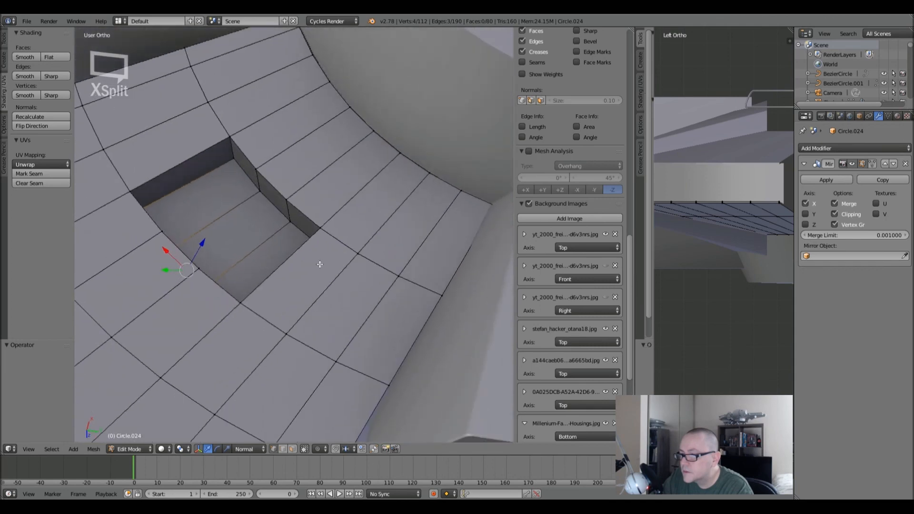
pyautogui.keyDown('alt'); pyautogui.keyDown('shift'); pyautogui.rightClick(237, 172); pyautogui.keyUp('shift'); pyautogui.keyUp('alt')
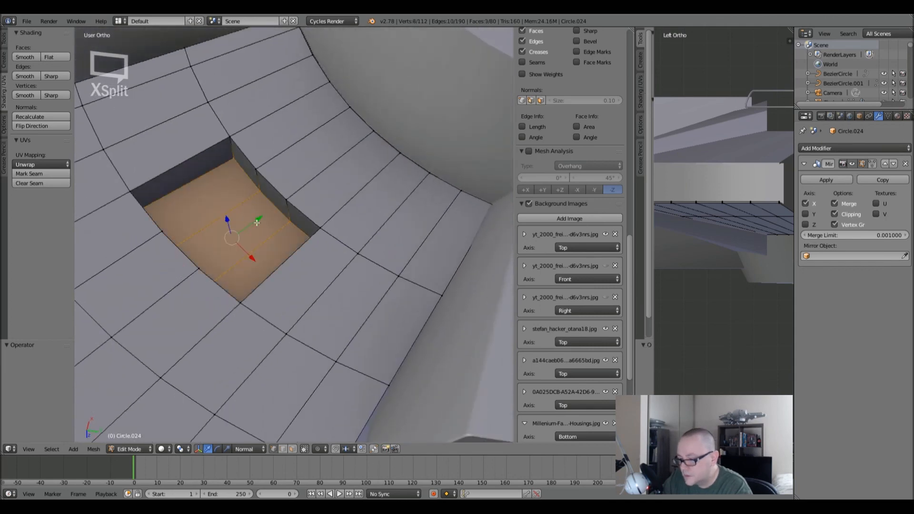
pyautogui.press('x')
pyautogui.click(235, 182)
pyautogui.moveTo(239, 187); pyautogui.dragTo(198, 169, button='middle')
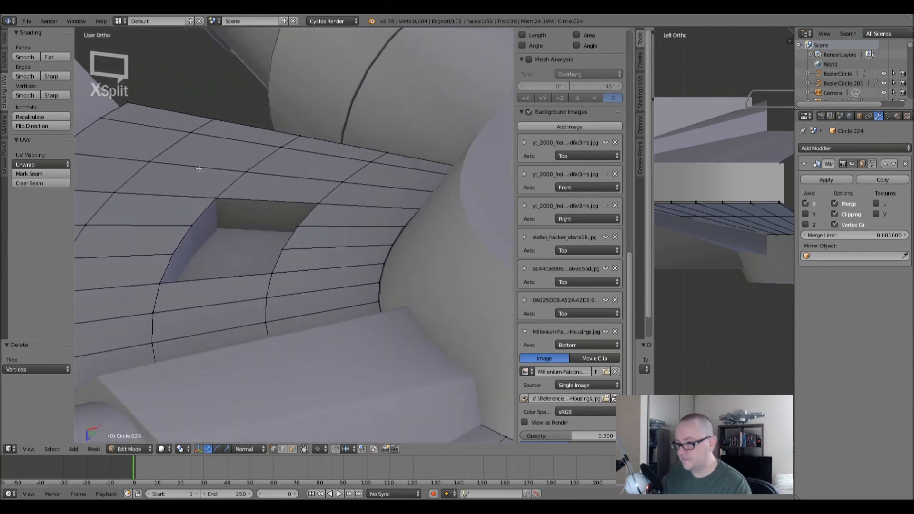
pyautogui.press('Tab')
pyautogui.scroll(-4, 253, 239)
pyautogui.scroll(3, 253, 241)
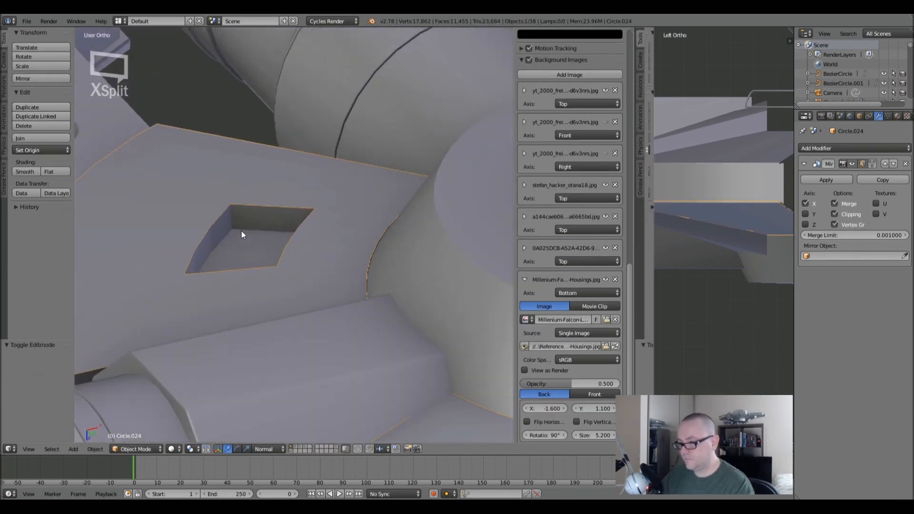
pyautogui.scroll(2, 241, 227)
# - Fill the rectangular hole in the front plate with three faces made between its opposite edge vertices
pyautogui.press('Tab')
pyautogui.moveTo(242, 213); pyautogui.dragTo(190, 283, button='middle')
pyautogui.click(167, 202)
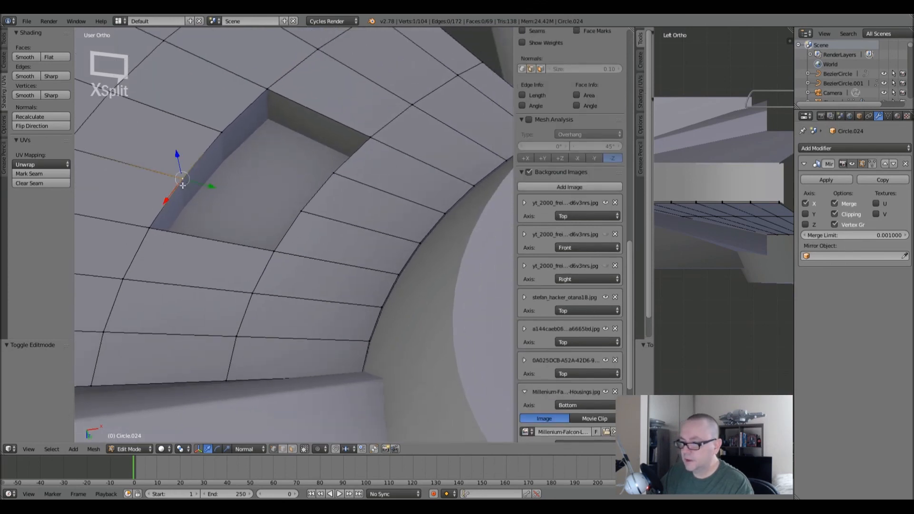
pyautogui.keyDown('shift'); pyautogui.click(274, 247); pyautogui.keyUp('shift')
pyautogui.keyDown('shift'); pyautogui.click(291, 216); pyautogui.keyUp('shift')
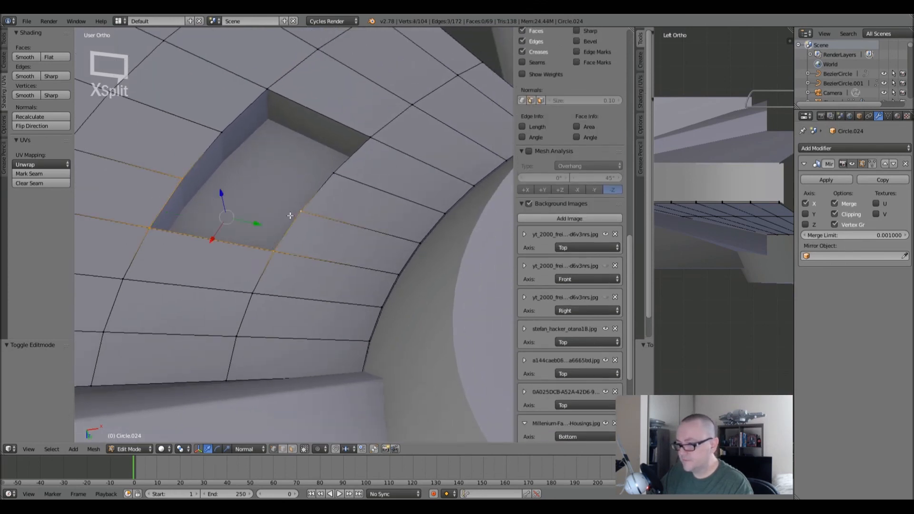
pyautogui.press('f')
pyautogui.rightClick(210, 137)
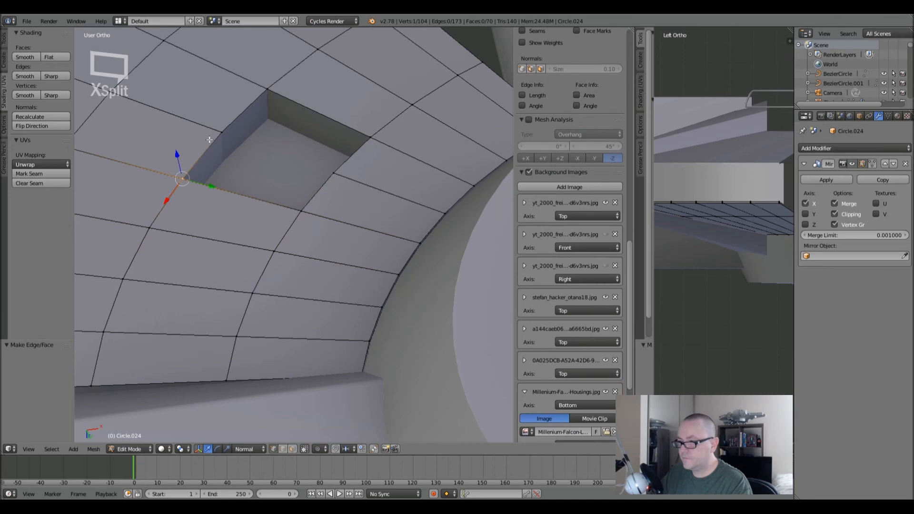
pyautogui.keyDown('shift'); pyautogui.rightClick(352, 157); pyautogui.keyUp('shift')
pyautogui.press('f')
pyautogui.rightClick(339, 169)
pyautogui.keyDown('shift'); pyautogui.rightClick(319, 113); pyautogui.keyUp('shift')
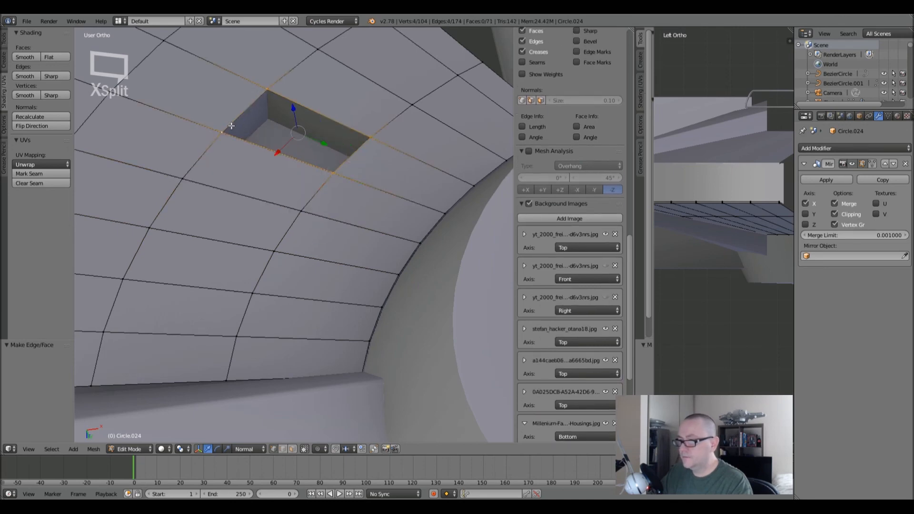
pyautogui.press('f')
pyautogui.press('a')
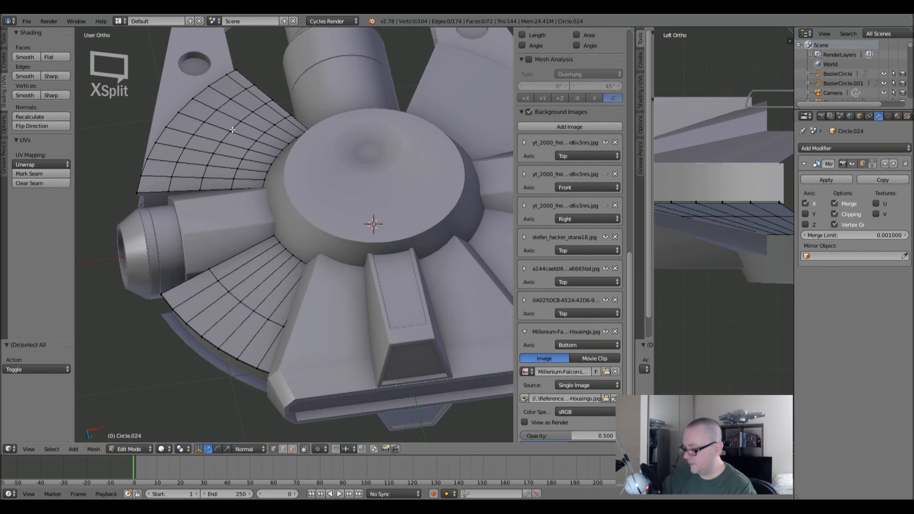
# - Disable the Z axis in the Mirror modifier of the original hull plates so they remain only on the ship's upper side
pyautogui.scroll(-3, 232, 129)
pyautogui.press('KP_1')
pyautogui.press('Tab')
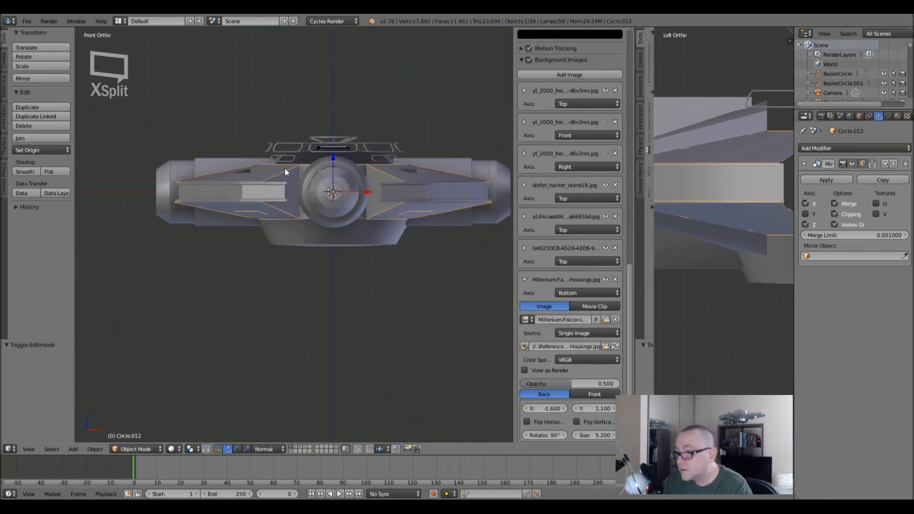
pyautogui.press('z')
pyautogui.rightClick(352, 241)
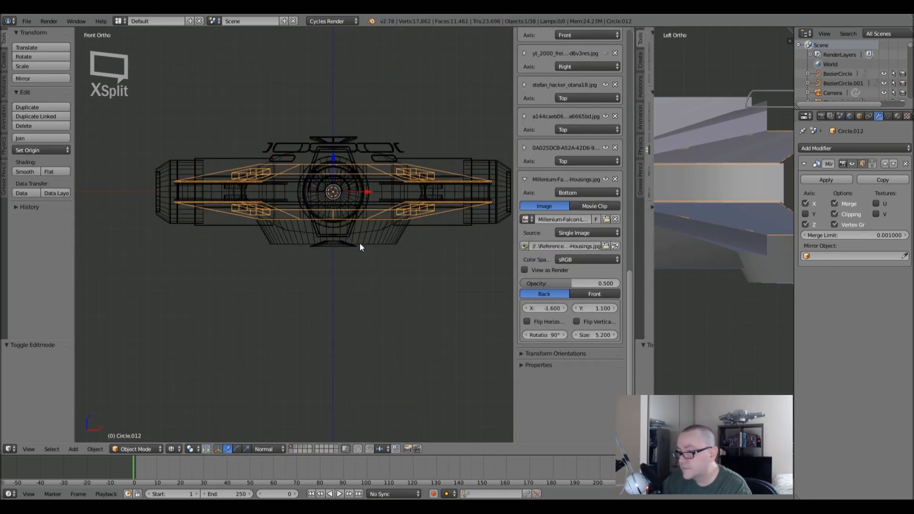
pyautogui.keyDown('shift'); pyautogui.moveTo(358, 242); pyautogui.dragTo(282, 255, button='middle'); pyautogui.keyUp('shift')
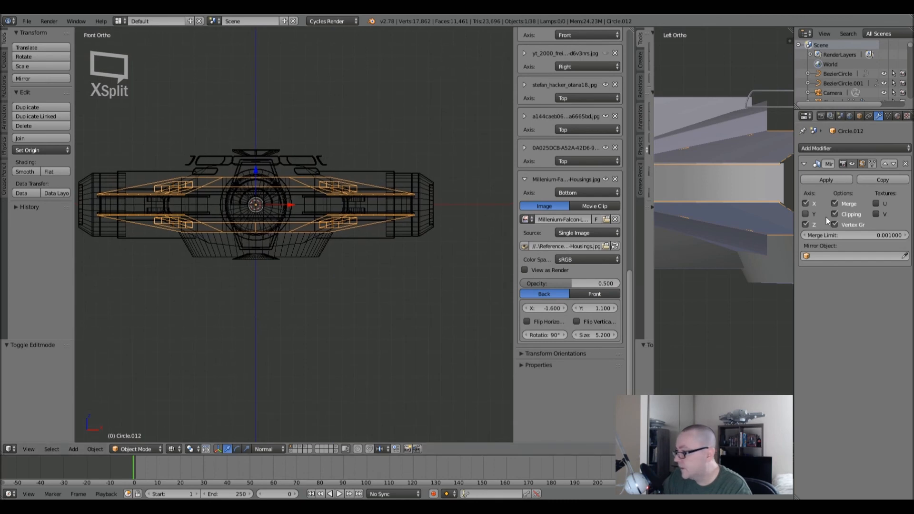
pyautogui.click(806, 224)
pyautogui.press('z')
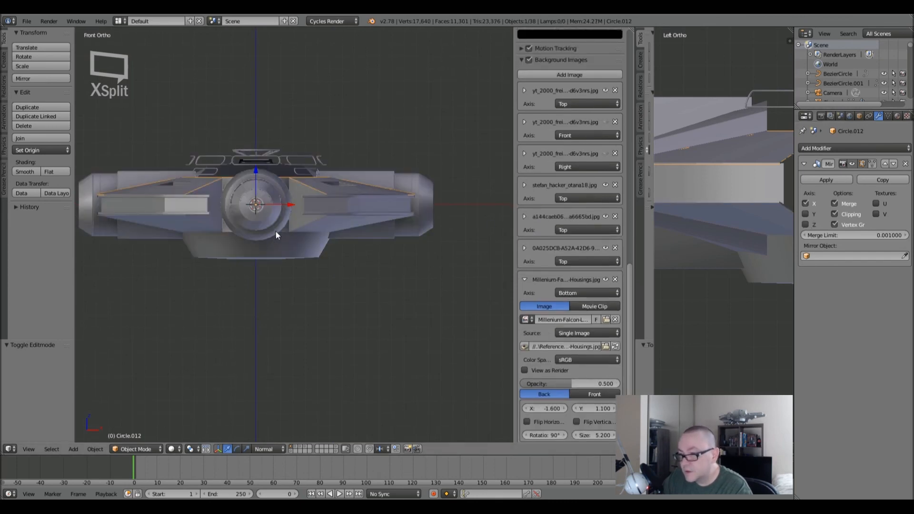
pyautogui.press('a')
pyautogui.moveTo(264, 276); pyautogui.dragTo(242, 269, button='middle')
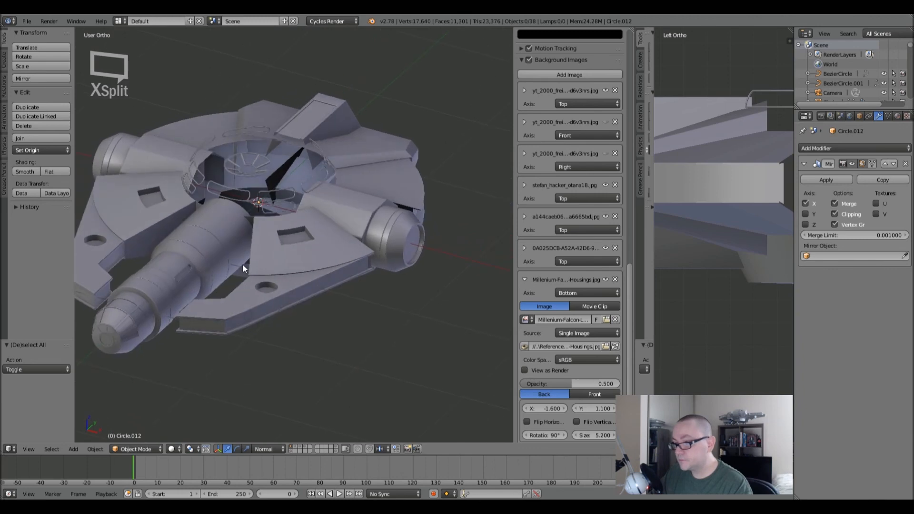
# - Show the second layer together with the first, and try moving the underside plates before cancelling the move
pyautogui.keyDown('shift'); pyautogui.click(296, 447); pyautogui.keyUp('shift')
pyautogui.moveTo(246, 335); pyautogui.dragTo(297, 163, button='middle')
pyautogui.rightClick(297, 163)
pyautogui.press('g')
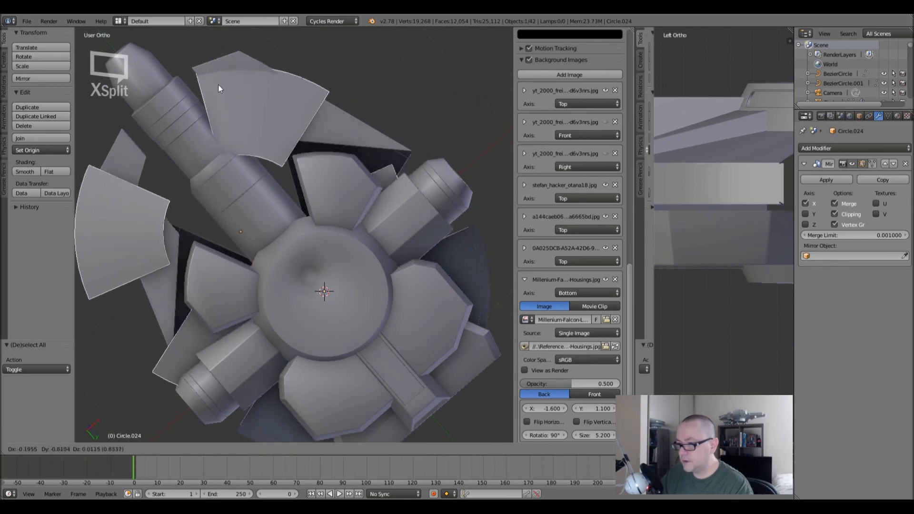
pyautogui.rightClick(270, 114)
pyautogui.keyDown('shift'); pyautogui.moveTo(301, 267); pyautogui.dragTo(309, 205, button='middle'); pyautogui.keyUp('shift')
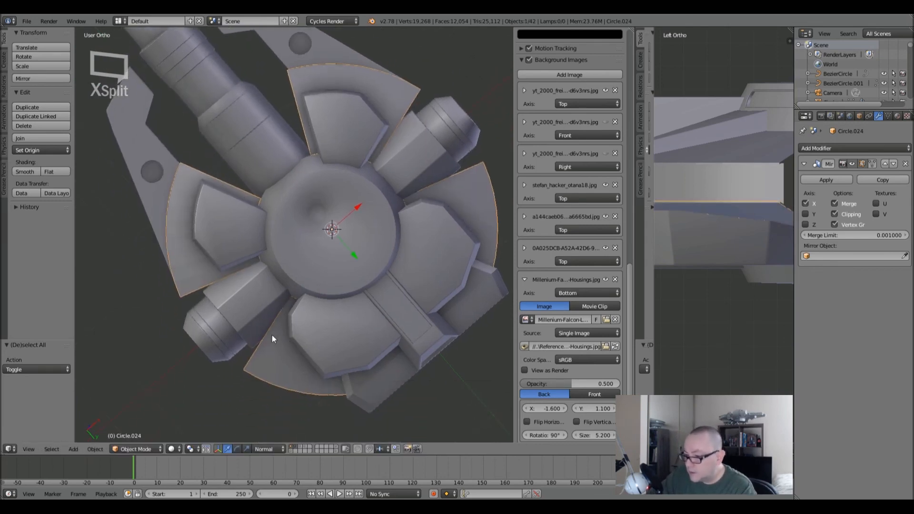
# - Try moving the upper plates and the underside plates one after the other, cancelling both moves
pyautogui.rightClick(275, 356)
pyautogui.press('g')
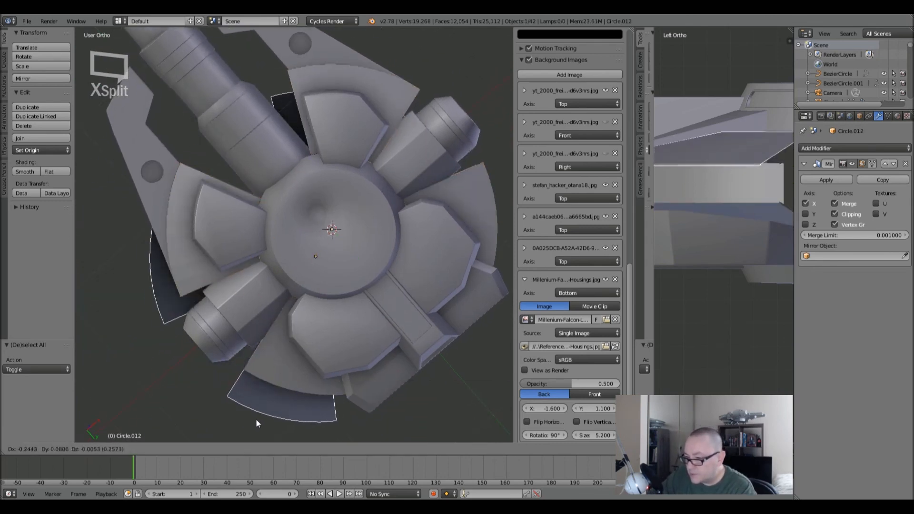
pyautogui.rightClick(255, 419)
pyautogui.rightClick(280, 373)
pyautogui.press('g')
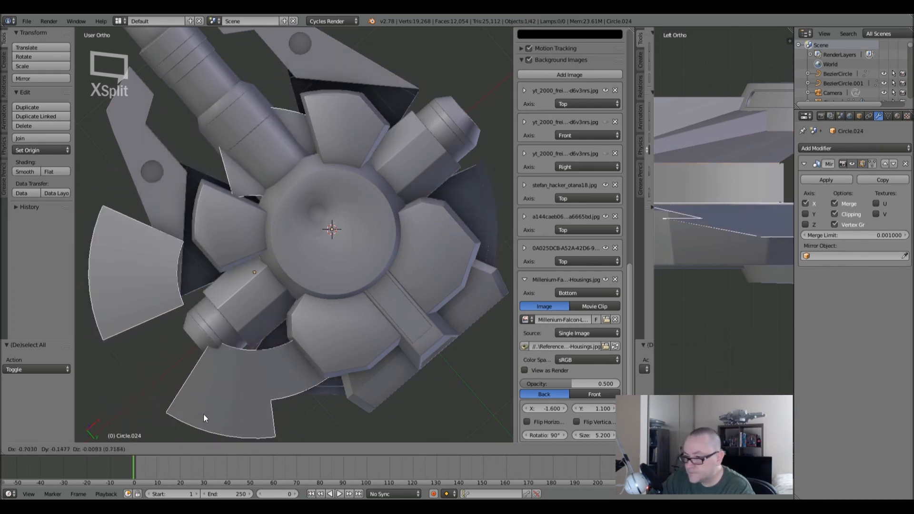
pyautogui.rightClick(264, 372)
pyautogui.moveTo(337, 310); pyautogui.dragTo(324, 258, button='middle')
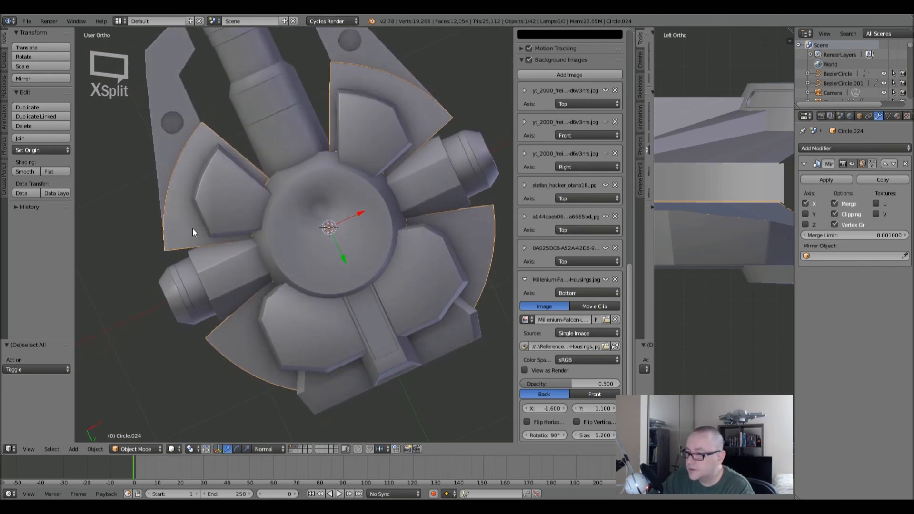
# - Deselect everything and save the file under its current name
pyautogui.press('a')
pyautogui.moveTo(334, 136); pyautogui.dragTo(326, 277, button='middle')
pyautogui.click(33, 20)
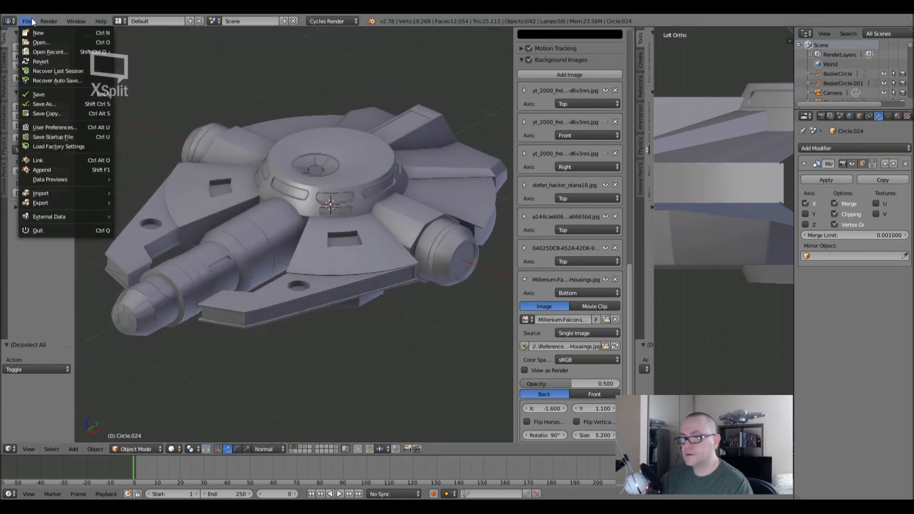
pyautogui.click(35, 96)
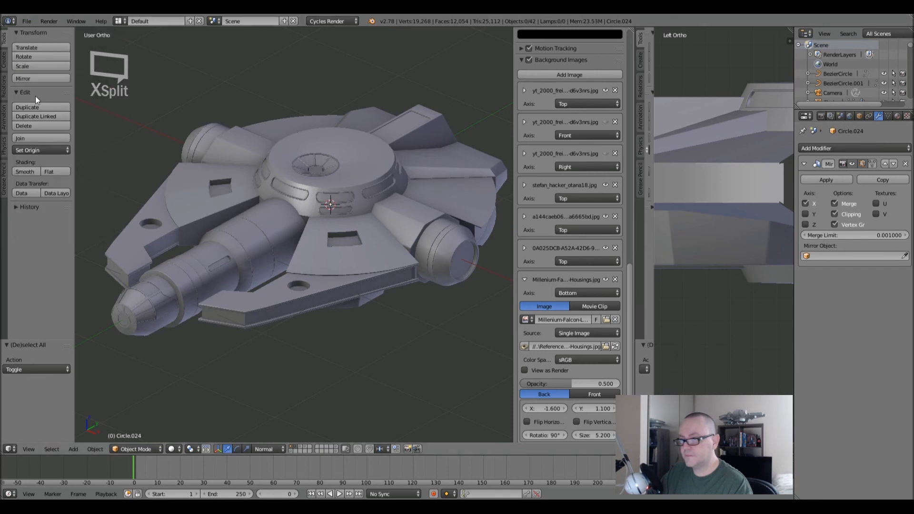
# - Examine the whole ship in solid shading from the side, from below and from the top against the reference images
pyautogui.moveTo(247, 263); pyautogui.dragTo(316, 266, button='middle')
pyautogui.keyDown('shift'); pyautogui.moveTo(347, 230); pyautogui.dragTo(324, 251, button='middle'); pyautogui.keyUp('shift')
pyautogui.press('KP_3')
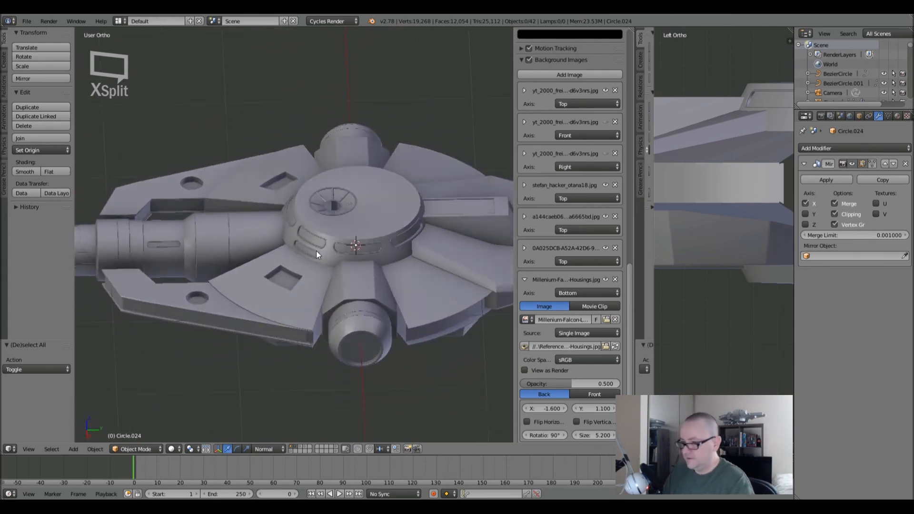
pyautogui.scroll(2, 341, 161)
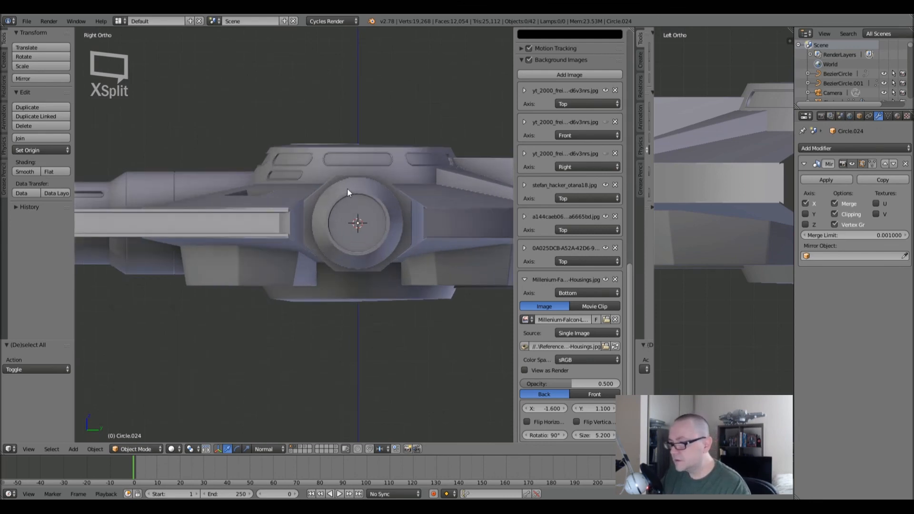
pyautogui.press('ctrl+KP_3')
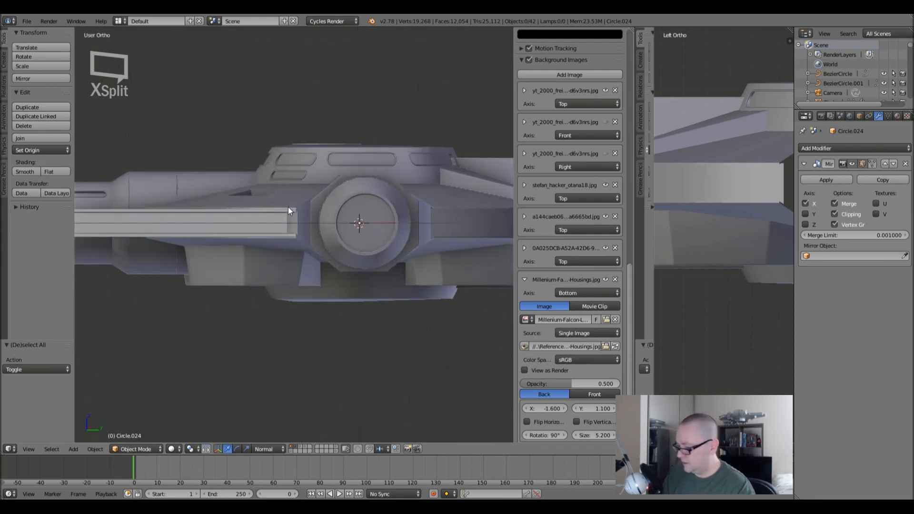
pyautogui.keyDown('shift'); pyautogui.moveTo(204, 256); pyautogui.dragTo(284, 199, button='middle'); pyautogui.keyUp('shift')
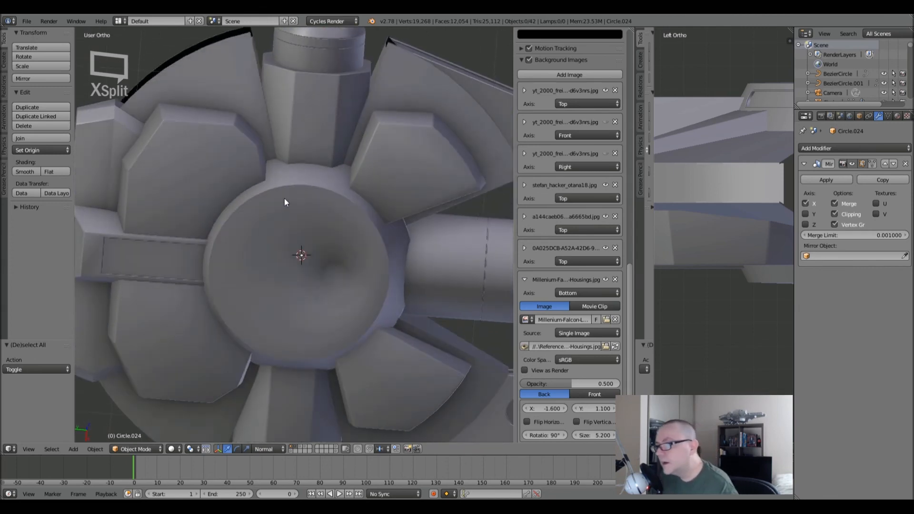
pyautogui.rightClick(318, 105)
pyautogui.press('Tab')
pyautogui.press('Tab')
pyautogui.scroll(-5, 321, 118)
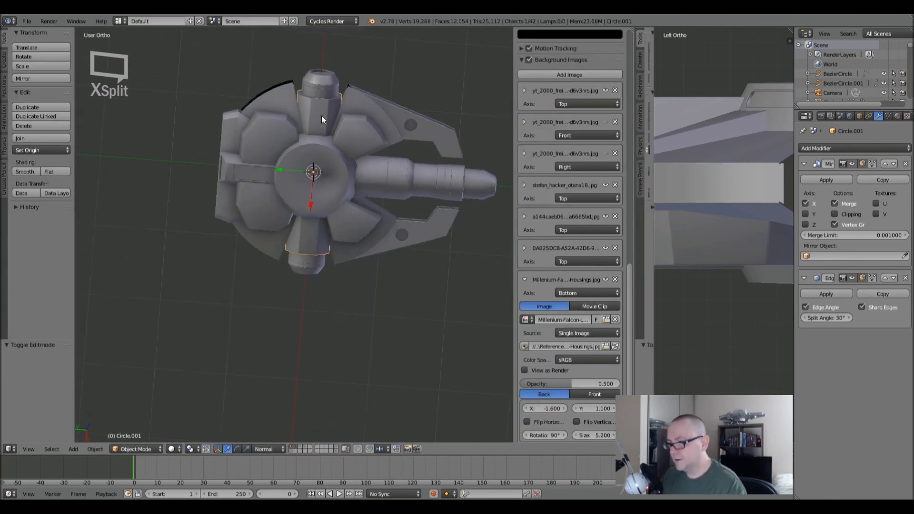
pyautogui.press('KP_7')
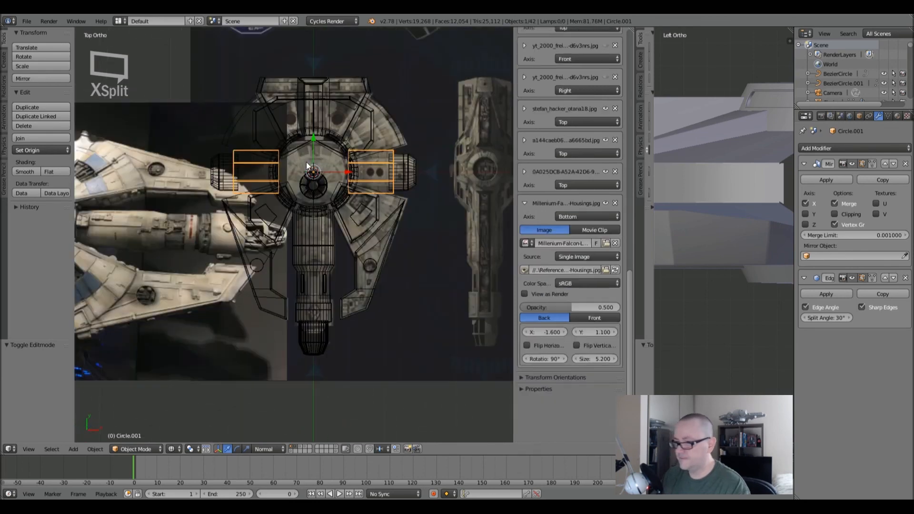
pyautogui.press('z')
pyautogui.keyDown('shift'); pyautogui.moveTo(364, 160); pyautogui.dragTo(408, 175, button='middle'); pyautogui.keyUp('shift')
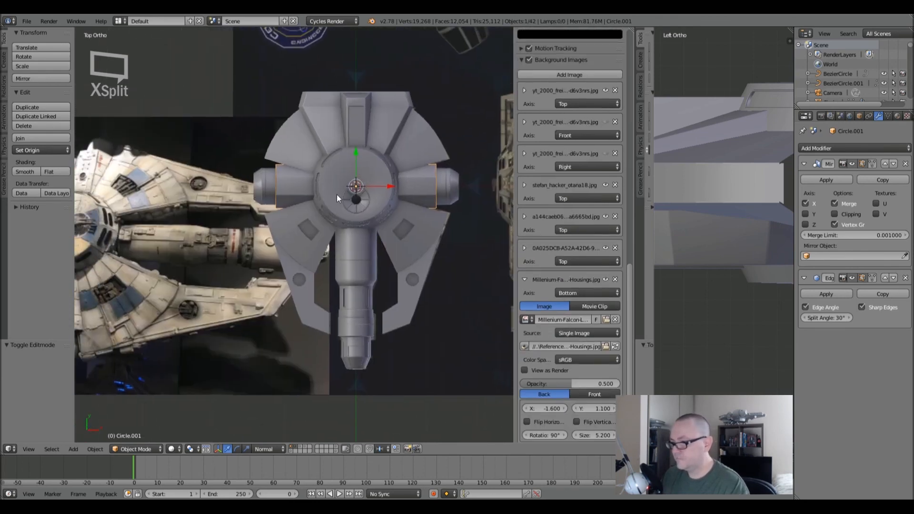
pyautogui.scroll(3, 336, 193)
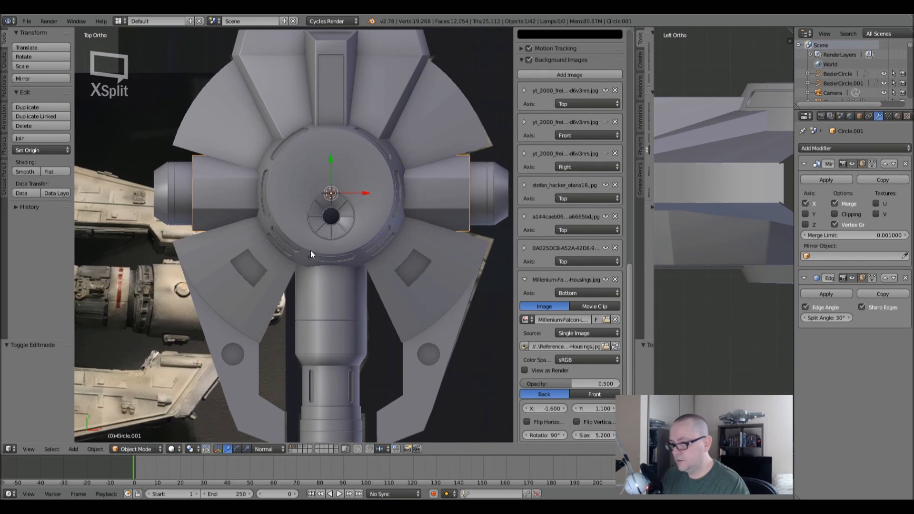
pyautogui.scroll(-3, 273, 272)
pyautogui.moveTo(251, 290)
pyautogui.mouseDown(button='middle')
pyautogui.moveTo(266, 282)
pyautogui.moveTo(259, 250)
pyautogui.moveTo(224, 186)
pyautogui.moveTo(236, 132)
pyautogui.moveTo(314, 123)
pyautogui.moveTo(337, 224)
pyautogui.moveTo(369, 234)
pyautogui.moveTo(301, 233)
pyautogui.mouseUp(button='middle')
# - Inspect the meshes of the side docking arms and their cylindrical end pieces in Edit Mode
pyautogui.press('Tab')
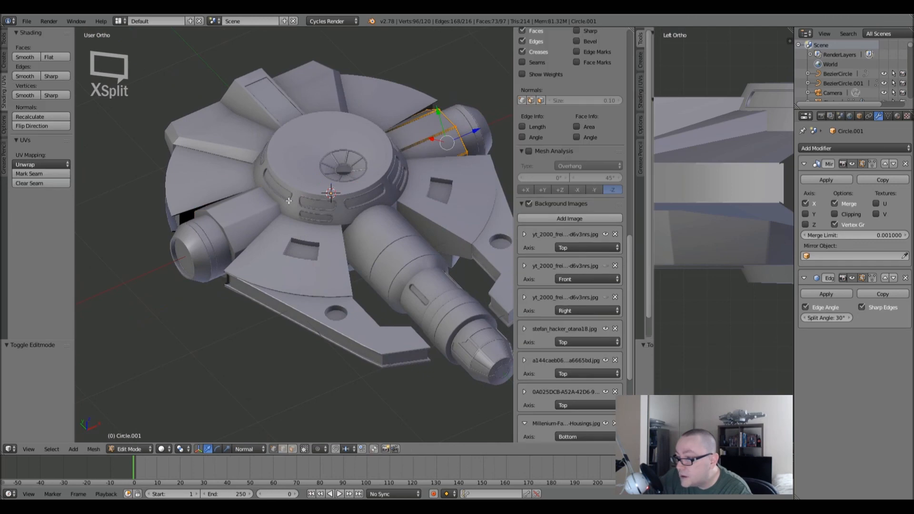
pyautogui.press('a')
pyautogui.press('Tab')
pyautogui.rightClick(208, 234)
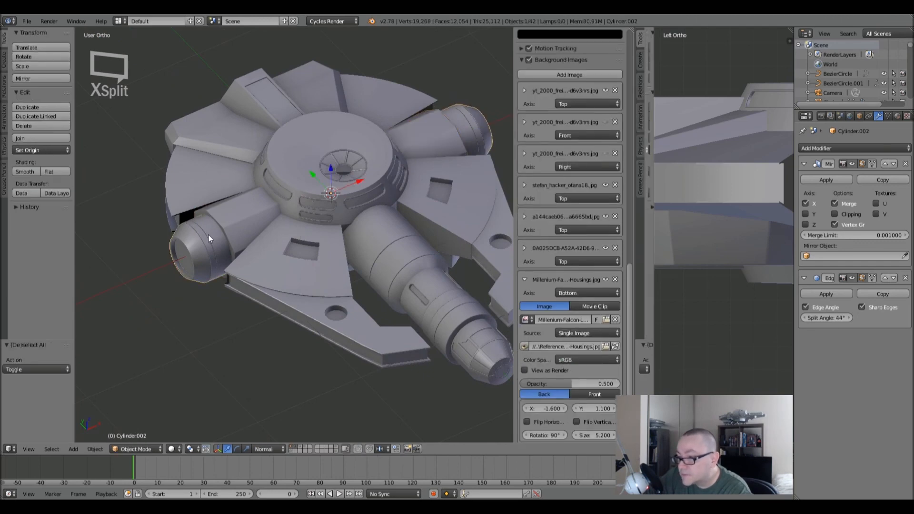
pyautogui.press('Tab')
pyautogui.press('Tab')
# - View the ship from below and display only the third layer
pyautogui.moveTo(289, 256); pyautogui.dragTo(298, 138, button='middle')
pyautogui.moveTo(318, 207); pyautogui.dragTo(292, 112, button='middle')
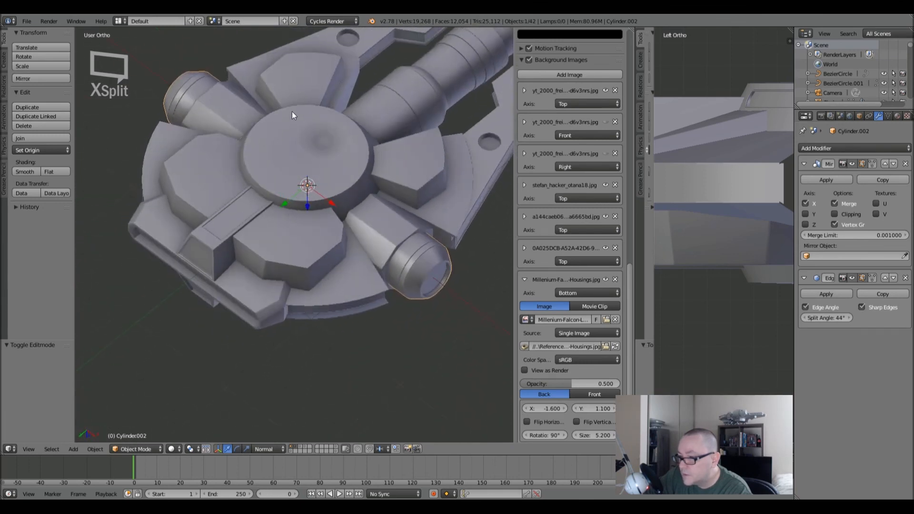
pyautogui.click(301, 448)
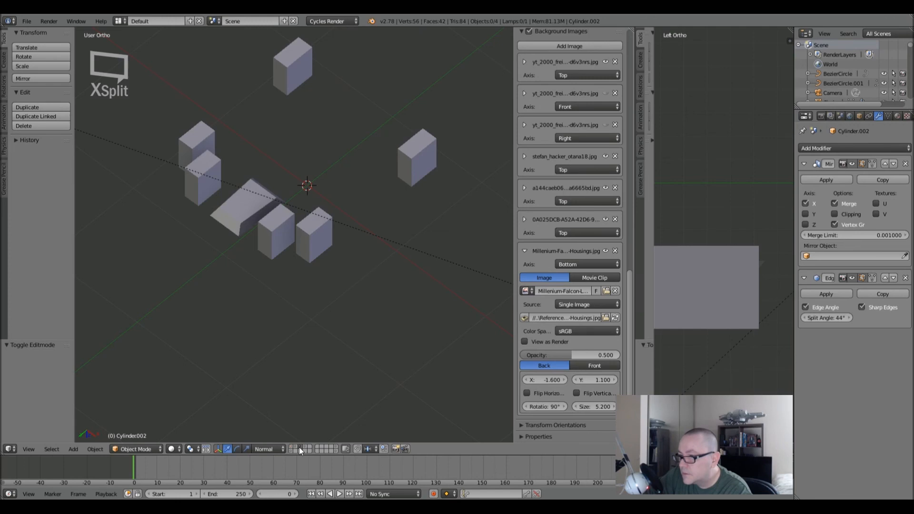
# - Display only the first layer with the main ship parts and clear the selection
pyautogui.rightClick(240, 212)
pyautogui.press('m')
pyautogui.press('2')
pyautogui.press('2')
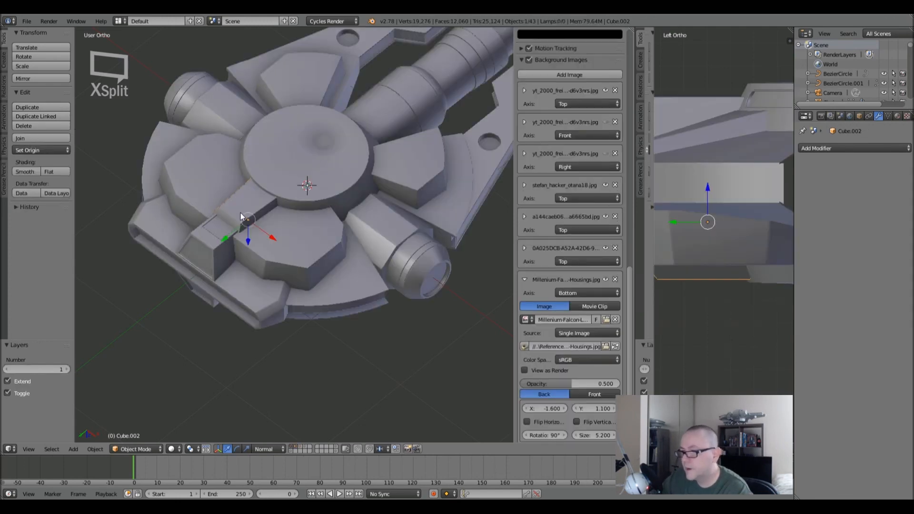
pyautogui.press('a')
# - Show the Right-axis reference image behind the ship in the right view and compare the side profile with it
pyautogui.keyDown('shift'); pyautogui.moveTo(284, 204); pyautogui.dragTo(290, 251, button='middle'); pyautogui.keyUp('shift')
pyautogui.press('KP_3')
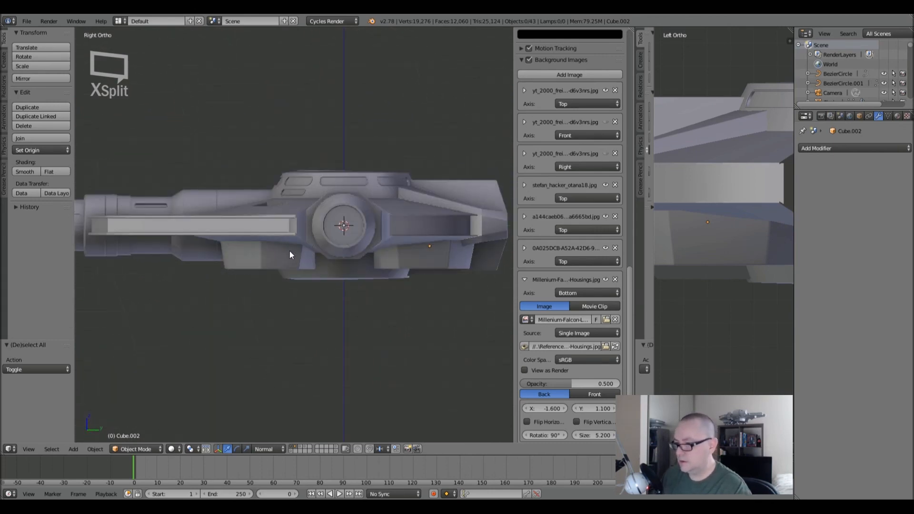
pyautogui.keyDown('shift'); pyautogui.moveTo(411, 276); pyautogui.dragTo(356, 260, button='middle'); pyautogui.keyUp('shift')
pyautogui.scroll(2, 579, 271)
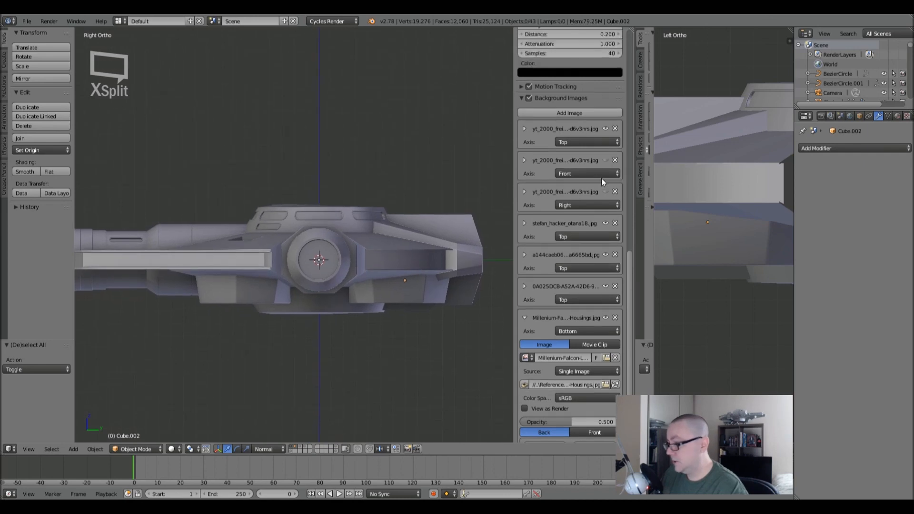
pyautogui.click(606, 191)
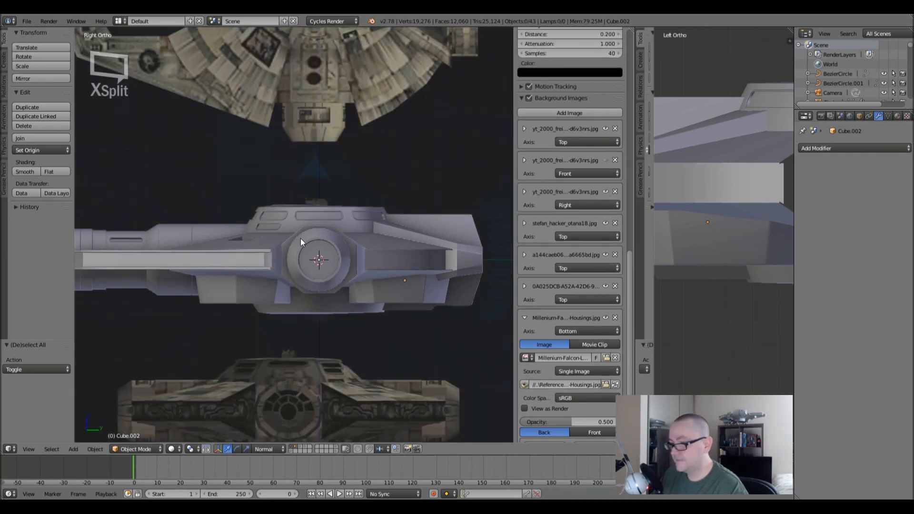
pyautogui.scroll(9, 318, 211)
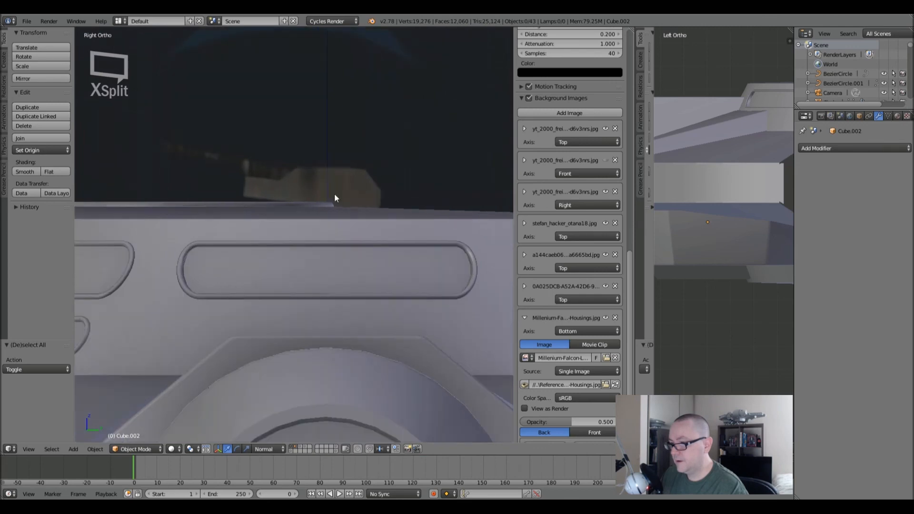
pyautogui.scroll(-8, 324, 189)
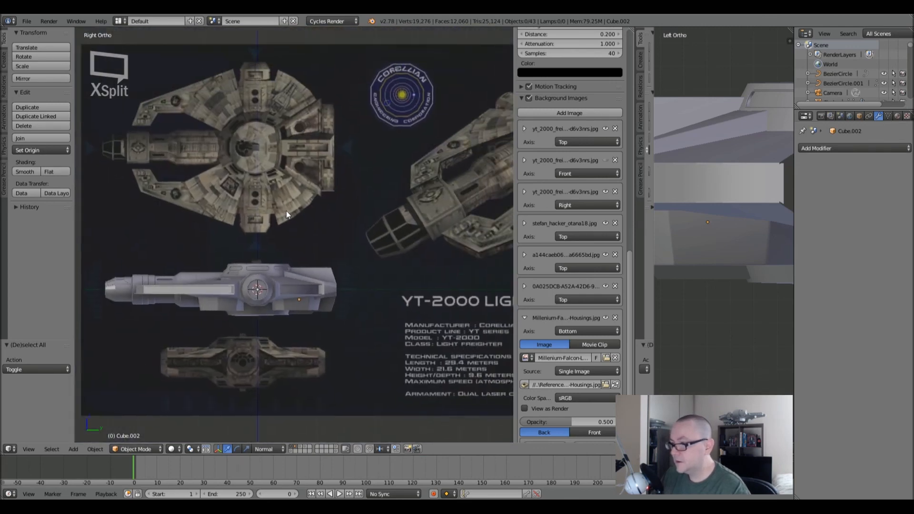
# - Examine the central disc, gun turret and slotted rim in the top-view reference photo of the freighter model
pyautogui.press('KP_7')
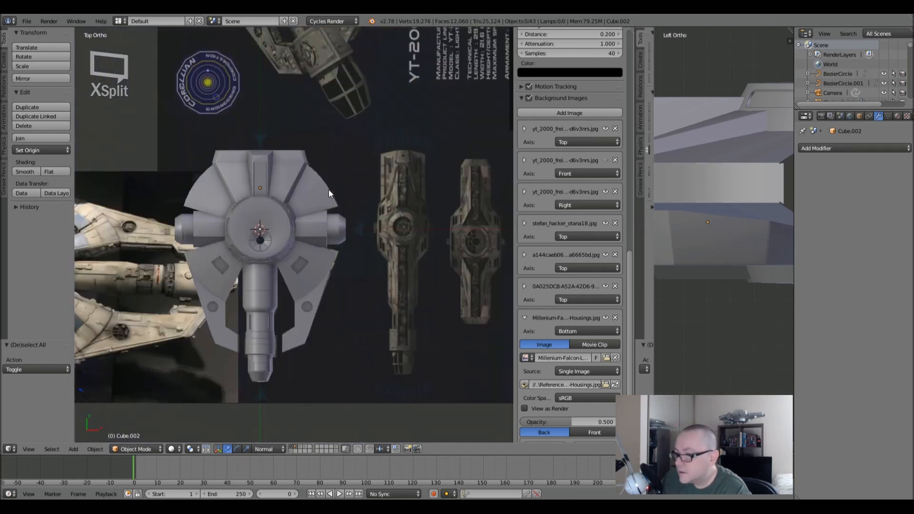
pyautogui.keyDown('shift'); pyautogui.moveTo(328, 190); pyautogui.dragTo(487, 186, button='middle'); pyautogui.keyUp('shift')
pyautogui.scroll(6, 204, 254)
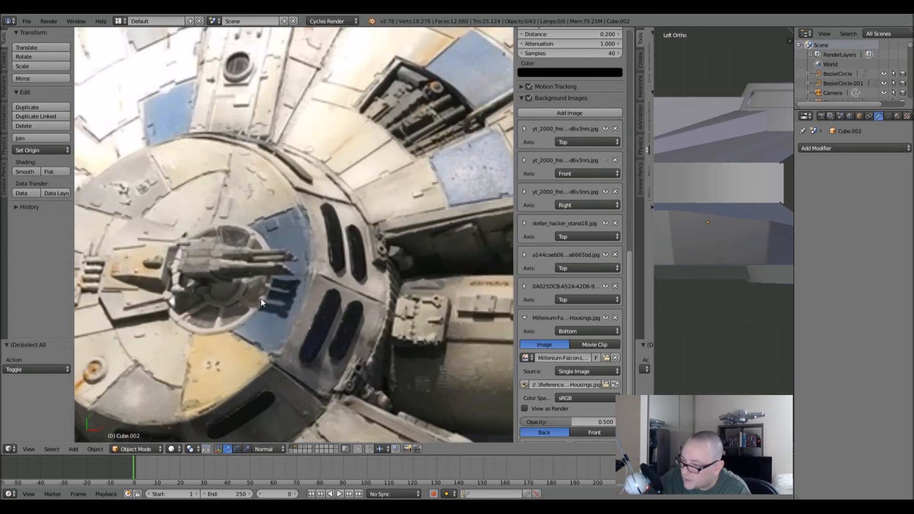
pyautogui.keyDown('shift'); pyautogui.moveTo(195, 283); pyautogui.dragTo(247, 277, button='middle'); pyautogui.keyUp('shift')
pyautogui.scroll(-1, 246, 277)
pyautogui.scroll(-1, 247, 277)
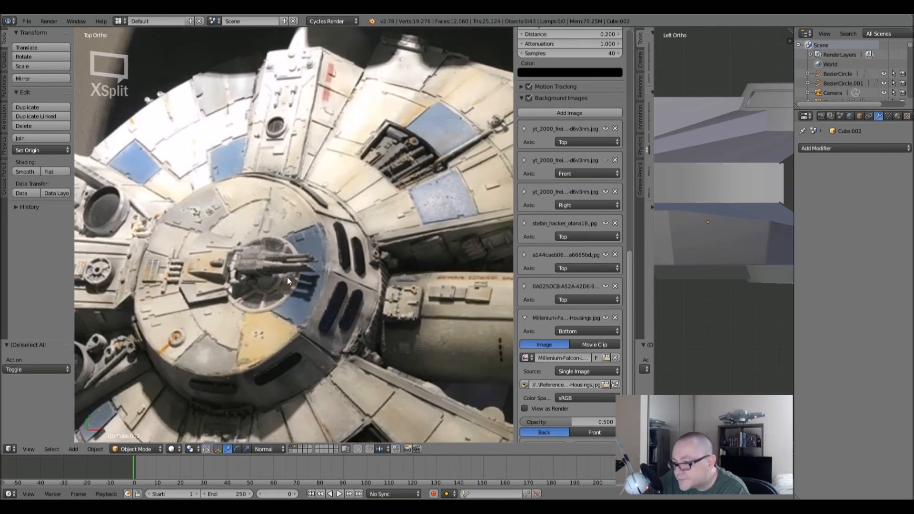
pyautogui.keyDown('shift'); pyautogui.moveTo(316, 275); pyautogui.dragTo(273, 275, button='middle'); pyautogui.keyUp('shift')
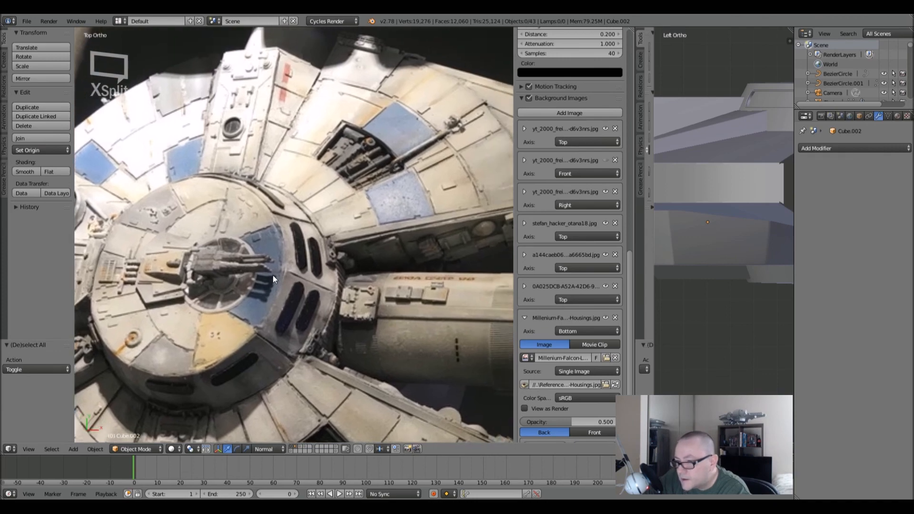
pyautogui.scroll(-4, 273, 275)
pyautogui.keyDown('shift'); pyautogui.moveTo(382, 272); pyautogui.dragTo(222, 247, button='middle'); pyautogui.keyUp('shift')
pyautogui.keyDown('shift'); pyautogui.moveTo(347, 257); pyautogui.dragTo(426, 260, button='middle'); pyautogui.keyUp('shift')
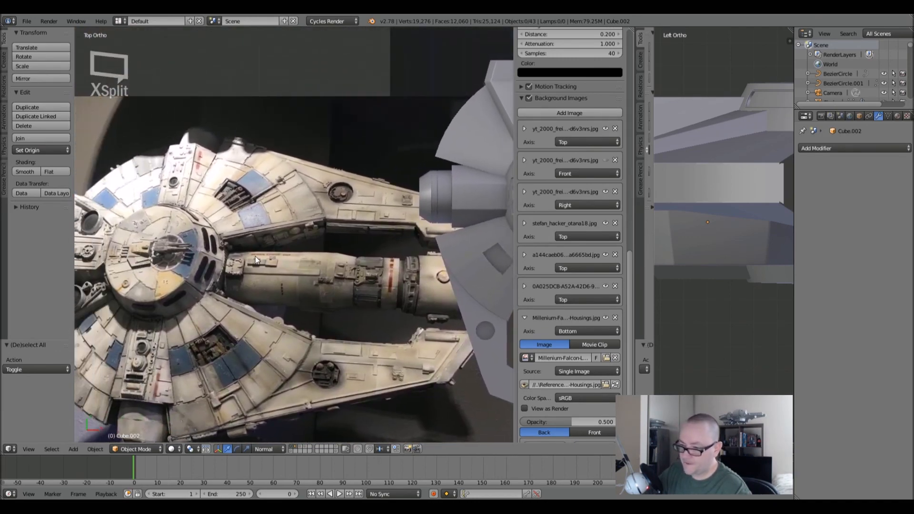
pyautogui.scroll(2, 161, 237)
pyautogui.scroll(4, 105, 261)
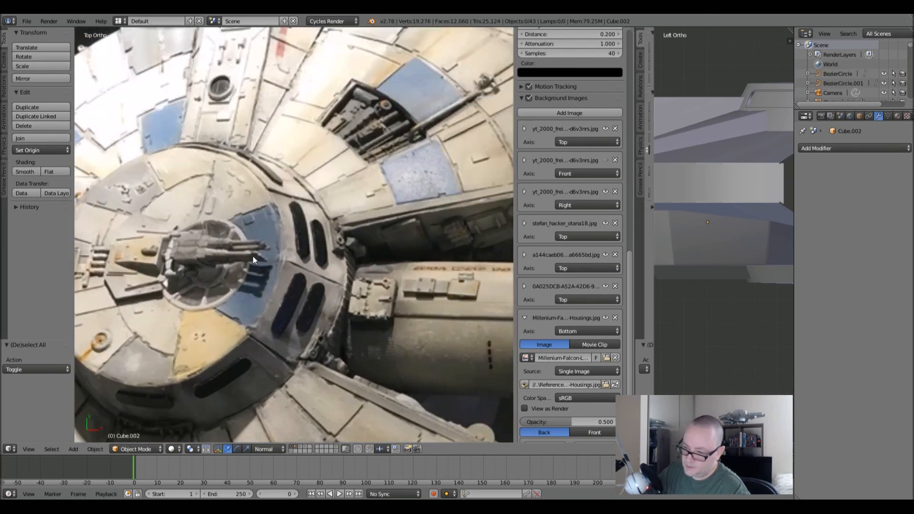
pyautogui.keyDown('shift'); pyautogui.moveTo(211, 267); pyautogui.dragTo(275, 269, button='middle'); pyautogui.keyUp('shift')
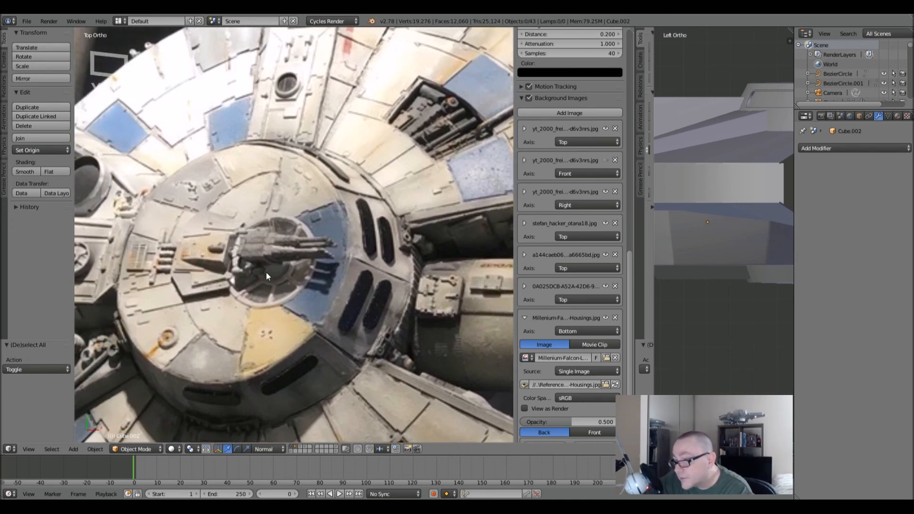
pyautogui.scroll(-1, 292, 252)
pyautogui.scroll(-3, 290, 244)
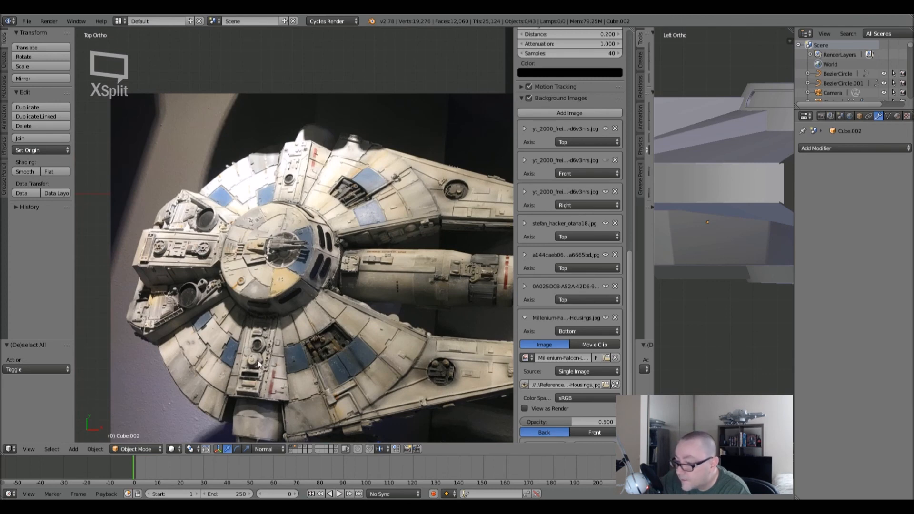
# - Examine the central forward tube and the front mandibles in the top-view reference photo
pyautogui.scroll(1, 257, 354)
pyautogui.scroll(1, 256, 350)
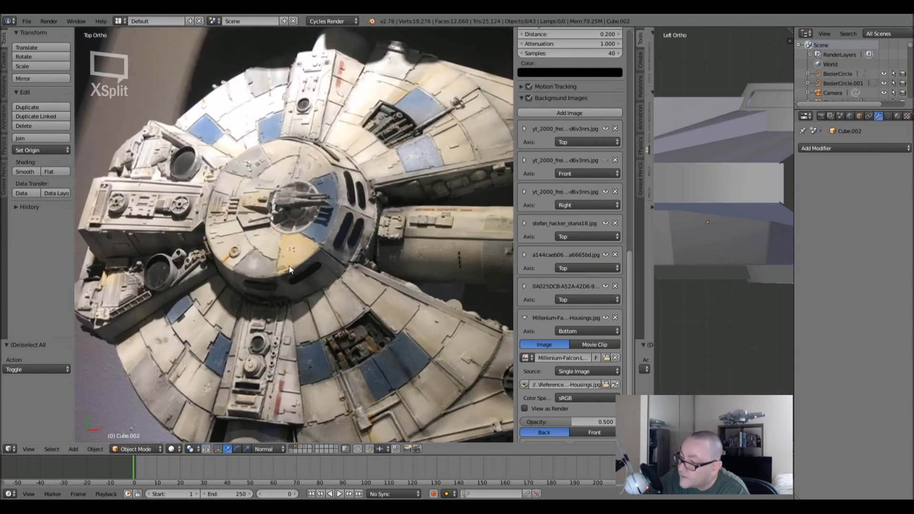
pyautogui.keyDown('shift'); pyautogui.moveTo(353, 226); pyautogui.dragTo(258, 259, button='middle'); pyautogui.keyUp('shift')
pyautogui.keyDown('shift'); pyautogui.moveTo(337, 234); pyautogui.dragTo(248, 211, button='middle'); pyautogui.keyUp('shift')
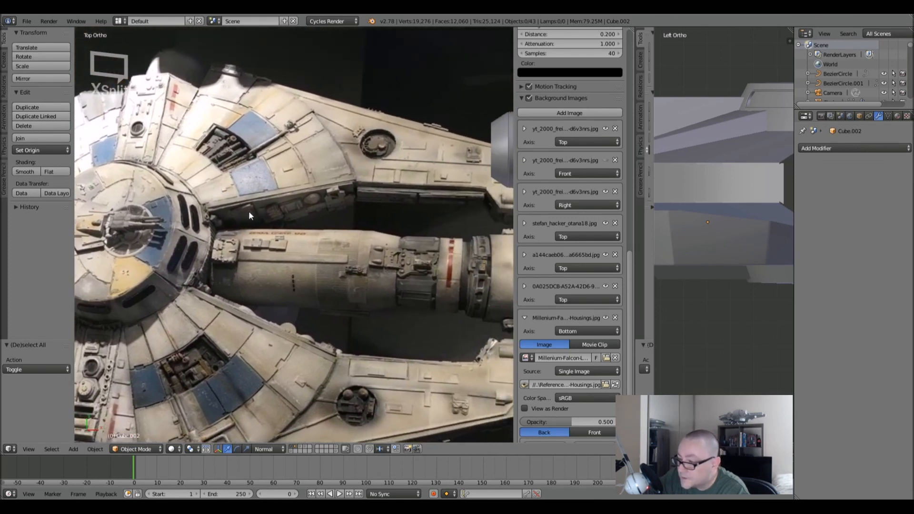
pyautogui.scroll(1, 421, 233)
pyautogui.keyDown('shift'); pyautogui.moveTo(422, 232); pyautogui.dragTo(312, 233, button='middle'); pyautogui.keyUp('shift')
pyautogui.keyDown('shift'); pyautogui.moveTo(267, 257); pyautogui.dragTo(338, 256, button='middle'); pyautogui.keyUp('shift')
pyautogui.moveTo(252, 233)
pyautogui.keyDown('shift'); pyautogui.mouseDown(button='middle')
pyautogui.moveTo(261, 221)
pyautogui.moveTo(381, 250)
pyautogui.mouseUp(button='middle'); pyautogui.keyUp('shift')
# - Examine the recessed machinery pit, blue panels and side docking section in the top-view reference photo
pyautogui.scroll(3, 335, 227)
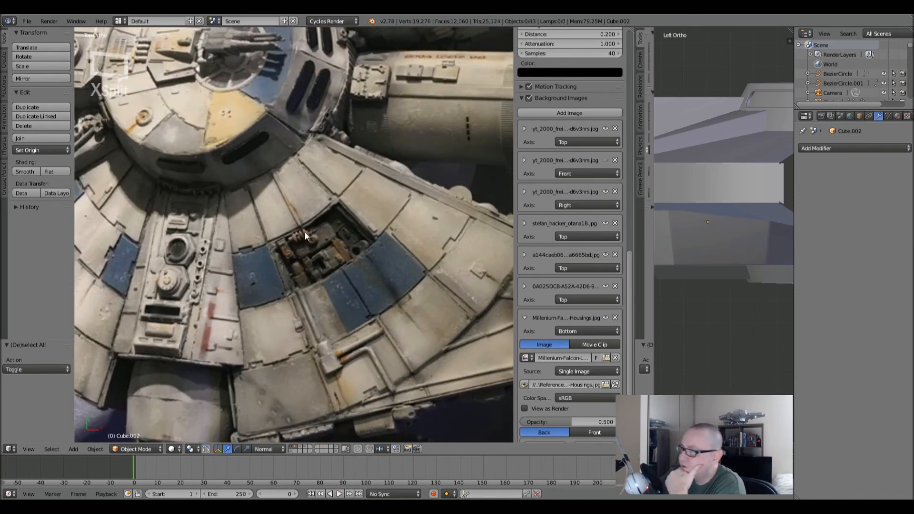
pyautogui.scroll(1, 301, 232)
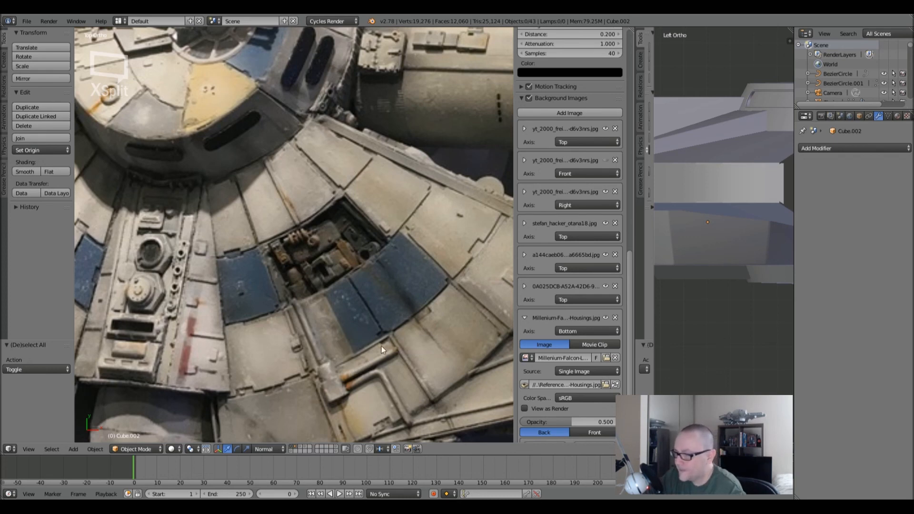
pyautogui.keyDown('shift'); pyautogui.scroll(-2, 381, 347); pyautogui.keyUp('shift')
pyautogui.keyDown('shift'); pyautogui.moveTo(388, 345); pyautogui.dragTo(342, 298, button='middle'); pyautogui.keyUp('shift')
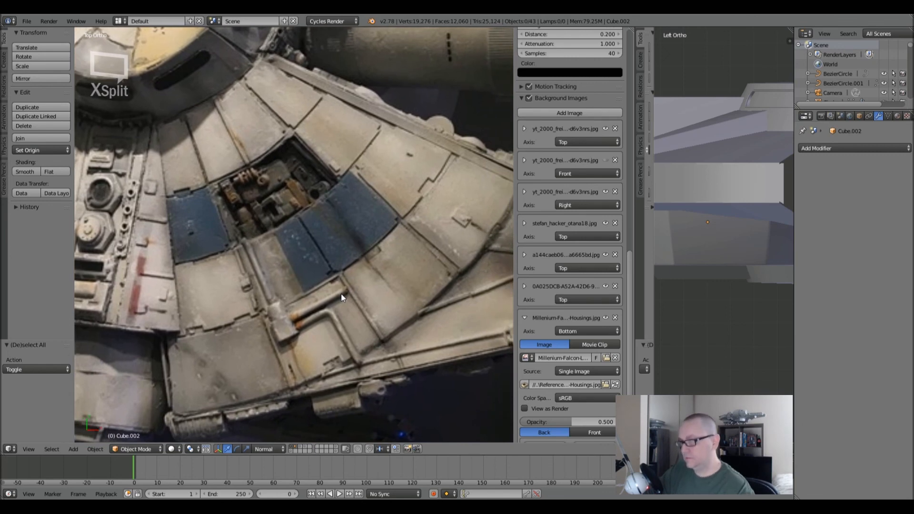
pyautogui.scroll(-3, 364, 295)
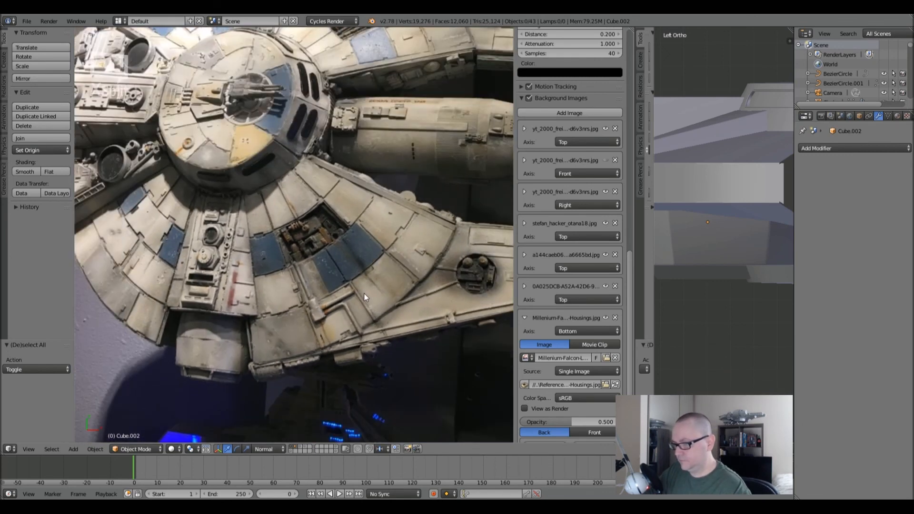
pyautogui.keyDown('ctrl'); pyautogui.scroll(3, 240, 272); pyautogui.keyUp('ctrl')
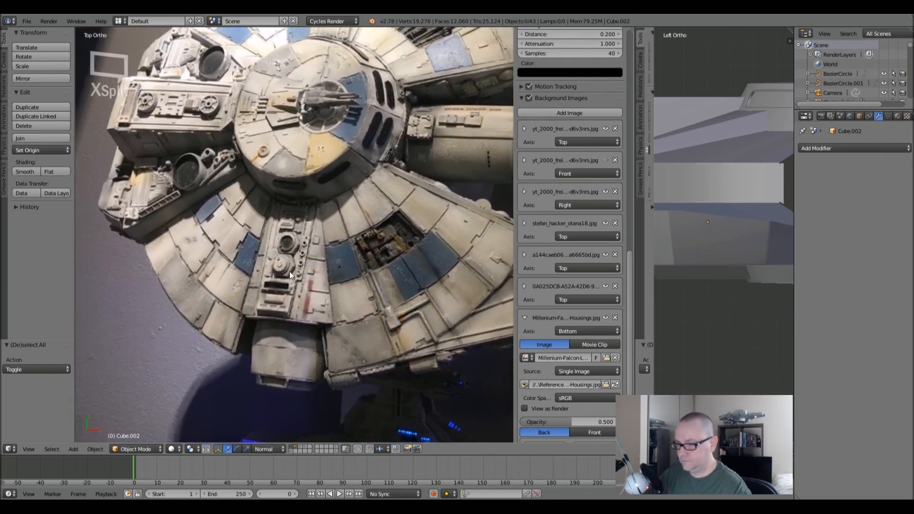
pyautogui.keyDown('ctrl'); pyautogui.scroll(-3, 295, 288); pyautogui.keyUp('ctrl')
pyautogui.keyDown('shift'); pyautogui.scroll(2, 305, 286); pyautogui.keyUp('shift')
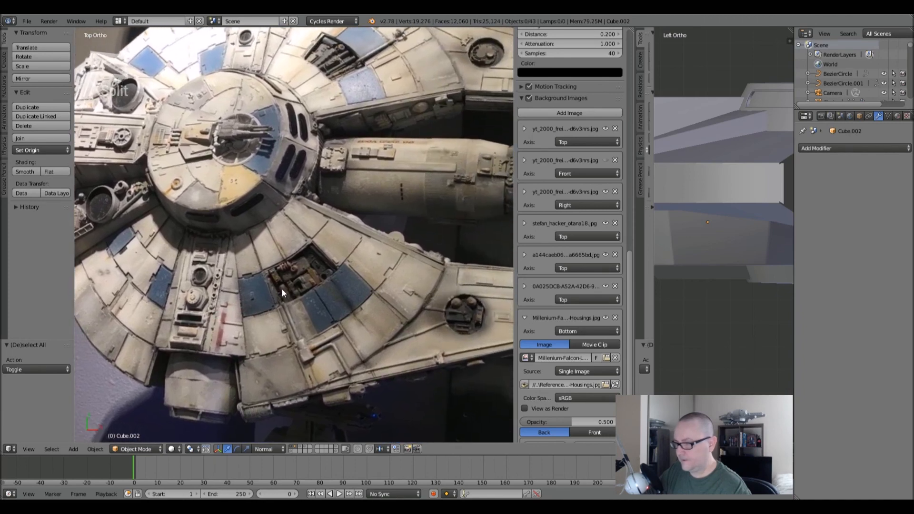
pyautogui.keyDown('shift'); pyautogui.scroll(2, 288, 328); pyautogui.keyUp('shift')
pyautogui.keyDown('shift'); pyautogui.scroll(-3, 283, 214); pyautogui.keyUp('shift')
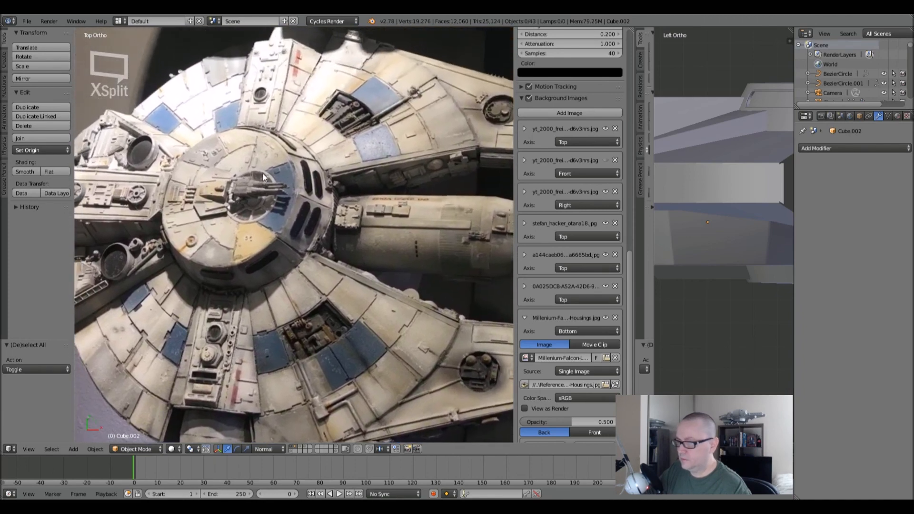
pyautogui.keyDown('ctrl'); pyautogui.scroll(1, 276, 111); pyautogui.keyUp('ctrl')
pyautogui.keyDown('shift'); pyautogui.scroll(-2, 291, 262); pyautogui.keyUp('shift')
pyautogui.scroll(2, 251, 242)
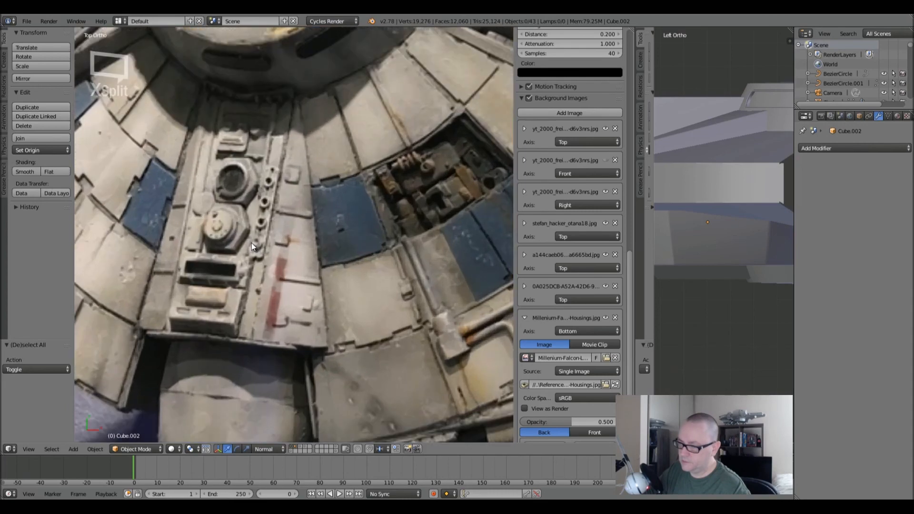
# - Return to the top view and study the overall hull plating layout around the docking section in the reference photo
pyautogui.moveTo(252, 244); pyautogui.dragTo(251, 246, button='middle')
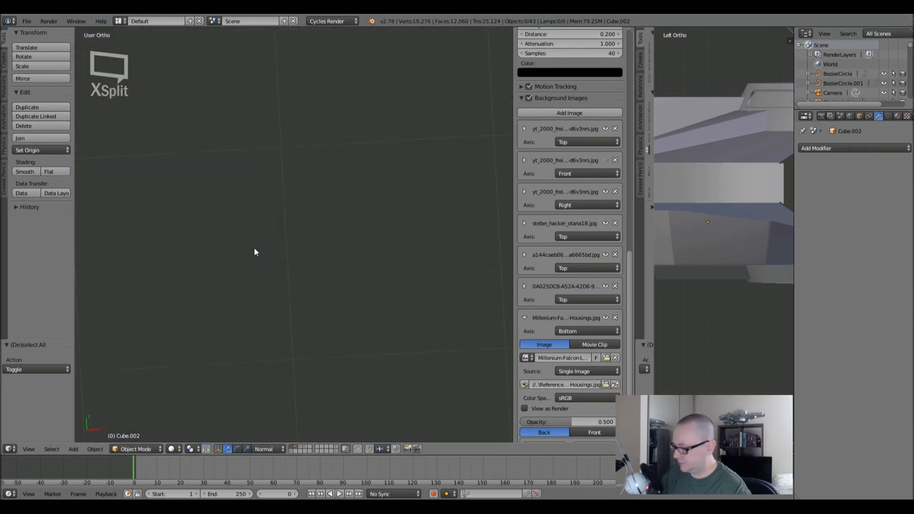
pyautogui.press('ctrl+KP_7')
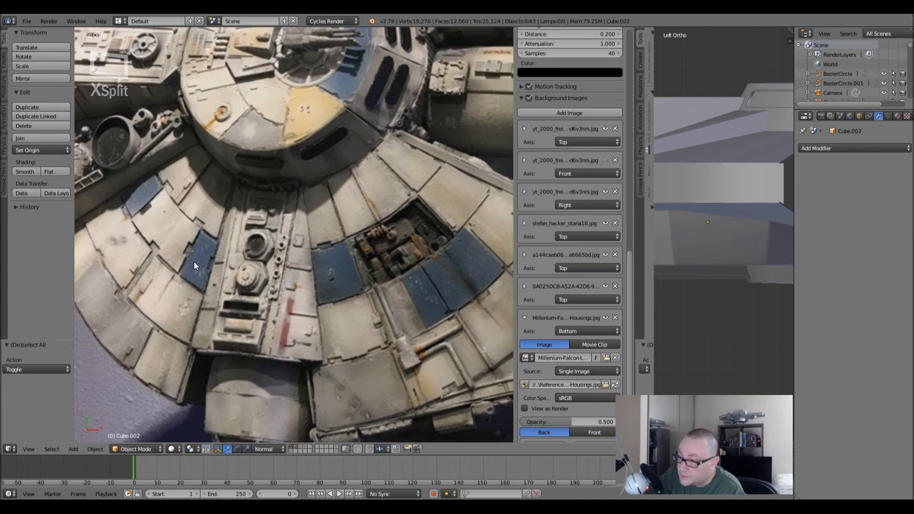
pyautogui.scroll(-4, 324, 269)
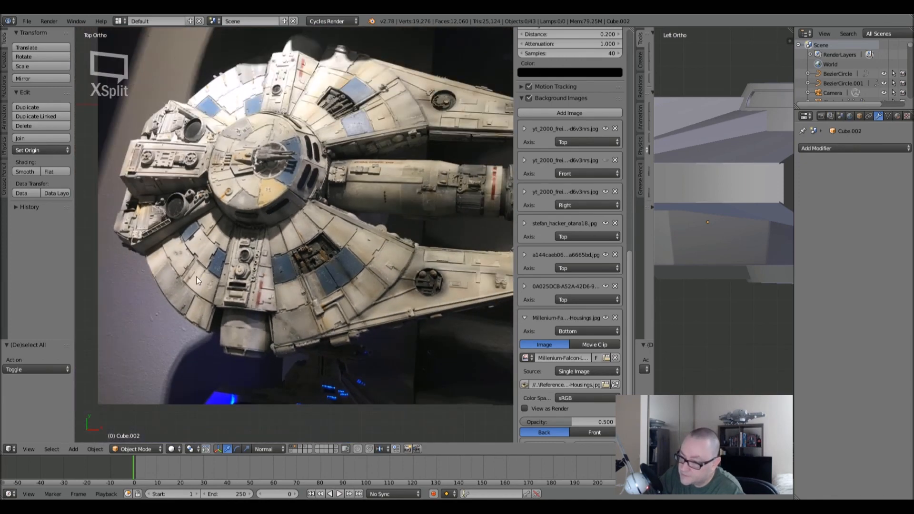
pyautogui.keyDown('shift'); pyautogui.moveTo(196, 276); pyautogui.dragTo(255, 279, button='middle'); pyautogui.keyUp('shift')
pyautogui.scroll(3, 203, 295)
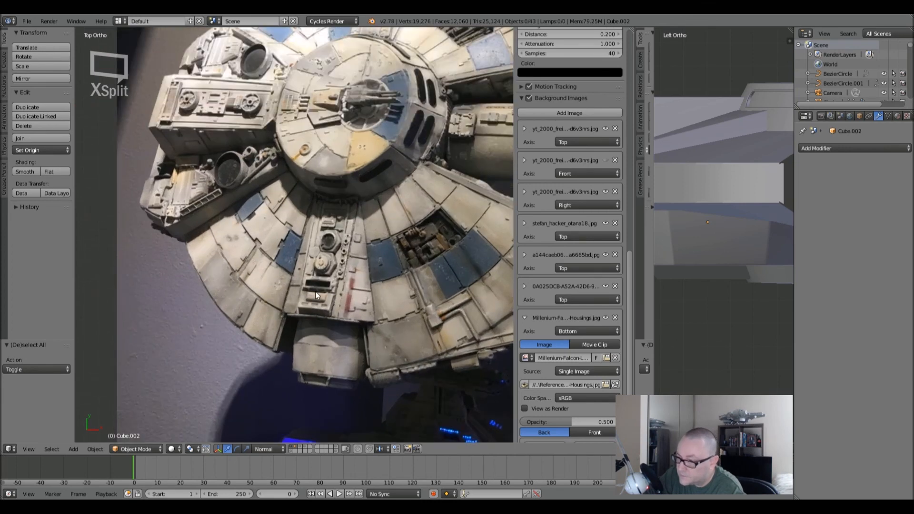
pyautogui.keyDown('ctrl'); pyautogui.scroll(-3, 249, 286); pyautogui.keyUp('ctrl')
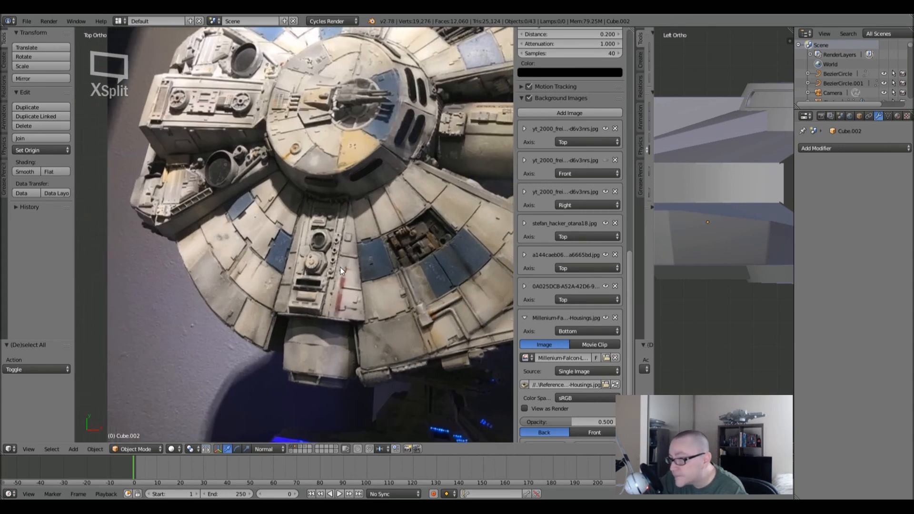
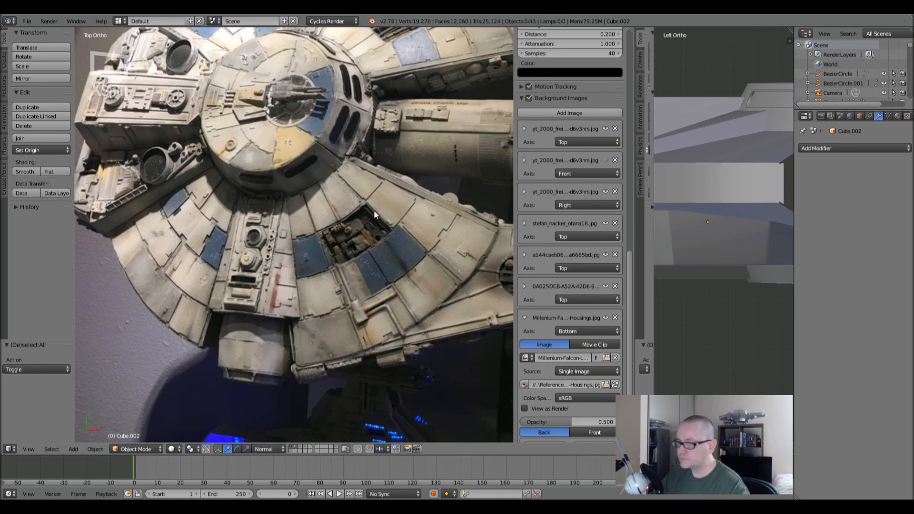
pyautogui.scroll(-1, 373, 210)
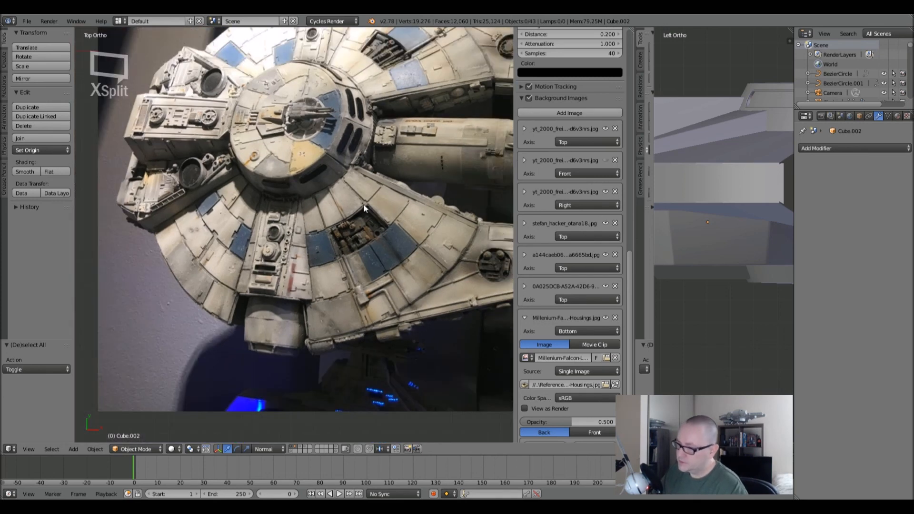
pyautogui.keyDown('shift'); pyautogui.moveTo(409, 201); pyautogui.dragTo(402, 264, button='middle'); pyautogui.keyUp('shift')
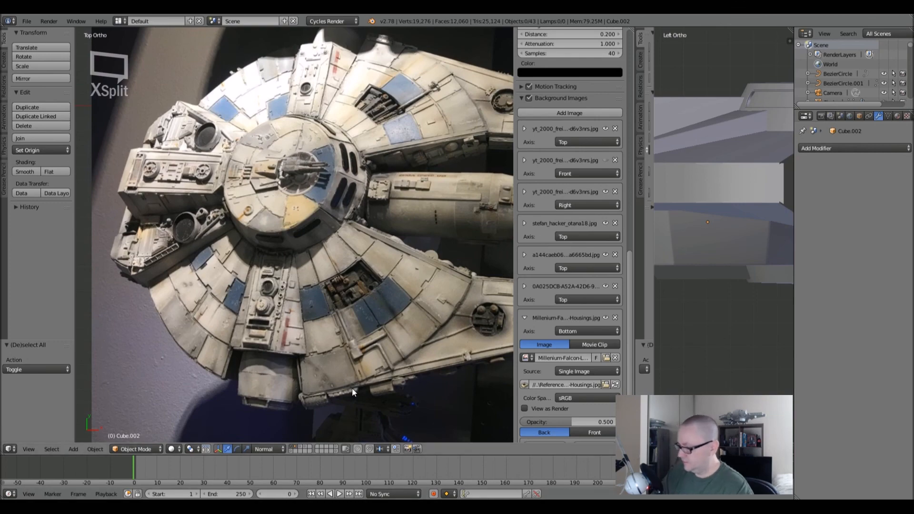
pyautogui.scroll(-5, 358, 290)
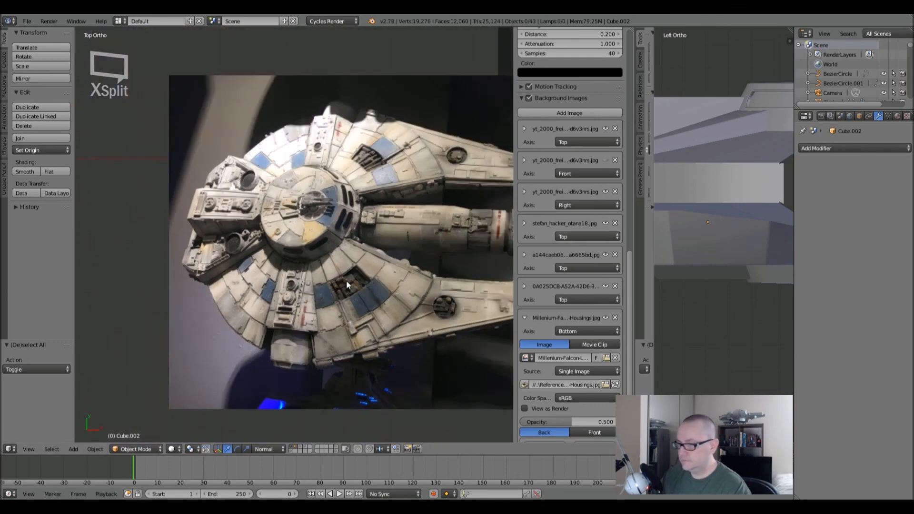
# - Open the mirrored fan-shaped upper hull plates in Edit Mode, focusing on the front segment with the square recess
pyautogui.keyDown('shift'); pyautogui.moveTo(461, 306); pyautogui.dragTo(307, 287, button='middle'); pyautogui.keyUp('shift')
pyautogui.scroll(4, 326, 260)
pyautogui.rightClick(326, 260)
pyautogui.press('Tab')
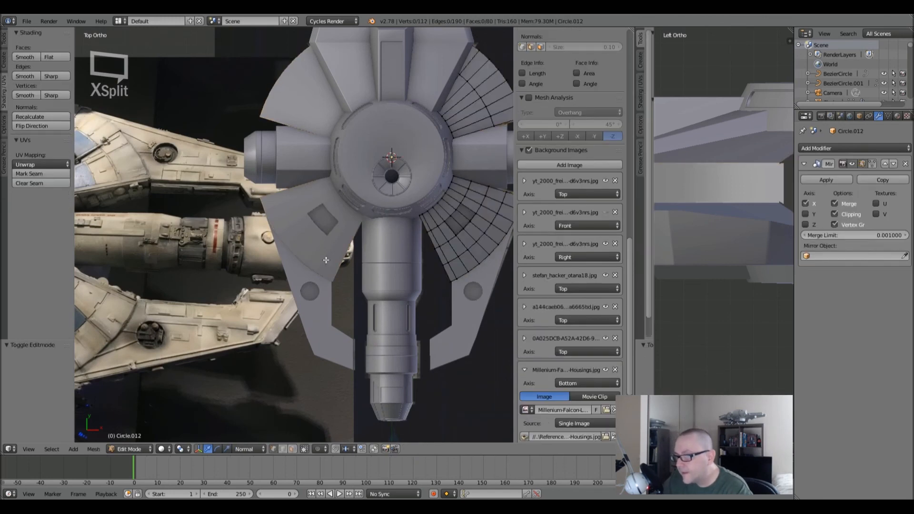
pyautogui.scroll(3, 326, 260)
pyautogui.keyDown('shift'); pyautogui.moveTo(500, 248); pyautogui.dragTo(307, 253, button='middle'); pyautogui.keyUp('shift')
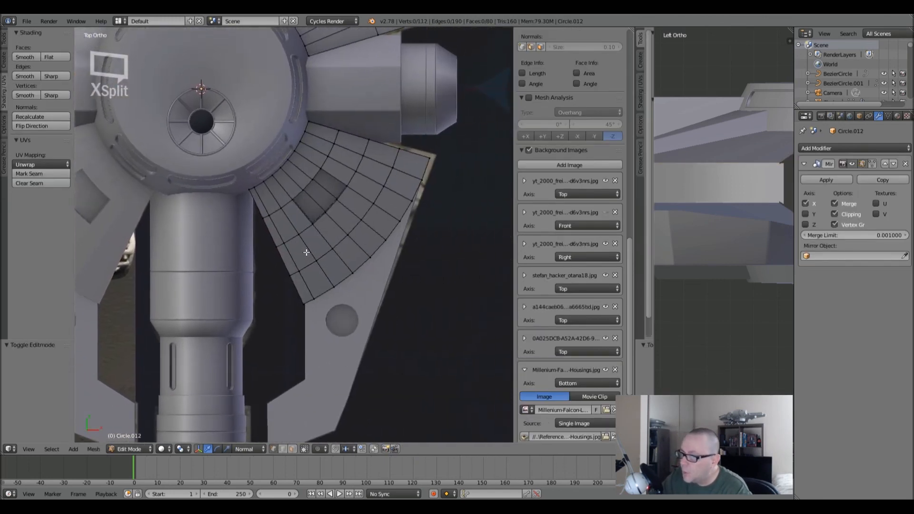
# - Select all top faces of the fan-shaped plate around the square recess, leaving the recess floor and walls unselected
pyautogui.scroll(2, 347, 218)
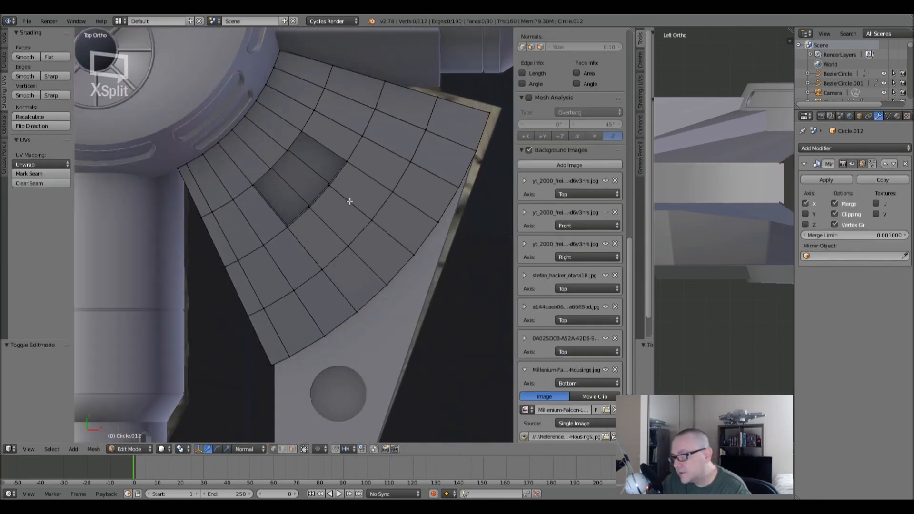
pyautogui.keyDown('shift'); pyautogui.moveTo(351, 200); pyautogui.dragTo(356, 226, button='middle'); pyautogui.keyUp('shift')
pyautogui.scroll(-6, 364, 245)
pyautogui.scroll(6, 356, 226)
pyautogui.keyDown('shift'); pyautogui.moveTo(371, 207); pyautogui.dragTo(327, 176, button='middle'); pyautogui.keyUp('shift')
pyautogui.click(293, 449)
pyautogui.click(216, 402)
pyautogui.keyDown('shift'); pyautogui.click(252, 395); pyautogui.keyUp('shift')
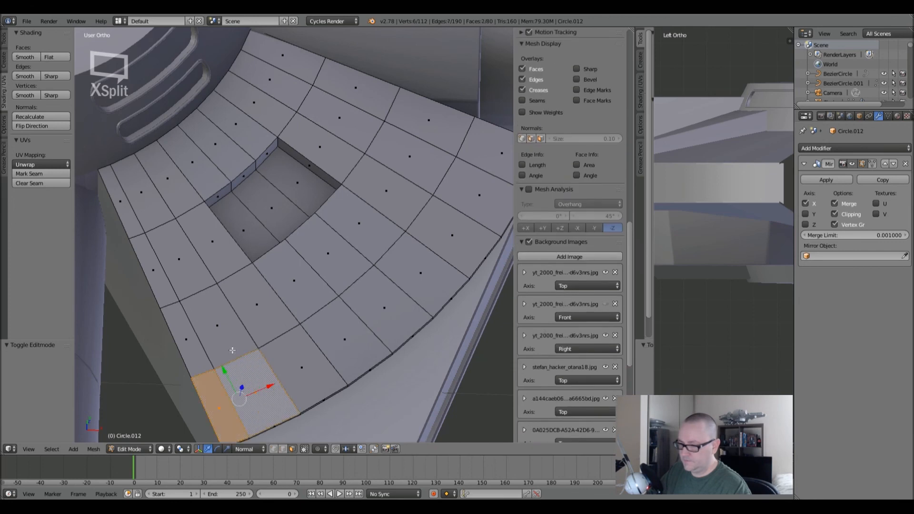
pyautogui.press('c')
pyautogui.moveTo(260, 343)
pyautogui.mouseDown()
pyautogui.moveTo(267, 324)
pyautogui.moveTo(376, 258)
pyautogui.moveTo(418, 180)
pyautogui.moveTo(337, 106)
pyautogui.moveTo(284, 98)
pyautogui.moveTo(229, 119)
pyautogui.moveTo(220, 139)
pyautogui.moveTo(184, 167)
pyautogui.moveTo(163, 231)
pyautogui.mouseUp()
pyautogui.rightClick(179, 255)
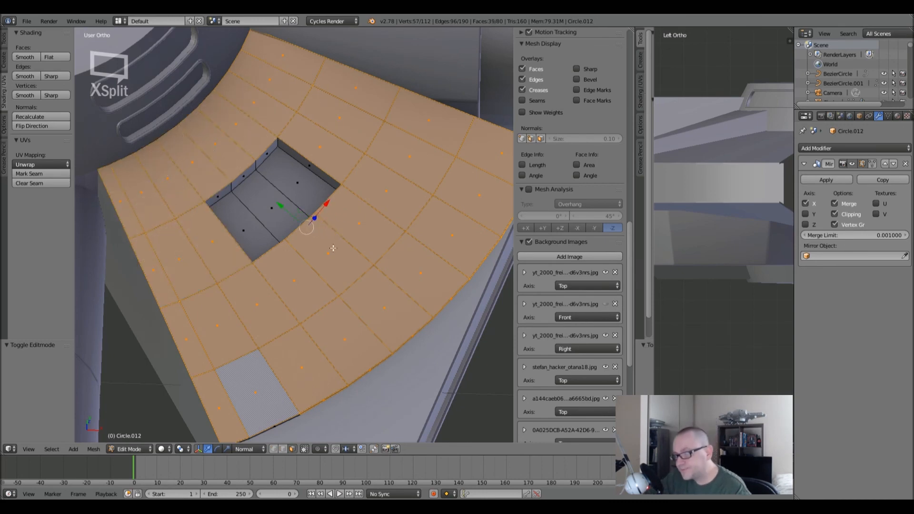
# - Duplicate the selected top faces in place, separate them into their own object, and open that object in Edit Mode
pyautogui.hotkey('shift', 'd')
pyautogui.rightClick(372, 190)
pyautogui.press('p')
pyautogui.click(371, 190)
pyautogui.press('Tab')
pyautogui.rightClick(372, 192)
pyautogui.press('g')
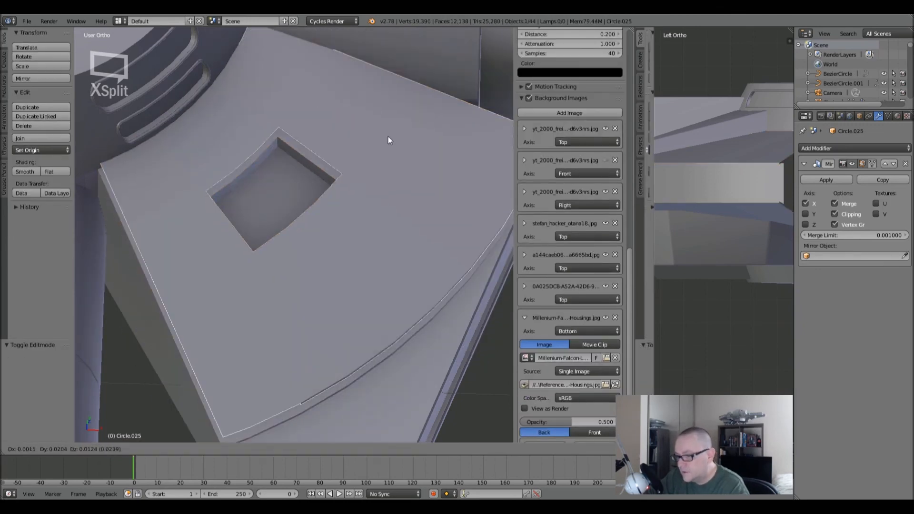
pyautogui.rightClick(390, 435)
pyautogui.press('Tab')
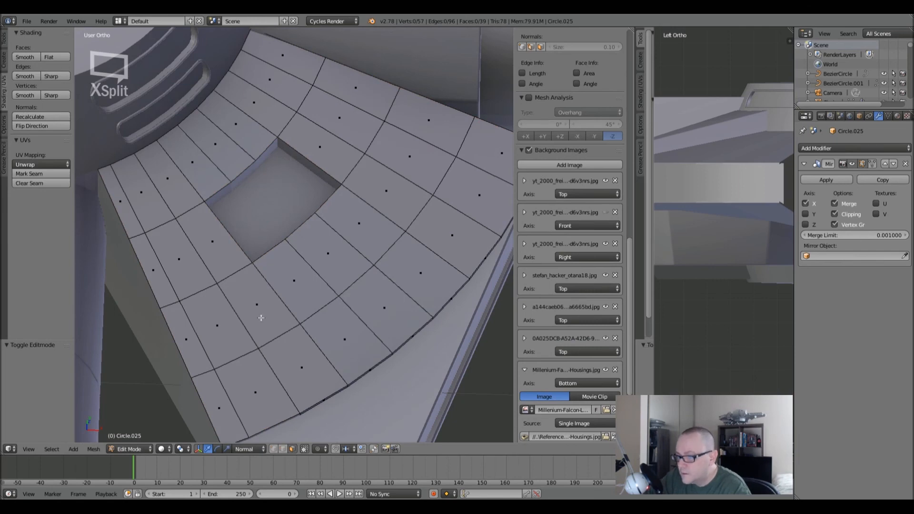
# - Fill the square opening in the separated plate surface with three faces that continue the surrounding grid
pyautogui.rightClick(255, 162)
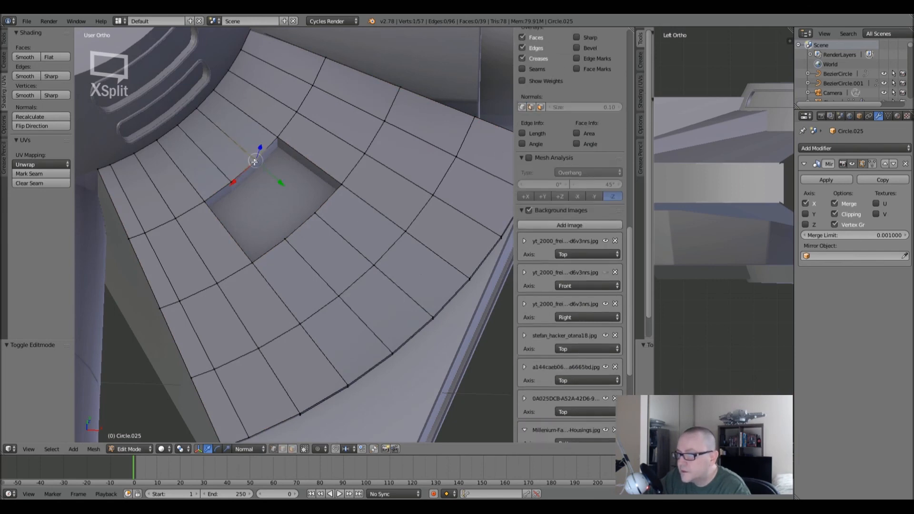
pyautogui.keyDown('shift'); pyautogui.rightClick(275, 139); pyautogui.keyUp('shift')
pyautogui.press('f')
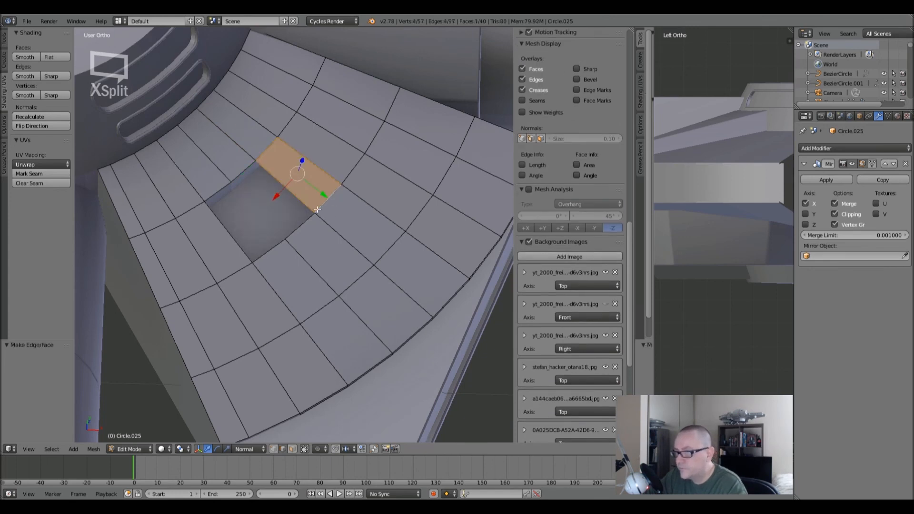
pyautogui.press('f')
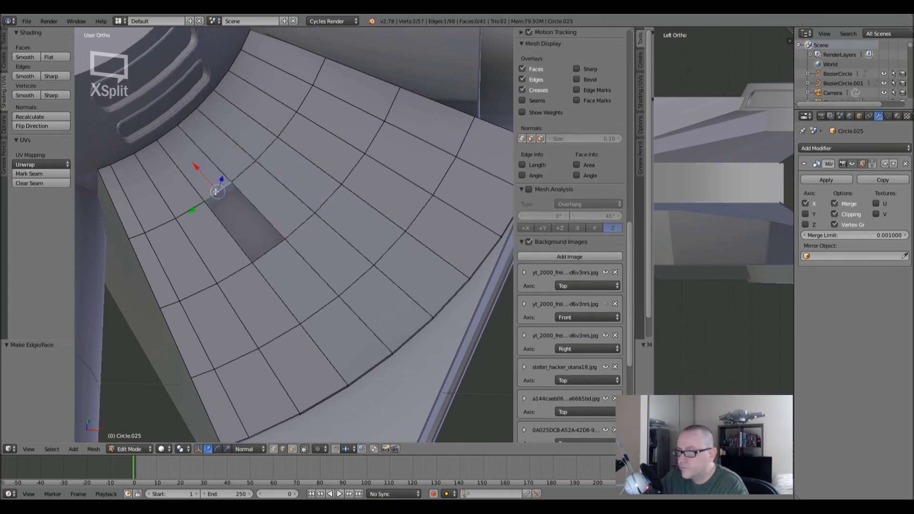
pyautogui.press('f')
pyautogui.press('a')
# - From the top view, try cutting edge loops close to the outer and middle arc edges of the separated plate
pyautogui.moveTo(286, 235); pyautogui.dragTo(351, 266, button='middle')
pyautogui.press('KP_7')
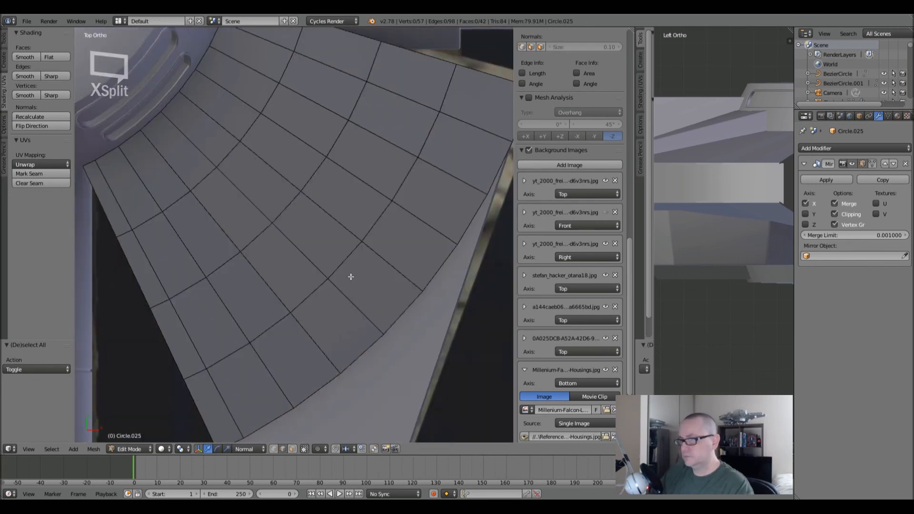
pyautogui.keyDown('shift'); pyautogui.moveTo(349, 227); pyautogui.dragTo(337, 245, button='middle'); pyautogui.keyUp('shift')
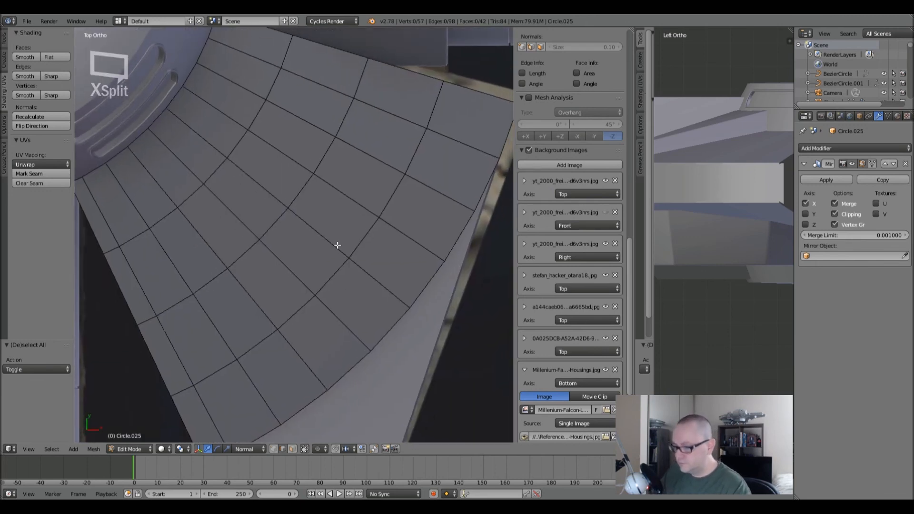
pyautogui.hotkey('ctrl', 'r')
pyautogui.click(343, 206)
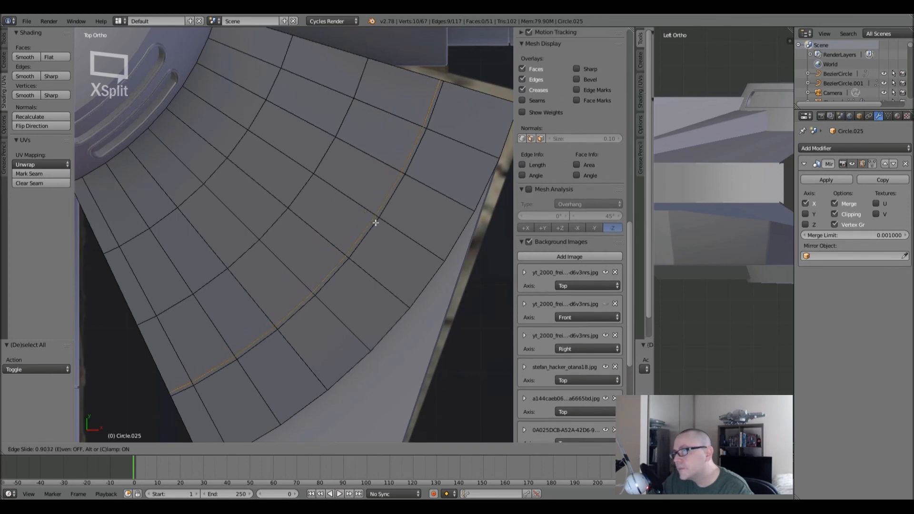
pyautogui.click(369, 215)
pyautogui.scroll(-2, 369, 214)
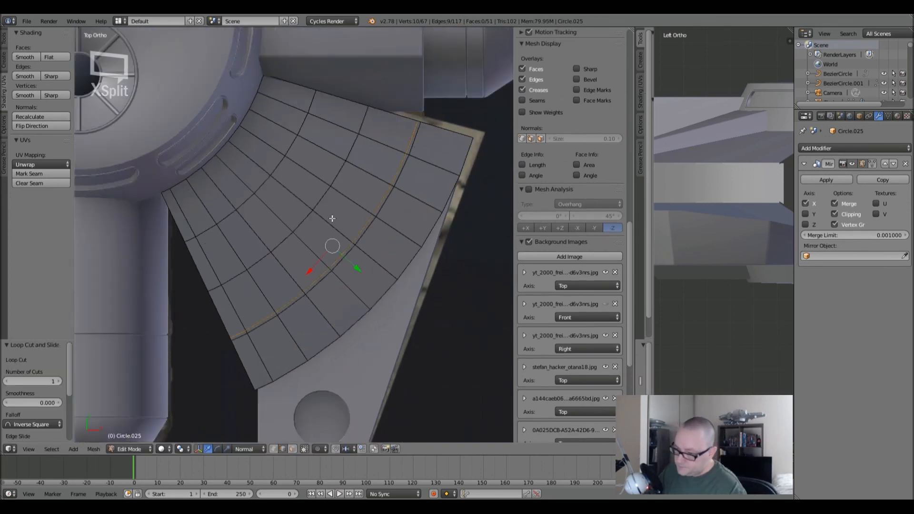
pyautogui.keyDown('shift'); pyautogui.moveTo(334, 217); pyautogui.dragTo(353, 212, button='middle'); pyautogui.keyUp('shift')
pyautogui.hotkey('ctrl', 'r')
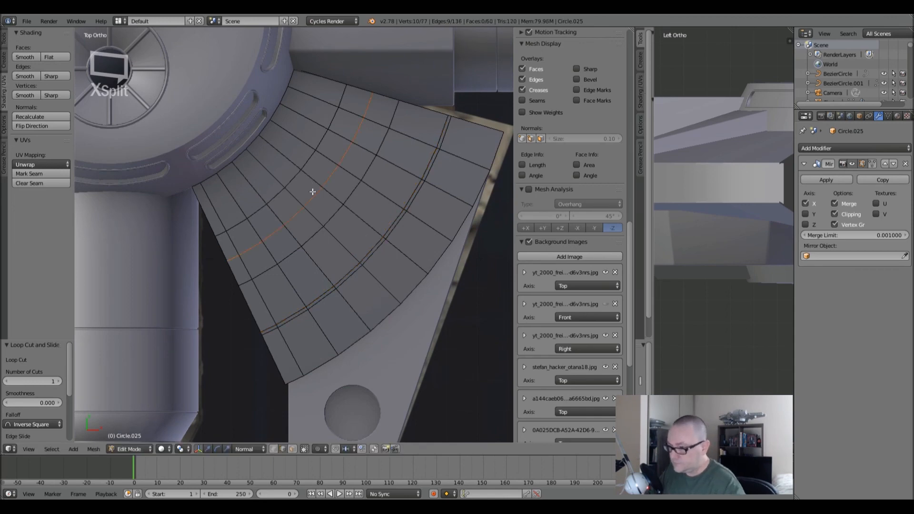
pyautogui.click(320, 196)
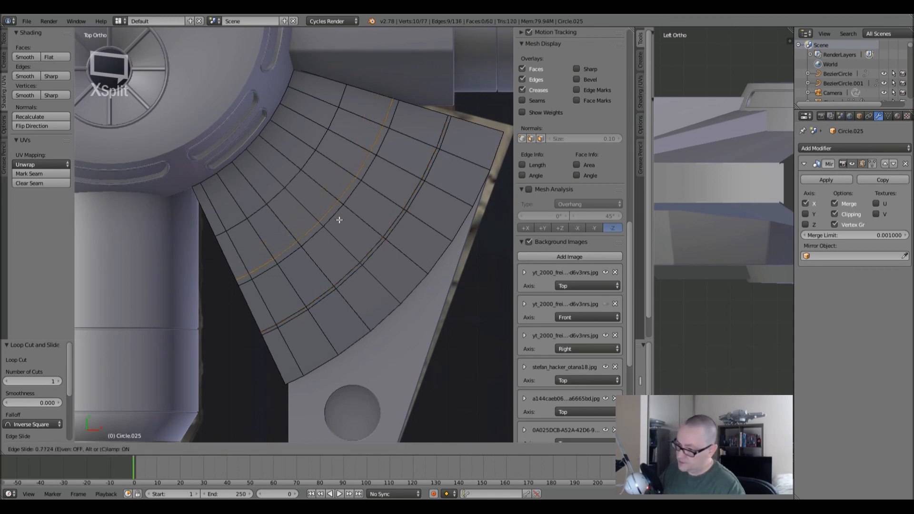
pyautogui.click(359, 238)
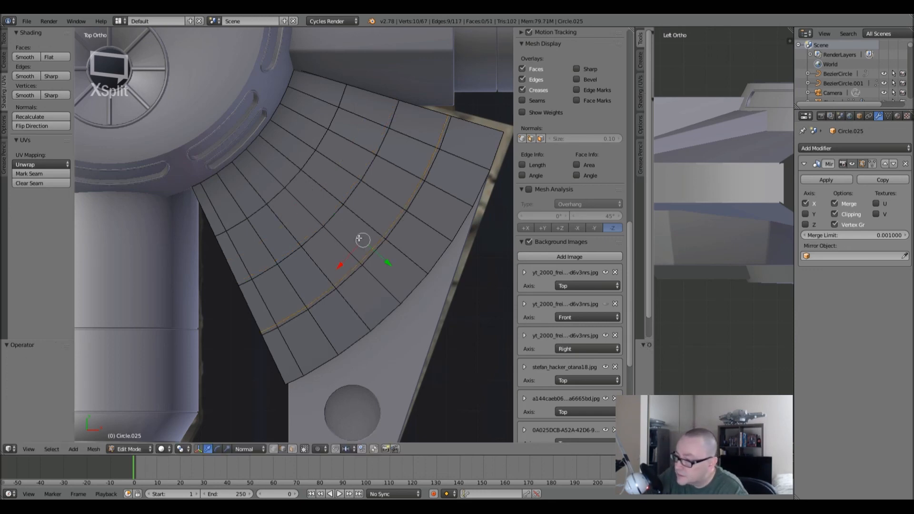
# - Examine the panel seams on the fan-shaped plates in the reference photo and return to the separated plate
pyautogui.scroll(-12, 418, 319)
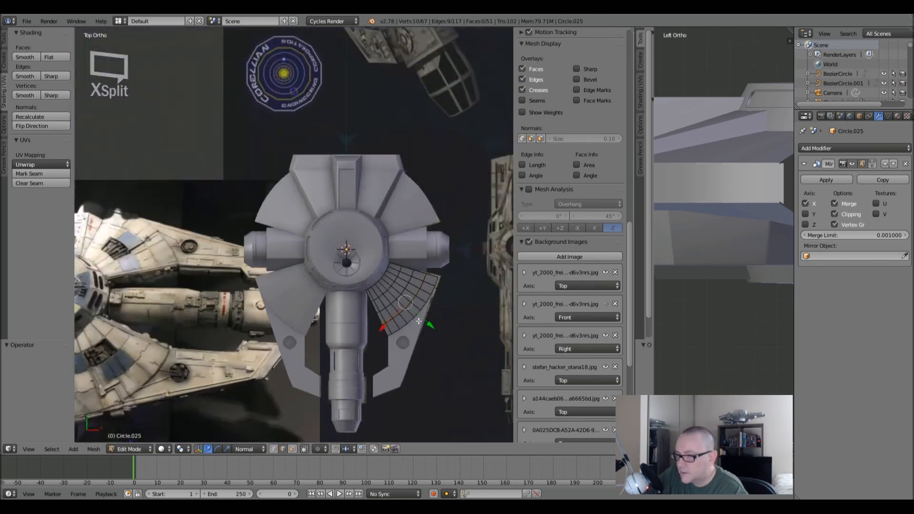
pyautogui.scroll(6, 315, 357)
pyautogui.scroll(3, 305, 352)
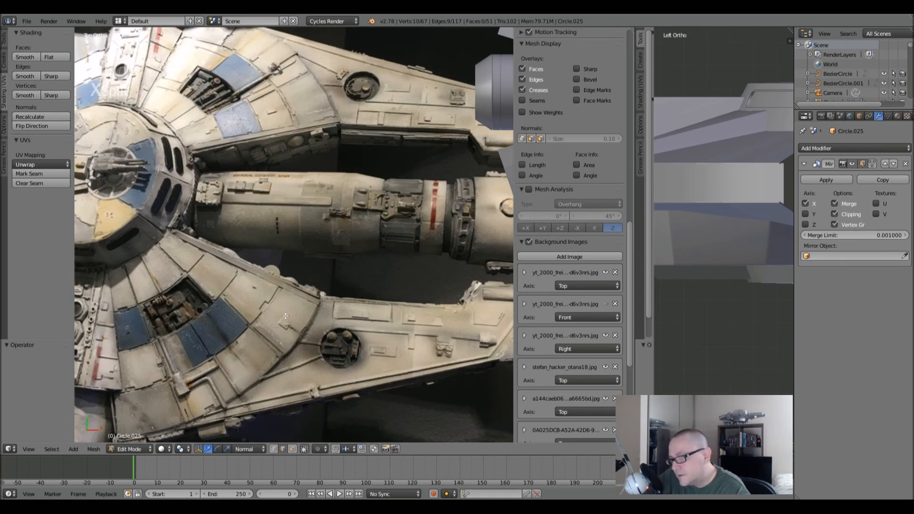
pyautogui.scroll(-3, 285, 316)
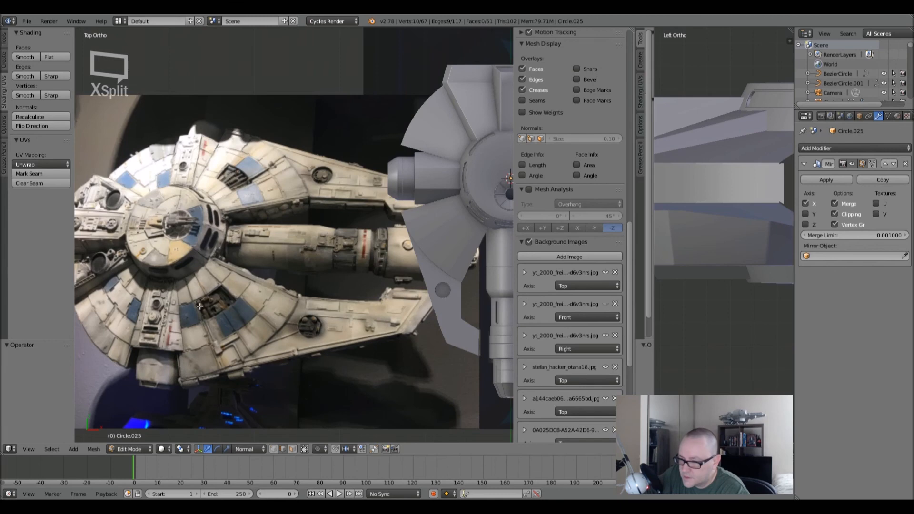
pyautogui.keyDown('shift'); pyautogui.moveTo(366, 273); pyautogui.dragTo(175, 284, button='middle'); pyautogui.keyUp('shift')
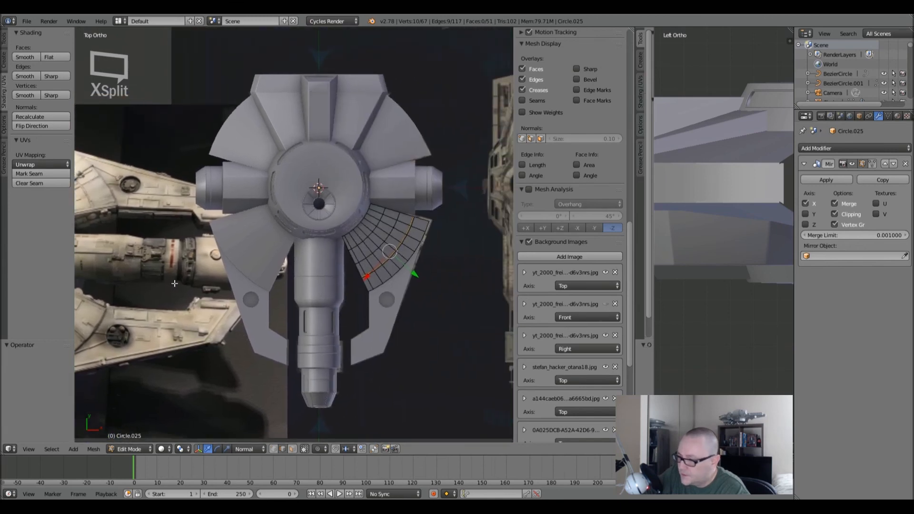
pyautogui.press('KP_Decimal')
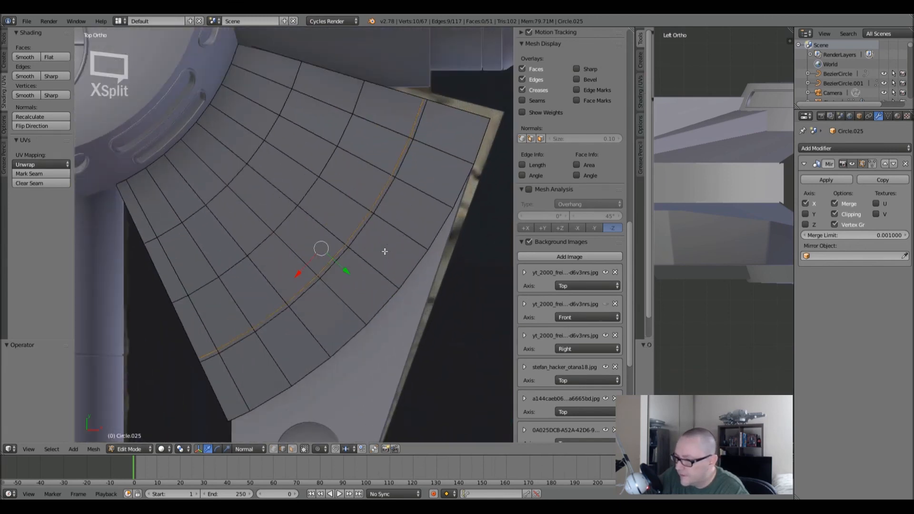
# - Try adding an edge loop beside the middle arc edge and sliding the outer arc edge by a factor of 0.113
pyautogui.hotkey('ctrl', 'r')
pyautogui.click(274, 193)
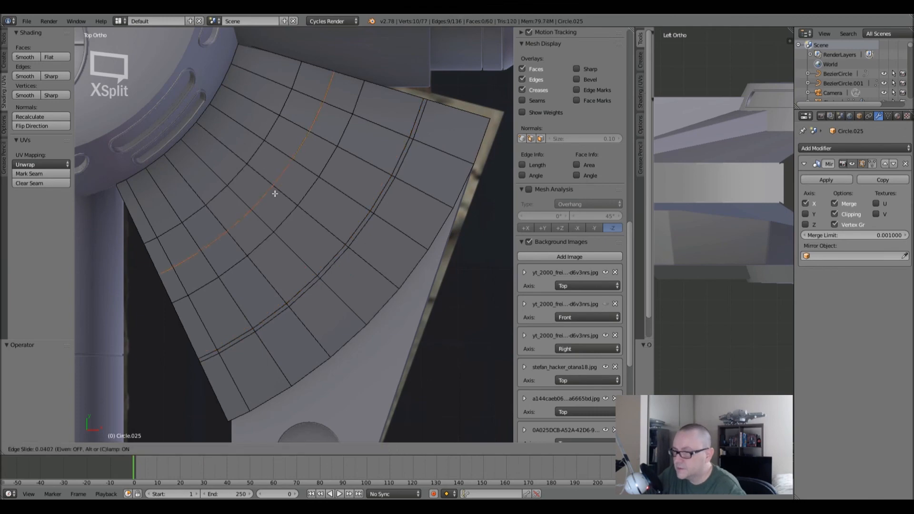
pyautogui.click(308, 213)
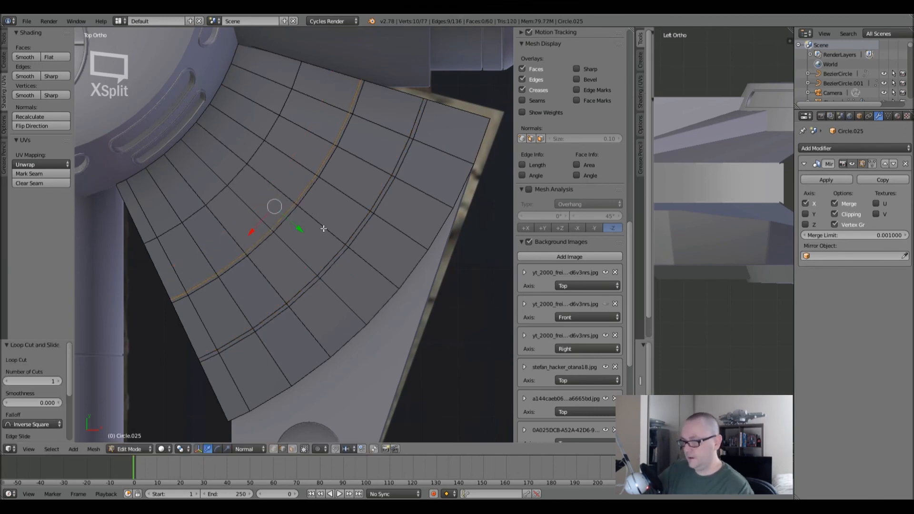
pyautogui.keyDown('alt'); pyautogui.rightClick(347, 241); pyautogui.keyUp('alt')
pyautogui.hotkey('ctrl', 'e')
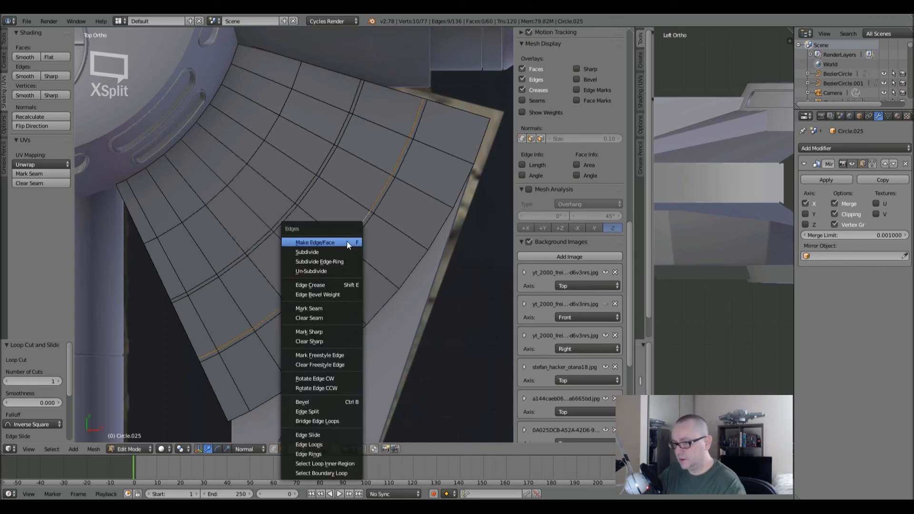
pyautogui.click(310, 436)
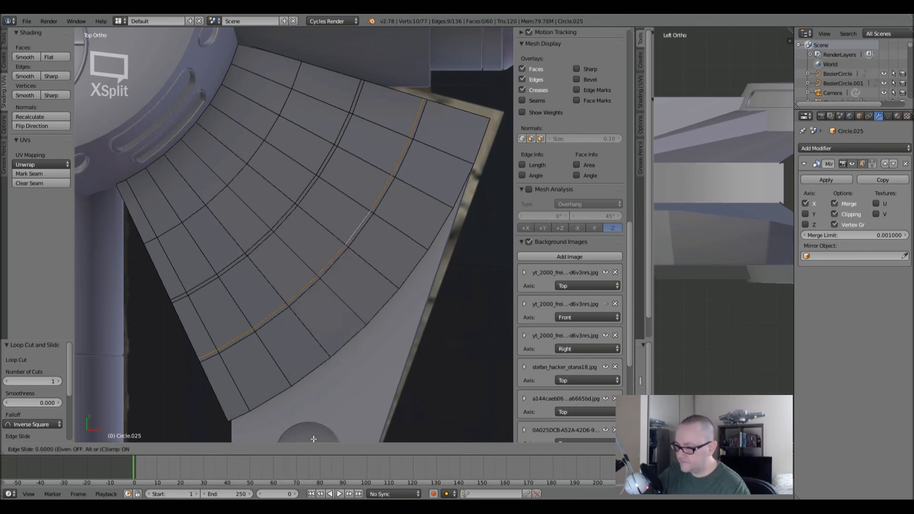
pyautogui.click(352, 45)
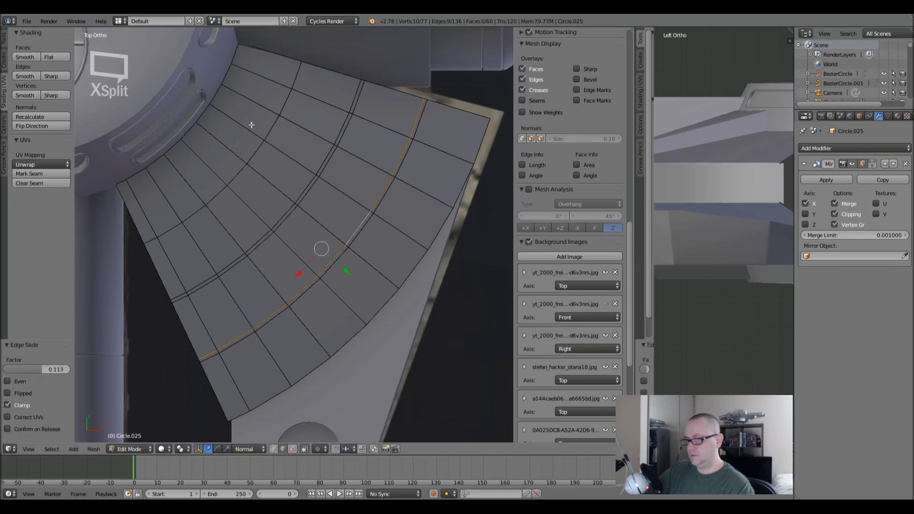
# - Try a loop cut beside the inner arc edge, and undo all the loop cuts and the edge slide
pyautogui.hotkey('ctrl', 'r')
pyautogui.click(241, 138)
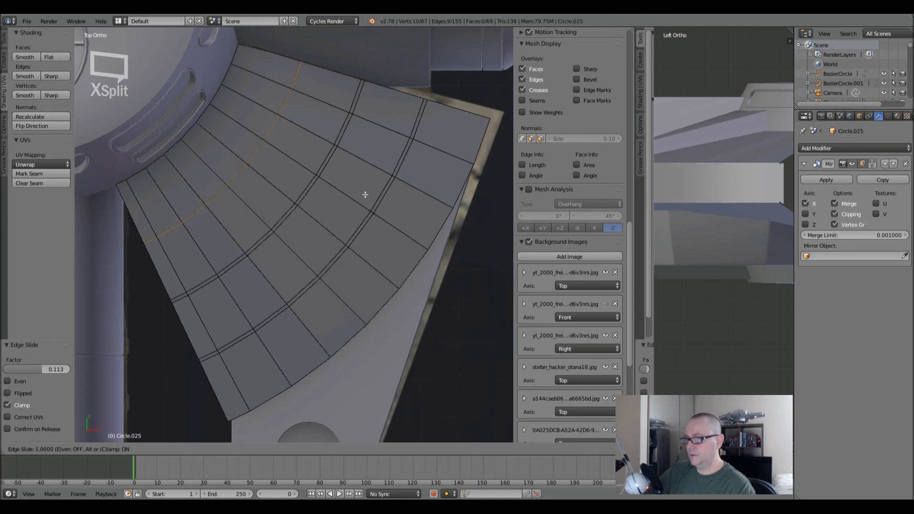
pyautogui.rightClick(362, 193)
pyautogui.hotkey('ctrl', 'z')
pyautogui.hotkey('ctrl', 'z')
pyautogui.hotkey('ctrl', 'z')
pyautogui.hotkey('ctrl', 'z')
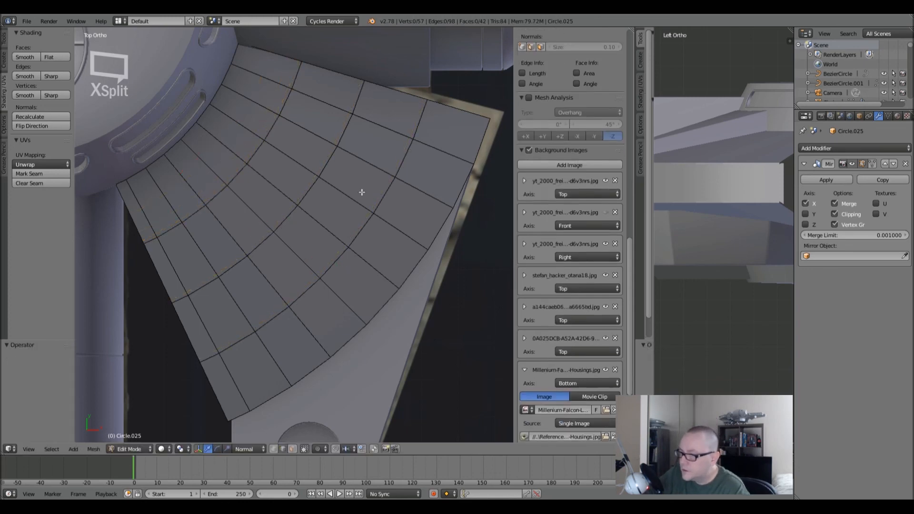
# - Cut one edge loop close to the inner side of each of the outer, middle and inner arc edges
pyautogui.hotkey('ctrl', 'r')
pyautogui.click(362, 193)
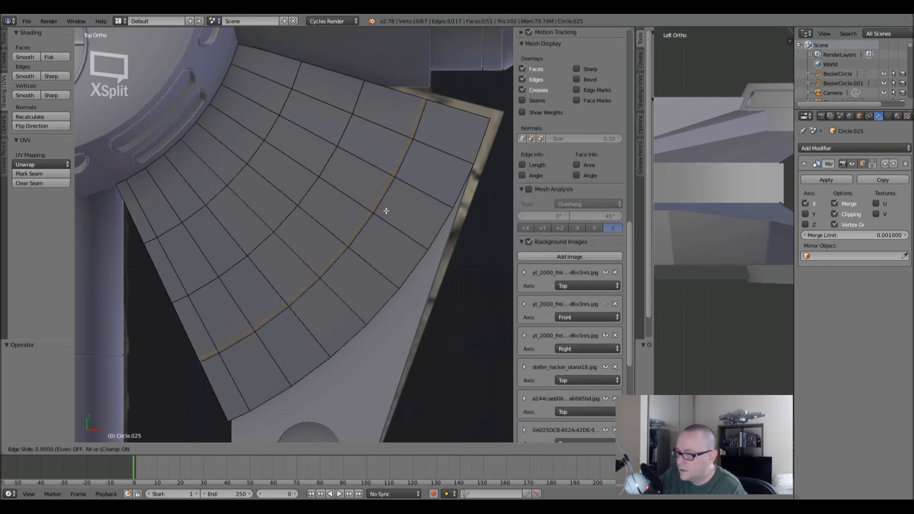
pyautogui.click(386, 210)
pyautogui.hotkey('ctrl', 'r')
pyautogui.click(284, 154)
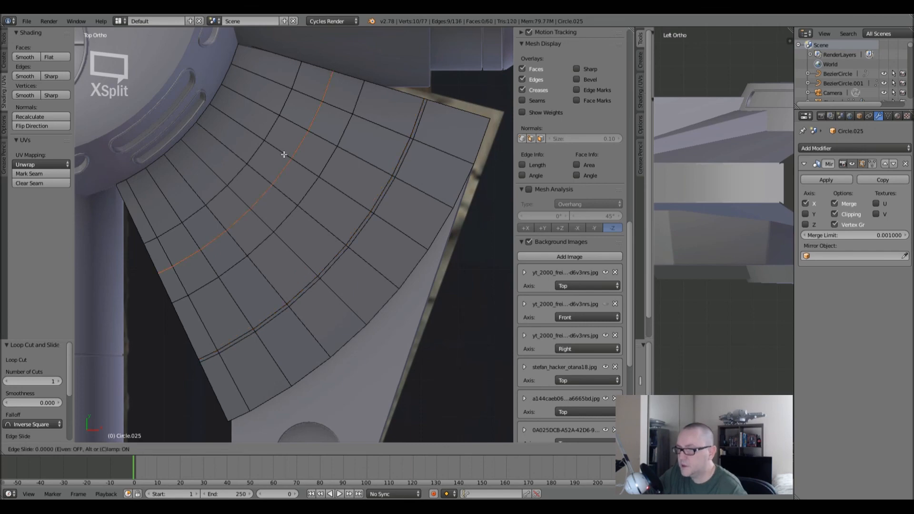
pyautogui.click(307, 172)
pyautogui.hotkey('ctrl', 'r')
pyautogui.click(229, 132)
pyautogui.click(251, 151)
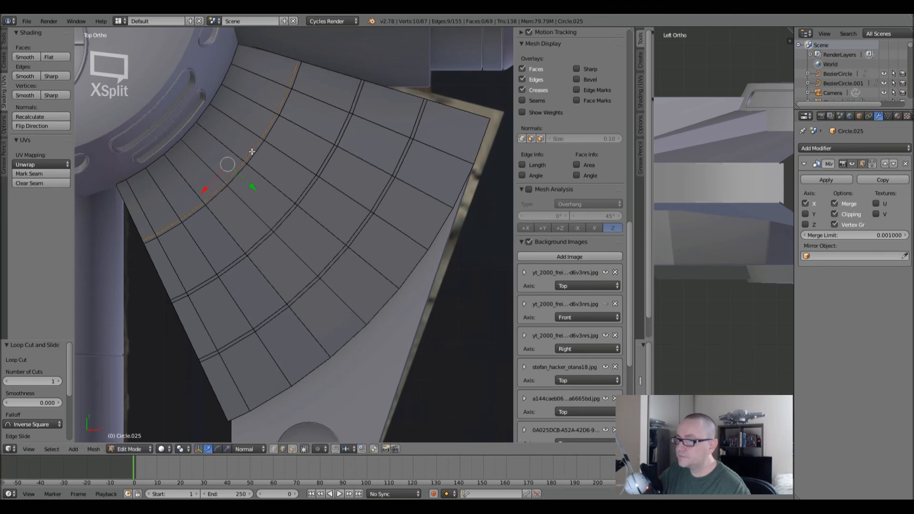
pyautogui.press('a')
# - Try selecting the narrow face loops along the outer and middle arc seams, and clear the selection
pyautogui.scroll(-4, 570, 214)
pyautogui.keyDown('shift'); pyautogui.moveTo(346, 192); pyautogui.dragTo(350, 176, button='middle'); pyautogui.keyUp('shift')
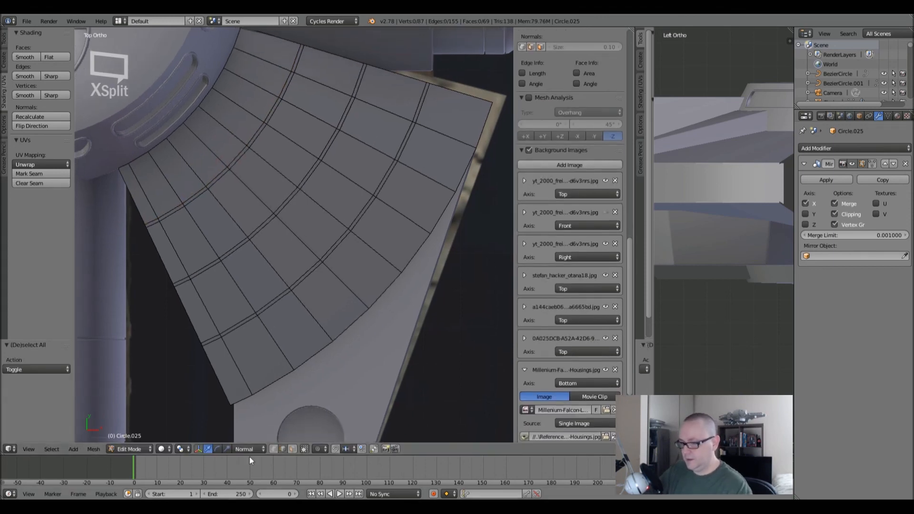
pyautogui.click(293, 449)
pyautogui.keyDown('alt'); pyautogui.click(257, 314); pyautogui.keyUp('alt')
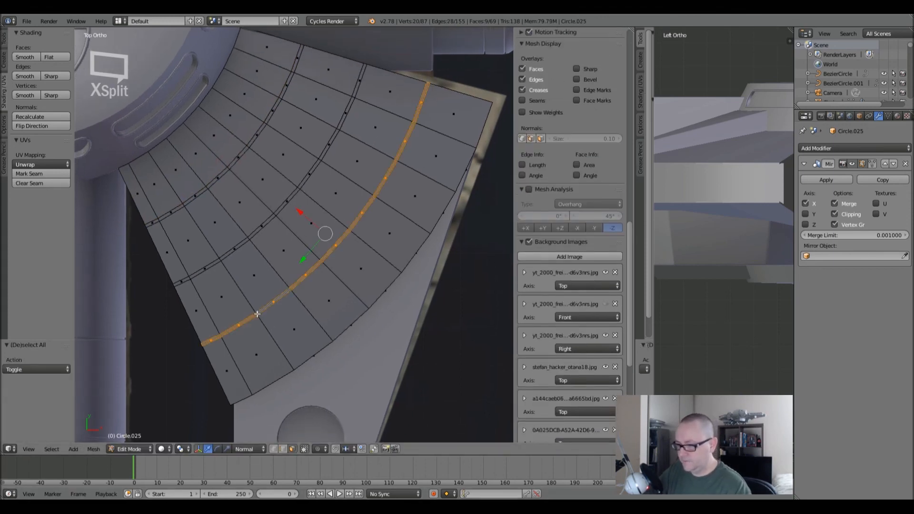
pyautogui.keyDown('alt'); pyautogui.keyDown('shift'); pyautogui.rightClick(223, 261); pyautogui.keyUp('shift'); pyautogui.keyUp('alt')
pyautogui.hotkey('ctrl', 'z')
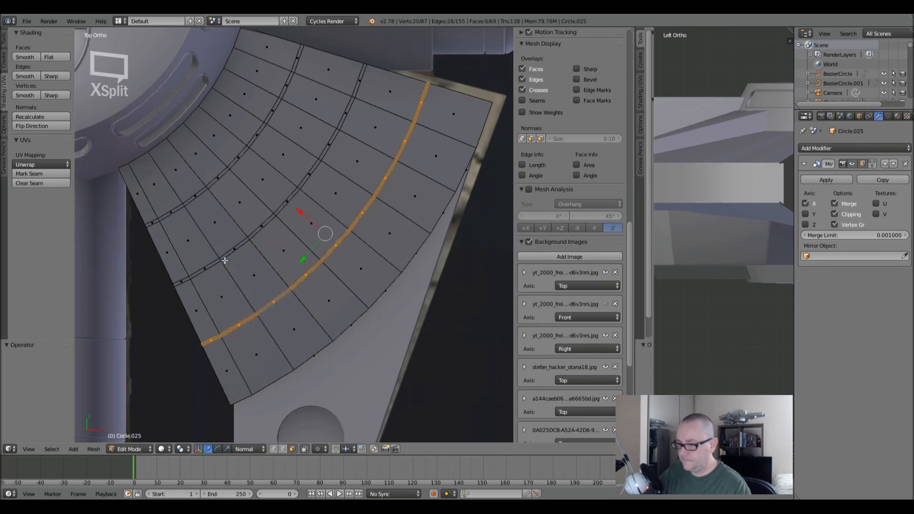
pyautogui.scroll(4, 225, 260)
pyautogui.keyDown('alt'); pyautogui.keyDown('shift'); pyautogui.rightClick(216, 258); pyautogui.keyUp('shift'); pyautogui.keyUp('alt')
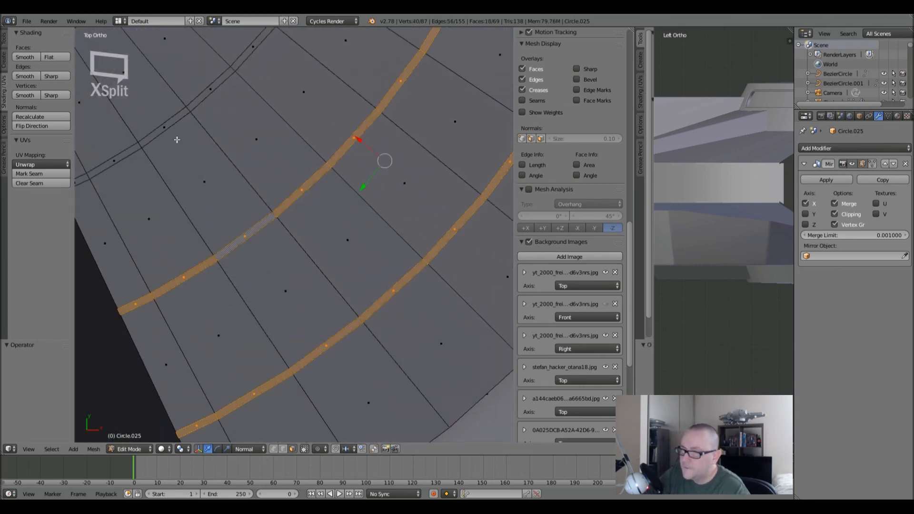
pyautogui.scroll(-4, 140, 146)
pyautogui.press('a')
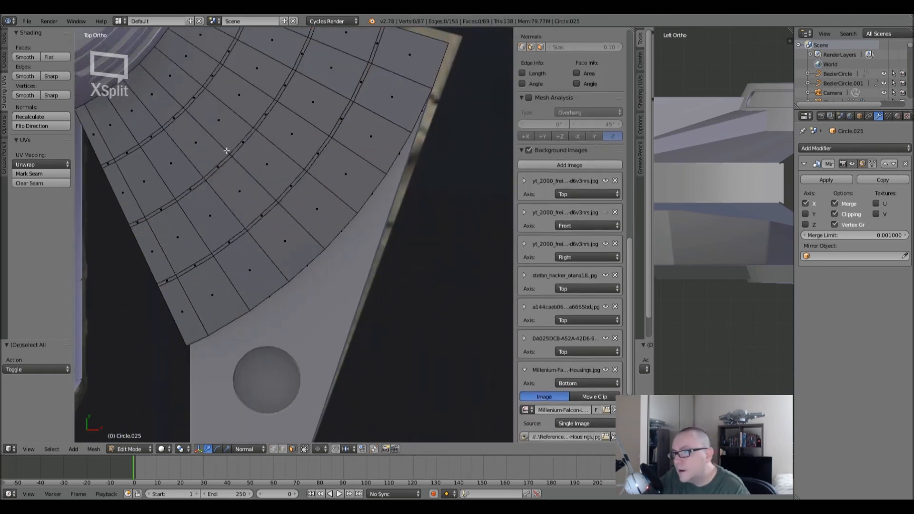
# - Select the narrow face loops along the outer and middle arc seams of the plating
pyautogui.scroll(2, 257, 214)
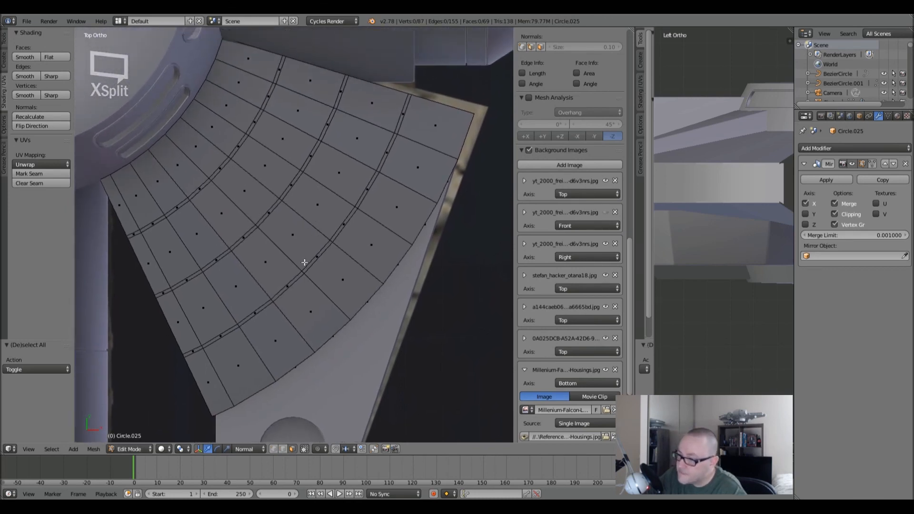
pyautogui.keyDown('alt'); pyautogui.rightClick(272, 300); pyautogui.keyUp('alt')
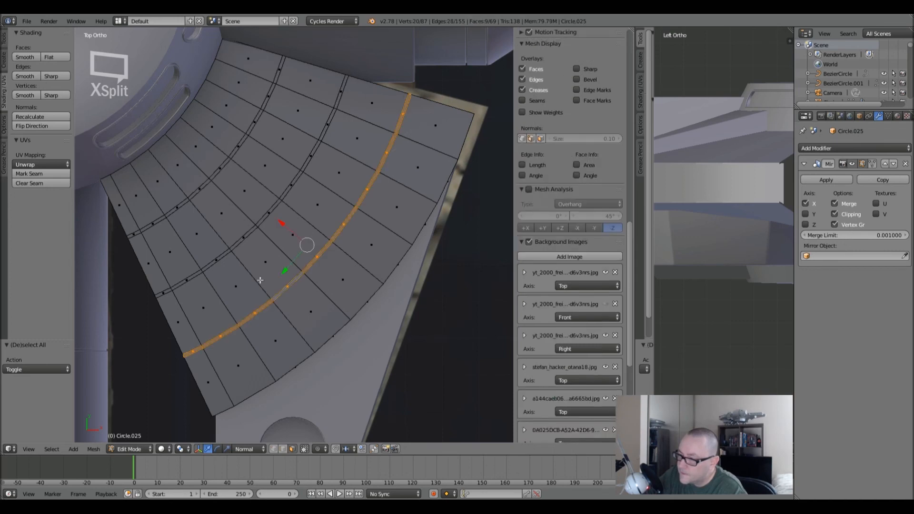
pyautogui.keyDown('alt'); pyautogui.keyDown('shift'); pyautogui.rightClick(231, 248); pyautogui.keyUp('shift'); pyautogui.keyUp('alt')
# - Examine the front fan's plate rows and open recess on the reference photo and compare them with the plating mesh
pyautogui.scroll(-5, 267, 344)
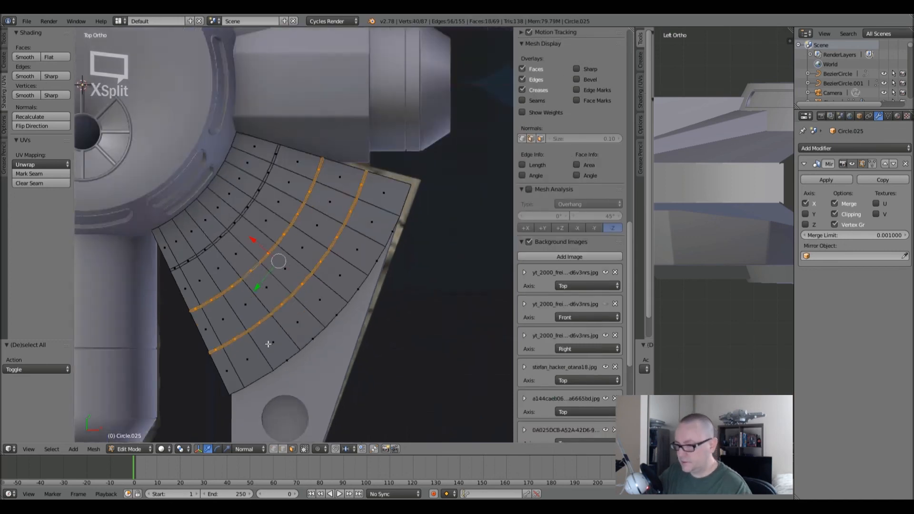
pyautogui.keyDown('shift'); pyautogui.moveTo(177, 339); pyautogui.dragTo(403, 274, button='middle'); pyautogui.keyUp('shift')
pyautogui.press('KP_7')
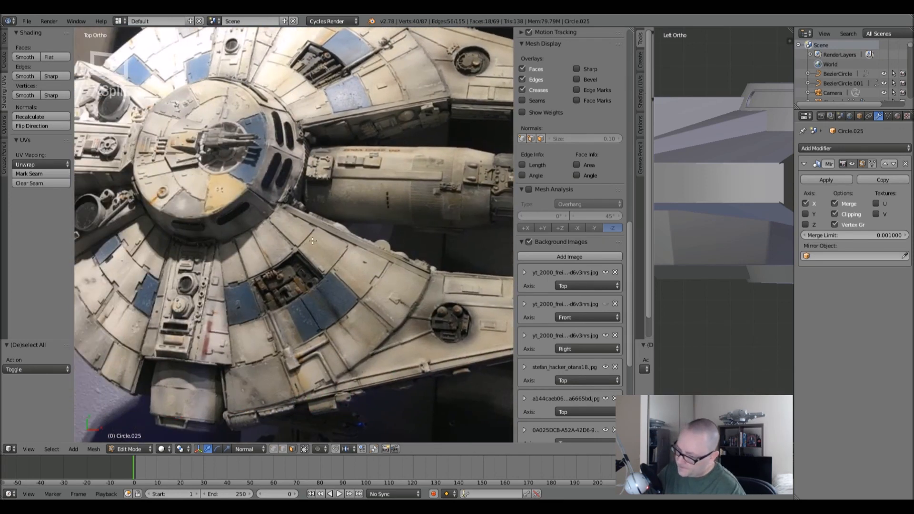
pyautogui.keyDown('shift'); pyautogui.moveTo(337, 280); pyautogui.dragTo(380, 232, button='middle'); pyautogui.keyUp('shift')
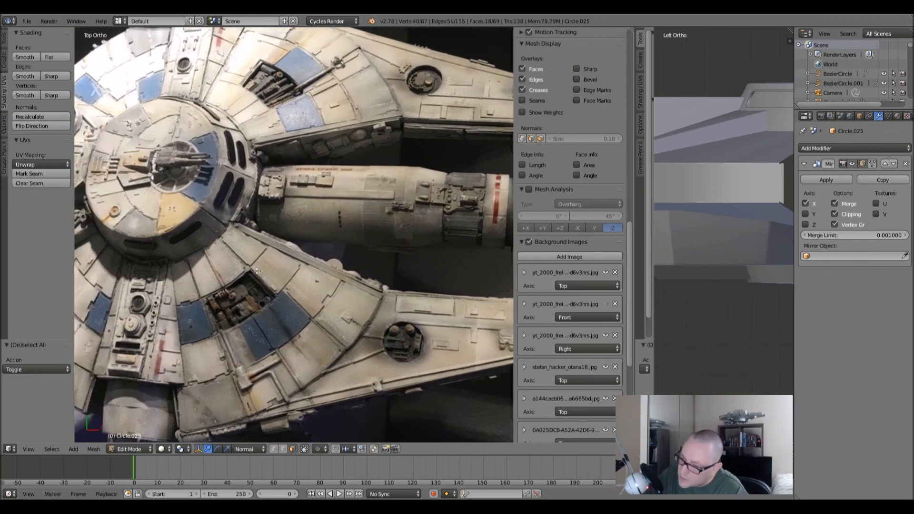
pyautogui.scroll(1, 230, 289)
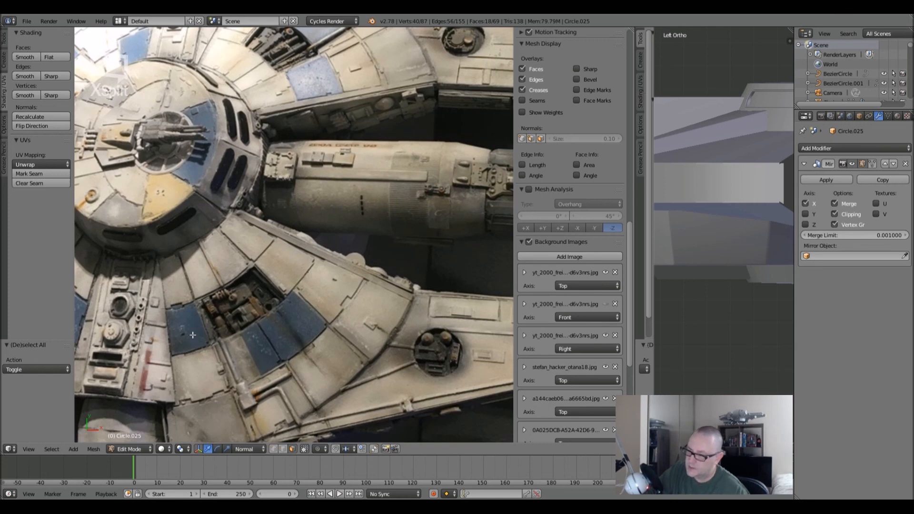
pyautogui.keyDown('shift'); pyautogui.moveTo(286, 362); pyautogui.dragTo(281, 295, button='middle'); pyautogui.keyUp('shift')
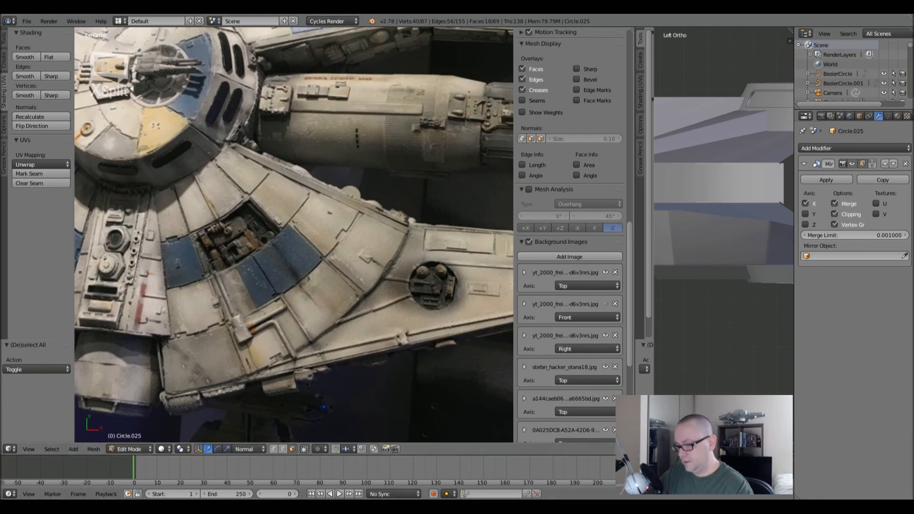
pyautogui.scroll(-4, 349, 241)
pyautogui.keyDown('shift'); pyautogui.moveTo(349, 241); pyautogui.dragTo(175, 238, button='middle'); pyautogui.keyUp('shift')
pyautogui.scroll(4, 406, 190)
pyautogui.scroll(1, 405, 190)
pyautogui.keyDown('shift'); pyautogui.moveTo(406, 190); pyautogui.dragTo(400, 240, button='middle'); pyautogui.keyUp('shift')
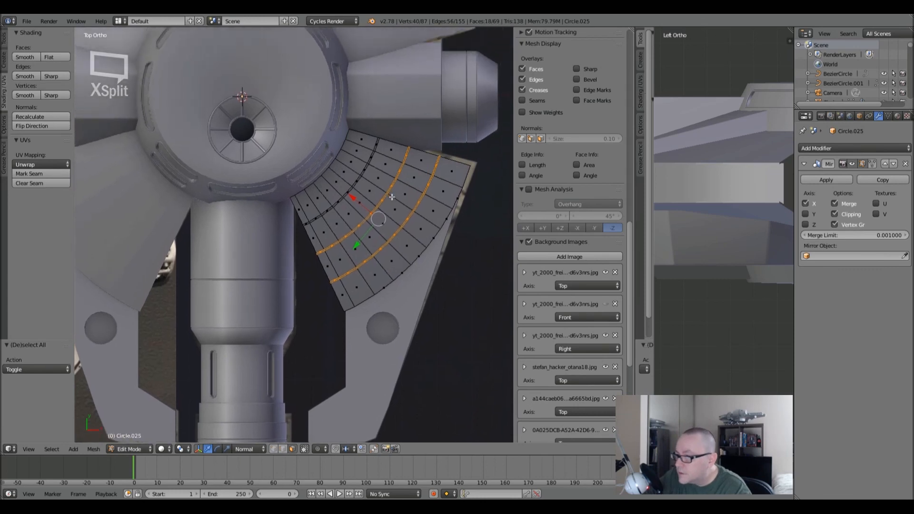
pyautogui.press('z')
pyautogui.scroll(3, 390, 224)
pyautogui.press('z')
pyautogui.scroll(-4, 390, 224)
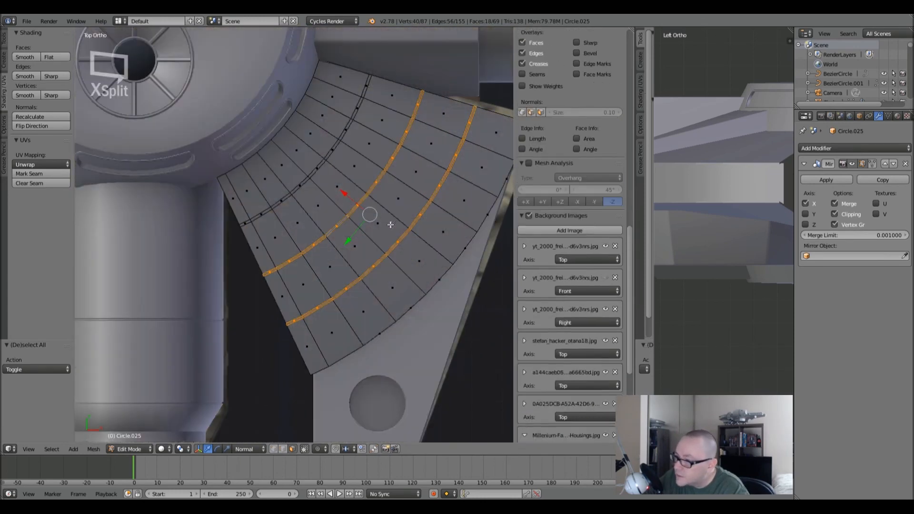
# - Move the plating object and the fan-shaped hull beneath it to layer 5, and show only that layer
pyautogui.press('Tab')
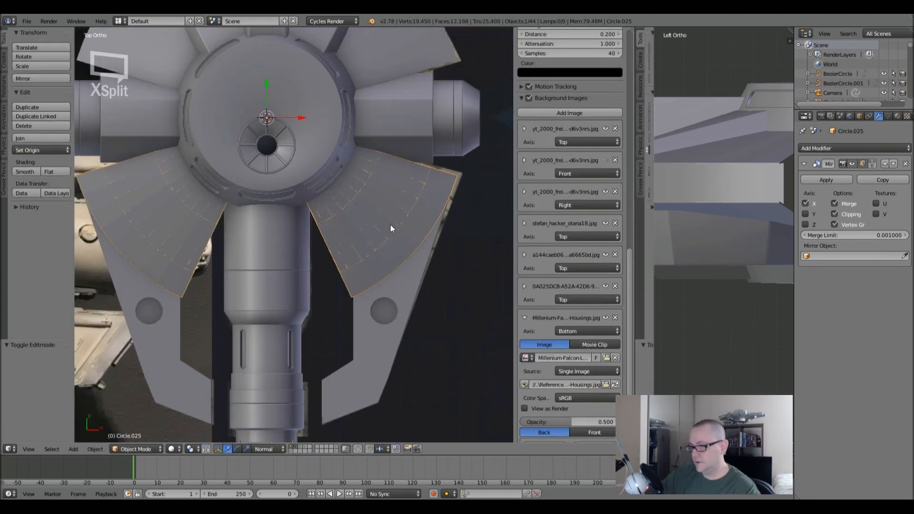
pyautogui.press('m')
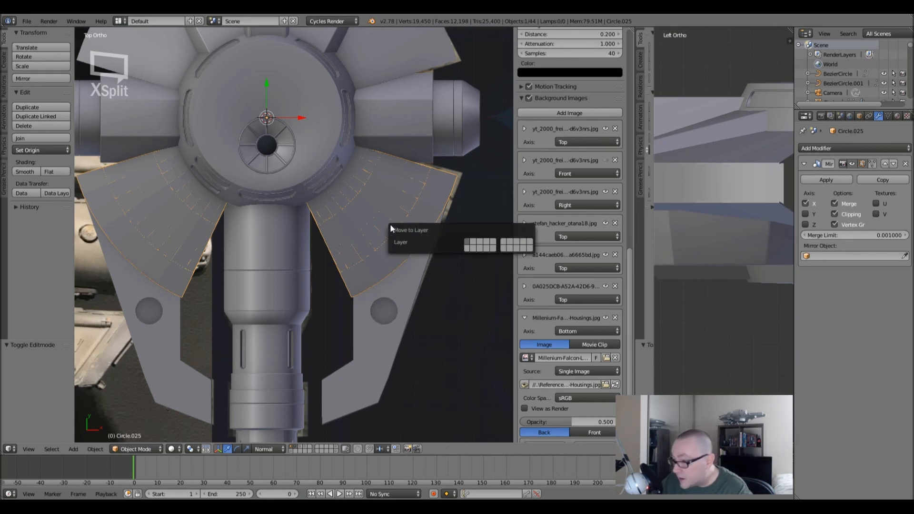
pyautogui.click(493, 244)
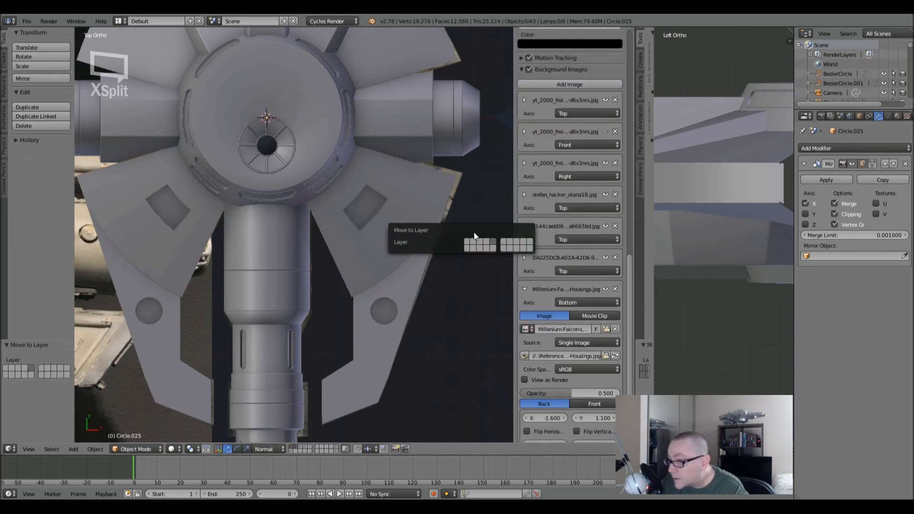
pyautogui.rightClick(388, 178)
pyautogui.press('m')
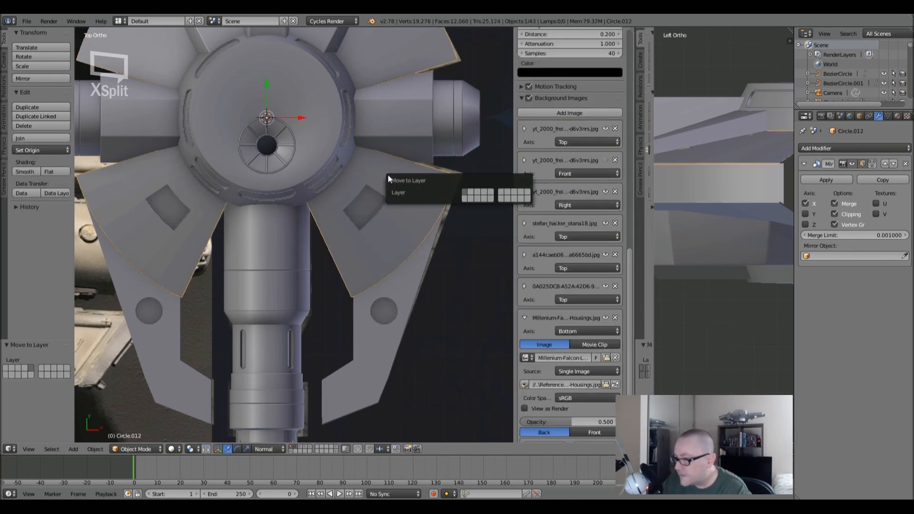
pyautogui.click(491, 193)
pyautogui.press('5')
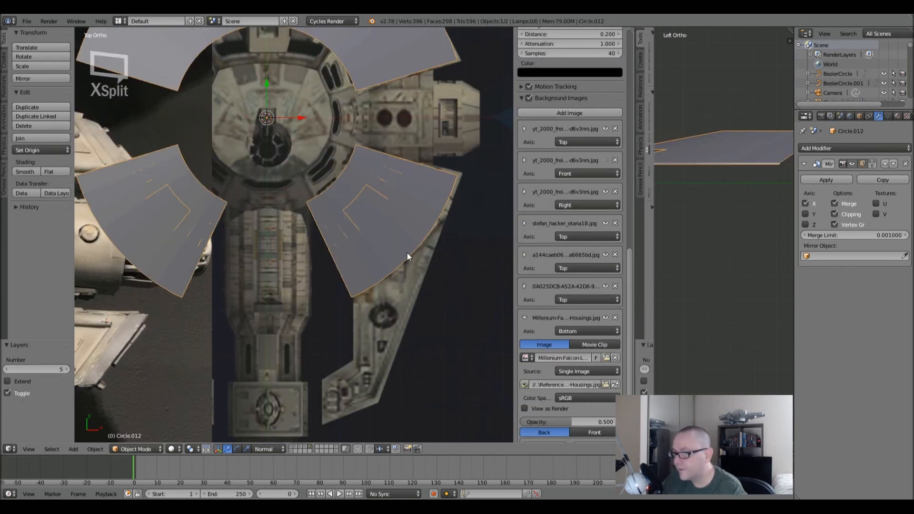
# - Select the plating object over the front fan and open its mesh for editing in solid shading
pyautogui.scroll(2, 407, 251)
pyautogui.rightClick(378, 179)
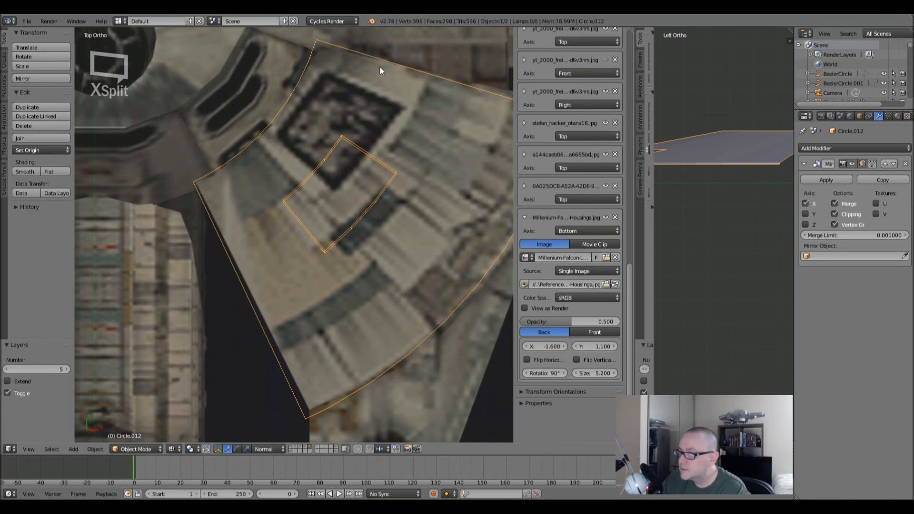
pyautogui.press('Tab')
pyautogui.keyDown('shift'); pyautogui.moveTo(368, 216); pyautogui.dragTo(343, 271, button='middle'); pyautogui.keyUp('shift')
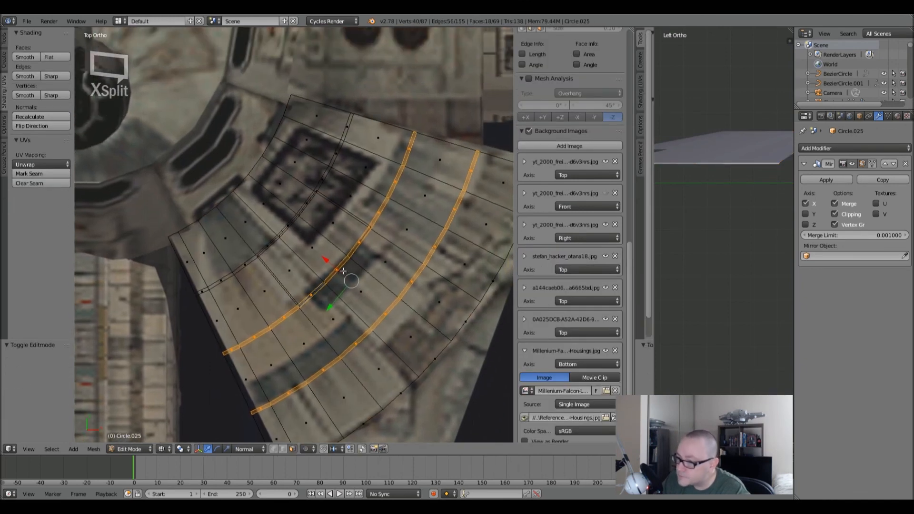
pyautogui.press('z')
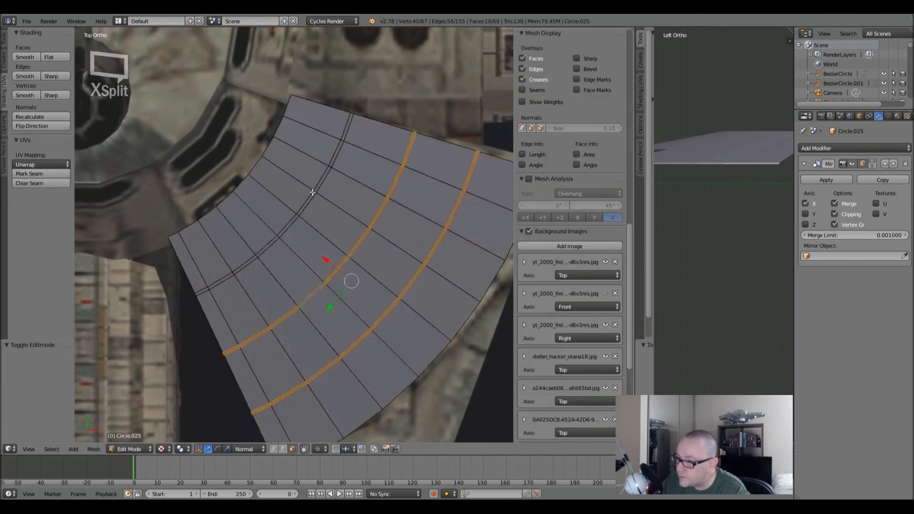
# - Try adding the inner arc seam to the selected face loops, undo that, and clear the whole selection
pyautogui.keyDown('alt'); pyautogui.keyDown('shift'); pyautogui.rightClick(314, 191); pyautogui.keyUp('shift'); pyautogui.keyUp('alt')
pyautogui.hotkey('ctrl', 'z')
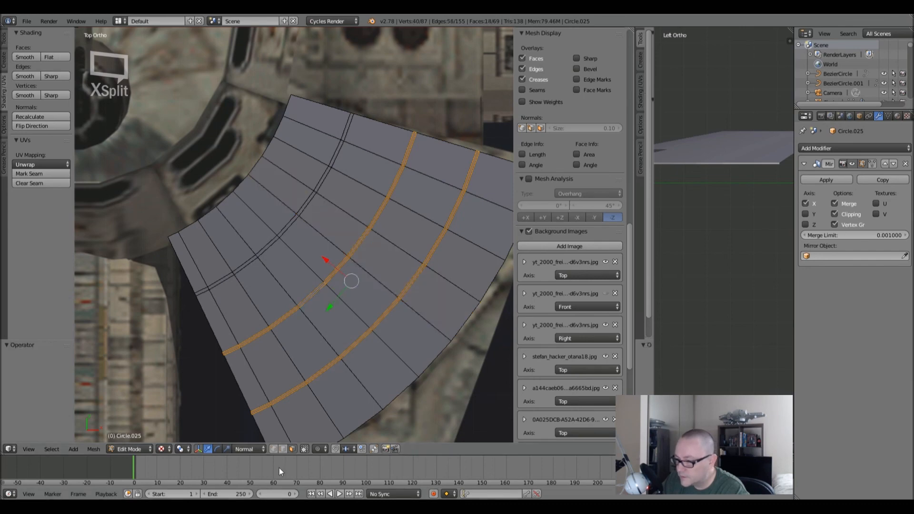
pyautogui.scroll(1, 274, 404)
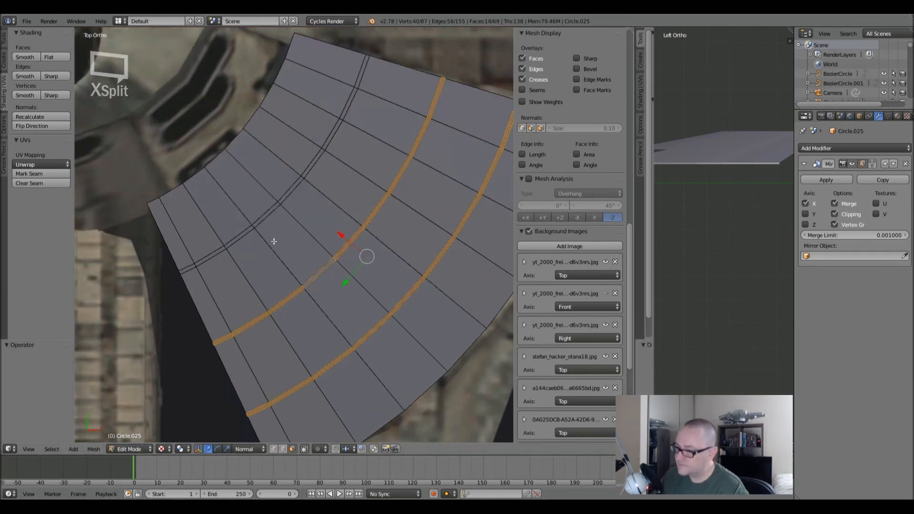
pyautogui.scroll(-3, 274, 241)
pyautogui.press('a')
pyautogui.press('a')
pyautogui.press('a')
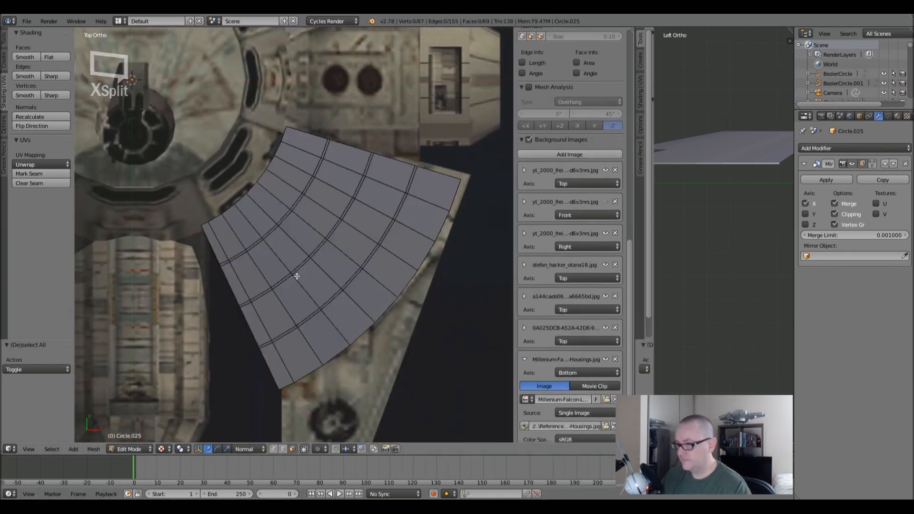
pyautogui.press('z')
pyautogui.scroll(-3, 297, 276)
pyautogui.scroll(4, 297, 277)
pyautogui.press('z')
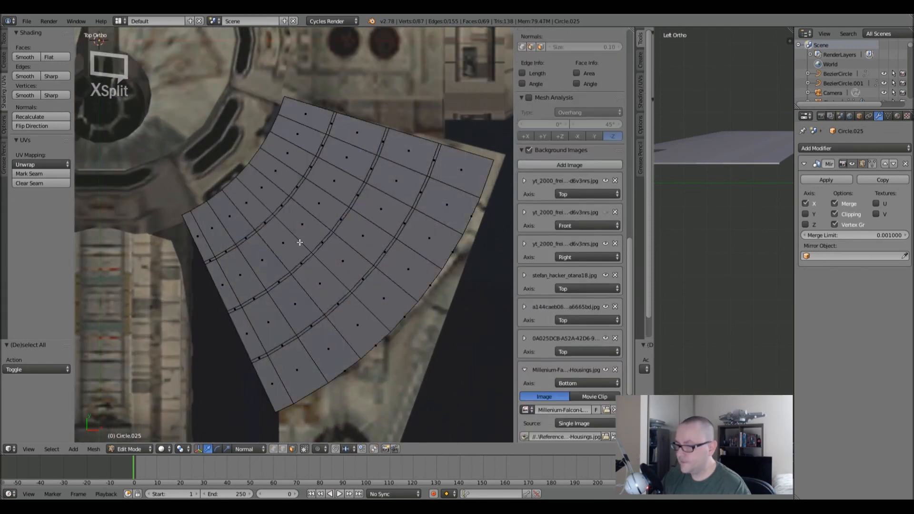
# - Select the narrow face loops along the inner, middle and outer arc seams and delete their faces
pyautogui.scroll(4, 256, 232)
pyautogui.keyDown('alt'); pyautogui.rightClick(255, 230); pyautogui.keyUp('alt')
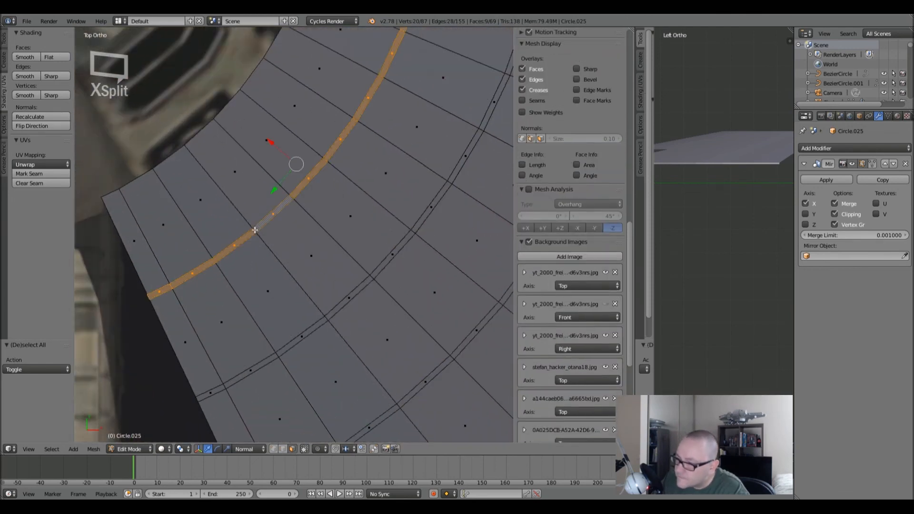
pyautogui.keyDown('shift'); pyautogui.moveTo(303, 292); pyautogui.dragTo(257, 218, button='middle'); pyautogui.keyUp('shift')
pyautogui.keyDown('alt'); pyautogui.keyDown('shift'); pyautogui.rightClick(284, 243); pyautogui.keyUp('shift'); pyautogui.keyUp('alt')
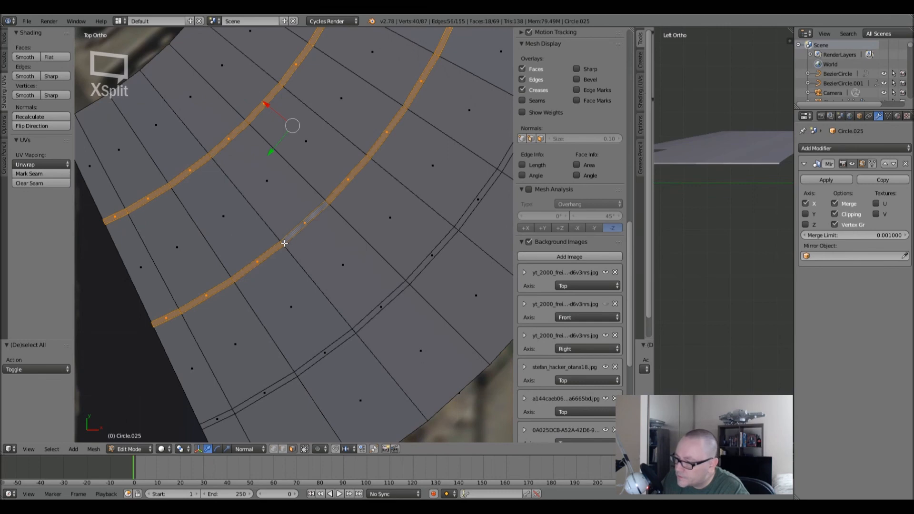
pyautogui.keyDown('alt'); pyautogui.keyDown('shift'); pyautogui.rightClick(356, 333); pyautogui.keyUp('shift'); pyautogui.keyUp('alt')
pyautogui.scroll(-1, 340, 298)
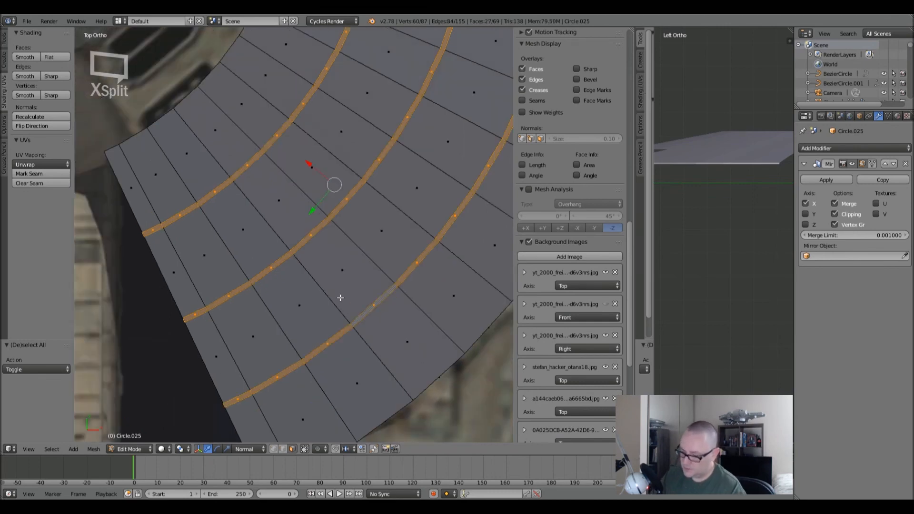
pyautogui.press('x')
pyautogui.click(336, 318)
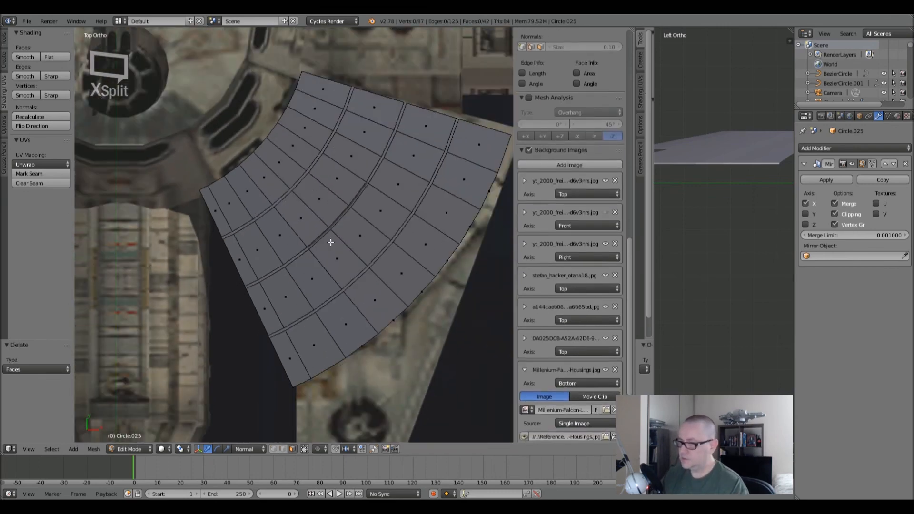
# - Cut a radial edge in the innermost plate row across the blue panel, with an edge slide of 0.8, to outline a narrow seam
pyautogui.scroll(2, 314, 257)
pyautogui.scroll(1, 284, 249)
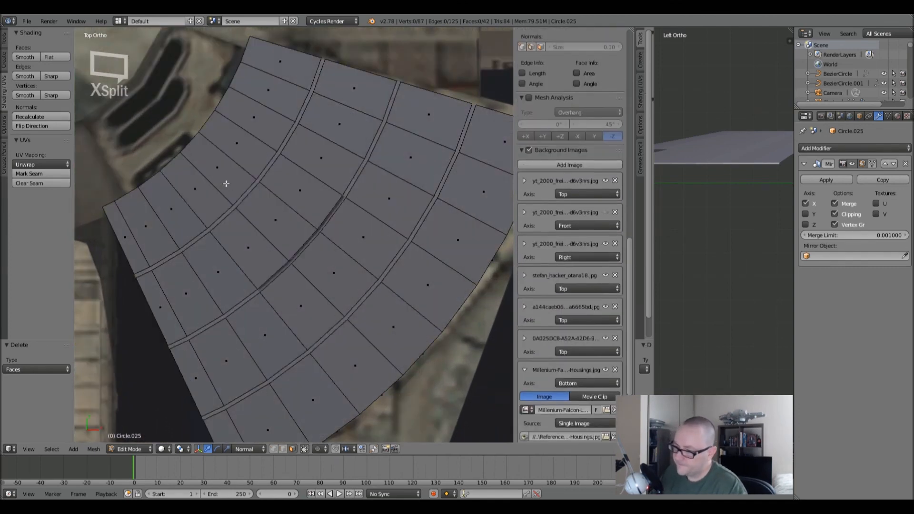
pyautogui.scroll(1, 176, 213)
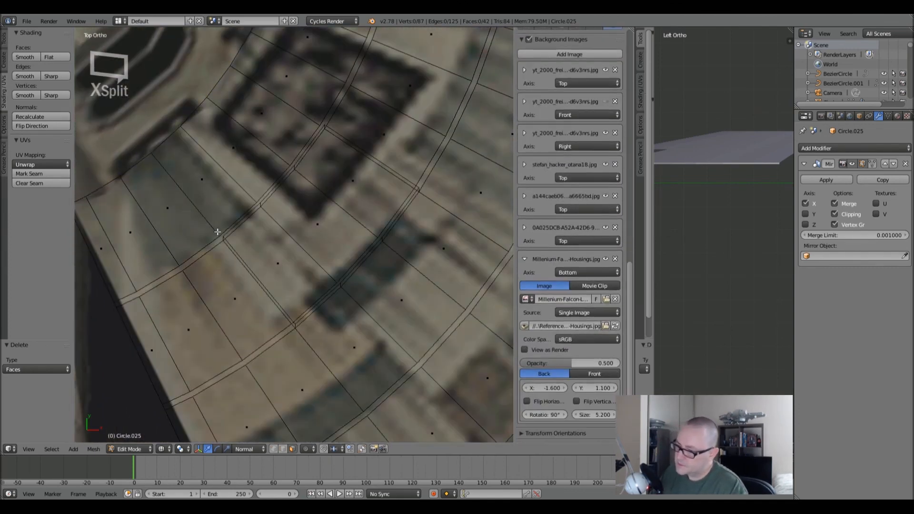
pyautogui.hotkey('ctrl', 'r')
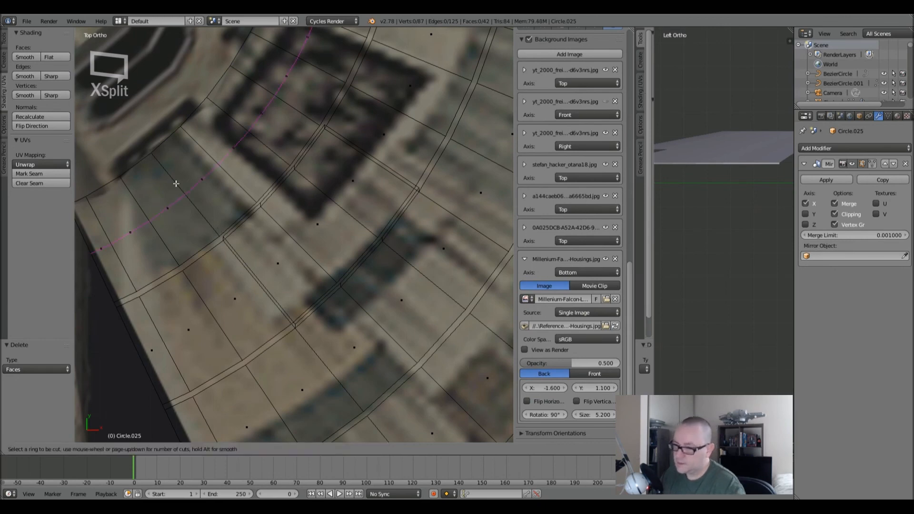
pyautogui.click(145, 157)
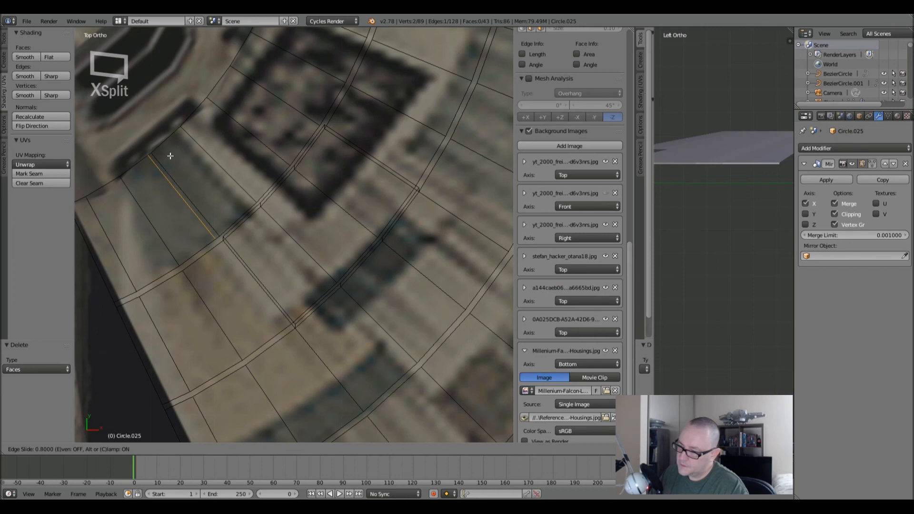
pyautogui.click(170, 156)
pyautogui.keyDown('shift'); pyautogui.moveTo(278, 150); pyautogui.dragTo(244, 232, button='middle'); pyautogui.keyUp('shift')
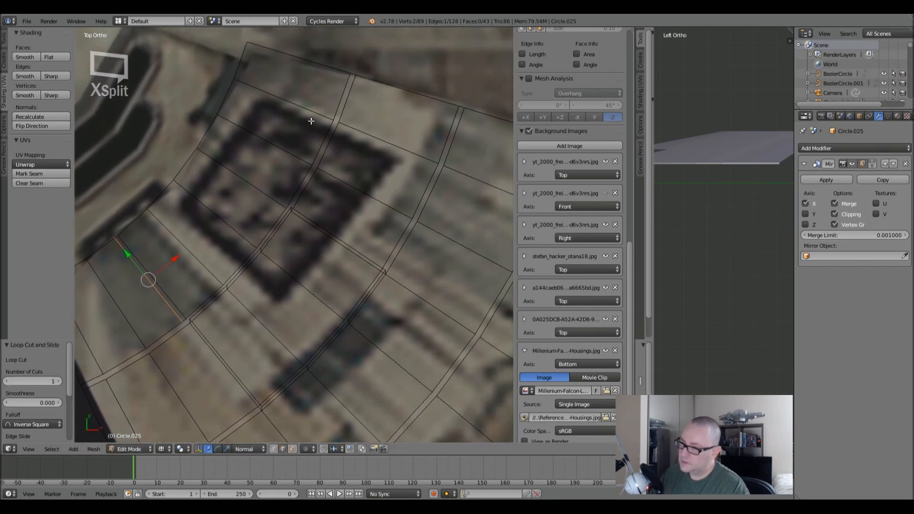
# - Cut another radial edge close beside the plate edge crossing the square recess in the innermost row, and switch to face selection
pyautogui.hotkey('ctrl', 'r')
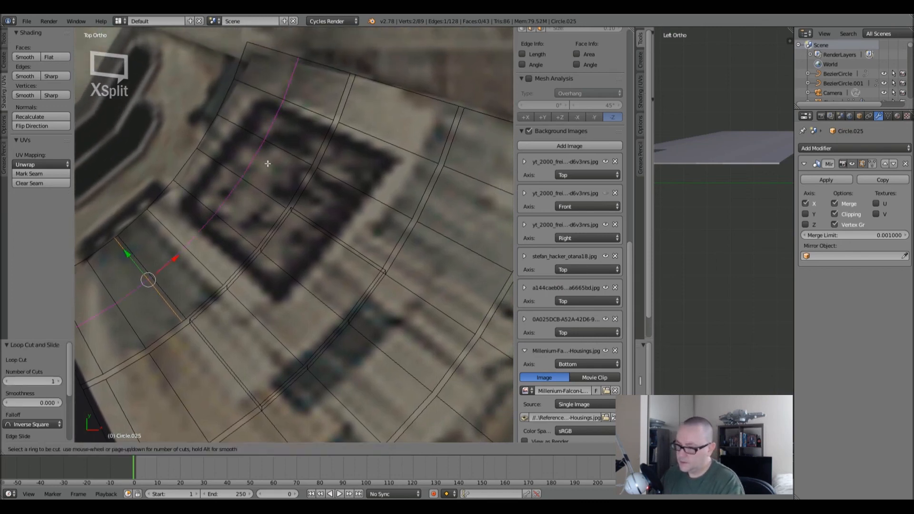
pyautogui.click(230, 145)
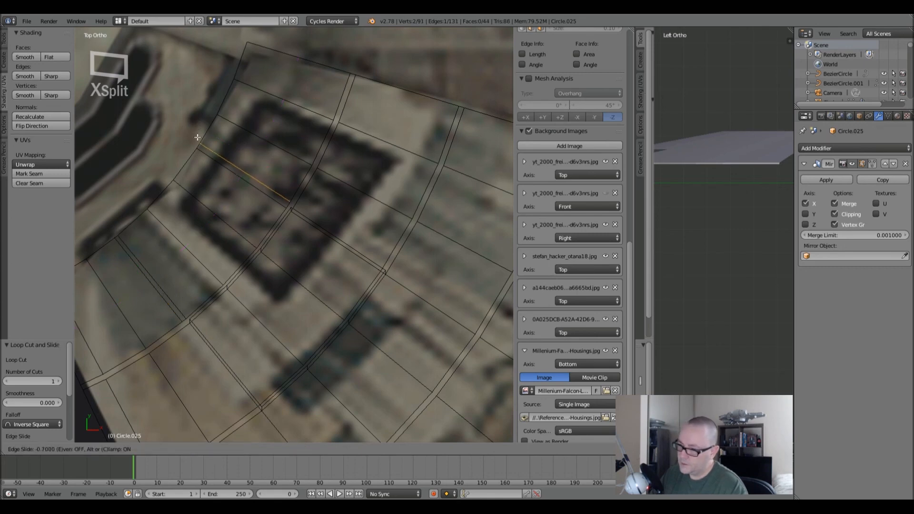
pyautogui.click(195, 142)
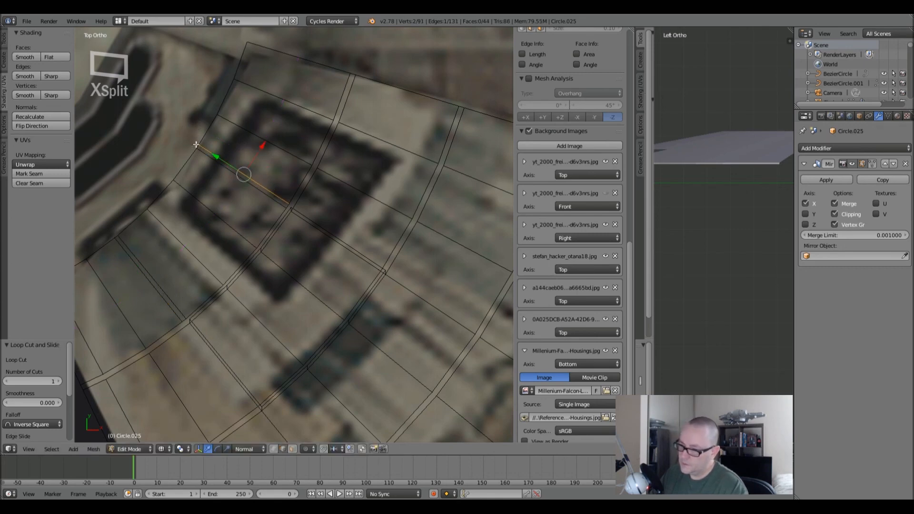
pyautogui.keyDown('shift'); pyautogui.moveTo(225, 273); pyautogui.dragTo(244, 226, button='middle'); pyautogui.keyUp('shift')
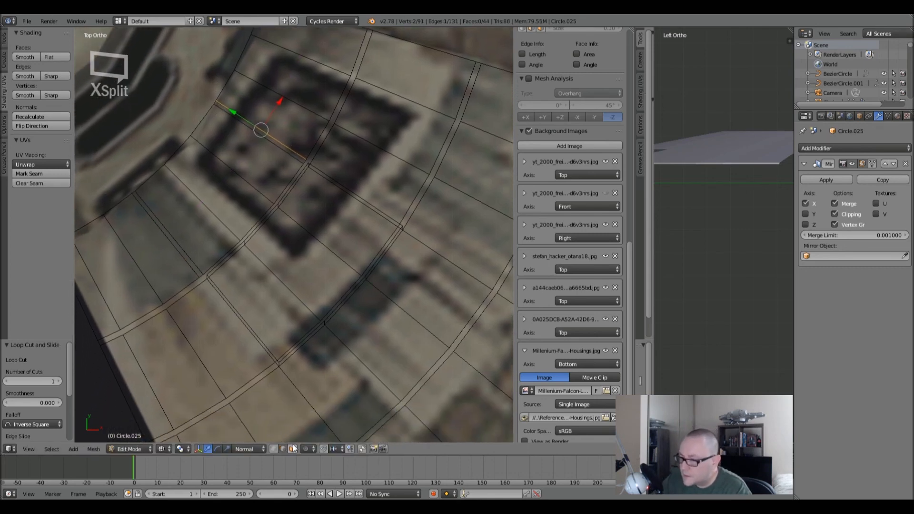
pyautogui.click(292, 449)
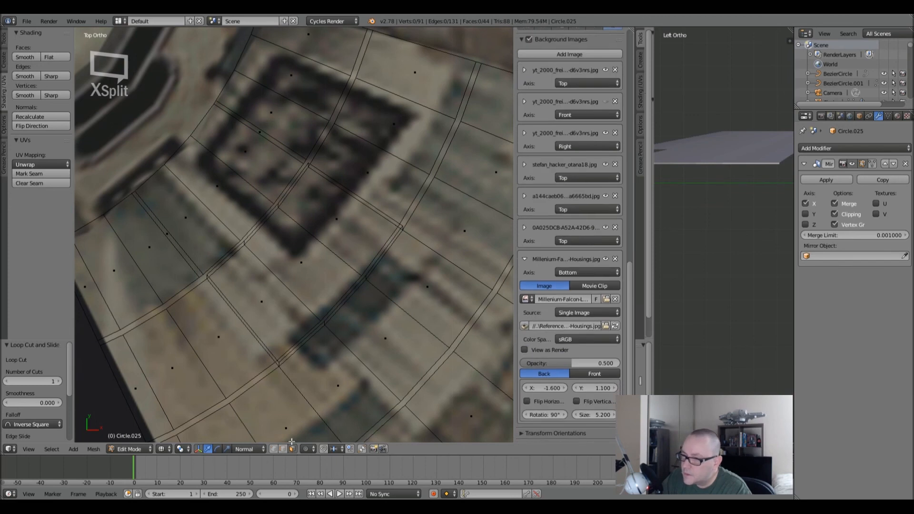
# - Delete the two narrow radial seam faces in the innermost plate row and switch the viewport to solid shading
pyautogui.click(170, 232)
pyautogui.keyDown('shift'); pyautogui.click(262, 134); pyautogui.keyUp('shift')
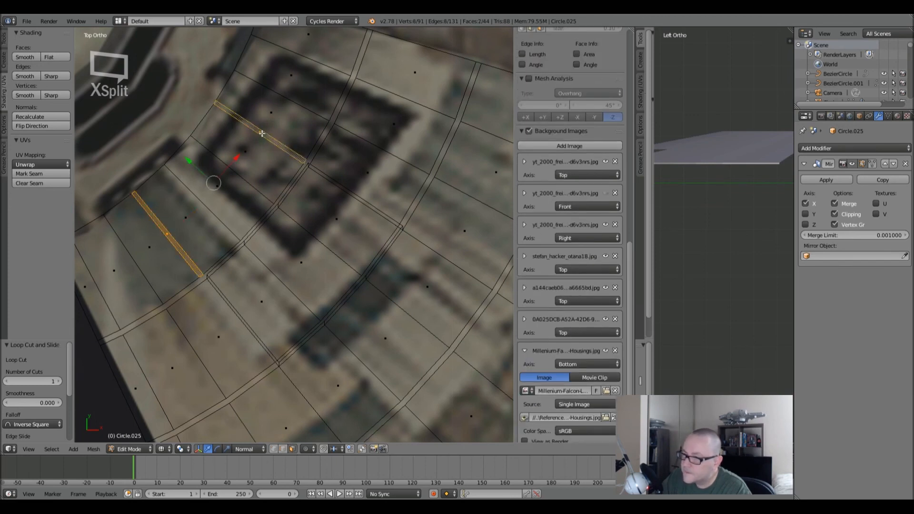
pyautogui.press('x')
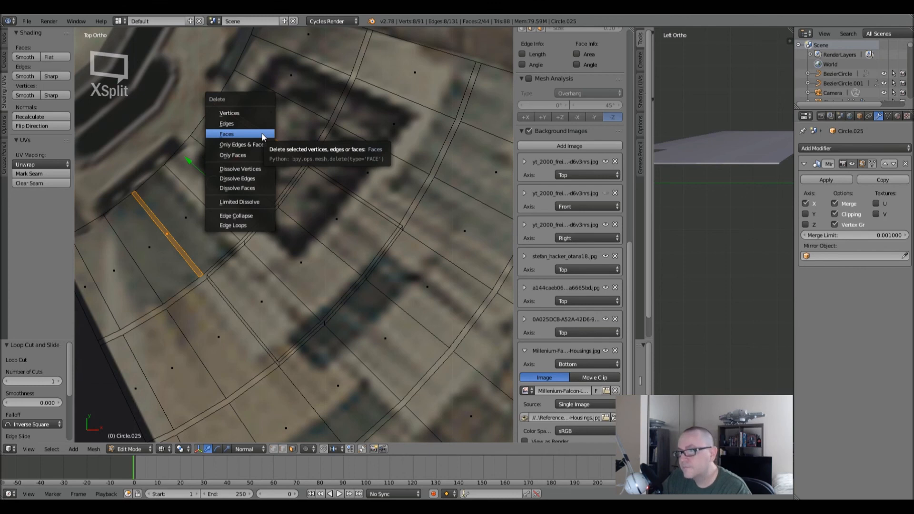
pyautogui.click(261, 133)
pyautogui.press('z')
pyautogui.scroll(-2, 337, 244)
pyautogui.keyDown('shift'); pyautogui.moveTo(338, 243); pyautogui.dragTo(296, 218, button='middle'); pyautogui.keyUp('shift')
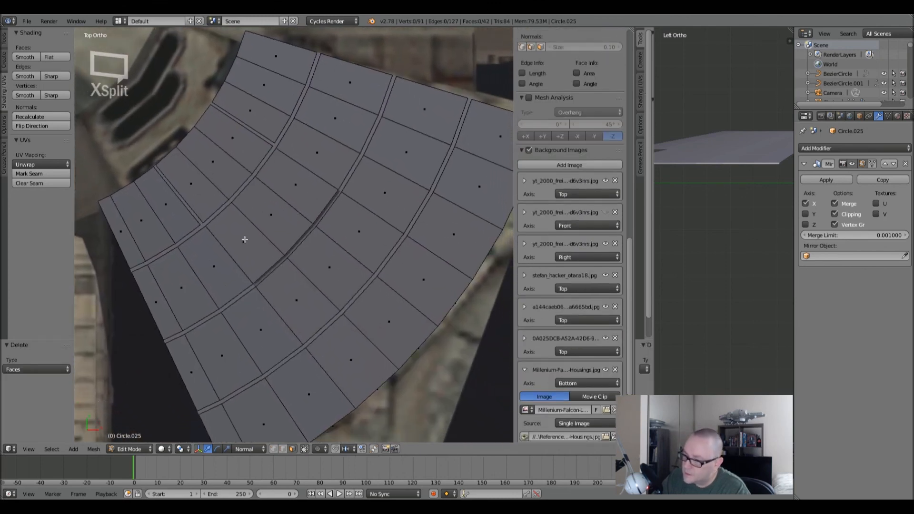
# - Select the three plate faces covering the square recess in the second row and delete them
pyautogui.scroll(3, 245, 240)
pyautogui.rightClick(242, 239)
pyautogui.keyDown('shift'); pyautogui.rightClick(302, 167); pyautogui.keyUp('shift')
pyautogui.press('x')
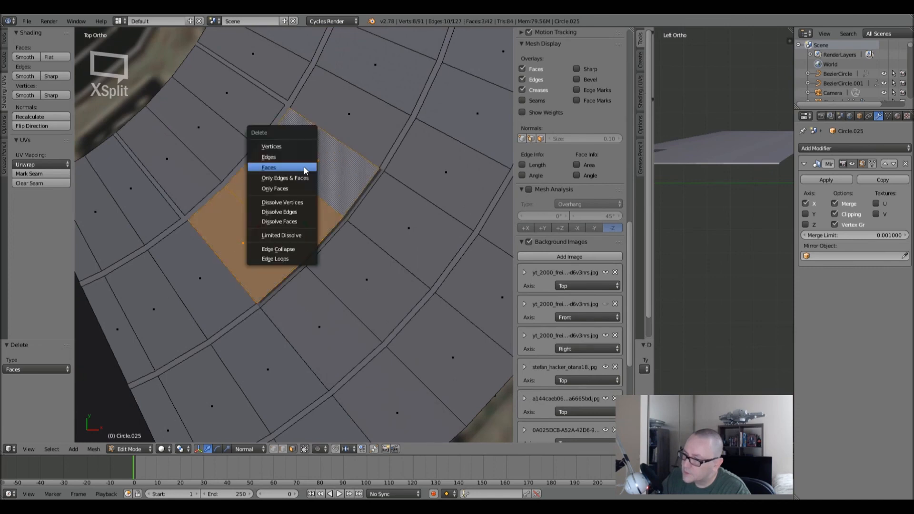
pyautogui.click(304, 168)
# - Inspect the recessed hull mesh beneath the plating in Edit Mode, and return to editing the plating layer
pyautogui.moveTo(319, 231); pyautogui.dragTo(293, 244, button='middle')
pyautogui.press('Tab')
pyautogui.rightClick(273, 163)
pyautogui.press('Tab')
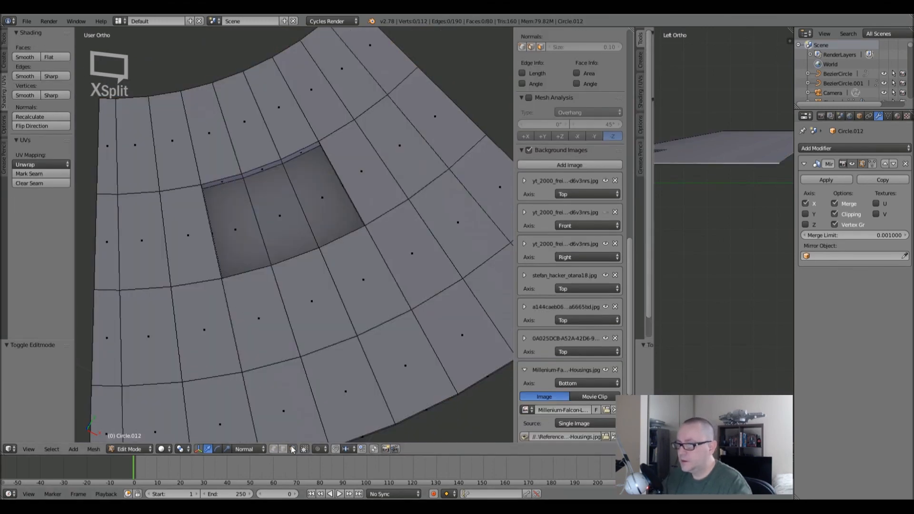
pyautogui.press('Tab')
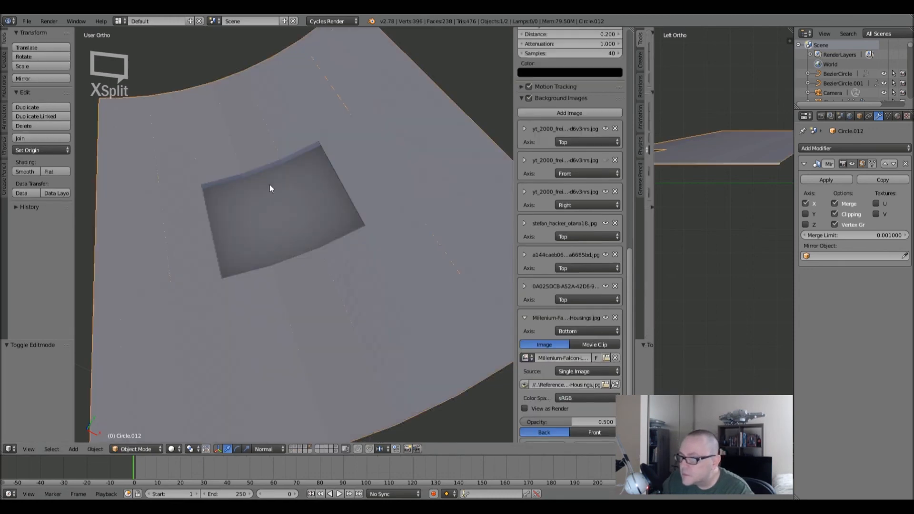
pyautogui.rightClick(261, 125)
pyautogui.press('Tab')
pyautogui.keyDown('shift'); pyautogui.moveTo(245, 281); pyautogui.dragTo(254, 268, button='middle'); pyautogui.keyUp('shift')
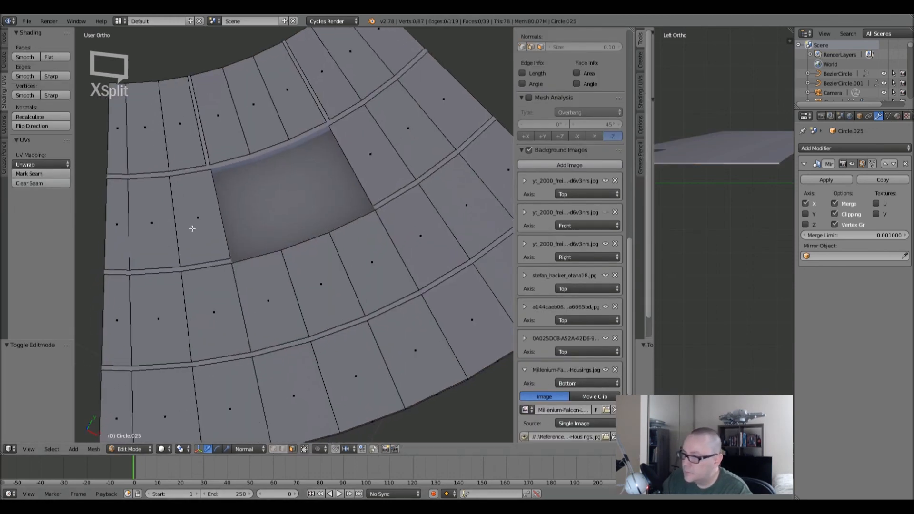
# - Examine the seamed plating from several views and compare it with the surrounding top reference image
pyautogui.scroll(-2, 349, 221)
pyautogui.keyDown('shift'); pyautogui.moveTo(349, 220); pyautogui.dragTo(308, 219, button='middle'); pyautogui.keyUp('shift')
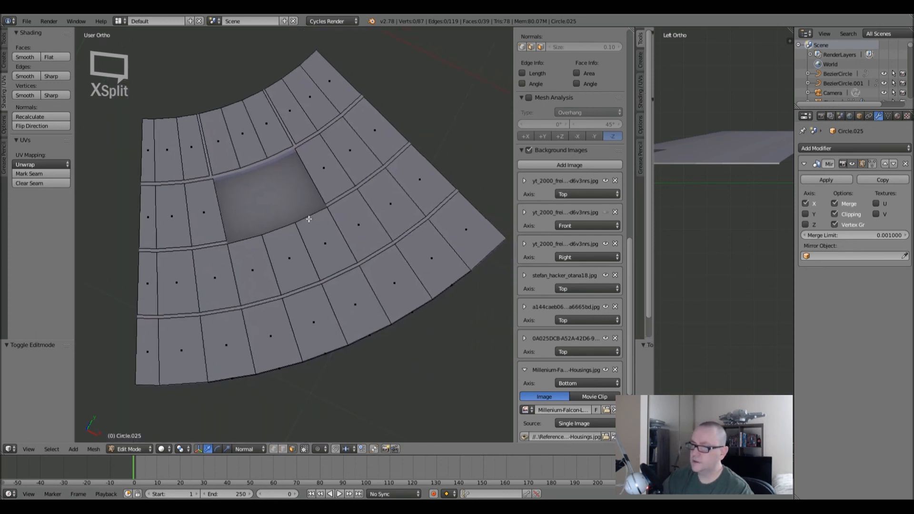
pyautogui.keyDown('shift'); pyautogui.moveTo(351, 153); pyautogui.dragTo(326, 169, button='middle'); pyautogui.keyUp('shift')
pyautogui.press('KP_7')
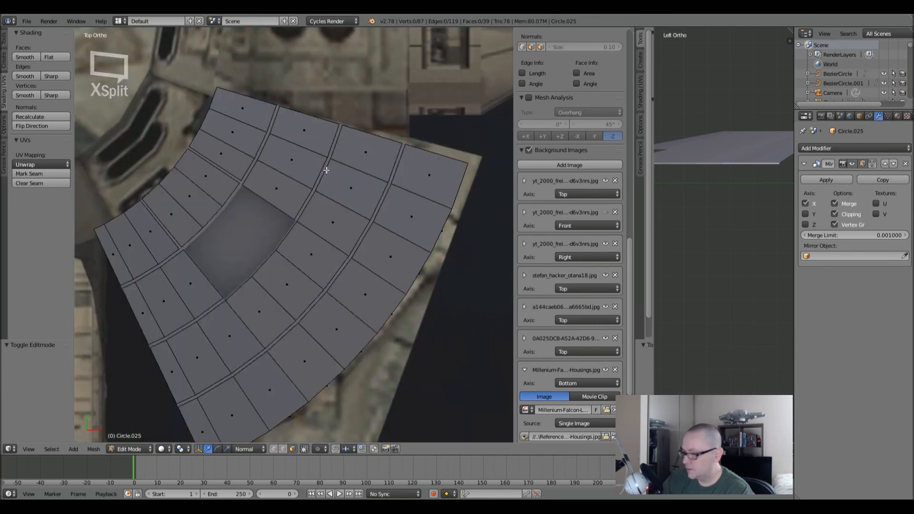
pyautogui.keyDown('shift'); pyautogui.moveTo(285, 214); pyautogui.dragTo(395, 210, button='middle'); pyautogui.keyUp('shift')
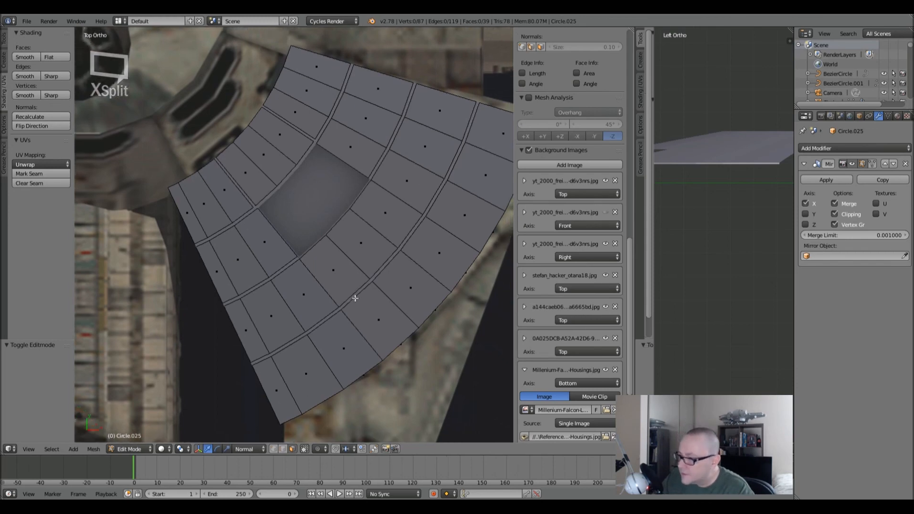
pyautogui.keyDown('shift'); pyautogui.moveTo(352, 300); pyautogui.dragTo(327, 281, button='middle'); pyautogui.keyUp('shift')
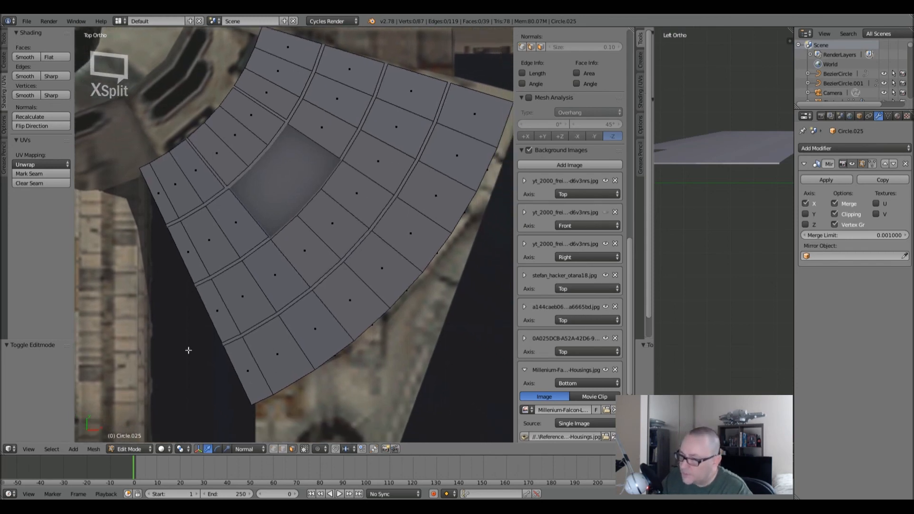
pyautogui.scroll(-5, 166, 351)
pyautogui.keyDown('shift'); pyautogui.moveTo(166, 350); pyautogui.dragTo(395, 306, button='middle'); pyautogui.keyUp('shift')
pyautogui.keyDown('shift'); pyautogui.moveTo(206, 339); pyautogui.dragTo(274, 303, button='middle'); pyautogui.keyUp('shift')
pyautogui.keyDown('shift'); pyautogui.moveTo(273, 304); pyautogui.dragTo(266, 303, button='middle'); pyautogui.keyUp('shift')
pyautogui.keyDown('shift'); pyautogui.moveTo(367, 290); pyautogui.dragTo(154, 307, button='middle'); pyautogui.keyUp('shift')
pyautogui.keyDown('shift'); pyautogui.moveTo(391, 305); pyautogui.dragTo(191, 308, button='middle'); pyautogui.keyUp('shift')
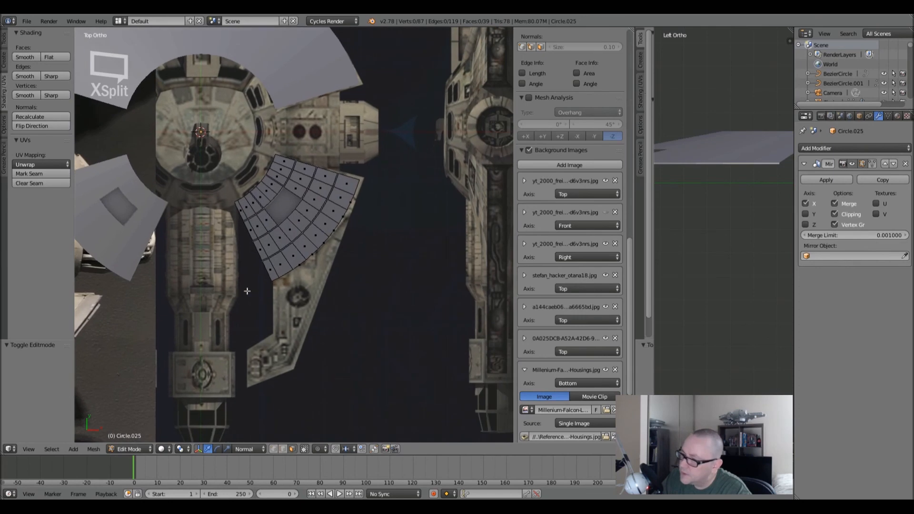
pyautogui.scroll(4, 280, 254)
pyautogui.keyDown('shift'); pyautogui.moveTo(367, 197); pyautogui.dragTo(344, 223, button='middle'); pyautogui.keyUp('shift')
pyautogui.scroll(3, 307, 206)
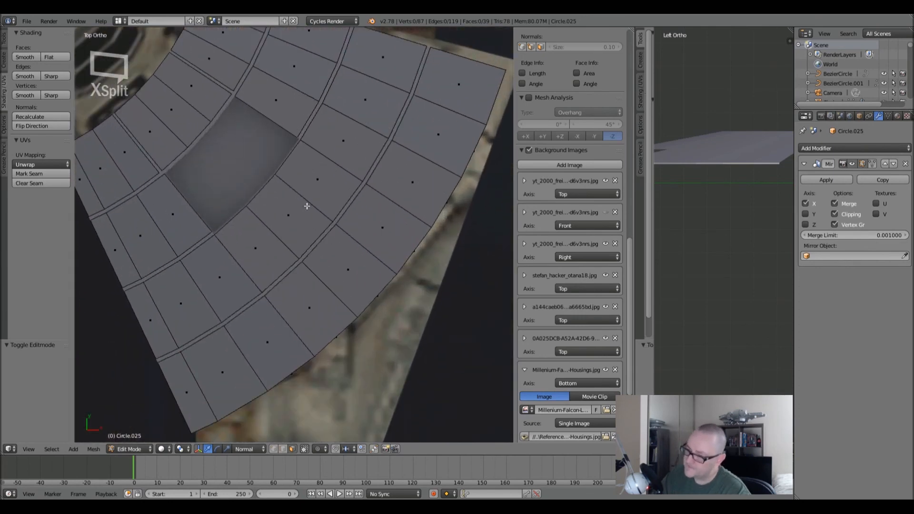
pyautogui.hotkey('ctrl', 'r')
pyautogui.scroll(1, 271, 199)
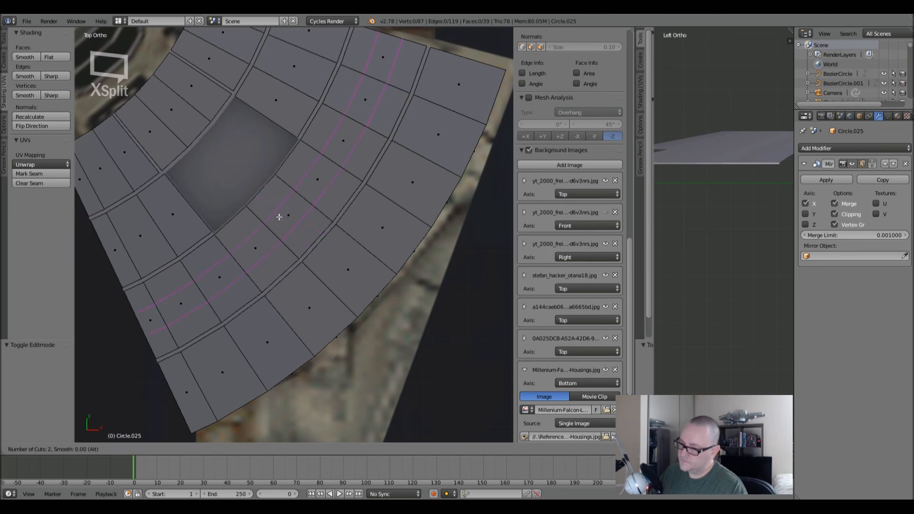
pyautogui.click(269, 202)
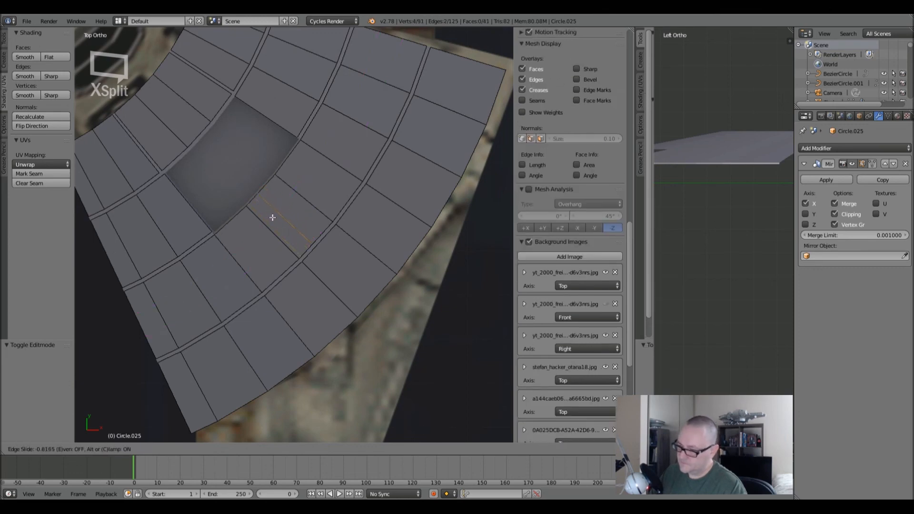
pyautogui.click(282, 209)
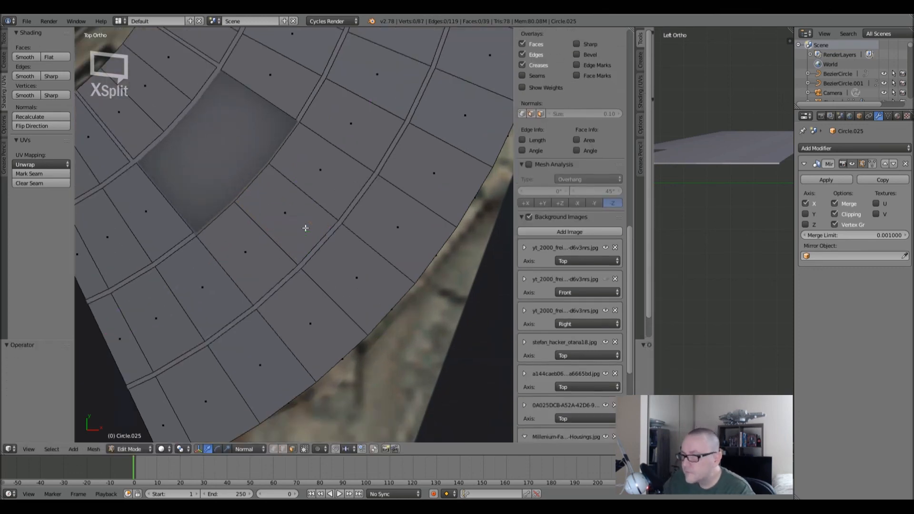
pyautogui.hotkey('ctrl', 'r')
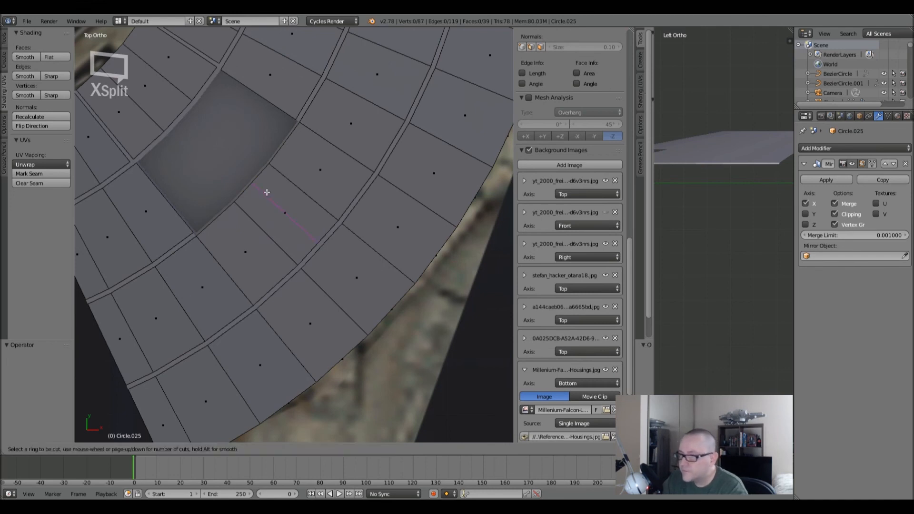
pyautogui.press('Escape')
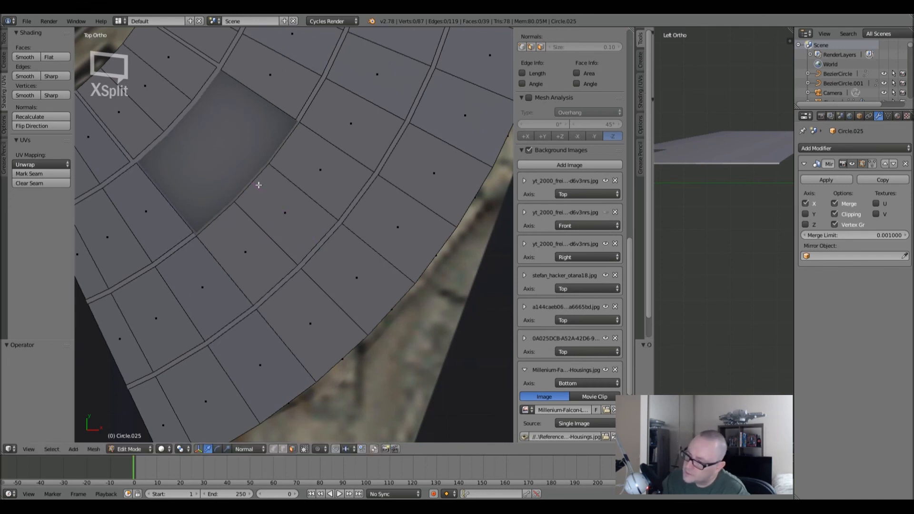
# - Cut a centred radial edge through the plate adjoining the outer side of the square recess
pyautogui.hotkey('ctrl', 'r')
pyautogui.click(257, 185)
pyautogui.rightClick(258, 186)
pyautogui.moveTo(257, 185); pyautogui.dragTo(278, 218, button='middle')
pyautogui.press('KP_7')
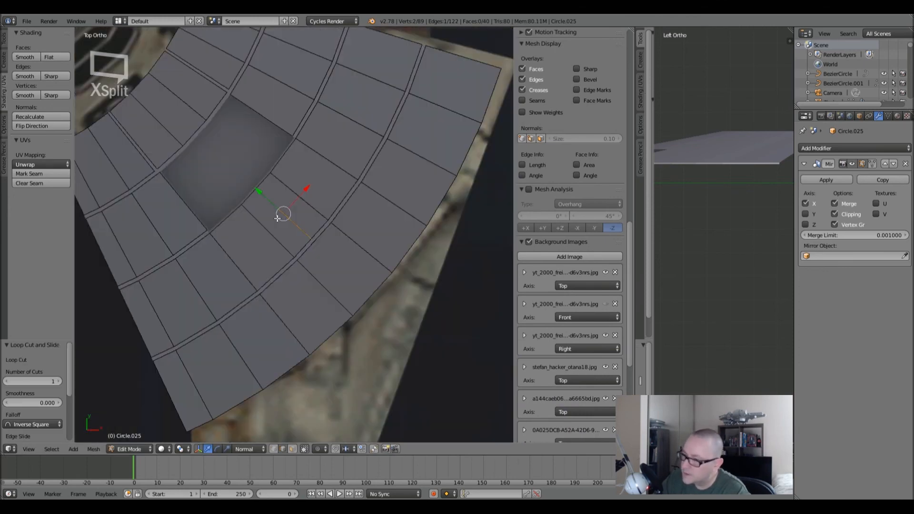
pyautogui.scroll(2, 277, 218)
pyautogui.scroll(-2, 278, 218)
pyautogui.keyDown('shift'); pyautogui.moveTo(277, 218); pyautogui.dragTo(273, 256, button='middle'); pyautogui.keyUp('shift')
pyautogui.scroll(1, 273, 256)
pyautogui.scroll(1, 275, 257)
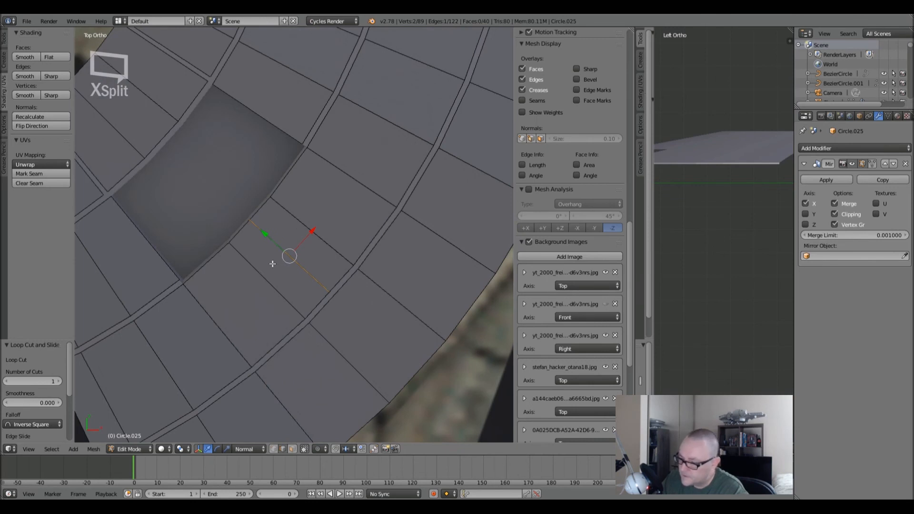
# - Try cutting an edge close to each side of the new radial edge, and undo both cuts
pyautogui.hotkey('ctrl', 'r')
pyautogui.click(246, 236)
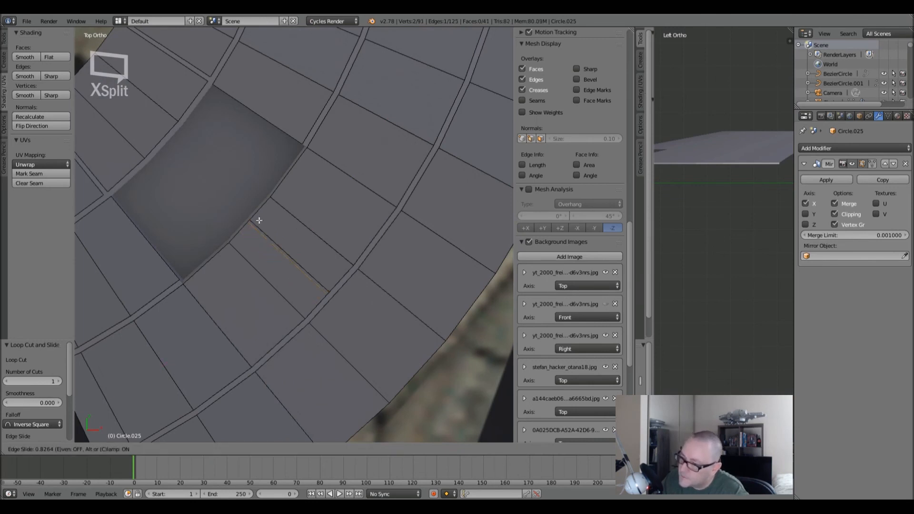
pyautogui.click(261, 221)
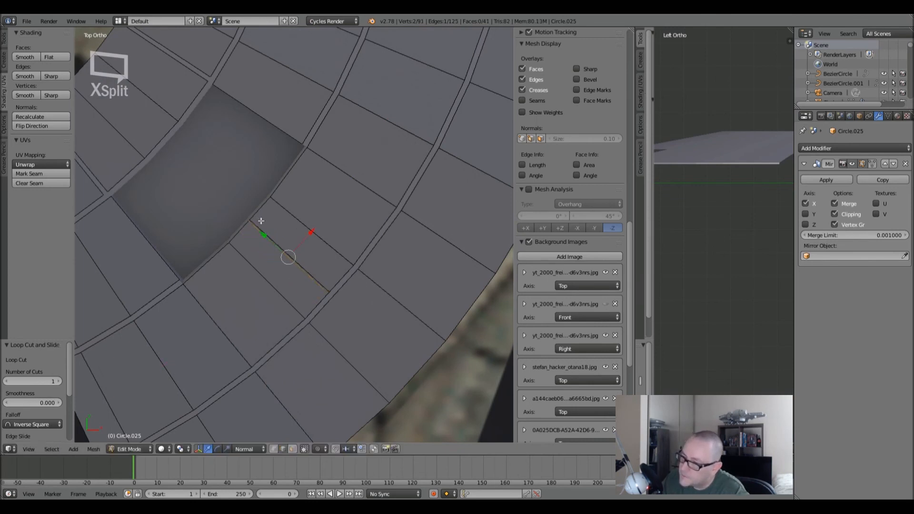
pyautogui.hotkey('ctrl', 'r')
pyautogui.click(264, 212)
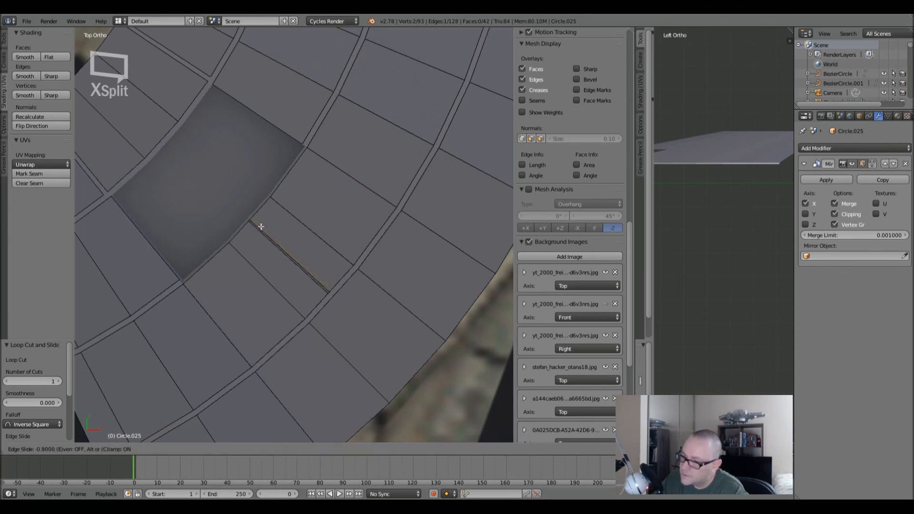
pyautogui.rightClick(263, 226)
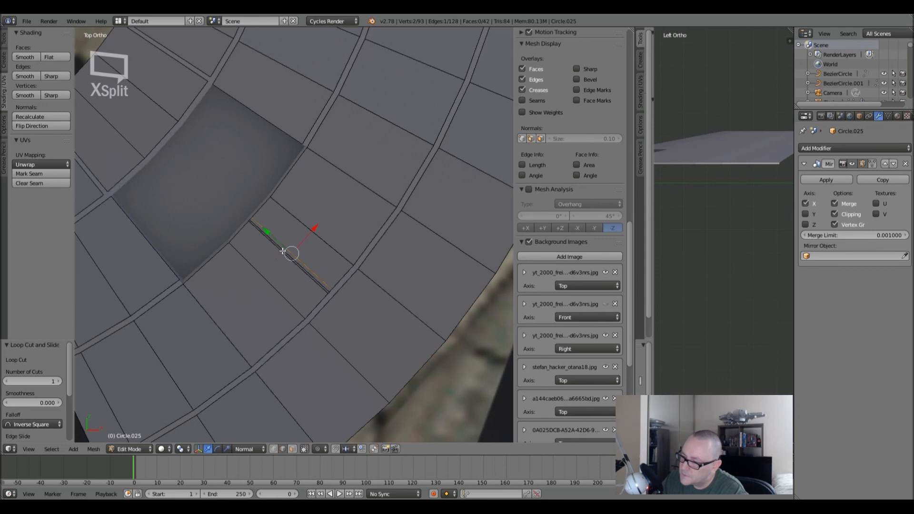
pyautogui.hotkey('ctrl', 'z')
pyautogui.hotkey('ctrl', 'z')
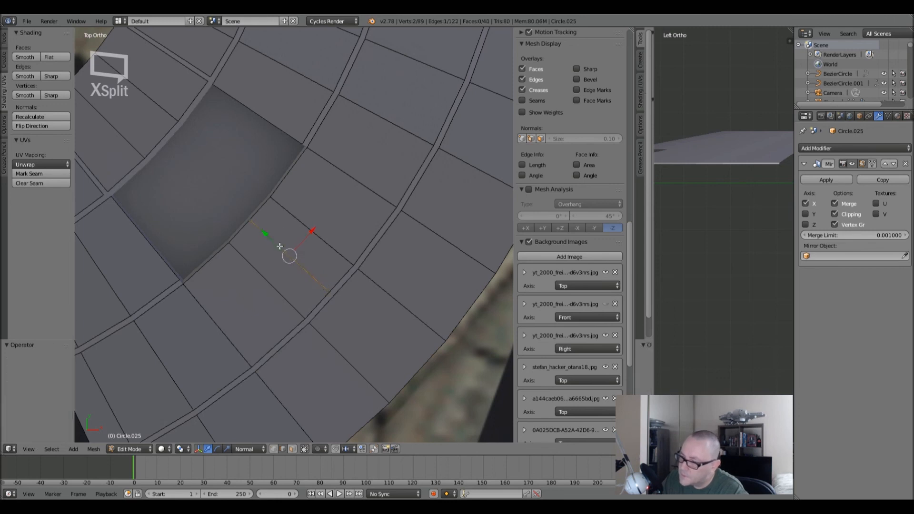
# - Cut an edge close to each side of the central radial edge outside the recess, using an edge slide of 0.8 for the first
pyautogui.hotkey('ctrl', 'r')
pyautogui.click(248, 229)
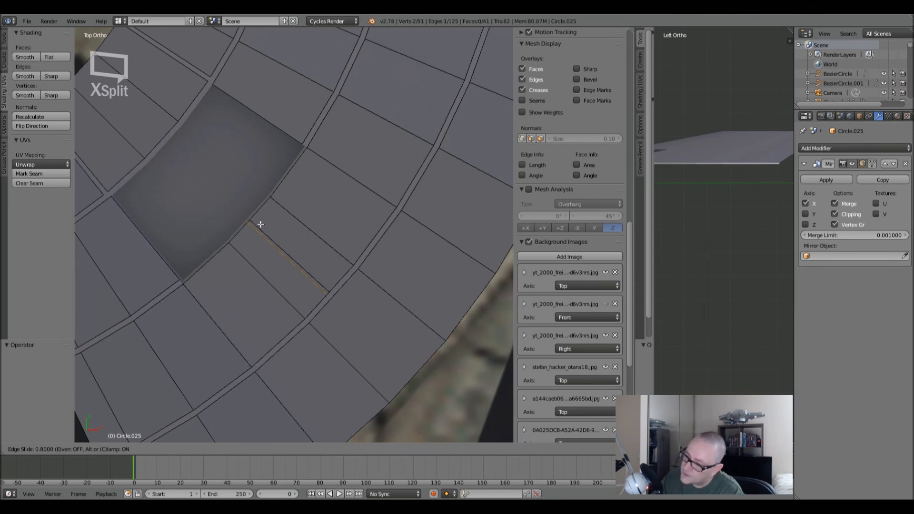
pyautogui.click(262, 224)
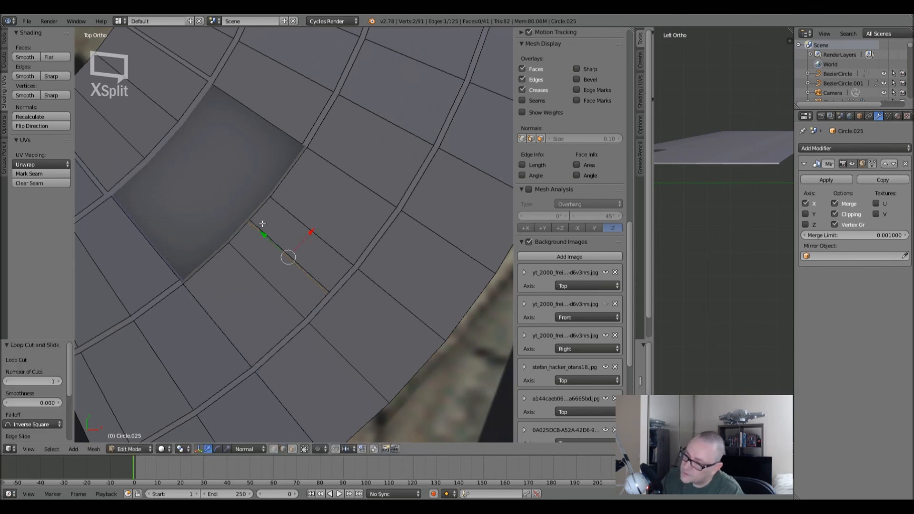
pyautogui.hotkey('ctrl', 'r')
pyautogui.click(259, 216)
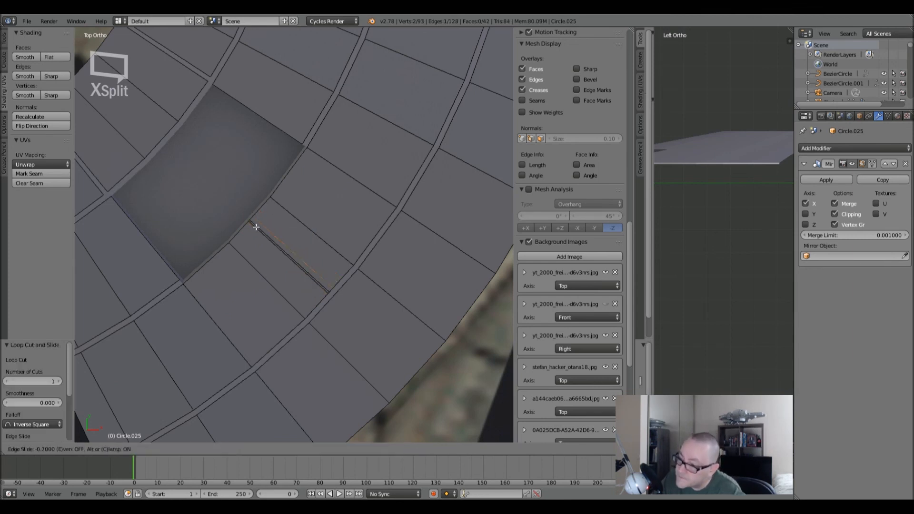
pyautogui.click(256, 230)
pyautogui.press('g')
pyautogui.press('g')
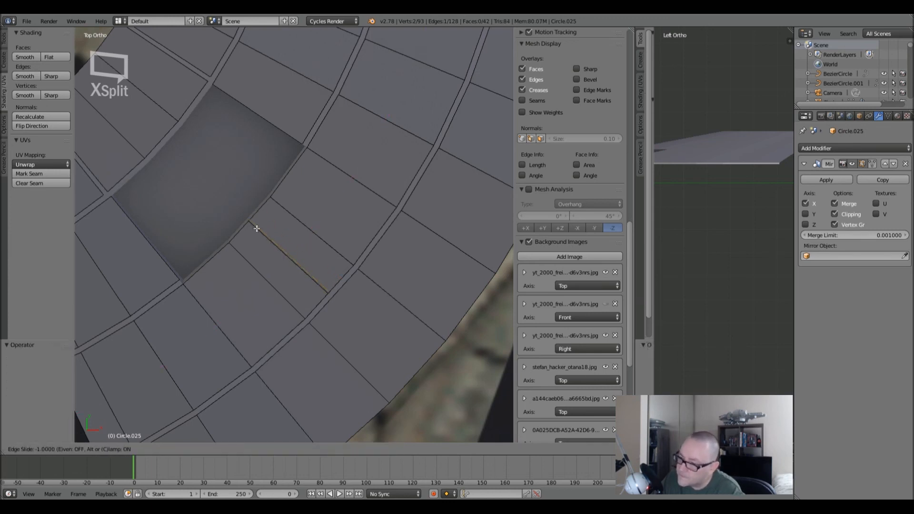
pyautogui.click(259, 227)
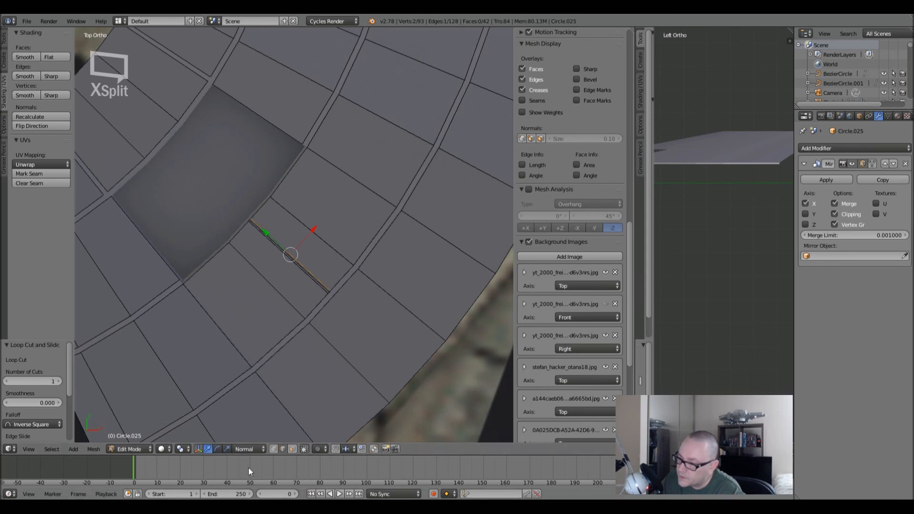
# - In face selection, select the two narrow faces along the new radial seam outside the recess and delete them
pyautogui.click(293, 448)
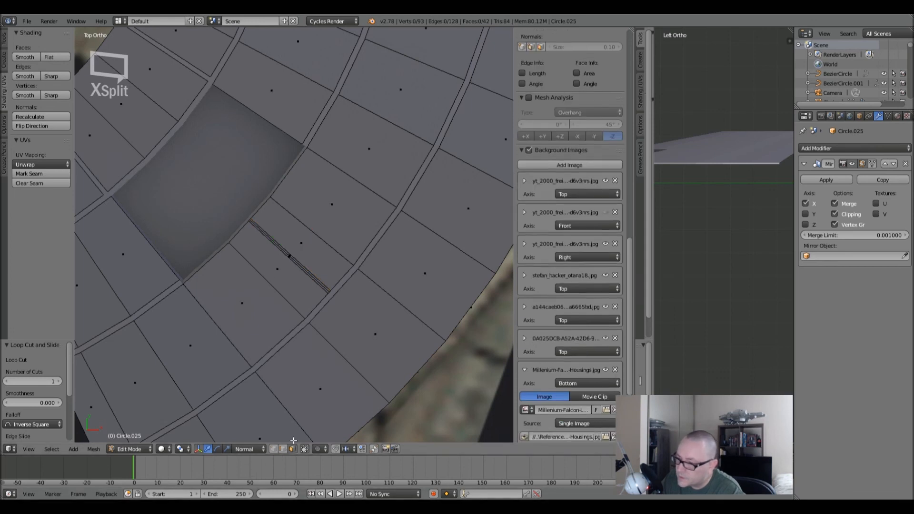
pyautogui.click(288, 255)
pyautogui.rightClick(289, 257)
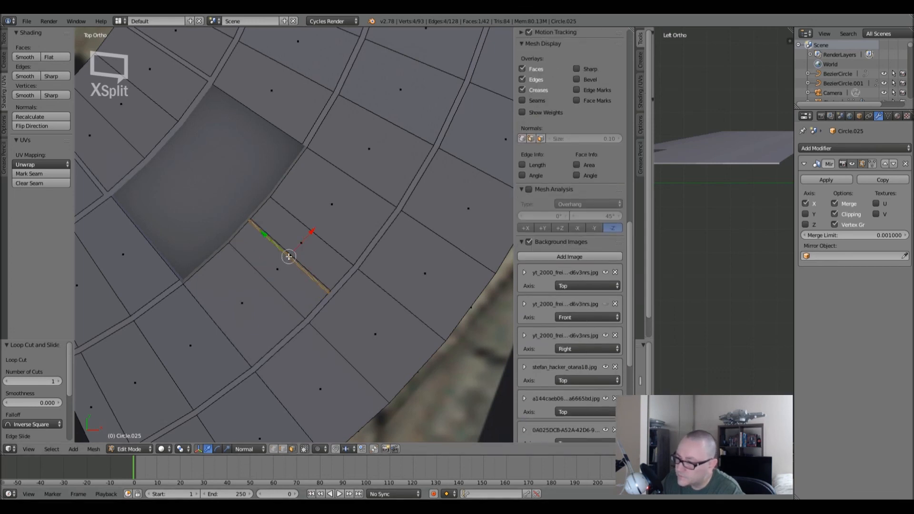
pyautogui.scroll(8, 288, 256)
pyautogui.keyDown('shift'); pyautogui.rightClick(301, 248); pyautogui.keyUp('shift')
pyautogui.press('x')
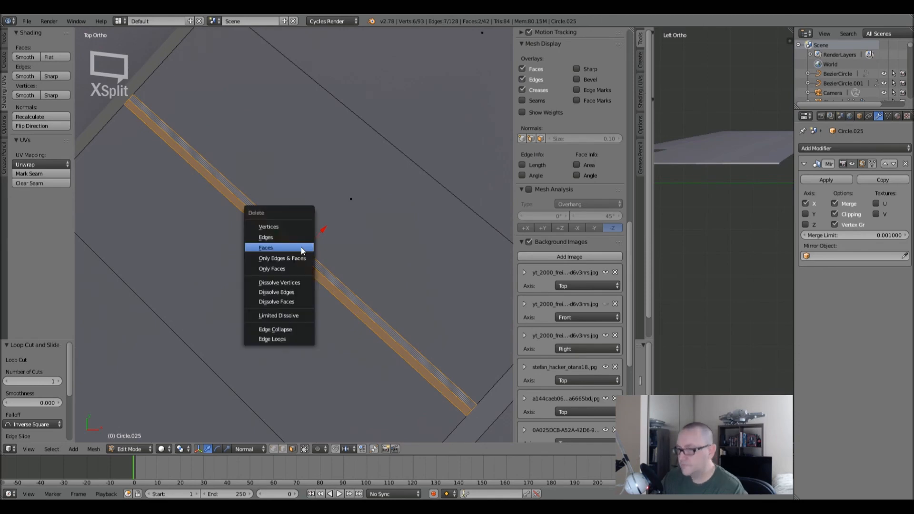
pyautogui.click(301, 247)
pyautogui.scroll(-6, 302, 247)
pyautogui.press('z')
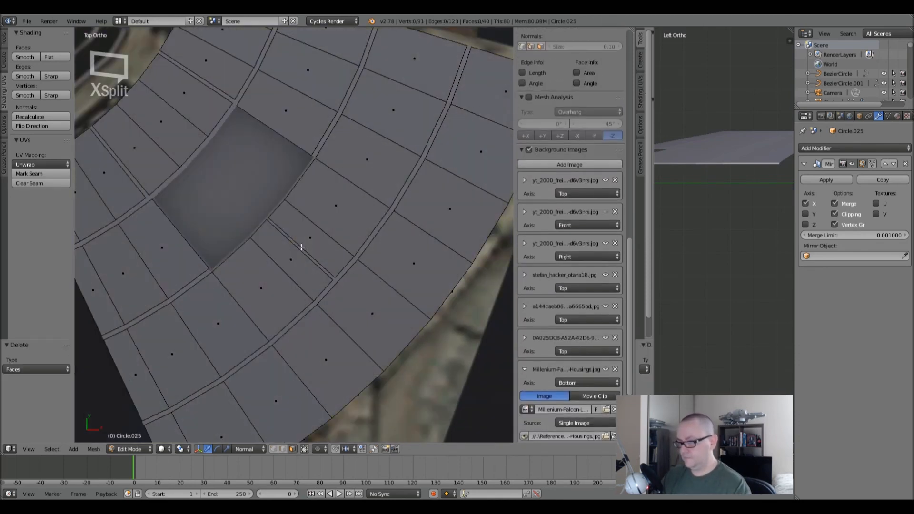
pyautogui.scroll(3, 300, 247)
pyautogui.keyDown('shift'); pyautogui.moveTo(329, 307); pyautogui.dragTo(271, 313, button='middle'); pyautogui.keyUp('shift')
pyautogui.scroll(-2, 272, 312)
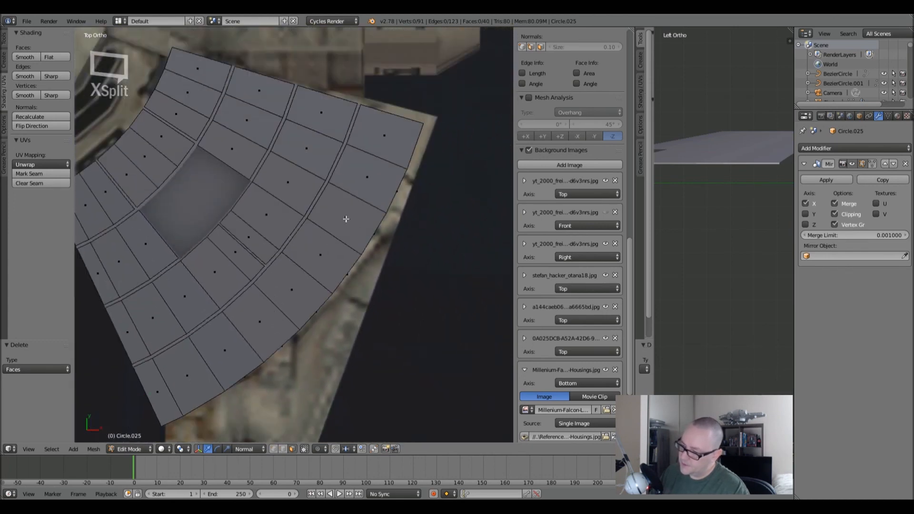
# - Cut an edge close beside the radial line running outward from the recess's outer front corner, in both outer plate rows, using edge slide 0.9 in the outermost
pyautogui.scroll(2, 202, 286)
pyautogui.keyDown('shift'); pyautogui.moveTo(195, 299); pyautogui.dragTo(246, 280, button='middle'); pyautogui.keyUp('shift')
pyautogui.scroll(1, 242, 276)
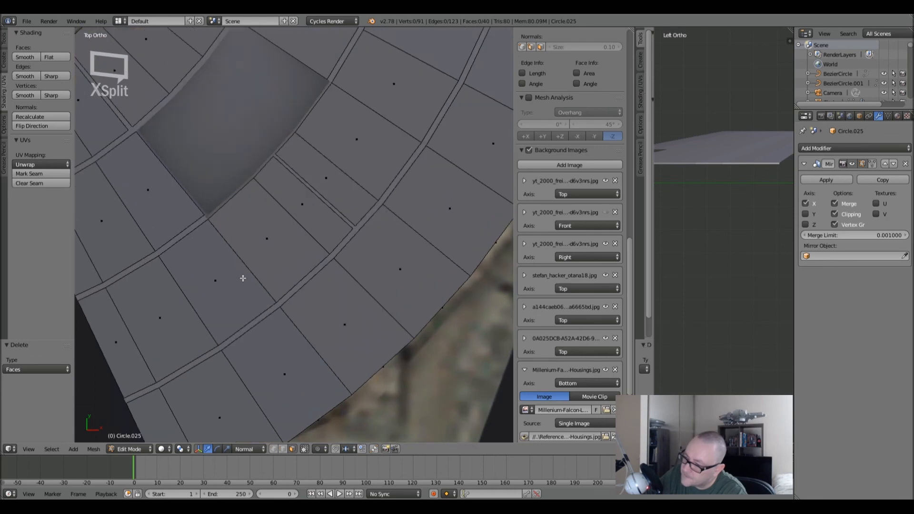
pyautogui.hotkey('ctrl', 'r')
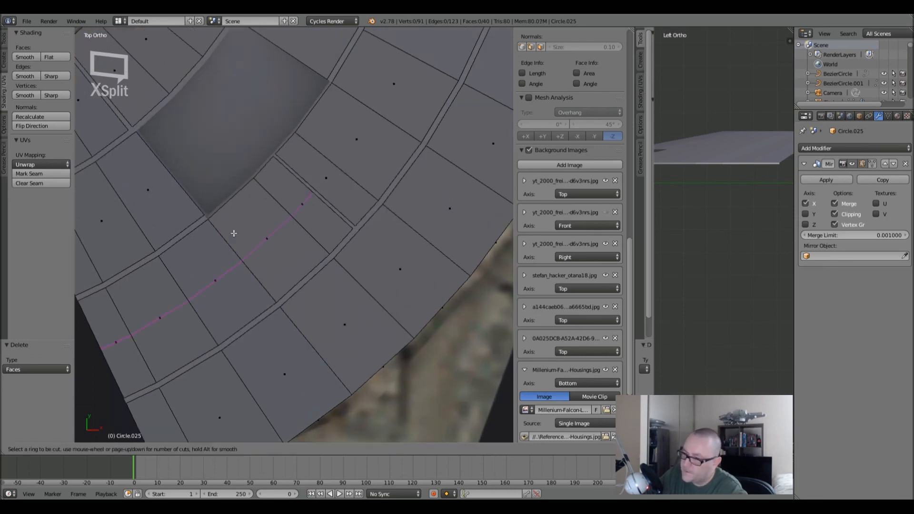
pyautogui.click(239, 219)
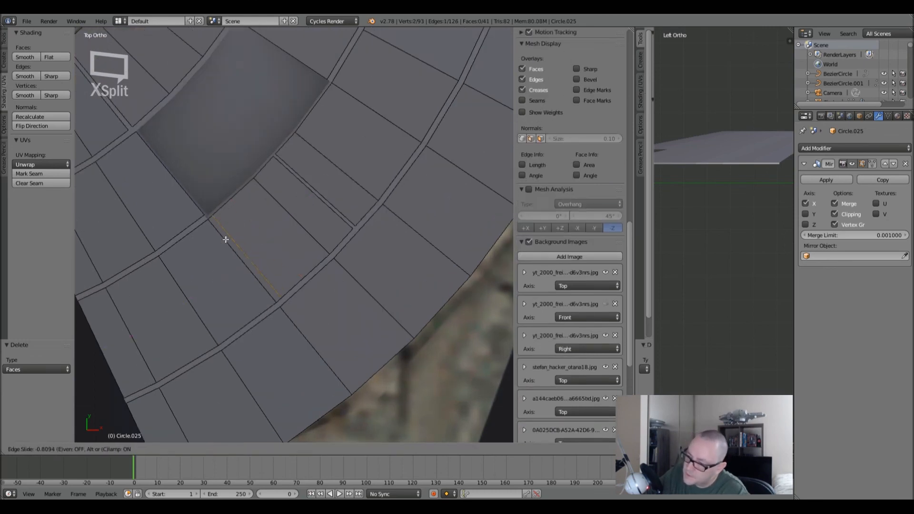
pyautogui.click(224, 243)
pyautogui.hotkey('ctrl', 'r')
pyautogui.click(301, 315)
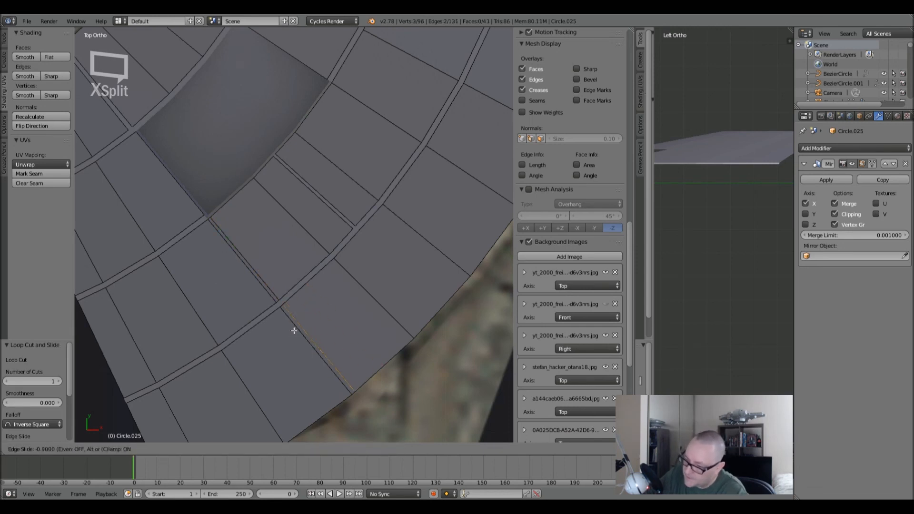
pyautogui.click(293, 331)
# - In face selection, select the two narrow faces along the radial line from the recess's outer front corner and delete them
pyautogui.click(292, 450)
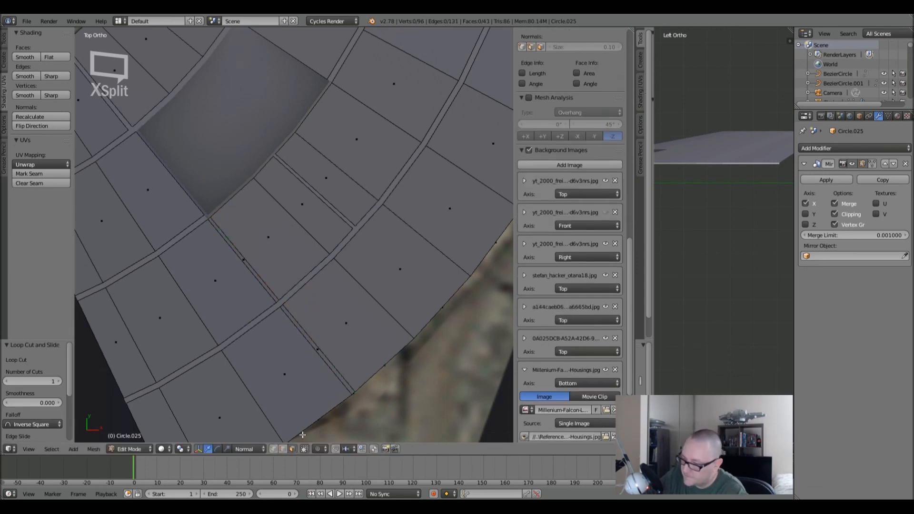
pyautogui.click(317, 346)
pyautogui.keyDown('shift'); pyautogui.click(245, 259); pyautogui.keyUp('shift')
pyautogui.hotkey('ctrl', 'z')
pyautogui.keyDown('shift'); pyautogui.click(243, 259); pyautogui.keyUp('shift')
pyautogui.press('x')
pyautogui.click(244, 259)
# - Cut a new radial edge across the two outer rows, through the plates just beyond the recess's outer side corner
pyautogui.keyDown('shift'); pyautogui.moveTo(387, 271); pyautogui.dragTo(307, 281, button='middle'); pyautogui.keyUp('shift')
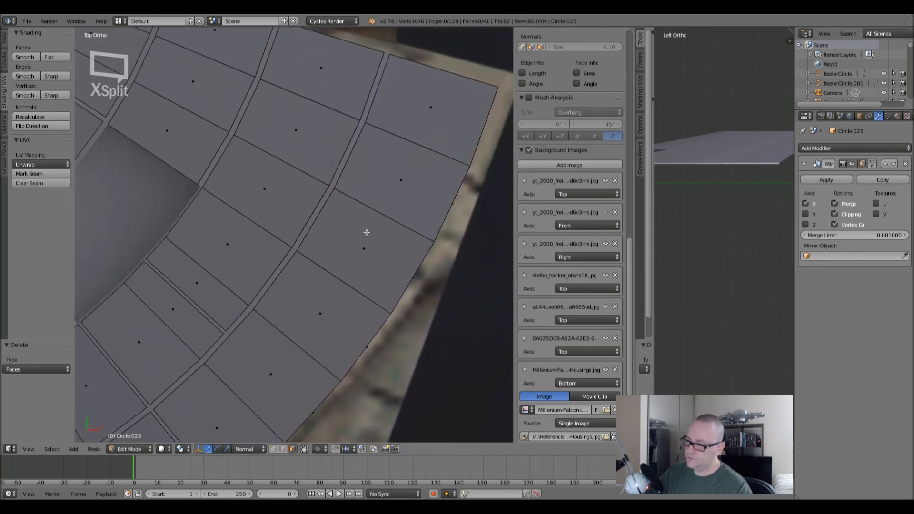
pyautogui.hotkey('ctrl', 'r')
pyautogui.click(228, 168)
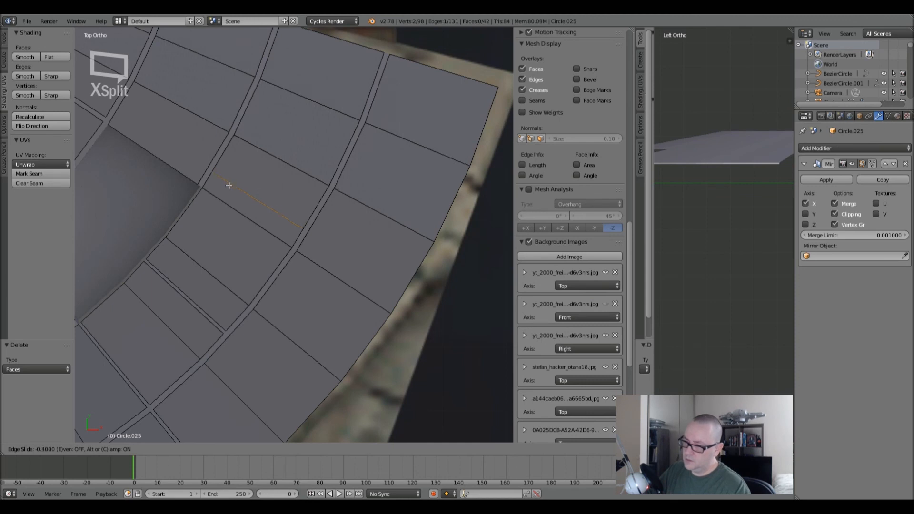
pyautogui.click(235, 181)
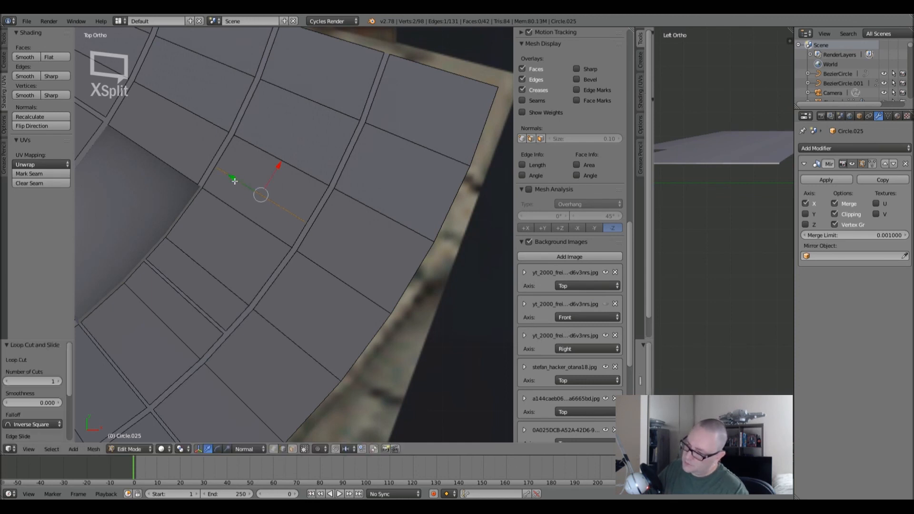
pyautogui.hotkey('ctrl', 'r')
pyautogui.click(326, 223)
pyautogui.click(324, 222)
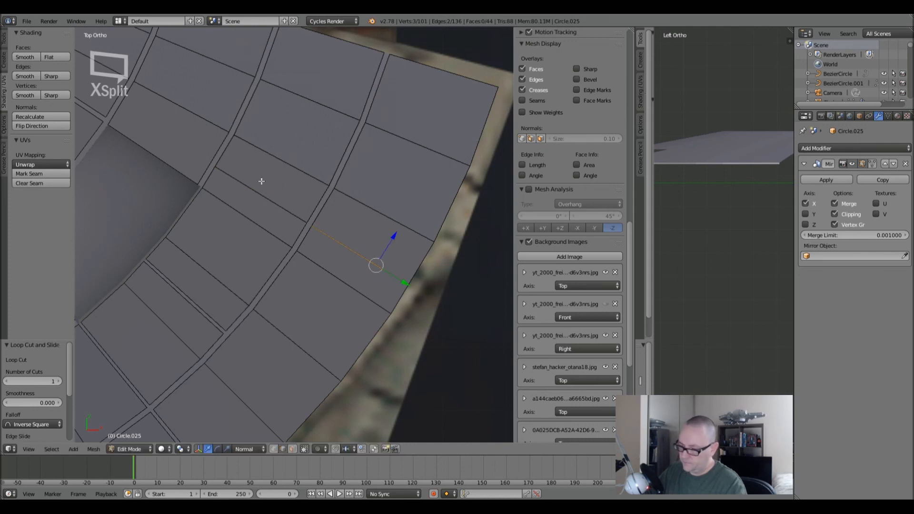
# - Cut a second edge close beside the new radial edge in both outer rows, using an edge slide of 0.9 for the inner one
pyautogui.hotkey('ctrl', 'r')
pyautogui.click(235, 152)
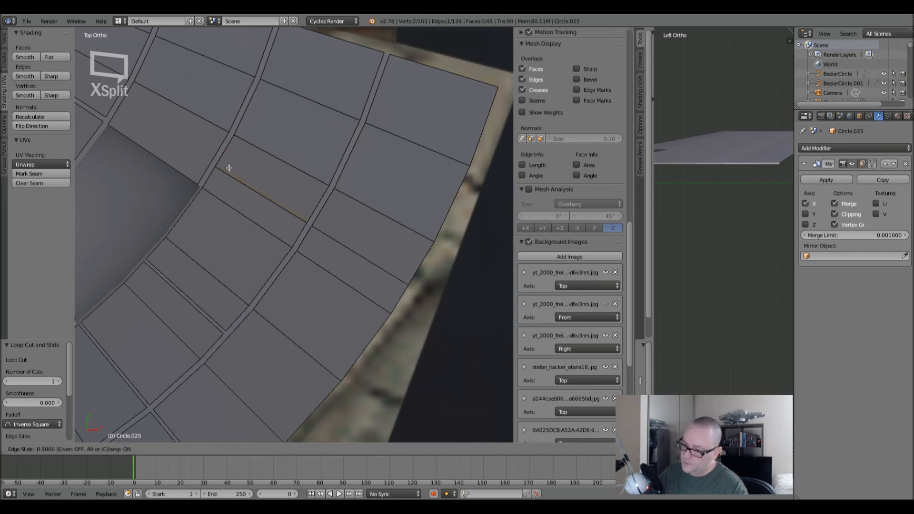
pyautogui.click(230, 167)
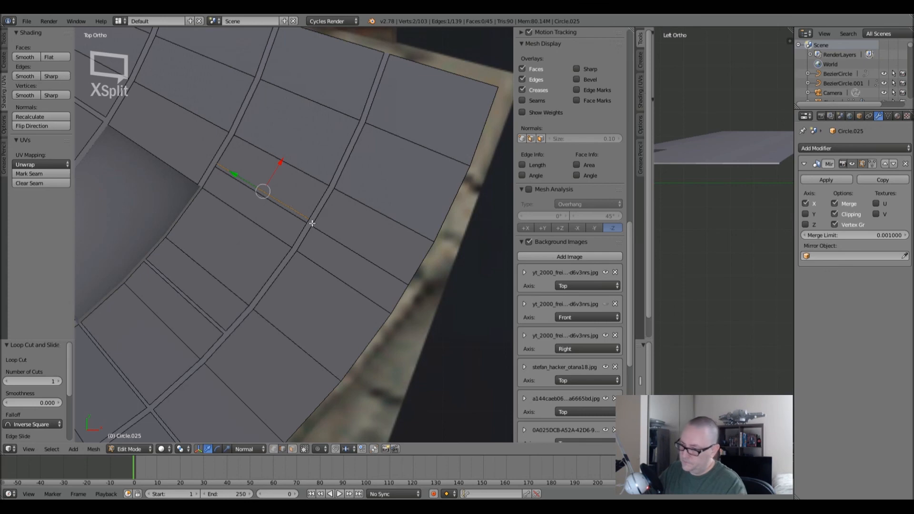
pyautogui.hotkey('ctrl', 'r')
pyautogui.click(332, 221)
pyautogui.click(332, 238)
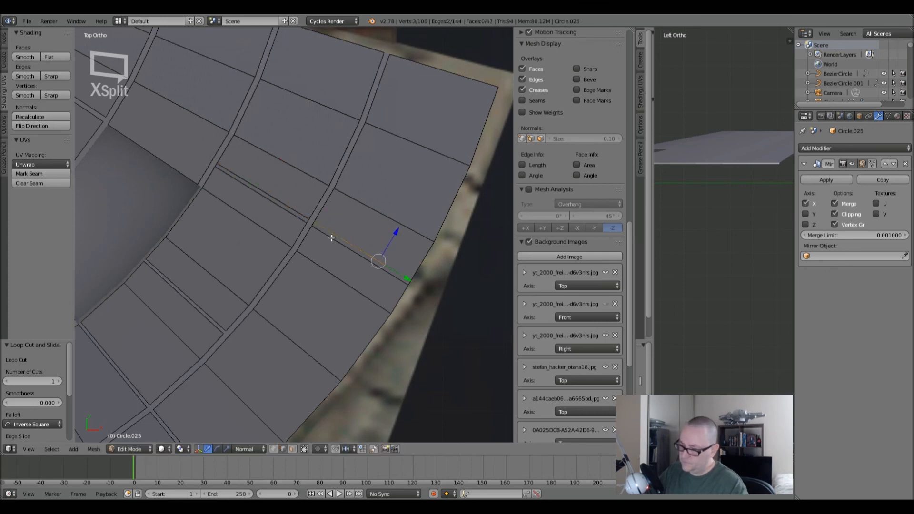
# - In face selection, delete the two narrow faces between the paired radial cuts beyond the recess's outer side corner
pyautogui.press('3')
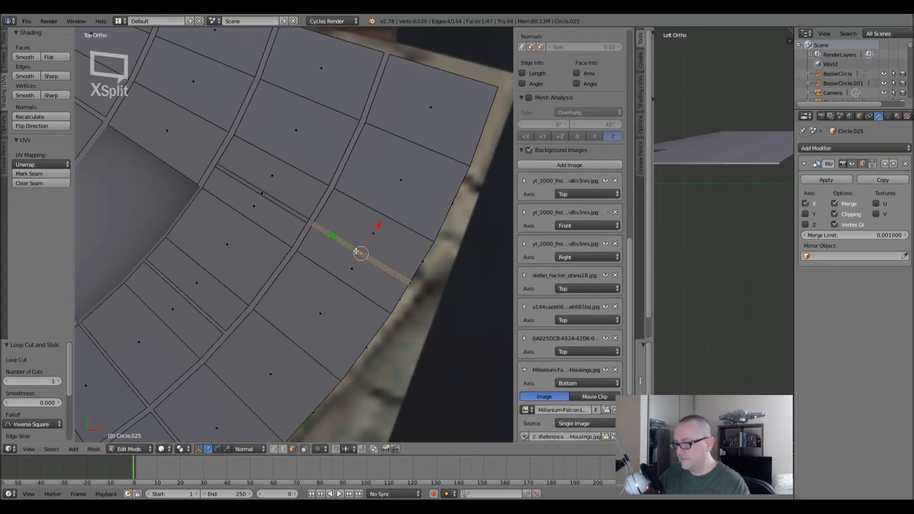
pyautogui.click(316, 233)
pyautogui.keyDown('shift'); pyautogui.click(262, 192); pyautogui.keyUp('shift')
pyautogui.press('x')
pyautogui.click(262, 188)
# - Inspect the seamed plating against the hull by moving it temporarily, and compare its wireframe with the reference image
pyautogui.scroll(-2, 258, 192)
pyautogui.scroll(-4, 259, 193)
pyautogui.keyDown('shift'); pyautogui.moveTo(259, 192); pyautogui.dragTo(439, 240, button='middle'); pyautogui.keyUp('shift')
pyautogui.press('Tab')
pyautogui.press('Tab')
pyautogui.scroll(2, 439, 240)
pyautogui.press('Tab')
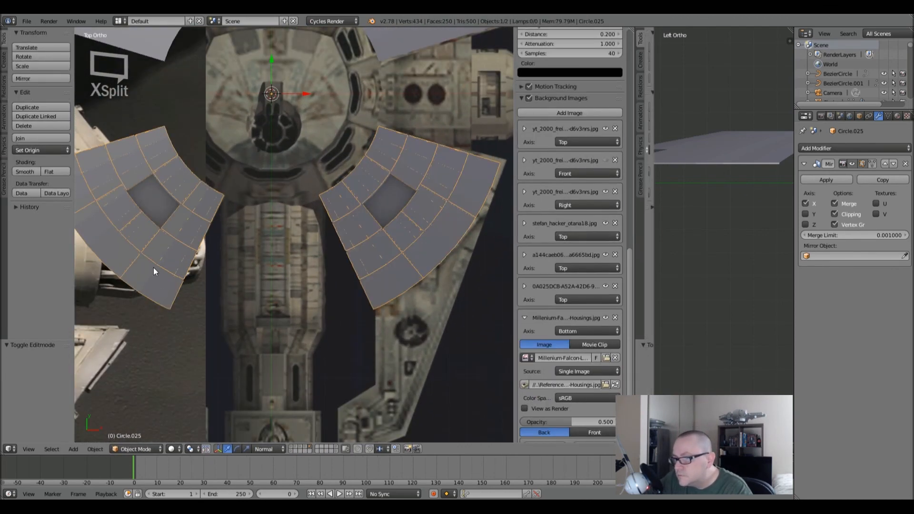
pyautogui.press('g')
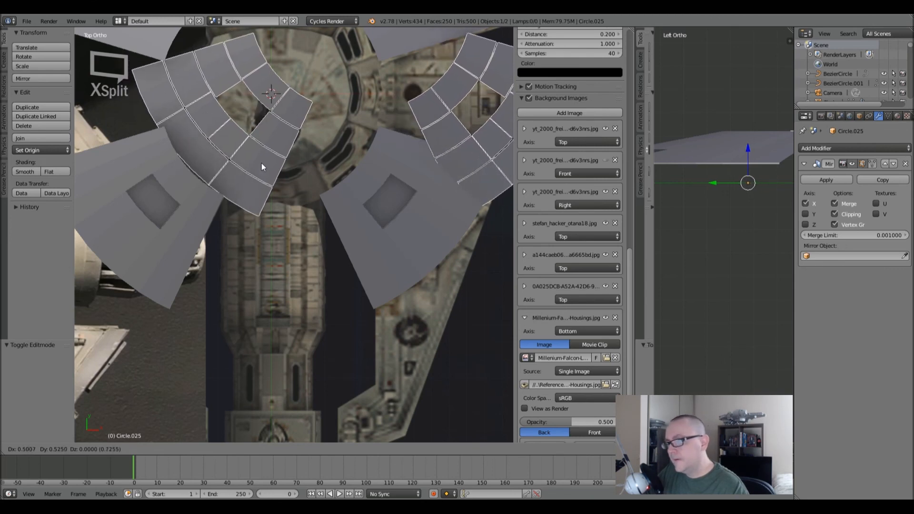
pyautogui.rightClick(261, 163)
pyautogui.press('z')
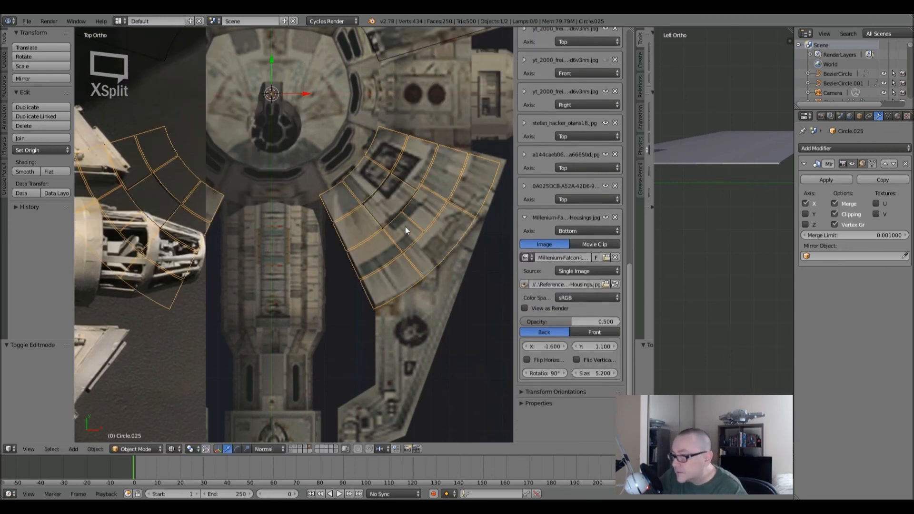
pyautogui.press('z')
pyautogui.keyDown('shift'); pyautogui.moveTo(403, 227); pyautogui.dragTo(373, 245, button='middle'); pyautogui.keyUp('shift')
pyautogui.press('Tab')
pyautogui.scroll(3, 357, 217)
pyautogui.scroll(-5, 357, 216)
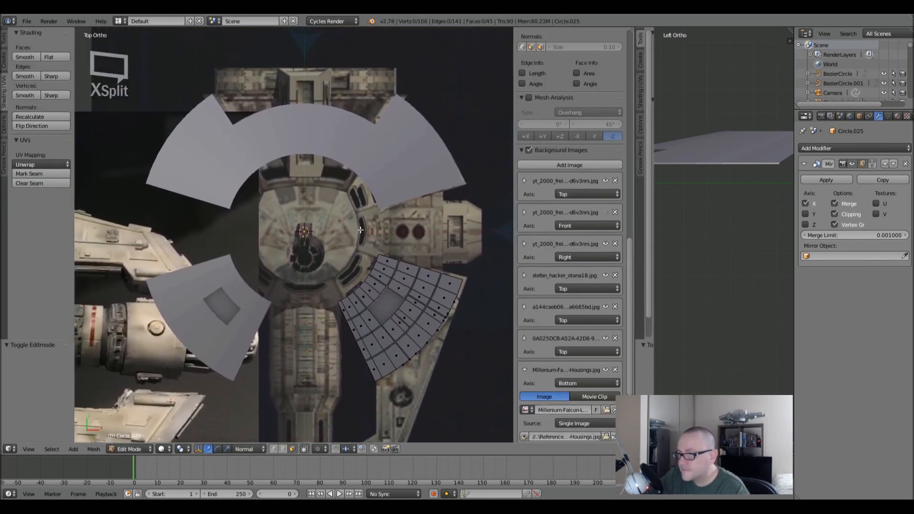
# - Leave the plating and open the underlying hull object with the rear ring section for mesh editing
pyautogui.press('a')
pyautogui.press('a')
pyautogui.press('Tab')
pyautogui.rightClick(403, 184)
pyautogui.press('Tab')
pyautogui.scroll(2, 385, 184)
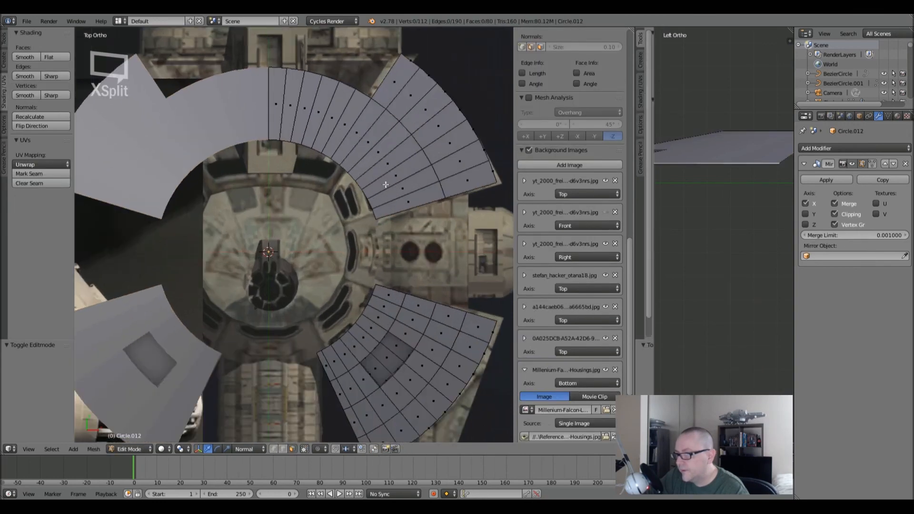
pyautogui.scroll(-1, 386, 184)
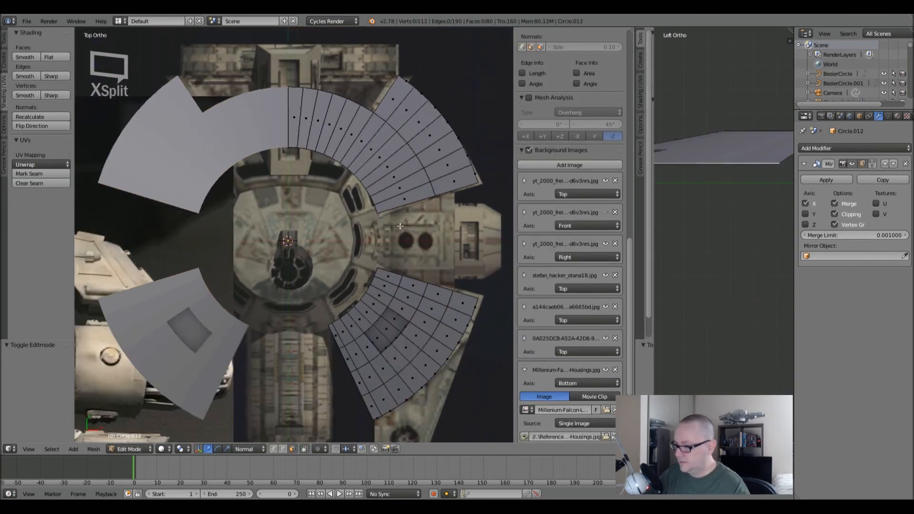
pyautogui.scroll(2, 381, 205)
pyautogui.keyDown('shift'); pyautogui.moveTo(381, 205); pyautogui.dragTo(344, 175, button='middle'); pyautogui.keyUp('shift')
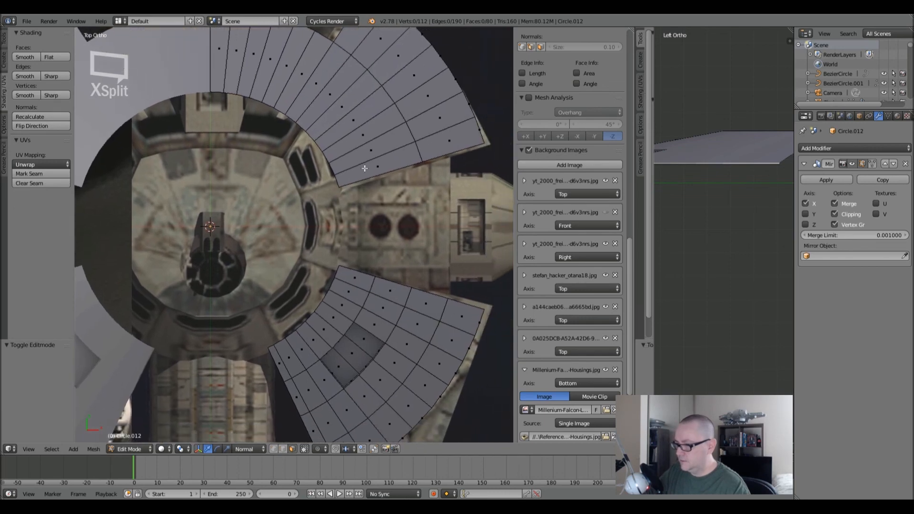
pyautogui.keyDown('shift'); pyautogui.moveTo(399, 107); pyautogui.dragTo(393, 124, button='middle'); pyautogui.keyUp('shift')
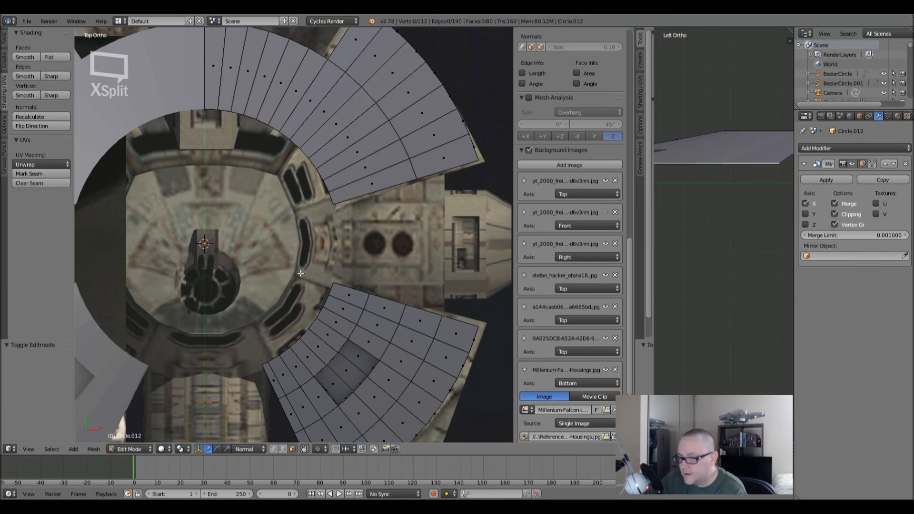
# - Try a loop cut along the outer row of the rear hull fan, and undo it
pyautogui.hotkey('ctrl', 'r')
pyautogui.click(402, 83)
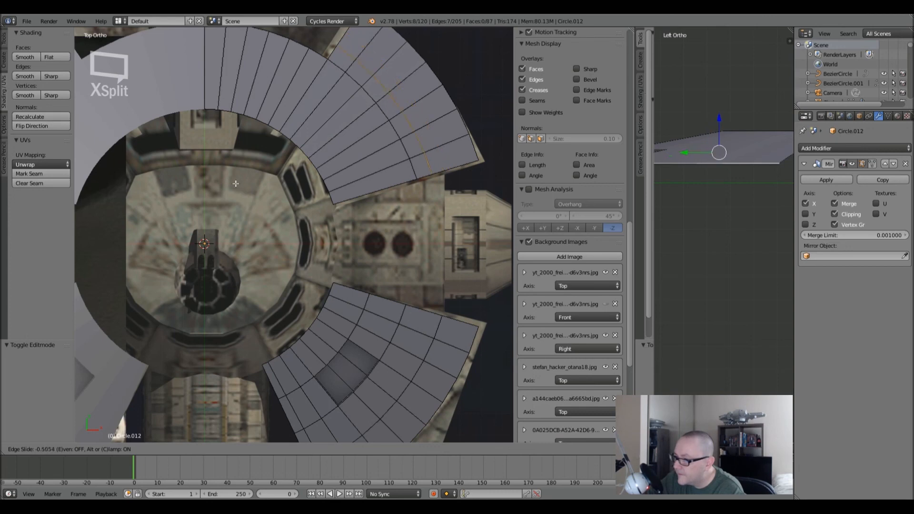
pyautogui.rightClick(258, 175)
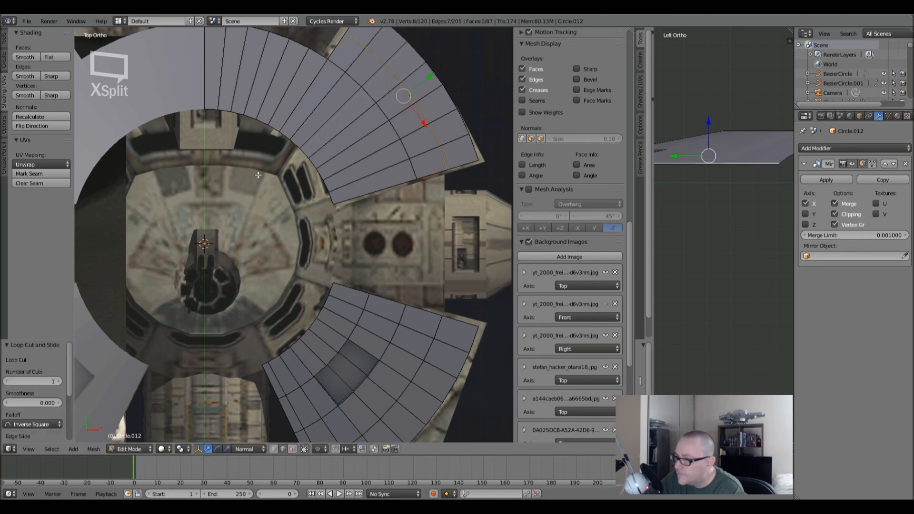
pyautogui.hotkey('ctrl', 'z')
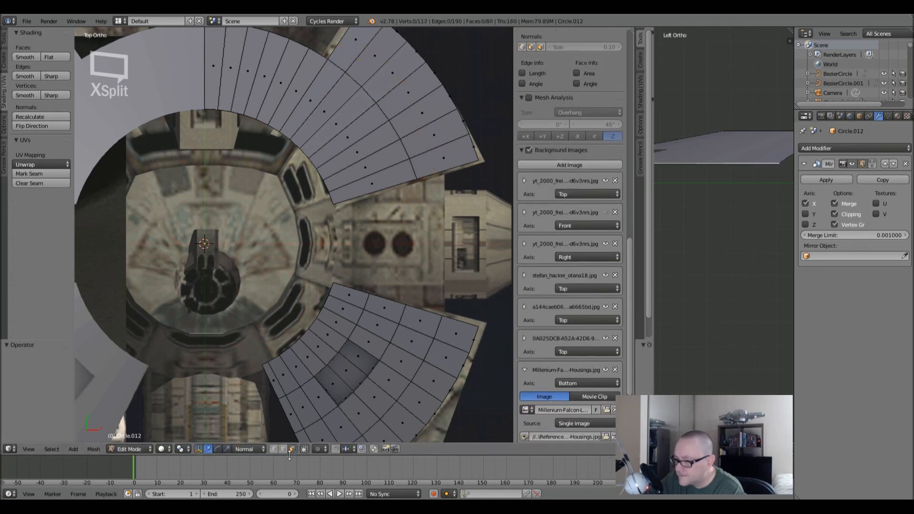
# - With the 3D cursor as pivot, extrude the front fan's side-edge vertex in place and rotate it -33.742° onto the rear fan's edge as a guide
pyautogui.rightClick(442, 316)
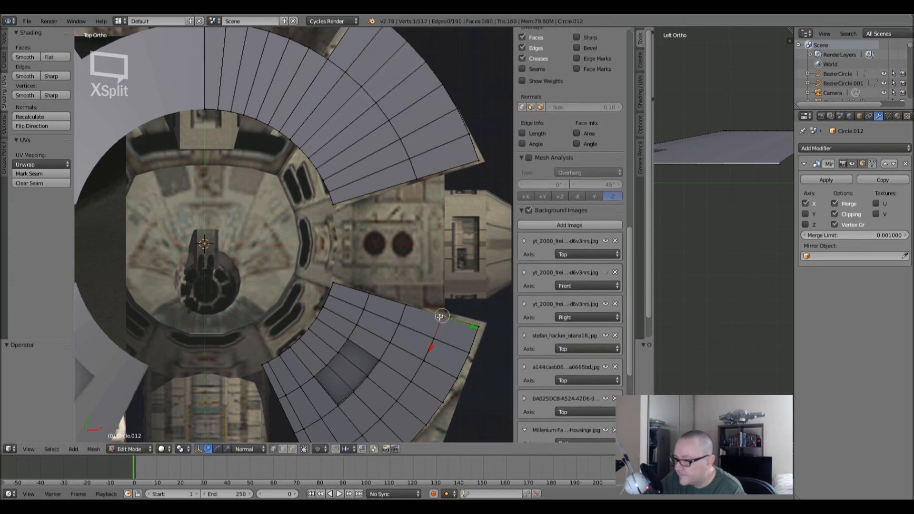
pyautogui.click(179, 449)
pyautogui.click(185, 428)
pyautogui.press('e')
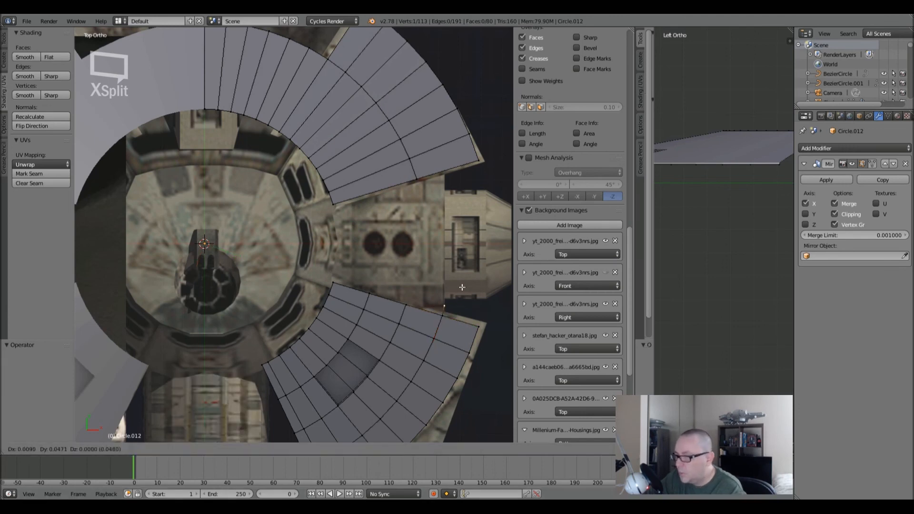
pyautogui.press('Escape')
pyautogui.press('r')
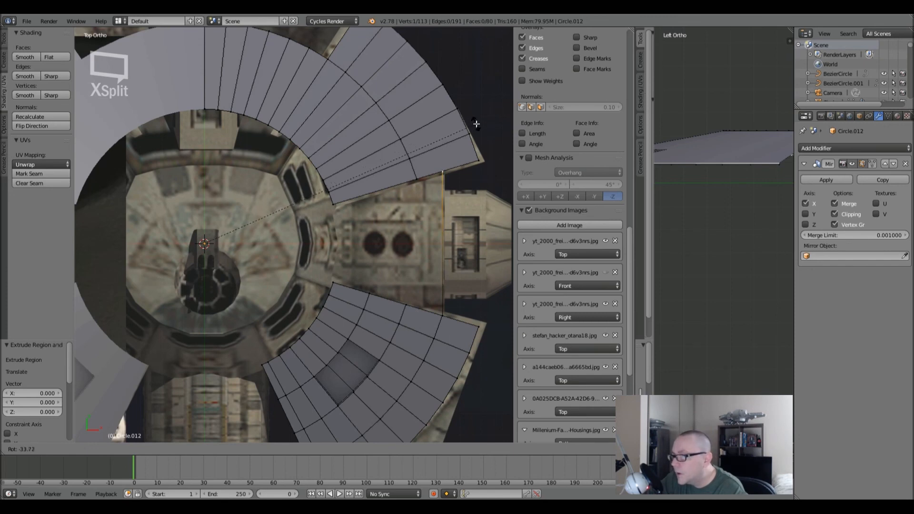
pyautogui.click(477, 119)
# - Add a loop cut along the rear fan's outer row, slid to line up with the extruded guide vertex
pyautogui.hotkey('ctrl', 'r')
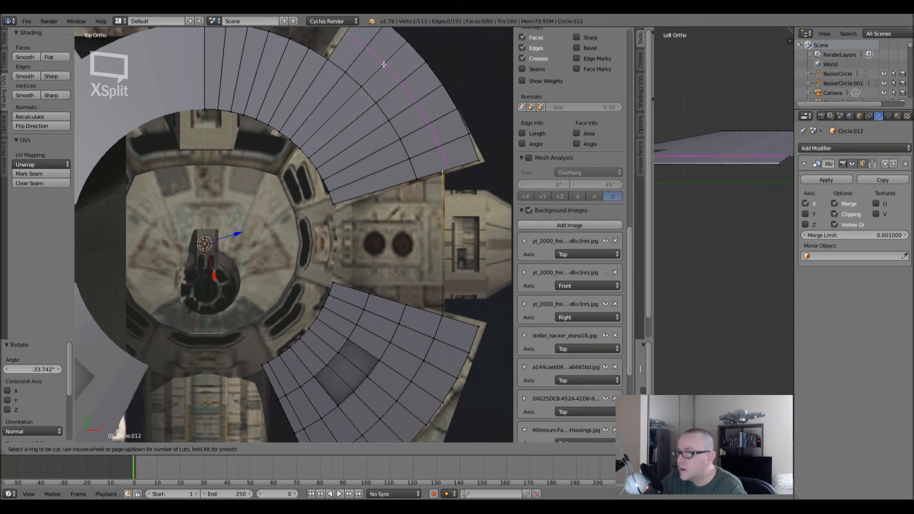
pyautogui.click(381, 66)
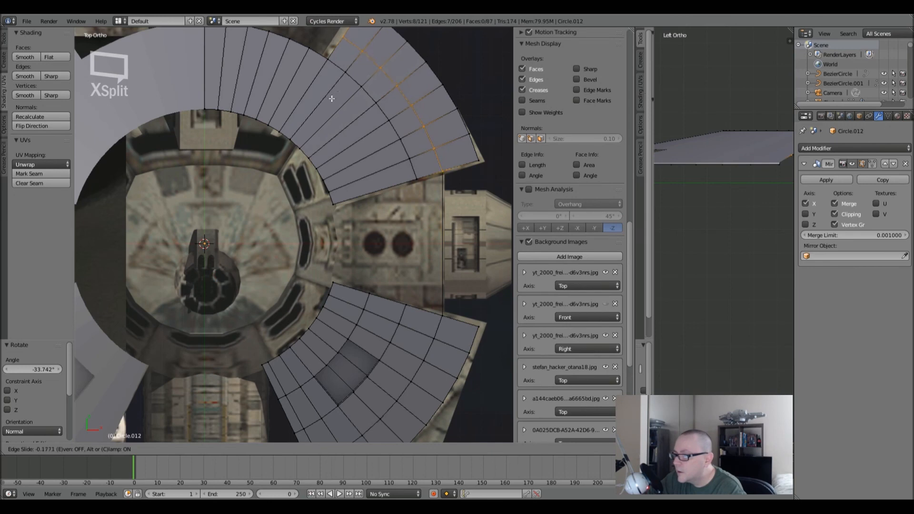
pyautogui.click(338, 94)
# - Try to delete the guide vertex at the rear fan's side edge, and undo the deletion
pyautogui.rightClick(443, 183)
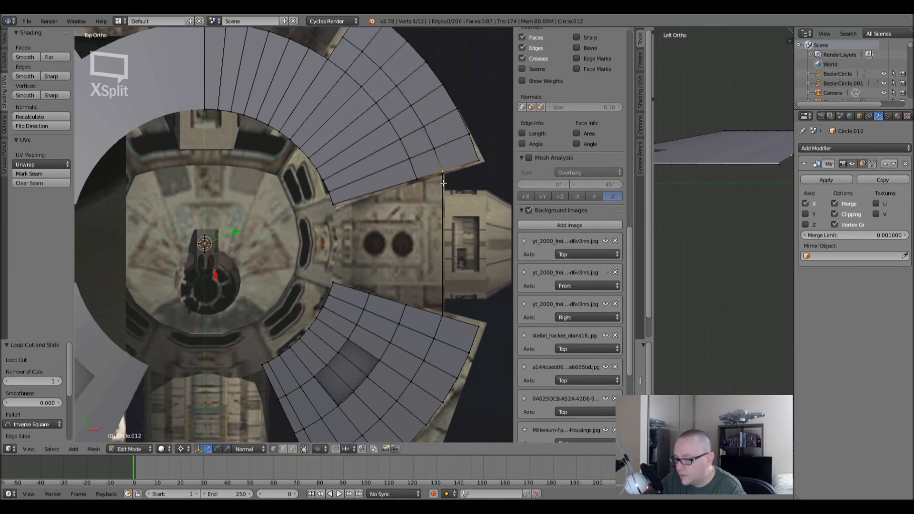
pyautogui.press('x')
pyautogui.click(444, 159)
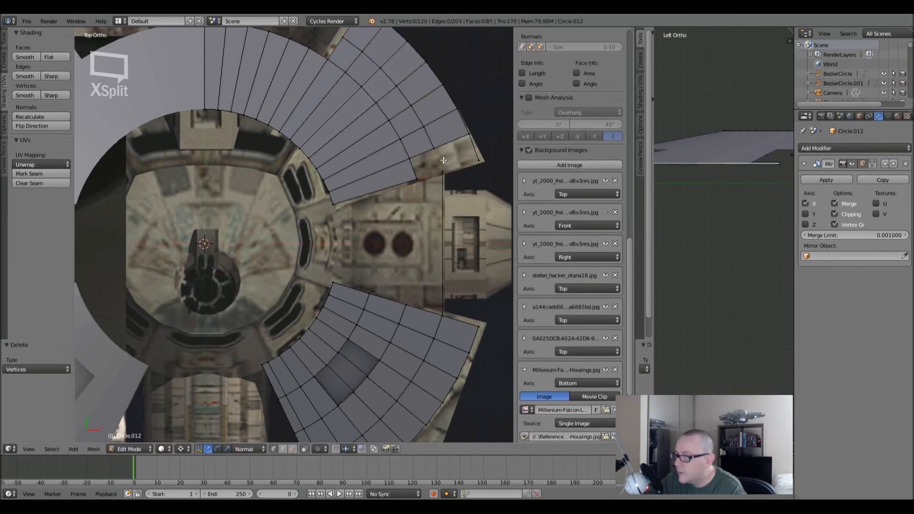
pyautogui.hotkey('ctrl', 'z')
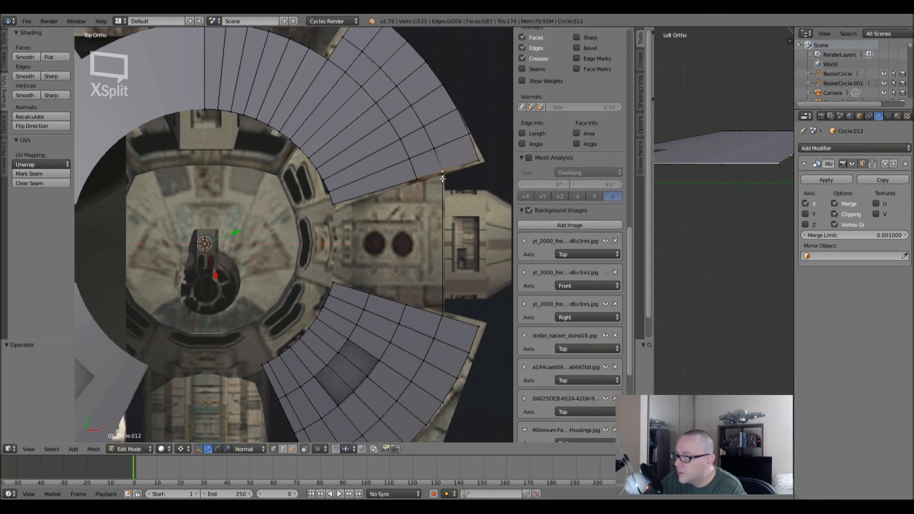
# - Delete the extruded guide vertex at the rear fan's side edge, keeping the hull faces
pyautogui.scroll(10, 443, 178)
pyautogui.press('x')
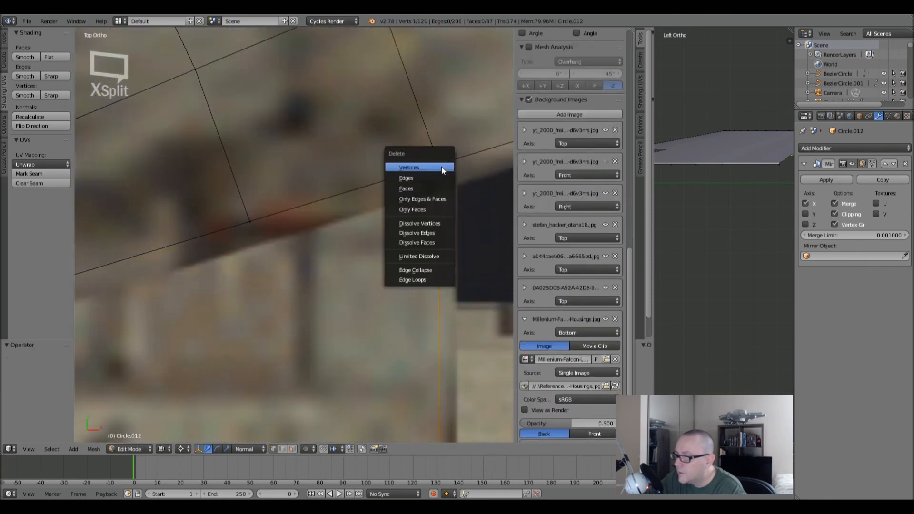
pyautogui.click(441, 166)
pyautogui.scroll(-10, 436, 190)
pyautogui.moveTo(432, 213)
pyautogui.keyDown('shift'); pyautogui.mouseDown(button='middle')
pyautogui.moveTo(434, 197)
pyautogui.moveTo(449, 229)
pyautogui.moveTo(435, 225)
pyautogui.mouseUp(button='middle'); pyautogui.keyUp('shift')
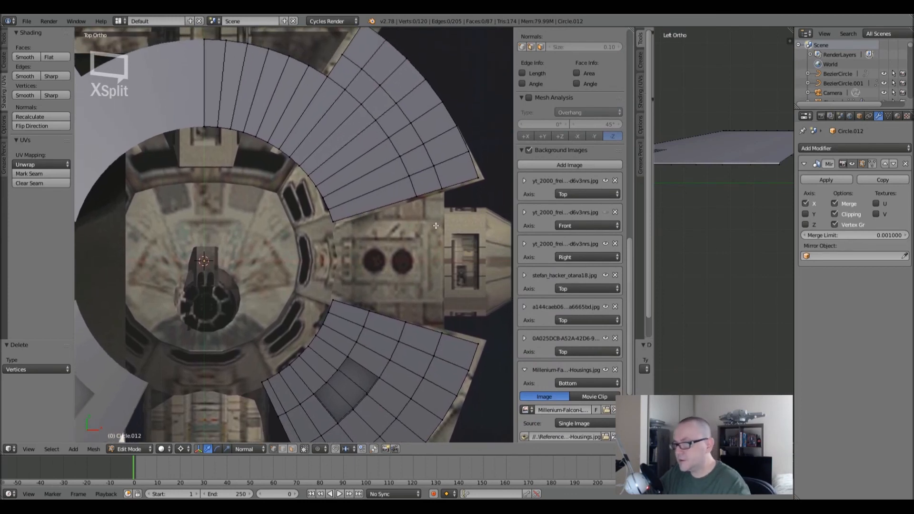
pyautogui.scroll(-3, 246, 398)
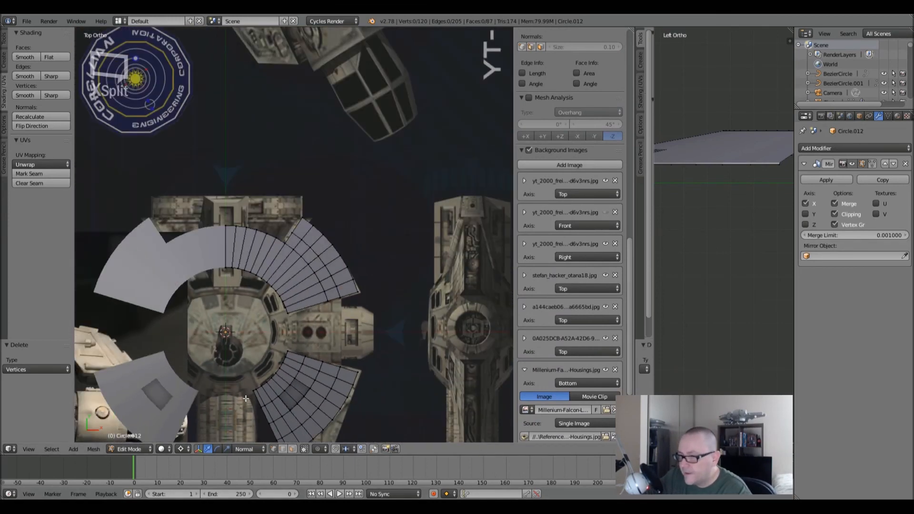
# - Examine the ring lines of the hull plating in the reference photo of the ship model
pyautogui.keyDown('shift'); pyautogui.moveTo(246, 398); pyautogui.dragTo(405, 339, button='middle'); pyautogui.keyUp('shift')
pyautogui.keyDown('shift'); pyautogui.moveTo(143, 343); pyautogui.dragTo(296, 292, button='middle'); pyautogui.keyUp('shift')
pyautogui.keyDown('shift'); pyautogui.moveTo(169, 310); pyautogui.dragTo(287, 289, button='middle'); pyautogui.keyUp('shift')
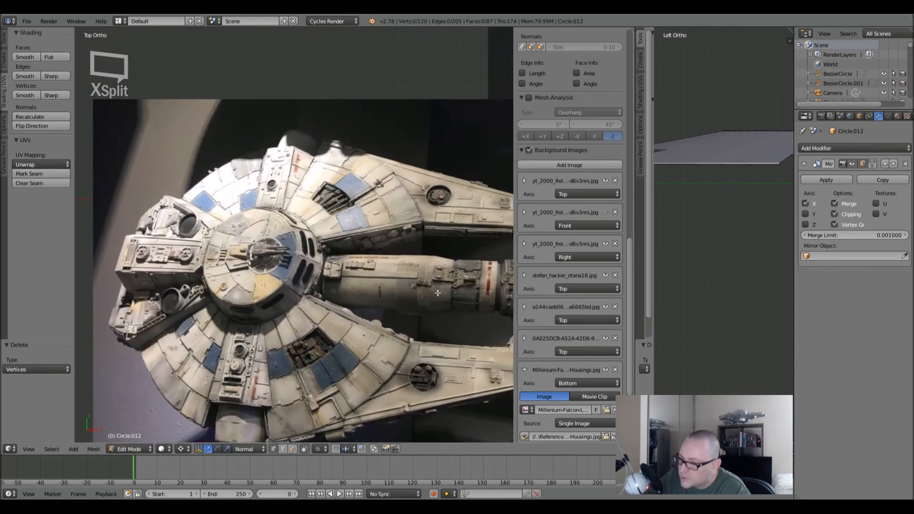
pyautogui.keyDown('shift'); pyautogui.moveTo(419, 230); pyautogui.dragTo(252, 253, button='middle'); pyautogui.keyUp('shift')
pyautogui.keyDown('shift'); pyautogui.moveTo(477, 207); pyautogui.dragTo(370, 217, button='middle'); pyautogui.keyUp('shift')
pyautogui.scroll(4, 370, 217)
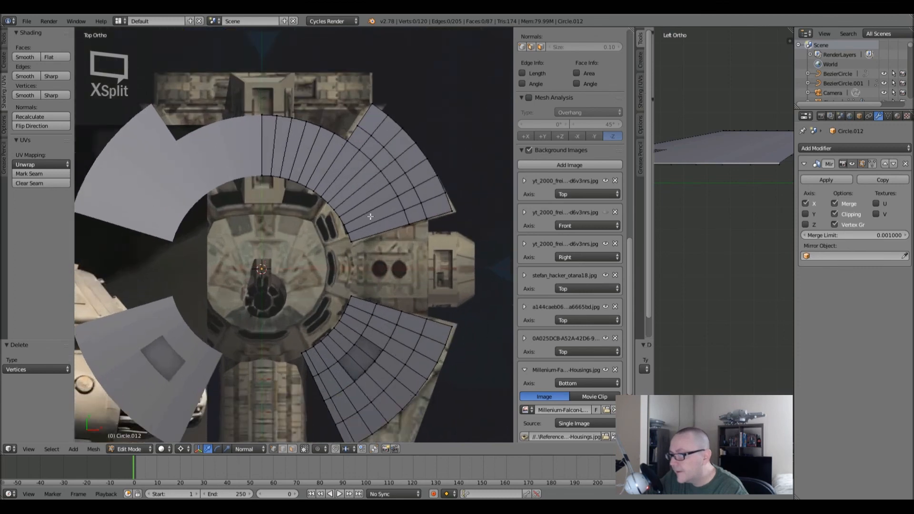
# - Extrude the middle segment of the front fan's side edge in place and rotate it -33.502° onto the rear fan's edge as a guide
pyautogui.keyDown('shift'); pyautogui.moveTo(446, 213); pyautogui.dragTo(393, 175, button='middle'); pyautogui.keyUp('shift')
pyautogui.scroll(1, 395, 207)
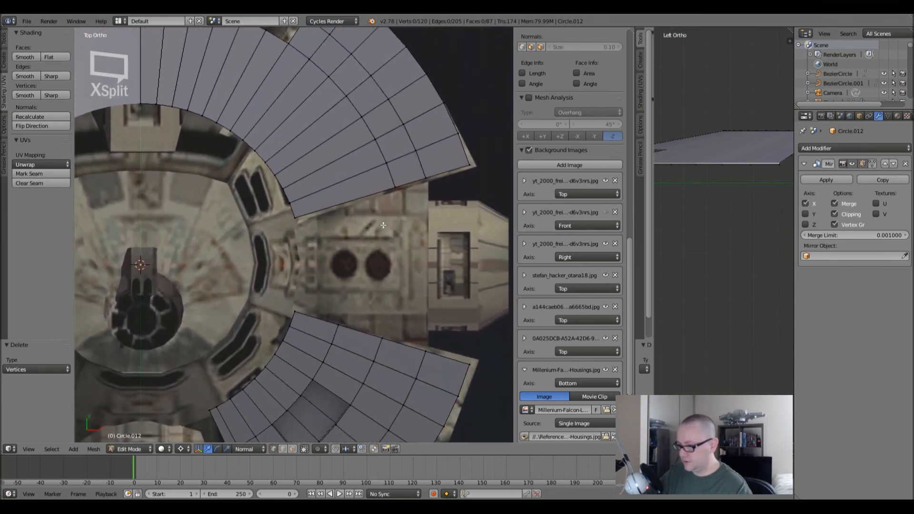
pyautogui.rightClick(379, 336)
pyautogui.keyDown('shift'); pyautogui.rightClick(347, 320); pyautogui.keyUp('shift')
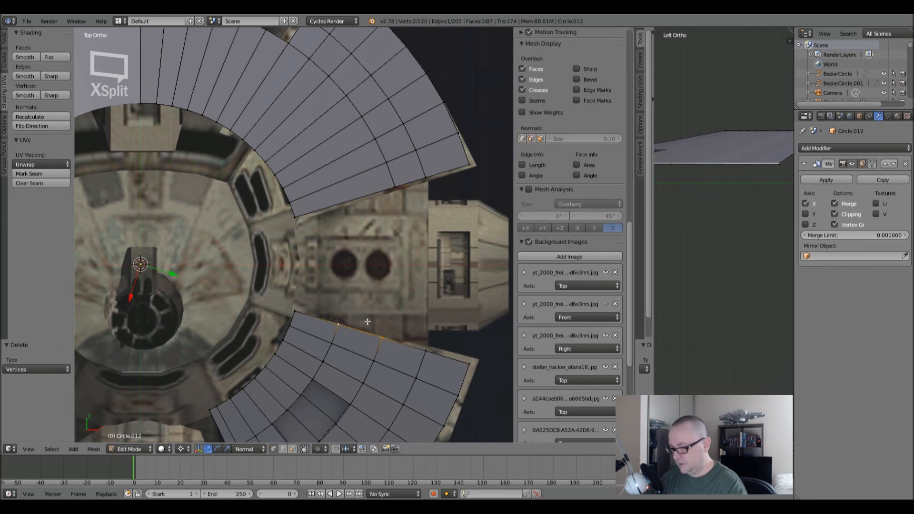
pyautogui.press('e')
pyautogui.rightClick(373, 301)
pyautogui.press('r')
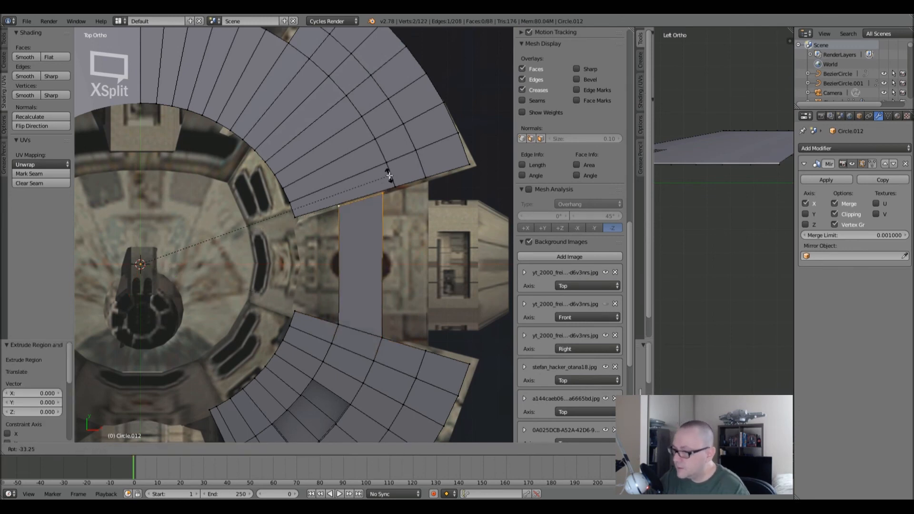
pyautogui.click(389, 173)
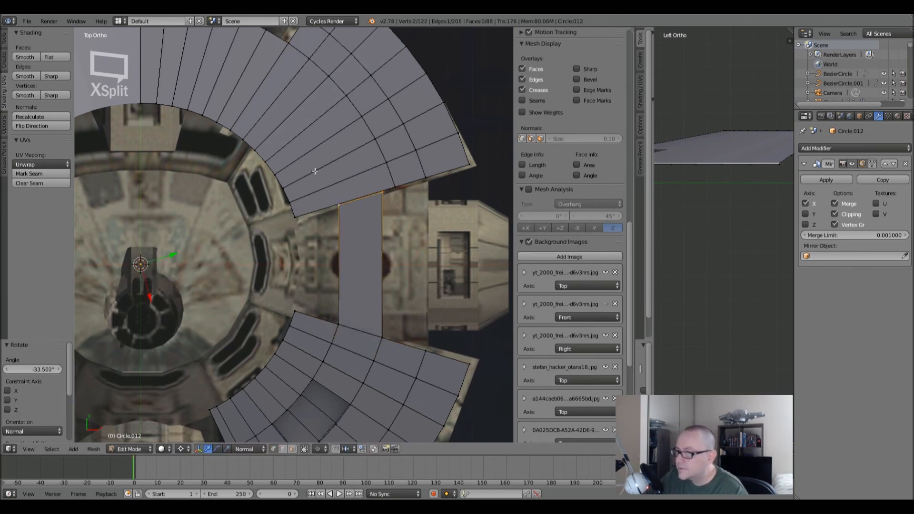
# - Add two loop cuts around the rear fan's inner band, slid to line up with the guide edge's two vertices
pyautogui.hotkey('ctrl', 'r')
pyautogui.click(312, 125)
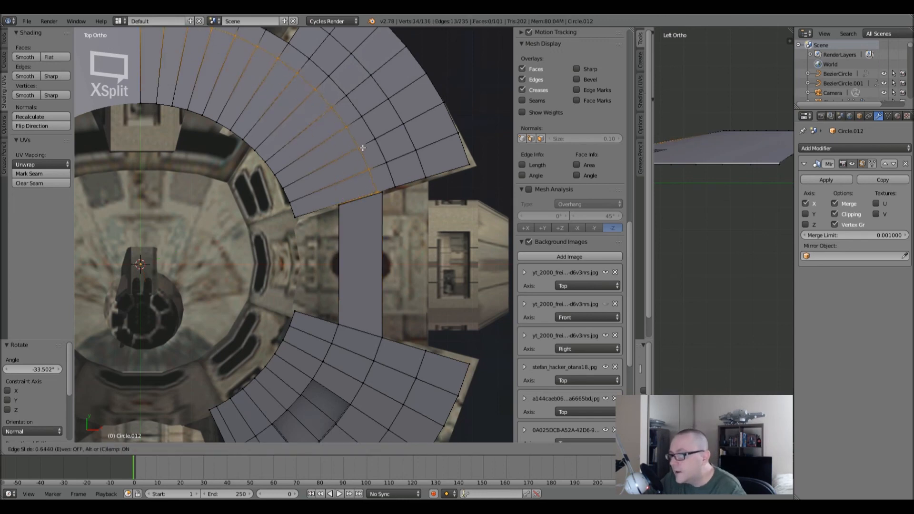
pyautogui.click(410, 131)
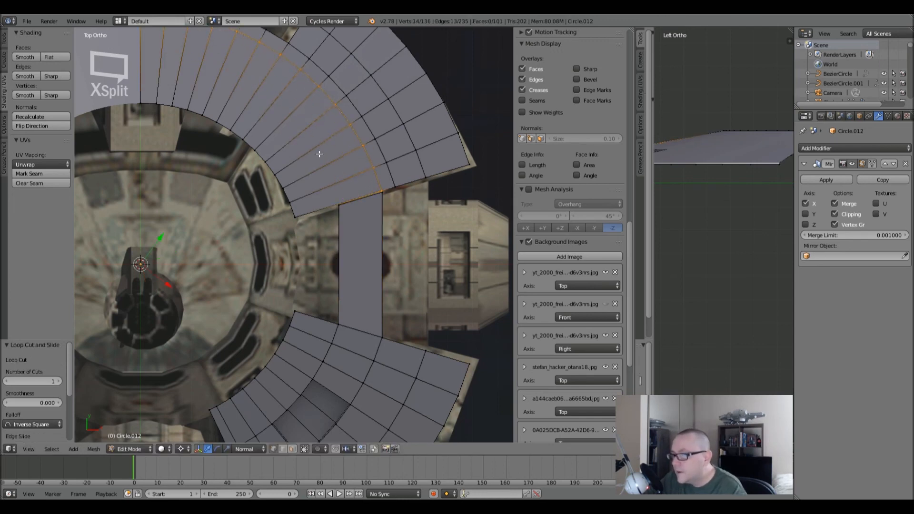
pyautogui.hotkey('ctrl', 'r')
pyautogui.click(304, 164)
pyautogui.click(306, 167)
# - Delete the two guide vertices at the rear fan's side edge, removing the strip bridging the two fans
pyautogui.rightClick(378, 202)
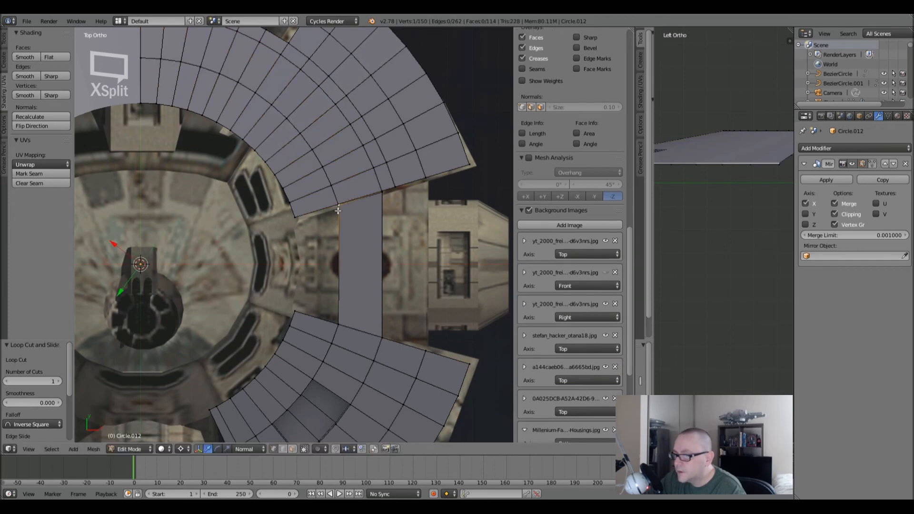
pyautogui.press('x')
pyautogui.click(386, 204)
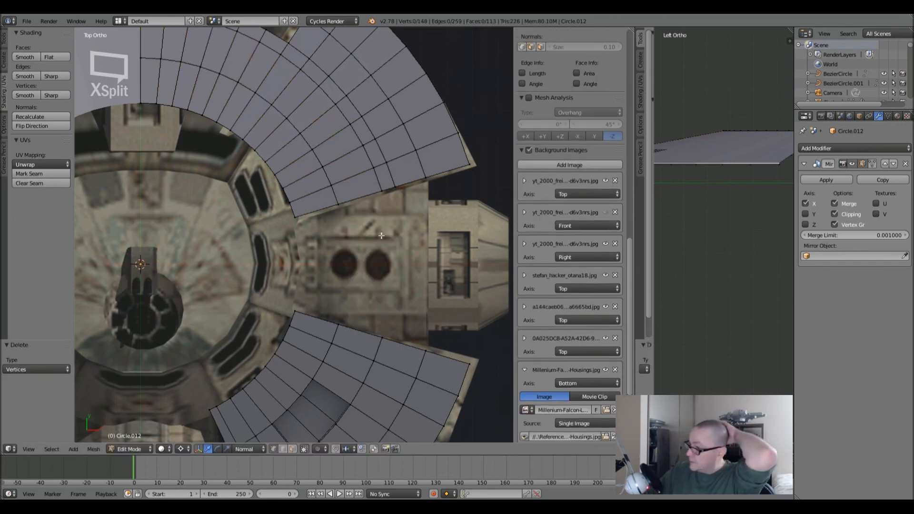
# - Compare the rear fan's new ring cuts with the separate front plating in object and edit mode
pyautogui.keyDown('shift'); pyautogui.moveTo(365, 121); pyautogui.dragTo(364, 20, button='middle'); pyautogui.keyUp('shift')
pyautogui.keyDown('shift'); pyautogui.moveTo(362, 167); pyautogui.dragTo(363, 243, button='middle'); pyautogui.keyUp('shift')
pyautogui.scroll(-3, 364, 243)
pyautogui.press('Tab')
pyautogui.press('Tab')
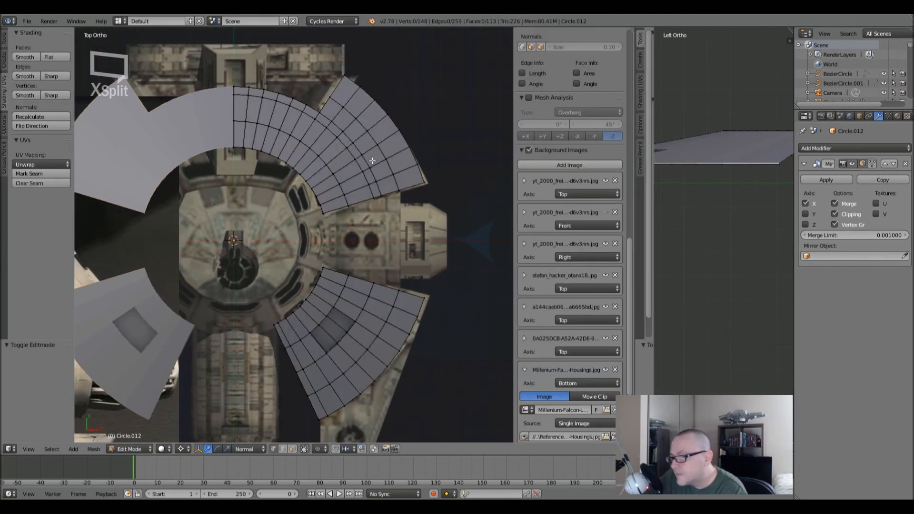
pyautogui.press('Tab')
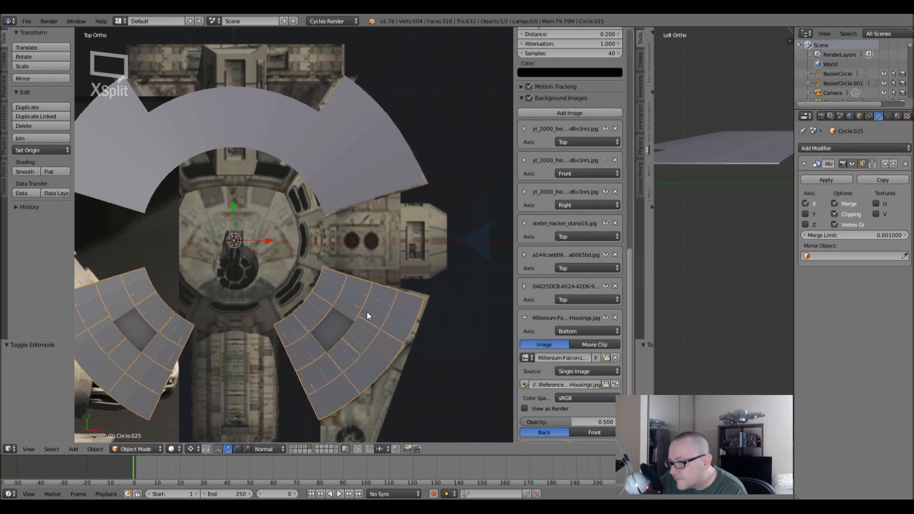
pyautogui.press('Tab')
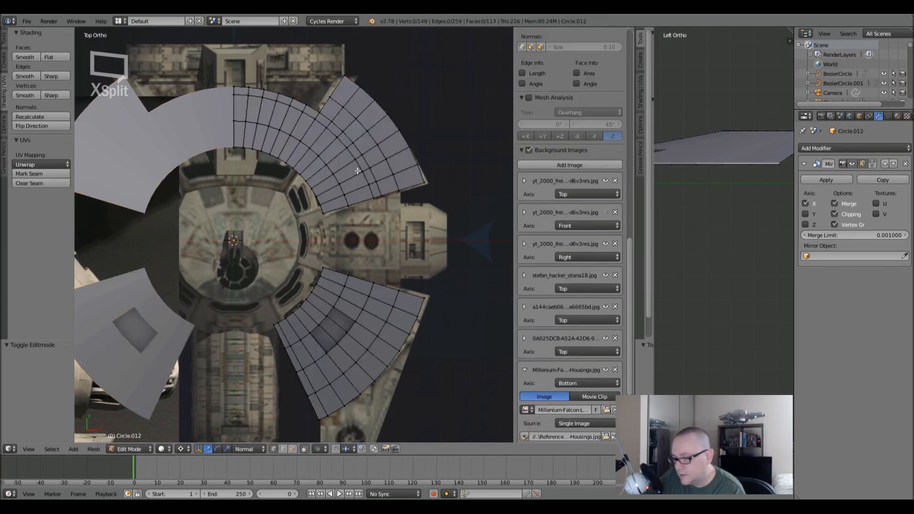
# - Select the whole hull mesh and box-deselect the front fan, leaving only the rear fan selected
pyautogui.press('a')
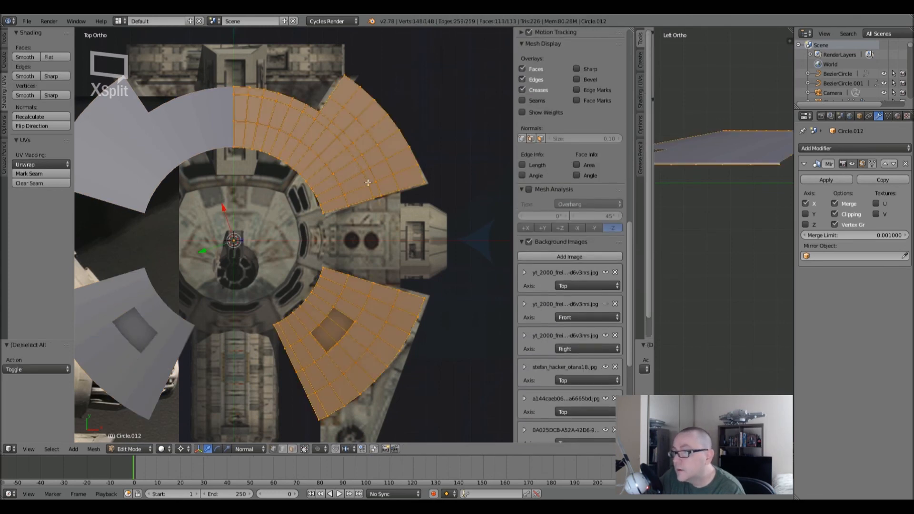
pyautogui.scroll(-3, 698, 219)
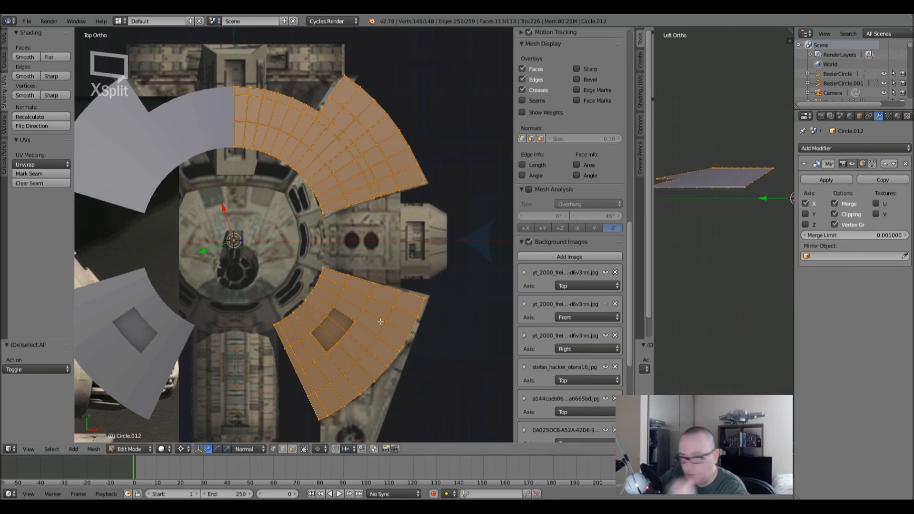
pyautogui.press('Tab')
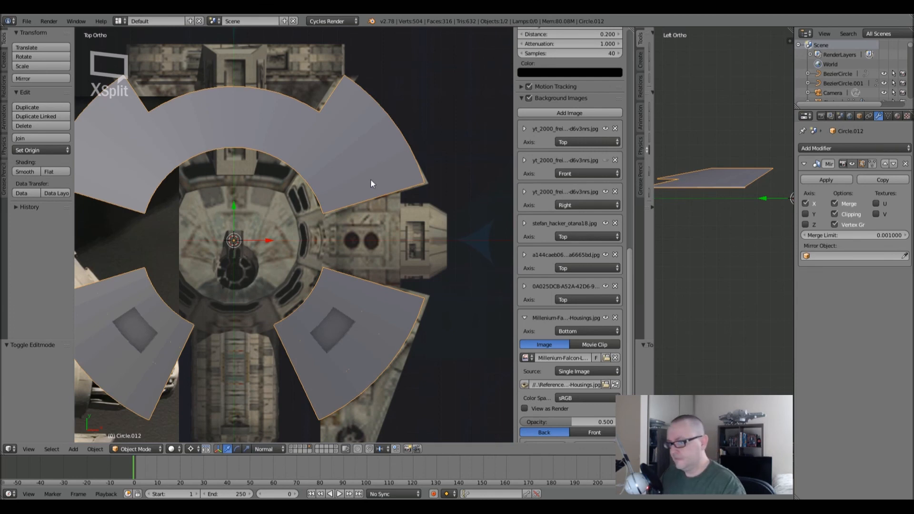
pyautogui.press('Tab')
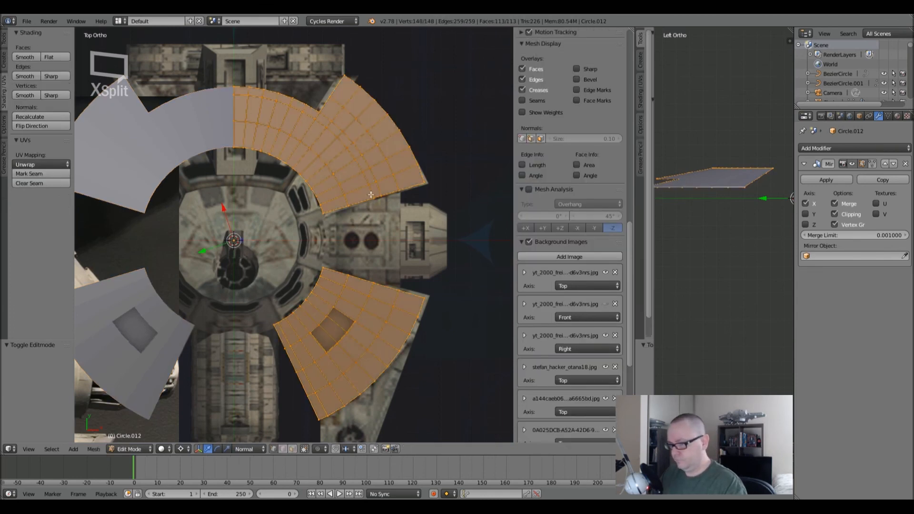
pyautogui.press('z')
pyautogui.press('z')
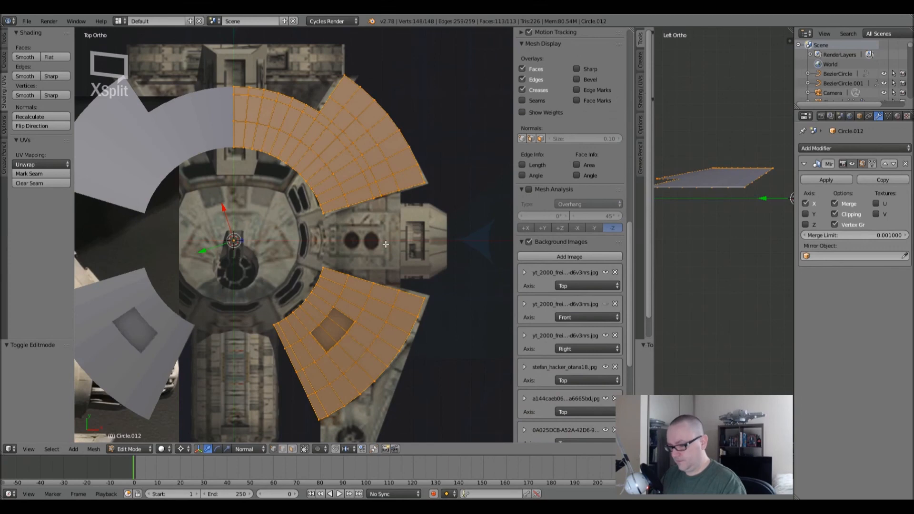
pyautogui.hotkey('alt', 'z')
pyautogui.press('b')
pyautogui.moveTo(252, 247)
pyautogui.mouseDown(button='middle')
pyautogui.moveTo(438, 386)
pyautogui.moveTo(471, 435)
pyautogui.mouseUp(button='middle')
pyautogui.hotkey('alt', 'z')
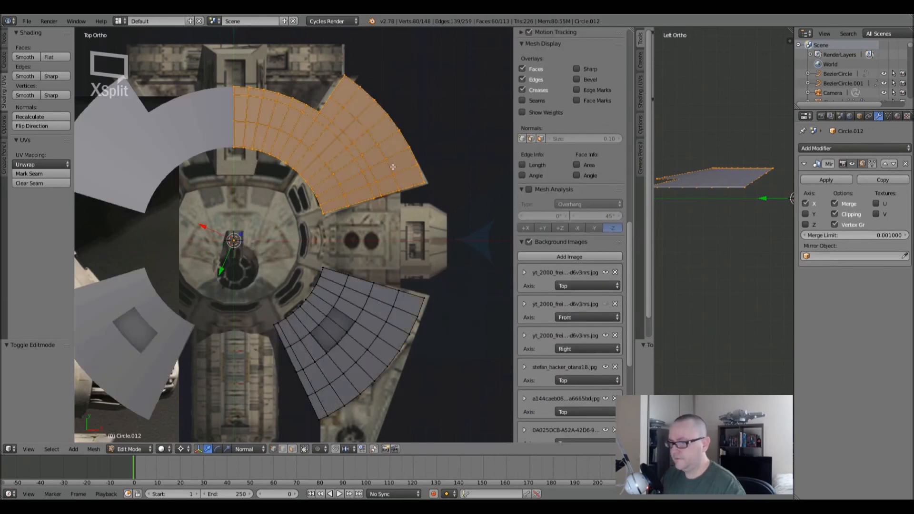
# - Duplicate the rear fan in place and separate the copy into its own object
pyautogui.scroll(2, 363, 187)
pyautogui.press('e')
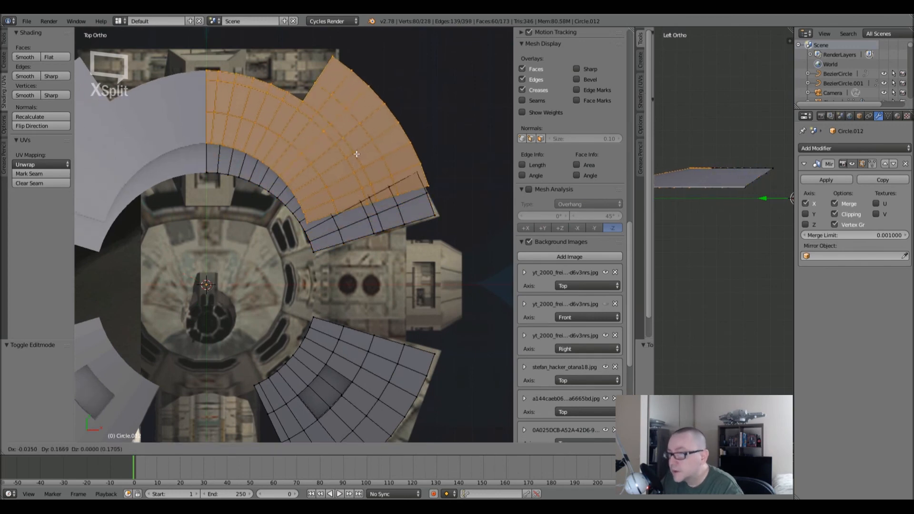
pyautogui.press('Escape')
pyautogui.press('p')
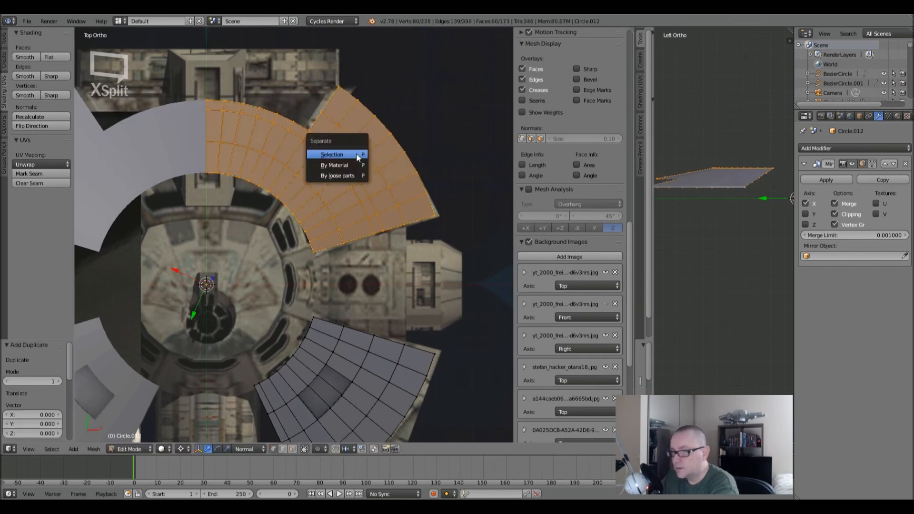
pyautogui.click(356, 154)
# - Check the separation by test-moving the original hull object and cancelling the move
pyautogui.press('Tab')
pyautogui.rightClick(357, 117)
pyautogui.press('g')
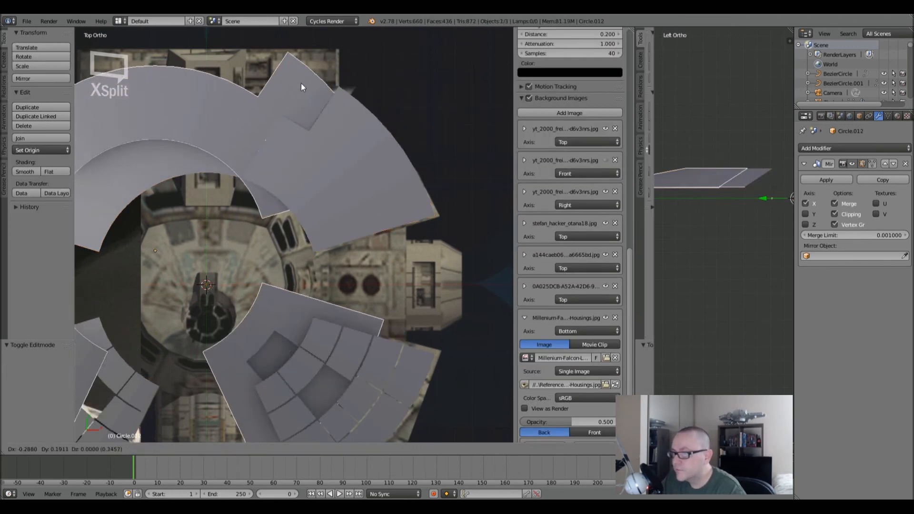
pyautogui.rightClick(375, 66)
pyautogui.scroll(-4, 358, 204)
# - Try to delete the front fan's vertices from the original hull mesh, box-selecting them in wireframe
pyautogui.press('Tab')
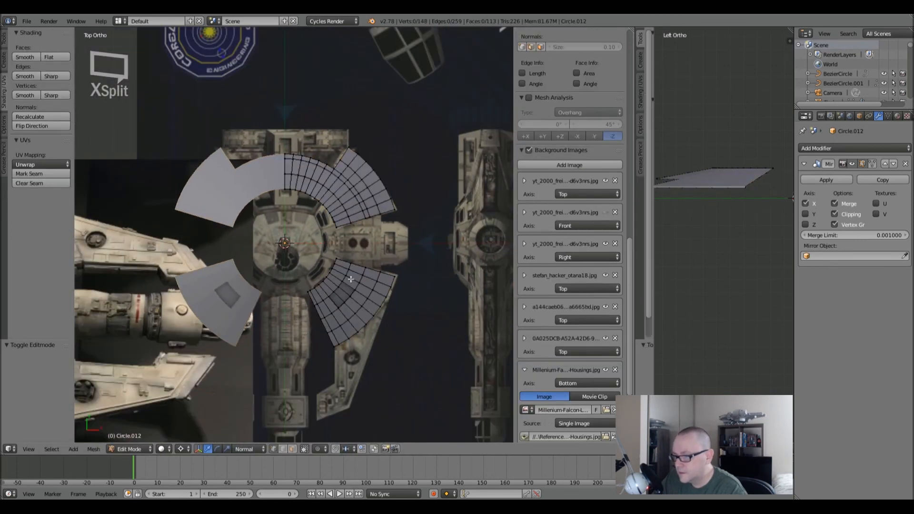
pyautogui.press('z')
pyautogui.press('a')
pyautogui.press('a')
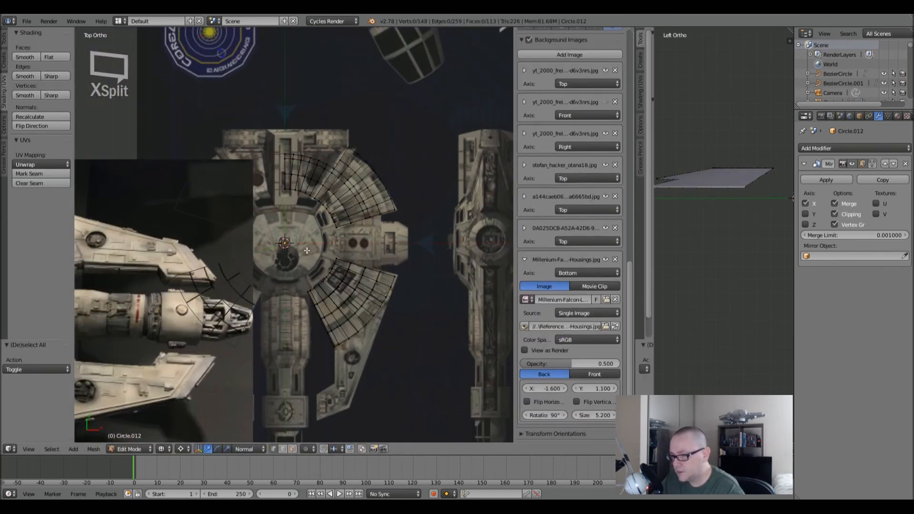
pyautogui.press('b')
pyautogui.moveTo(280, 241); pyautogui.dragTo(446, 404)
pyautogui.press('x')
pyautogui.click(374, 285)
# - Identify the overlapping objects by test-moving the front plating and the rear hull, cancelling each move
pyautogui.press('Tab')
pyautogui.rightClick(344, 270)
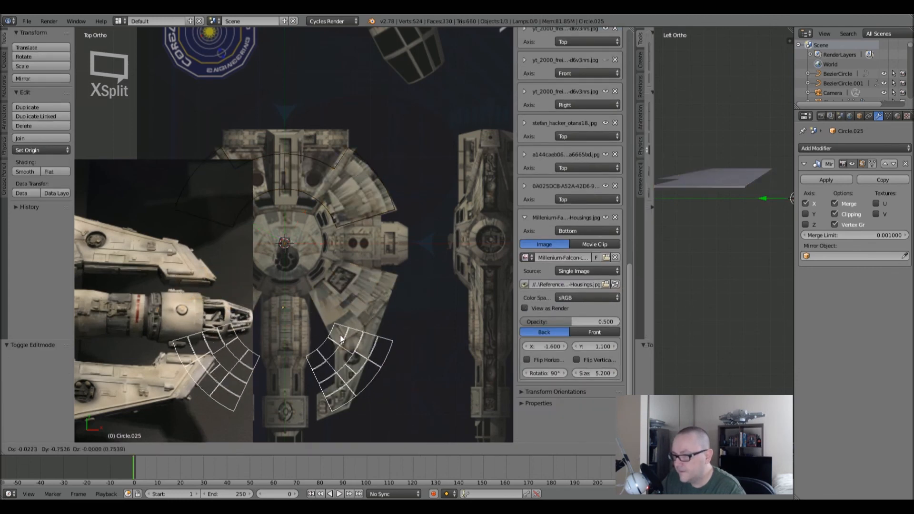
pyautogui.rightClick(333, 160)
pyautogui.press('g')
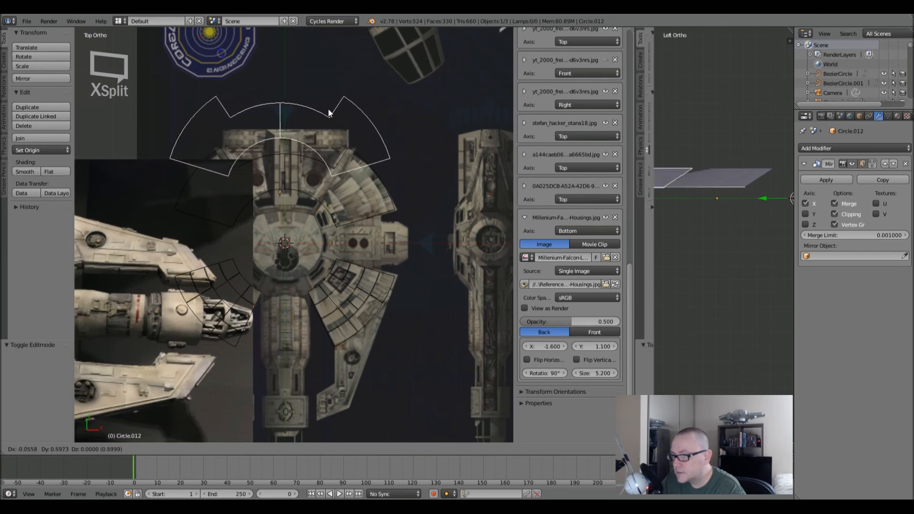
pyautogui.rightClick(327, 108)
pyautogui.hotkey('shift', 'd')
pyautogui.rightClick(346, 249)
pyautogui.rightClick(329, 304)
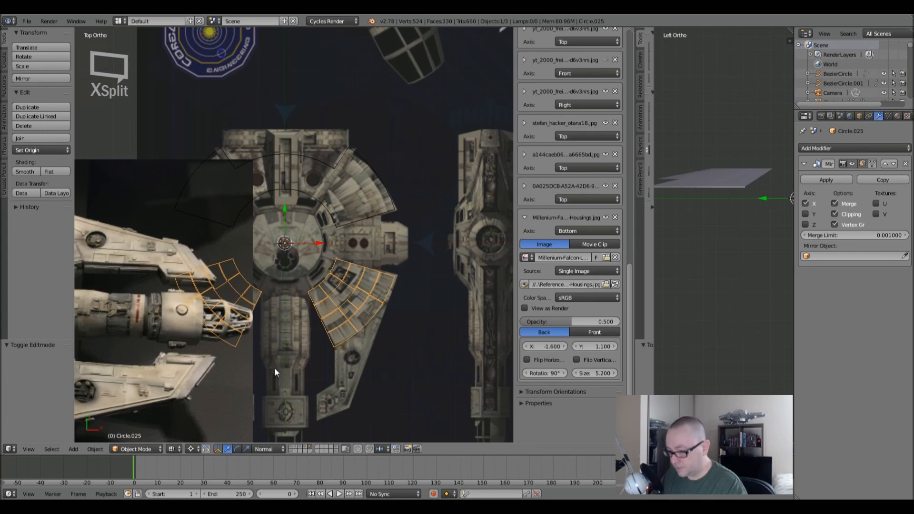
# - Inspect the ship parts on the other layers, including layer 1, and return to layer 5 in solid shading
pyautogui.click(296, 447)
pyautogui.press('z')
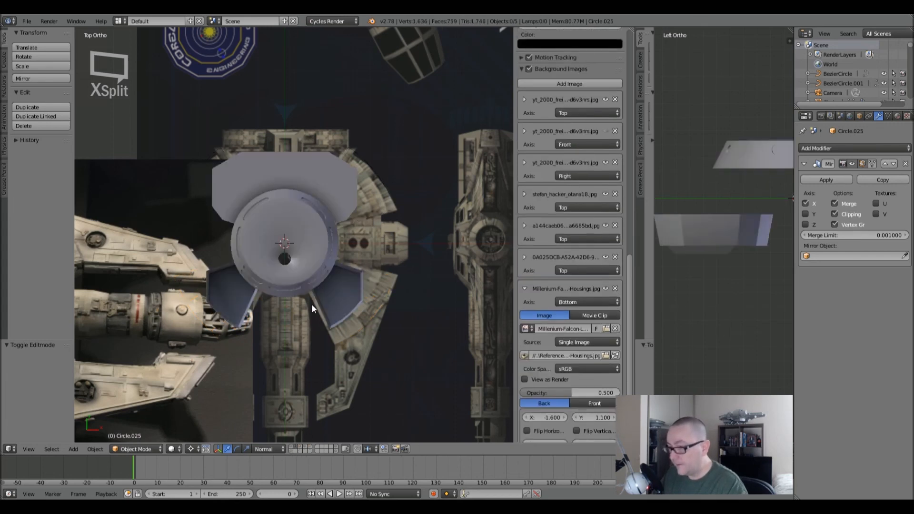
pyautogui.press('1')
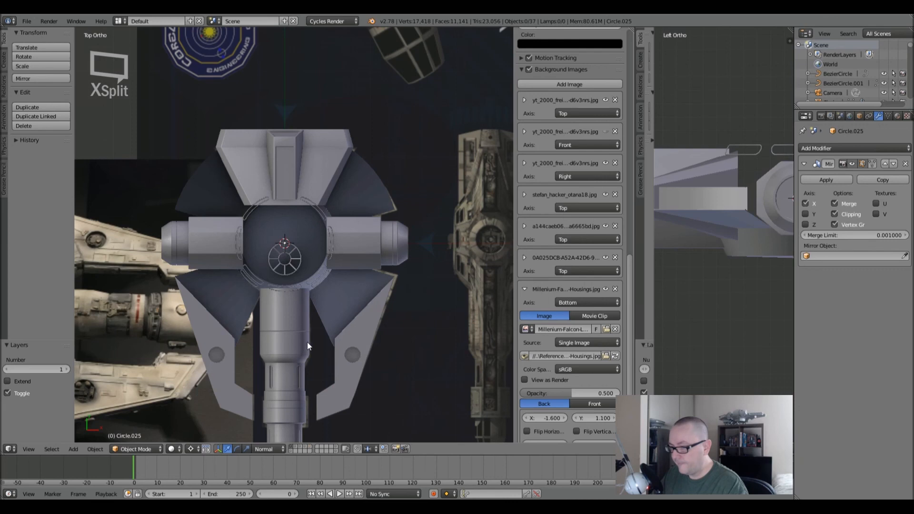
pyautogui.press('5')
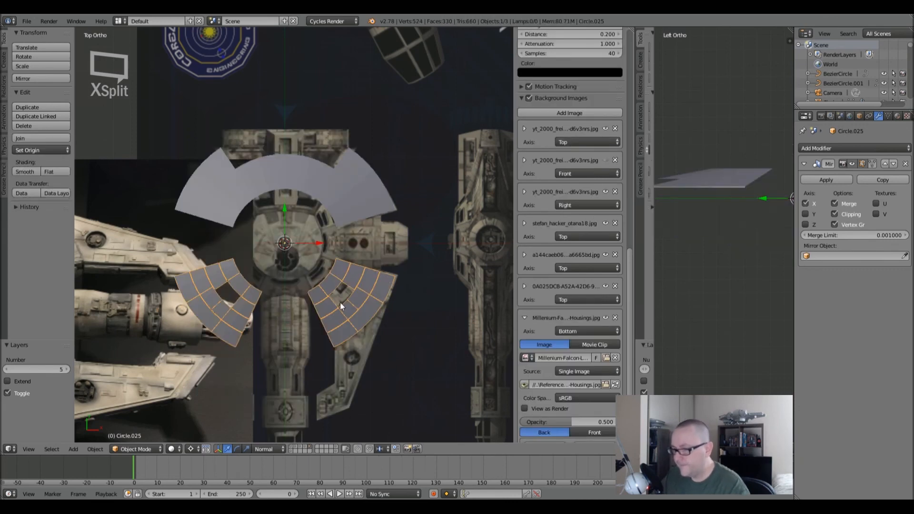
# - Undo back to before the front fan's vertices were deleted from the original hull object
pyautogui.hotkey('ctrl', 'z')
pyautogui.hotkey('ctrl', 'z')
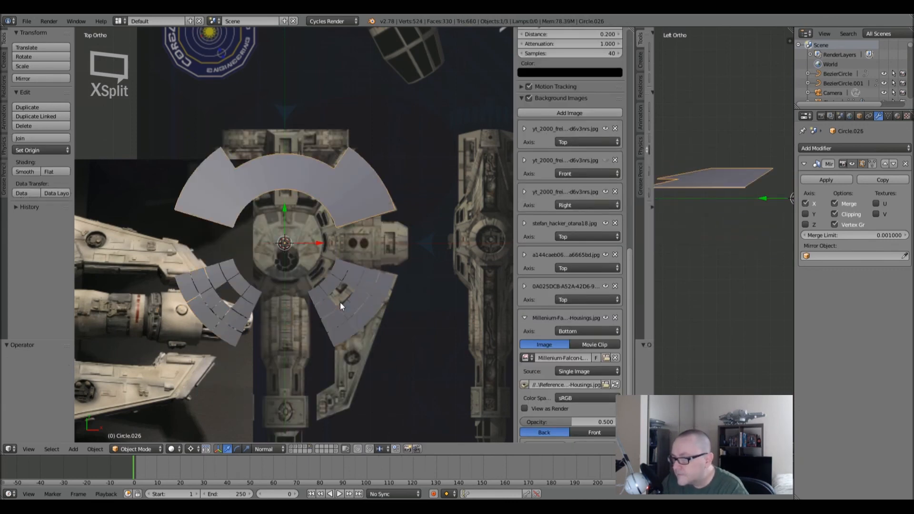
pyautogui.hotkey('ctrl', 'shift', 'z')
pyautogui.hotkey('ctrl', 'shift', 'z')
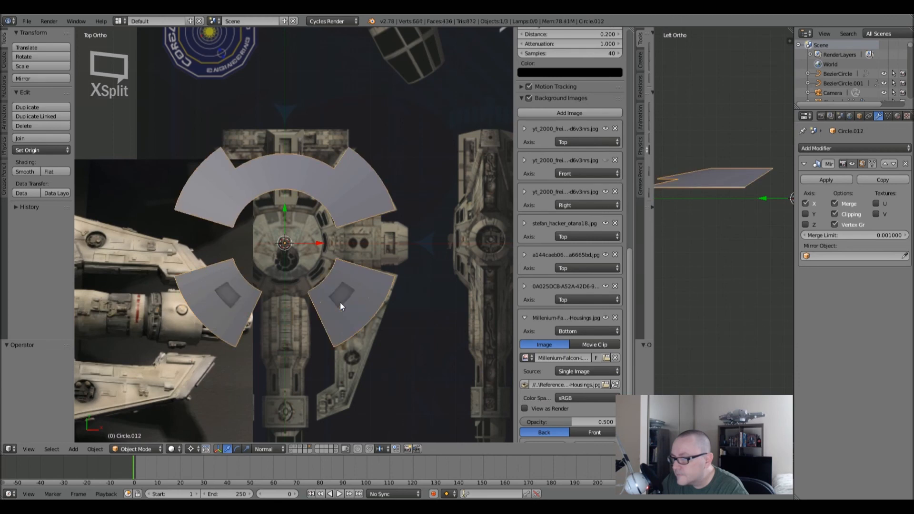
# - Identify the overlapping hull objects by test-moving the ring-cut rear plating, the original hull and the front plating, cancelling each move
pyautogui.hotkey('shift', 'd')
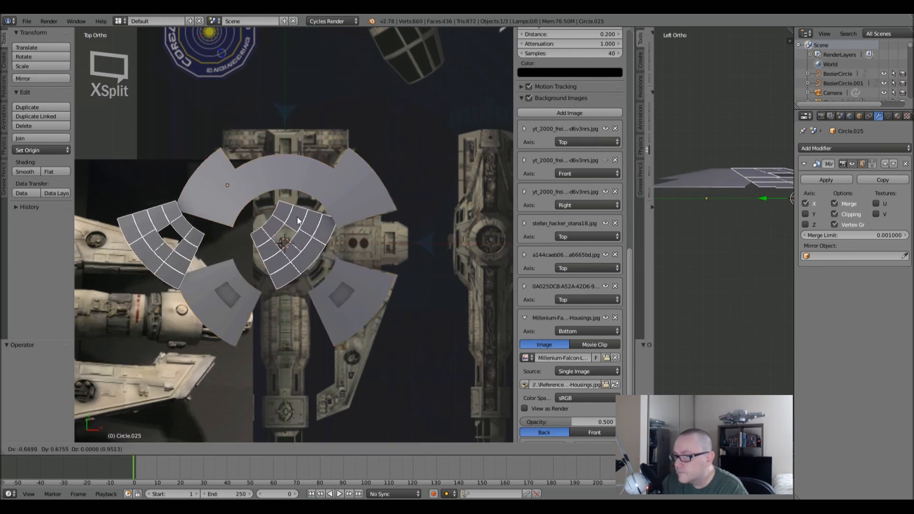
pyautogui.rightClick(320, 220)
pyautogui.hotkey('ctrl', 'z')
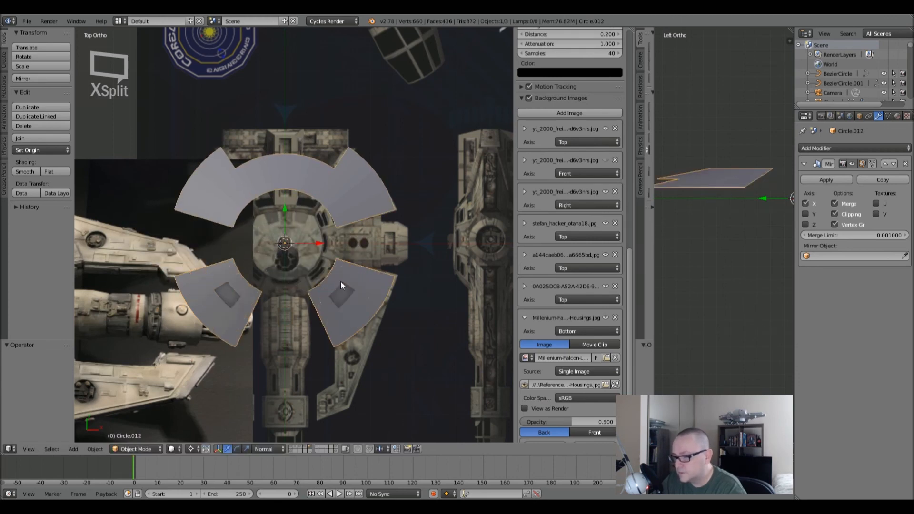
pyautogui.press('g')
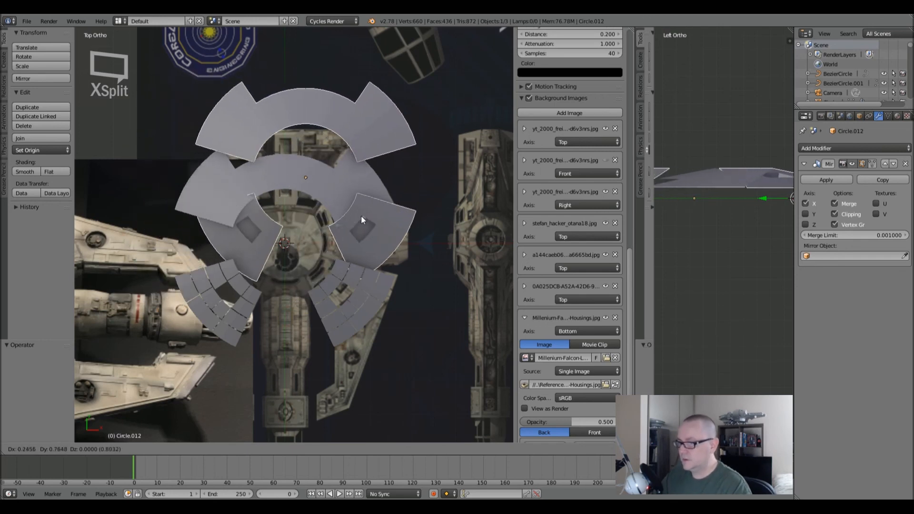
pyautogui.press('Escape')
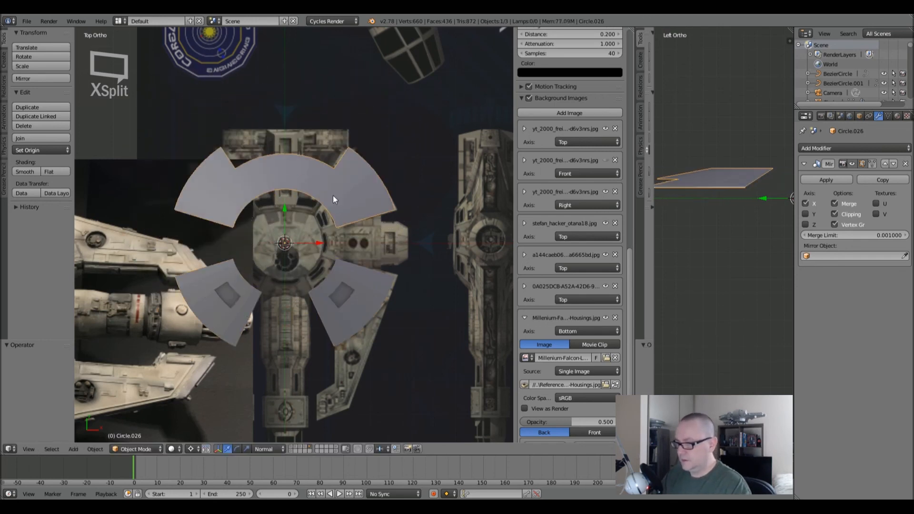
pyautogui.press('g')
pyautogui.press('Escape')
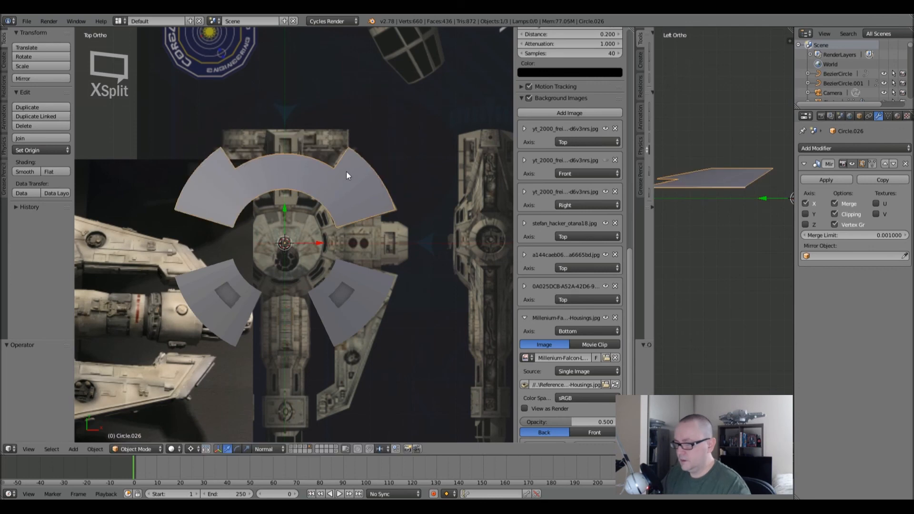
# - Open the front plating fan's mesh in Edit Mode and switch the view to wireframe shading
pyautogui.scroll(3, 347, 174)
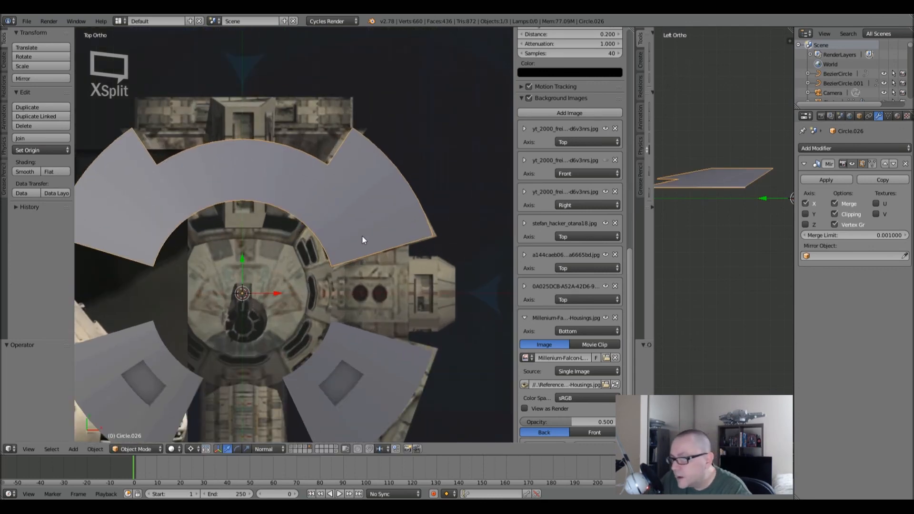
pyautogui.scroll(-3, 398, 250)
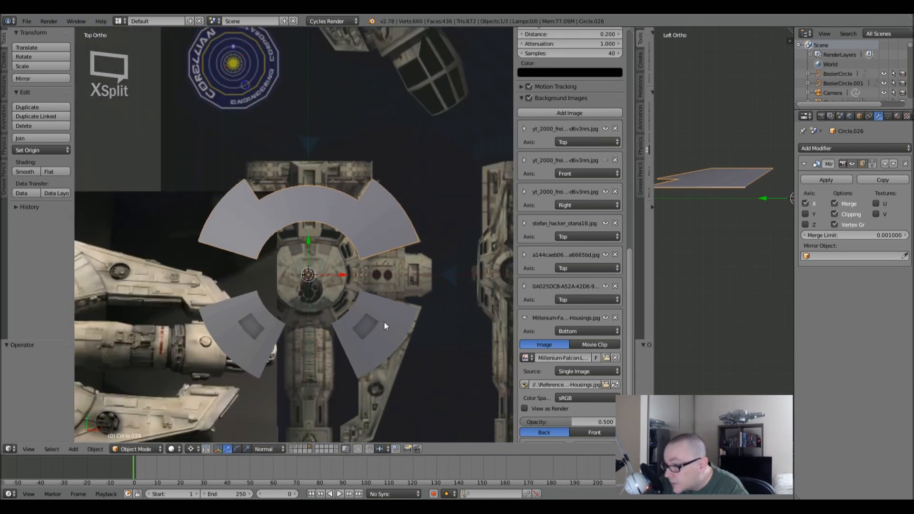
pyautogui.scroll(3, 390, 215)
pyautogui.press('Tab')
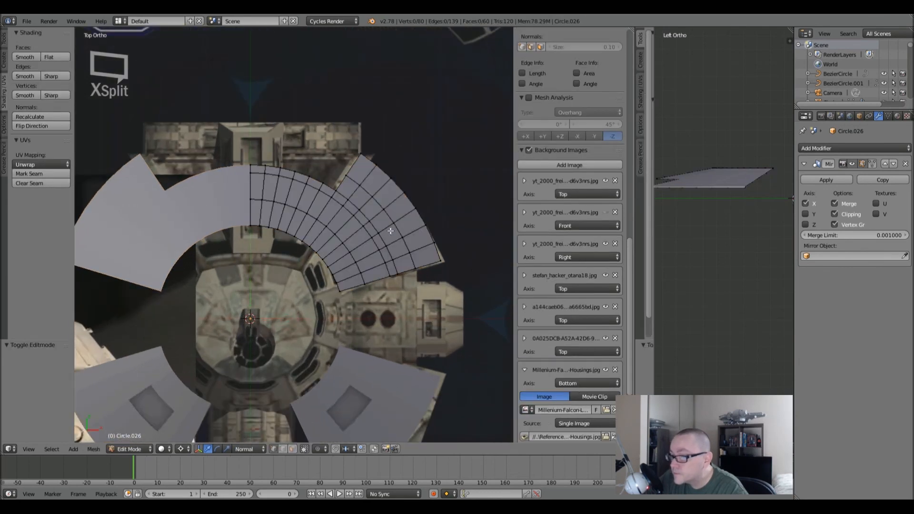
pyautogui.keyDown('shift'); pyautogui.moveTo(407, 283); pyautogui.dragTo(396, 246, button='middle'); pyautogui.keyUp('shift')
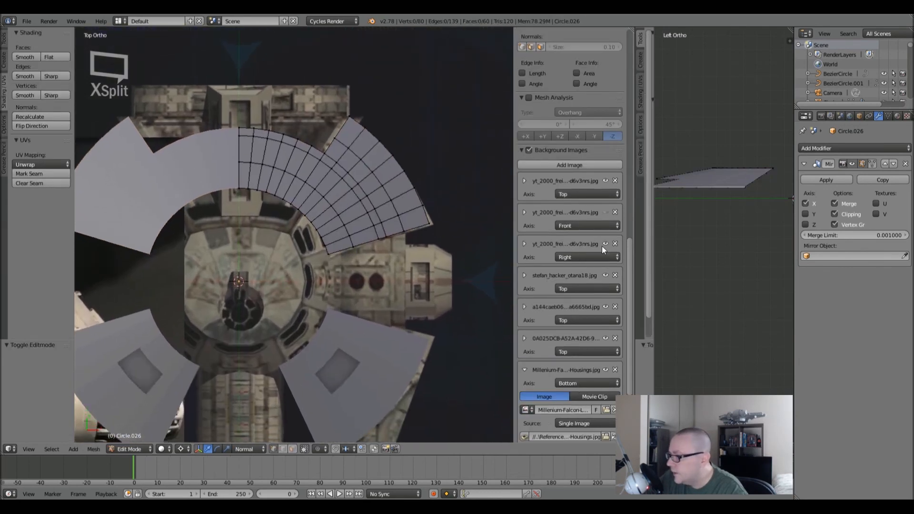
pyautogui.scroll(3, 384, 198)
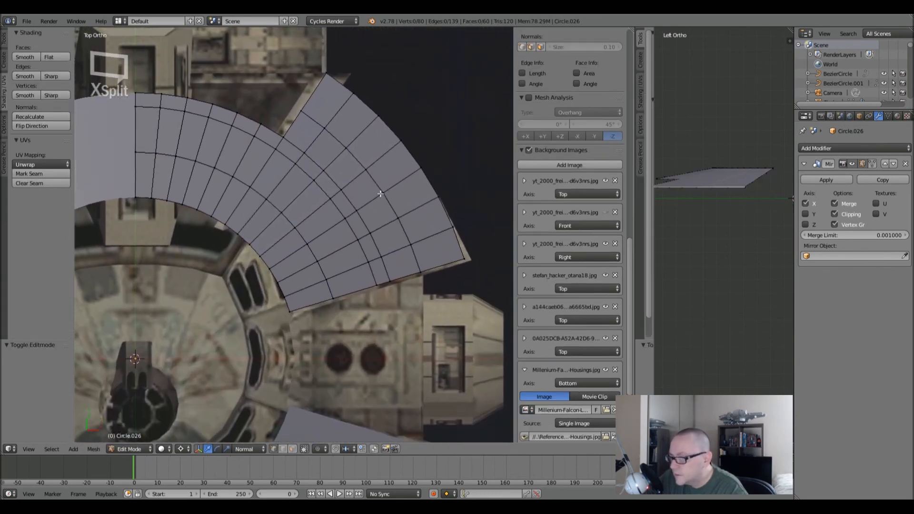
pyautogui.press('z')
# - Try a loop cut along the outer band of the front plating, slid close to the ring on the band's inner side
pyautogui.scroll(-5, 569, 276)
pyautogui.keyDown('shift'); pyautogui.moveTo(398, 236); pyautogui.dragTo(400, 261, button='middle'); pyautogui.keyUp('shift')
pyautogui.hotkey('ctrl', 'r')
pyautogui.click(408, 193)
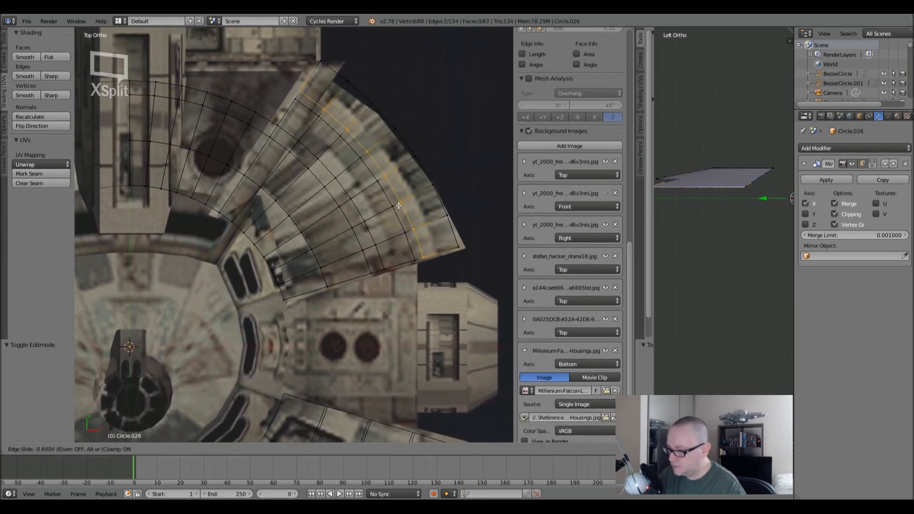
pyautogui.click(395, 214)
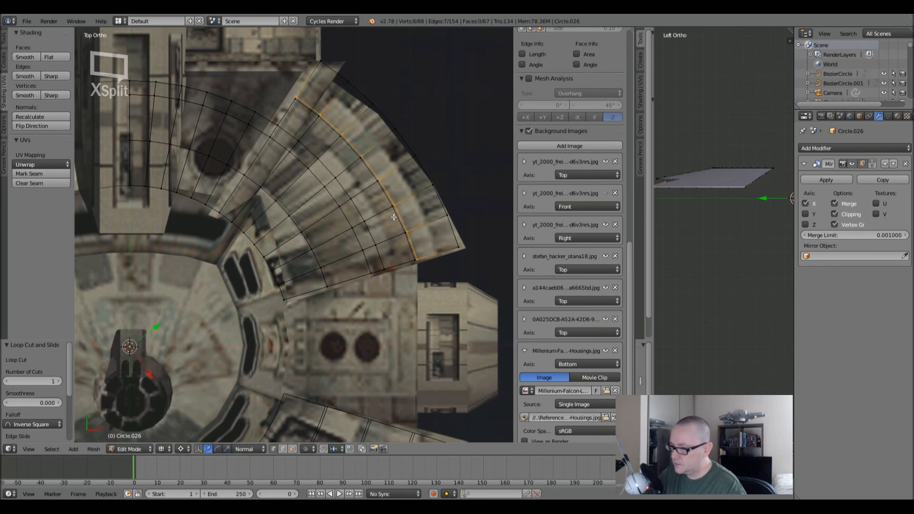
pyautogui.scroll(5, 400, 224)
pyautogui.keyDown('shift'); pyautogui.moveTo(409, 240); pyautogui.dragTo(413, 247, button='middle'); pyautogui.keyUp('shift')
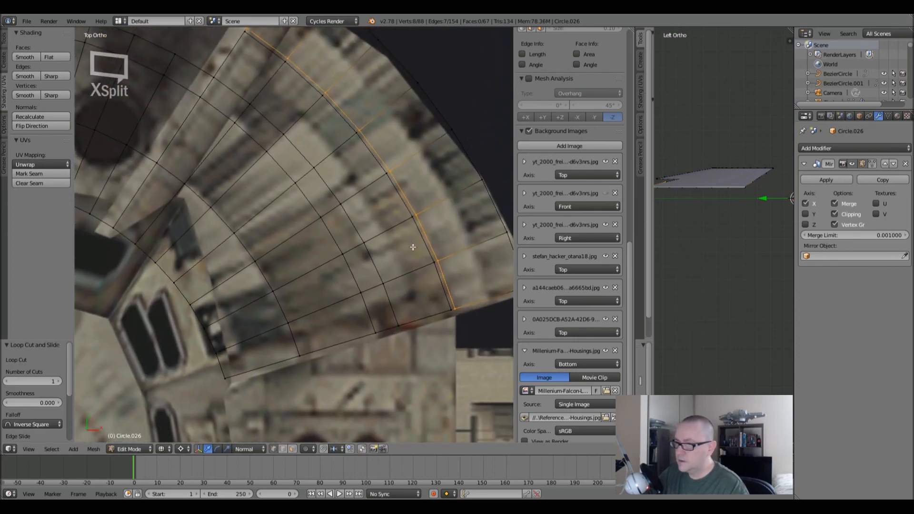
# - Try two more ring cuts beside the inner rings of the front plating, and undo the loop cuts
pyautogui.hotkey('ctrl', 'r')
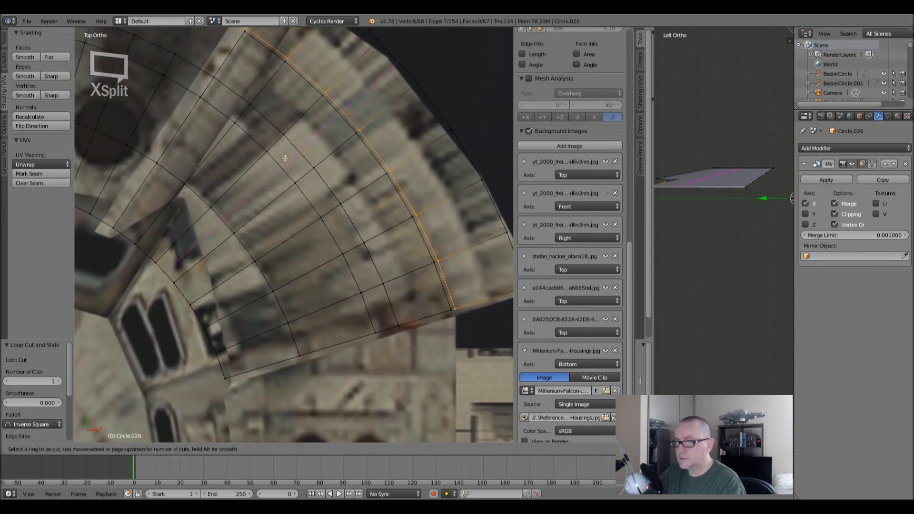
pyautogui.click(292, 169)
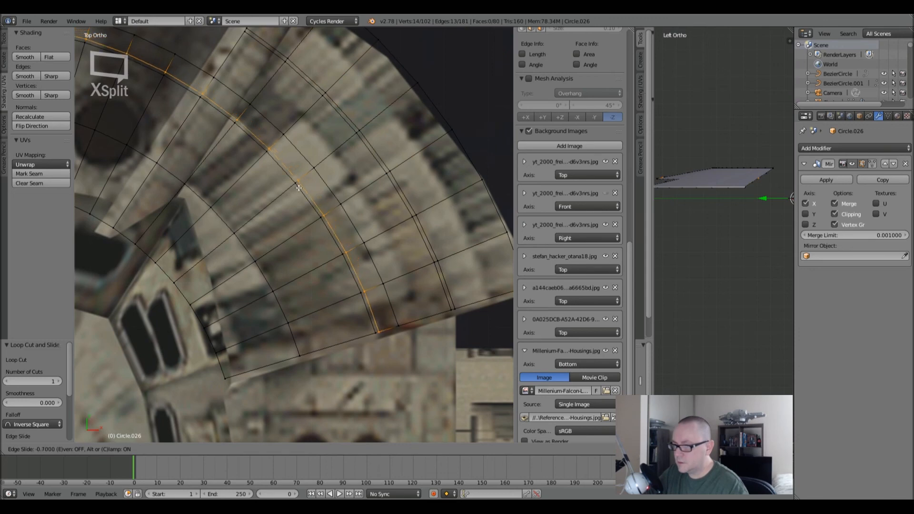
pyautogui.click(298, 188)
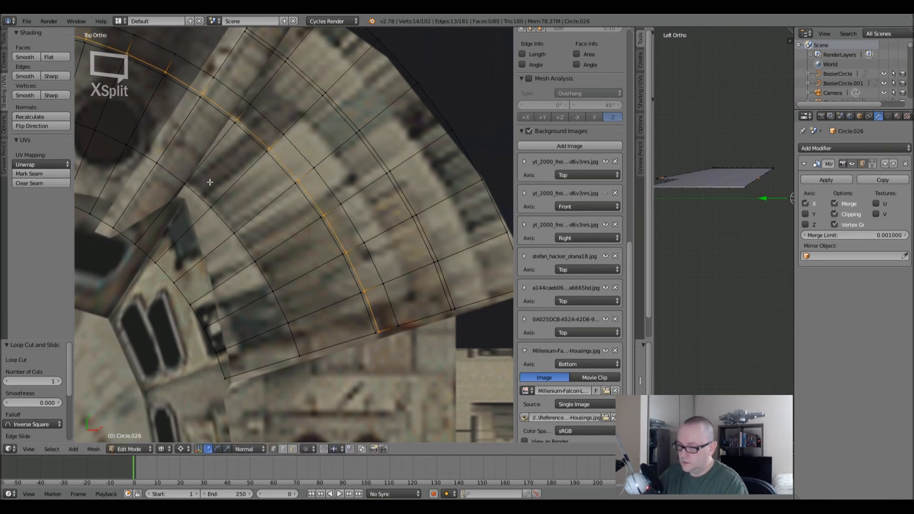
pyautogui.hotkey('ctrl', 'r')
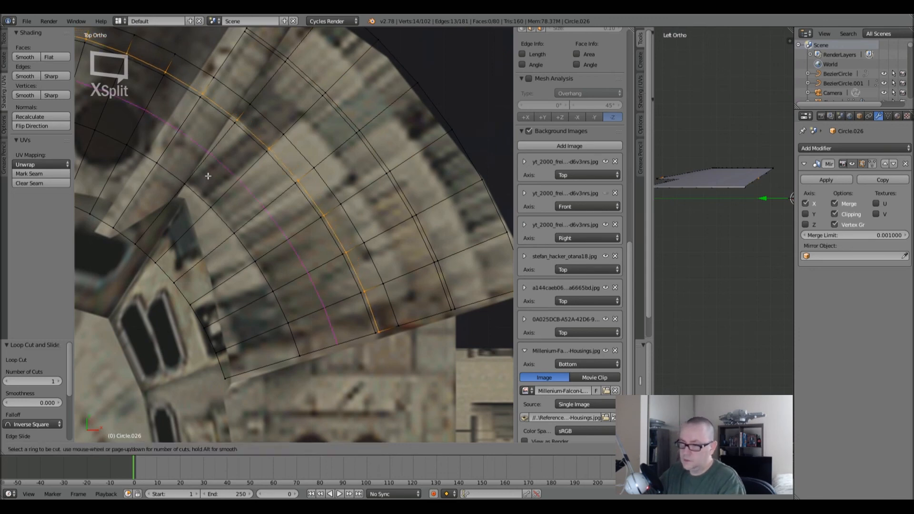
pyautogui.click(207, 166)
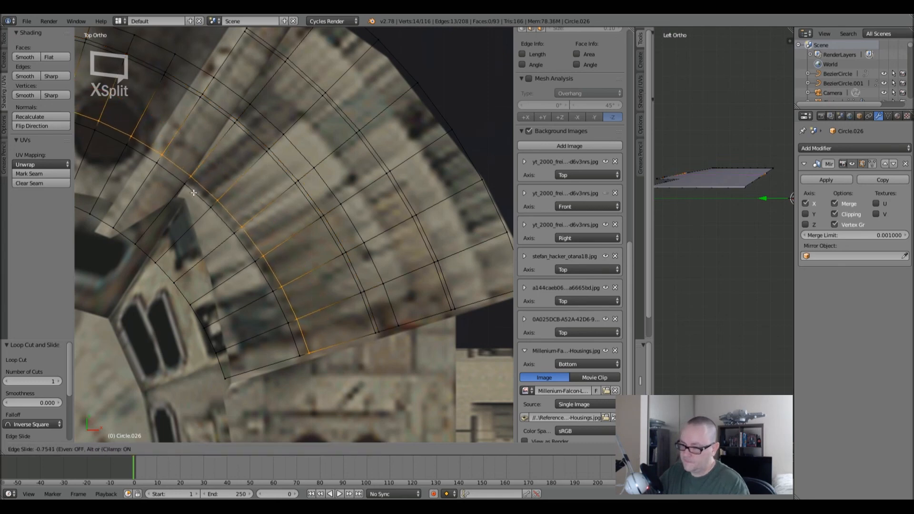
pyautogui.click(197, 189)
pyautogui.hotkey('ctrl', 'z')
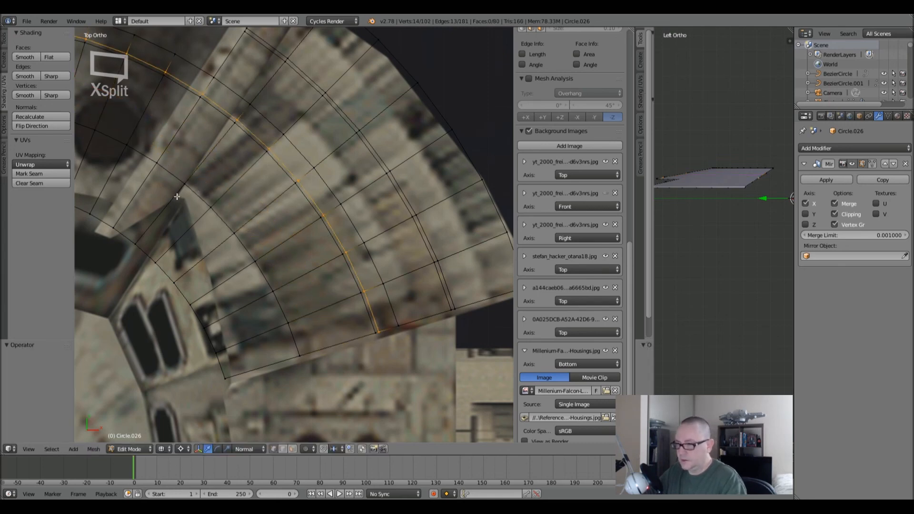
pyautogui.hotkey('ctrl', 'z')
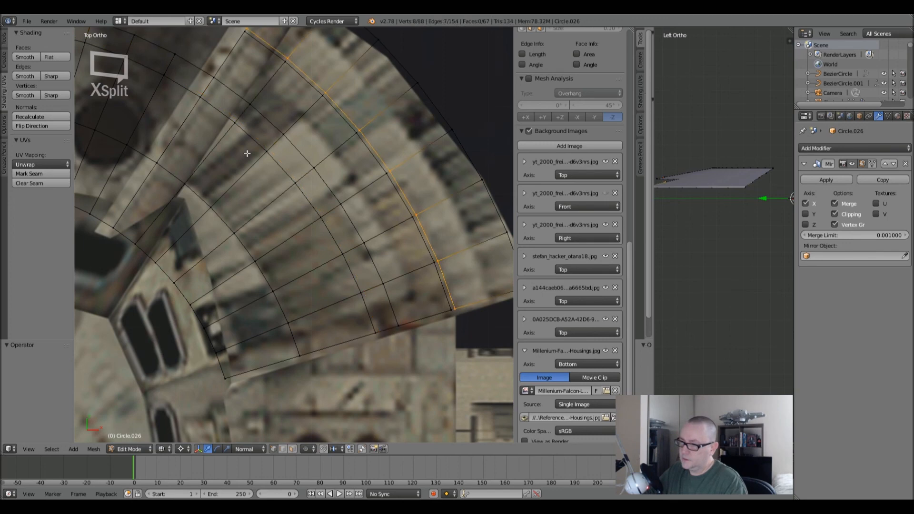
# - Try a loop cut just inside the front plating's outer ring with an edge slide of 0.9, then undo it
pyautogui.hotkey('ctrl', 'r')
pyautogui.click(267, 83)
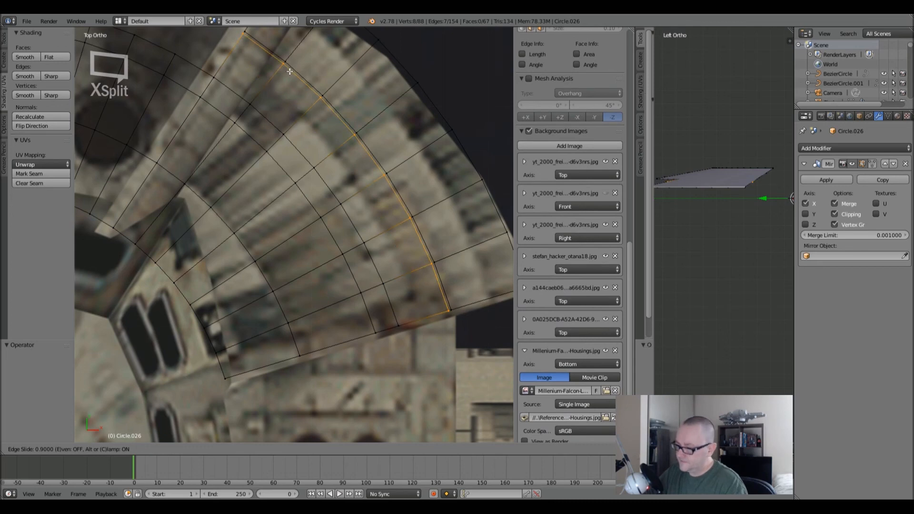
pyautogui.click(289, 71)
pyautogui.scroll(-5, 291, 211)
pyautogui.scroll(3, 289, 185)
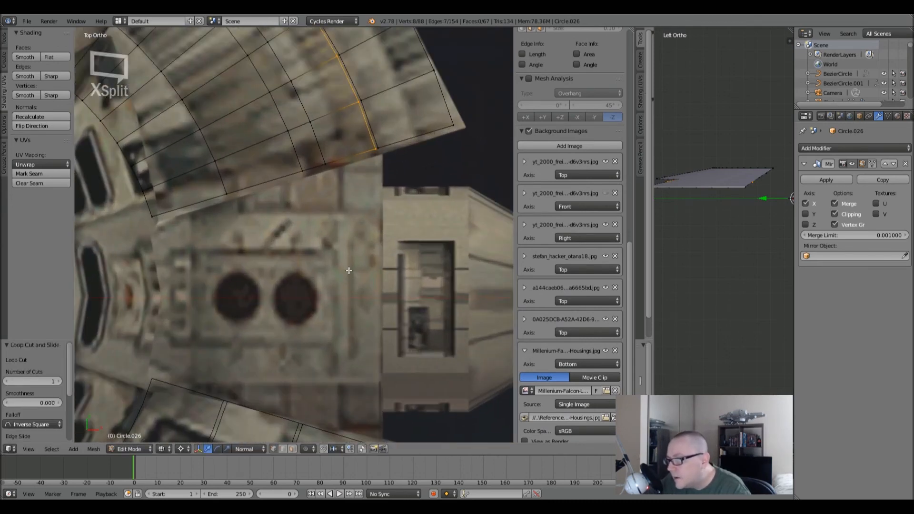
pyautogui.keyDown('shift'); pyautogui.moveTo(336, 205); pyautogui.dragTo(343, 229, button='middle'); pyautogui.keyUp('shift')
pyautogui.hotkey('ctrl', 'z')
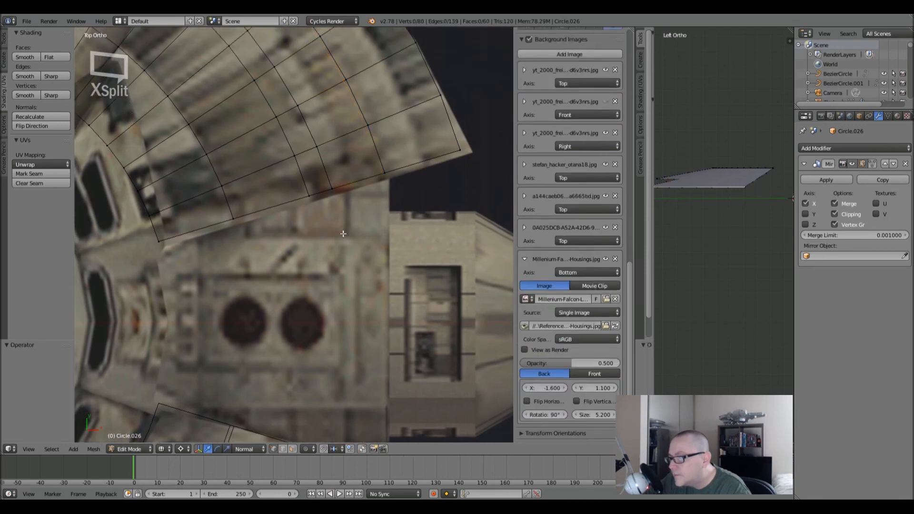
# - Extrude the outer seam vertex on the rear plating's front edge and rotate it about -33.5° to reach the front plating as a guide
pyautogui.keyDown('shift'); pyautogui.moveTo(361, 289); pyautogui.dragTo(333, 215, button='middle'); pyautogui.keyUp('shift')
pyautogui.press('Tab')
pyautogui.press('Tab')
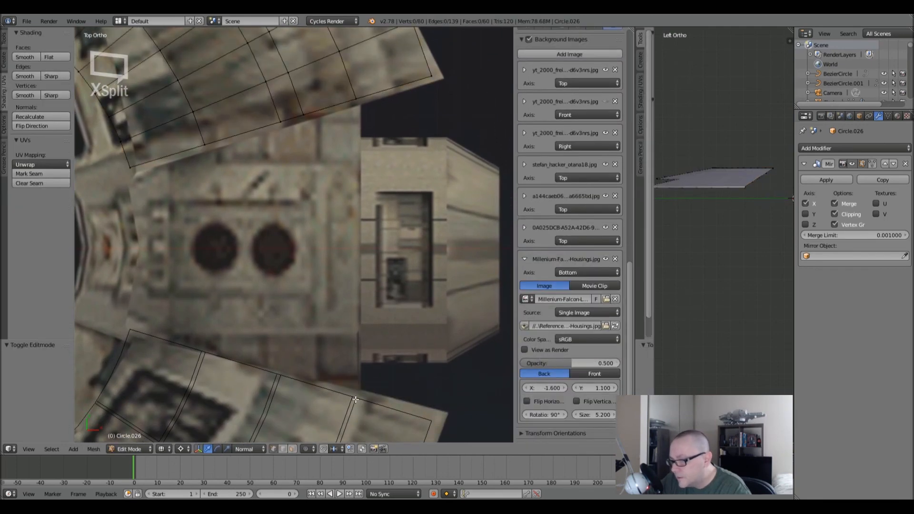
pyautogui.press('Tab')
pyautogui.rightClick(346, 405)
pyautogui.press('Tab')
pyautogui.rightClick(351, 398)
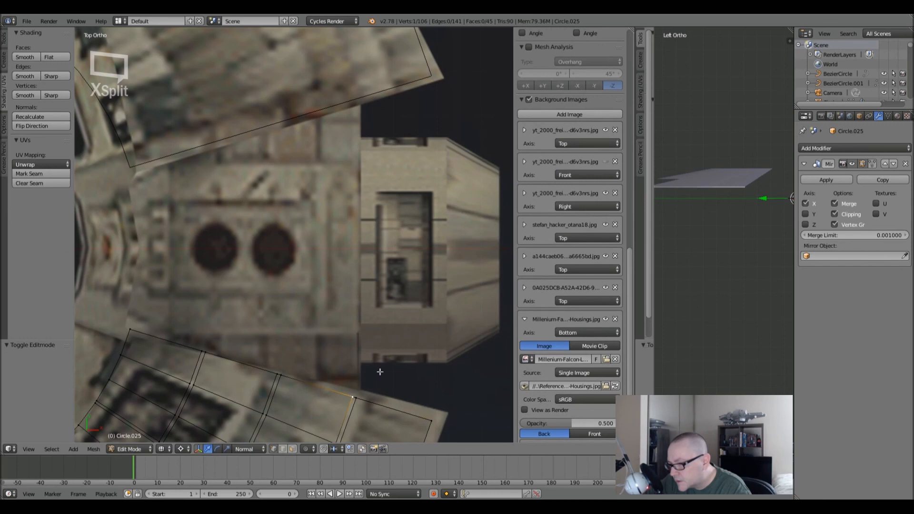
pyautogui.press('e')
pyautogui.rightClick(367, 341)
pyautogui.press('r')
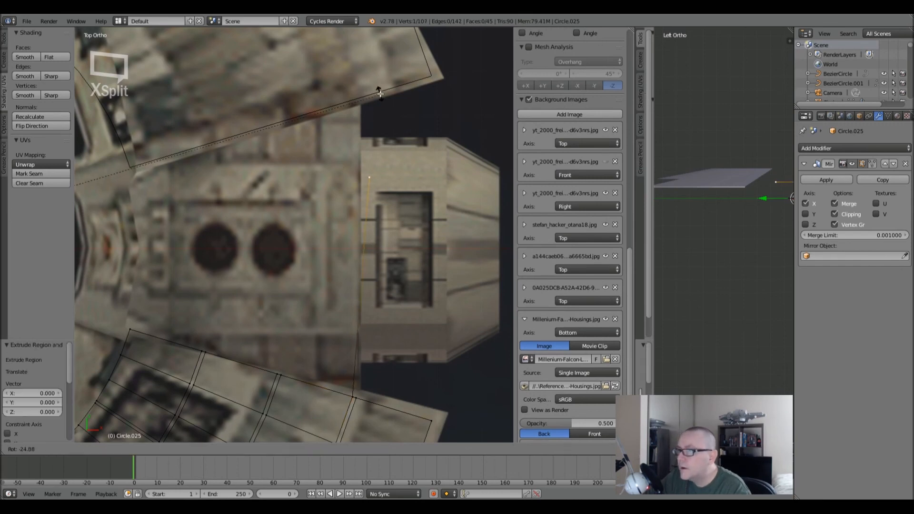
pyautogui.click(372, 419)
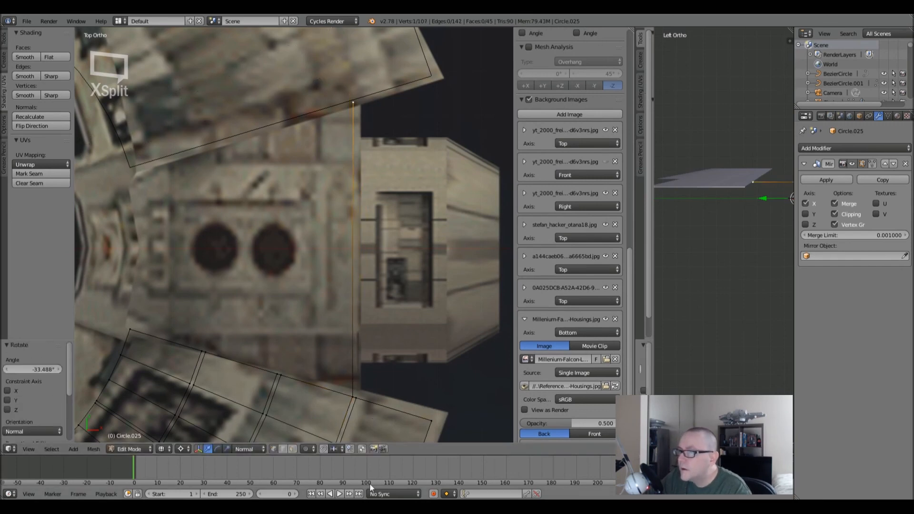
# - Leave the rear plating mesh and open the original hull object, Circle.012, in Edit Mode
pyautogui.keyDown('shift'); pyautogui.scroll(3, 369, 381); pyautogui.keyUp('shift')
pyautogui.press('Tab')
pyautogui.rightClick(373, 201)
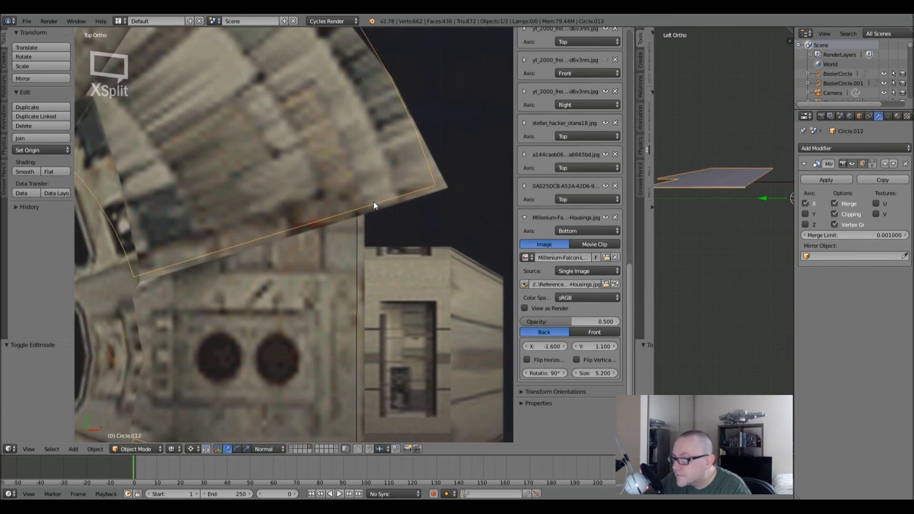
pyautogui.press('Tab')
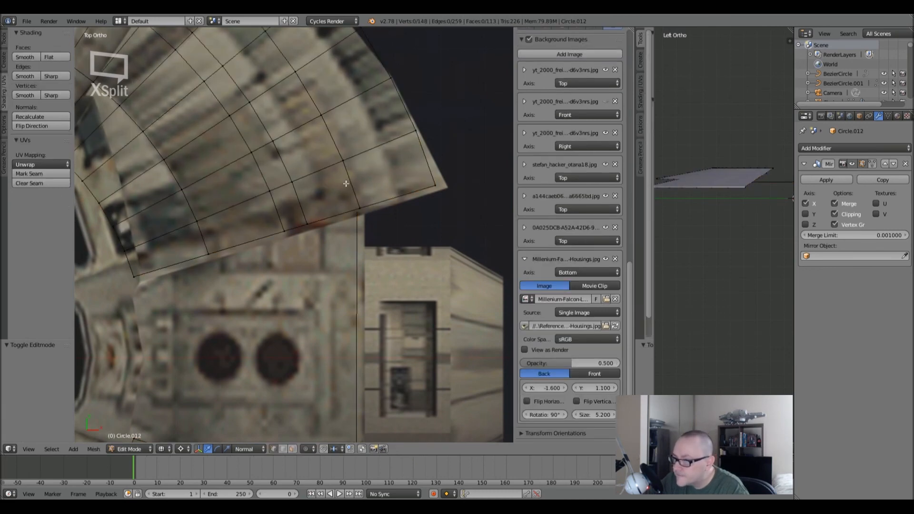
# - Try a loop cut just inside the original hull's outer ring with an edge slide of 0.9, then undo it
pyautogui.hotkey('ctrl', 'r')
pyautogui.click(323, 180)
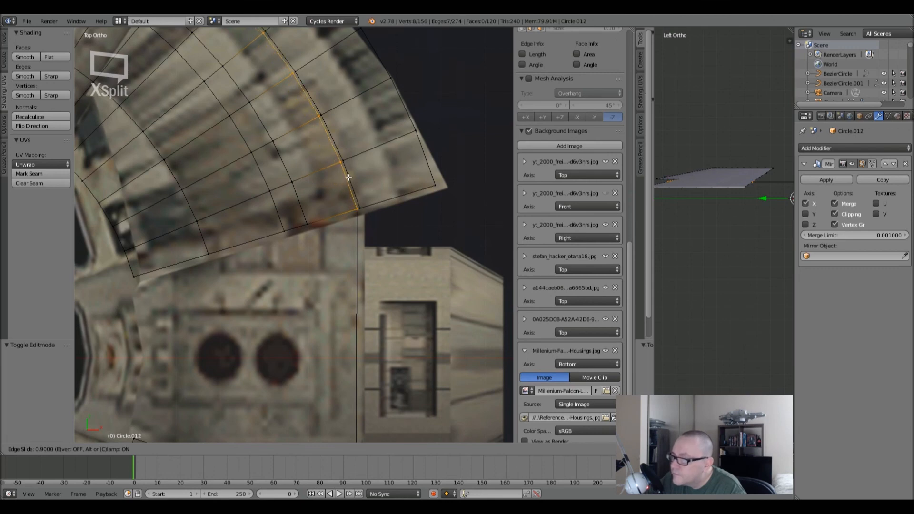
pyautogui.click(349, 177)
pyautogui.scroll(3, 353, 176)
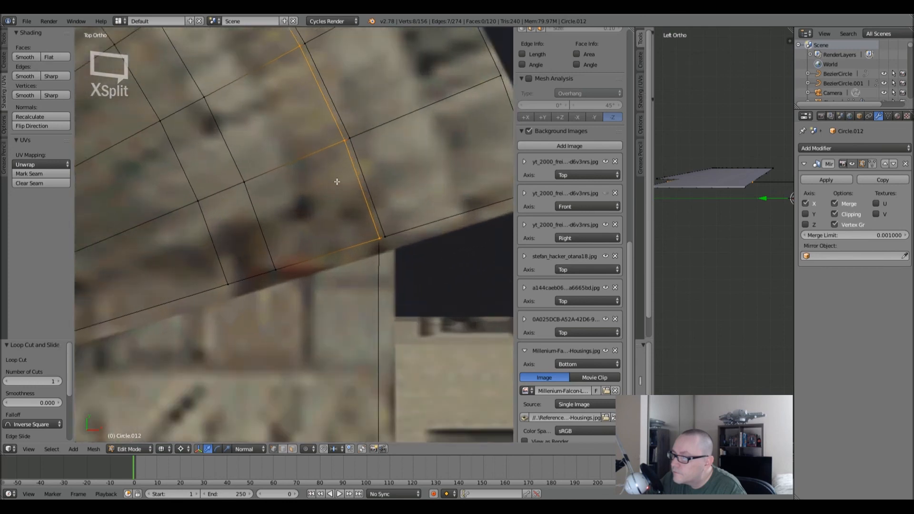
pyautogui.scroll(-1, 368, 208)
pyautogui.hotkey('ctrl', 'z')
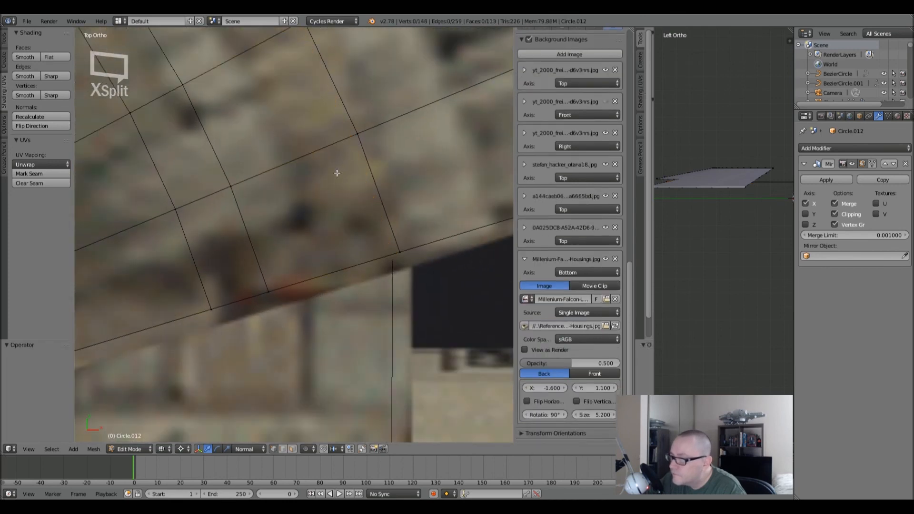
# - Add a loop cut to the original hull's front fan, slid close to the inner side of the outer ring, in line with the guide edge
pyautogui.scroll(-4, 319, 178)
pyautogui.hotkey('ctrl', 'r')
pyautogui.click(314, 171)
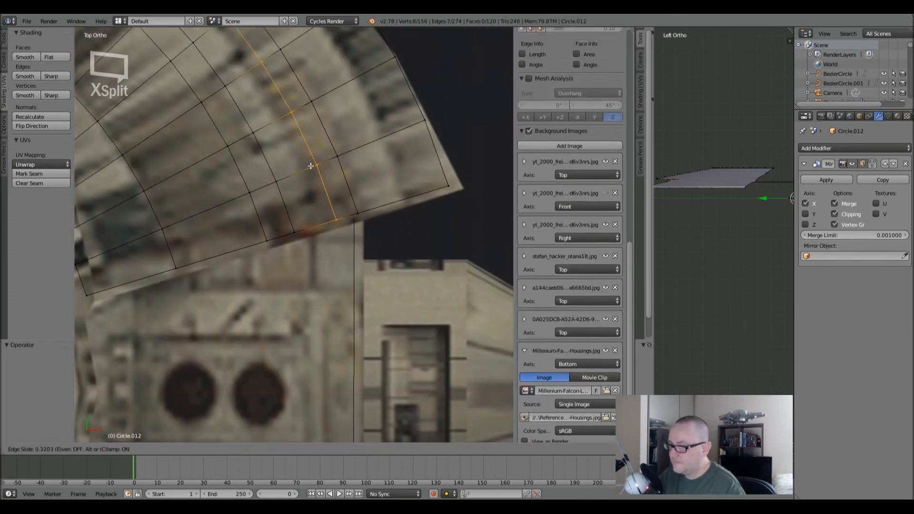
pyautogui.click(328, 163)
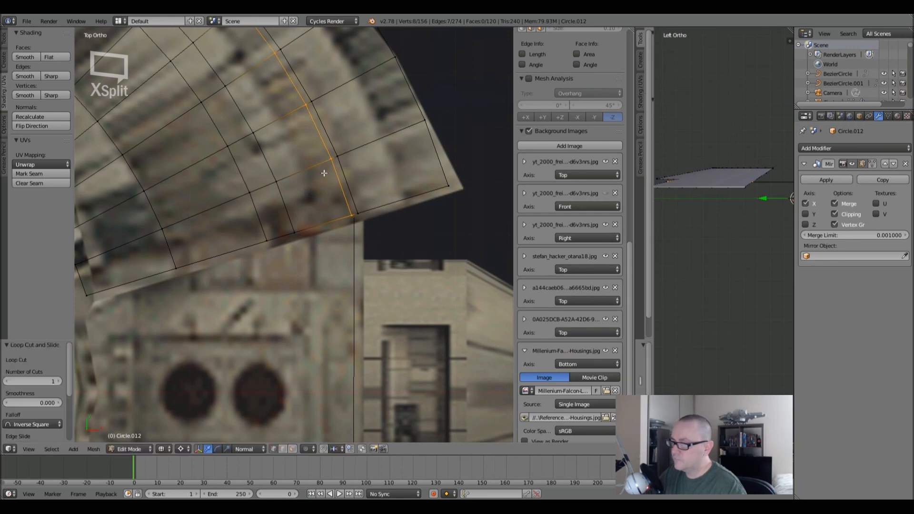
# - Delete the stray vertical line below the upper hull panel's outer corner and return to editing the panel mesh
pyautogui.press('Tab')
pyautogui.rightClick(355, 230)
pyautogui.press('Tab')
pyautogui.press('x')
pyautogui.click(355, 231)
pyautogui.press('Tab')
pyautogui.rightClick(267, 247)
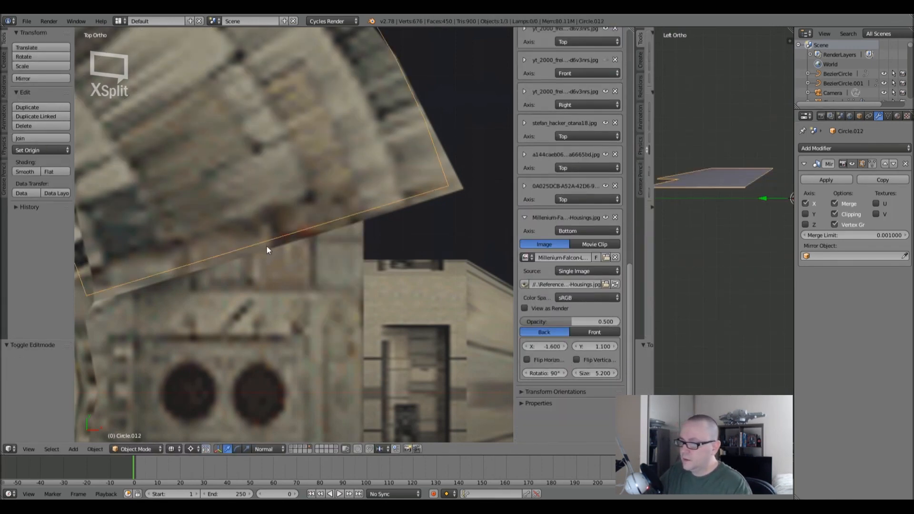
pyautogui.press('Tab')
# - Edge-slide the selected outer arc loop of the upper hull panel by a factor of 0.311
pyautogui.scroll(-4, 301, 253)
pyautogui.keyDown('shift'); pyautogui.moveTo(369, 295); pyautogui.dragTo(340, 223, button='middle'); pyautogui.keyUp('shift')
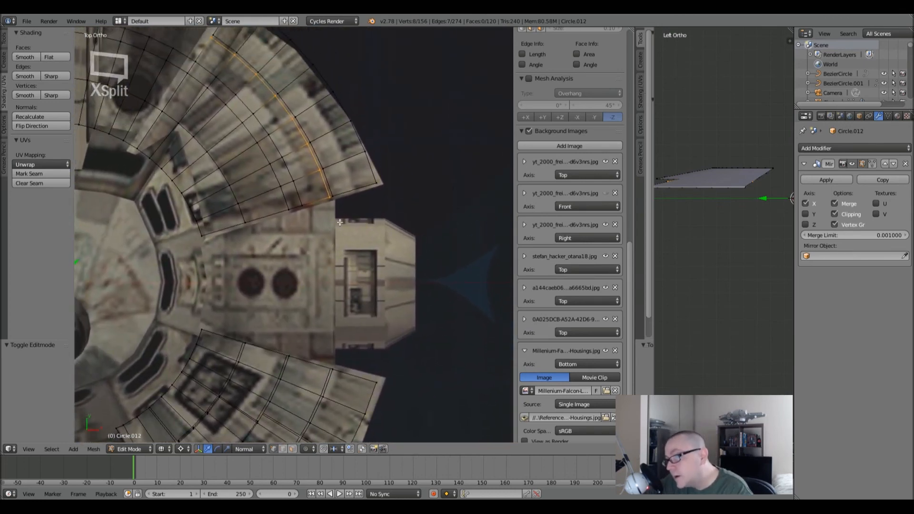
pyautogui.hotkey('ctrl', 'e')
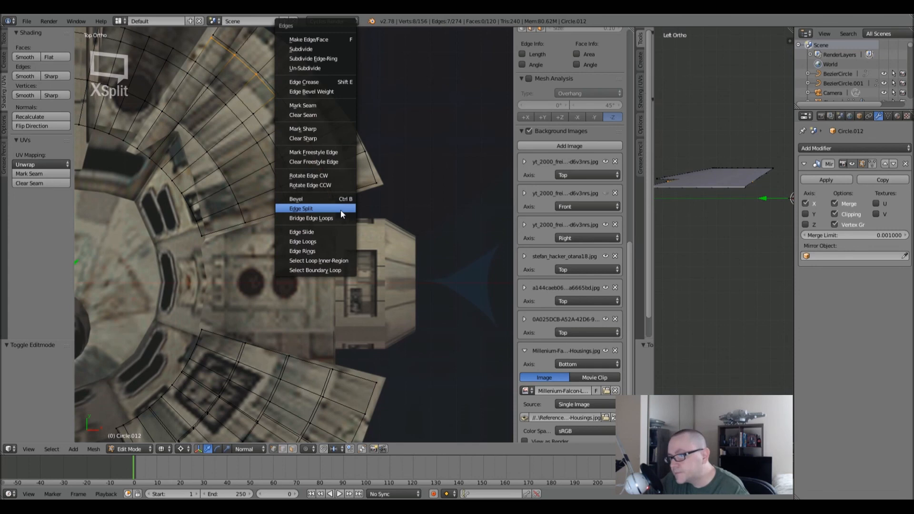
pyautogui.click(336, 232)
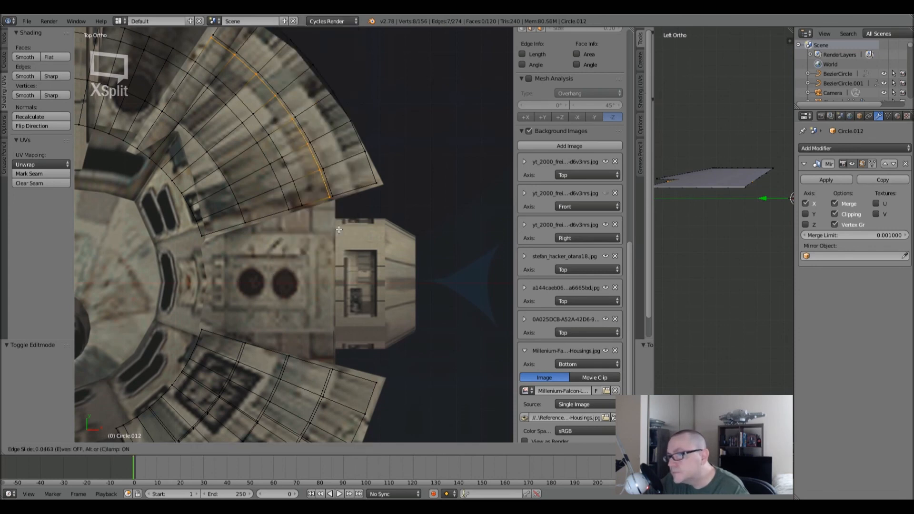
pyautogui.click(379, 224)
# - Add two loop cuts to the upper hull panel, one just inside the middle arc and one just inside the inner arc
pyautogui.scroll(2, 267, 202)
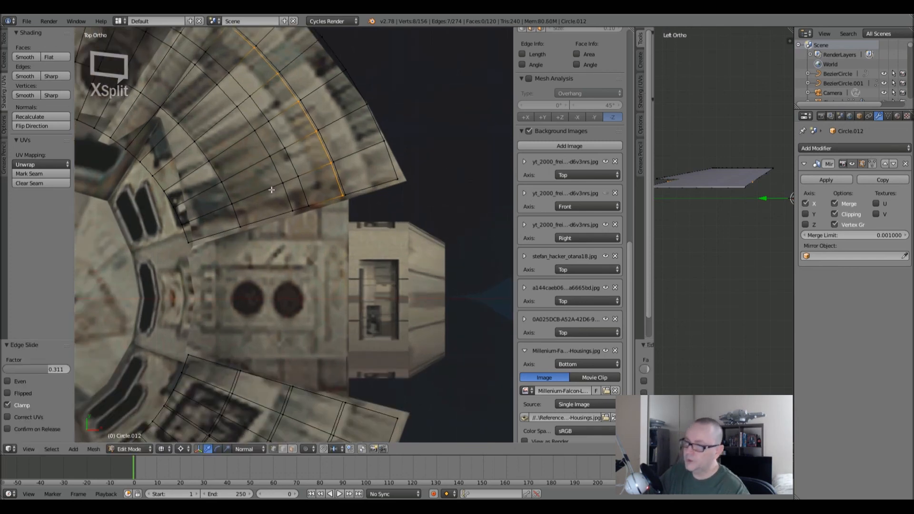
pyautogui.scroll(1, 234, 157)
pyautogui.scroll(3, 233, 158)
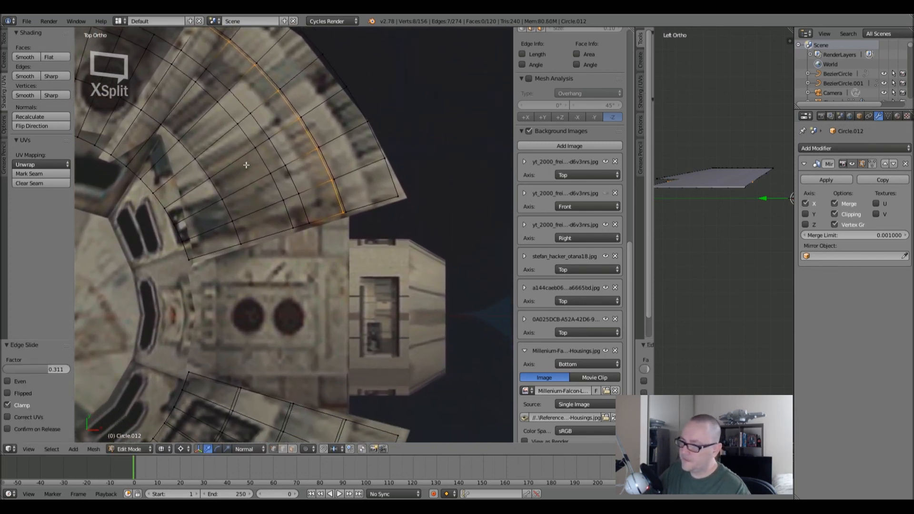
pyautogui.hotkey('ctrl', 'r')
pyautogui.click(246, 162)
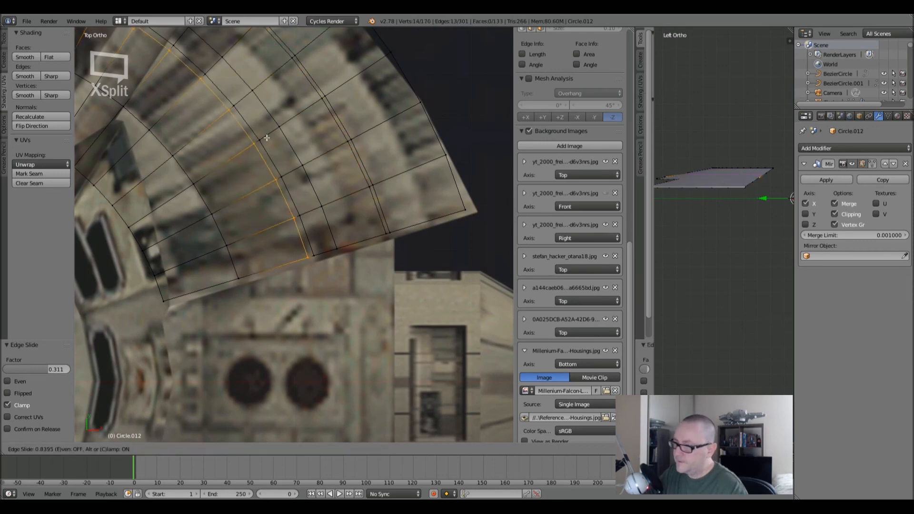
pyautogui.click(233, 169)
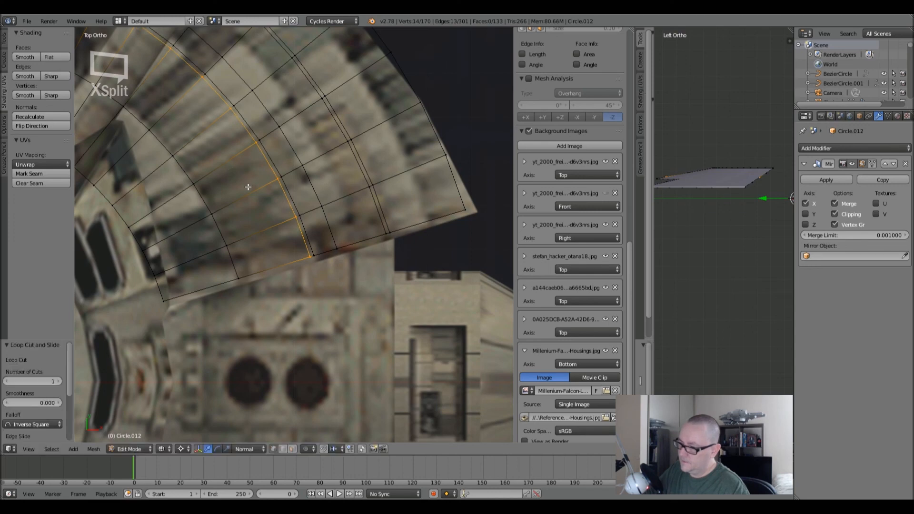
pyautogui.hotkey('ctrl', 'r')
pyautogui.click(136, 190)
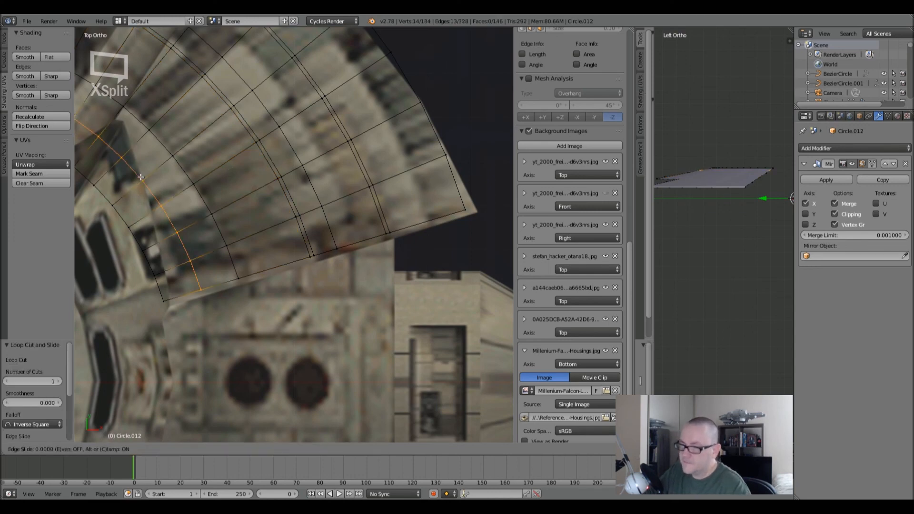
pyautogui.click(230, 152)
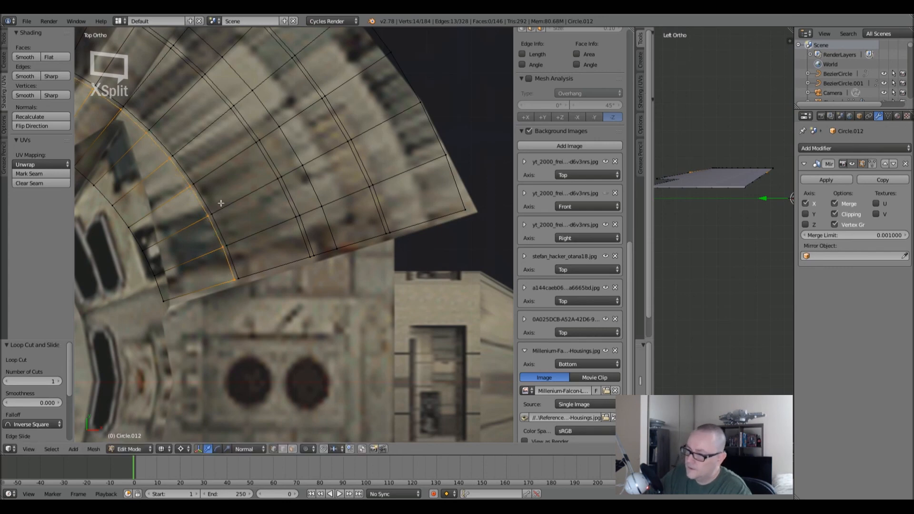
# - Select the three narrow arc-shaped face strips between the paired loops and delete their faces
pyautogui.click(292, 449)
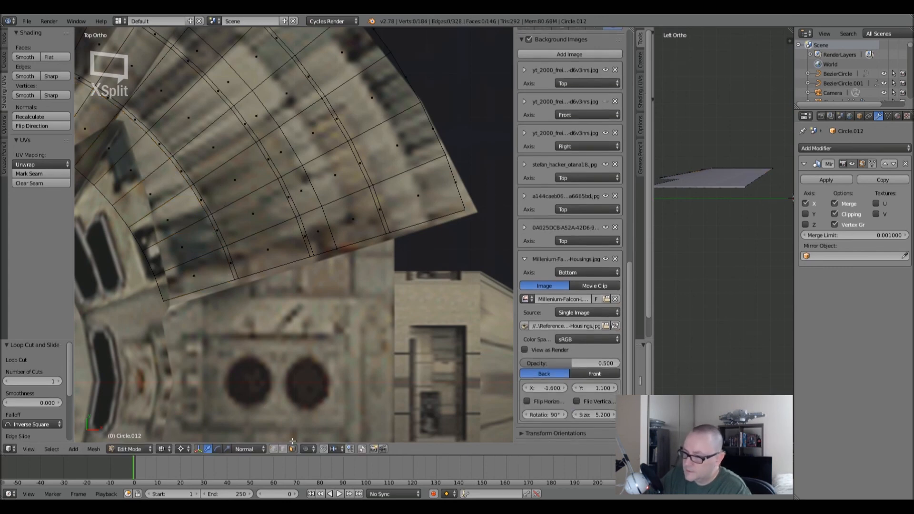
pyautogui.keyDown('alt'); pyautogui.click(222, 236); pyautogui.keyUp('alt')
pyautogui.keyDown('alt'); pyautogui.keyDown('shift'); pyautogui.click(279, 176); pyautogui.keyUp('shift'); pyautogui.keyUp('alt')
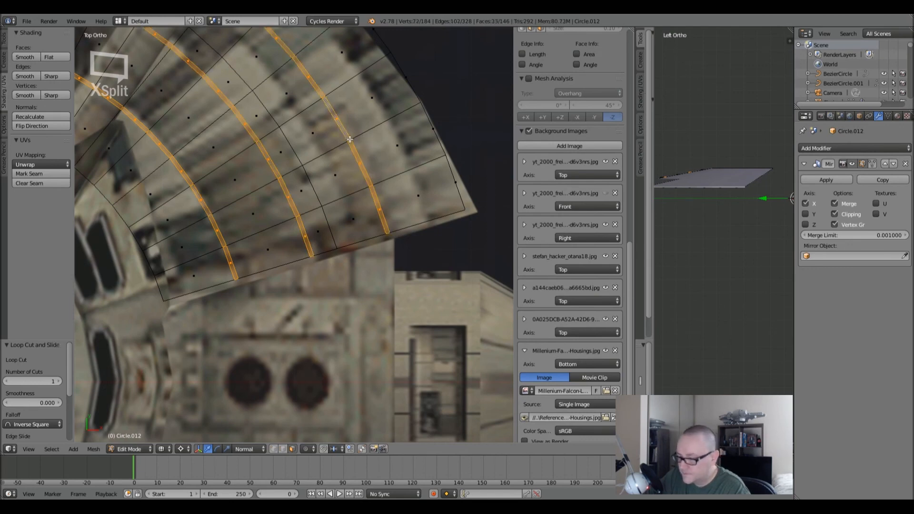
pyautogui.press('x')
pyautogui.click(350, 158)
# - Move the overlapping upper and lower hull panel layers aside to check the gaps in each, cancelling every move
pyautogui.scroll(-4, 344, 164)
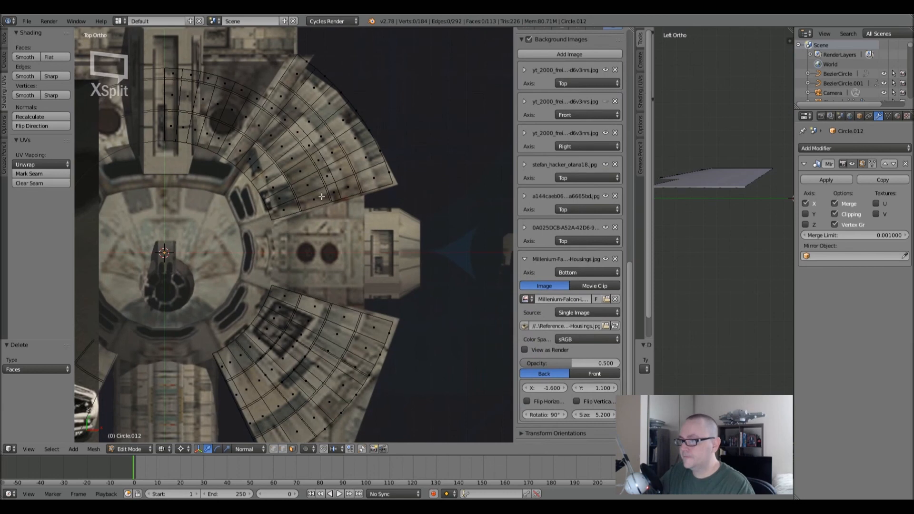
pyautogui.keyDown('shift'); pyautogui.moveTo(345, 163); pyautogui.dragTo(449, 199, button='middle'); pyautogui.keyUp('shift')
pyautogui.press('Tab')
pyautogui.hotkey('shift', 'd')
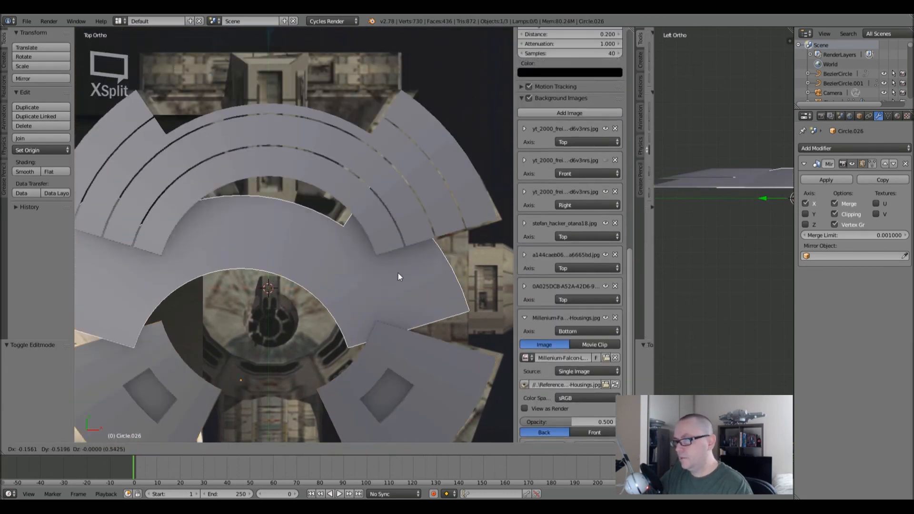
pyautogui.click(444, 263)
pyautogui.scroll(-3, 444, 262)
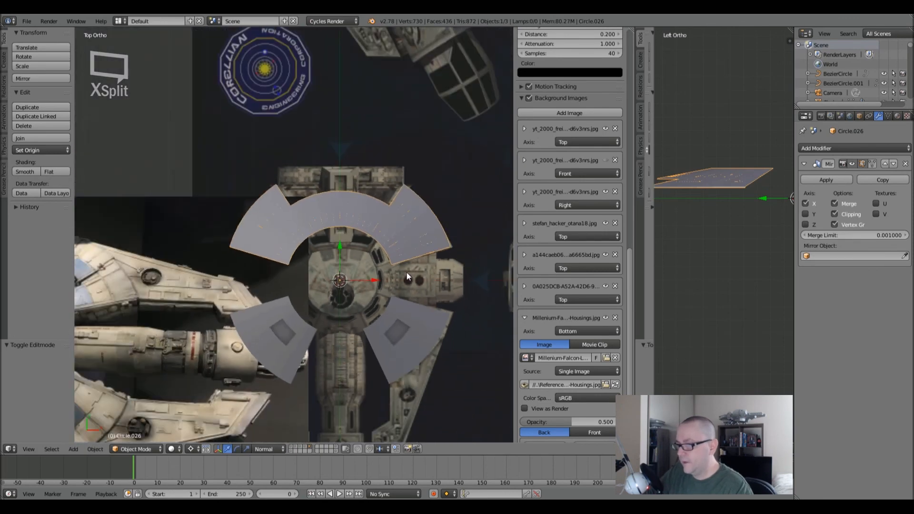
pyautogui.scroll(1, 407, 272)
pyautogui.rightClick(362, 242)
pyautogui.press('g')
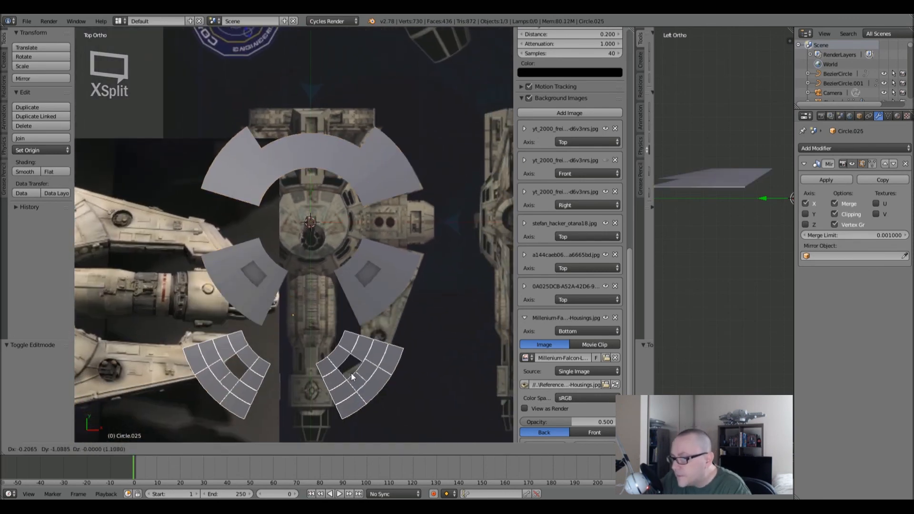
pyautogui.rightClick(380, 229)
pyautogui.rightClick(383, 165)
pyautogui.hotkey('shift', 'd')
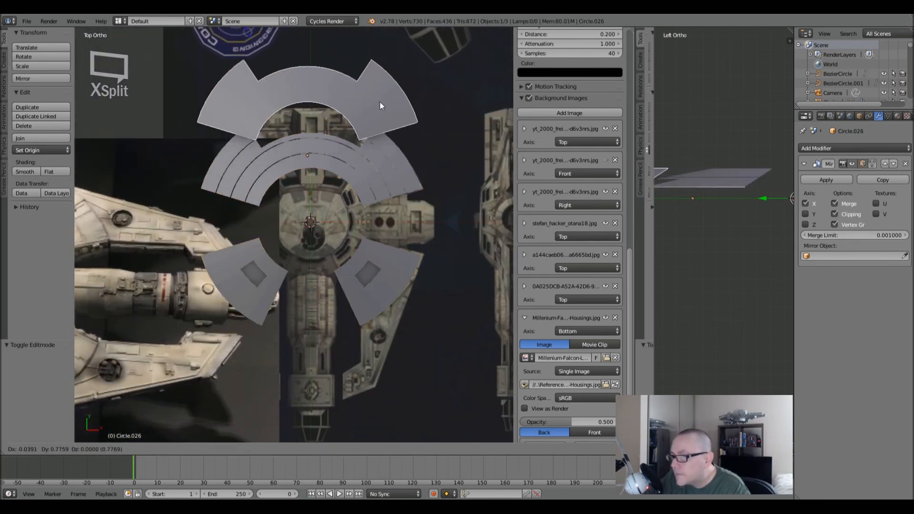
pyautogui.rightClick(388, 98)
pyautogui.rightClick(377, 218)
pyautogui.press('g')
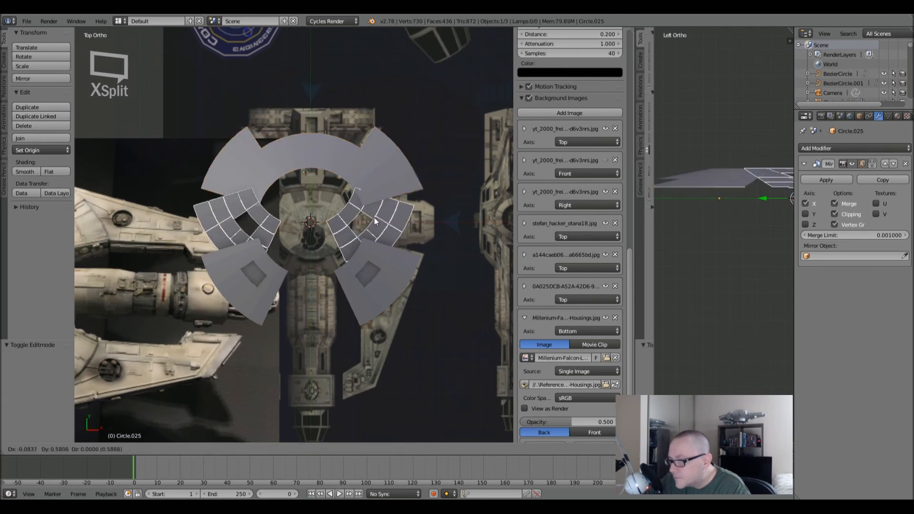
pyautogui.click(349, 219)
# - Examine in wireframe how the hull panels' seams line up with the top-view reference image
pyautogui.scroll(5, 349, 219)
pyautogui.moveTo(386, 158)
pyautogui.keyDown('shift'); pyautogui.mouseDown(button='middle')
pyautogui.moveTo(366, 197)
pyautogui.moveTo(371, 278)
pyautogui.mouseUp(button='middle'); pyautogui.keyUp('shift')
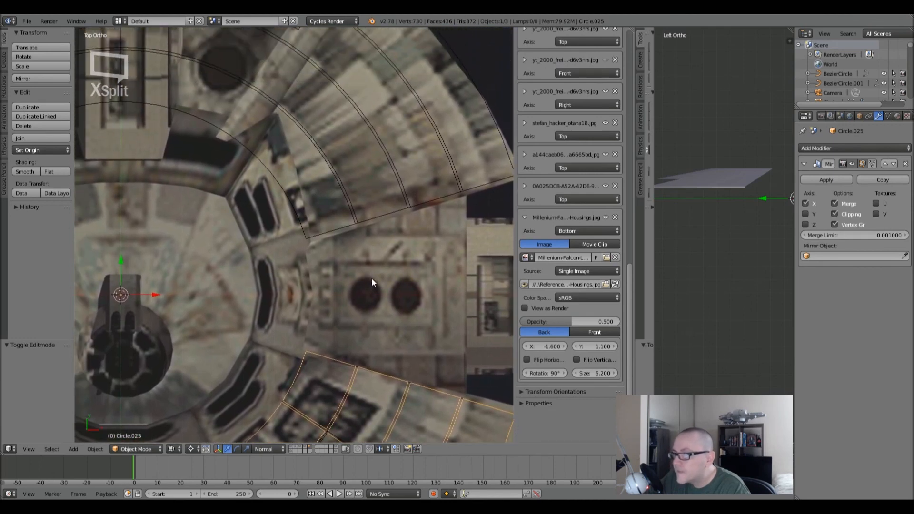
pyautogui.keyDown('shift'); pyautogui.moveTo(157, 190); pyautogui.dragTo(376, 215, button='middle'); pyautogui.keyUp('shift')
pyautogui.keyDown('shift'); pyautogui.moveTo(204, 206); pyautogui.dragTo(287, 163, button='middle'); pyautogui.keyUp('shift')
pyautogui.moveTo(258, 294)
pyautogui.keyDown('shift'); pyautogui.mouseDown(button='middle')
pyautogui.moveTo(247, 250)
pyautogui.moveTo(258, 141)
pyautogui.mouseUp(button='middle'); pyautogui.keyUp('shift')
pyautogui.keyDown('shift'); pyautogui.moveTo(267, 246); pyautogui.dragTo(229, 189, button='middle'); pyautogui.keyUp('shift')
pyautogui.press('z')
pyautogui.scroll(-5, 283, 175)
pyautogui.keyDown('shift'); pyautogui.moveTo(355, 163); pyautogui.dragTo(340, 233, button='middle'); pyautogui.keyUp('shift')
# - Inspect the hull panels from the front and in perspective, then the lower panel's mesh around its recess from above
pyautogui.press('KP_1')
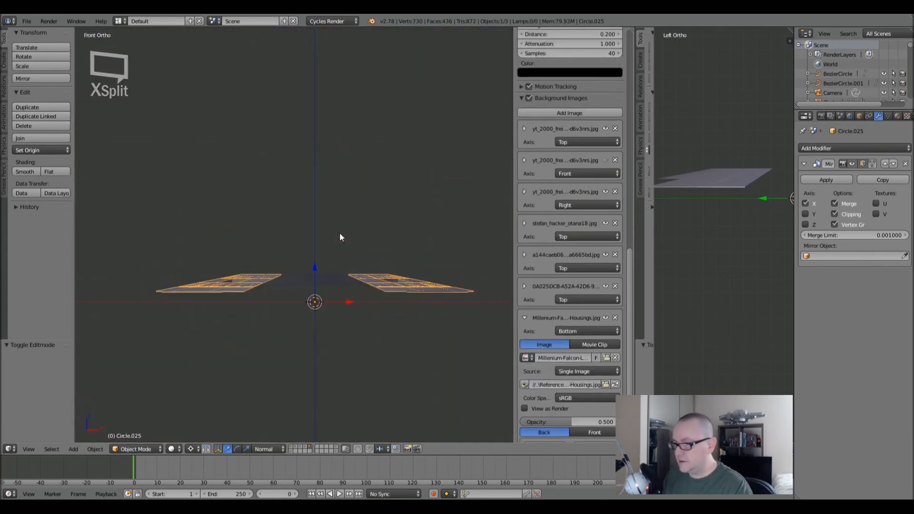
pyautogui.press('z')
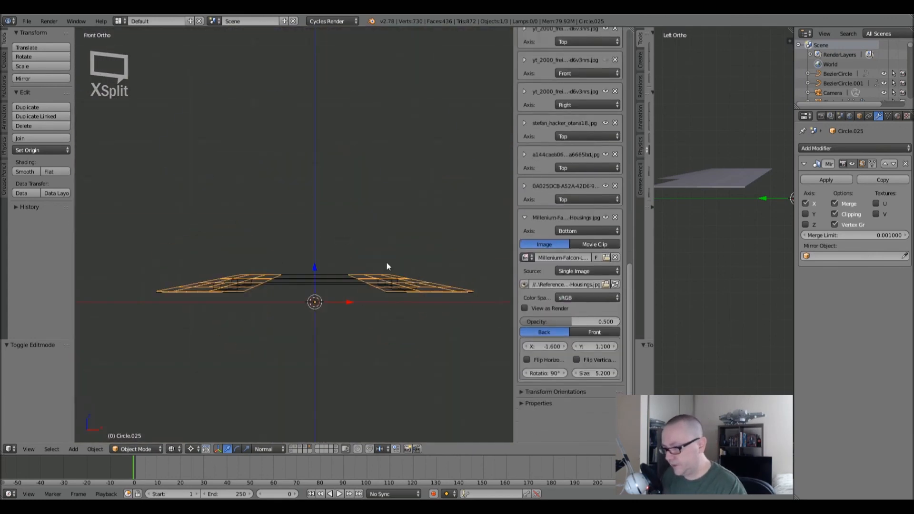
pyautogui.moveTo(384, 268)
pyautogui.mouseDown(button='middle')
pyautogui.moveTo(376, 257)
pyautogui.moveTo(381, 266)
pyautogui.moveTo(359, 280)
pyautogui.moveTo(341, 279)
pyautogui.mouseUp(button='middle')
pyautogui.press('z')
pyautogui.scroll(4, 388, 281)
pyautogui.press('Tab')
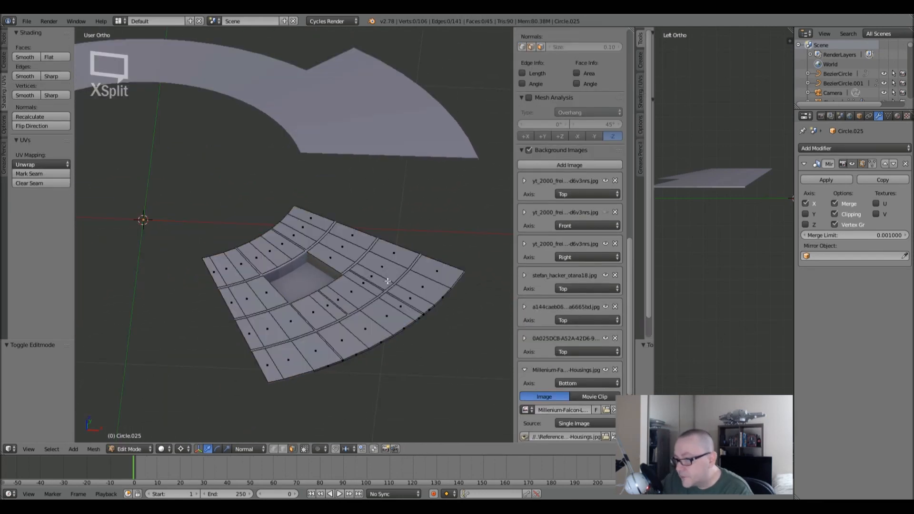
pyautogui.press('KP_7')
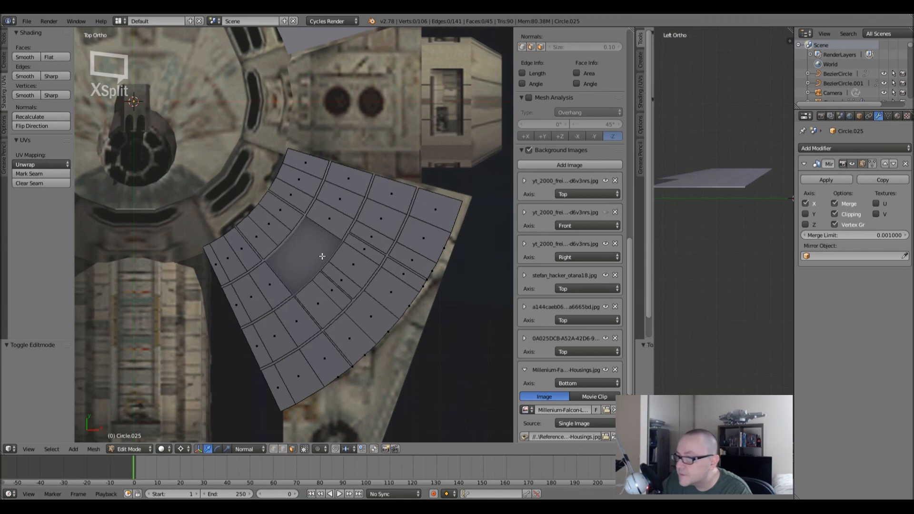
pyautogui.scroll(4, 327, 176)
pyautogui.keyDown('shift'); pyautogui.moveTo(321, 231); pyautogui.dragTo(351, 208, button='middle'); pyautogui.keyUp('shift')
pyautogui.scroll(-9, 351, 208)
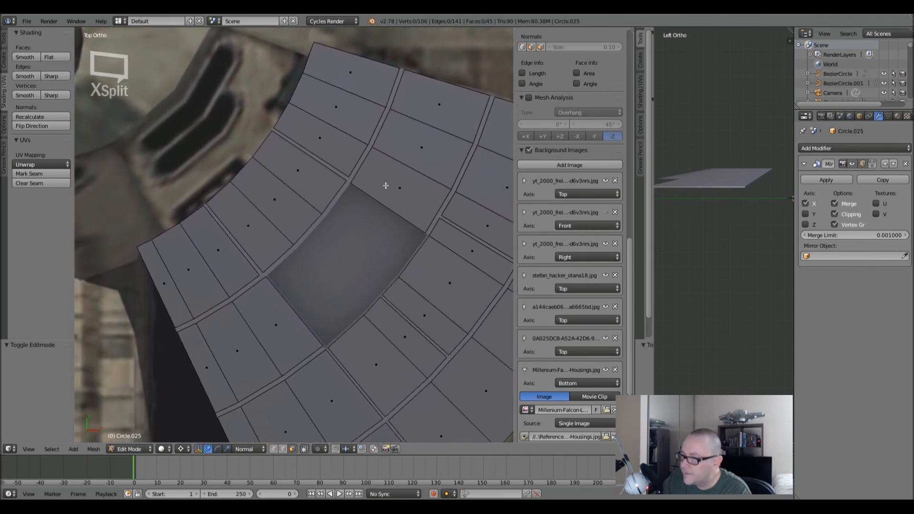
# - Examine the photo reference of the finished ship for the hull plating layout around the recesses and central turret
pyautogui.press('ctrl+KP_7')
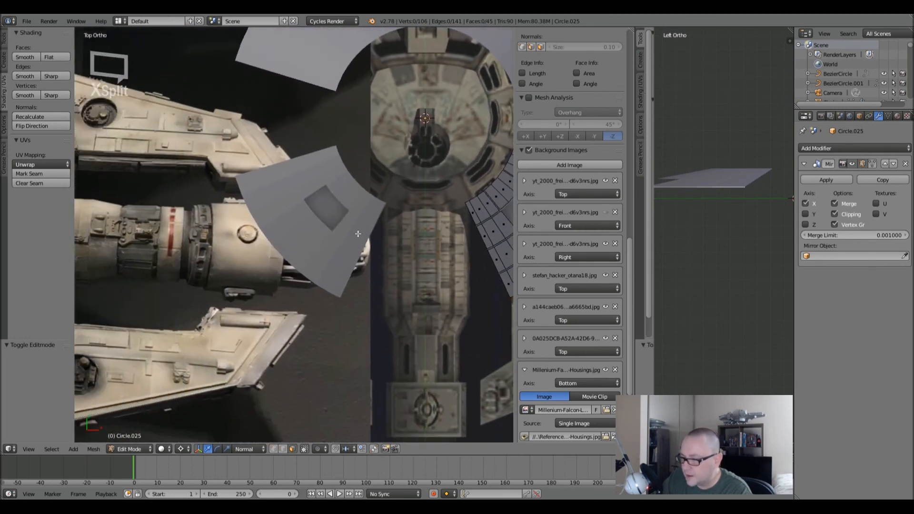
pyautogui.scroll(5, 164, 303)
pyautogui.keyDown('shift'); pyautogui.moveTo(165, 304); pyautogui.dragTo(304, 293, button='middle'); pyautogui.keyUp('shift')
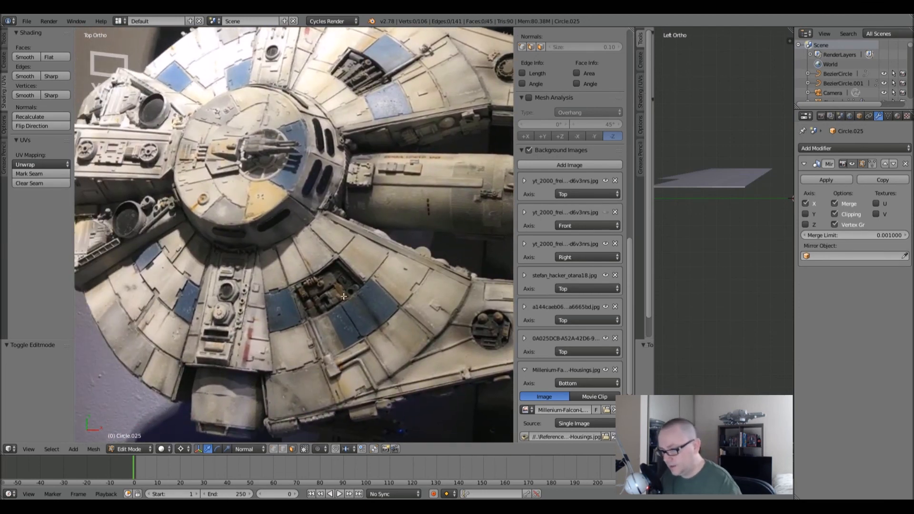
pyautogui.scroll(1, 409, 293)
pyautogui.scroll(1, 433, 291)
pyautogui.keyDown('shift'); pyautogui.scroll(-4, 432, 291); pyautogui.keyUp('shift')
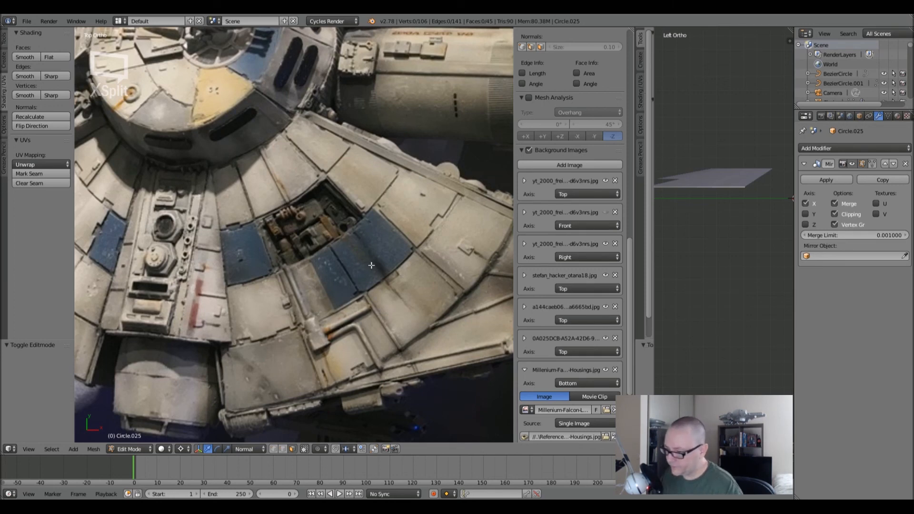
pyautogui.keyDown('shift'); pyautogui.moveTo(267, 312); pyautogui.dragTo(345, 273, button='middle'); pyautogui.keyUp('shift')
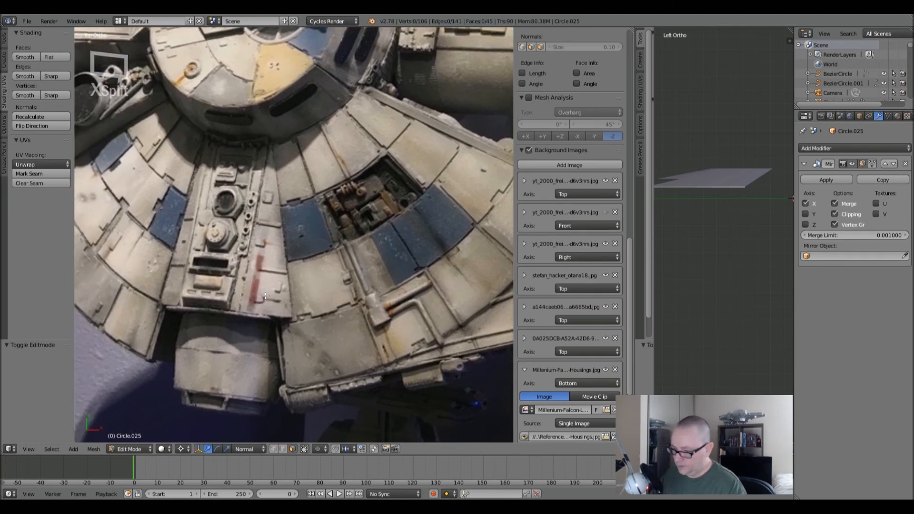
pyautogui.keyDown('ctrl'); pyautogui.scroll(5, 265, 296); pyautogui.keyUp('ctrl')
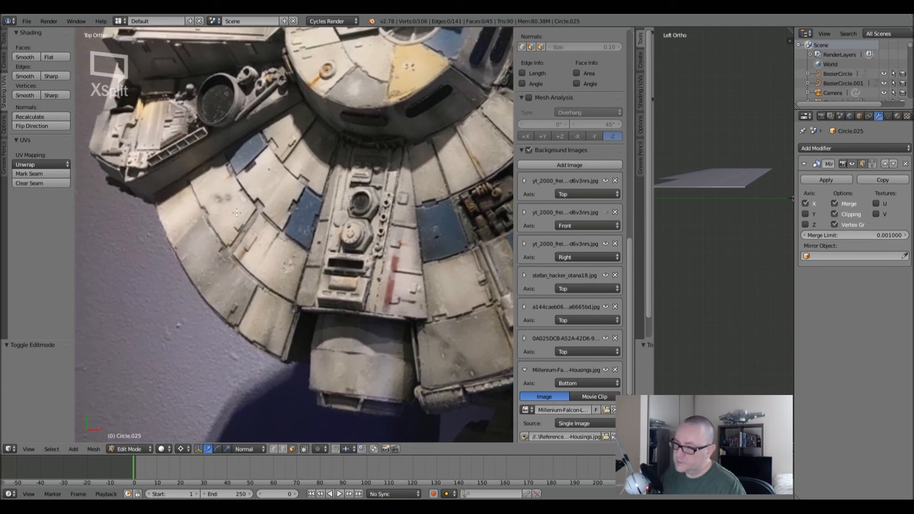
pyautogui.keyDown('shift'); pyautogui.moveTo(229, 192); pyautogui.dragTo(197, 278, button='middle'); pyautogui.keyUp('shift')
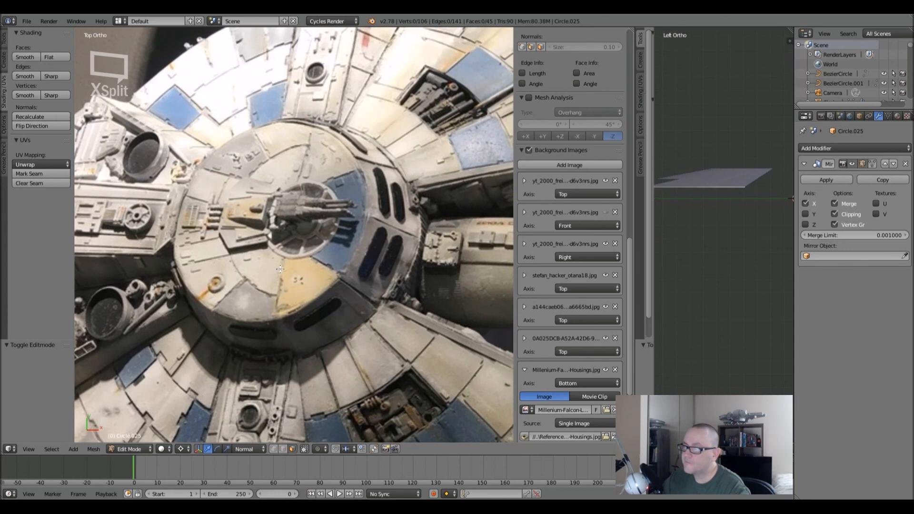
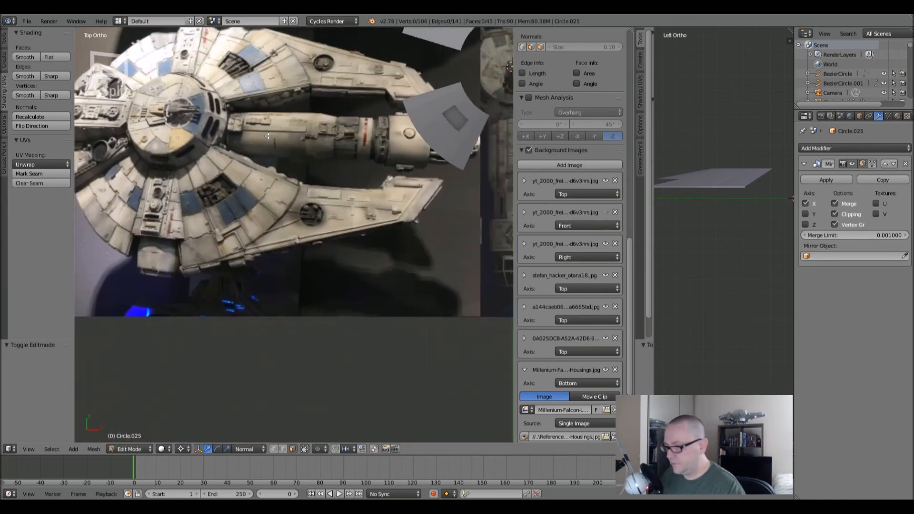
# - Select each of the two stacked upper hull panel layers and inspect its mesh in edit mode
pyautogui.keyDown('shift'); pyautogui.moveTo(346, 362); pyautogui.dragTo(340, 440, button='middle'); pyautogui.keyUp('shift')
pyautogui.scroll(3, 304, 191)
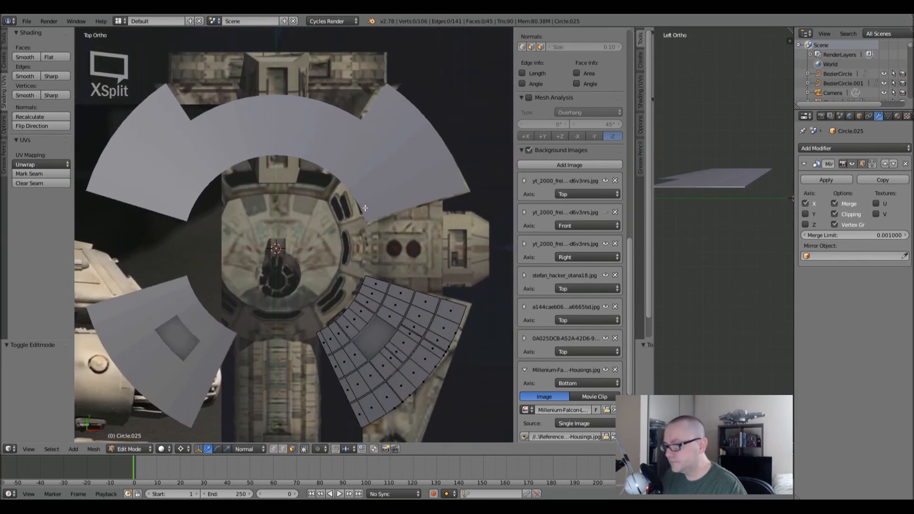
pyautogui.press('Tab')
pyautogui.rightClick(376, 142)
pyautogui.press('Tab')
pyautogui.press('Tab')
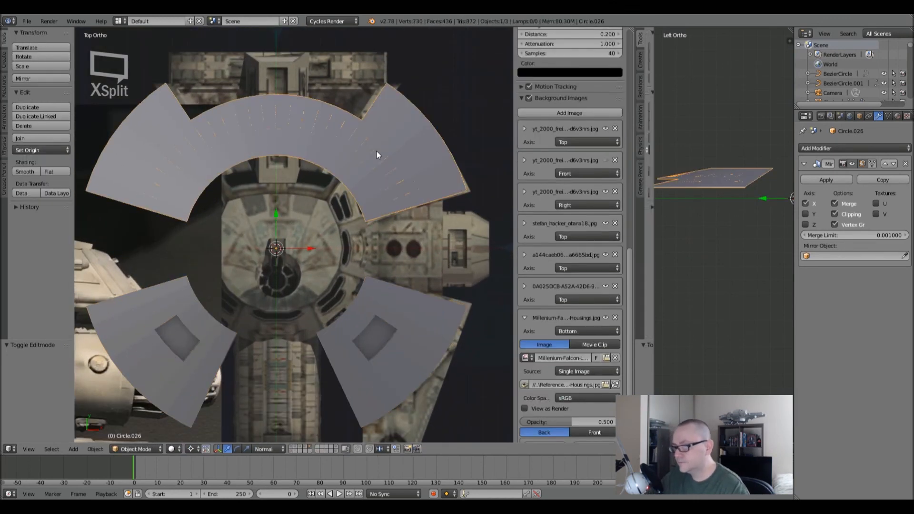
pyautogui.rightClick(376, 149)
pyautogui.press('Tab')
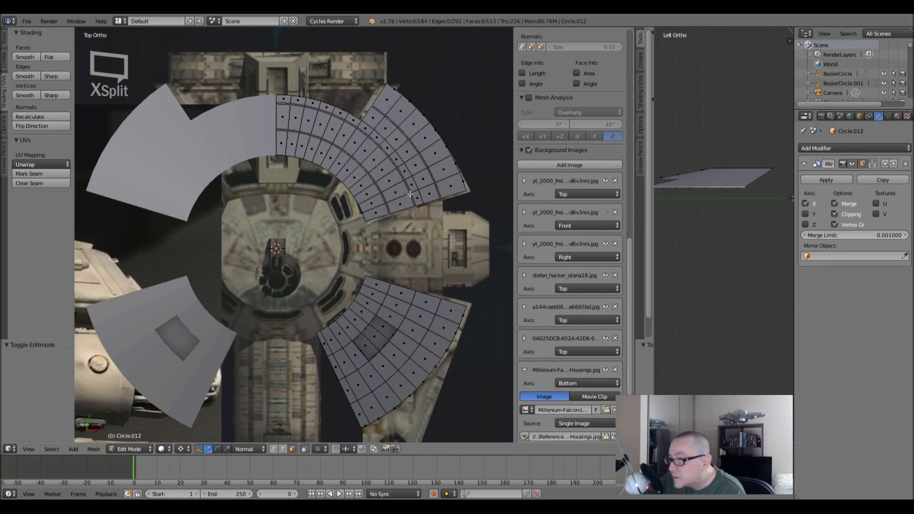
pyautogui.press('Tab')
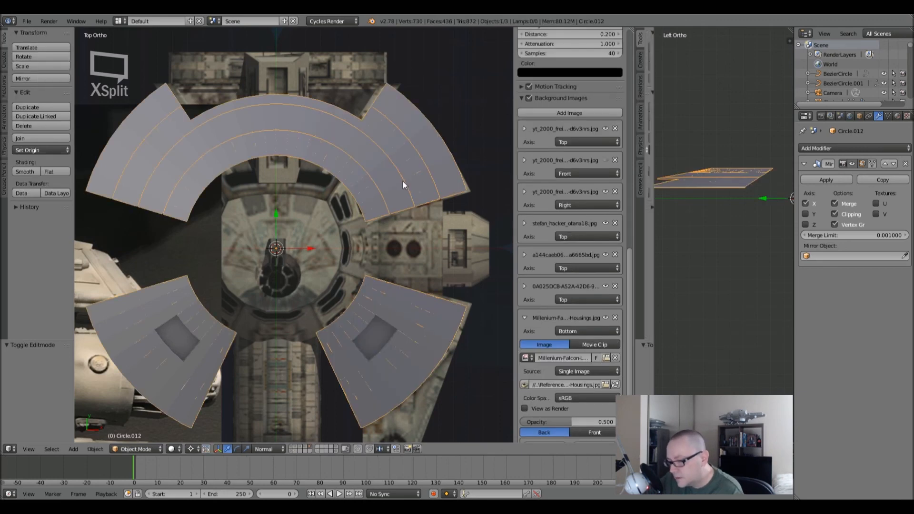
# - Temporarily shift each of the two stacked upper hull panel objects aside to check which geometry each one contains
pyautogui.hotkey('shift', 'd')
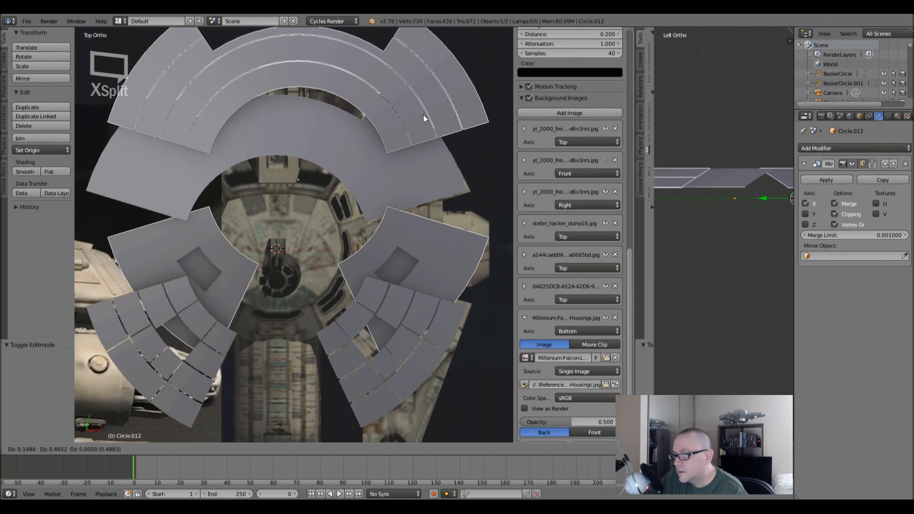
pyautogui.rightClick(378, 143)
pyautogui.hotkey('shift', 'd')
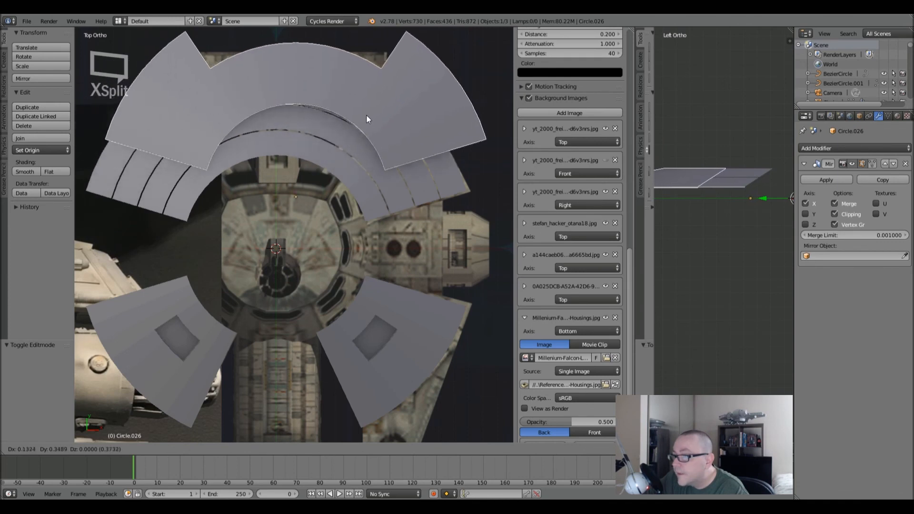
pyautogui.click(336, 152)
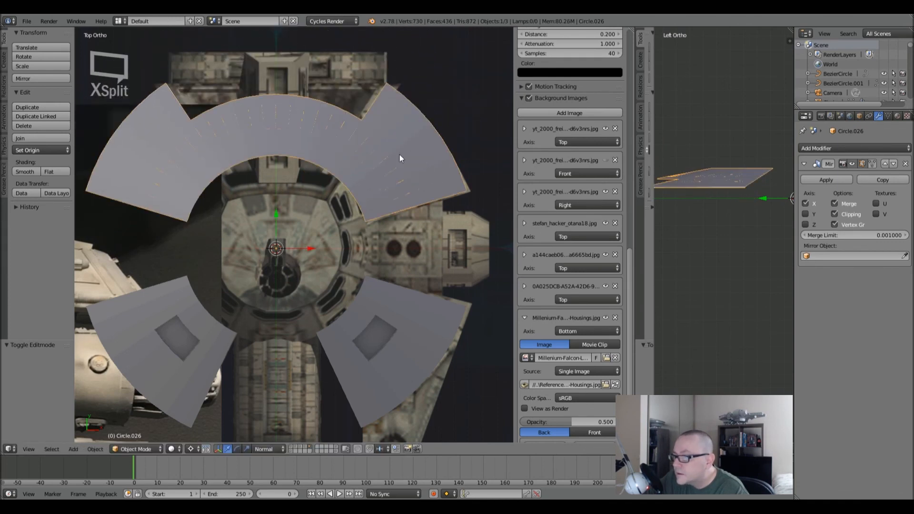
# - Display the hull panels in wireframe and move the lower panels with cut gaps to a separate layer
pyautogui.keyDown('shift'); pyautogui.moveTo(399, 155); pyautogui.dragTo(348, 213, button='middle'); pyautogui.keyUp('shift')
pyautogui.scroll(2, 348, 218)
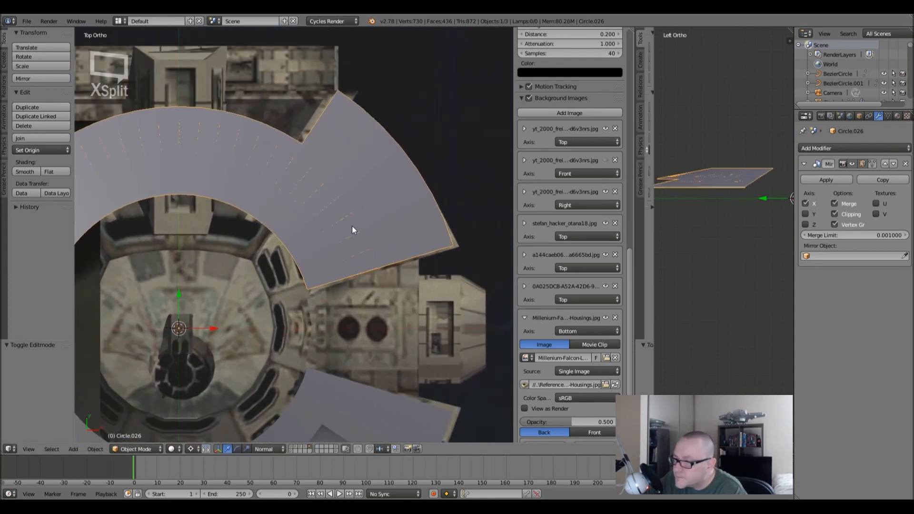
pyautogui.hotkey('alt', 'z')
pyautogui.scroll(-3, 354, 176)
pyautogui.rightClick(345, 249)
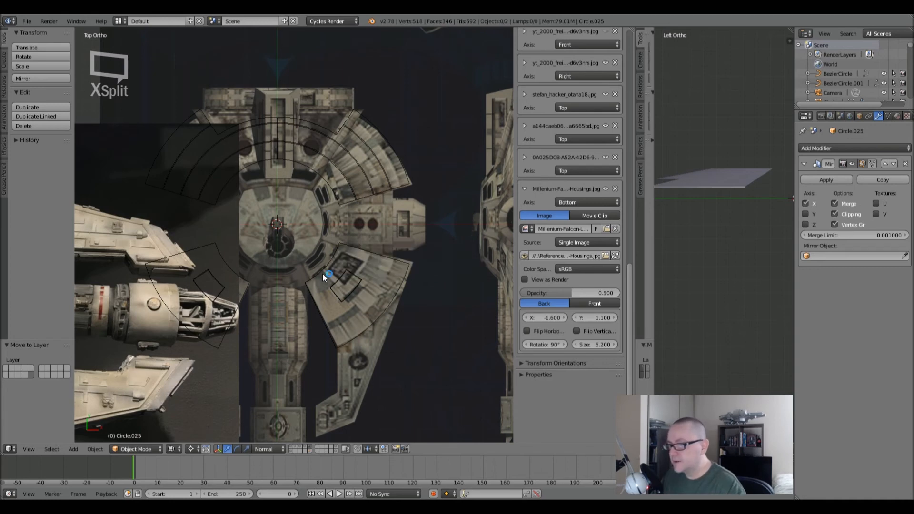
# - Duplicate the hull panel object with the gapped upper arc in place and delete the lower section's geometry from the copy
pyautogui.rightClick(322, 261)
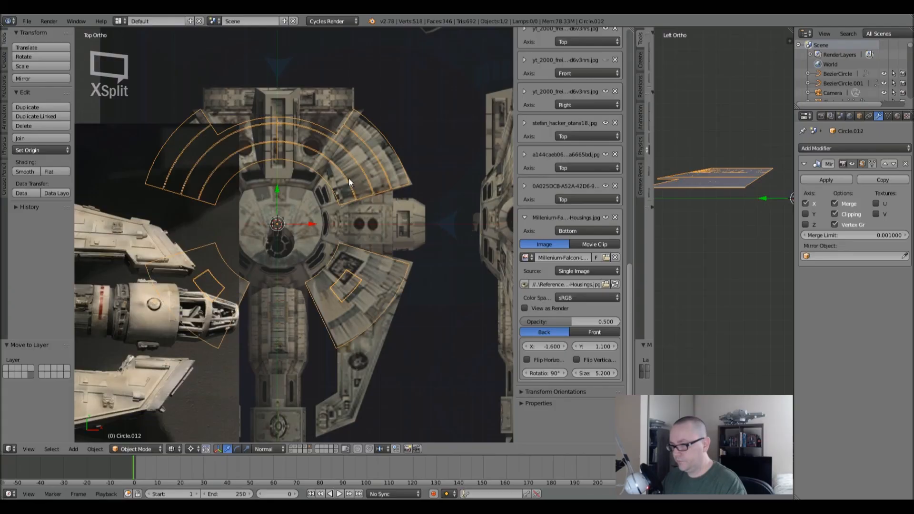
pyautogui.press('g')
pyautogui.rightClick(311, 181)
pyautogui.rightClick(311, 181)
pyautogui.press('Tab')
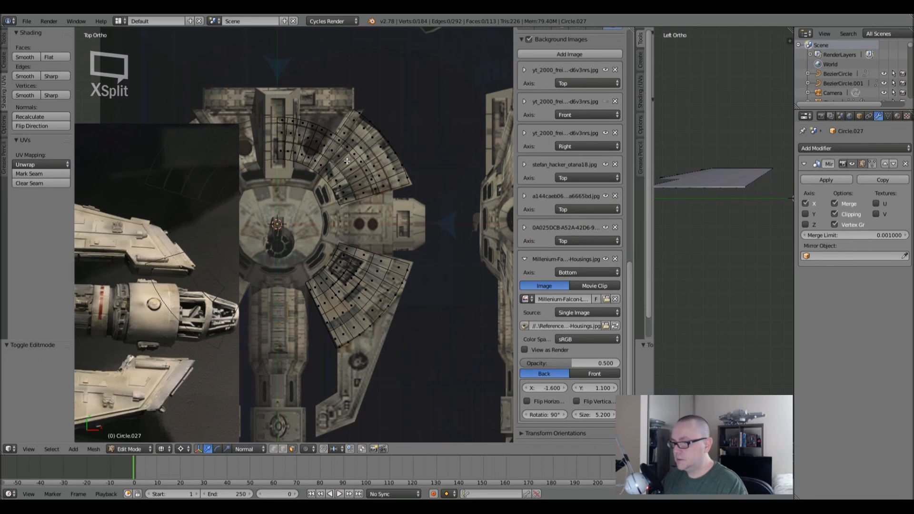
pyautogui.press('a')
pyautogui.press('a')
pyautogui.press('b')
pyautogui.moveTo(213, 210); pyautogui.dragTo(481, 408)
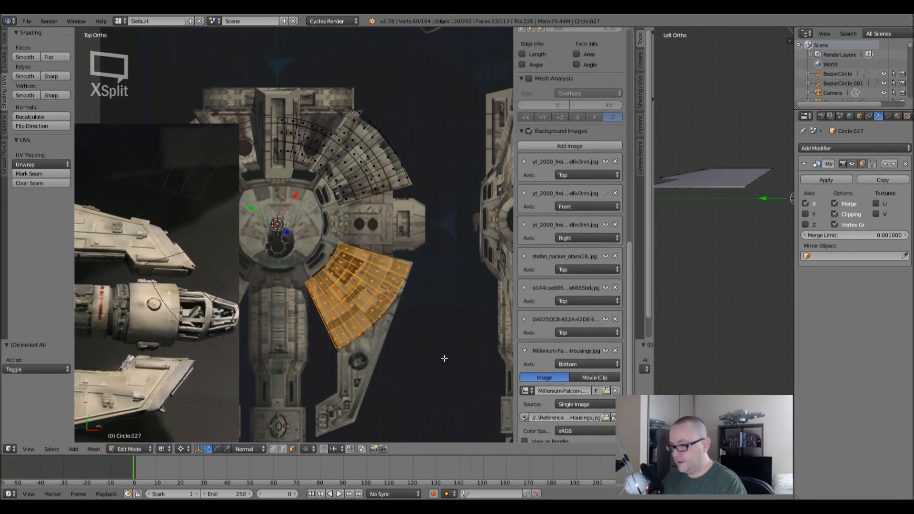
pyautogui.press('x')
pyautogui.click(397, 299)
pyautogui.press('Tab')
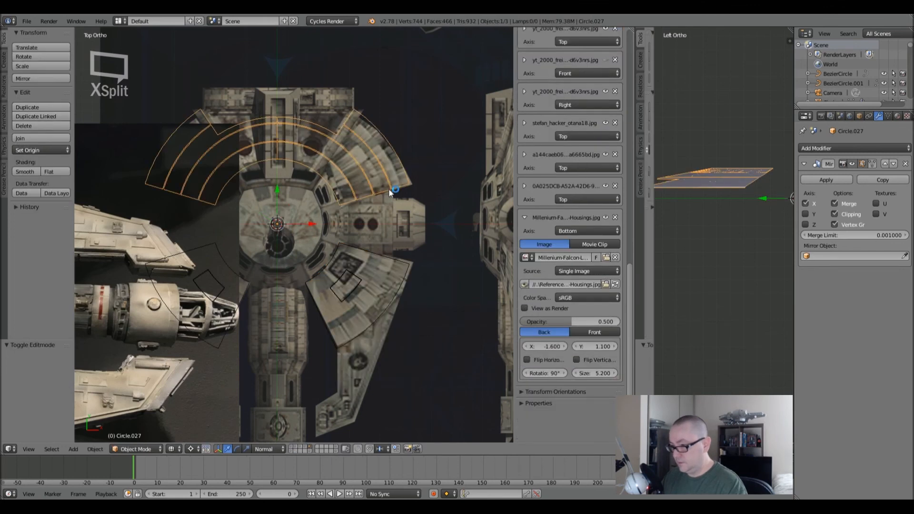
# - Try moving the trimmed copy aside, and undo back past its duplication and the lower panels' layer move
pyautogui.rightClick(381, 177)
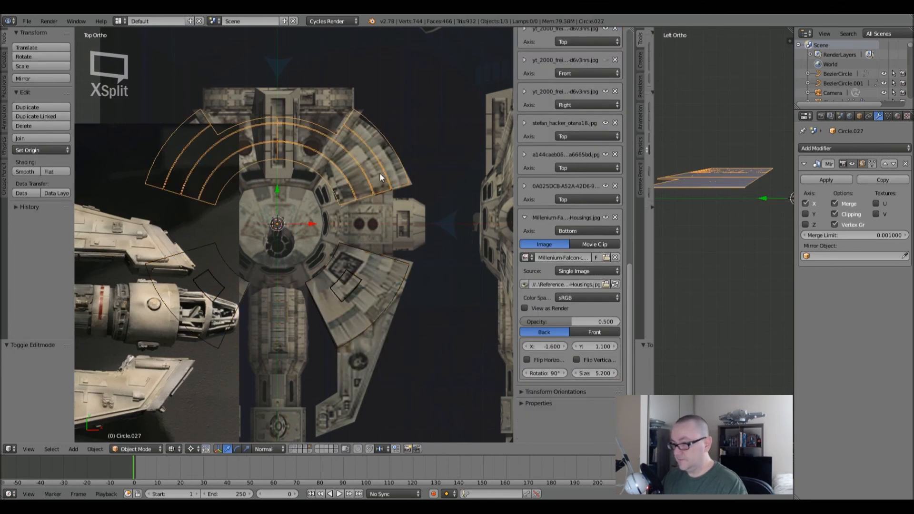
pyautogui.moveTo(379, 173); pyautogui.dragTo(350, 92, button='right')
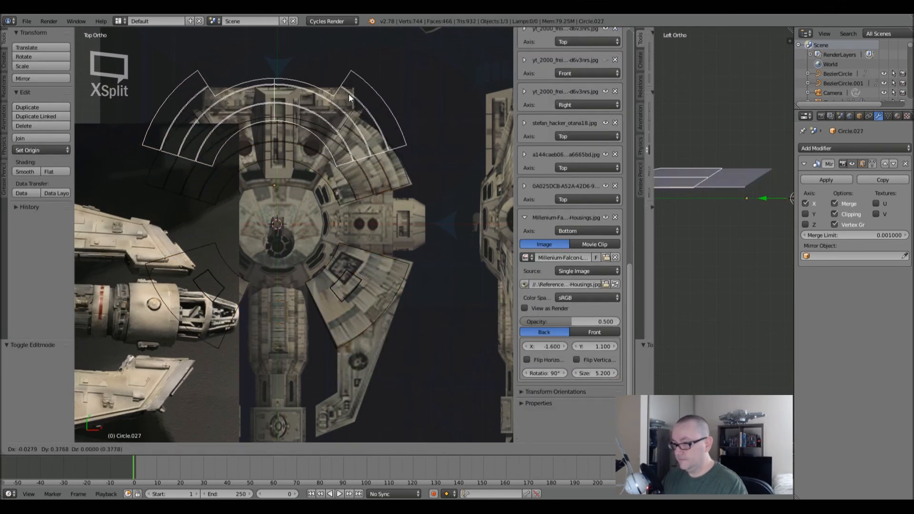
pyautogui.press('Escape')
pyautogui.hotkey('ctrl', 'z')
pyautogui.hotkey('ctrl', 'z')
pyautogui.hotkey('ctrl', 'z')
pyautogui.hotkey('ctrl', 'z')
pyautogui.hotkey('ctrl', 'z')
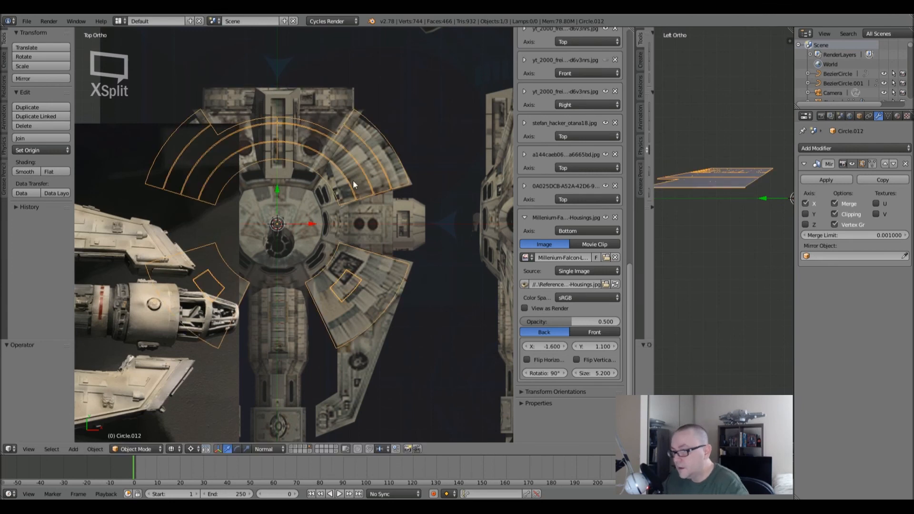
pyautogui.hotkey('ctrl', 'z')
pyautogui.hotkey('ctrl', 'z')
pyautogui.hotkey('ctrl', 'z')
pyautogui.hotkey('ctrl', 'z')
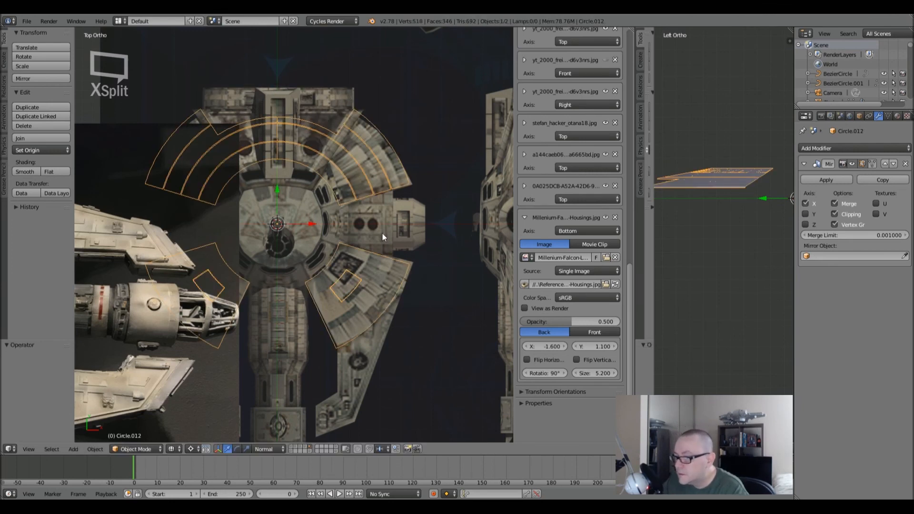
pyautogui.hotkey('ctrl', 'shift', 'z')
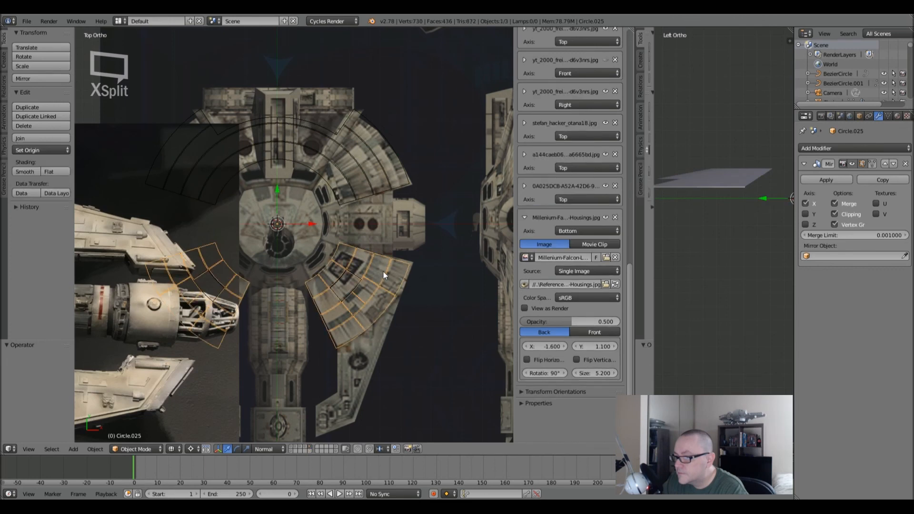
# - Move the gapped lower hull panels to a separate layer and check which of the remaining panel sections belong together
pyautogui.press('m')
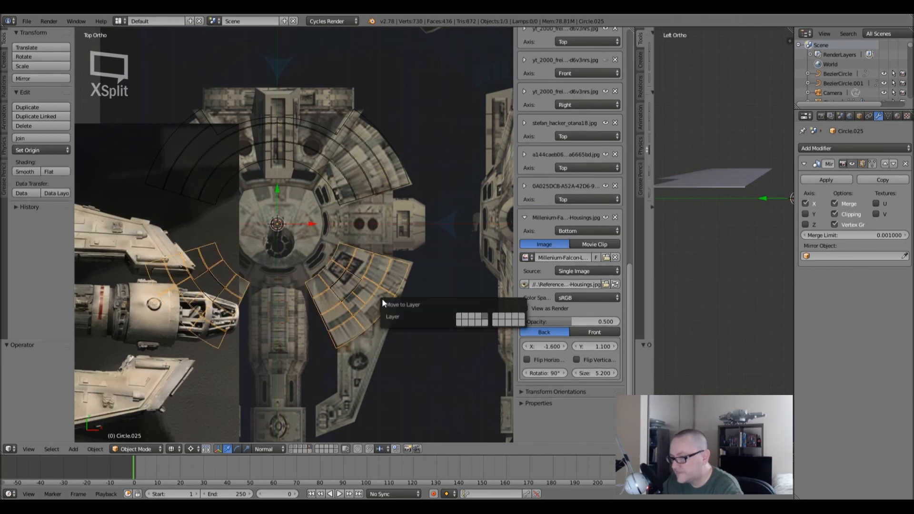
pyautogui.click(482, 322)
pyautogui.rightClick(323, 256)
pyautogui.press('g')
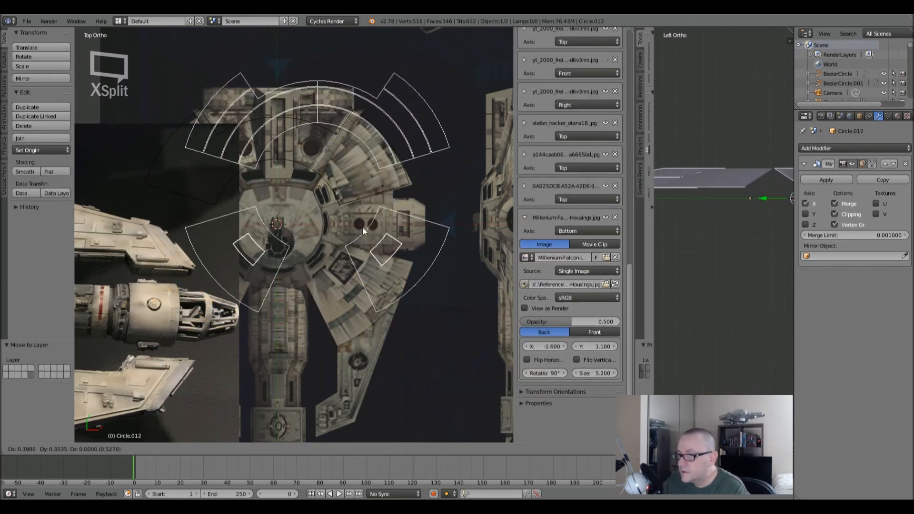
pyautogui.rightClick(319, 356)
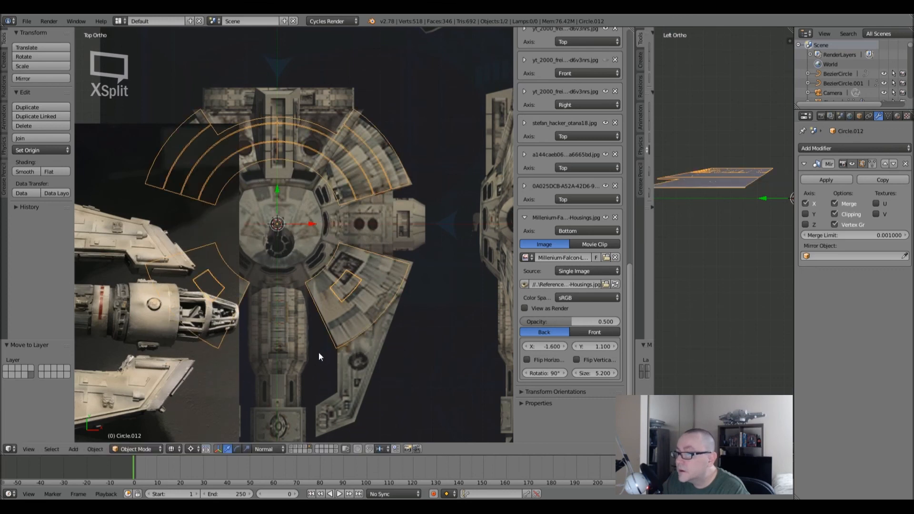
pyautogui.rightClick(324, 125)
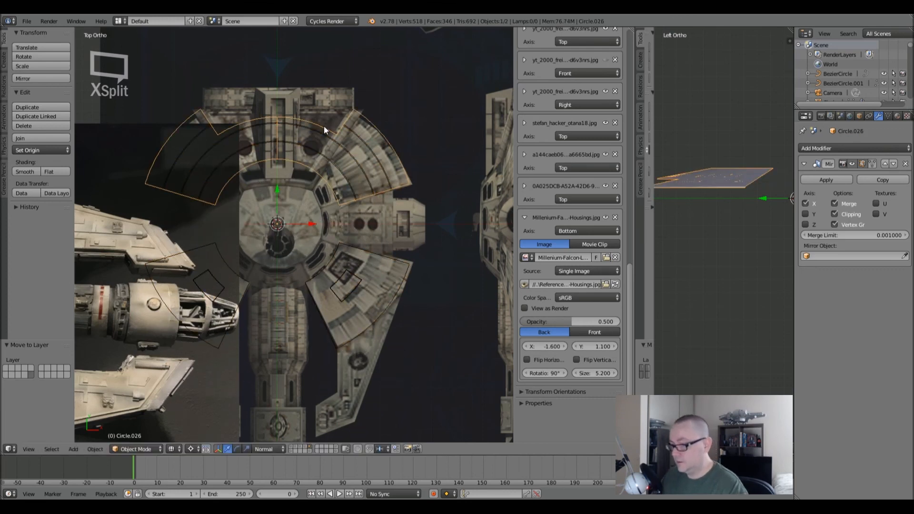
pyautogui.rightClick(350, 247)
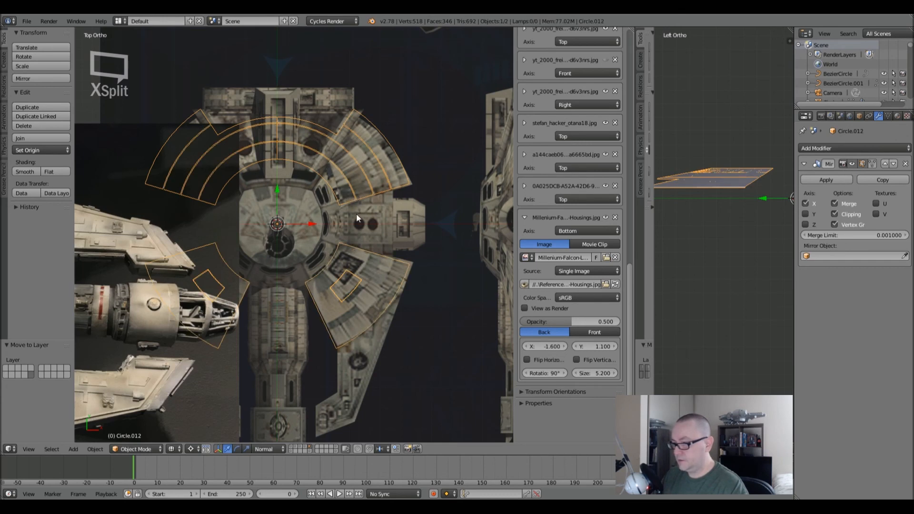
# - Separate the solid lower panel geometry from the gapped upper arc into its own object
pyautogui.press('Tab')
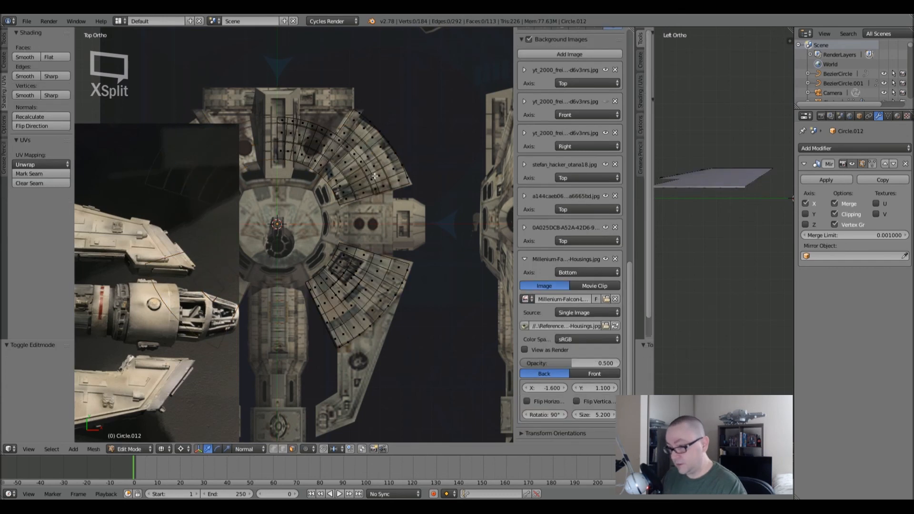
pyautogui.press('a')
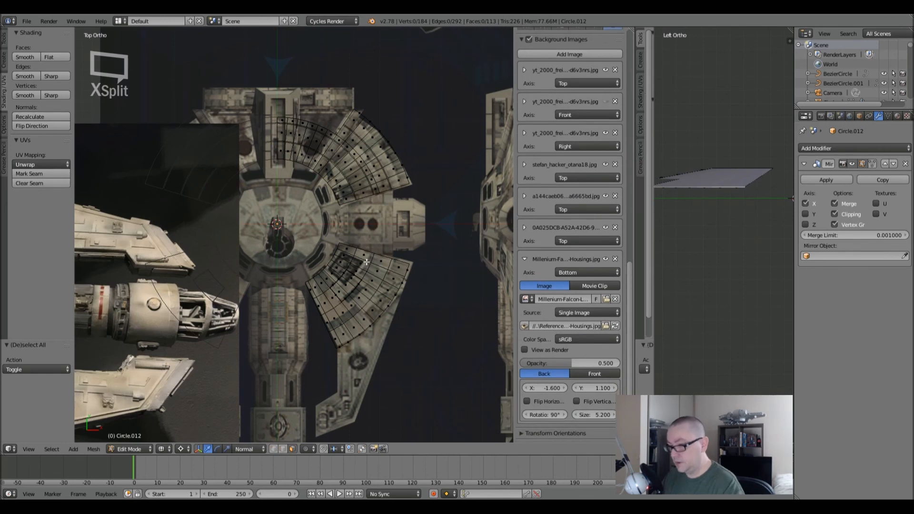
pyautogui.press('b')
pyautogui.moveTo(261, 216); pyautogui.dragTo(468, 387)
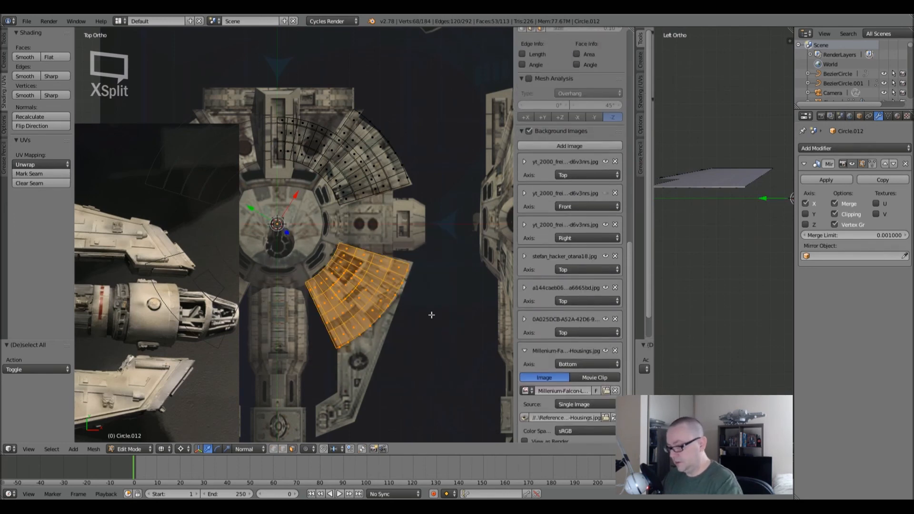
pyautogui.press('p')
pyautogui.click(409, 267)
pyautogui.press('Tab')
# - Join the solid upper hull panel with the separated solid lower panel, and check the gapped upper panel's remaining mesh
pyautogui.moveTo(374, 260); pyautogui.dragTo(391, 276, button='right')
pyautogui.rightClick(365, 179)
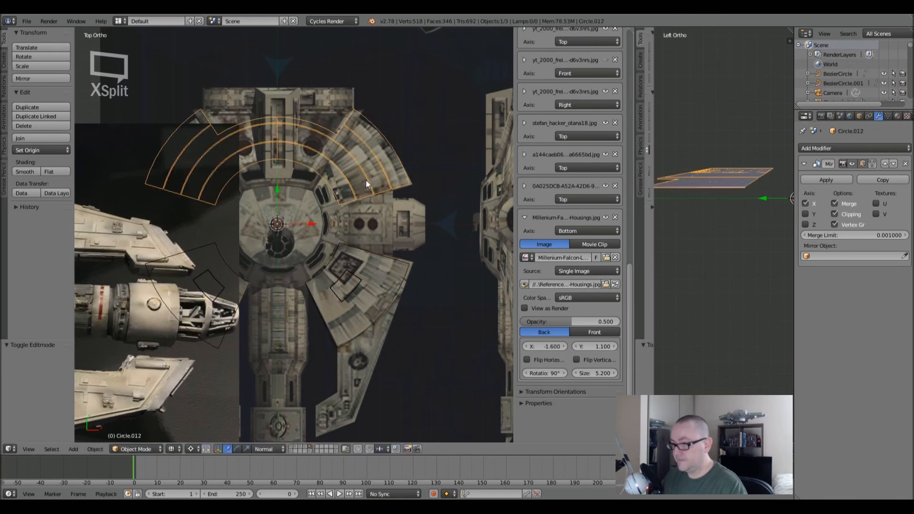
pyautogui.rightClick(376, 194)
pyautogui.keyDown('shift'); pyautogui.rightClick(374, 250); pyautogui.keyUp('shift')
pyautogui.hotkey('ctrl', 'j')
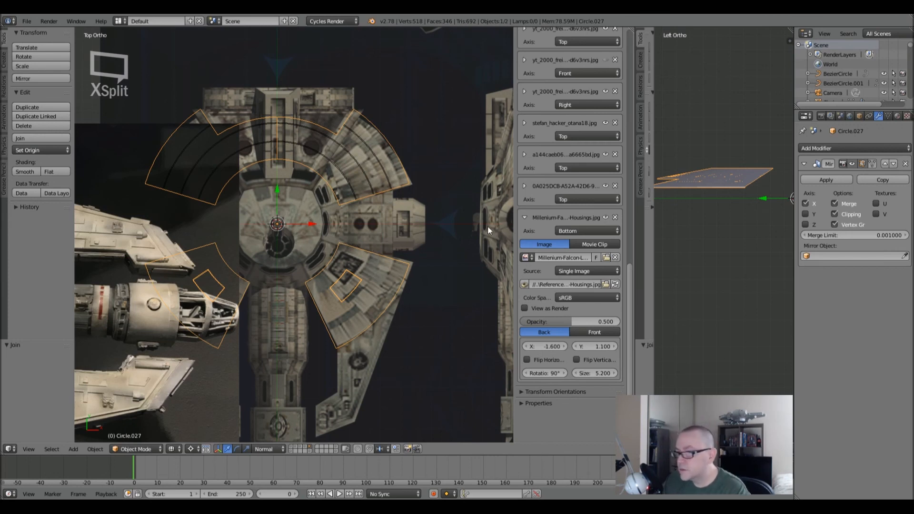
pyautogui.rightClick(349, 177)
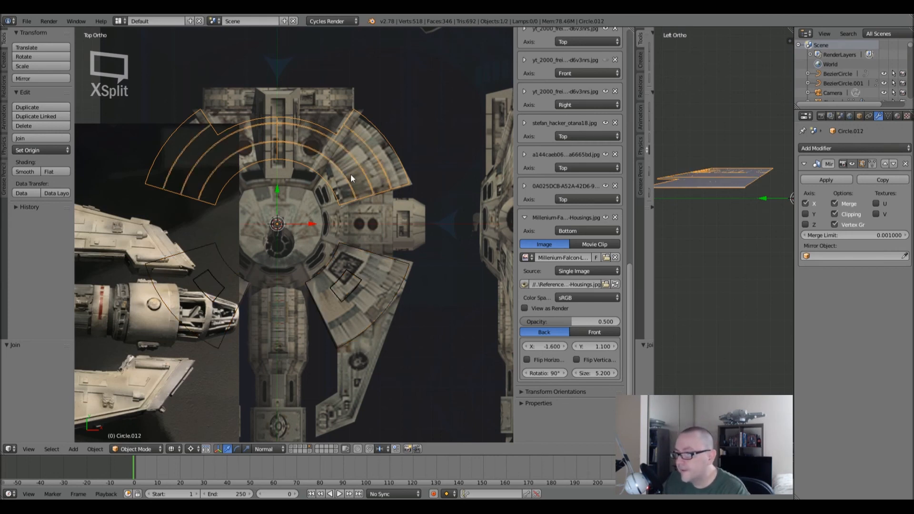
pyautogui.press('Tab')
pyautogui.press('Tab')
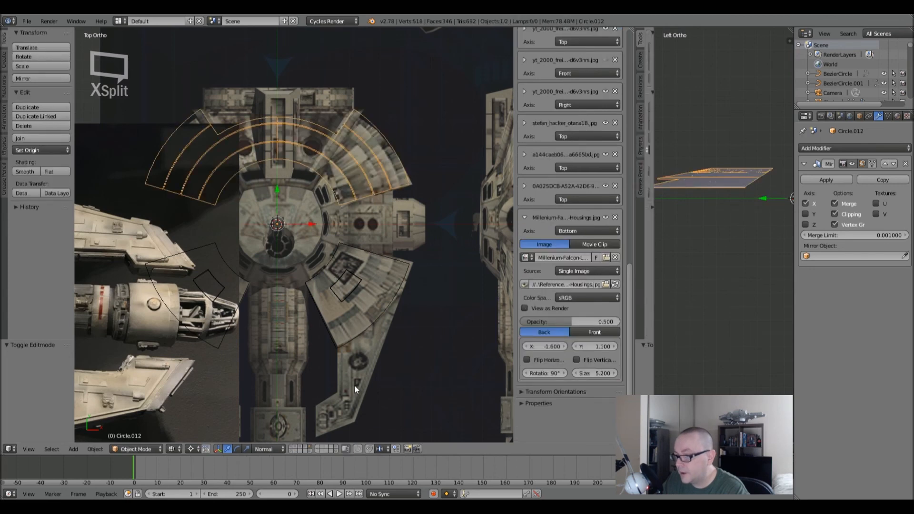
# - Move the gapped lower hull panels from their separate layer back to layer 5 and show that layer
pyautogui.click(312, 447)
pyautogui.press('a')
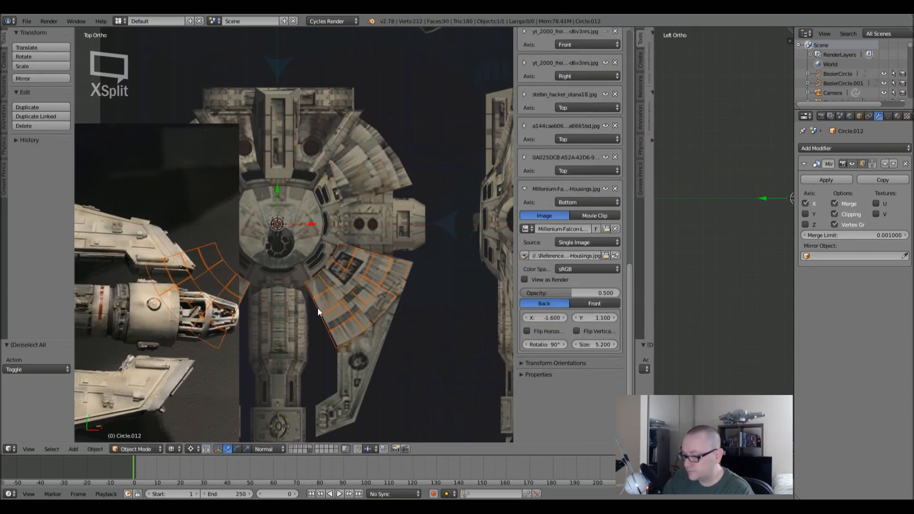
pyautogui.press('m')
pyautogui.press('5')
pyautogui.press('Return')
pyautogui.press('5')
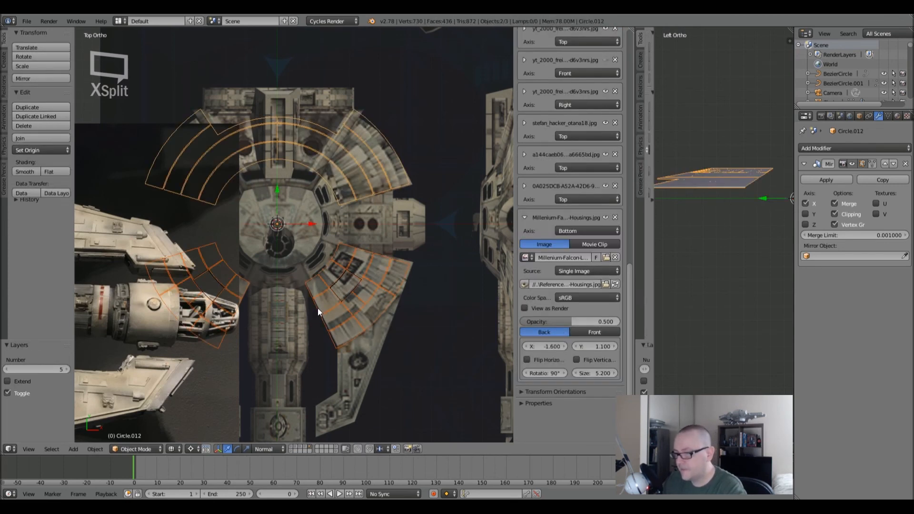
# - Open the gapped upper hull panel's mesh for editing and select all of its geometry
pyautogui.rightClick(339, 198)
pyautogui.press('Tab')
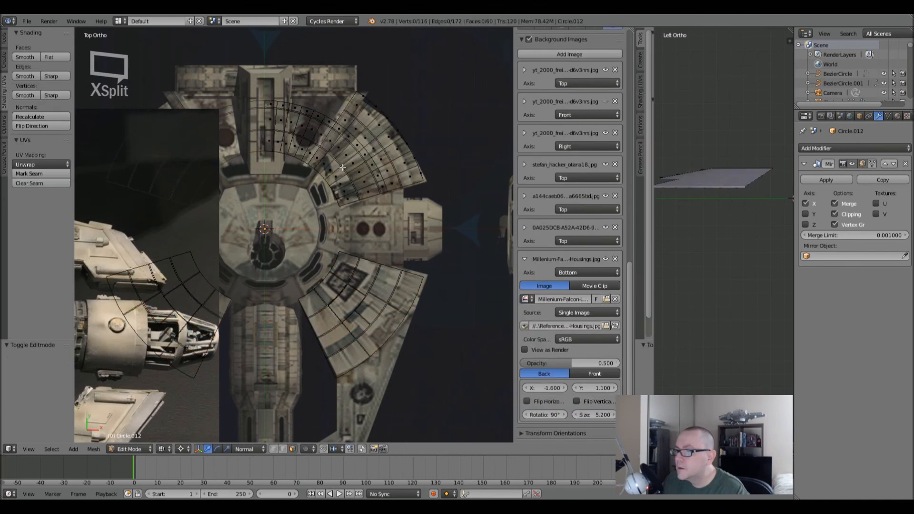
pyautogui.scroll(3, 381, 159)
pyautogui.press('a')
pyautogui.scroll(4, 385, 158)
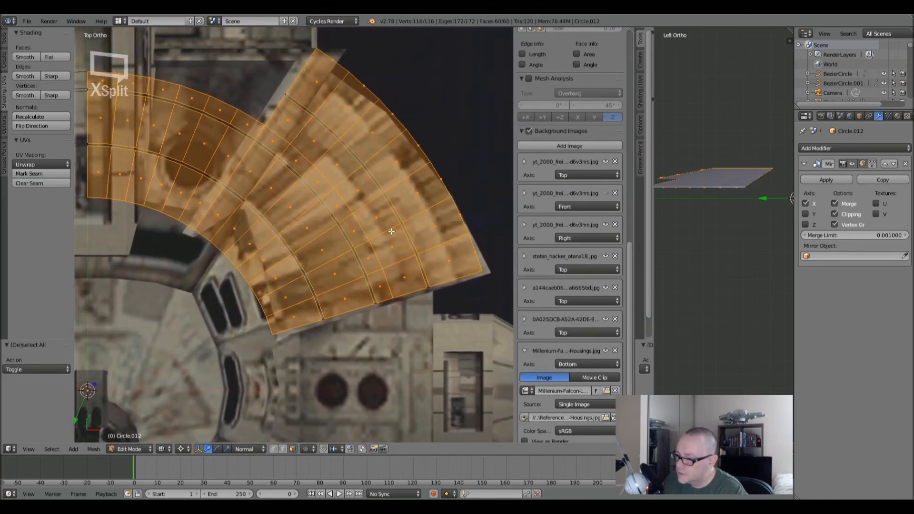
# - Examine the photo reference of the finished ship for the upper hull plating divisions around the central turret, and compare with the panel mesh
pyautogui.scroll(-7, 243, 376)
pyautogui.keyDown('shift'); pyautogui.moveTo(243, 376); pyautogui.dragTo(411, 205, button='middle'); pyautogui.keyUp('shift')
pyautogui.keyDown('shift'); pyautogui.moveTo(154, 321); pyautogui.dragTo(414, 310, button='middle'); pyautogui.keyUp('shift')
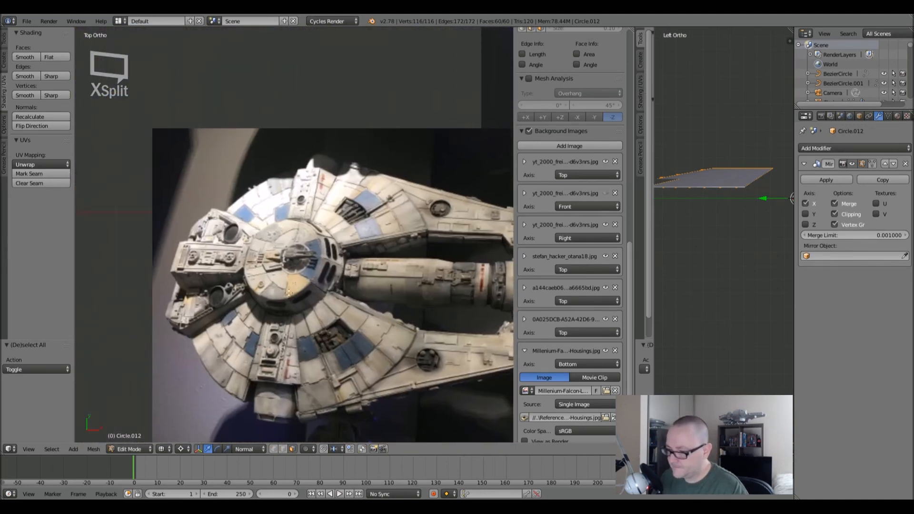
pyautogui.scroll(4, 241, 399)
pyautogui.keyDown('shift'); pyautogui.moveTo(260, 211); pyautogui.dragTo(223, 359, button='middle'); pyautogui.keyUp('shift')
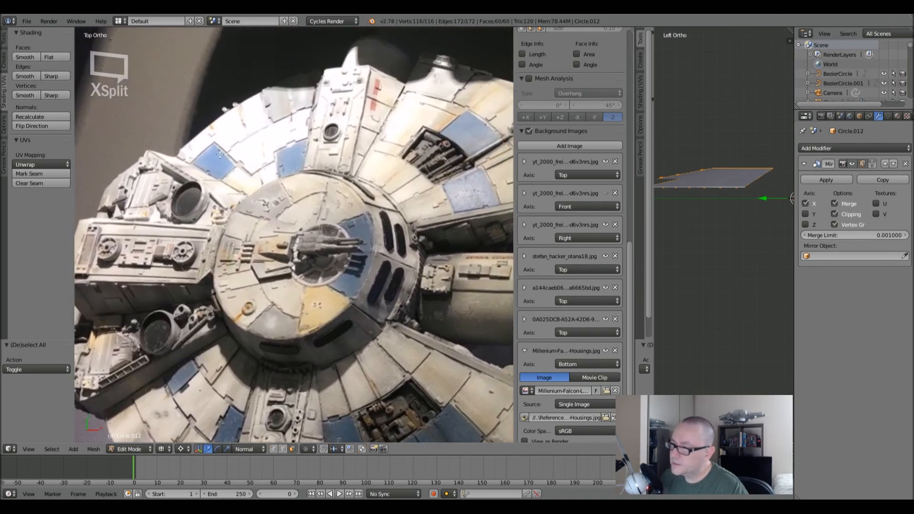
pyautogui.keyDown('shift'); pyautogui.moveTo(241, 309); pyautogui.dragTo(251, 192, button='middle'); pyautogui.keyUp('shift')
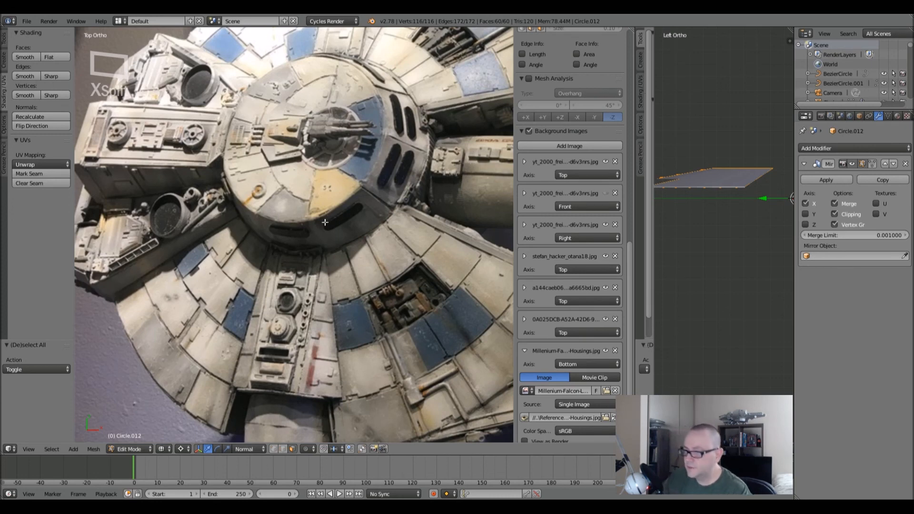
pyautogui.scroll(-5, 340, 213)
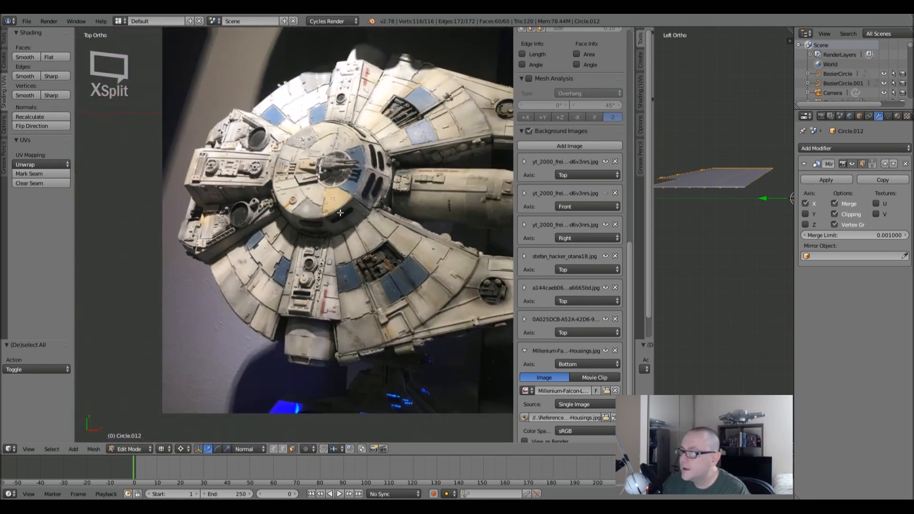
pyautogui.keyDown('shift'); pyautogui.moveTo(396, 214); pyautogui.dragTo(258, 207, button='middle'); pyautogui.keyUp('shift')
pyautogui.keyDown('shift'); pyautogui.moveTo(415, 204); pyautogui.dragTo(362, 317, button='middle'); pyautogui.keyUp('shift')
pyautogui.scroll(5, 374, 148)
pyautogui.scroll(1, 373, 148)
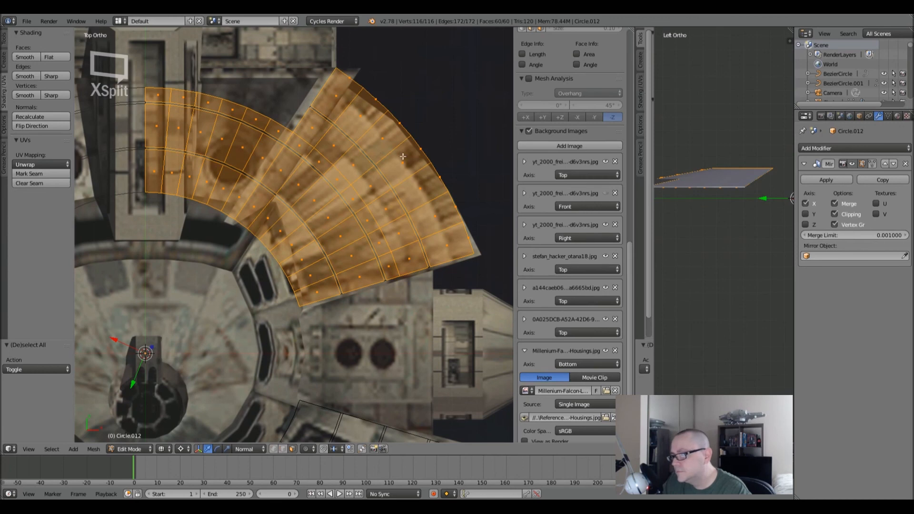
# - Deselect all of the upper panel's geometry and display the mesh with solid shading
pyautogui.press('a')
pyautogui.scroll(1, 404, 167)
pyautogui.press('z')
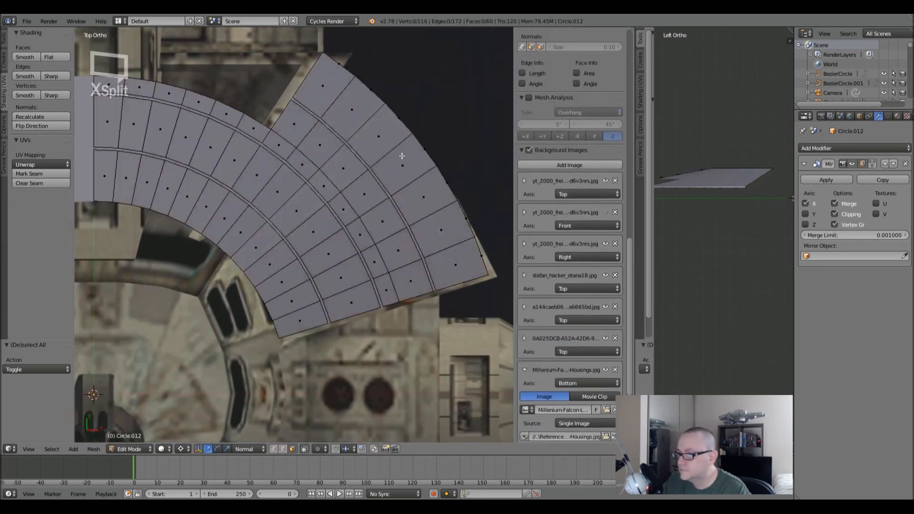
pyautogui.keyDown('shift'); pyautogui.moveTo(418, 198); pyautogui.dragTo(394, 196, button='middle'); pyautogui.keyUp('shift')
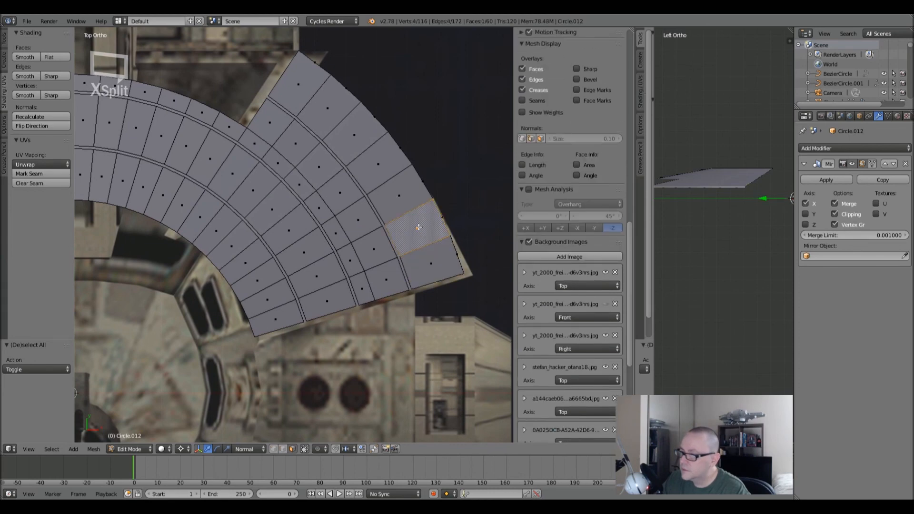
# - Examine the plates along the panel's outer ring one by one to choose positions for the radial gaps
pyautogui.click(402, 196)
pyautogui.rightClick(308, 86)
pyautogui.rightClick(328, 109)
pyautogui.rightClick(346, 140)
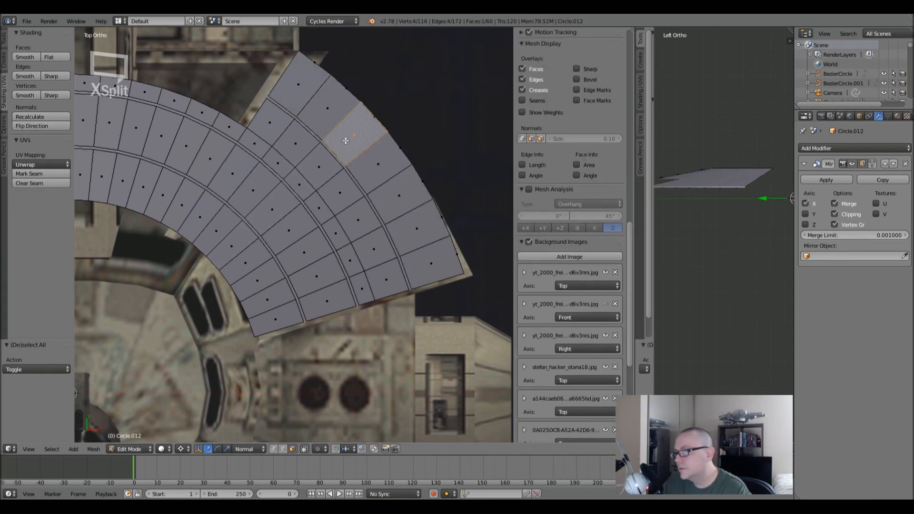
pyautogui.rightClick(304, 85)
pyautogui.rightClick(326, 107)
pyautogui.rightClick(399, 196)
pyautogui.rightClick(417, 228)
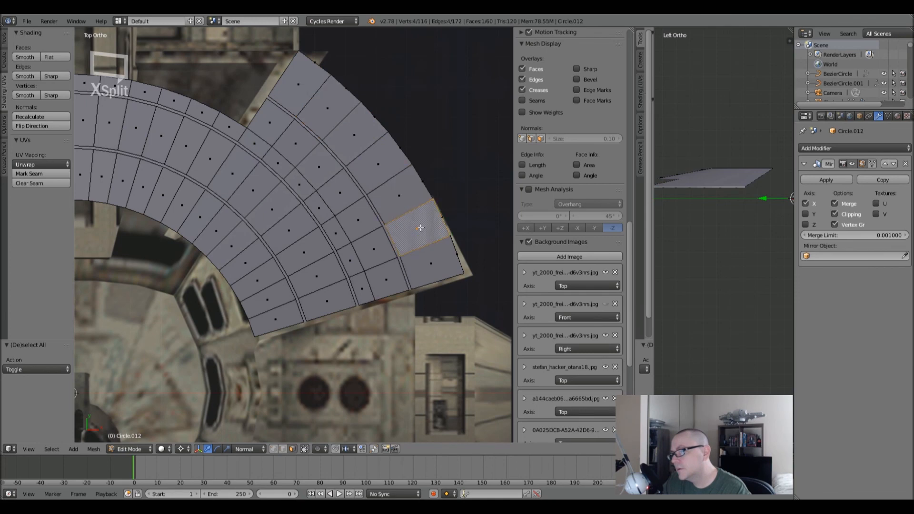
pyautogui.rightClick(428, 261)
pyautogui.scroll(1, 390, 191)
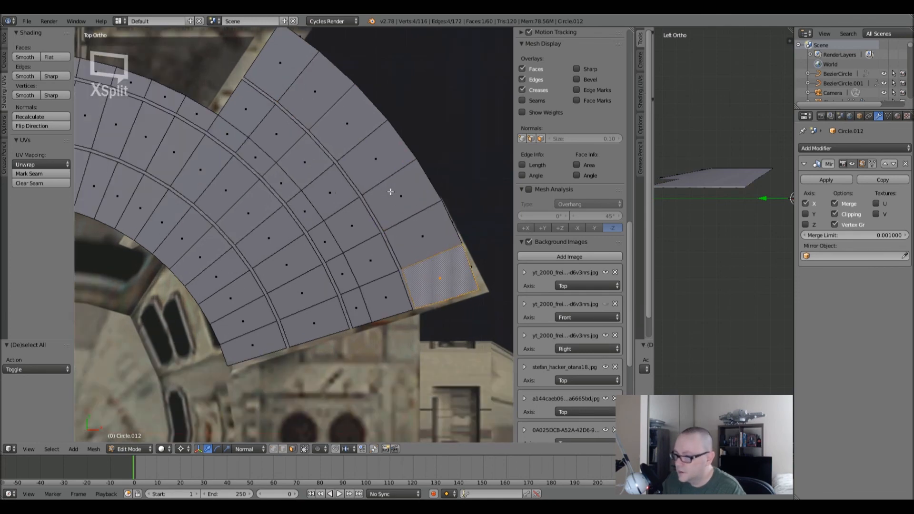
# - Add two radial loop cuts in the panel's outer ring, sliding each close to an existing plate edge to outline narrow strips
pyautogui.hotkey('ctrl', 'r')
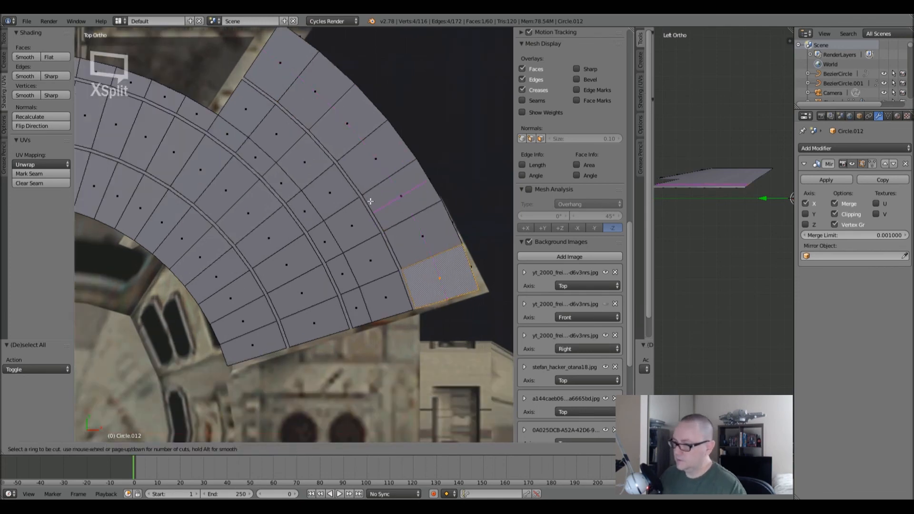
pyautogui.click(370, 196)
pyautogui.click(370, 179)
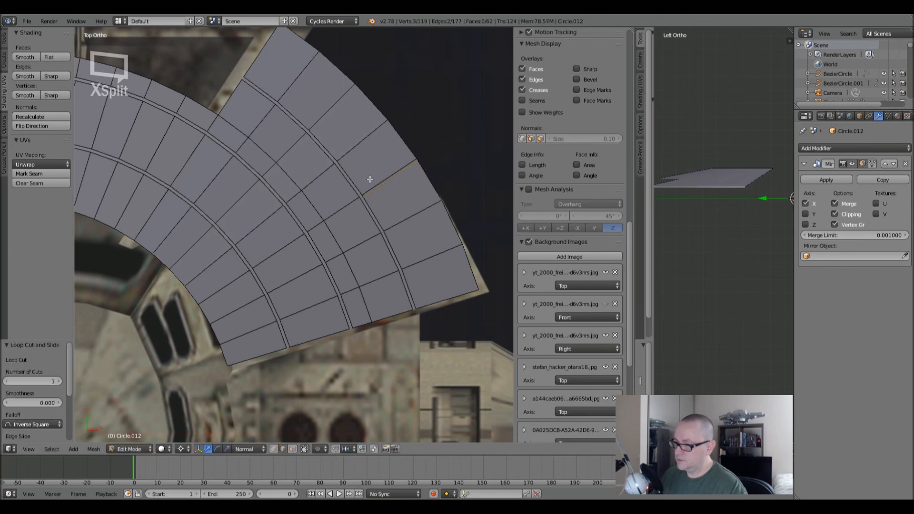
pyautogui.keyDown('shift'); pyautogui.moveTo(353, 149); pyautogui.dragTo(396, 181, button='middle'); pyautogui.keyUp('shift')
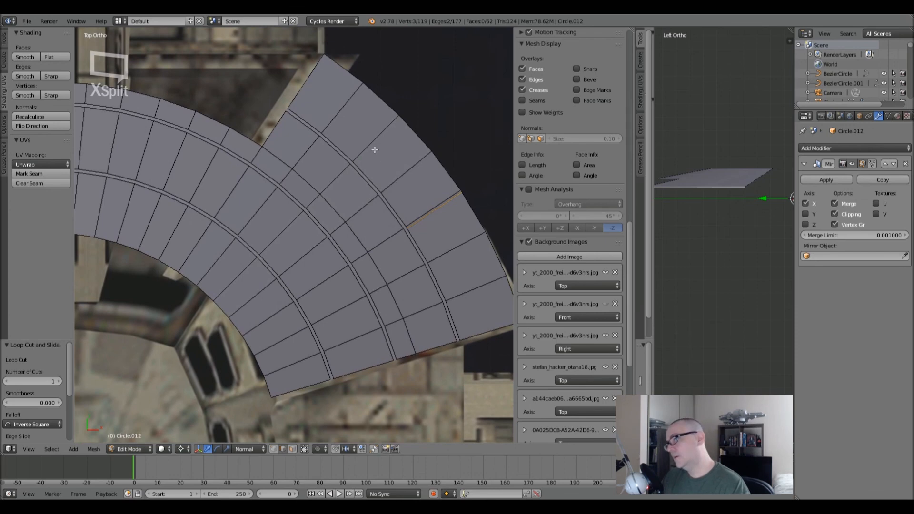
pyautogui.hotkey('ctrl', 'r')
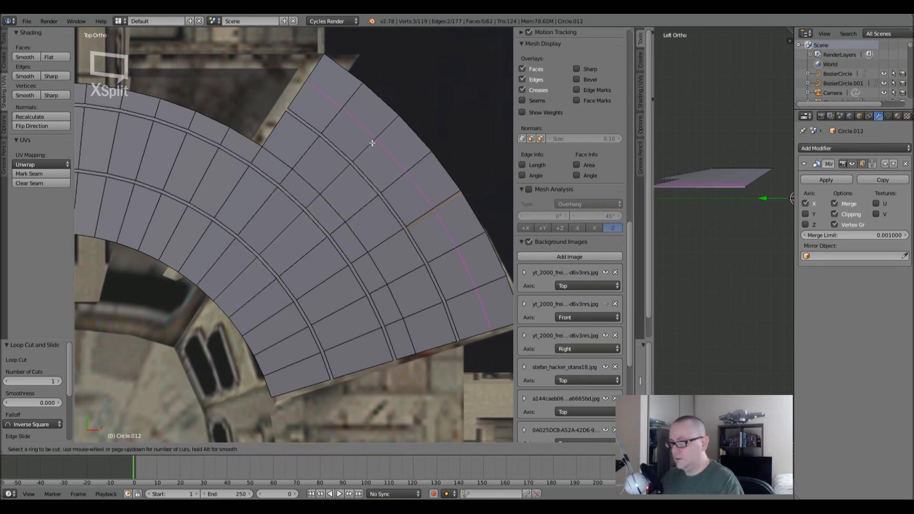
pyautogui.click(386, 98)
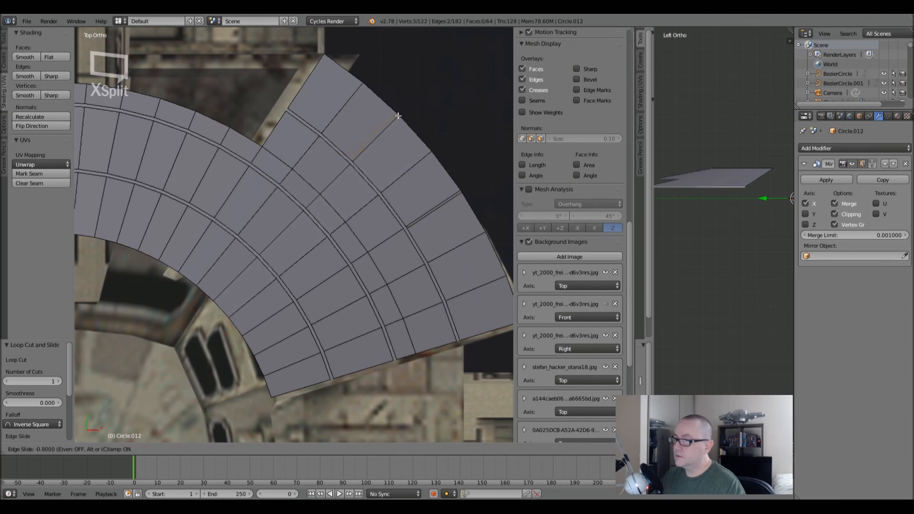
pyautogui.click(398, 114)
# - Delete the faces of the two narrow radial strips in the outer ring to open gaps between the plates
pyautogui.keyDown('shift'); pyautogui.moveTo(329, 359); pyautogui.dragTo(274, 358, button='middle'); pyautogui.keyUp('shift')
pyautogui.click(292, 449)
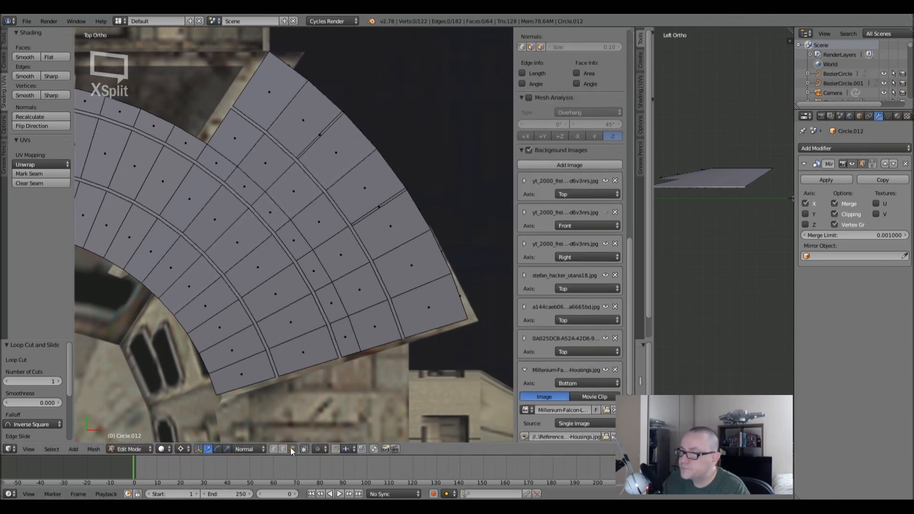
pyautogui.scroll(-2, 291, 283)
pyautogui.scroll(2, 291, 281)
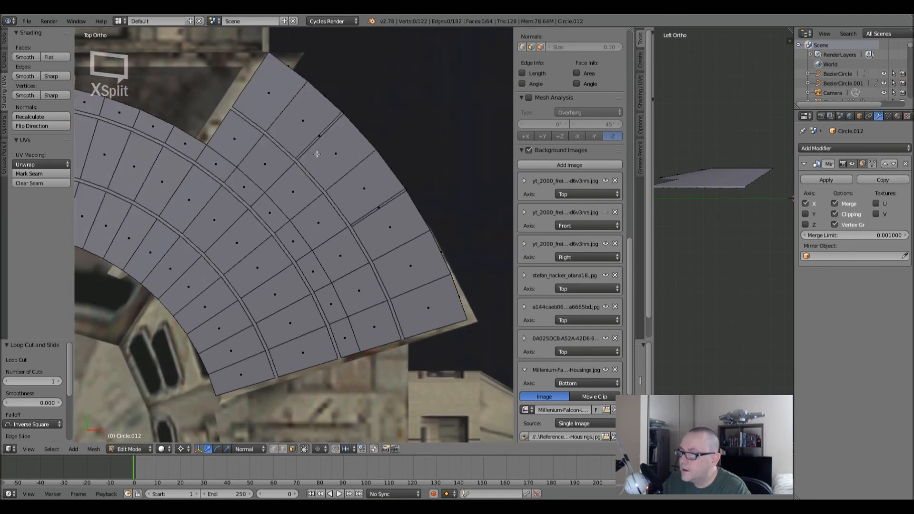
pyautogui.click(319, 136)
pyautogui.keyDown('shift'); pyautogui.click(382, 208); pyautogui.keyUp('shift')
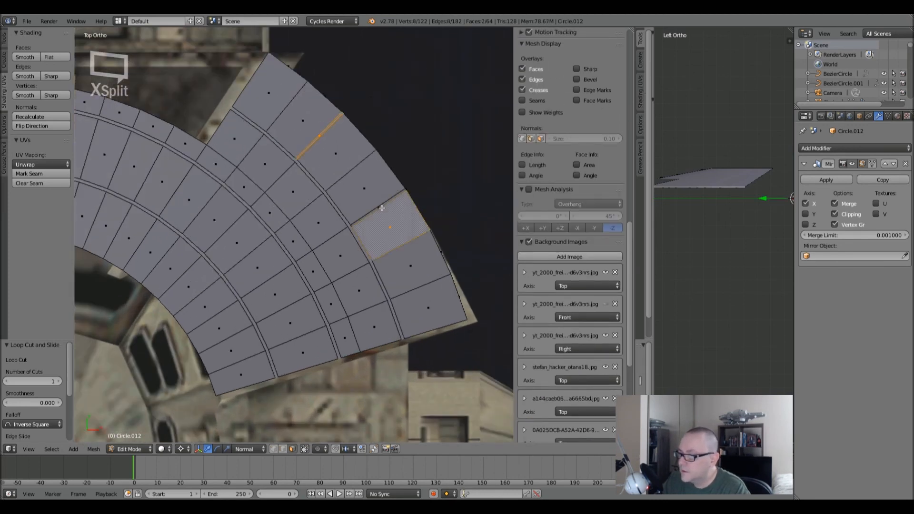
pyautogui.keyDown('shift'); pyautogui.click(379, 209); pyautogui.keyUp('shift')
pyautogui.keyDown('shift'); pyautogui.click(378, 208); pyautogui.keyUp('shift')
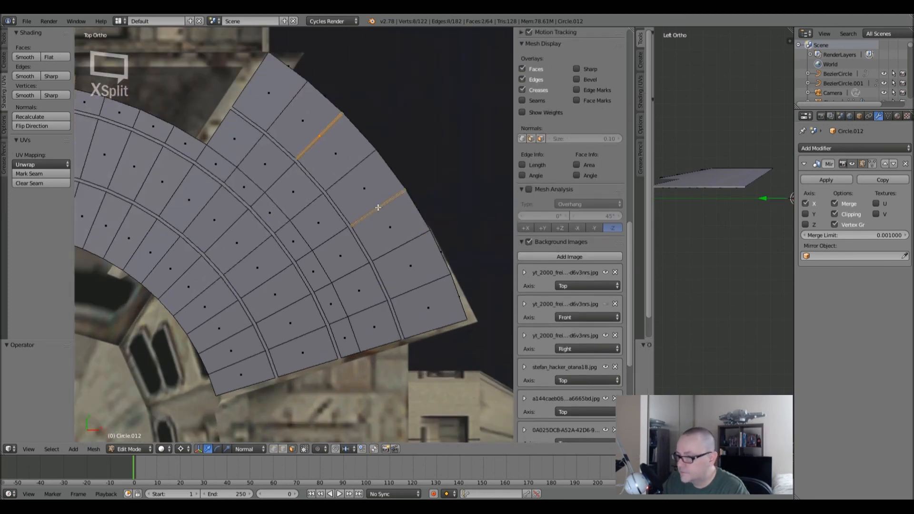
pyautogui.press('x')
pyautogui.click(378, 208)
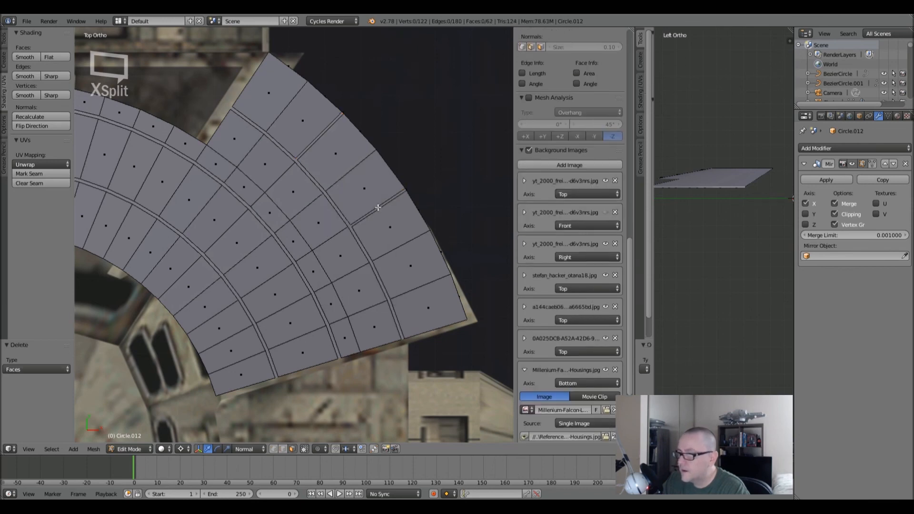
# - Show layers 1 and 2 to compare the gapped panel with the surrounding hull, and reopen its mesh for editing
pyautogui.keyDown('shift'); pyautogui.moveTo(355, 258); pyautogui.dragTo(396, 238, button='middle'); pyautogui.keyUp('shift')
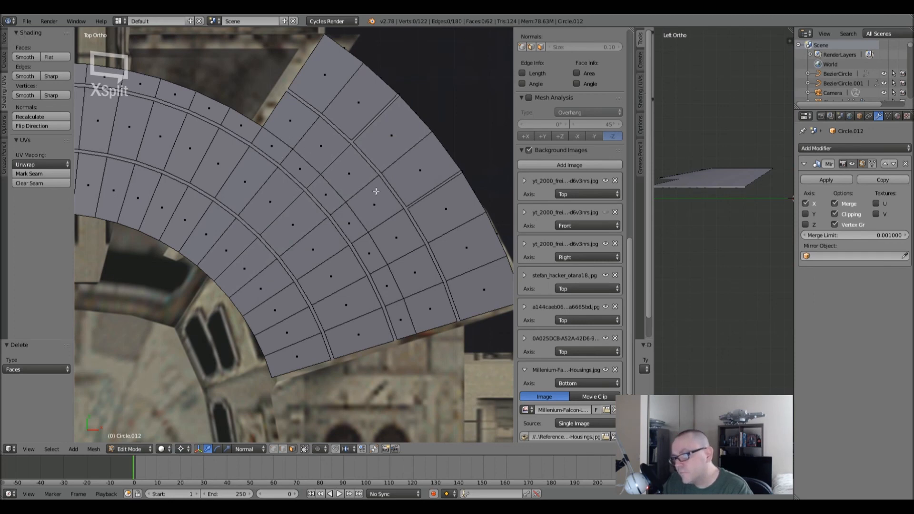
pyautogui.keyDown('shift'); pyautogui.moveTo(262, 157); pyautogui.dragTo(337, 190, button='middle'); pyautogui.keyUp('shift')
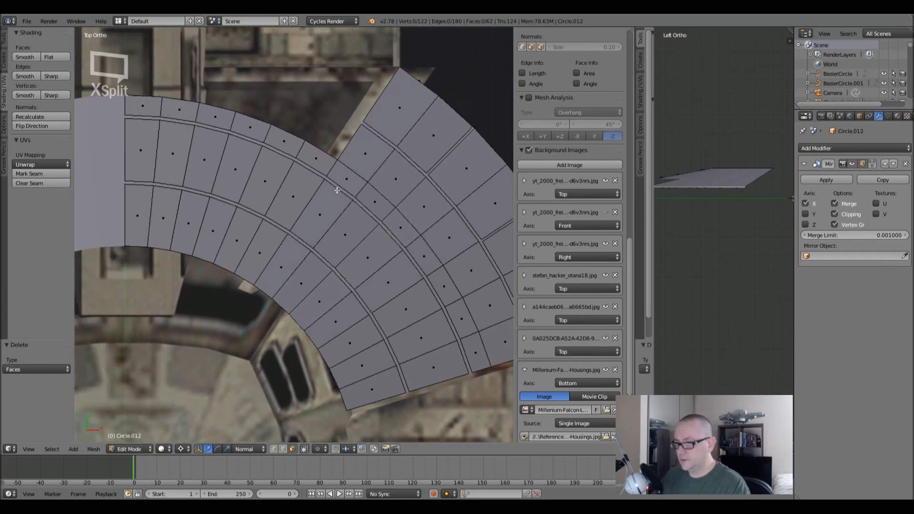
pyautogui.press('Tab')
pyautogui.scroll(3, 287, 214)
pyautogui.hotkey('shift', '2')
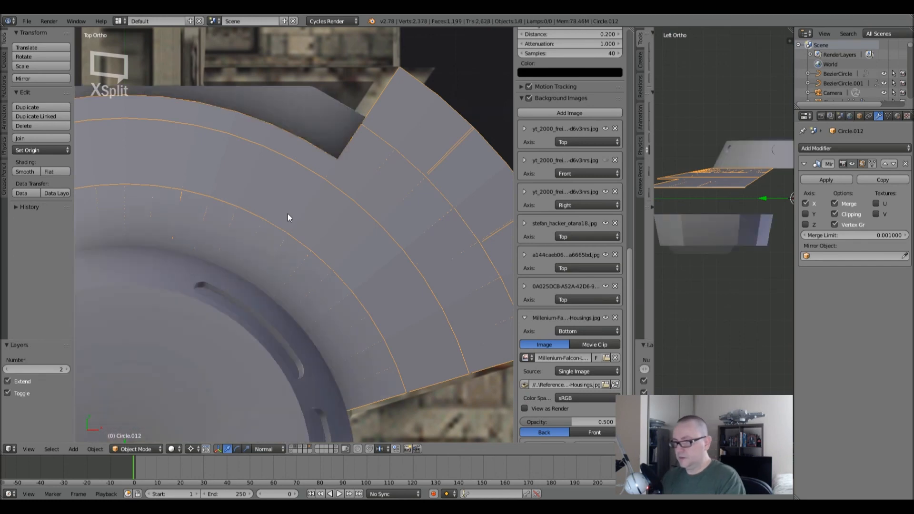
pyautogui.scroll(-5, 288, 214)
pyautogui.hotkey('shift', '1')
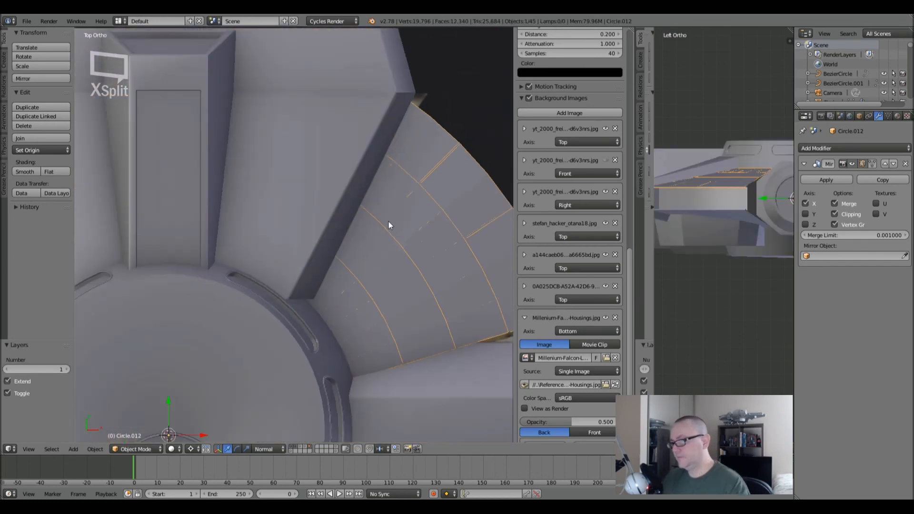
pyautogui.keyDown('shift'); pyautogui.moveTo(418, 238); pyautogui.dragTo(320, 161, button='middle'); pyautogui.keyUp('shift')
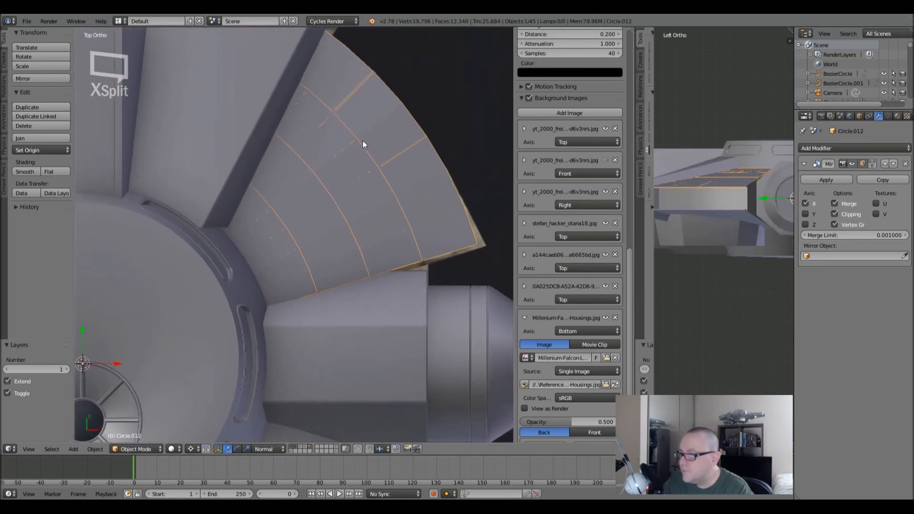
pyautogui.press('Tab')
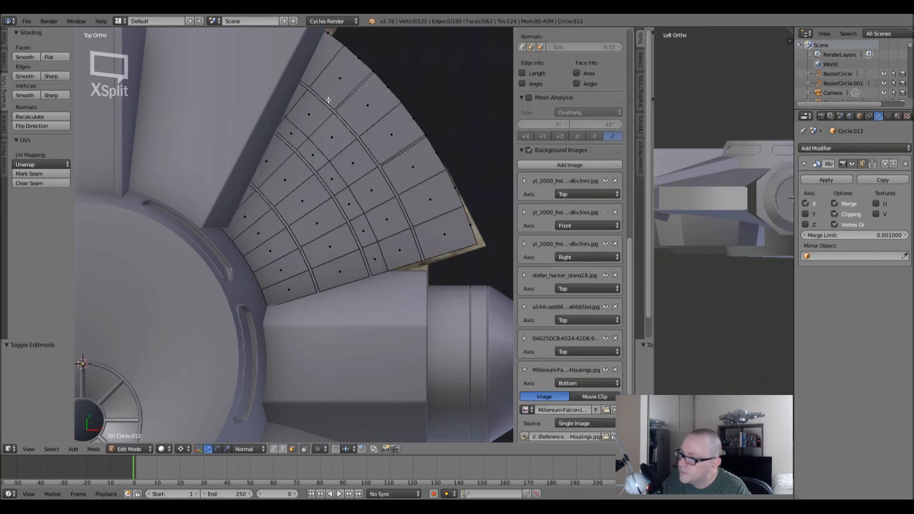
pyautogui.scroll(-6, 311, 220)
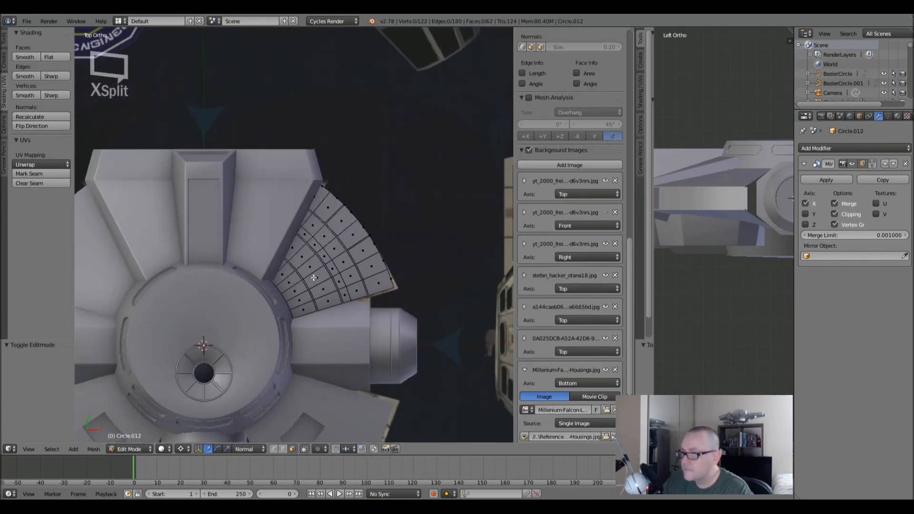
pyautogui.scroll(7, 315, 278)
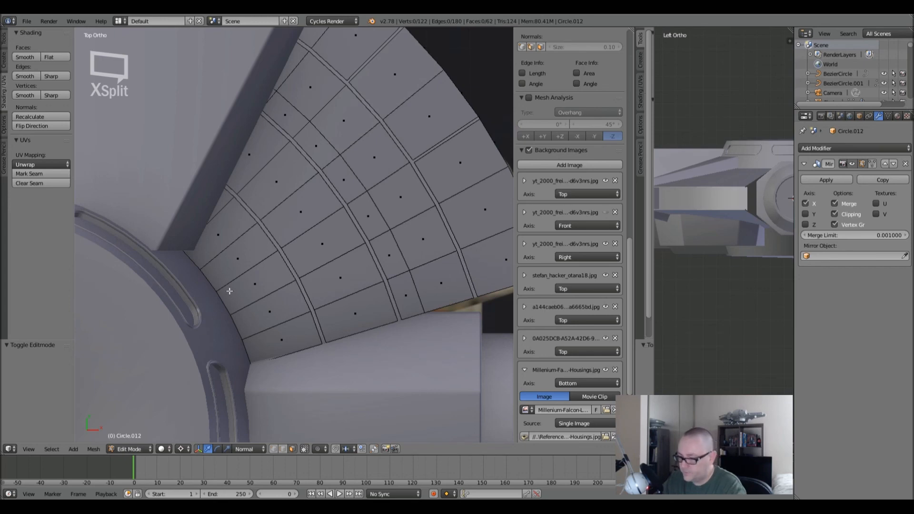
pyautogui.hotkey('ctrl', 'r')
pyautogui.click(225, 285)
pyautogui.rightClick(223, 283)
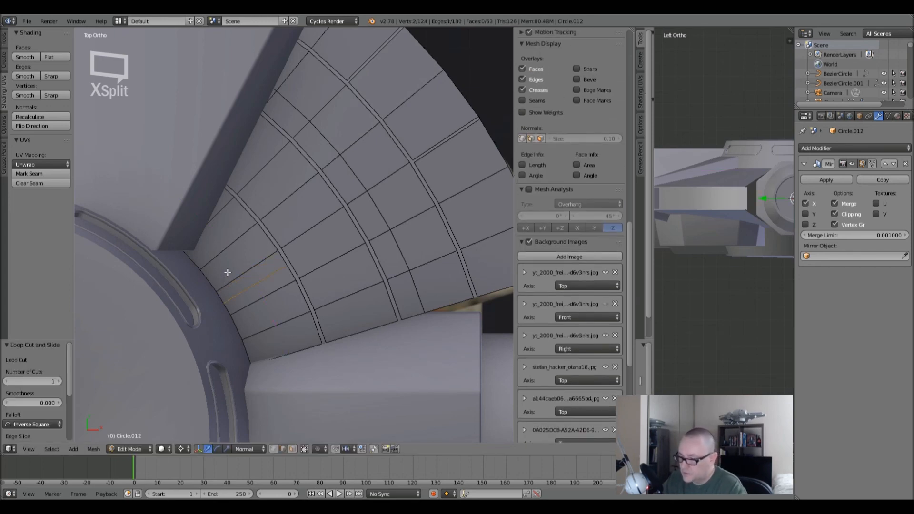
pyautogui.hotkey('ctrl', 'z')
# - Loop-cut a narrow radial strip beside an existing edge in the panel's inner ring and delete its face to open a gap
pyautogui.hotkey('ctrl', 'r')
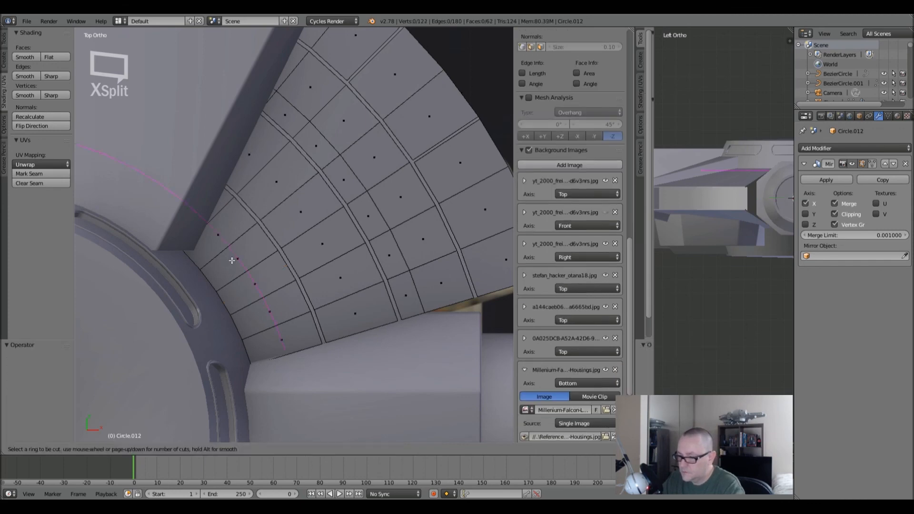
pyautogui.click(201, 279)
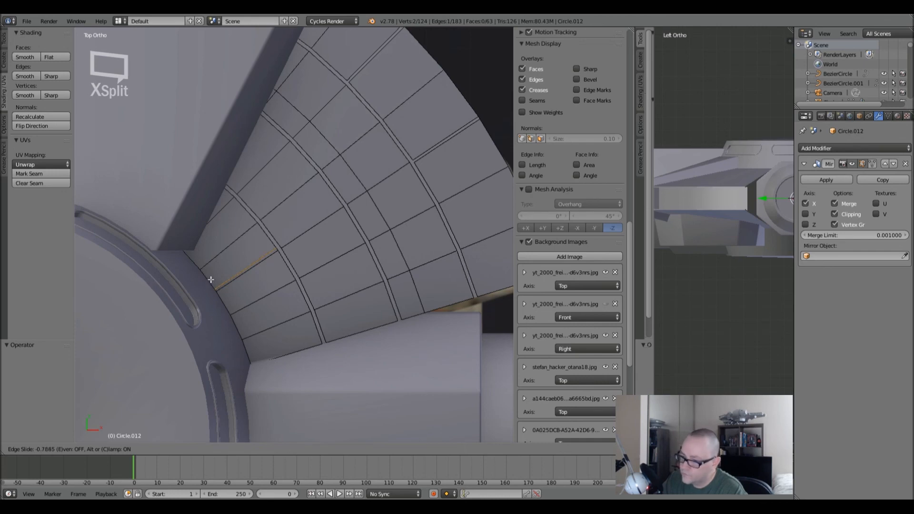
pyautogui.click(211, 282)
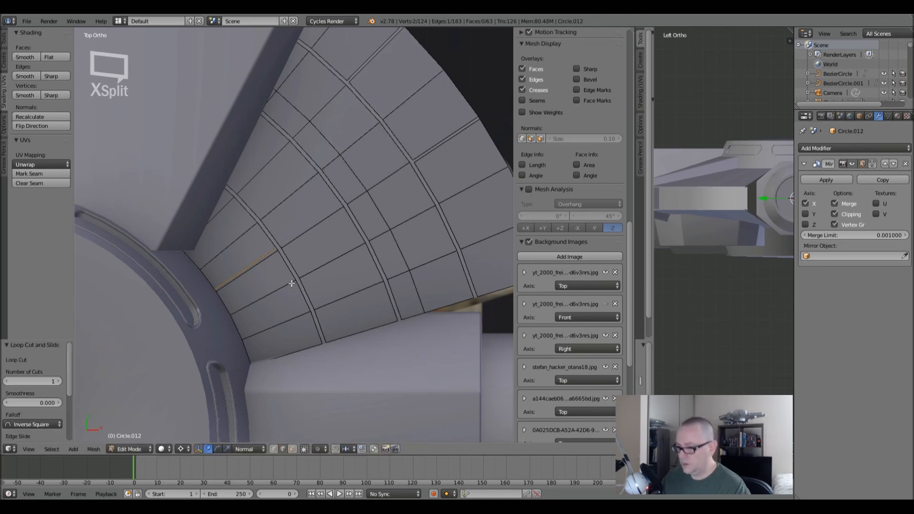
pyautogui.click(291, 448)
pyautogui.click(247, 269)
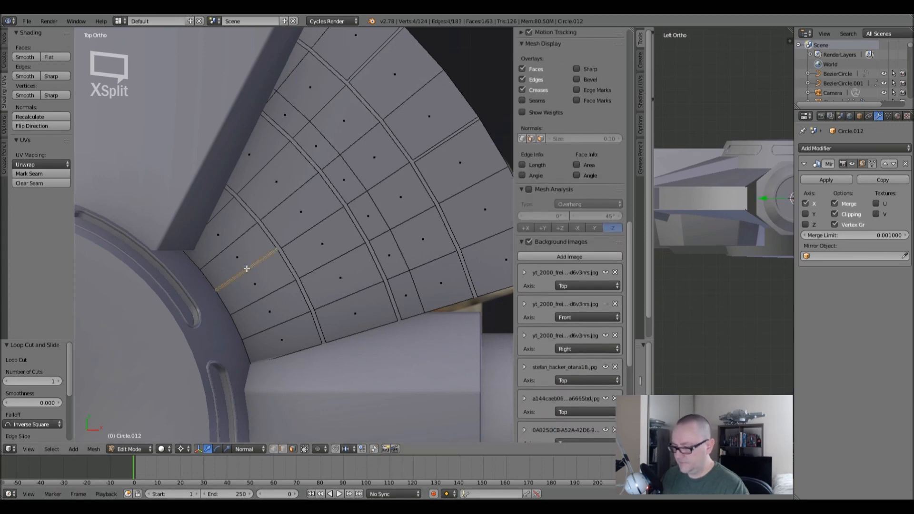
pyautogui.press('x')
pyautogui.click(246, 269)
pyautogui.keyDown('shift'); pyautogui.moveTo(429, 265); pyautogui.dragTo(395, 262, button='middle'); pyautogui.keyUp('shift')
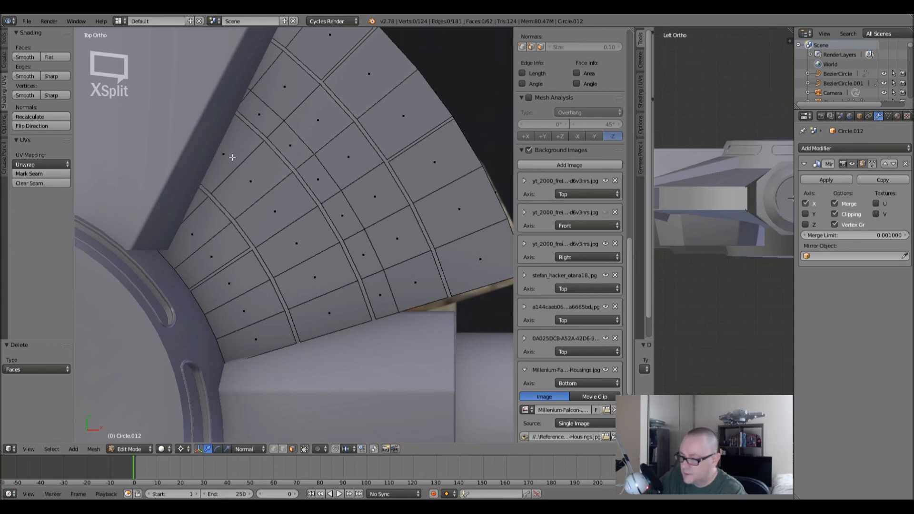
# - Add two concentric loop cuts along the panel's wide middle ring, slid close together to outline a narrow curved strip, and clear the selection
pyautogui.hotkey('ctrl', 'r')
pyautogui.click(233, 156)
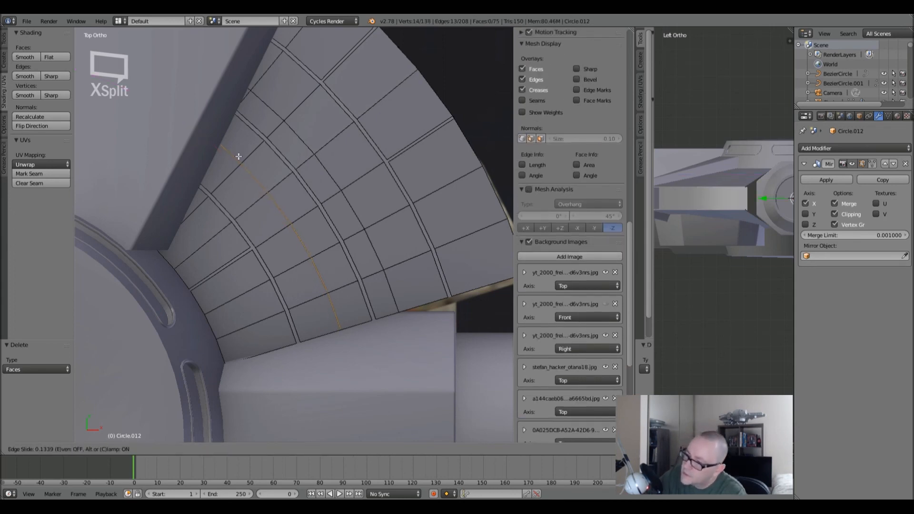
pyautogui.click(245, 155)
pyautogui.hotkey('ctrl', 'r')
pyautogui.click(239, 167)
pyautogui.click(239, 167)
pyautogui.press('g')
pyautogui.press('g')
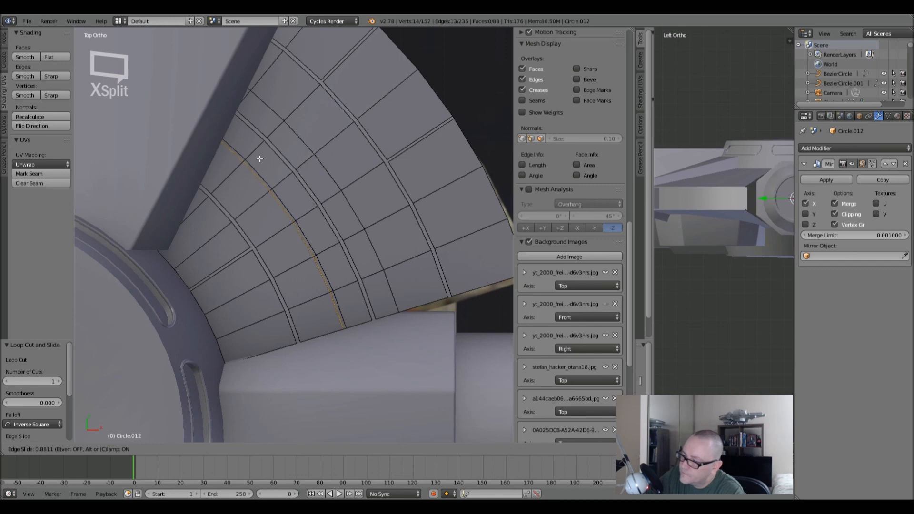
pyautogui.click(256, 161)
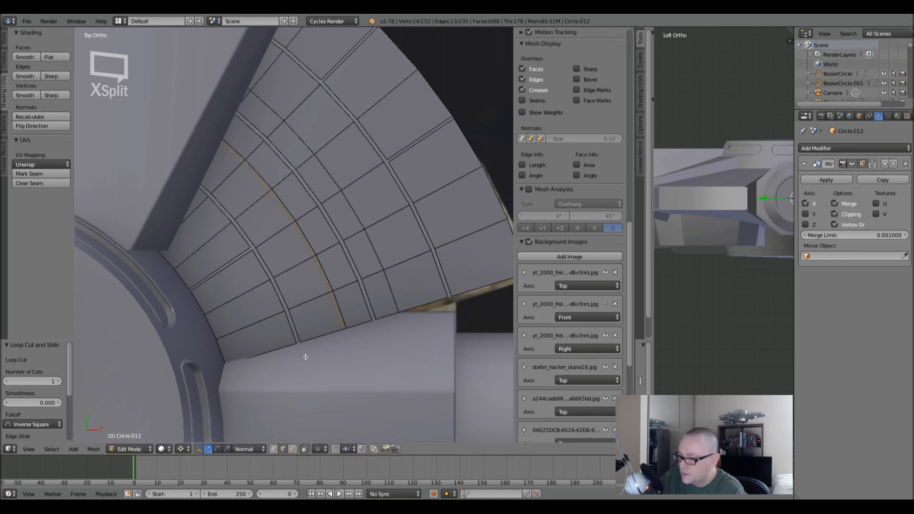
pyautogui.press('a')
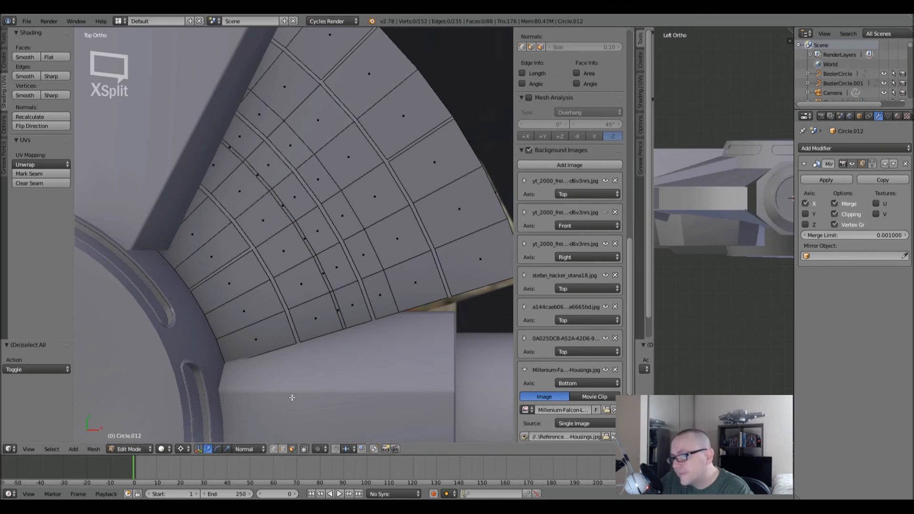
pyautogui.keyDown('shift'); pyautogui.moveTo(269, 142); pyautogui.dragTo(241, 155, button='middle'); pyautogui.keyUp('shift')
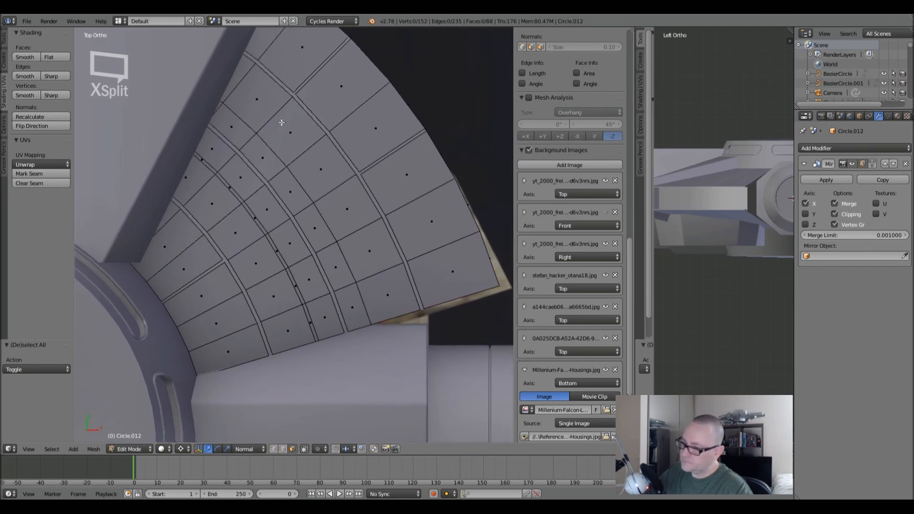
pyautogui.keyDown('shift'); pyautogui.moveTo(287, 121); pyautogui.dragTo(325, 138, button='middle'); pyautogui.keyUp('shift')
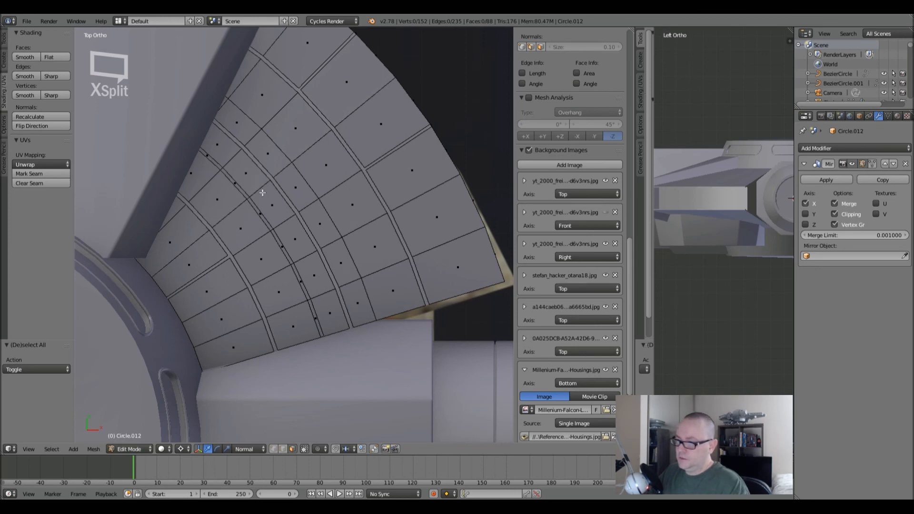
pyautogui.hotkey('ctrl', 'r')
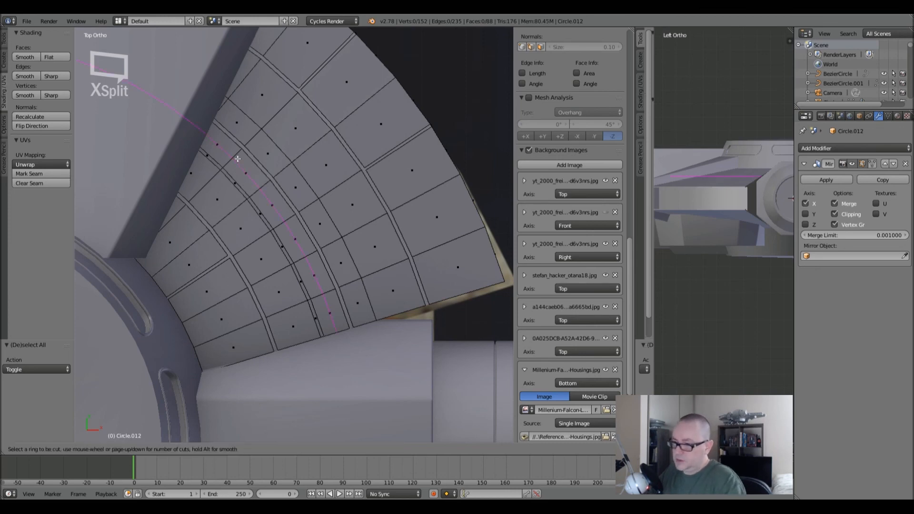
pyautogui.click(242, 159)
pyautogui.rightClick(262, 162)
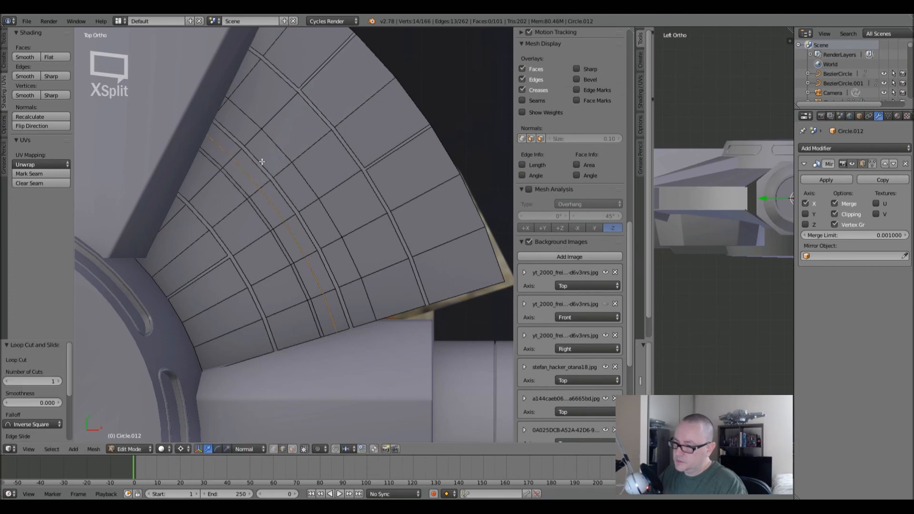
pyautogui.hotkey('ctrl', 'z')
# - Loop-cut across the ring holding the narrow curved strip, near its upper end, sliding the cut close to the existing radial edge
pyautogui.hotkey('ctrl', 'r')
pyautogui.click(256, 170)
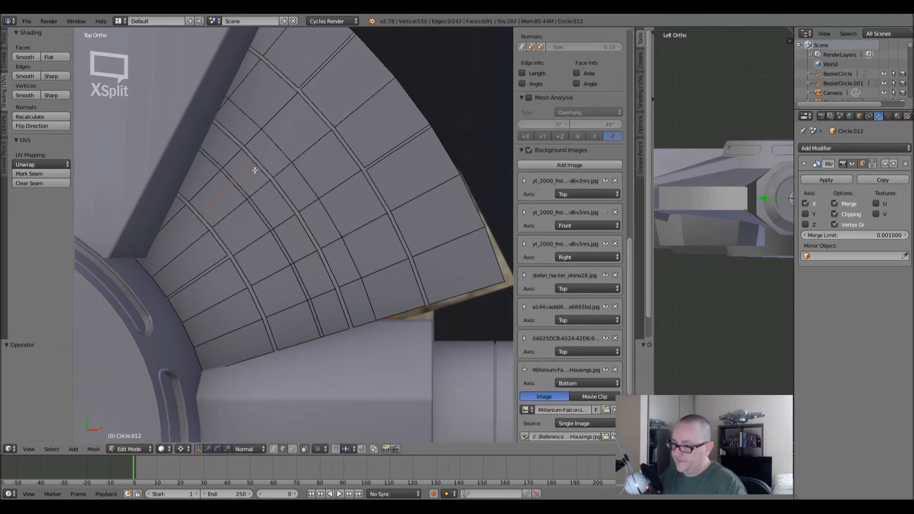
pyautogui.click(245, 121)
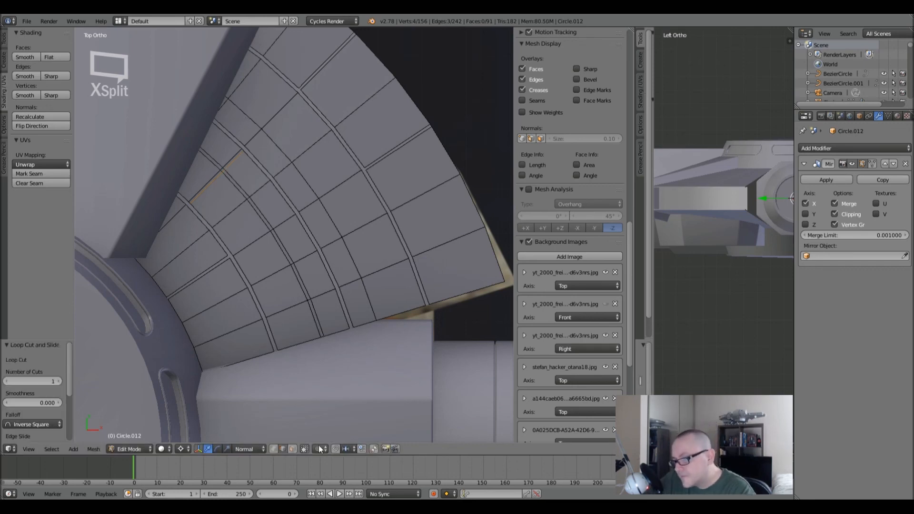
pyautogui.press('3')
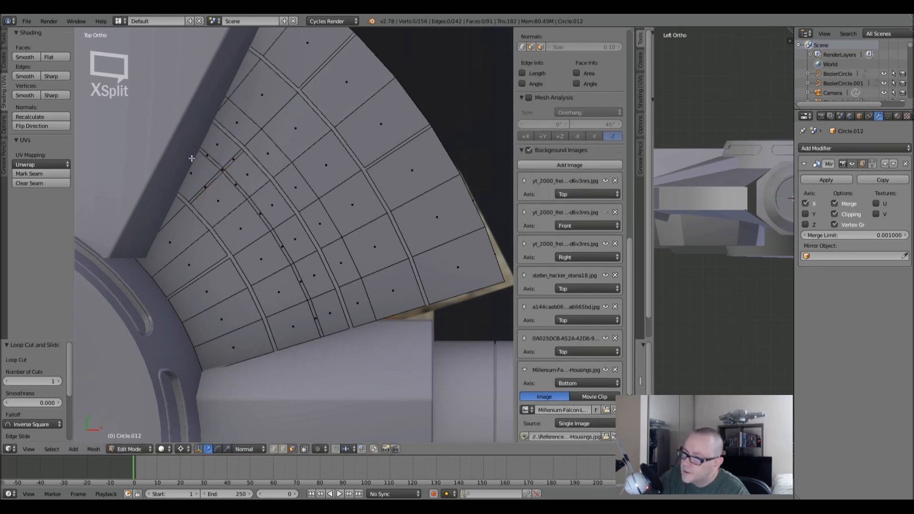
pyautogui.rightClick(210, 181)
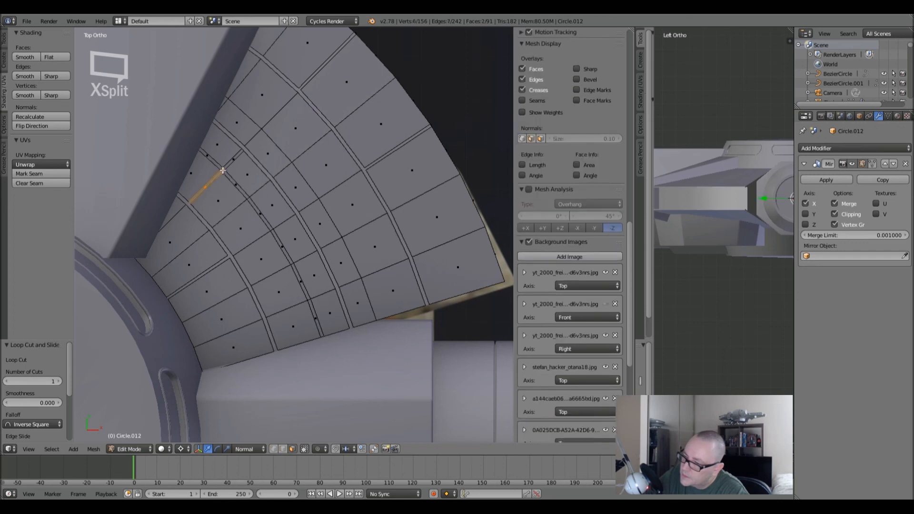
pyautogui.keyDown('ctrl'); pyautogui.rightClick(254, 199); pyautogui.keyUp('ctrl')
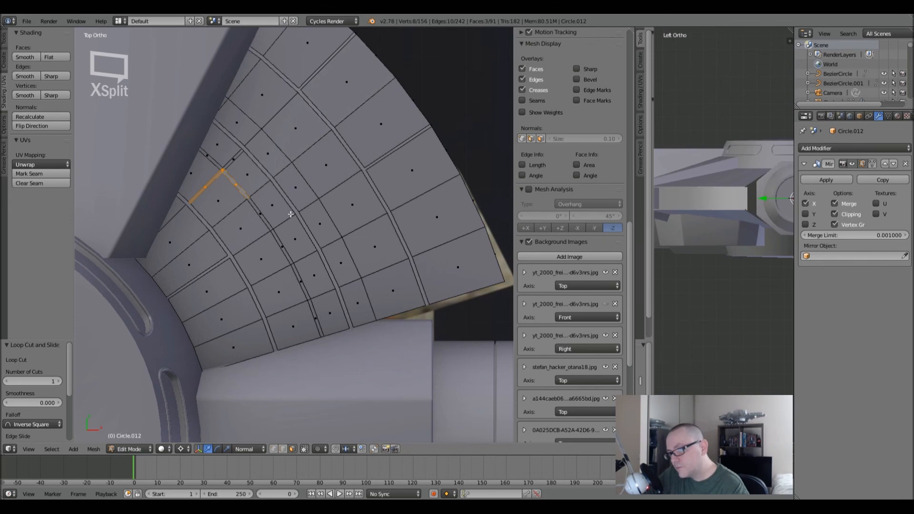
pyautogui.press('a')
# - Loop-cut a narrow radial strip beside an edge halfway along the ring just inside the outermost one, and delete its two faces
pyautogui.moveTo(301, 157)
pyautogui.keyDown('shift'); pyautogui.mouseDown(button='middle')
pyautogui.moveTo(292, 190)
pyautogui.moveTo(289, 168)
pyautogui.mouseUp(button='middle'); pyautogui.keyUp('shift')
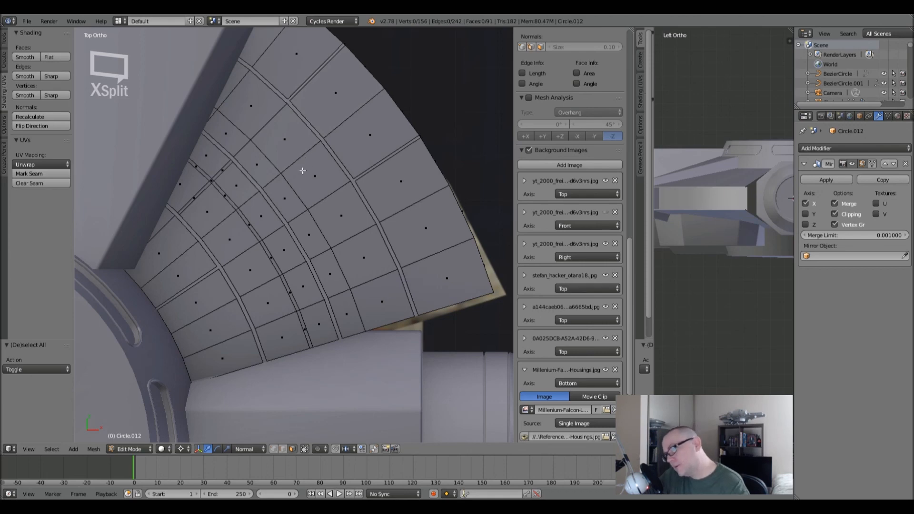
pyautogui.hotkey('ctrl', 'r')
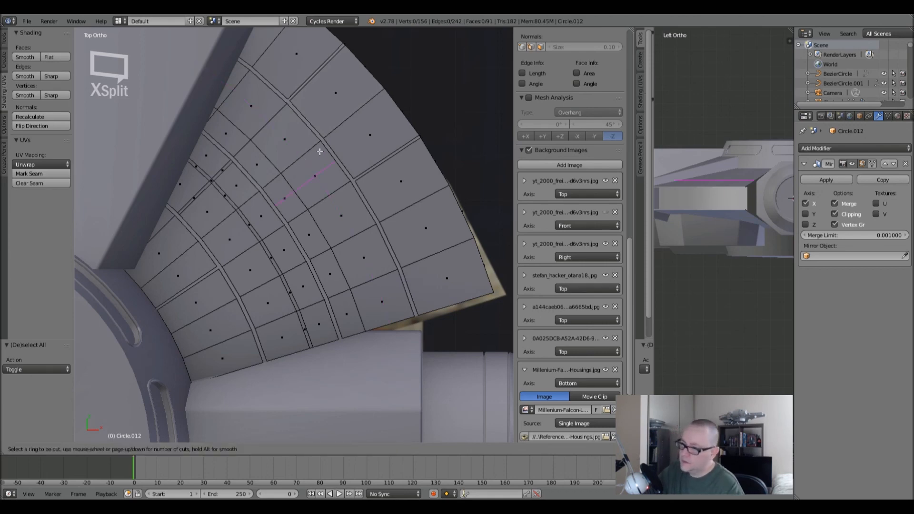
pyautogui.click(320, 157)
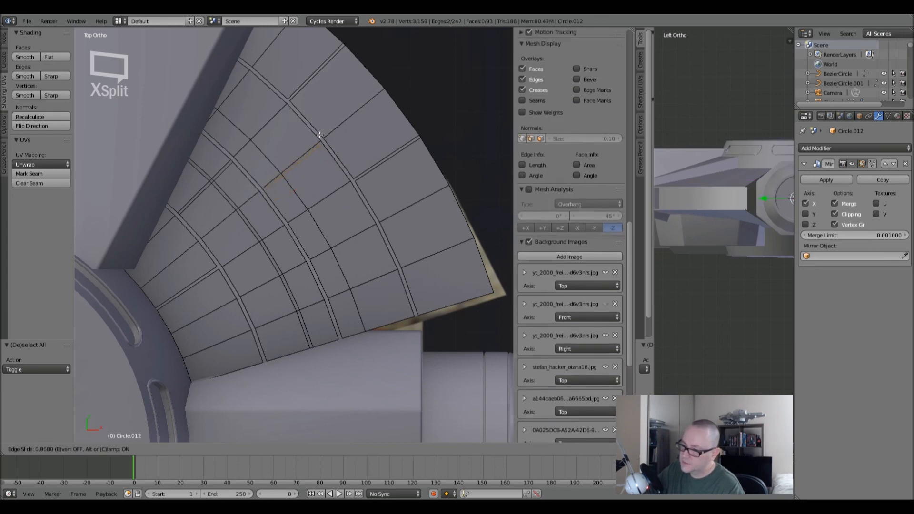
pyautogui.click(320, 134)
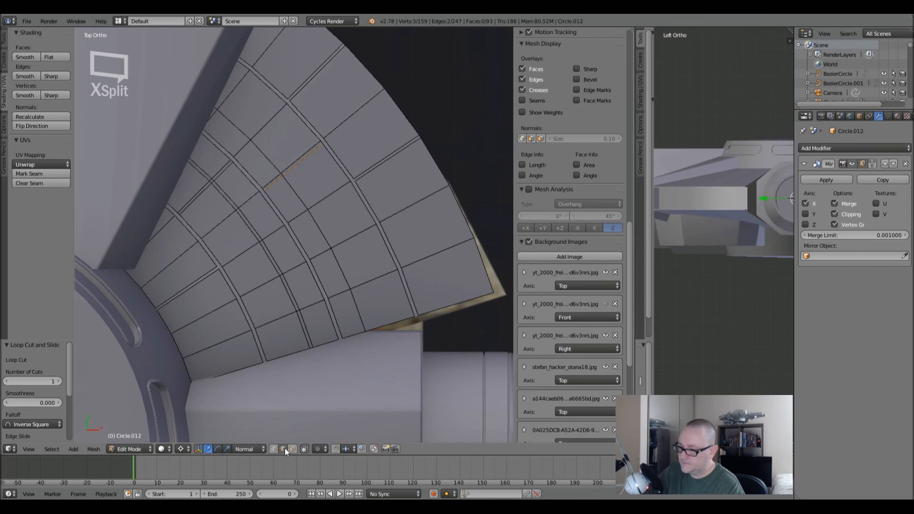
pyautogui.click(292, 449)
pyautogui.rightClick(302, 156)
pyautogui.keyDown('shift'); pyautogui.rightClick(274, 180); pyautogui.keyUp('shift')
pyautogui.press('x')
pyautogui.click(276, 180)
# - Loop-cut a second narrow radial strip in the same ring, closer to the panel's lower edge, and delete its faces to open a gap
pyautogui.keyDown('shift'); pyautogui.moveTo(351, 214); pyautogui.dragTo(333, 196, button='middle'); pyautogui.keyUp('shift')
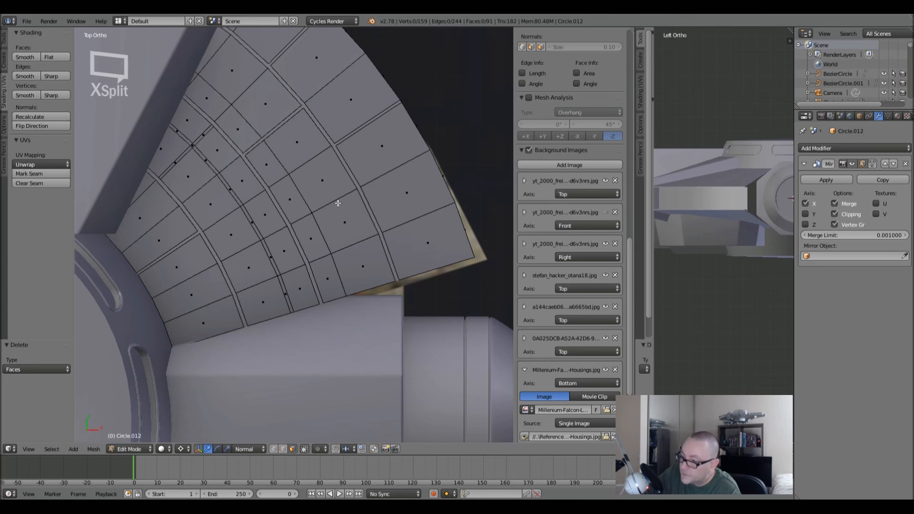
pyautogui.hotkey('ctrl', 'r')
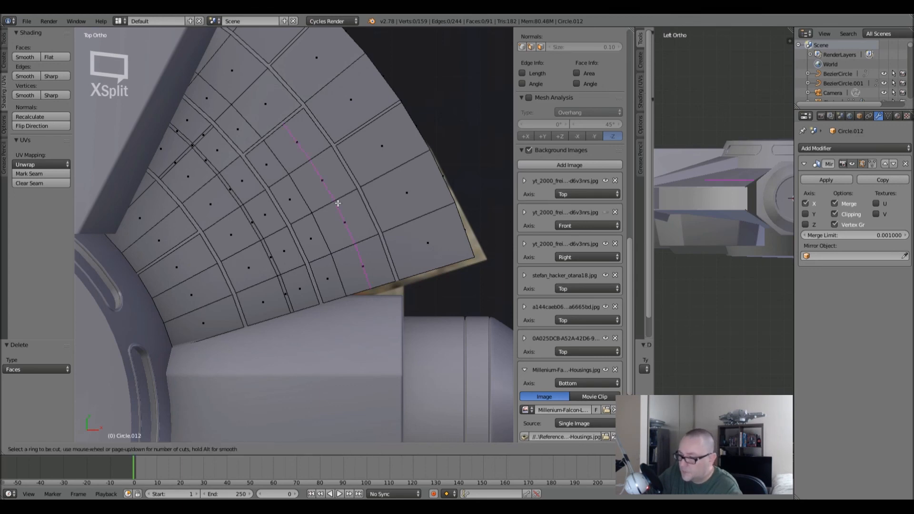
pyautogui.click(361, 194)
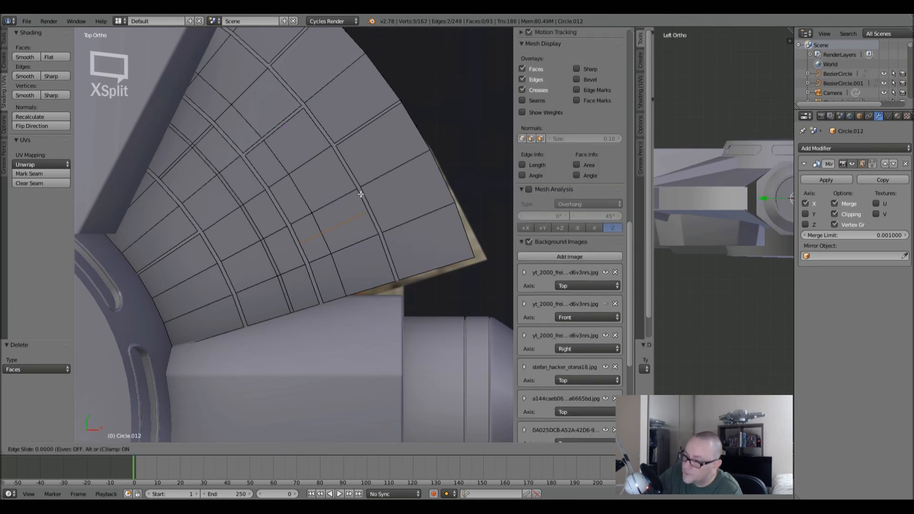
pyautogui.click(364, 159)
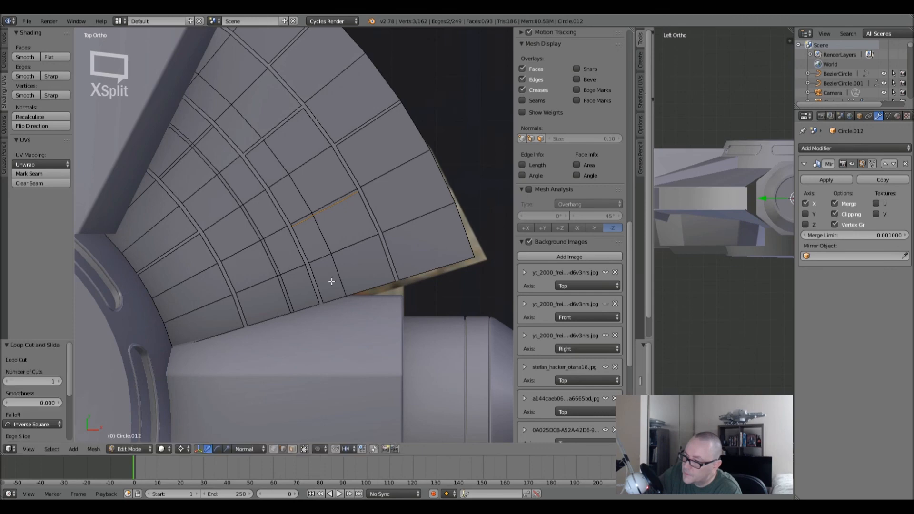
pyautogui.click(292, 449)
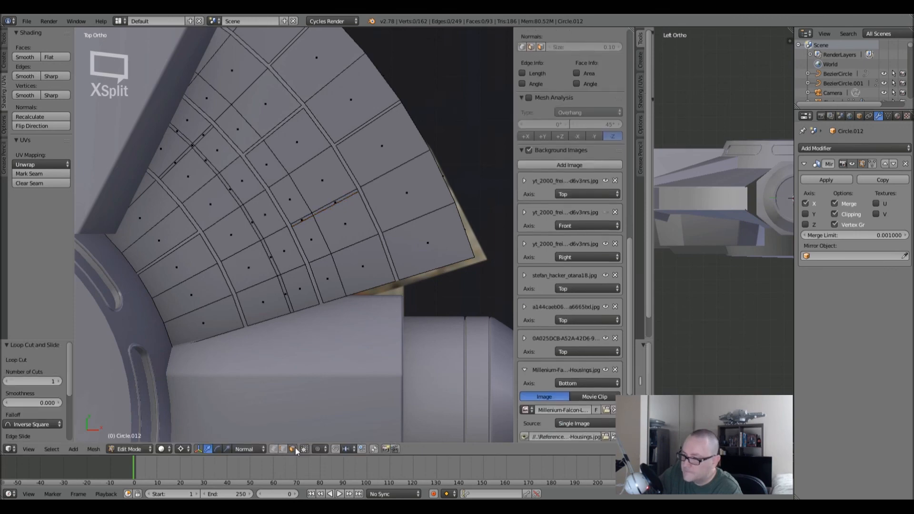
pyautogui.click(308, 216)
pyautogui.press('x')
pyautogui.click(335, 203)
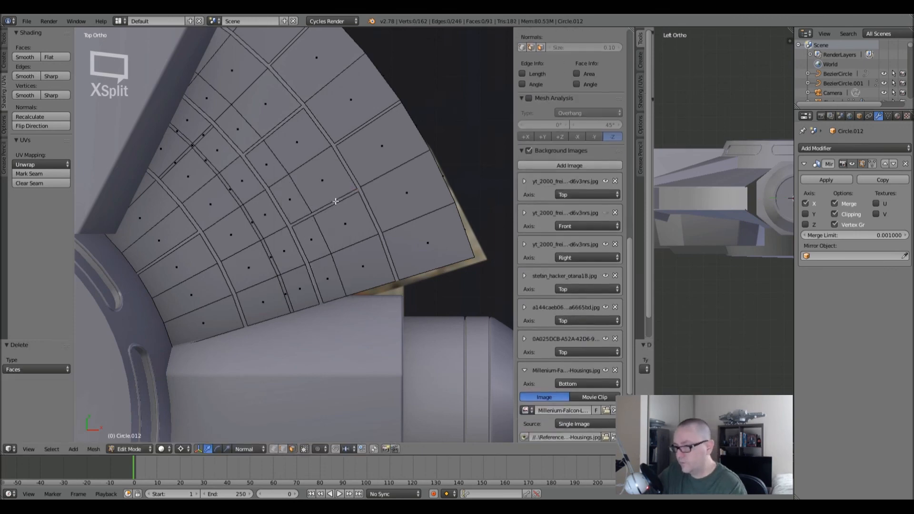
# - Loop-cut a narrow radial strip beside the last radial edge of the outermost ring, near the lower corner, and delete its face
pyautogui.scroll(1, 341, 213)
pyautogui.keyDown('shift'); pyautogui.moveTo(322, 248); pyautogui.dragTo(354, 249, button='middle'); pyautogui.keyUp('shift')
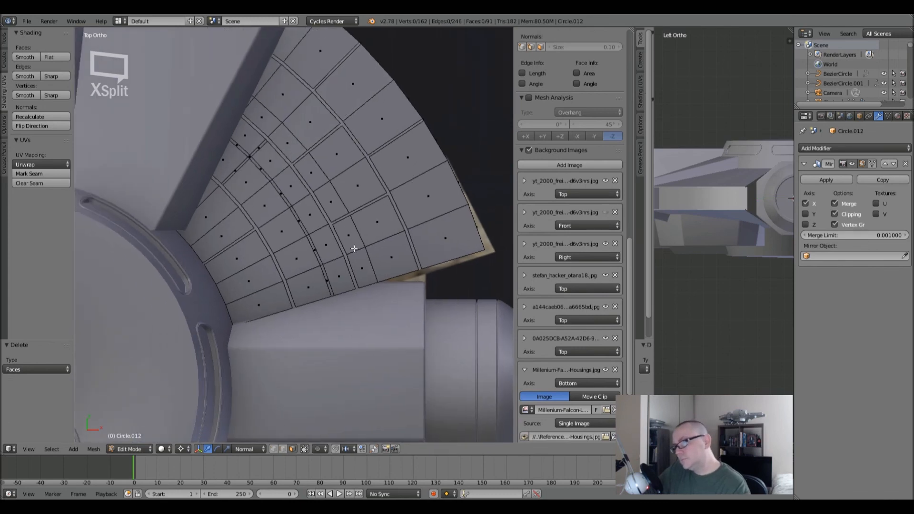
pyautogui.scroll(1, 313, 204)
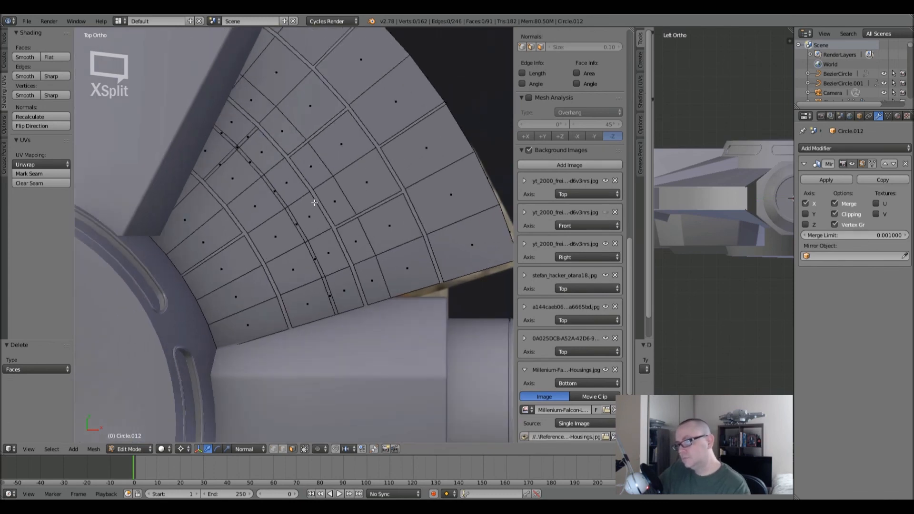
pyautogui.press('a')
pyautogui.keyDown('shift'); pyautogui.moveTo(334, 138); pyautogui.dragTo(260, 181, button='middle'); pyautogui.keyUp('shift')
pyautogui.keyDown('shift'); pyautogui.moveTo(372, 257); pyautogui.dragTo(339, 261, button='middle'); pyautogui.keyUp('shift')
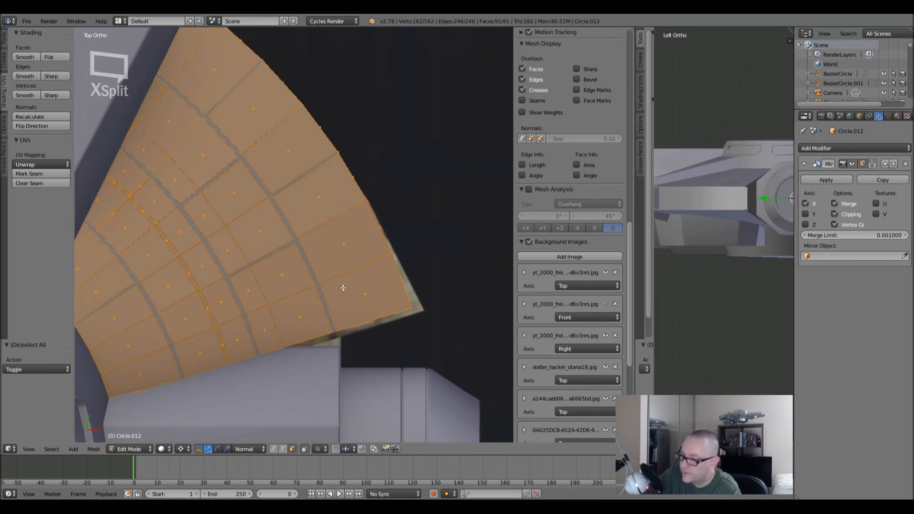
pyautogui.hotkey('ctrl', 'r')
pyautogui.click(339, 291)
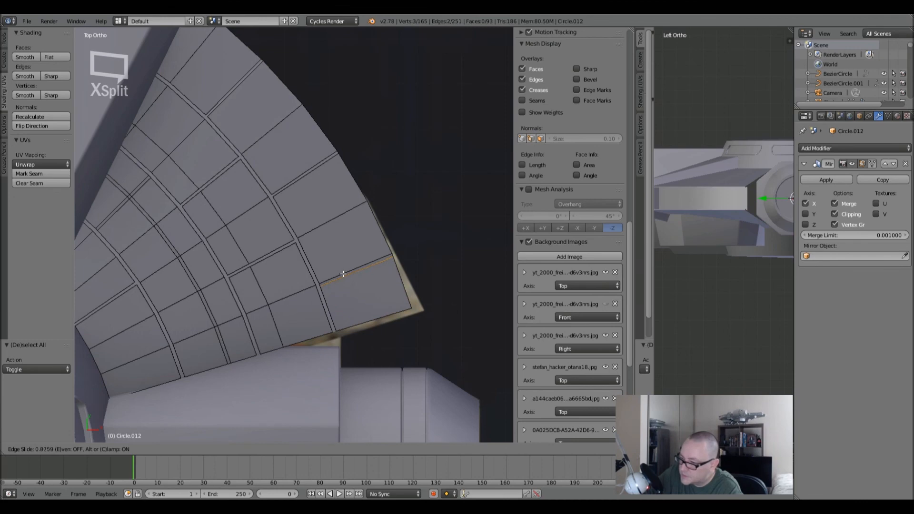
pyautogui.click(342, 274)
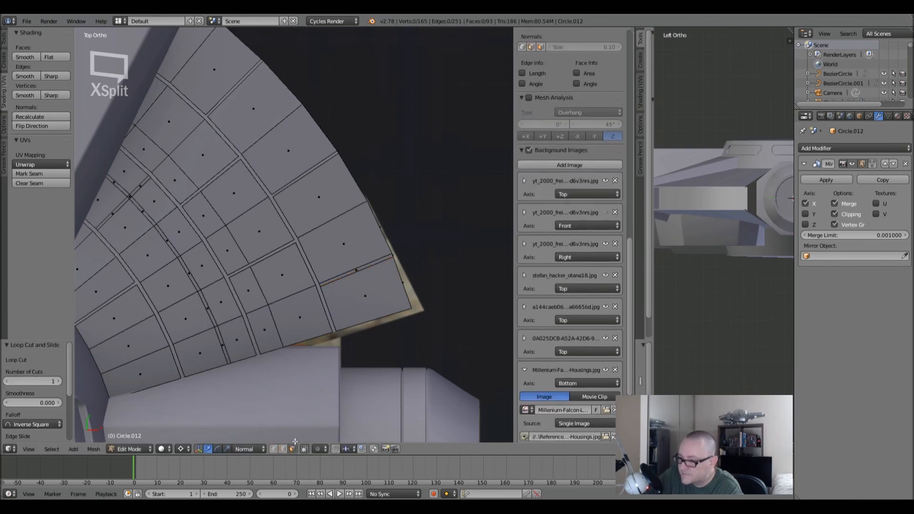
pyautogui.rightClick(357, 271)
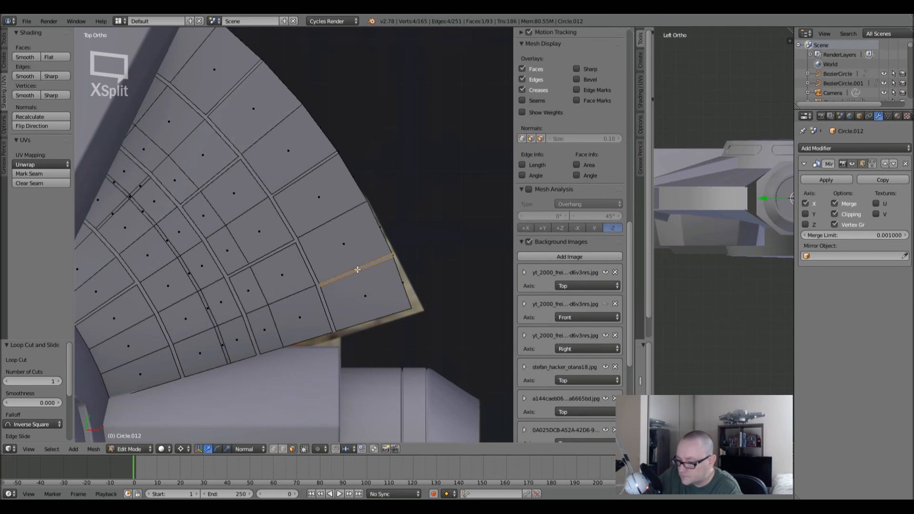
pyautogui.press('x')
pyautogui.click(357, 270)
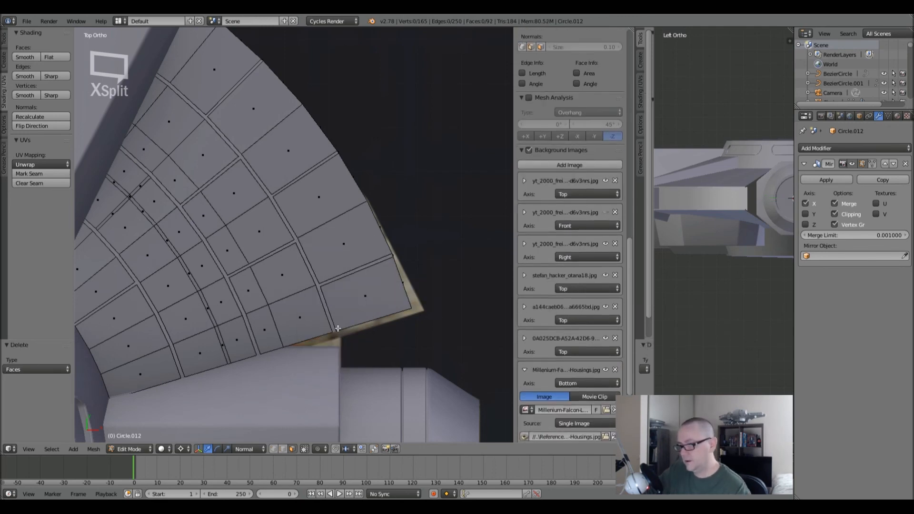
# - Loop-cut across the ring holding the curved strip, near its lower end, sliding the cut tight against the existing radial edge
pyautogui.keyDown('shift'); pyautogui.moveTo(312, 307); pyautogui.dragTo(396, 280, button='middle'); pyautogui.keyUp('shift')
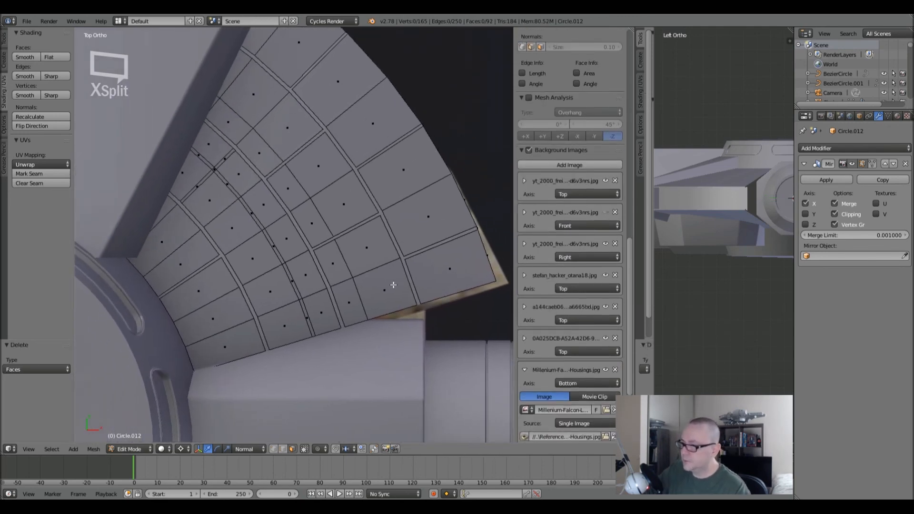
pyautogui.moveTo(426, 251); pyautogui.dragTo(339, 196, button='middle')
pyautogui.press('KP_7')
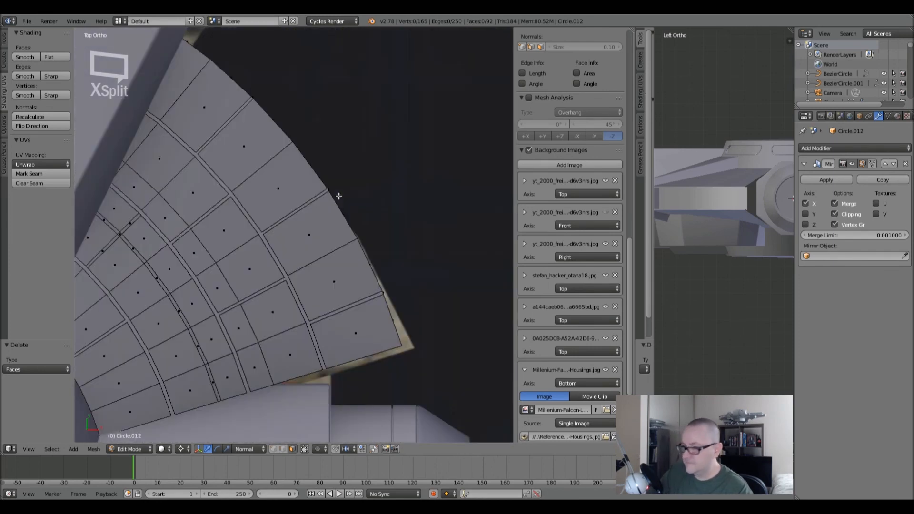
pyautogui.scroll(3, 238, 300)
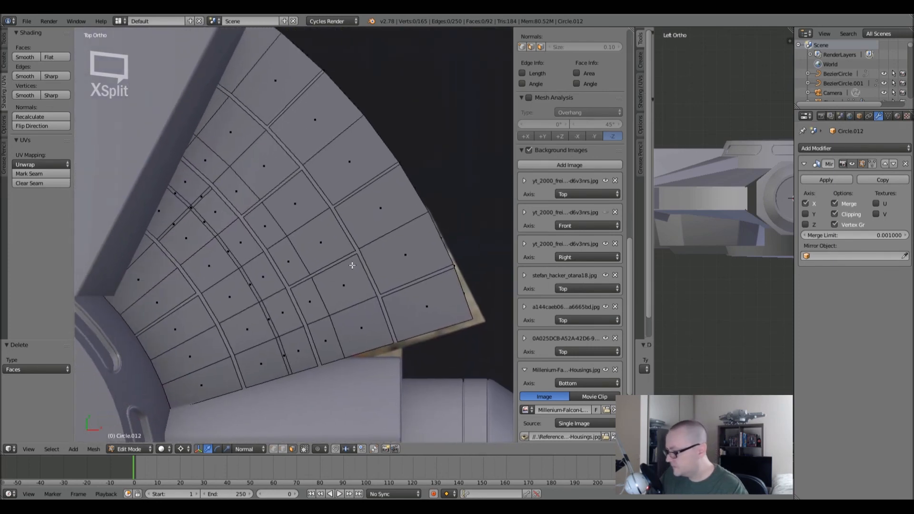
pyautogui.scroll(1, 328, 271)
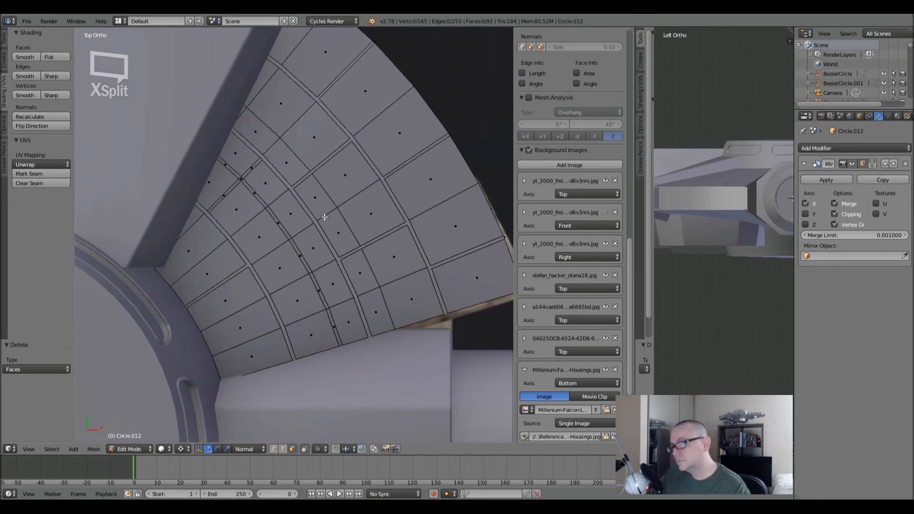
pyautogui.press('a')
pyautogui.keyDown('shift'); pyautogui.moveTo(259, 238); pyautogui.dragTo(228, 238, button='middle'); pyautogui.keyUp('shift')
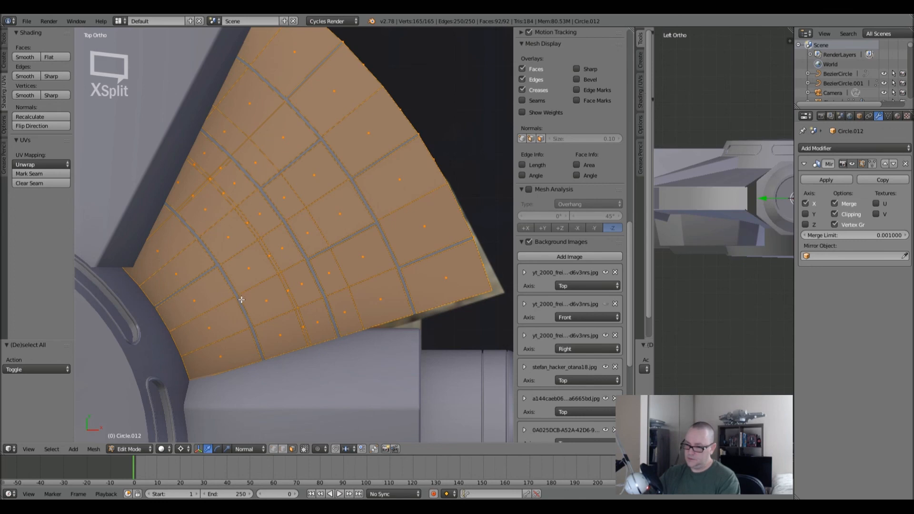
pyautogui.hotkey('ctrl', 'r')
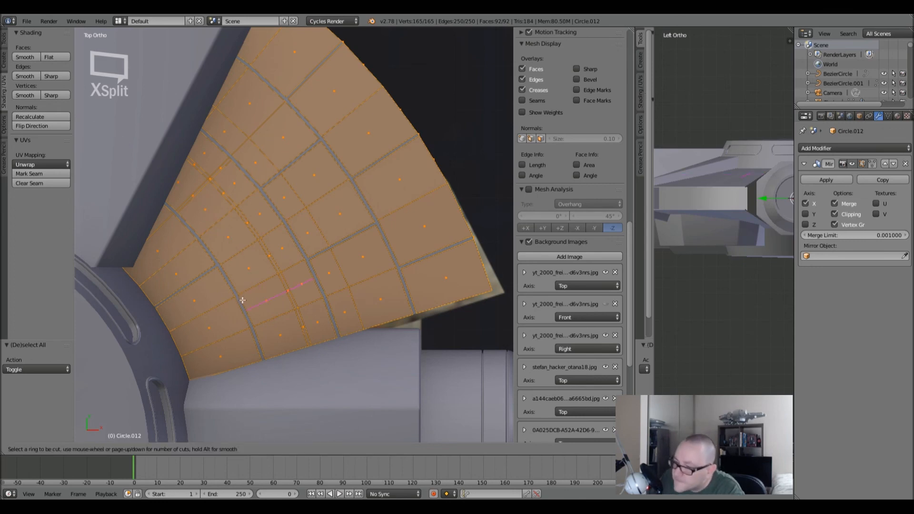
pyautogui.click(242, 301)
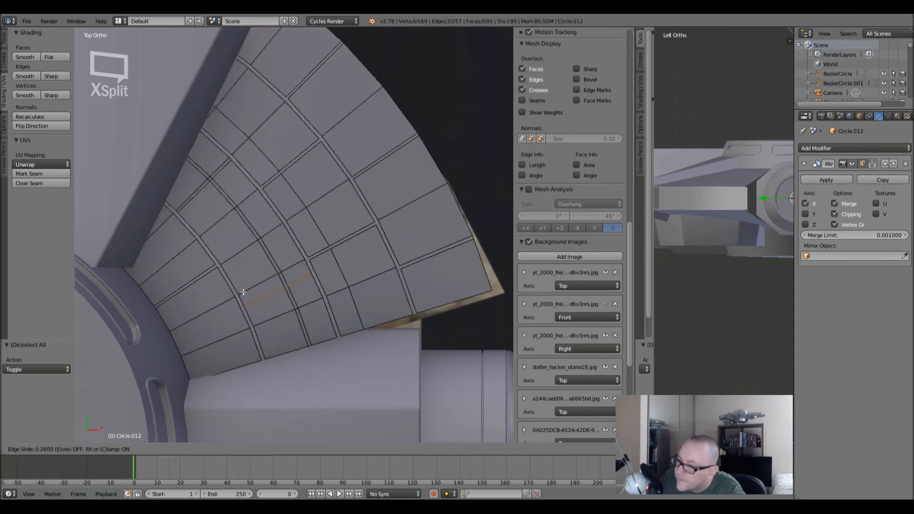
pyautogui.click(238, 183)
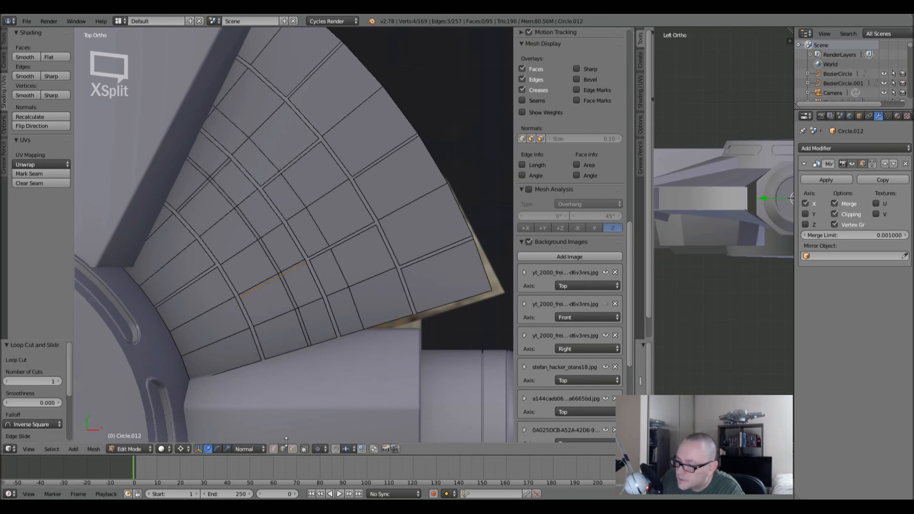
pyautogui.click(292, 449)
pyautogui.click(276, 275)
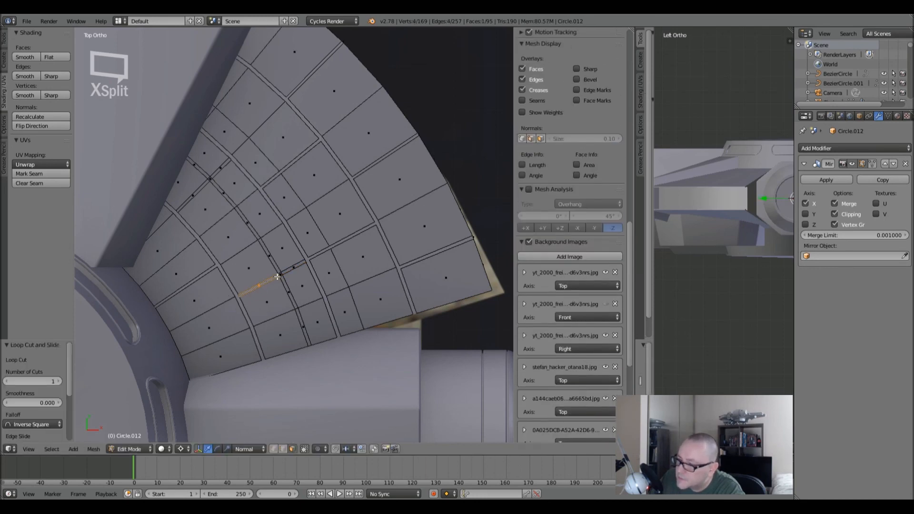
pyautogui.keyDown('shift'); pyautogui.click(277, 275); pyautogui.keyUp('shift')
pyautogui.keyDown('shift'); pyautogui.click(279, 276); pyautogui.keyUp('shift')
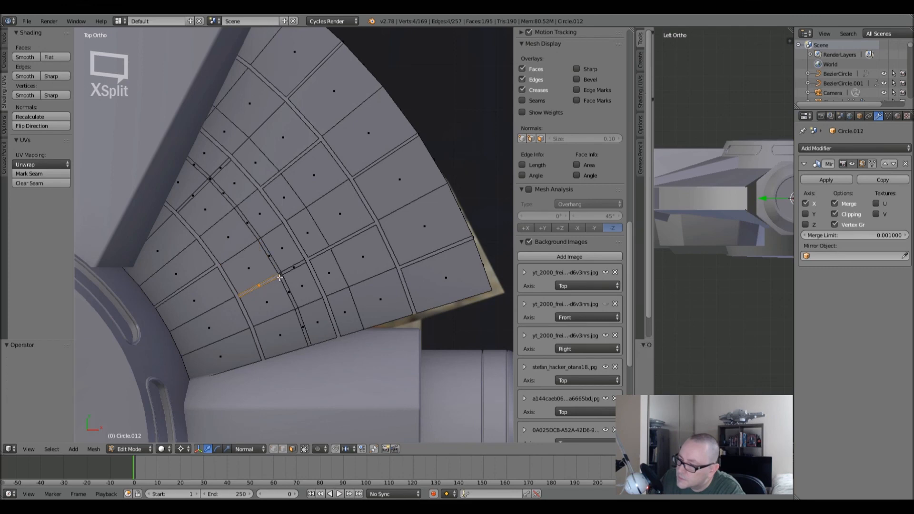
pyautogui.keyDown('shift'); pyautogui.click(268, 255); pyautogui.keyUp('shift')
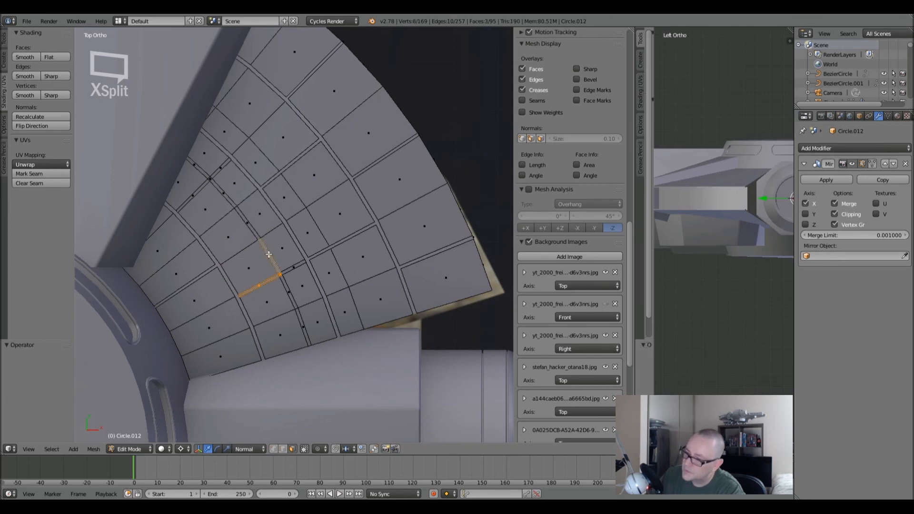
pyautogui.press('a')
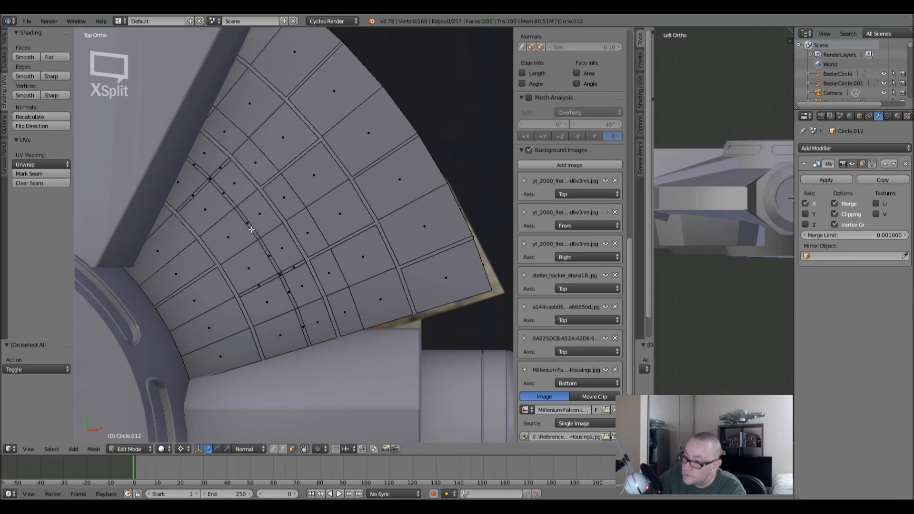
pyautogui.hotkey('ctrl', 'r')
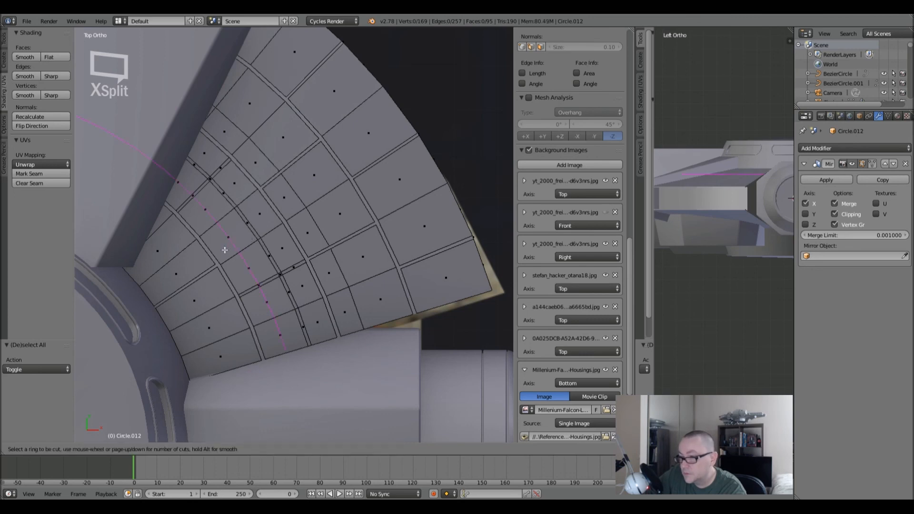
pyautogui.click(216, 253)
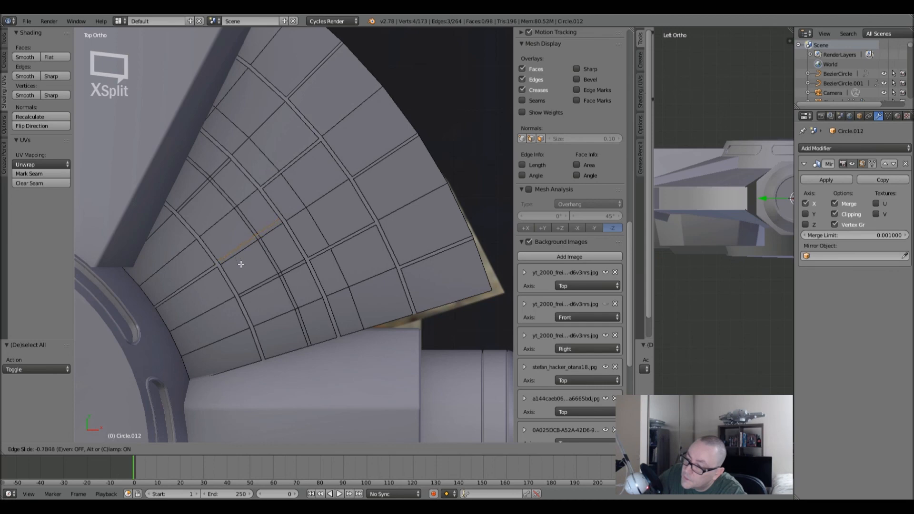
pyautogui.press('Escape')
pyautogui.hotkey('ctrl', 'z')
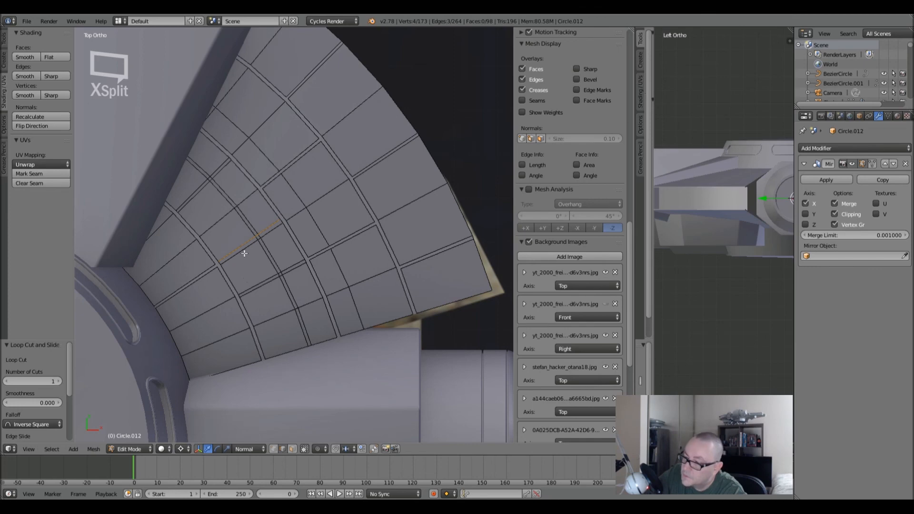
# - Loop-cut across the ring holding the curved strip, one panel above the previous cut, sliding it tight against the existing radial edge
pyautogui.hotkey('ctrl', 'r')
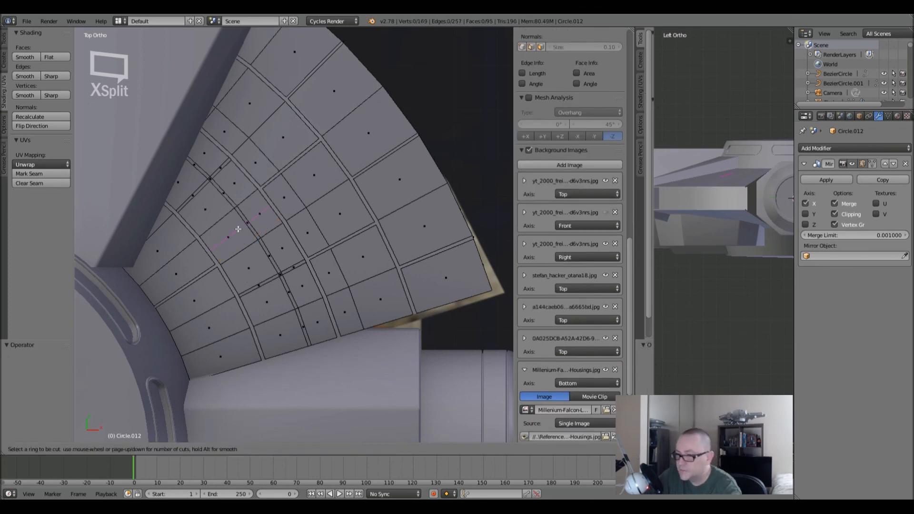
pyautogui.click(242, 240)
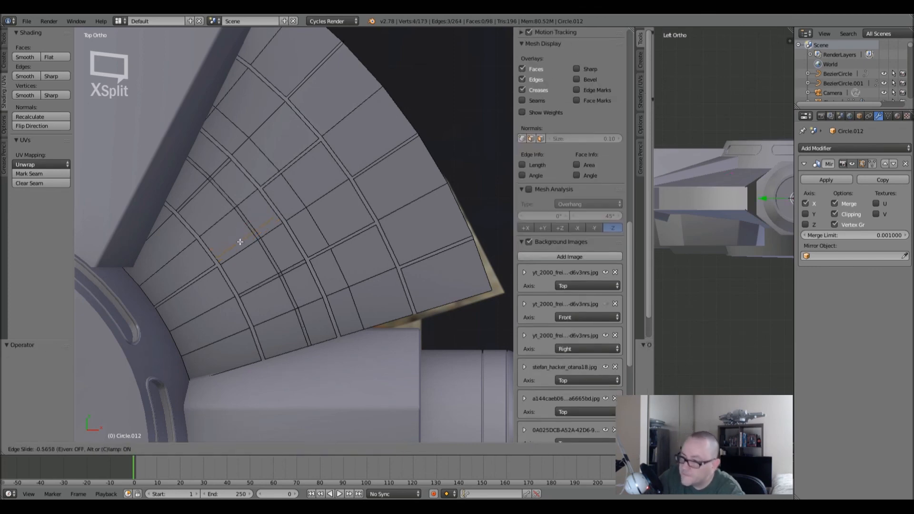
pyautogui.click(255, 291)
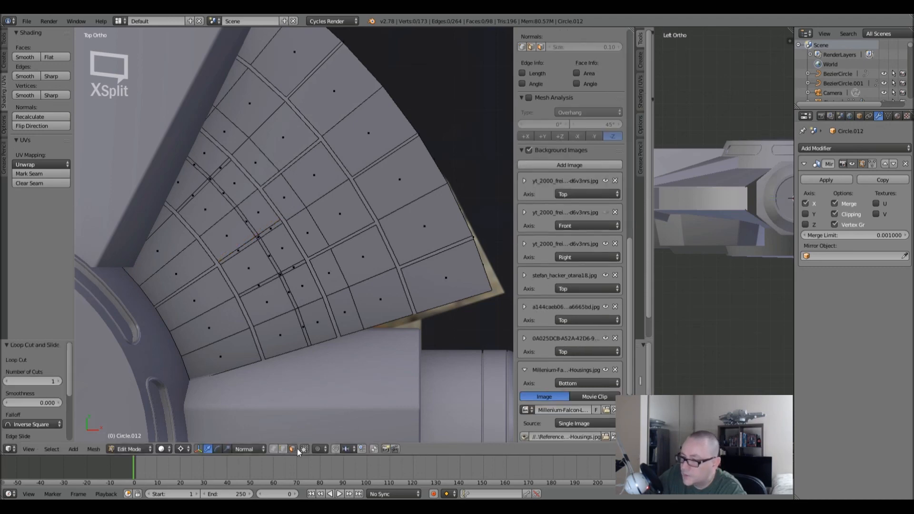
pyautogui.rightClick(241, 250)
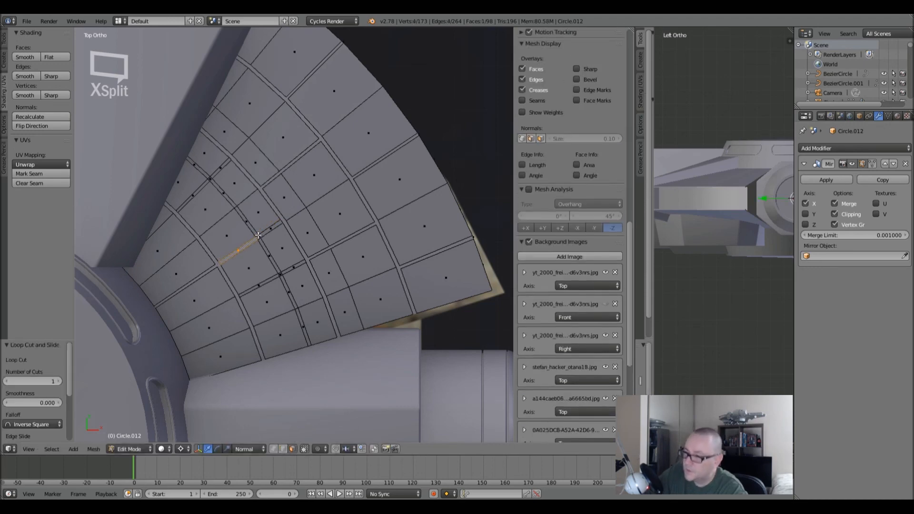
pyautogui.press('a')
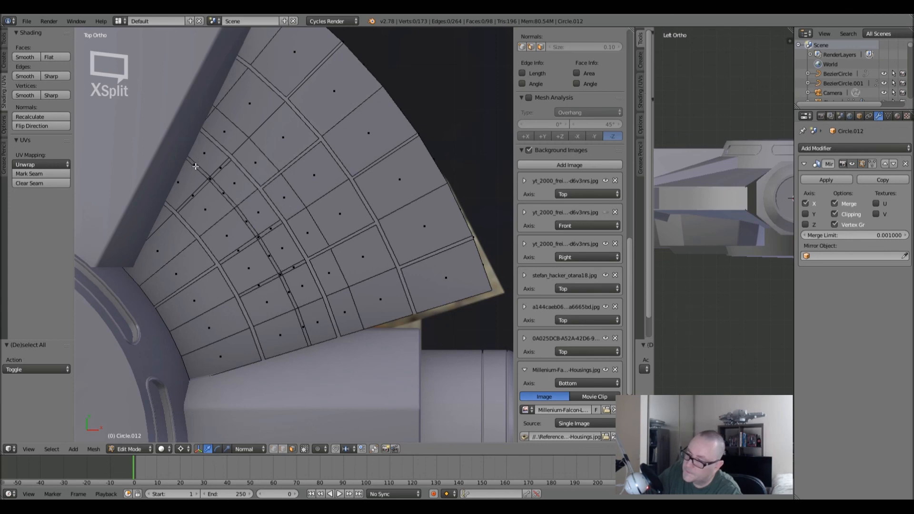
# - Delete the three faces of the narrow radial strip near the upper end of the ring holding the curved strip
pyautogui.rightClick(195, 194)
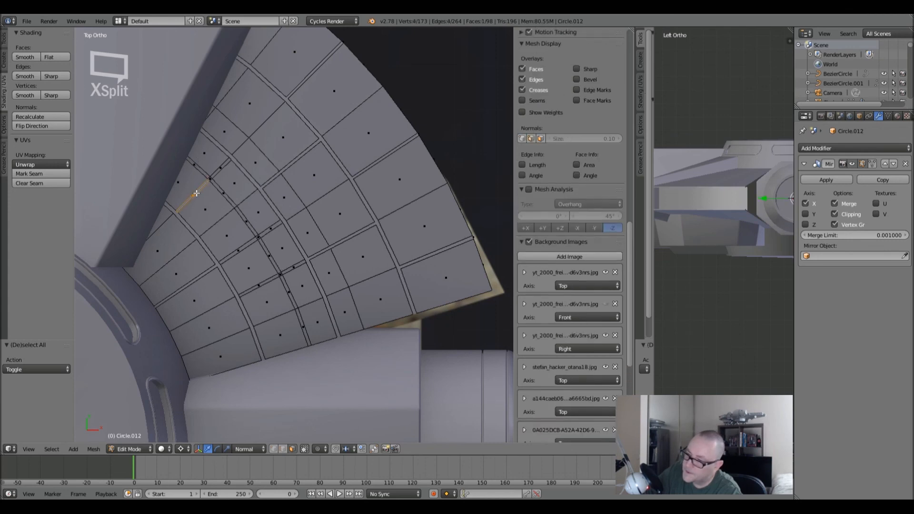
pyautogui.keyDown('shift'); pyautogui.rightClick(220, 168); pyautogui.keyUp('shift')
pyautogui.press('x')
pyautogui.click(224, 168)
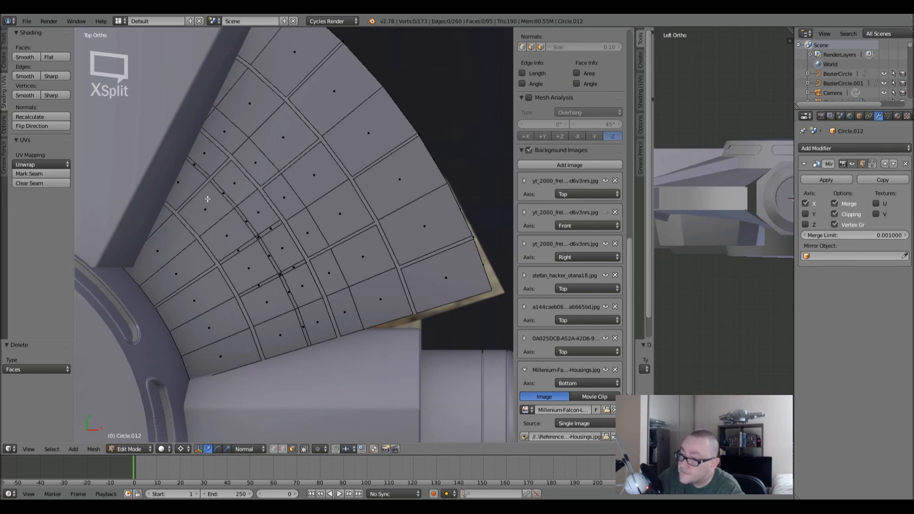
# - Merge the short curved strip face at the ring's upper end with the panel face on its inner side
pyautogui.rightClick(193, 164)
pyautogui.press('f')
pyautogui.press('a')
# - Open a stepped gap by deleting the middle radial strip's outer part, the curved strip segment below it and the lower radial strip's inner part
pyautogui.moveTo(251, 236); pyautogui.dragTo(196, 153, button='middle')
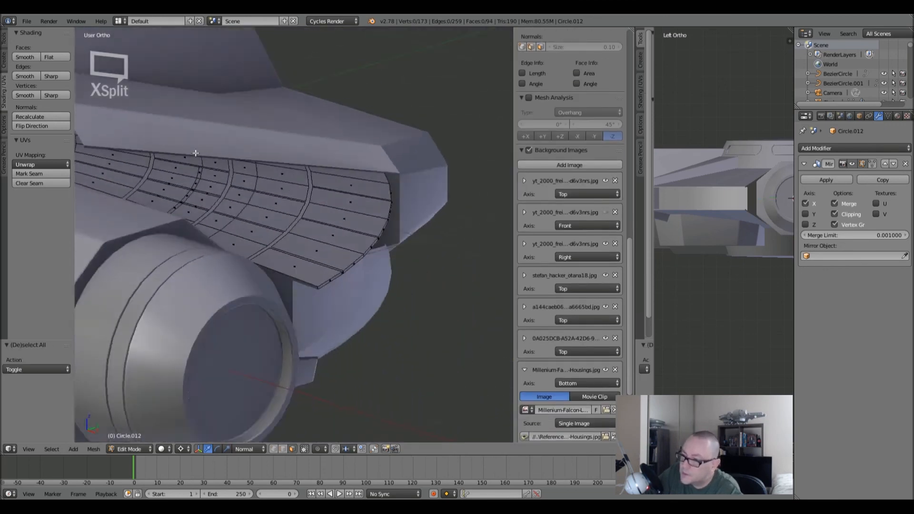
pyautogui.scroll(8, 196, 152)
pyautogui.moveTo(218, 163); pyautogui.dragTo(187, 172, button='middle')
pyautogui.press('KP_7')
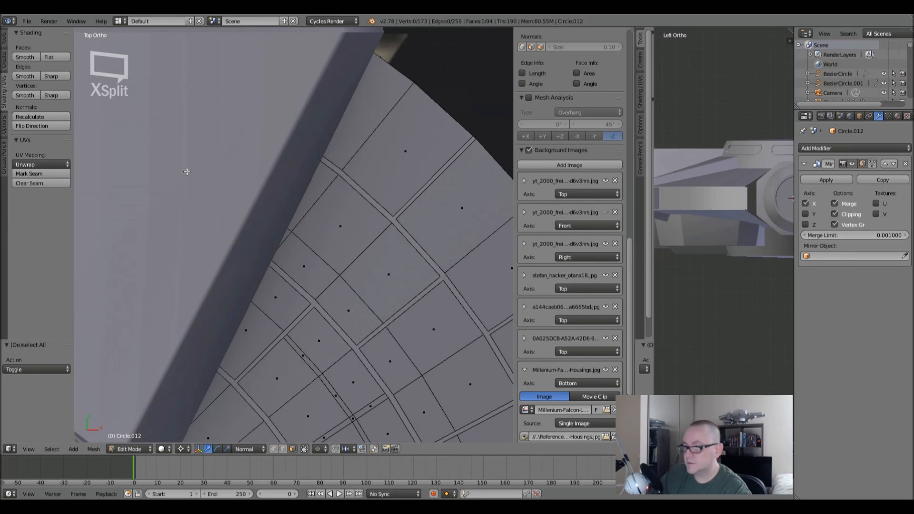
pyautogui.scroll(-5, 187, 172)
pyautogui.keyDown('shift'); pyautogui.moveTo(213, 262); pyautogui.dragTo(210, 201, button='middle'); pyautogui.keyUp('shift')
pyautogui.scroll(5, 209, 200)
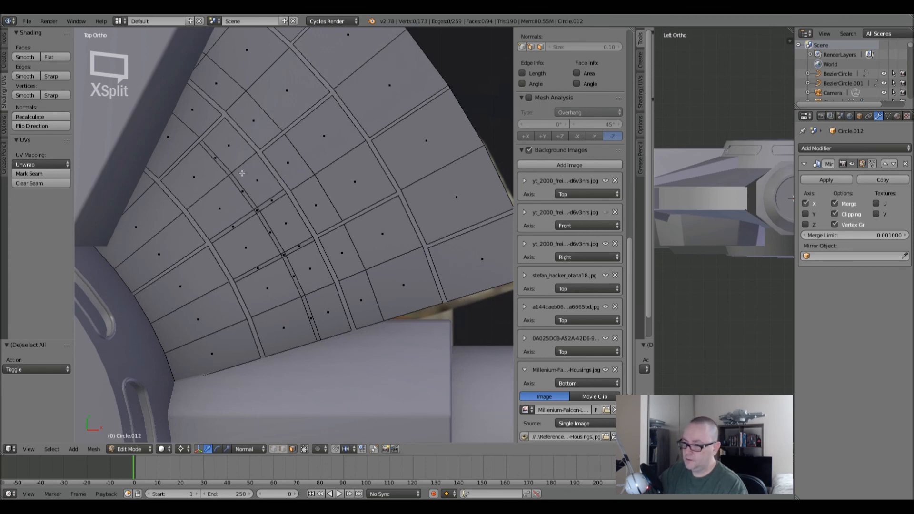
pyautogui.rightClick(273, 200)
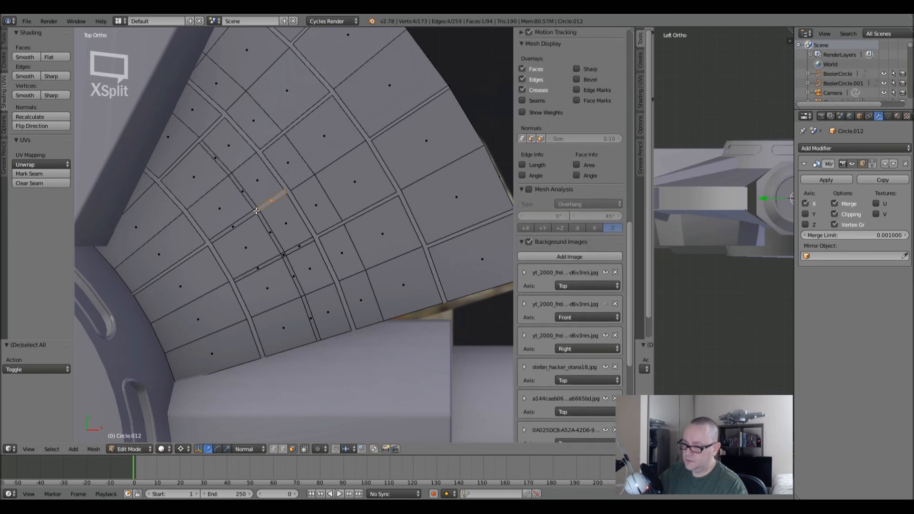
pyautogui.keyDown('shift'); pyautogui.rightClick(270, 232); pyautogui.keyUp('shift')
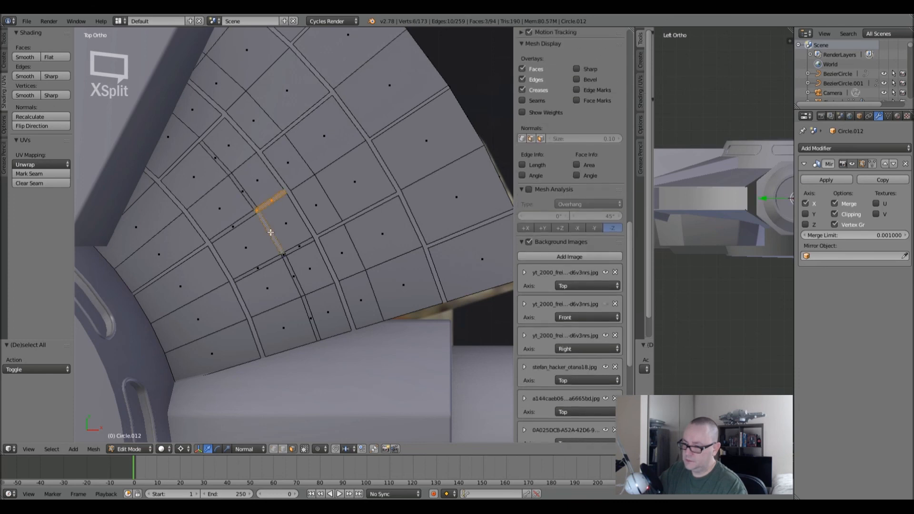
pyautogui.keyDown('shift'); pyautogui.rightClick(284, 257); pyautogui.keyUp('shift')
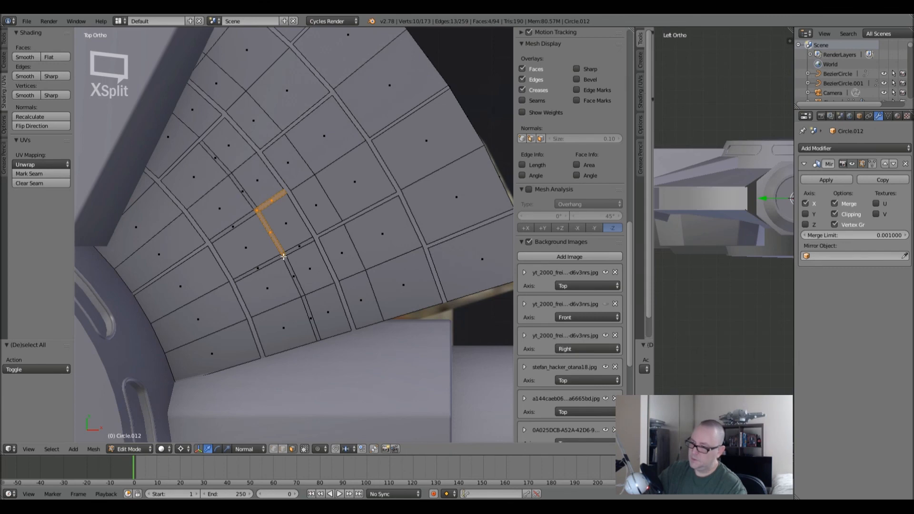
pyautogui.keyDown('shift'); pyautogui.rightClick(262, 268); pyautogui.keyUp('shift')
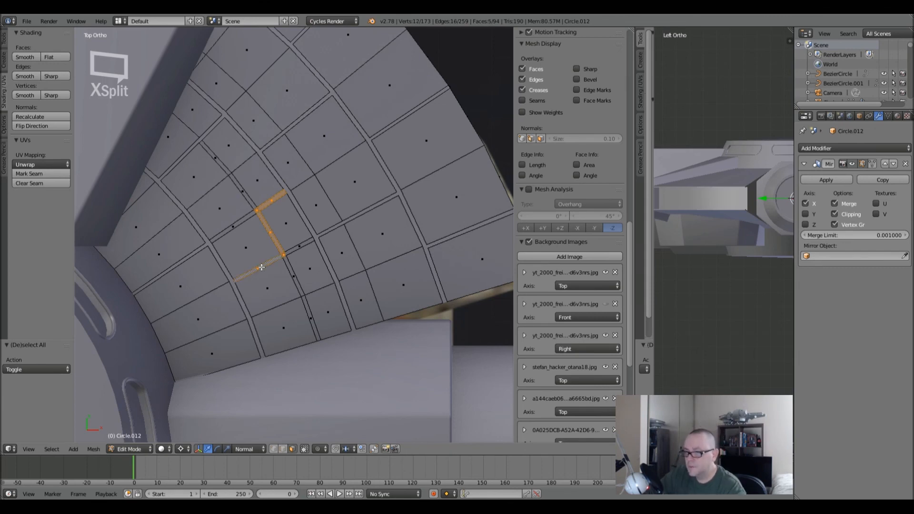
pyautogui.press('x')
pyautogui.click(261, 259)
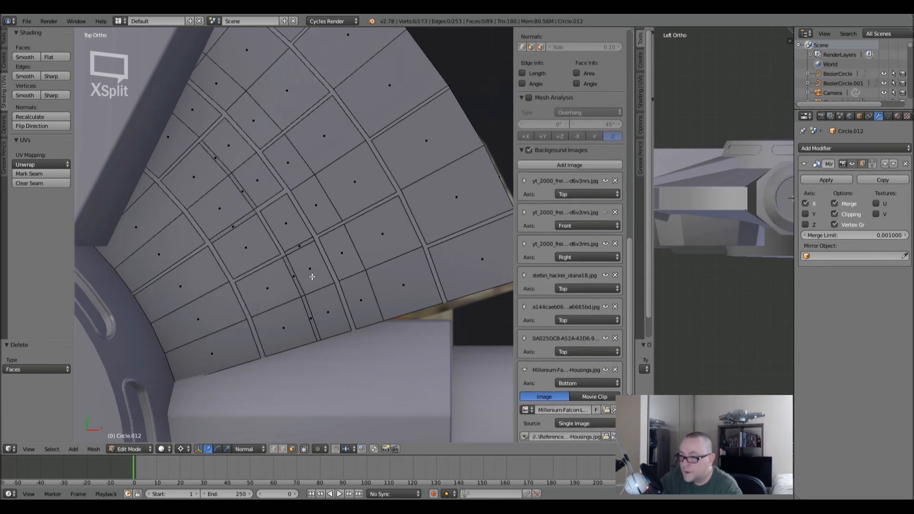
# - Merge the leftover narrow radial strip face on the outer side of the curved strip with its neighbouring panel face
pyautogui.moveTo(318, 276); pyautogui.dragTo(302, 256, button='middle')
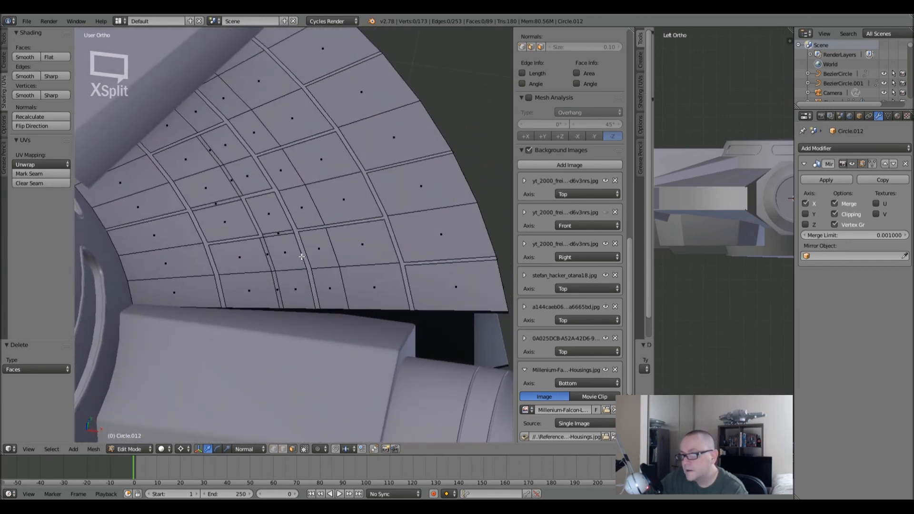
pyautogui.moveTo(310, 204); pyautogui.dragTo(386, 243, button='middle')
pyautogui.press('a')
pyautogui.moveTo(277, 210); pyautogui.dragTo(272, 267, button='middle')
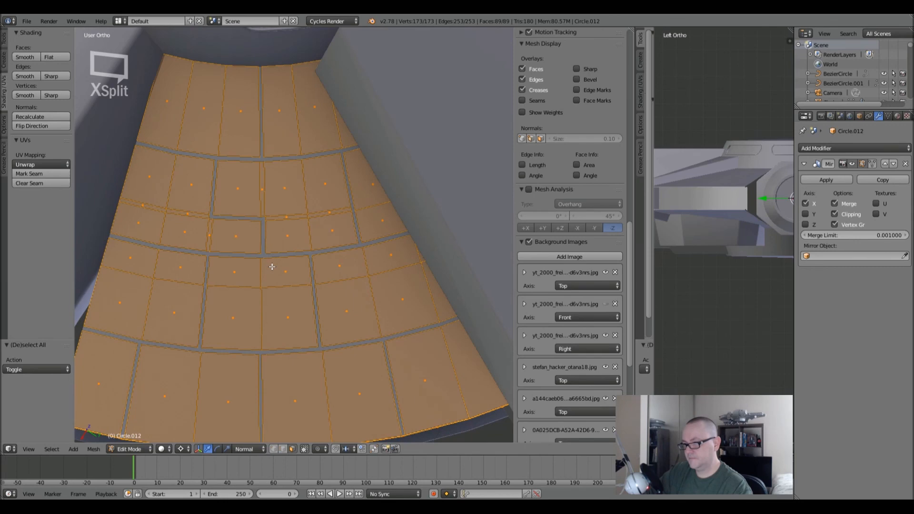
pyautogui.scroll(3, 200, 251)
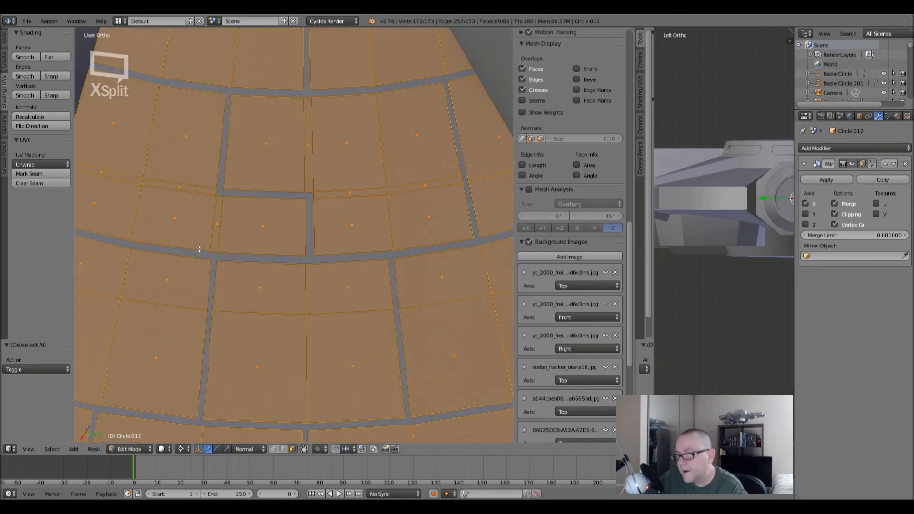
pyautogui.moveTo(200, 248); pyautogui.dragTo(222, 161, button='middle')
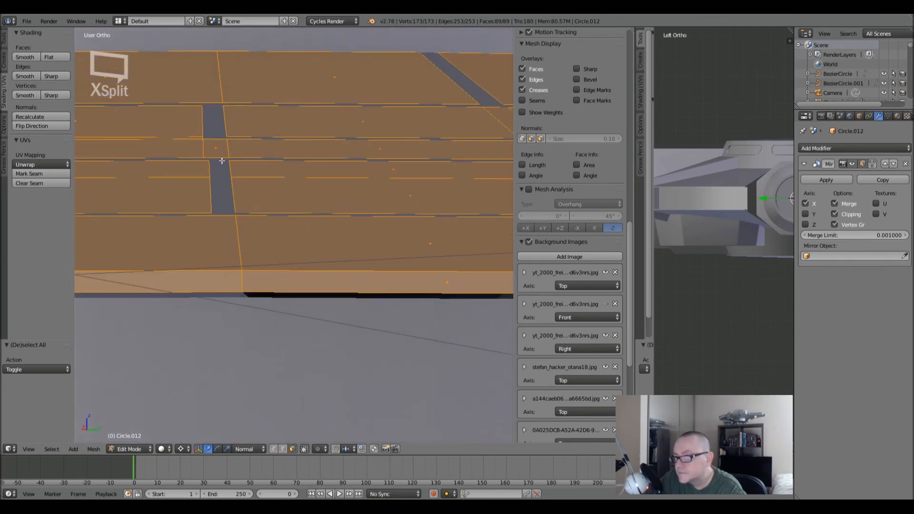
pyautogui.rightClick(191, 151)
pyautogui.keyDown('shift'); pyautogui.rightClick(215, 153); pyautogui.keyUp('shift')
pyautogui.moveTo(215, 153); pyautogui.dragTo(241, 216, button='middle')
pyautogui.press('a')
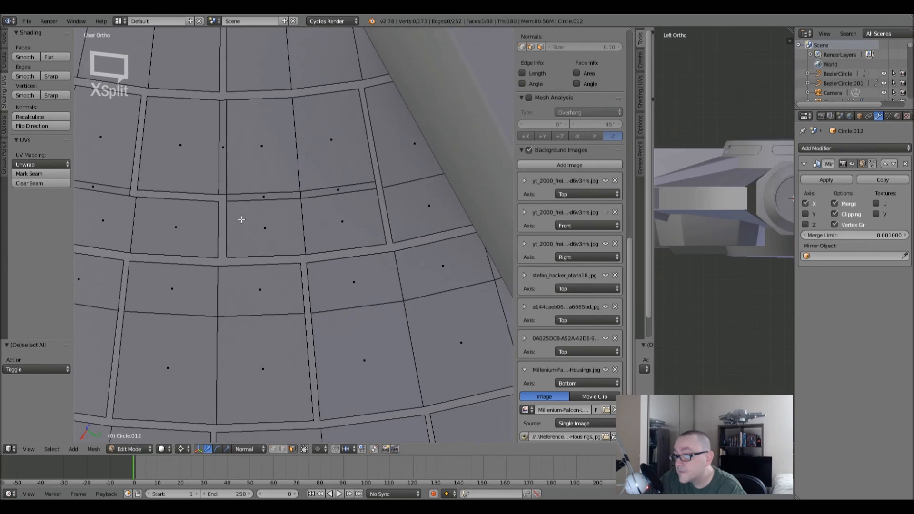
# - Examine the gap layout around the remaining curved strip faces by highlighting individual faces and the whole panel mesh
pyautogui.rightClick(328, 145)
pyautogui.keyDown('shift'); pyautogui.rightClick(339, 188); pyautogui.keyUp('shift')
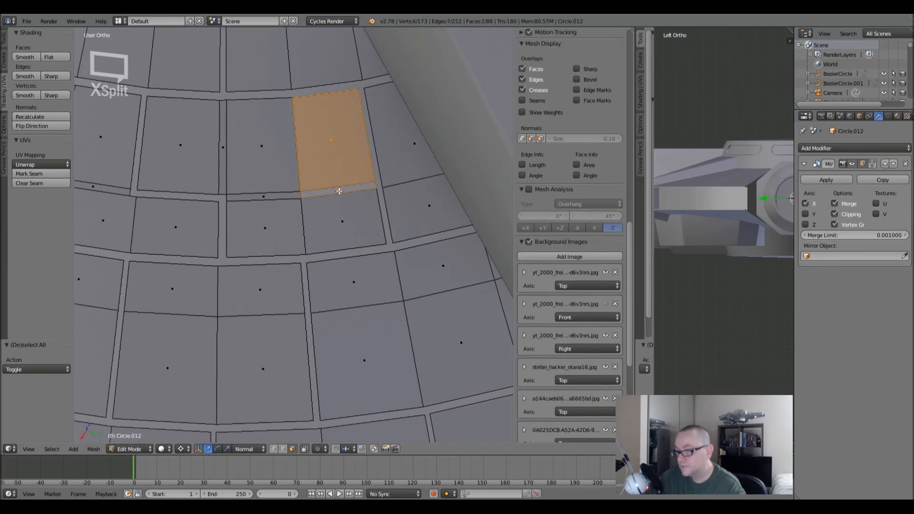
pyautogui.press('a')
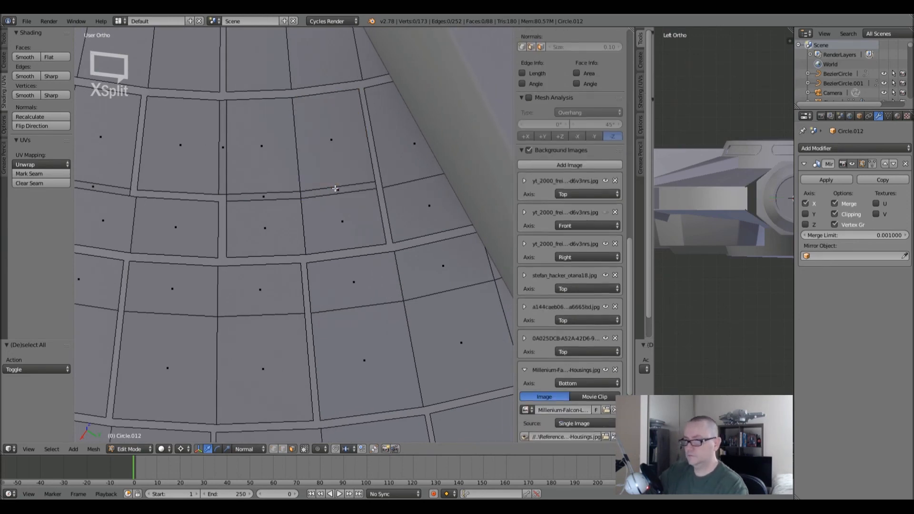
pyautogui.press('a')
pyautogui.scroll(-3, 335, 188)
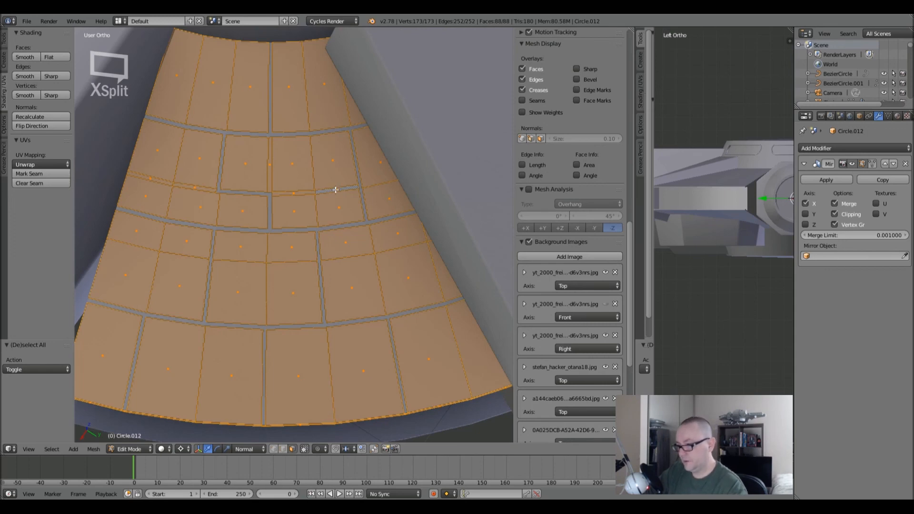
pyautogui.rightClick(336, 189)
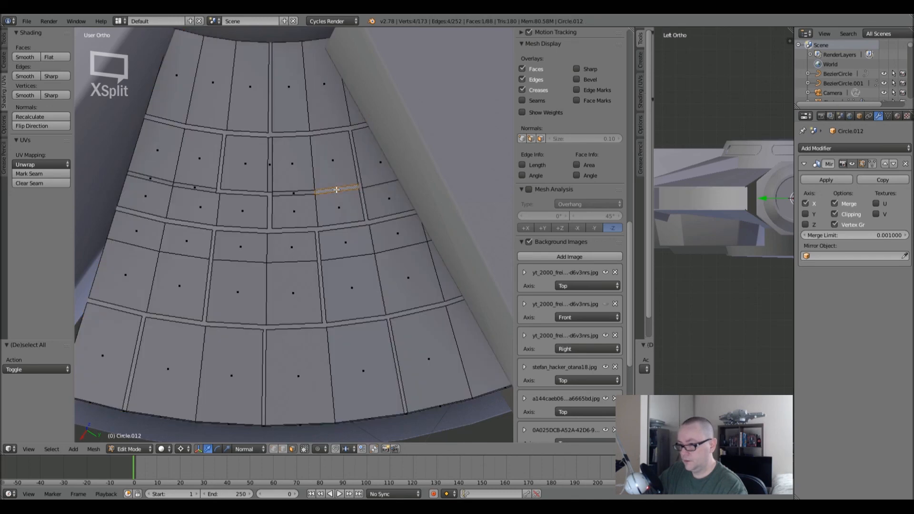
pyautogui.keyDown('shift'); pyautogui.rightClick(289, 192); pyautogui.keyUp('shift')
pyautogui.press('a')
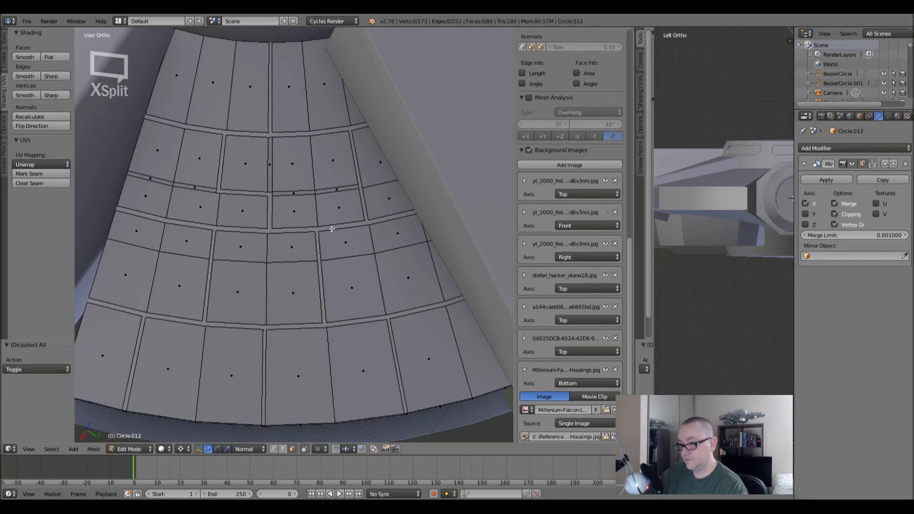
pyautogui.press('a')
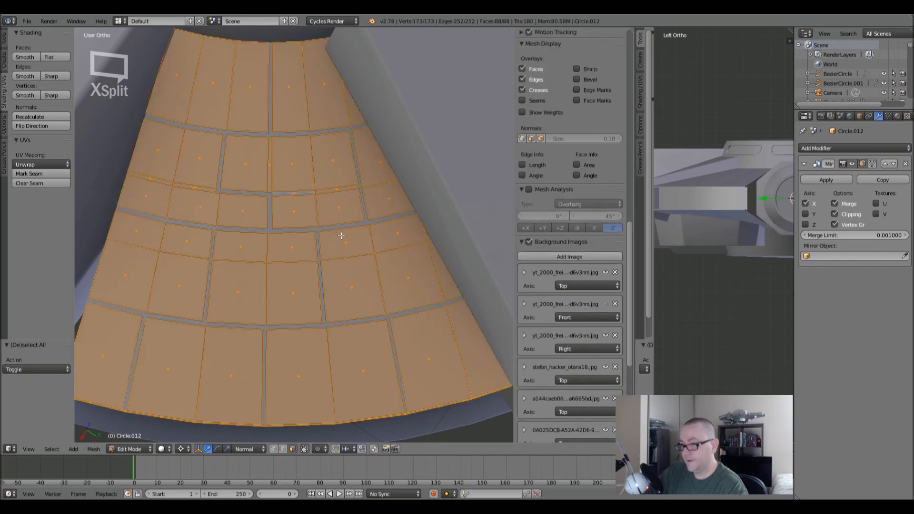
# - Merge the two short curved strip faces beside the middle radial strip with the panel faces on their inner side
pyautogui.press('a')
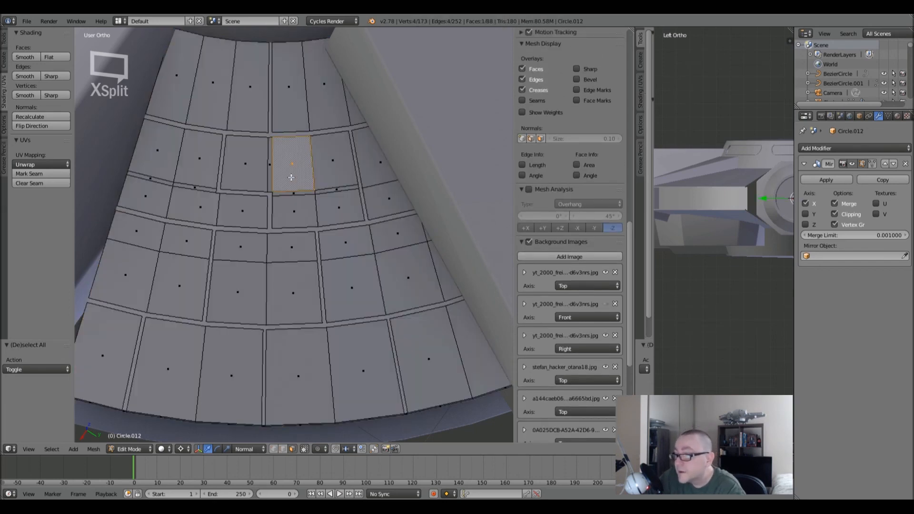
pyautogui.rightClick(294, 189)
pyautogui.scroll(5, 294, 189)
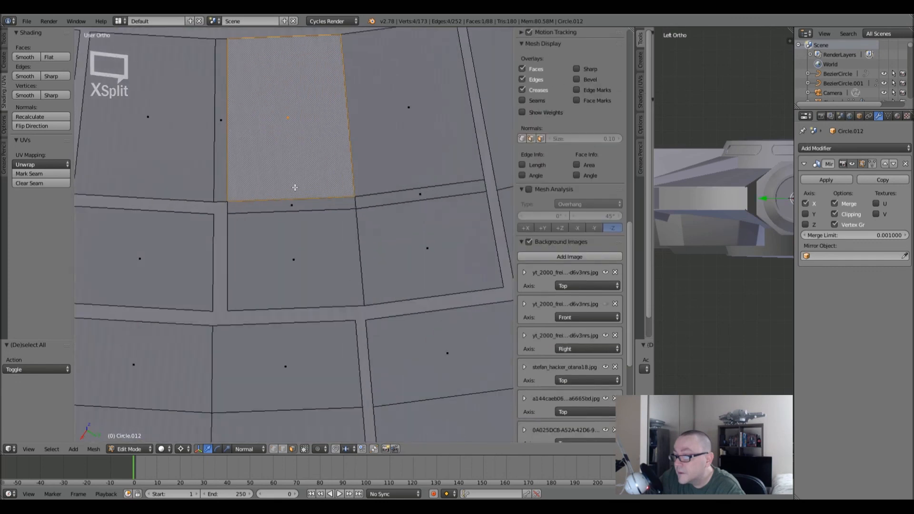
pyautogui.keyDown('shift'); pyautogui.rightClick(293, 204); pyautogui.keyUp('shift')
pyautogui.press('f')
pyautogui.rightClick(360, 147)
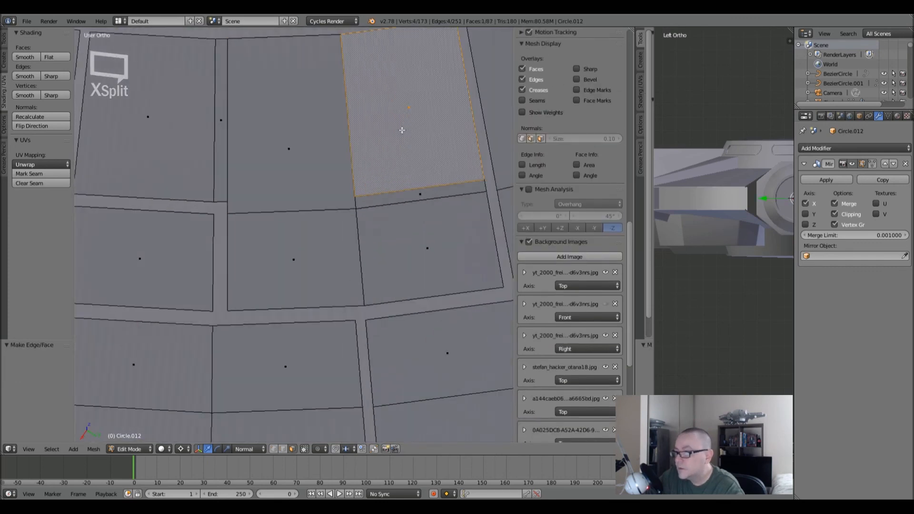
pyautogui.keyDown('shift'); pyautogui.rightClick(420, 191); pyautogui.keyUp('shift')
pyautogui.press('f')
pyautogui.scroll(-3, 420, 191)
pyautogui.press('a')
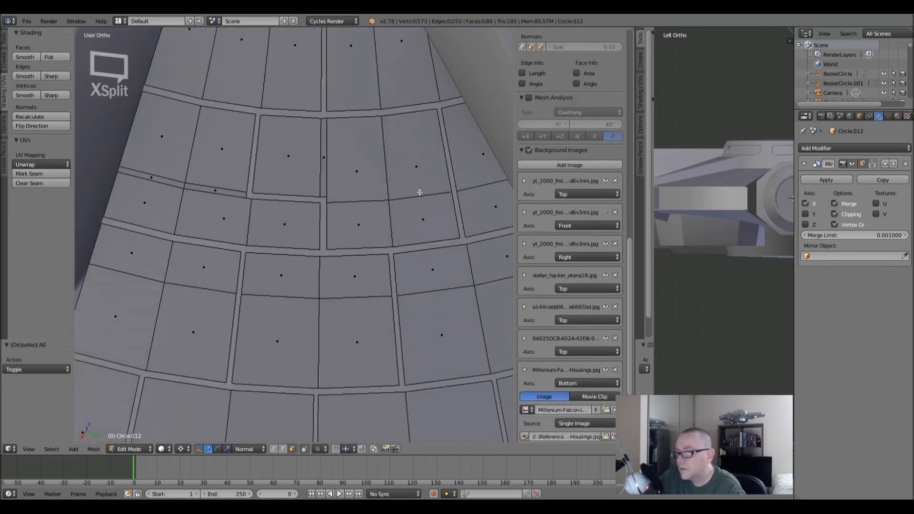
# - Merge the leftover middle radial strip face with the panel face directly beside it in the same ring
pyautogui.moveTo(346, 172); pyautogui.dragTo(347, 102, button='middle')
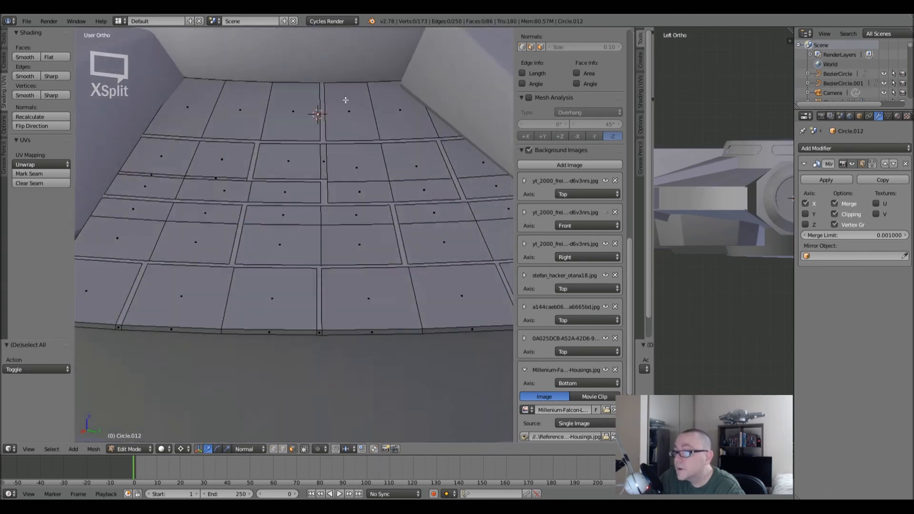
pyautogui.scroll(6, 337, 163)
pyautogui.moveTo(337, 163)
pyautogui.mouseDown(button='middle')
pyautogui.moveTo(337, 153)
pyautogui.moveTo(333, 161)
pyautogui.mouseUp(button='middle')
pyautogui.rightClick(313, 175)
pyautogui.keyDown('shift'); pyautogui.rightClick(287, 175); pyautogui.keyUp('shift')
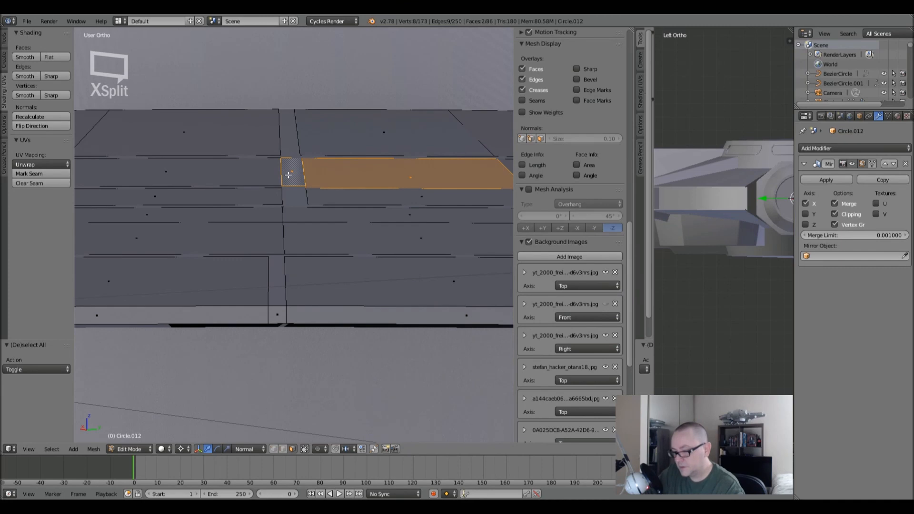
pyautogui.press('f')
pyautogui.press('a')
# - Merge the two remaining curved strip faces near the plating's side edge with the panel faces on their inner side
pyautogui.moveTo(288, 174); pyautogui.dragTo(233, 213, button='middle')
pyautogui.scroll(-4, 361, 229)
pyautogui.scroll(2, 233, 213)
pyautogui.scroll(2, 232, 213)
pyautogui.rightClick(231, 240)
pyautogui.keyDown('shift'); pyautogui.rightClick(232, 258); pyautogui.keyUp('shift')
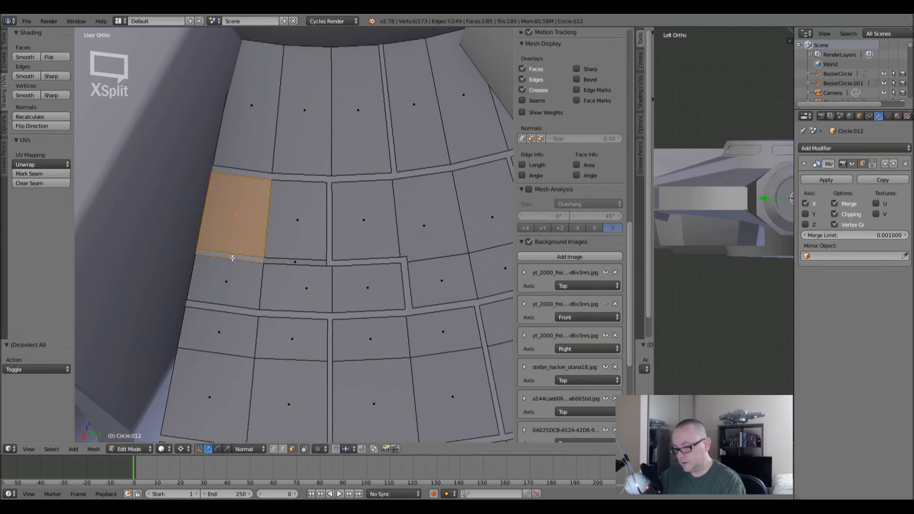
pyautogui.press('f')
pyautogui.rightClick(295, 227)
pyautogui.keyDown('shift'); pyautogui.rightClick(291, 260); pyautogui.keyUp('shift')
pyautogui.press('f')
pyautogui.press('a')
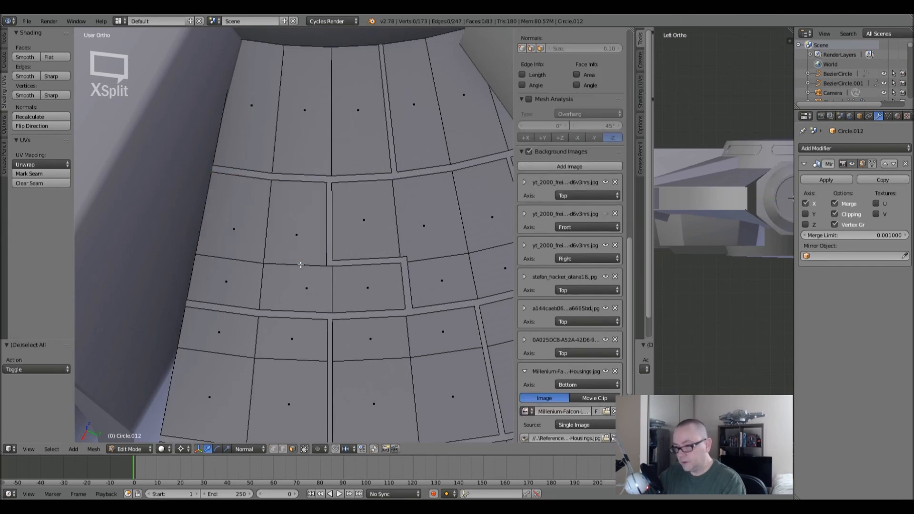
# - Examine the whole panel mesh from the top, comparing its gap layout with the reference image in wireframe and solid display
pyautogui.scroll(-4, 301, 265)
pyautogui.moveTo(336, 198); pyautogui.dragTo(333, 233, button='middle')
pyautogui.press('a')
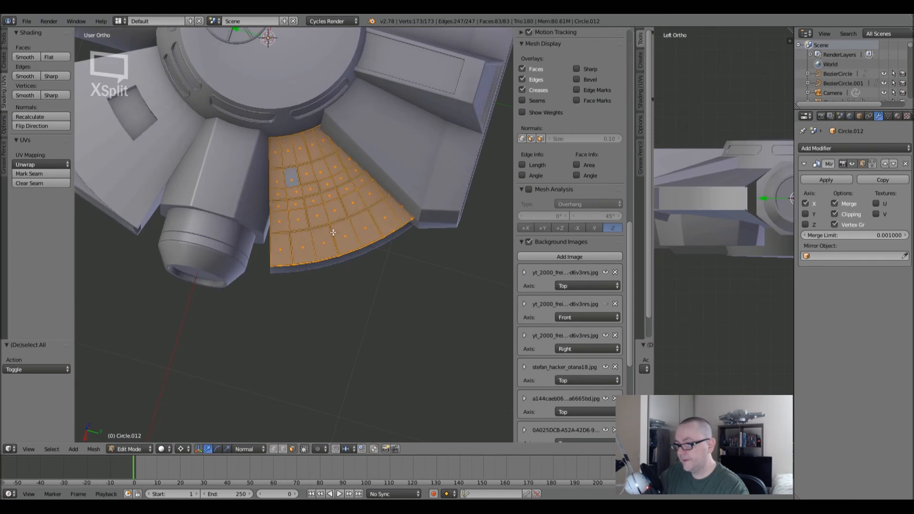
pyautogui.press('KP_7')
pyautogui.press('z')
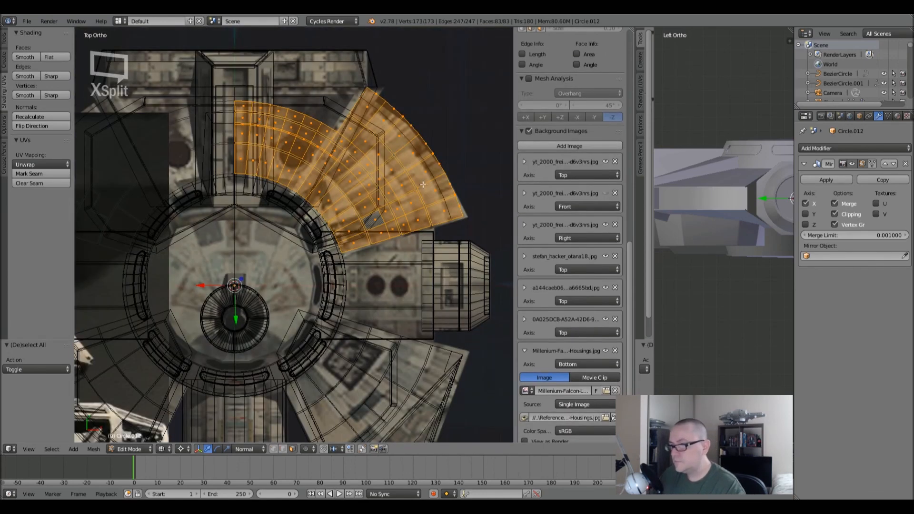
pyautogui.press('z')
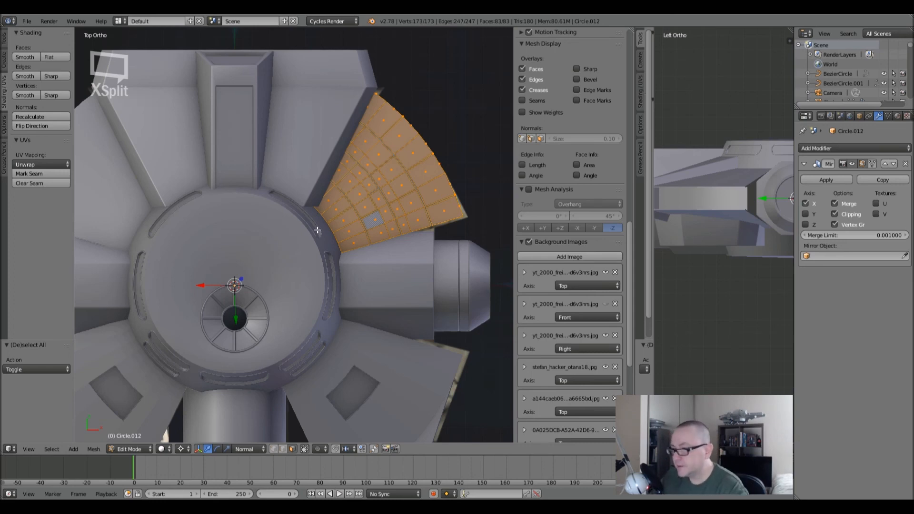
pyautogui.scroll(3, 351, 171)
pyautogui.keyDown('shift'); pyautogui.moveTo(442, 205); pyautogui.dragTo(281, 267, button='middle'); pyautogui.keyUp('shift')
pyautogui.scroll(2, 248, 333)
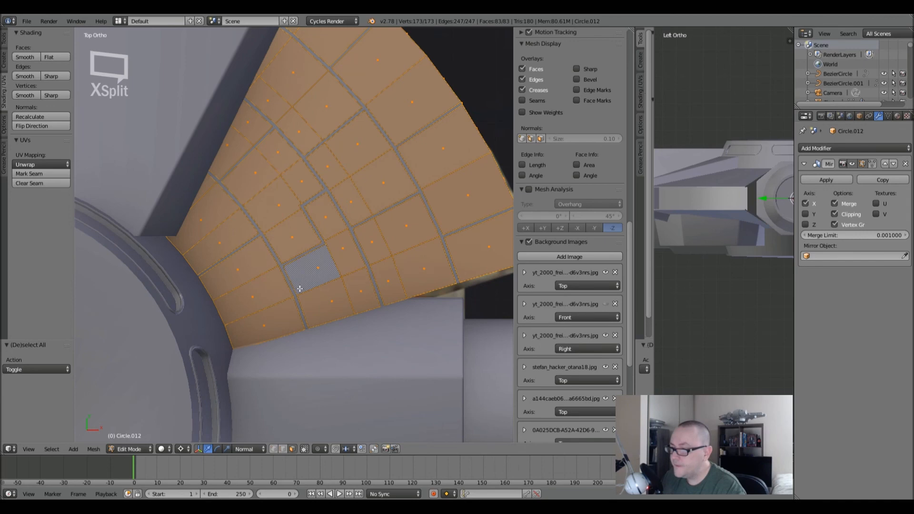
pyautogui.keyDown('shift'); pyautogui.moveTo(352, 277); pyautogui.dragTo(270, 350, button='middle'); pyautogui.keyUp('shift')
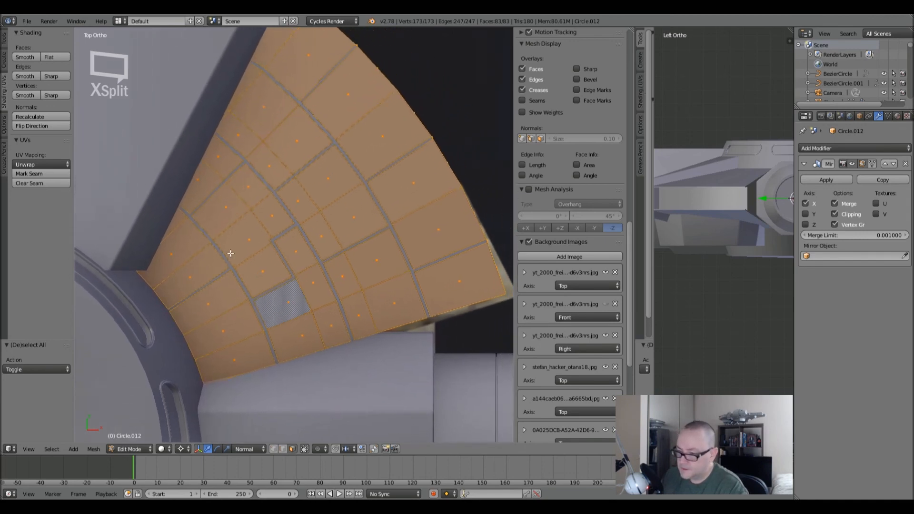
pyautogui.scroll(2, 231, 253)
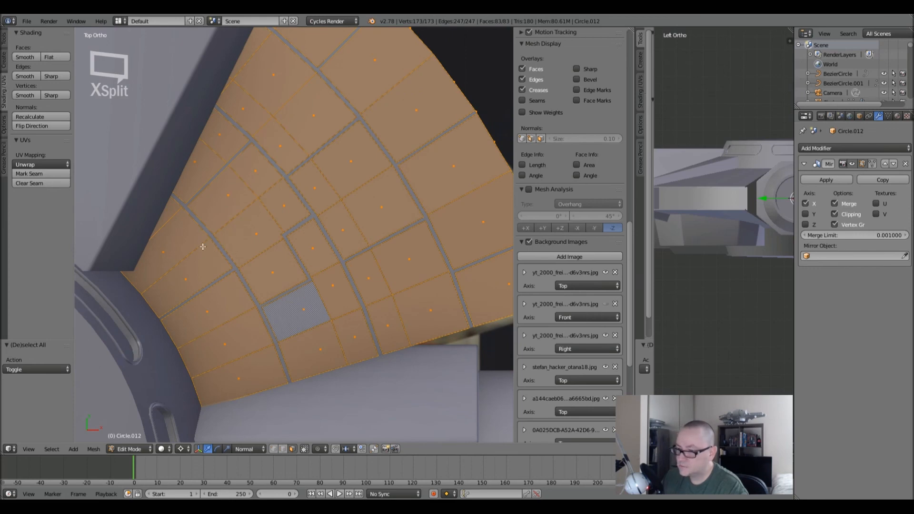
pyautogui.scroll(2, 191, 229)
pyautogui.scroll(-2, 192, 229)
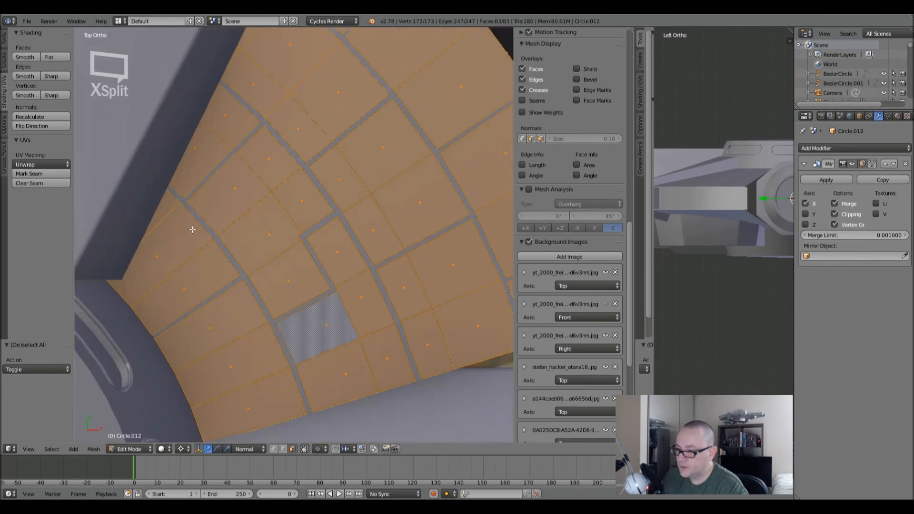
# - Leave mesh editing, add a cube at the hull's centre and scale it down to about 0.05
pyautogui.press('Tab')
pyautogui.scroll(-2, 257, 233)
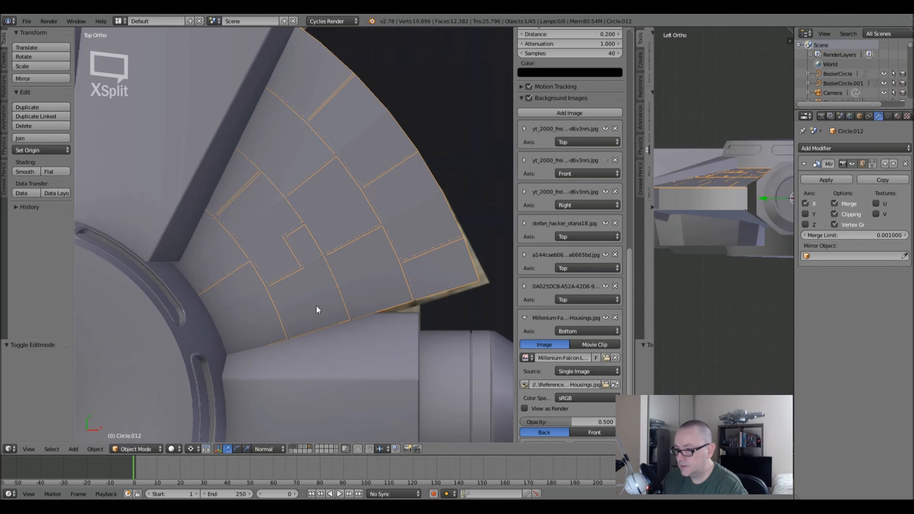
pyautogui.scroll(-5, 308, 253)
pyautogui.press('z')
pyautogui.press('a')
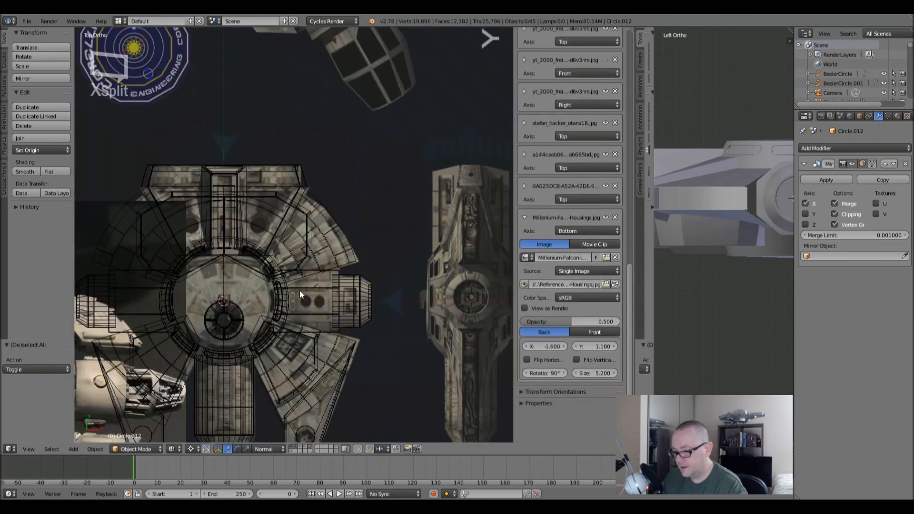
pyautogui.hotkey('shift', 'a')
pyautogui.moveTo(299, 291)
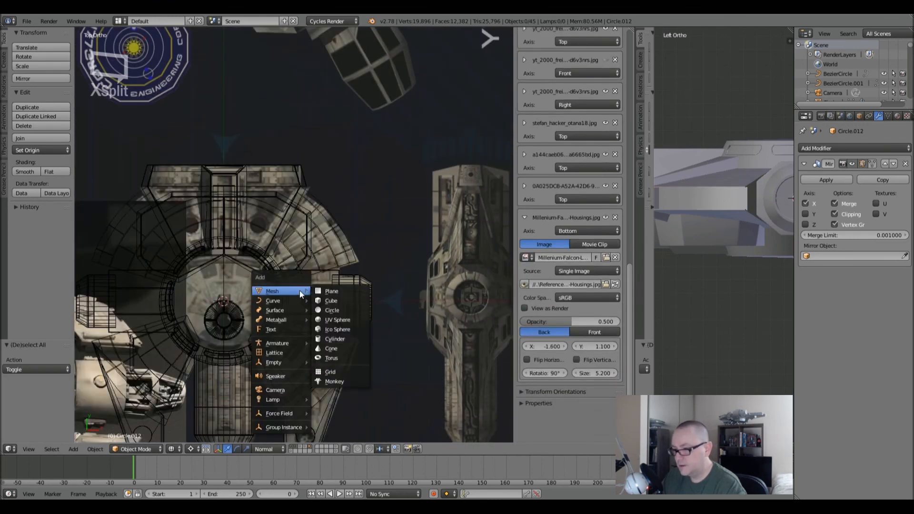
pyautogui.click(325, 300)
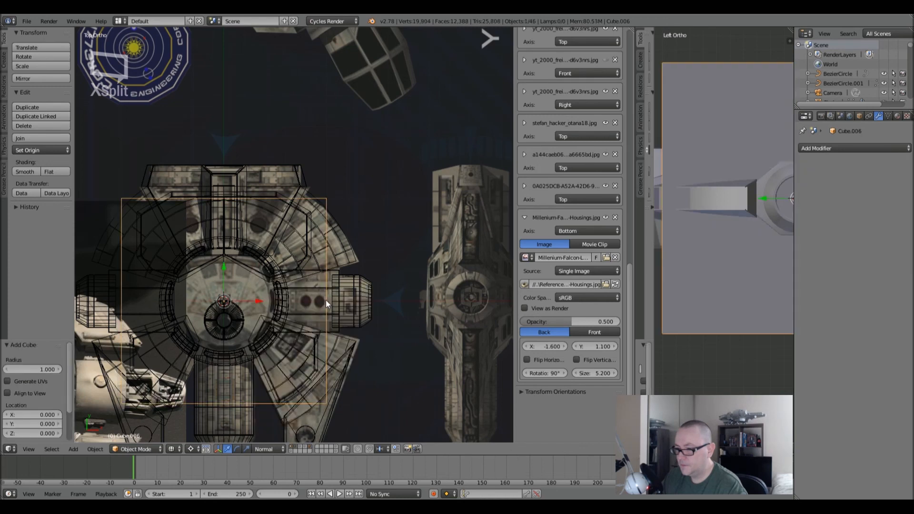
pyautogui.scroll(3, 257, 258)
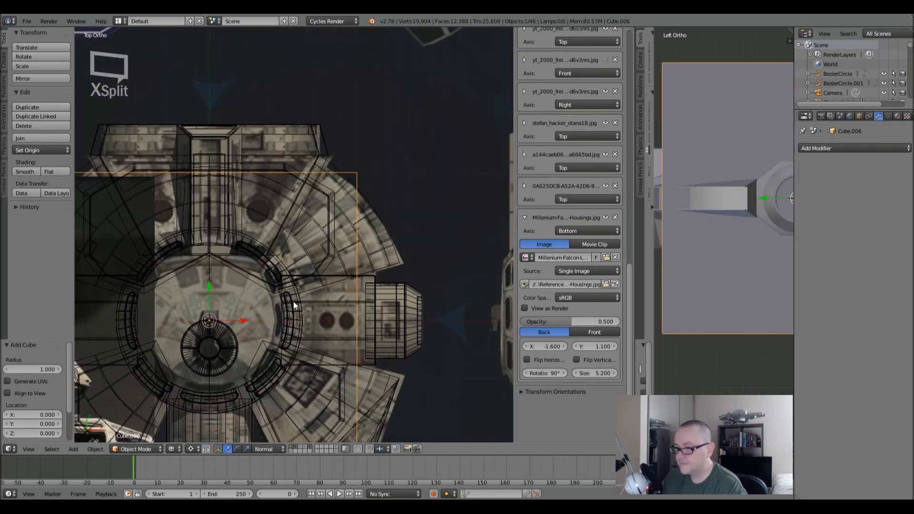
pyautogui.press('s')
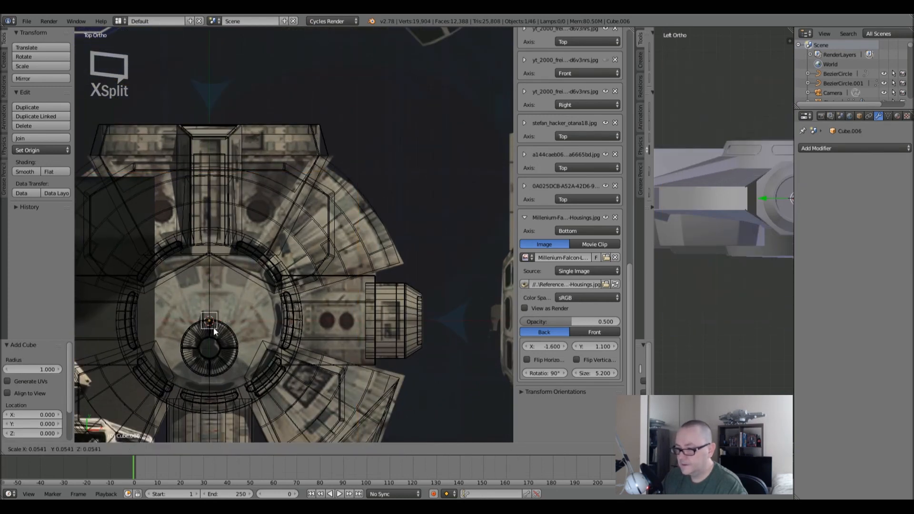
pyautogui.click(213, 327)
# - Move the small cube by about 0.879 in X and 0.678 in Y onto the panelled wedge, and raise it 0.519 in Z
pyautogui.press('g')
pyautogui.click(355, 209)
pyautogui.press('z')
pyautogui.scroll(6, 355, 209)
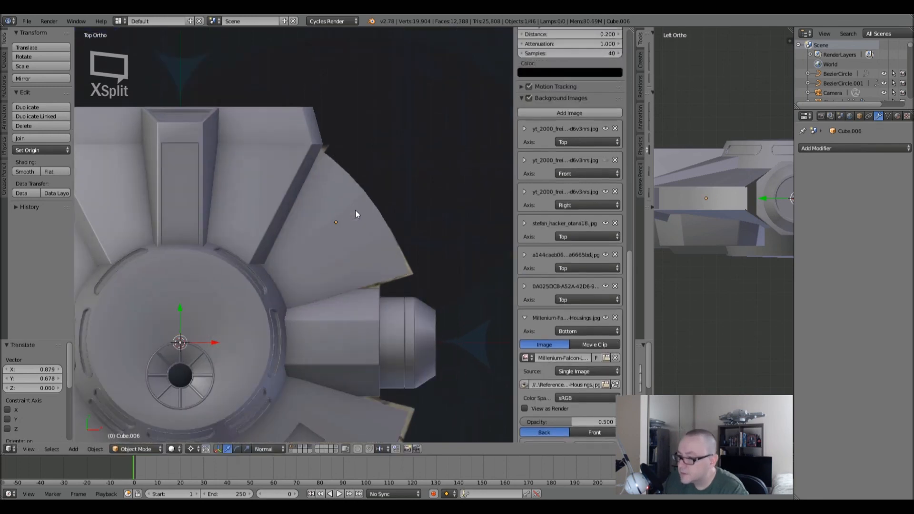
pyautogui.scroll(-3, 671, 225)
pyautogui.press('g')
pyautogui.press('z')
pyautogui.click(731, 150)
pyautogui.press('s')
pyautogui.press('z')
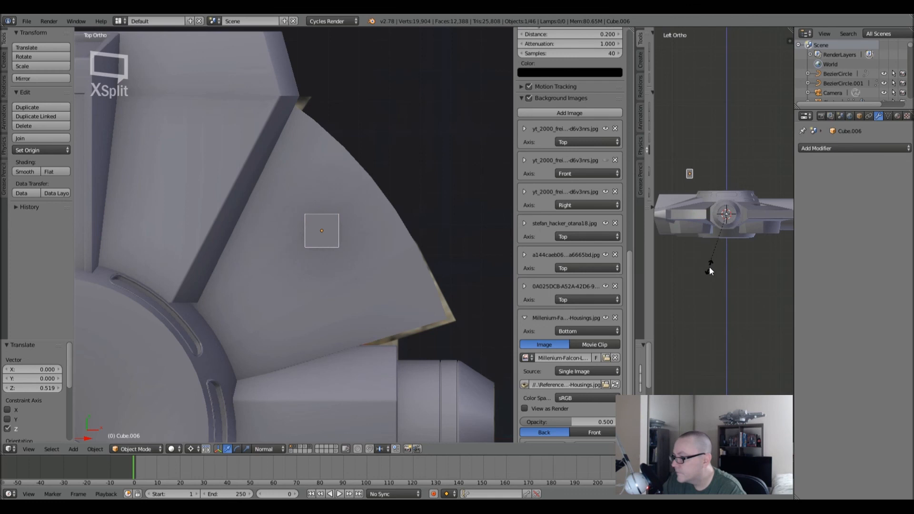
pyautogui.rightClick(715, 370)
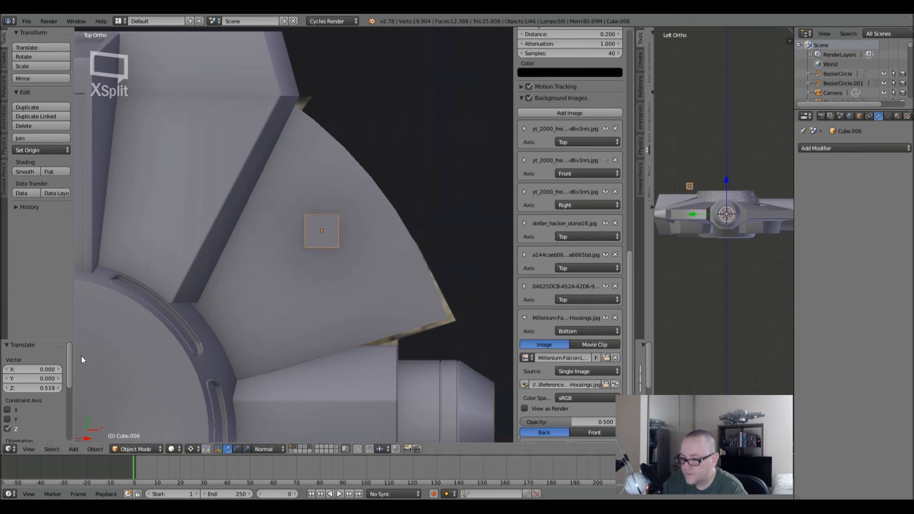
# - Change the pivot point to the cube itself and stretch the cube along Z by a factor of about 4.965
pyautogui.click(192, 450)
pyautogui.click(214, 406)
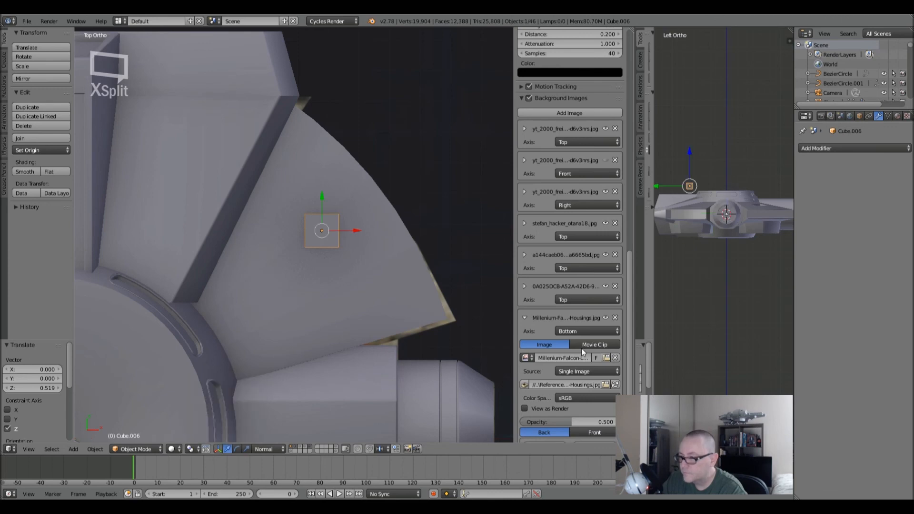
pyautogui.press('s')
pyautogui.press('z')
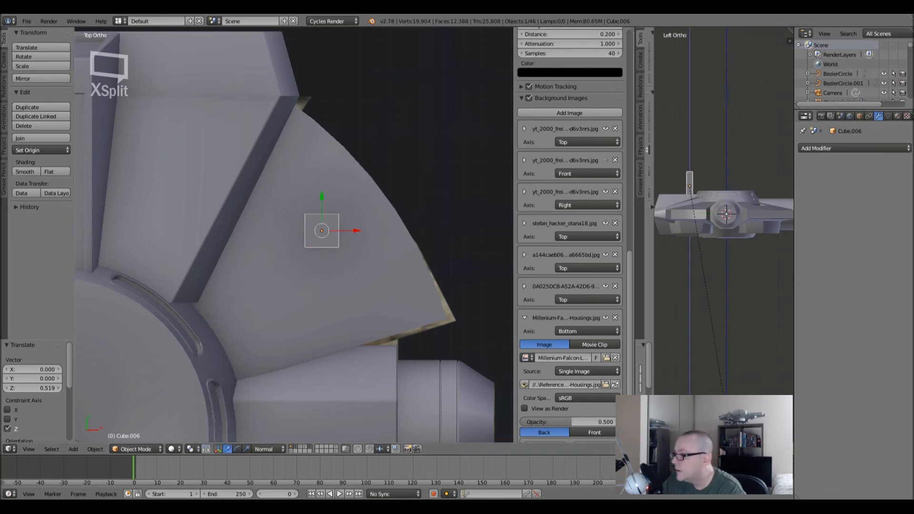
pyautogui.click(675, 374)
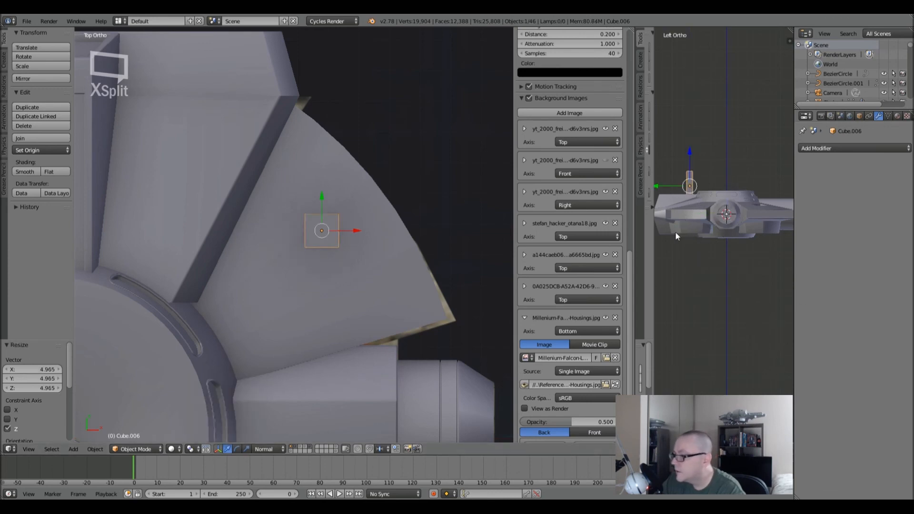
# - Shift the tall block about 0.102 in Y and -0.148 in Z so that it sinks into the hull plating
pyautogui.scroll(4, 713, 182)
pyautogui.keyDown('shift'); pyautogui.moveTo(714, 182); pyautogui.dragTo(811, 191, button='middle'); pyautogui.keyUp('shift')
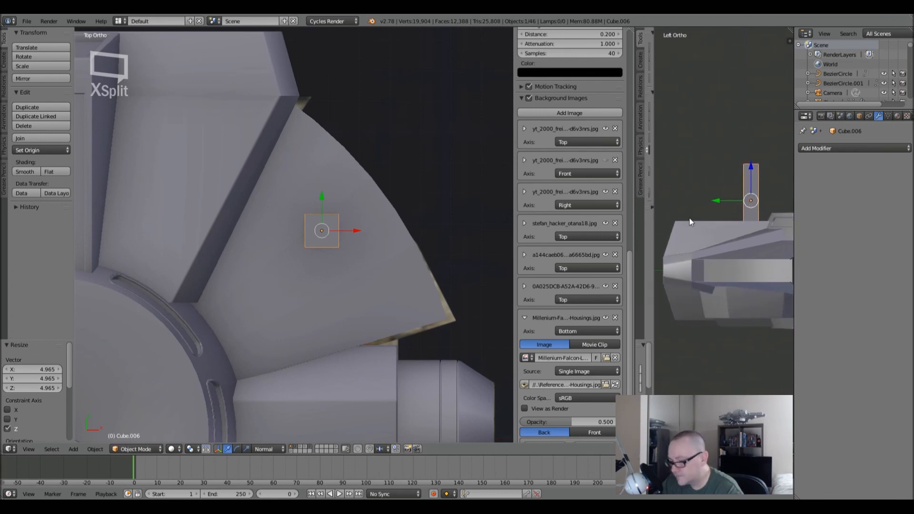
pyautogui.press('g')
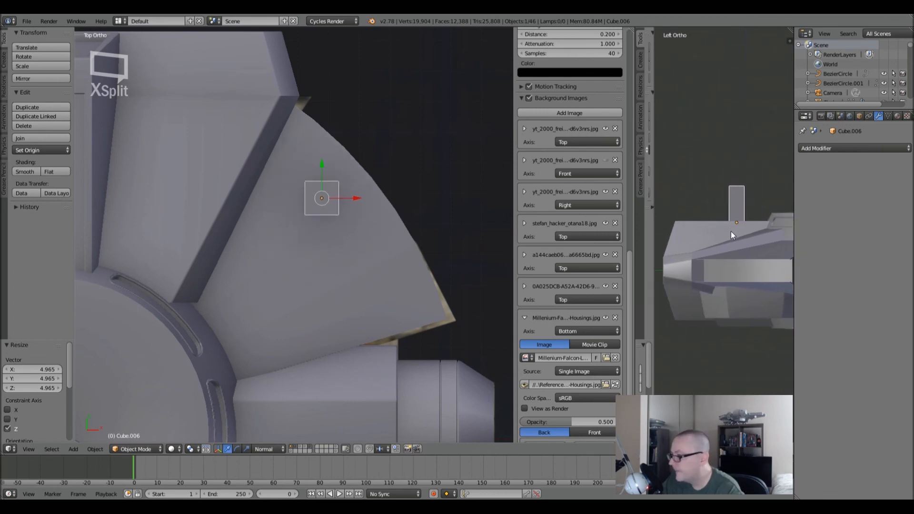
pyautogui.click(731, 229)
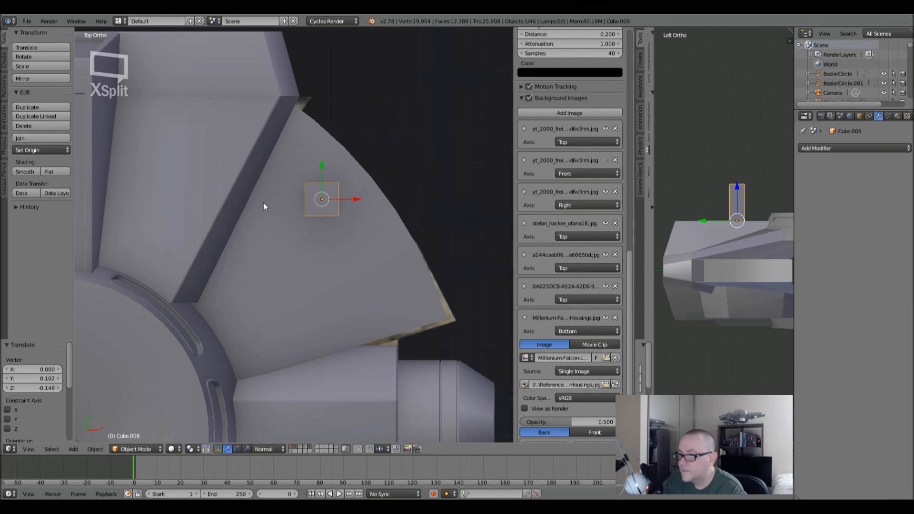
pyautogui.press('z')
pyautogui.scroll(2, 264, 203)
pyautogui.press('z')
pyautogui.rightClick(393, 224)
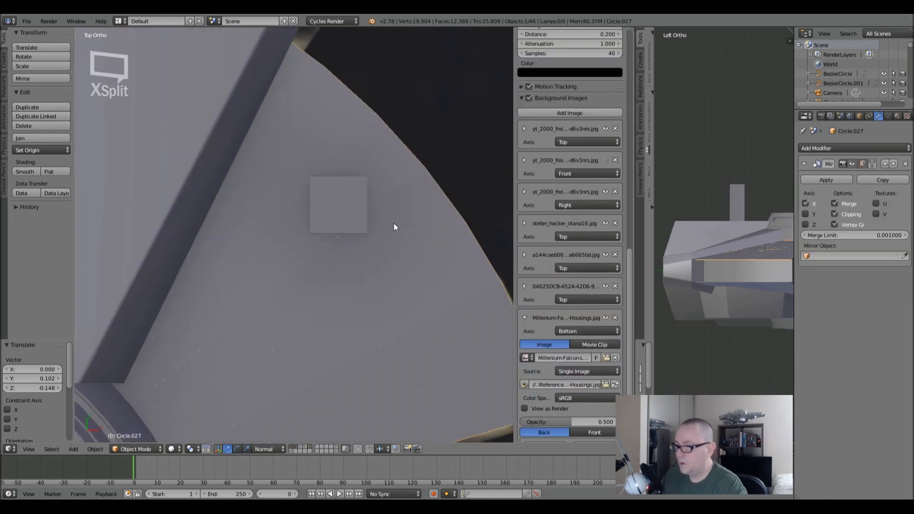
pyautogui.scroll(-2, 393, 223)
pyautogui.rightClick(385, 241)
pyautogui.rightClick(247, 218)
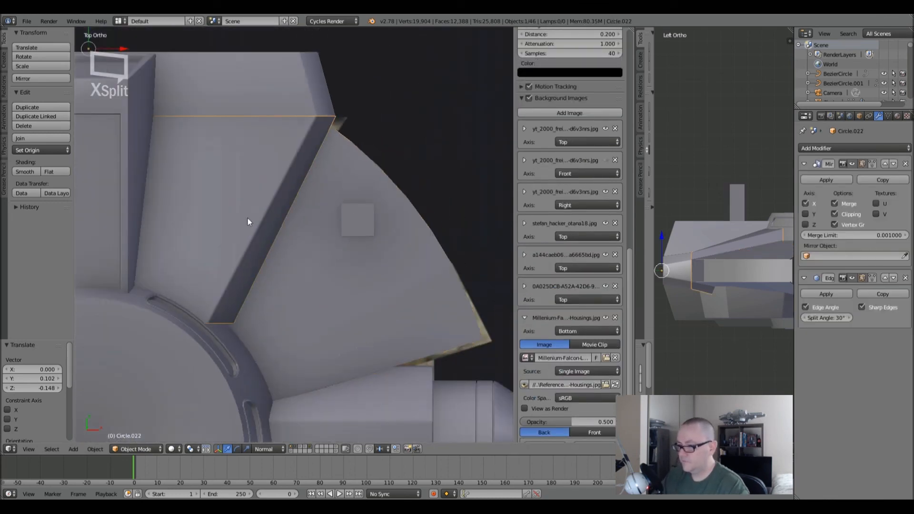
pyautogui.keyDown('shift'); pyautogui.rightClick(291, 235); pyautogui.keyUp('shift')
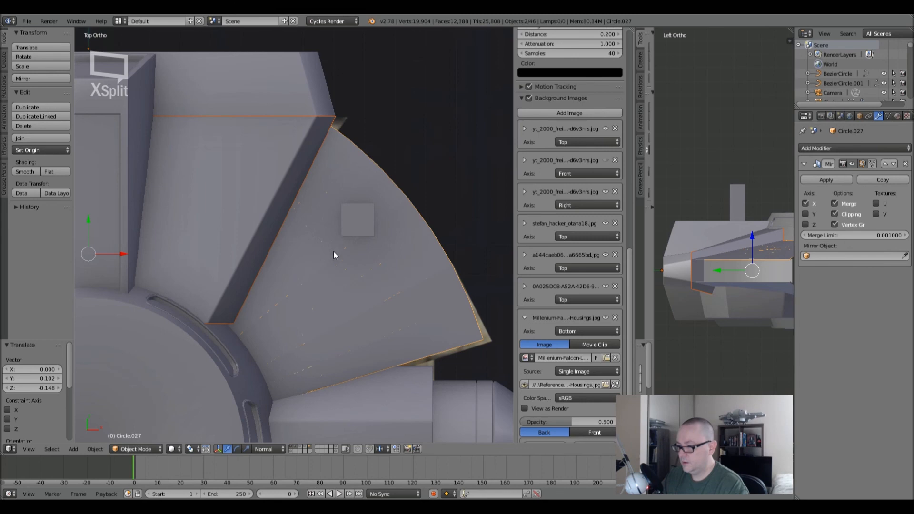
pyautogui.scroll(-1, 333, 252)
pyautogui.press('g')
pyautogui.rightClick(330, 168)
# - Select the panelled wedge plating together with the sloped front hull section and move both objects to layer 15
pyautogui.rightClick(320, 304)
pyautogui.keyDown('shift'); pyautogui.rightClick(244, 176); pyautogui.keyUp('shift')
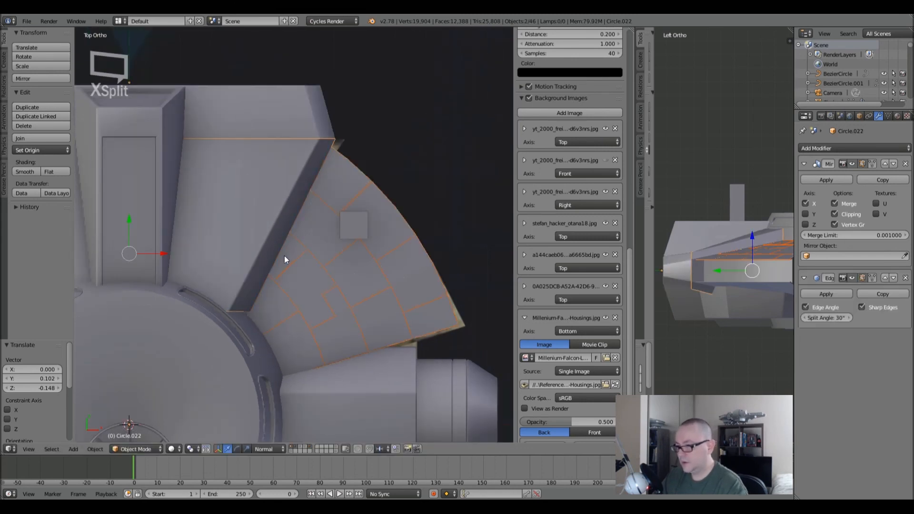
pyautogui.scroll(-3, 312, 282)
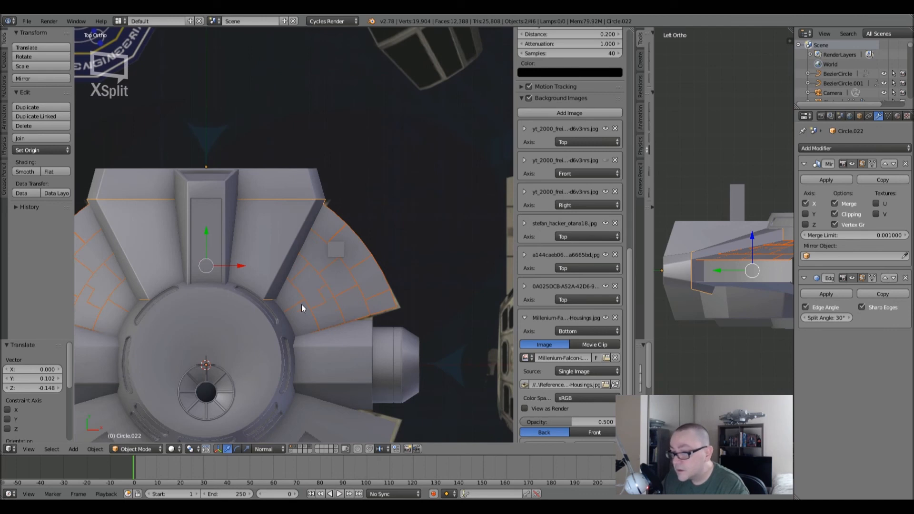
pyautogui.press('m')
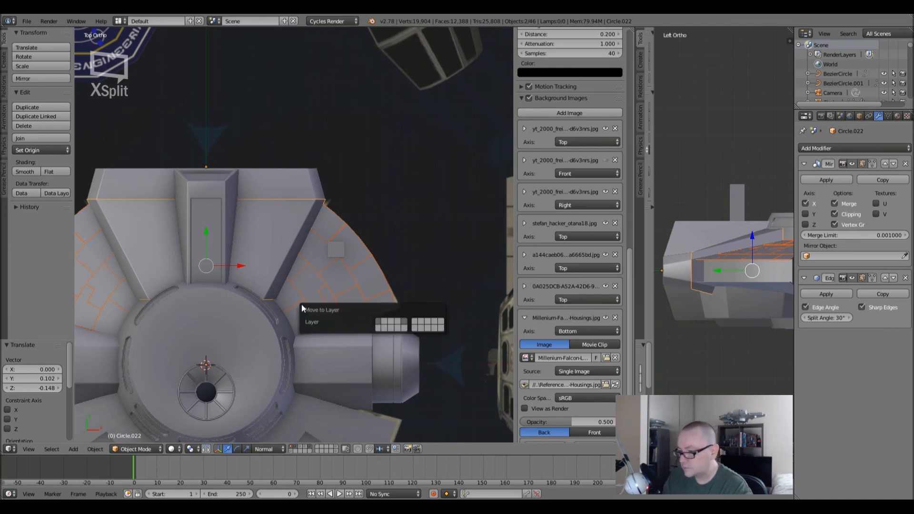
pyautogui.click(404, 329)
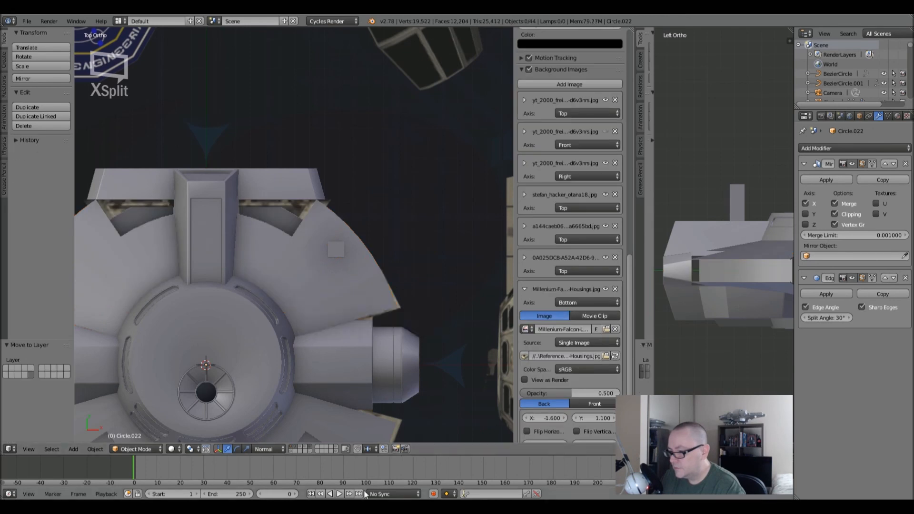
# - Compare the panelled plating on layer 15 with the plain base wedge on layer 5, checking the wedge against the reference image in wireframe
pyautogui.click(308, 451)
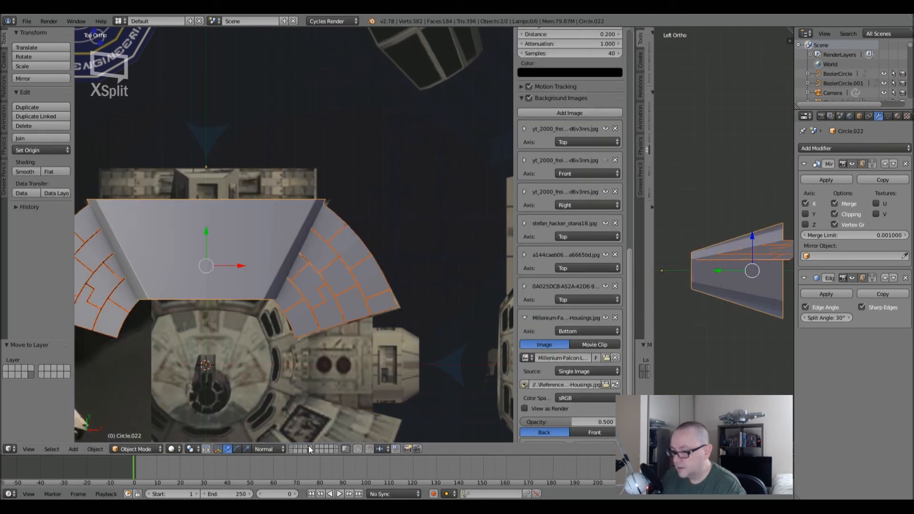
pyautogui.click(310, 447)
pyautogui.rightClick(324, 267)
pyautogui.press('z')
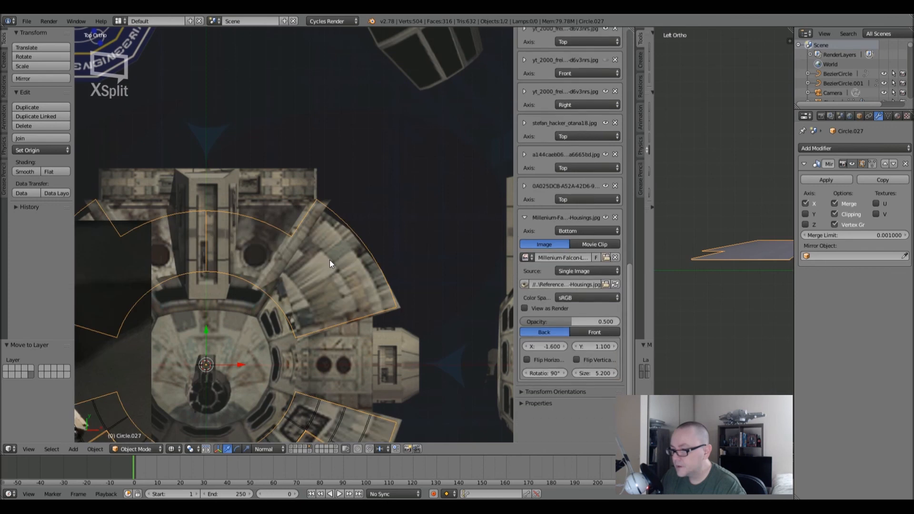
pyautogui.scroll(3, 330, 307)
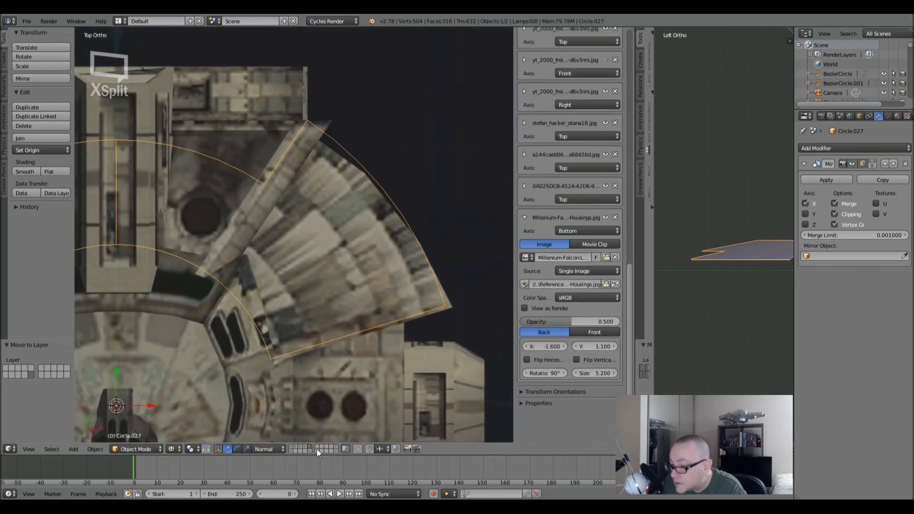
pyautogui.click(312, 450)
pyautogui.scroll(-3, 307, 281)
pyautogui.press('z')
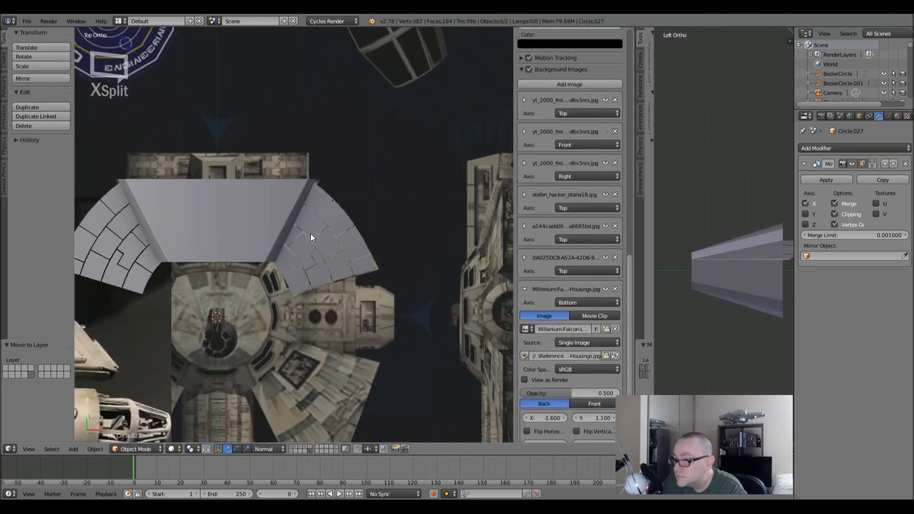
pyautogui.press('a')
pyautogui.press('a')
pyautogui.click(309, 446)
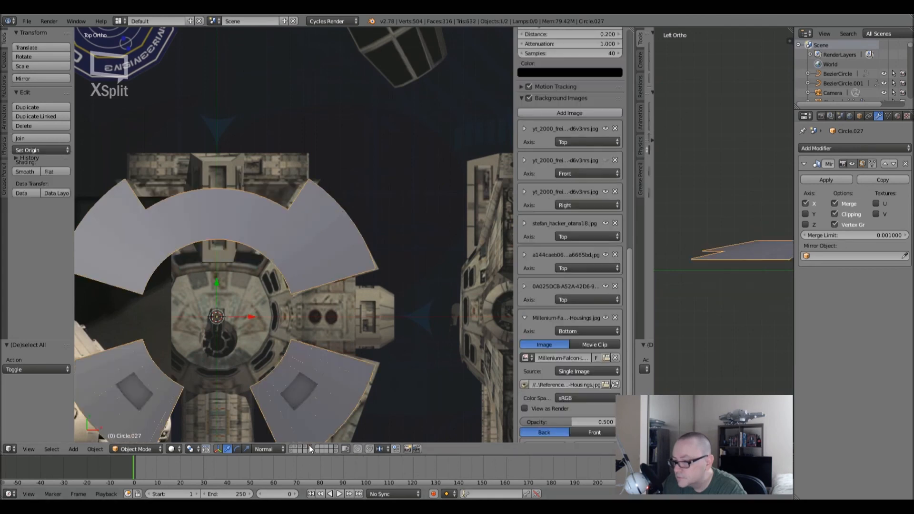
# - Select the small block on layer 1, move it to layer 15 and show that layer alone
pyautogui.click(294, 447)
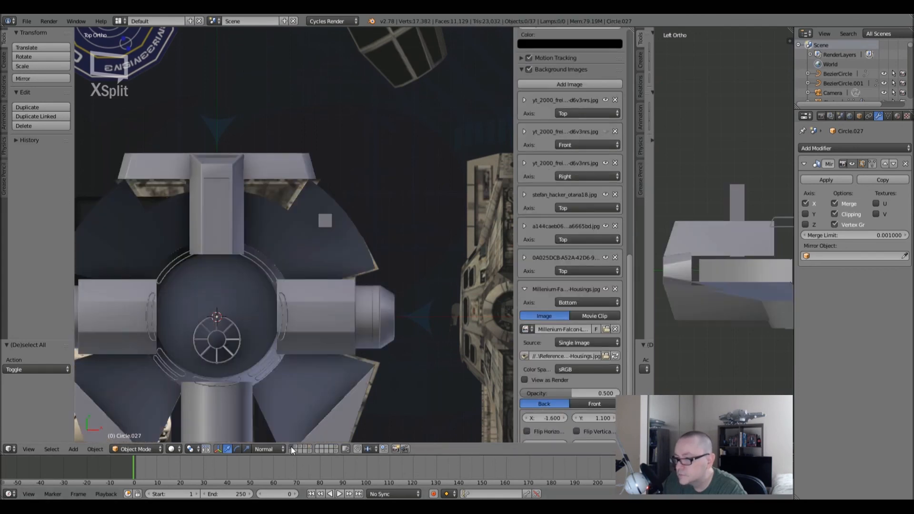
pyautogui.rightClick(323, 221)
pyautogui.rightClick(323, 220)
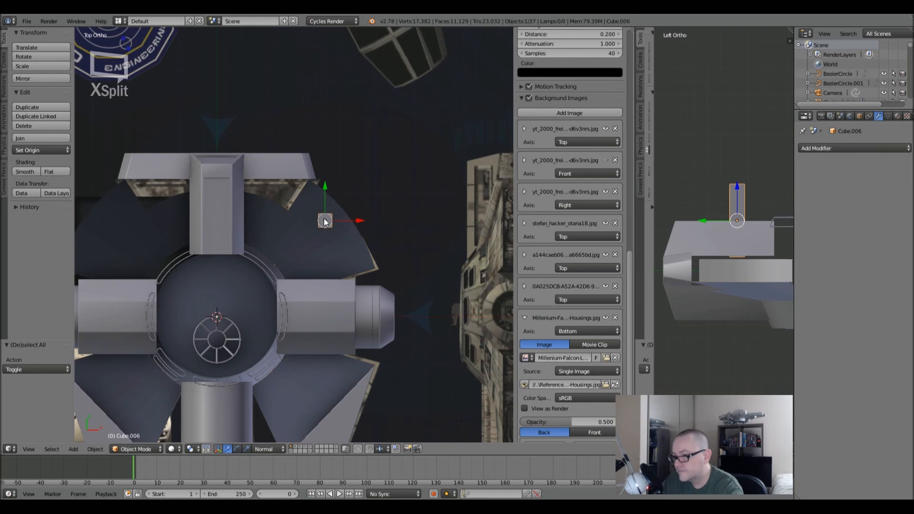
pyautogui.press('m')
pyautogui.click(425, 241)
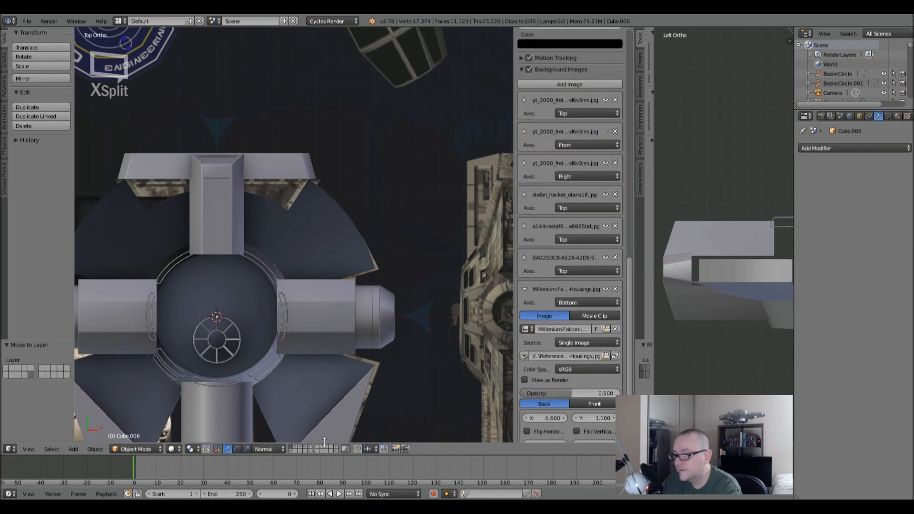
pyautogui.click(310, 451)
pyautogui.scroll(8, 325, 192)
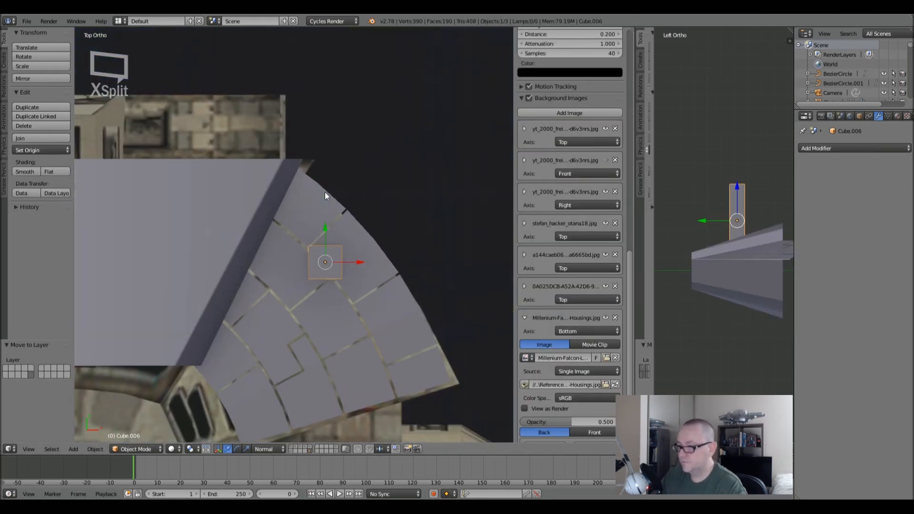
# - Scale the block to 0.296 and move it 0.119 in X and 0.271 in Y, beyond the wedge's curved outer edge
pyautogui.press('s')
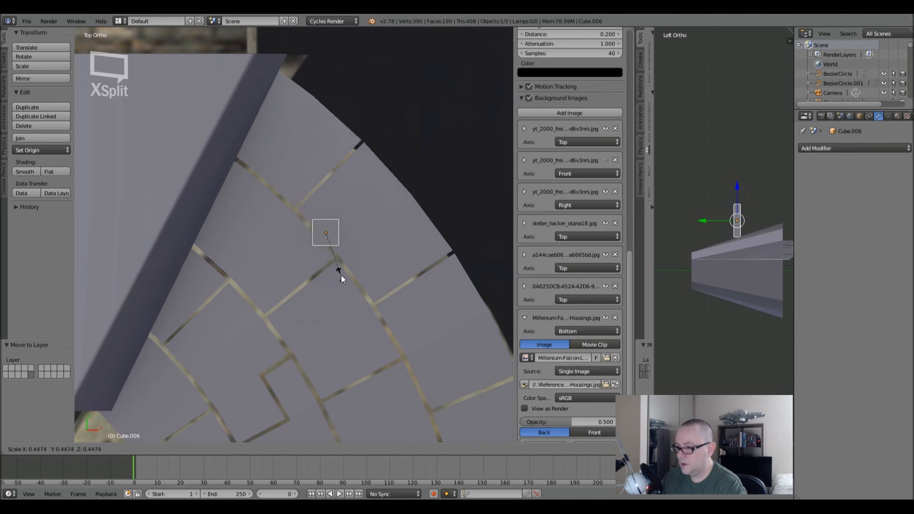
pyautogui.click(333, 263)
pyautogui.press('g')
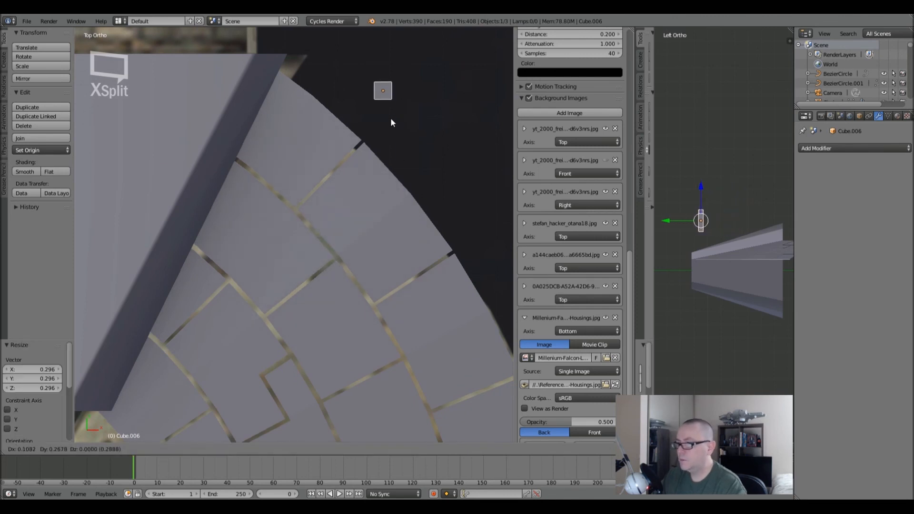
pyautogui.click(398, 121)
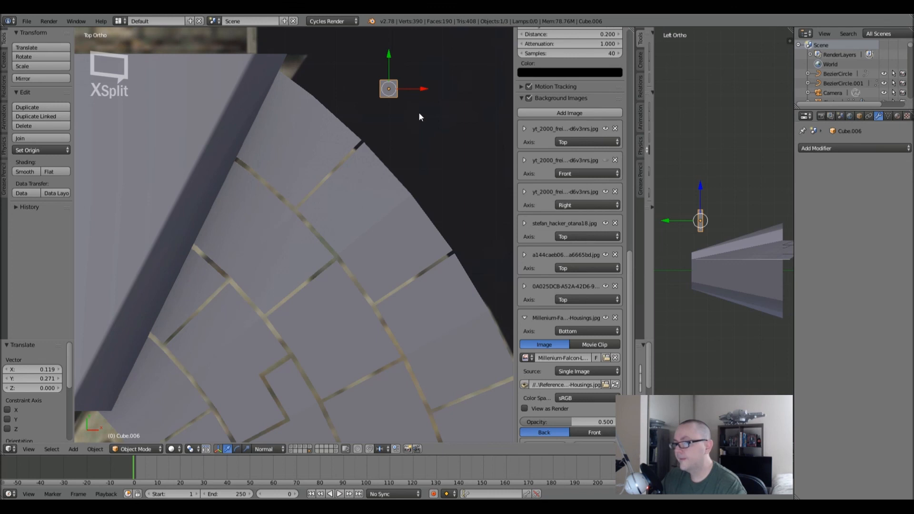
# - Duplicate the block about 0.079 along X, and apply rotation and scale to the original block
pyautogui.hotkey('shift', 'd')
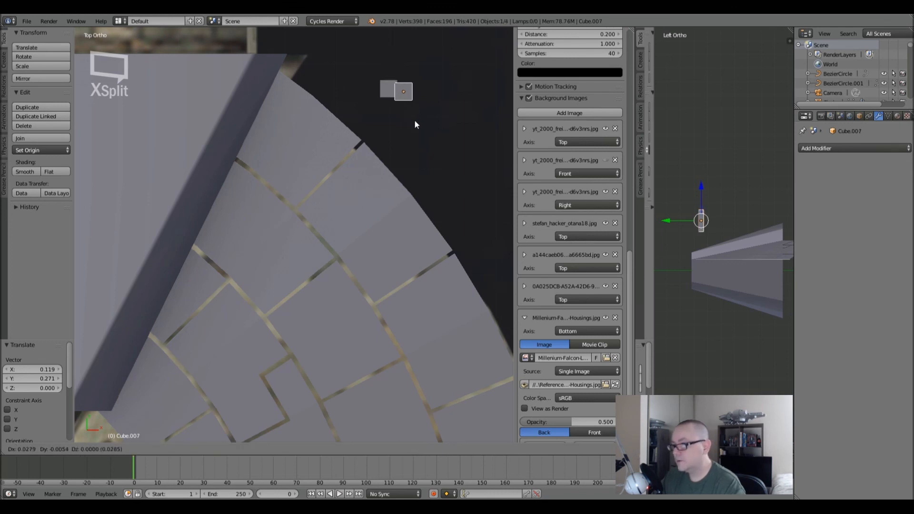
pyautogui.click(441, 121)
pyautogui.rightClick(390, 91)
pyautogui.hotkey('ctrl', 'a')
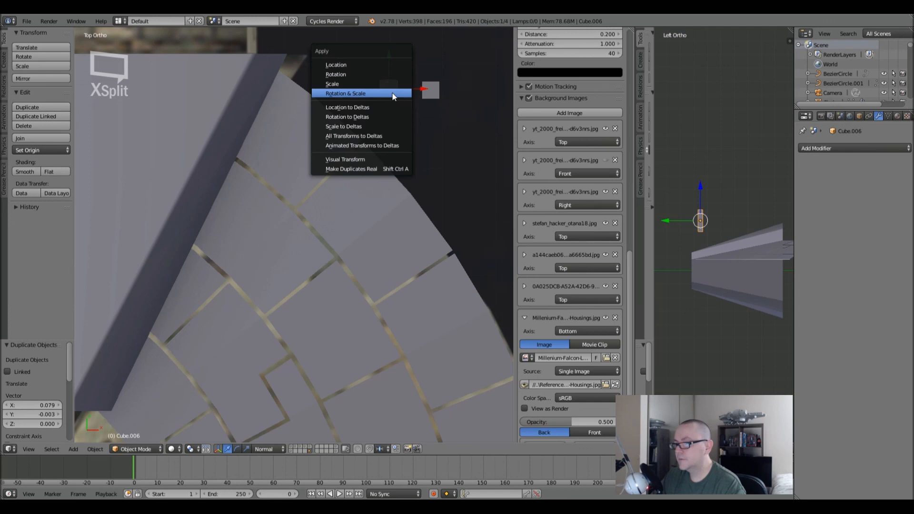
pyautogui.click(394, 93)
# - Stretch the duplicate block along X by a factor of about 1.928
pyautogui.rightClick(436, 87)
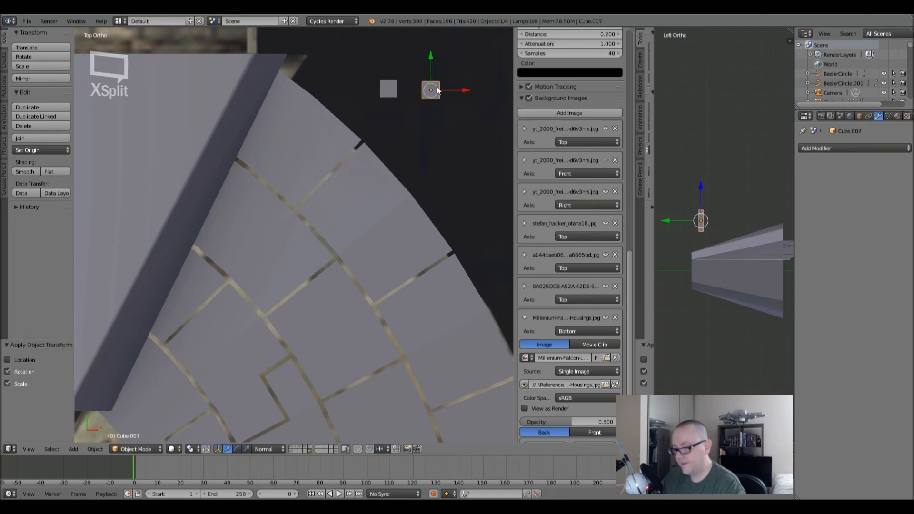
pyautogui.press('s')
pyautogui.press('x')
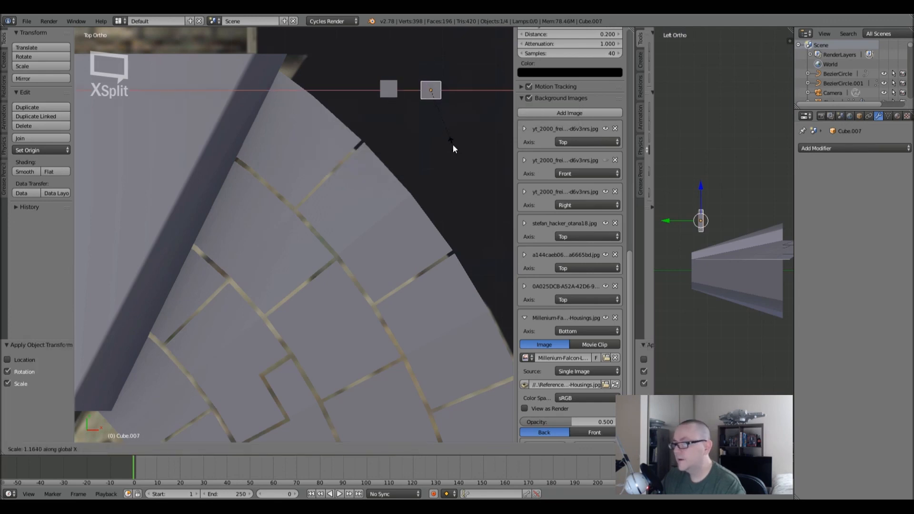
pyautogui.click(500, 158)
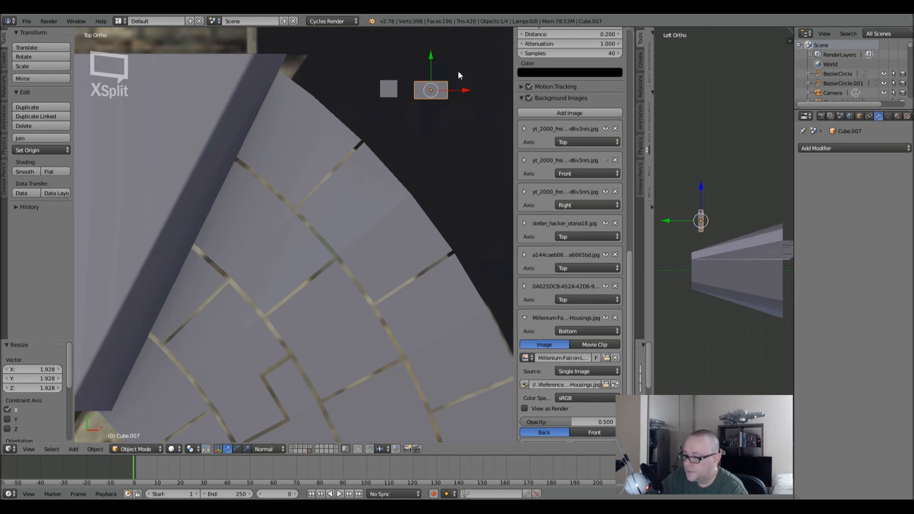
pyautogui.press('g')
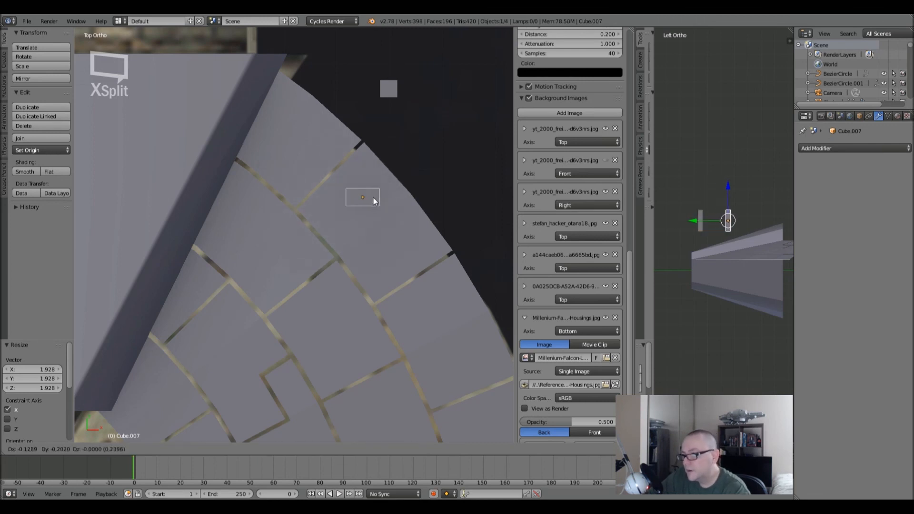
pyautogui.rightClick(412, 155)
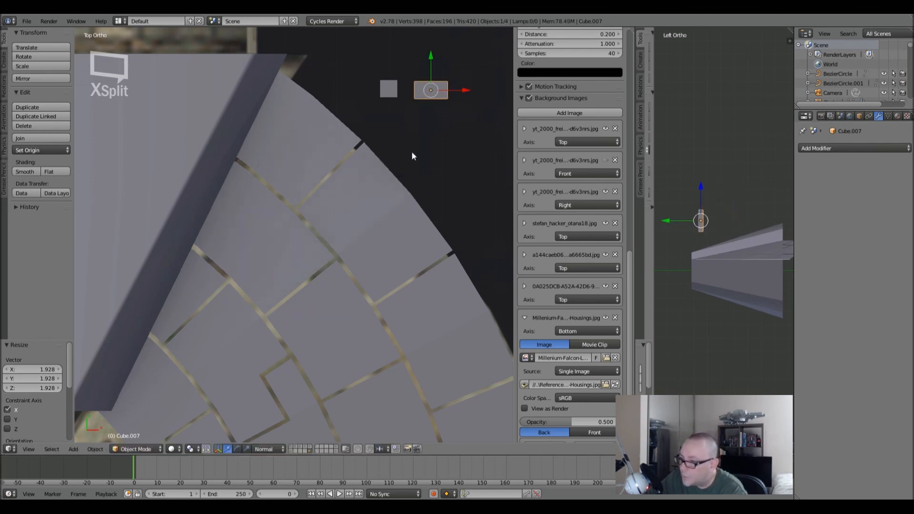
# - Move the stretched block -0.058 in X and -0.105 in Y towards the wedge's outer edge and rotate it about 46°
pyautogui.scroll(4, 412, 158)
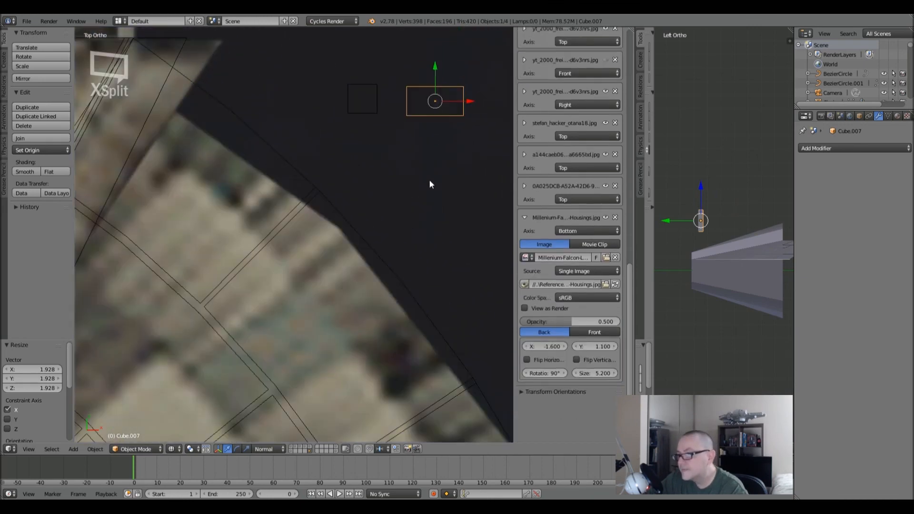
pyautogui.press('g')
pyautogui.click(397, 198)
pyautogui.press('r')
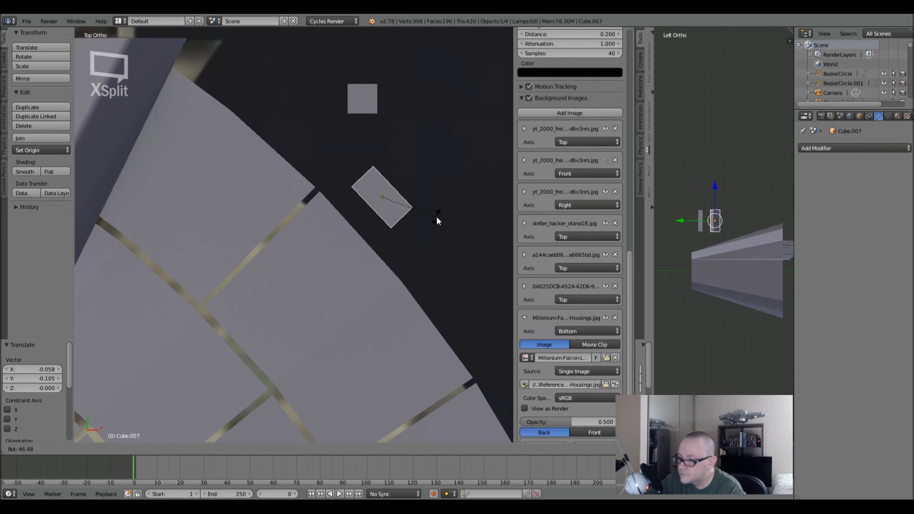
pyautogui.click(436, 221)
# - Nudge the stretched block -0.017 in X and -0.025 in Y against the panel's outer edge and rotate it -2.509° to align
pyautogui.press('g')
pyautogui.click(407, 256)
pyautogui.press('r')
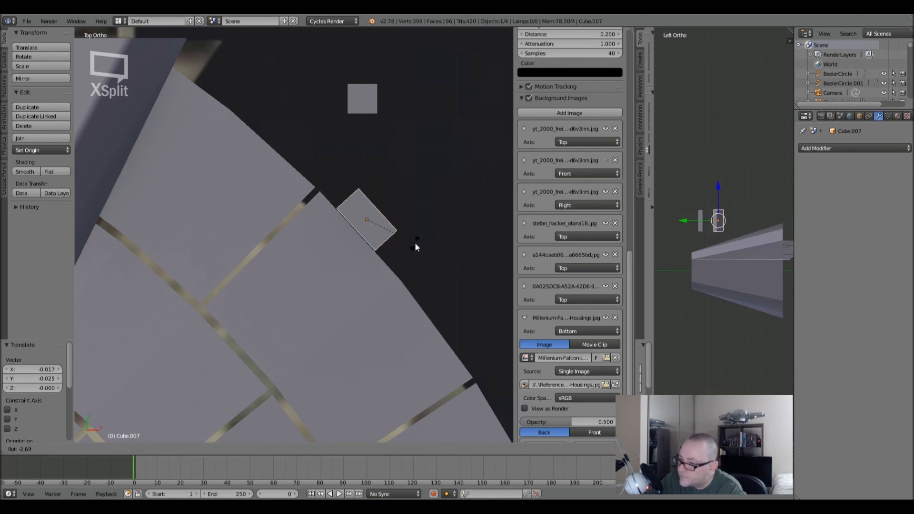
pyautogui.click(413, 247)
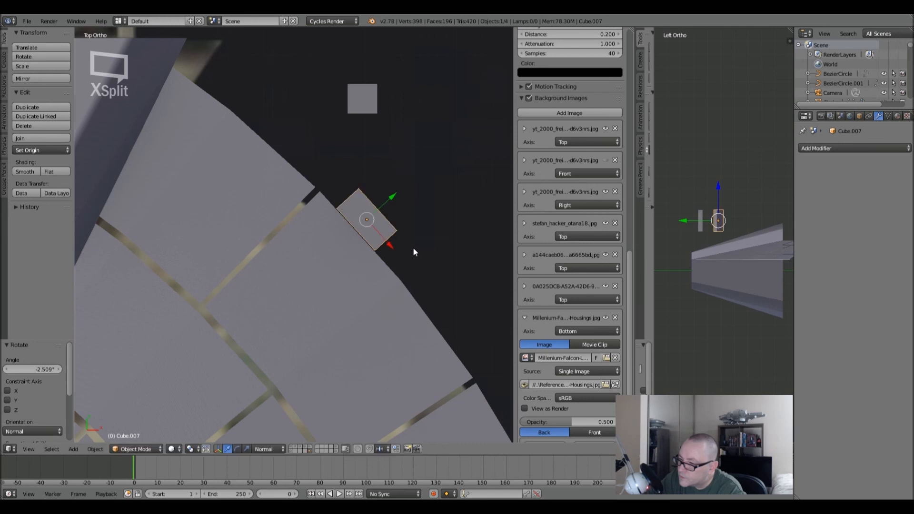
# - Set the pivot point to the 3D cursor, and apply rotation and scale to the stretched block
pyautogui.click(192, 449)
pyautogui.click(202, 427)
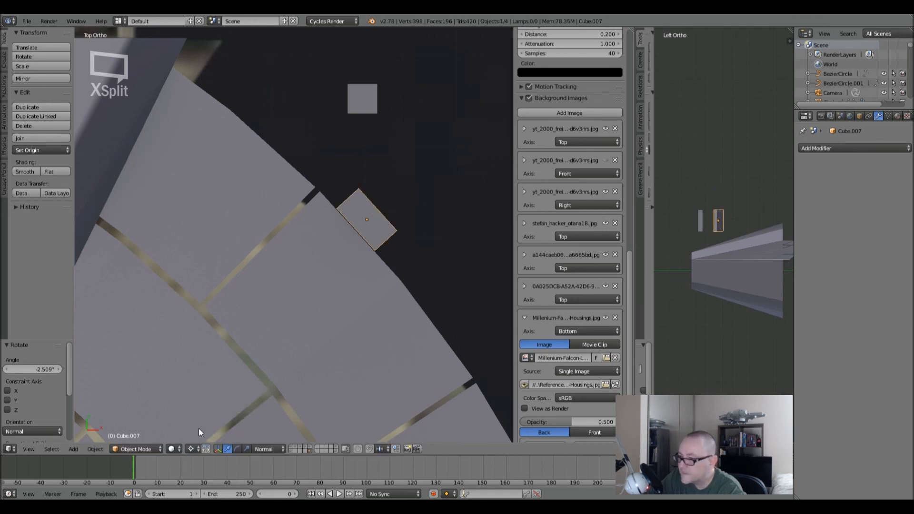
pyautogui.hotkey('ctrl', 'a')
pyautogui.click(383, 227)
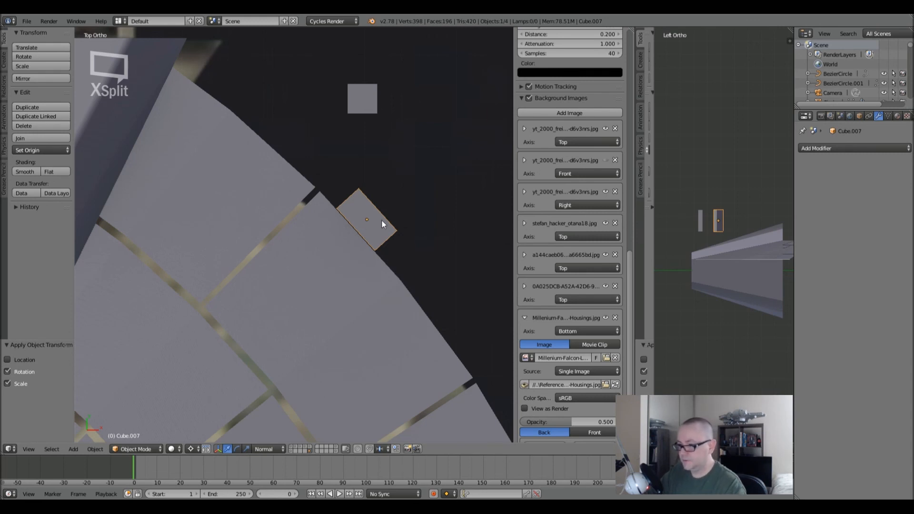
# - Duplicate the stretched block and move the copy -0.058 in X and 0.089 in Y along the wedge's outer edge
pyautogui.hotkey('shift', 'd')
pyautogui.rightClick(333, 140)
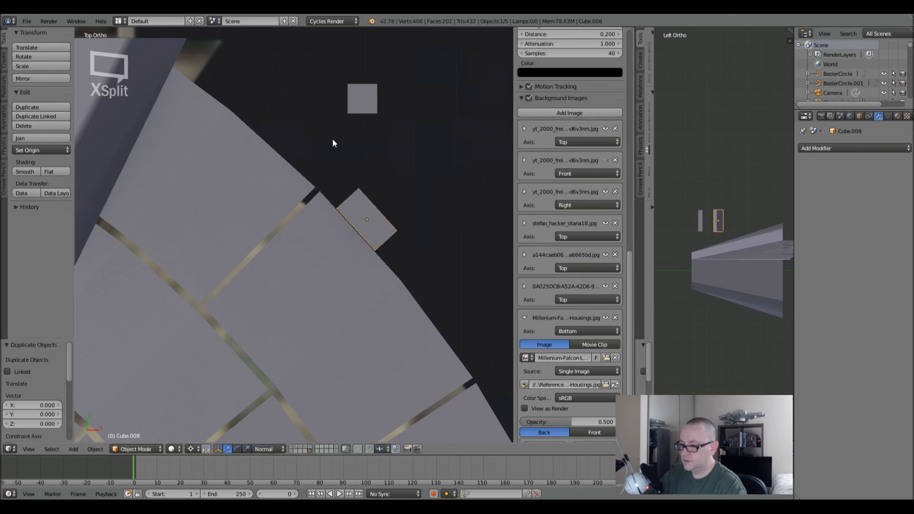
pyautogui.moveTo(364, 214); pyautogui.dragTo(312, 134, button='right')
pyautogui.press('r')
pyautogui.rightClick(385, 192)
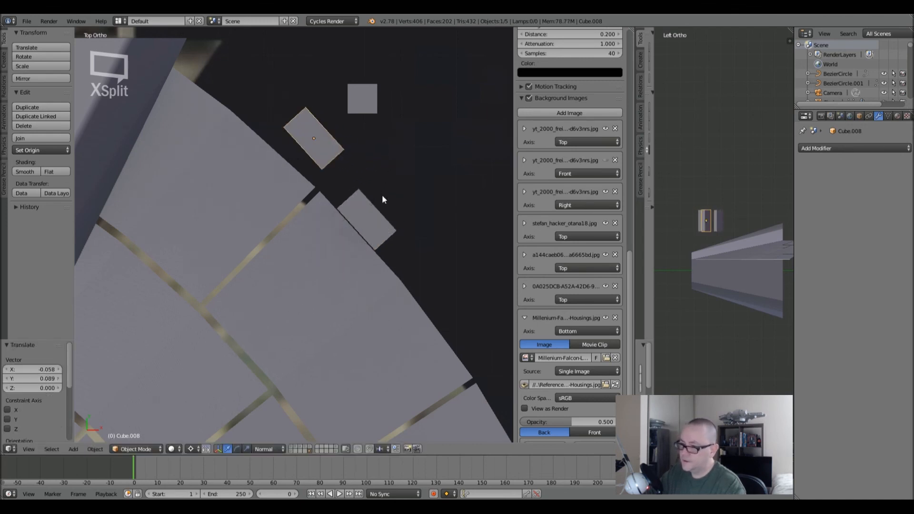
# - Change the pivot point back to the block itself and rotate the copied block by about -89°
pyautogui.click(188, 449)
pyautogui.click(205, 408)
pyautogui.press('r')
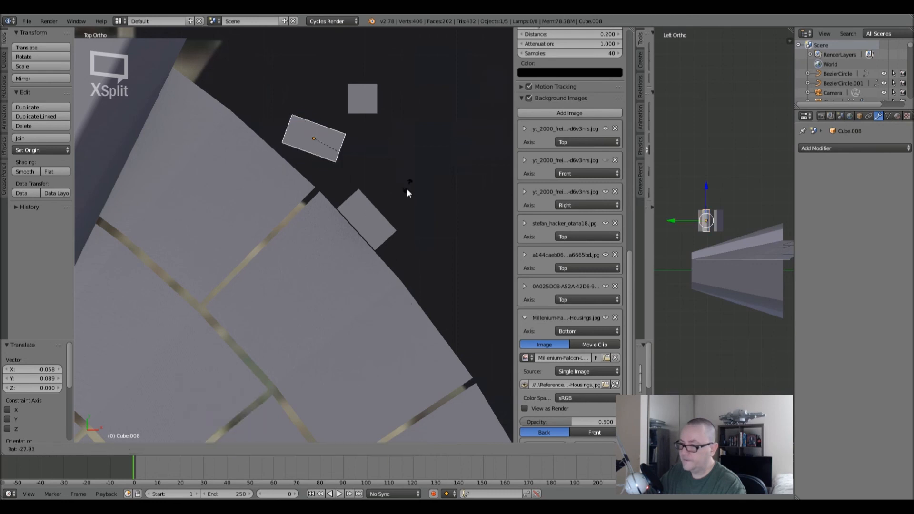
pyautogui.click(382, 93)
# - Move the copied block -0.052 in X and -0.090 in Y onto the panel seam, rotate it -3.701° and nudge it into alignment
pyautogui.press('g')
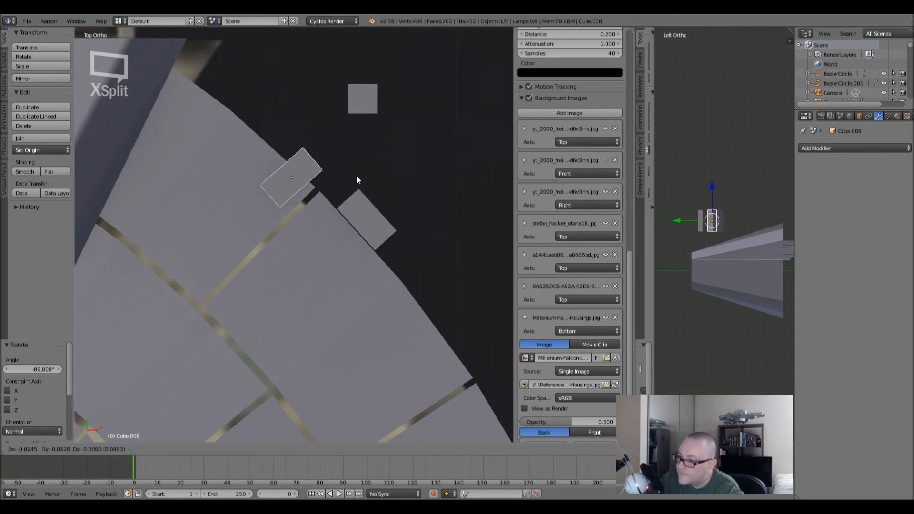
pyautogui.click(330, 217)
pyautogui.scroll(6, 257, 229)
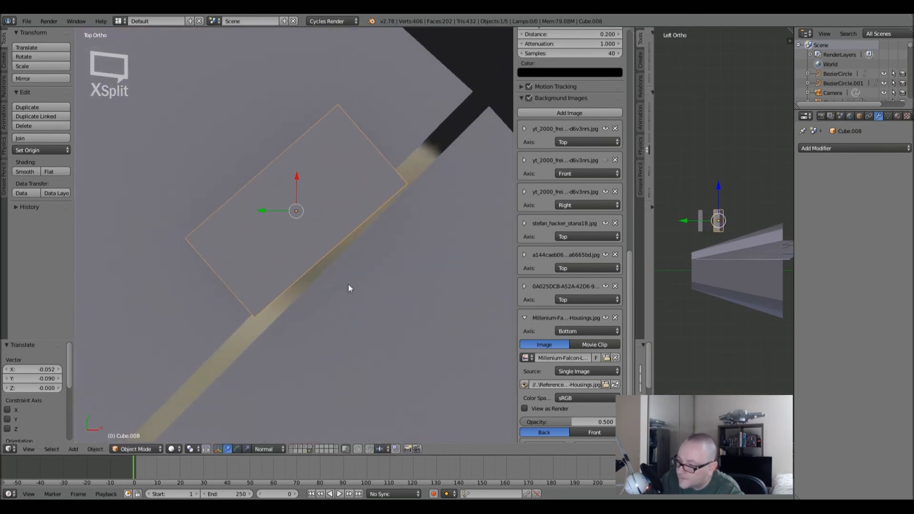
pyautogui.press('r')
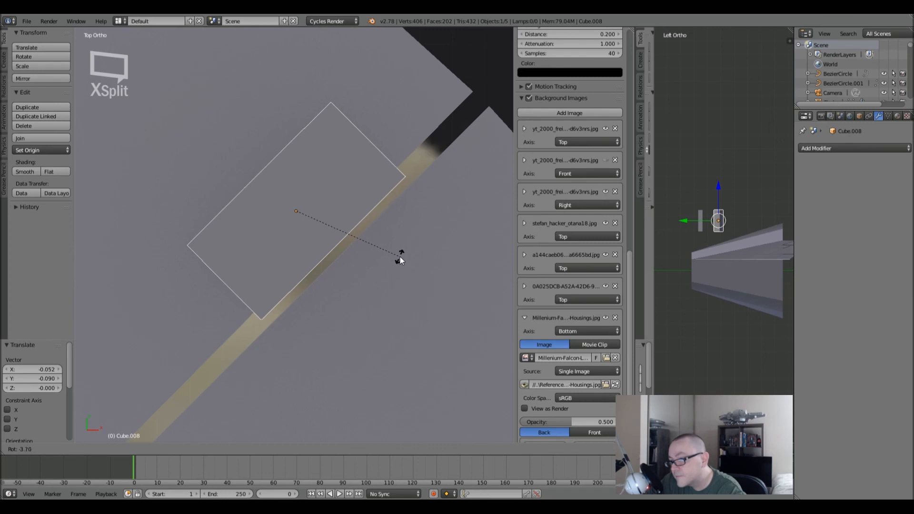
pyautogui.click(400, 256)
pyautogui.press('g')
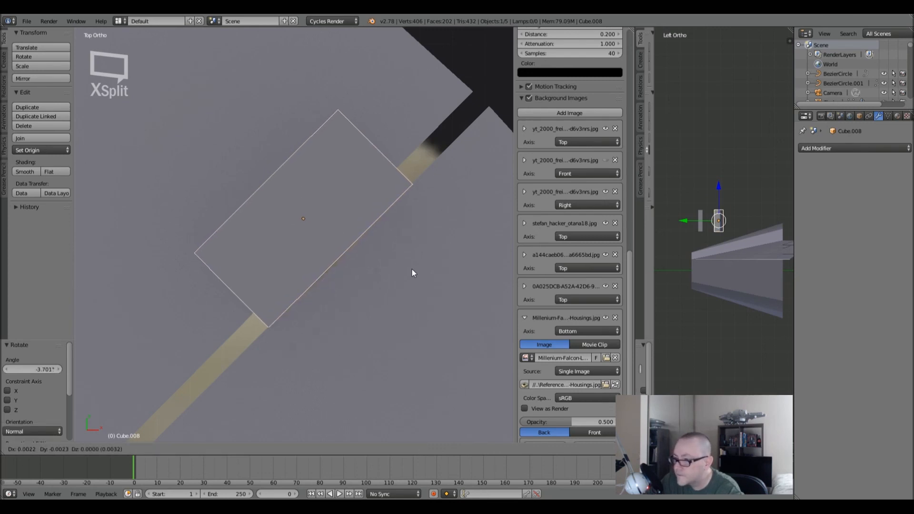
pyautogui.click(412, 268)
# - Move the aligned block 0.079 in X and 0.076 in Y, clear of the wedge's outer edge
pyautogui.scroll(-5, 411, 267)
pyautogui.keyDown('shift'); pyautogui.moveTo(414, 264); pyautogui.dragTo(270, 260, button='middle'); pyautogui.keyUp('shift')
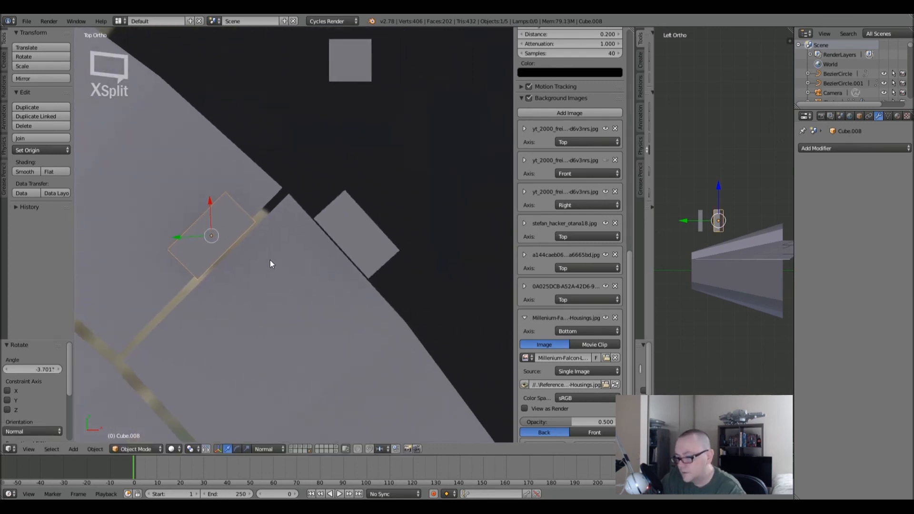
pyautogui.press('g')
pyautogui.click(362, 129)
# - Apply rotation and scale to both stretched blocks beside the wedge's outer edge
pyautogui.rightClick(360, 232)
pyautogui.scroll(4, 348, 247)
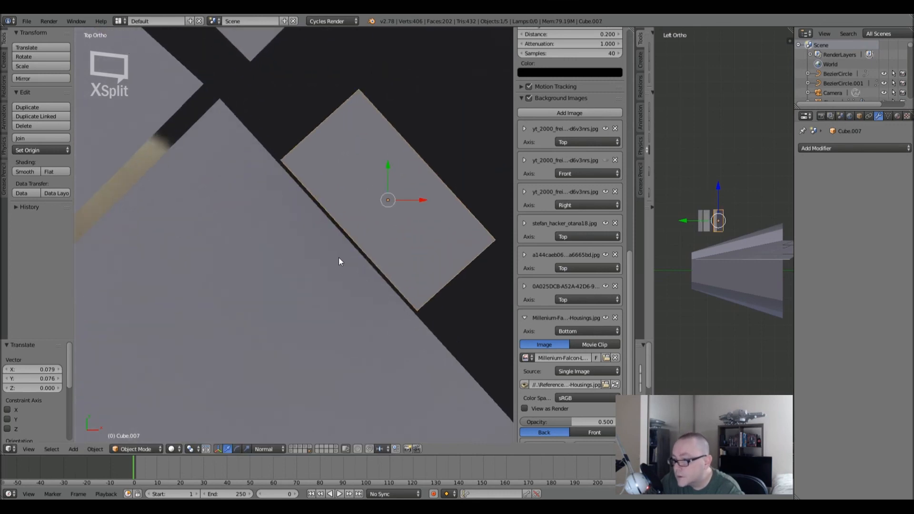
pyautogui.press('g')
pyautogui.rightClick(392, 218)
pyautogui.scroll(-2, 398, 188)
pyautogui.scroll(-2, 399, 188)
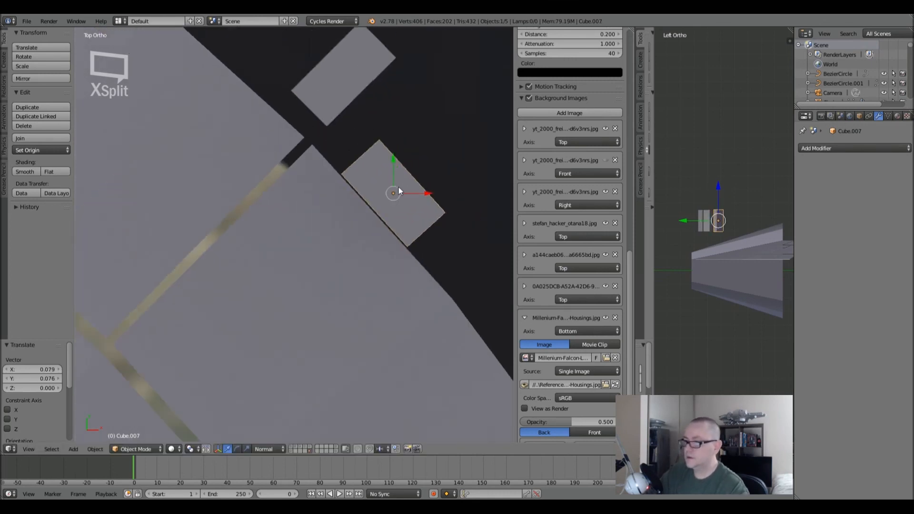
pyautogui.keyDown('shift'); pyautogui.moveTo(398, 187); pyautogui.dragTo(309, 283, button='middle'); pyautogui.keyUp('shift')
pyautogui.hotkey('ctrl', 'a')
pyautogui.click(319, 237)
pyautogui.rightClick(267, 190)
pyautogui.hotkey('ctrl', 'a')
pyautogui.click(267, 188)
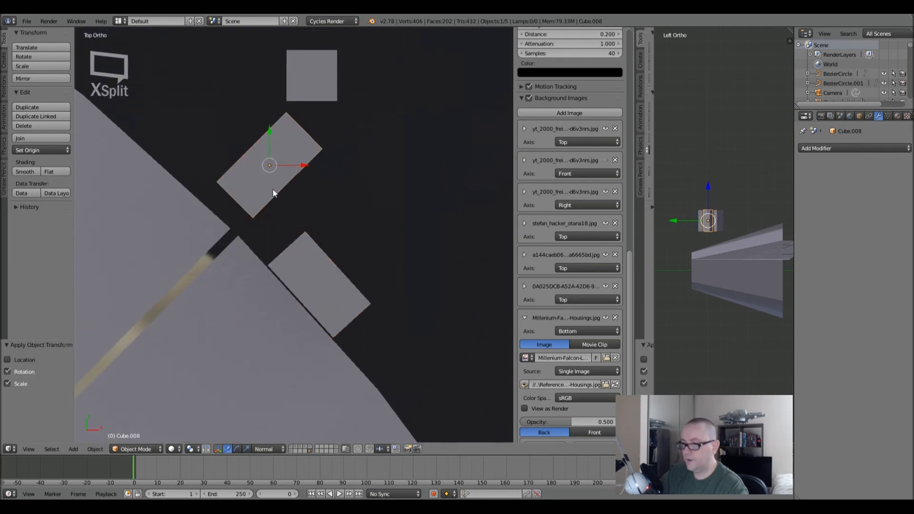
# - Move the square block -0.082 in X and -0.051 in Y onto the upper panel's outer edge
pyautogui.rightClick(311, 70)
pyautogui.press('g')
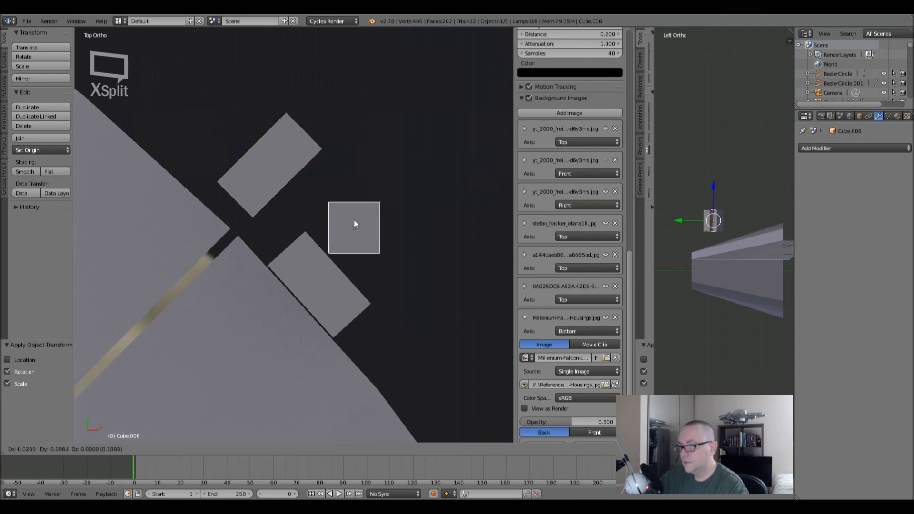
pyautogui.click(181, 150)
pyautogui.scroll(6, 181, 150)
pyautogui.keyDown('shift'); pyautogui.moveTo(184, 209); pyautogui.dragTo(292, 232, button='middle'); pyautogui.keyUp('shift')
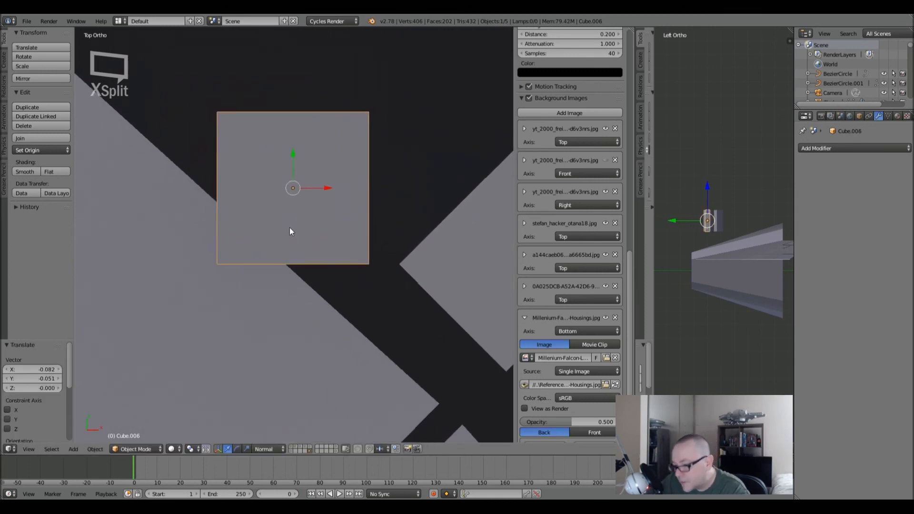
pyautogui.press('r')
pyautogui.rightClick(357, 187)
# - Nudge the square block -0.016 in X and -0.003 in Y along the upper panel's outer edge
pyautogui.scroll(-5, 357, 189)
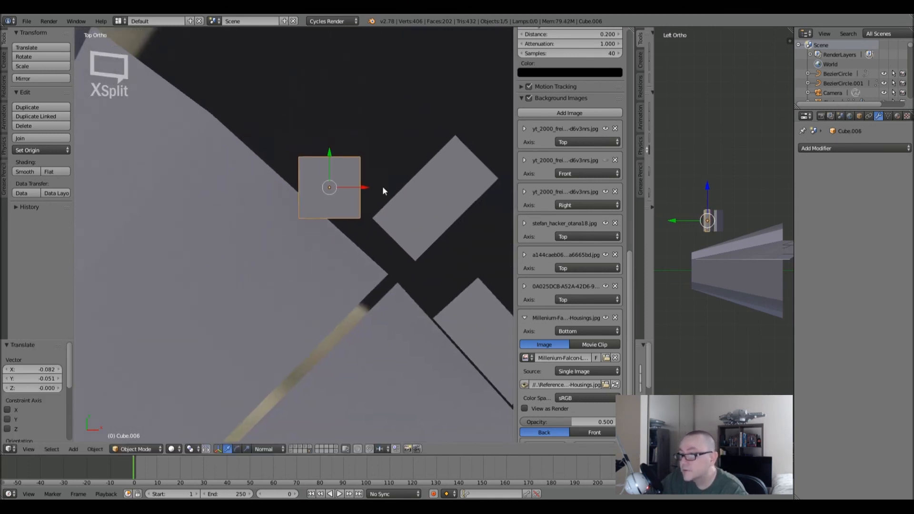
pyautogui.scroll(-2, 401, 195)
pyautogui.keyDown('shift'); pyautogui.moveTo(394, 198); pyautogui.dragTo(390, 147, button='middle'); pyautogui.keyUp('shift')
pyautogui.press('g')
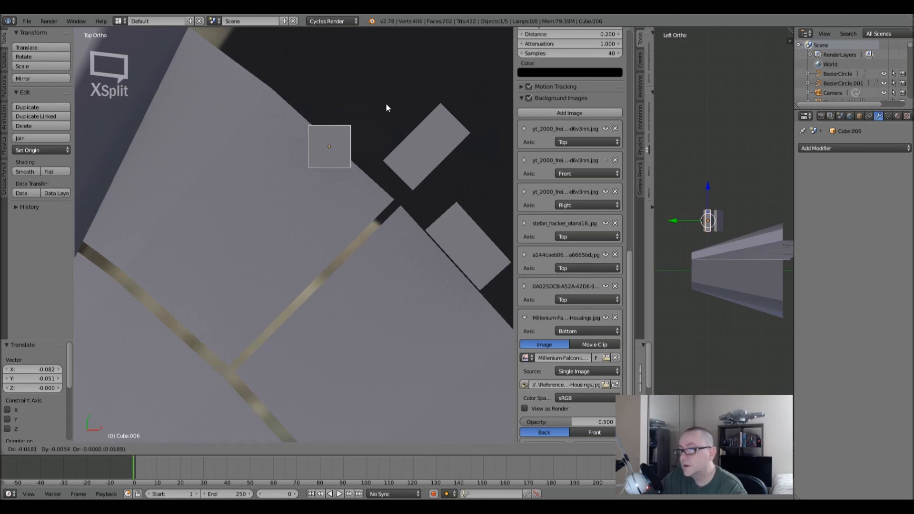
pyautogui.click(393, 99)
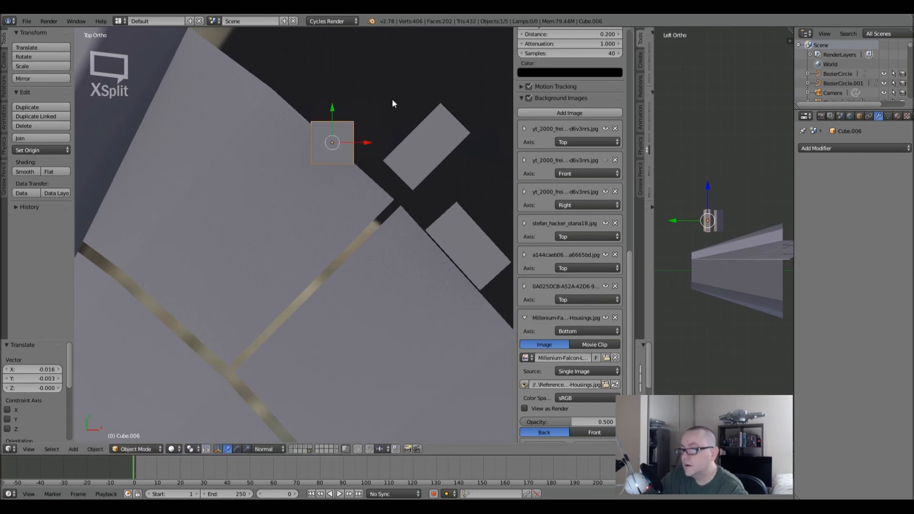
# - Add a Boolean modifier to the panelled wedge with Circle.006 as its object and the operation set to Difference
pyautogui.rightClick(317, 194)
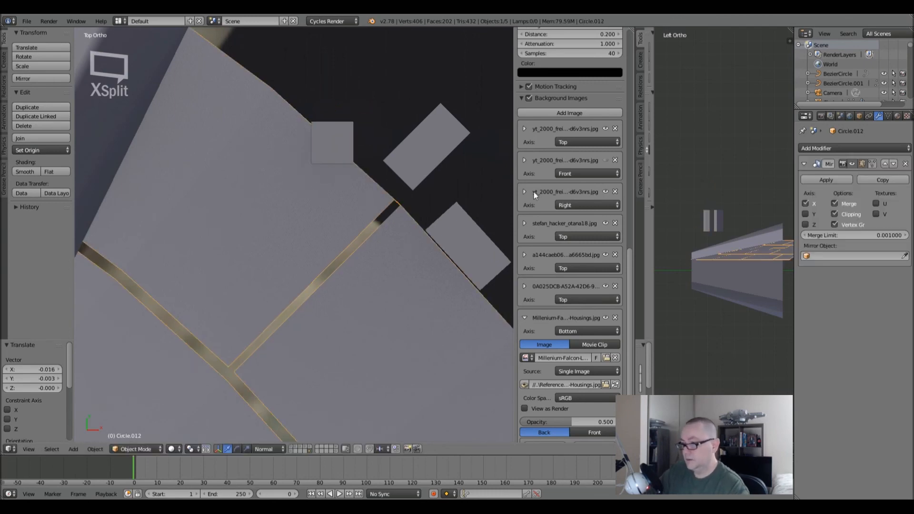
pyautogui.click(833, 148)
pyautogui.click(746, 190)
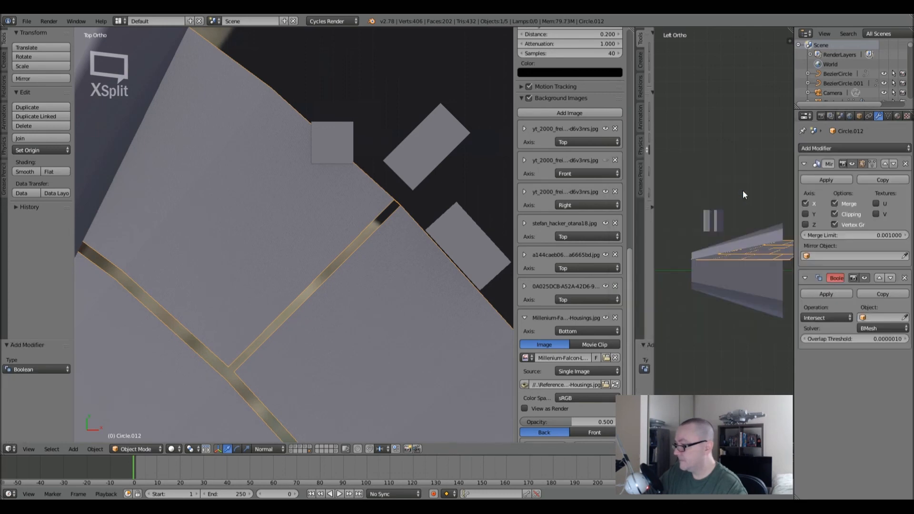
pyautogui.click(873, 317)
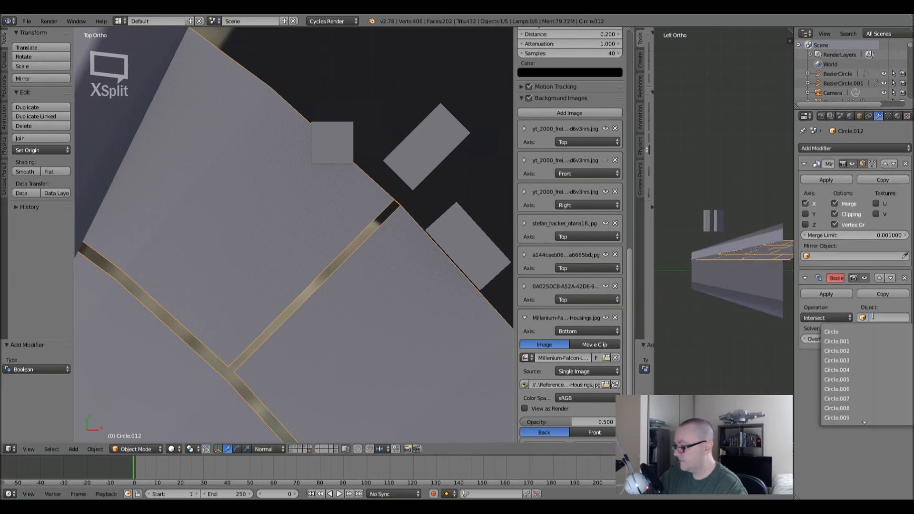
pyautogui.click(858, 389)
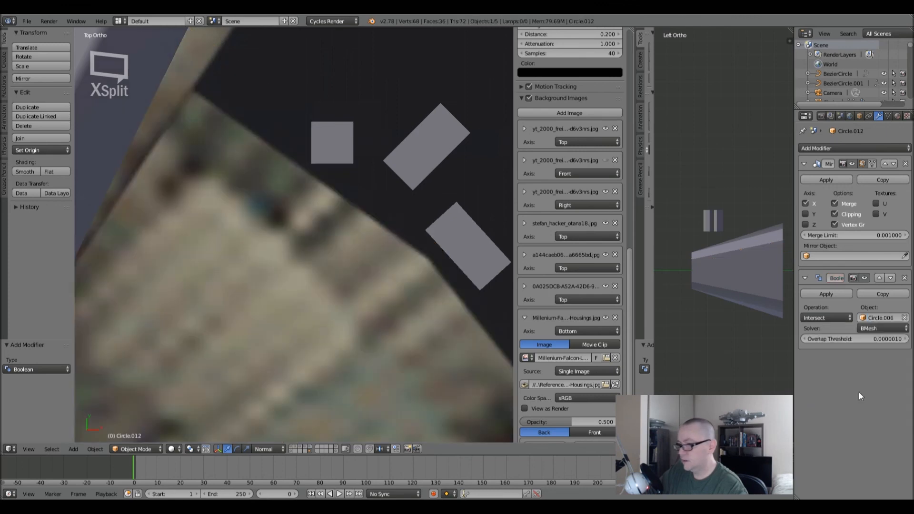
pyautogui.click(820, 317)
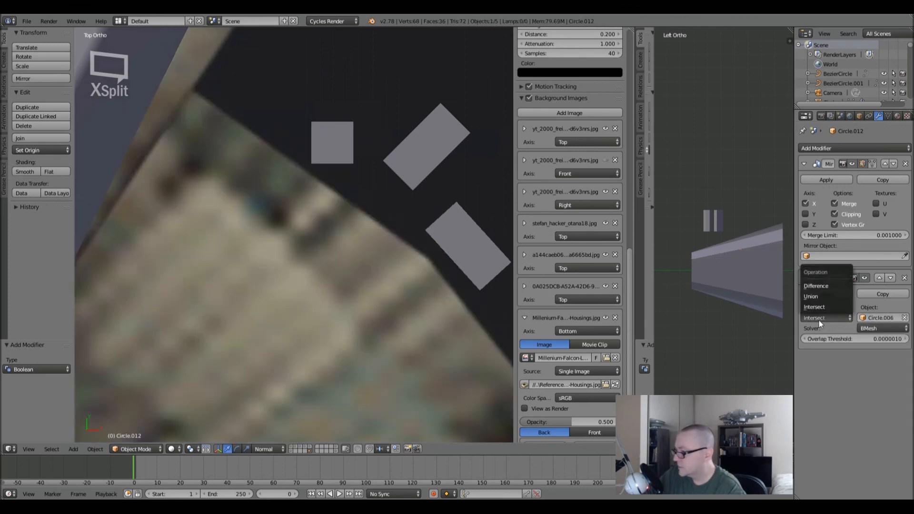
pyautogui.click(815, 291)
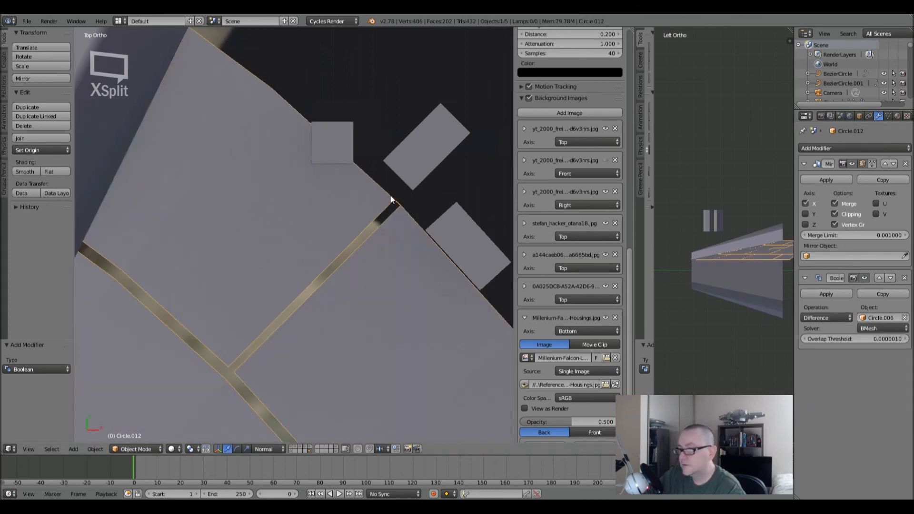
# - Check the blocks' height against the panelled wedge from the right side and remove the wedge's Boolean modifier
pyautogui.press('z')
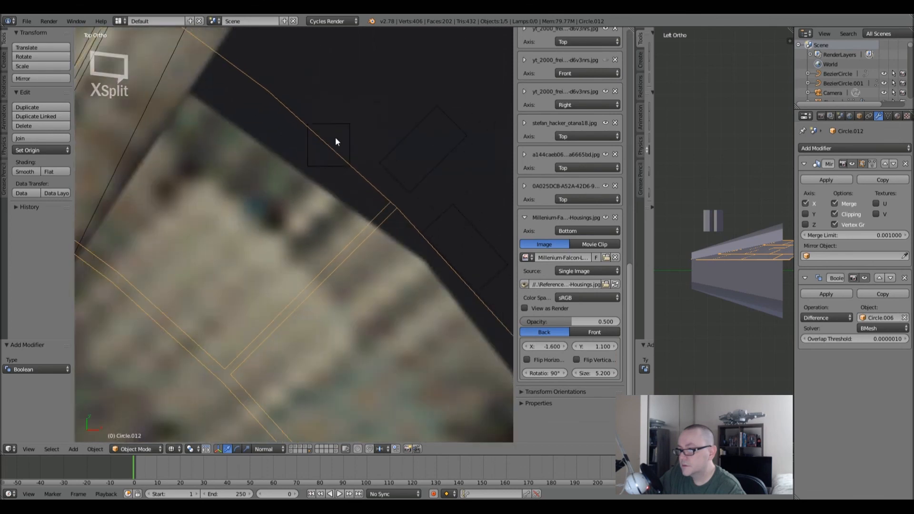
pyautogui.press('z')
pyautogui.moveTo(351, 187)
pyautogui.mouseDown(button='middle')
pyautogui.moveTo(322, 174)
pyautogui.moveTo(367, 259)
pyautogui.moveTo(347, 224)
pyautogui.moveTo(365, 272)
pyautogui.moveTo(358, 303)
pyautogui.moveTo(367, 309)
pyautogui.moveTo(347, 233)
pyautogui.moveTo(367, 276)
pyautogui.mouseUp(button='middle')
pyautogui.scroll(-4, 368, 276)
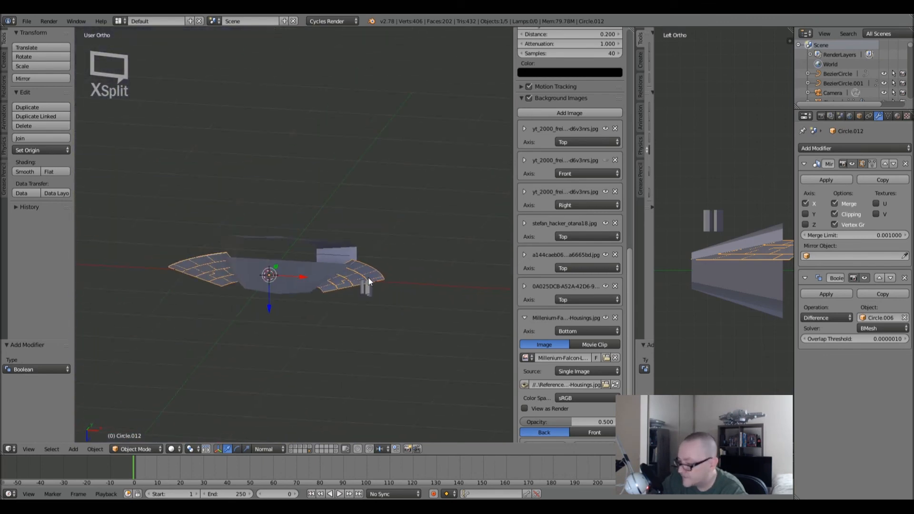
pyautogui.press('KP_7')
pyautogui.press('KP_3')
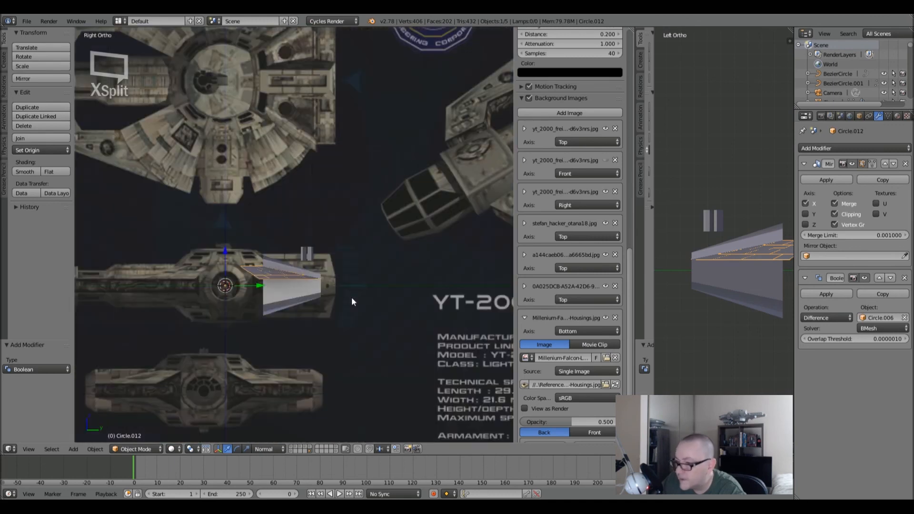
pyautogui.scroll(3, 341, 281)
pyautogui.scroll(1, 380, 255)
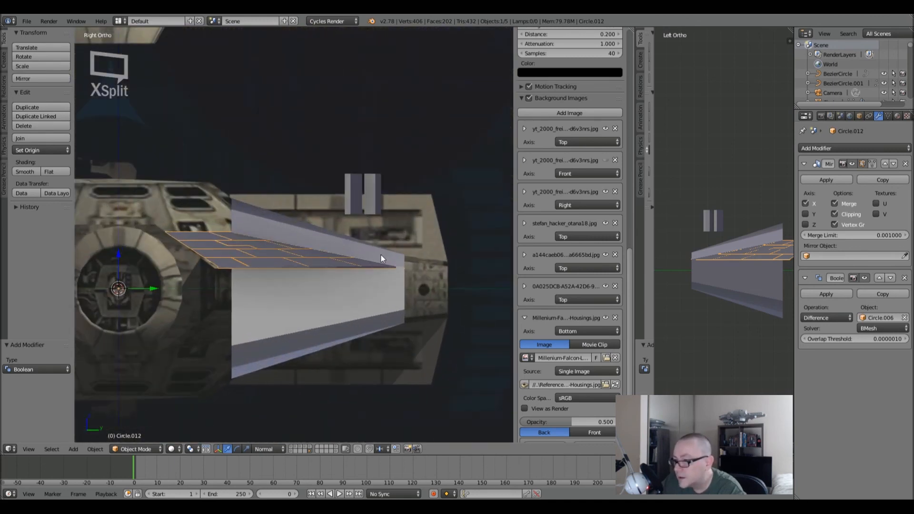
pyautogui.click(904, 278)
pyautogui.scroll(-5, 588, 284)
# - Select all three blocks in the right-side wireframe view, scale them by 2.929 along Z, and apply rotation and scale
pyautogui.press('z')
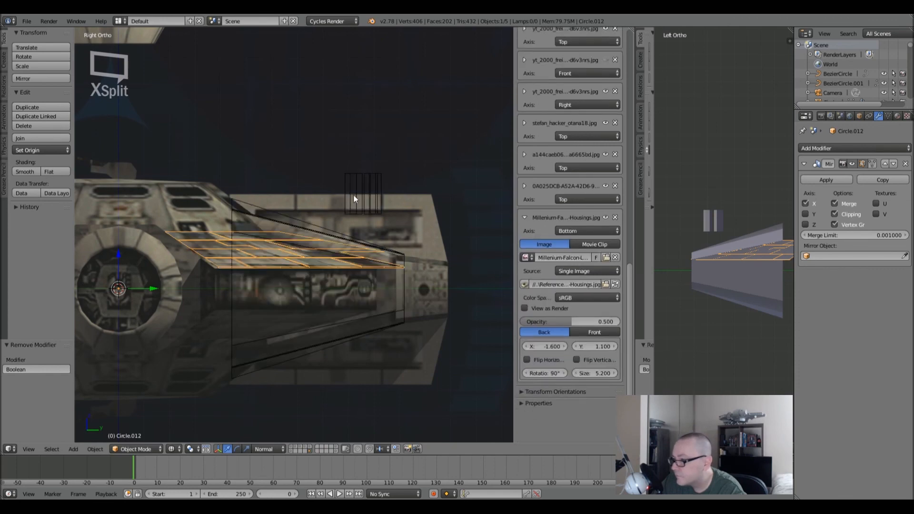
pyautogui.press('a')
pyautogui.scroll(-5, 370, 201)
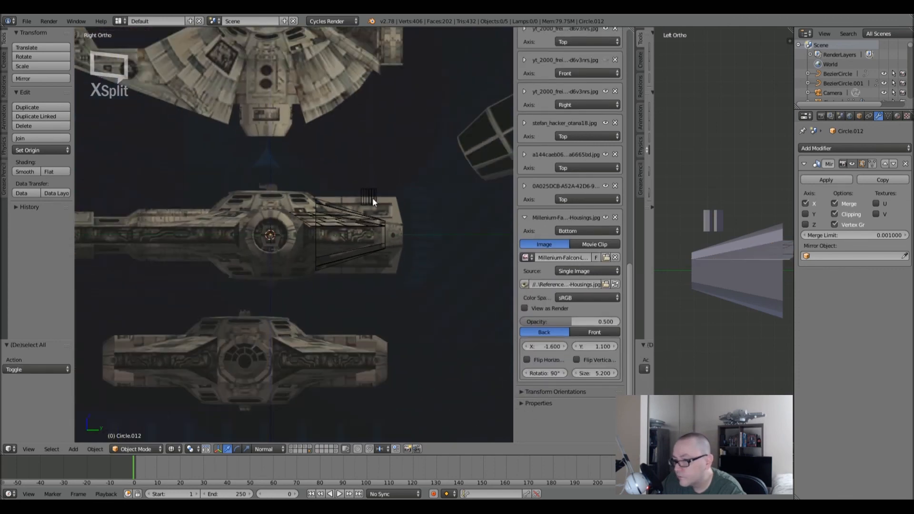
pyautogui.scroll(3, 372, 198)
pyautogui.rightClick(372, 198)
pyautogui.rightClick(373, 198)
pyautogui.moveTo(373, 198); pyautogui.dragTo(373, 265, button='middle')
pyautogui.rightClick(370, 175)
pyautogui.press('KP_3')
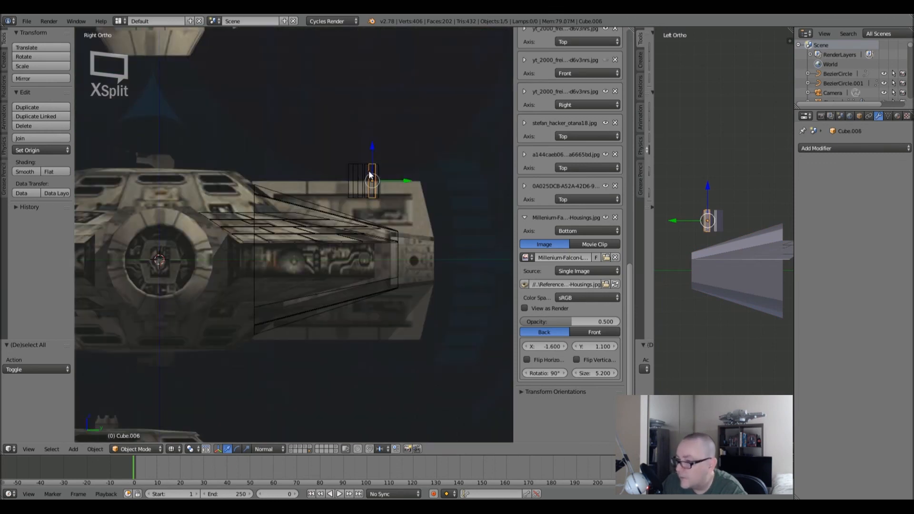
pyautogui.keyDown('shift'); pyautogui.rightClick(365, 172); pyautogui.keyUp('shift')
pyautogui.keyDown('shift'); pyautogui.rightClick(366, 172); pyautogui.keyUp('shift')
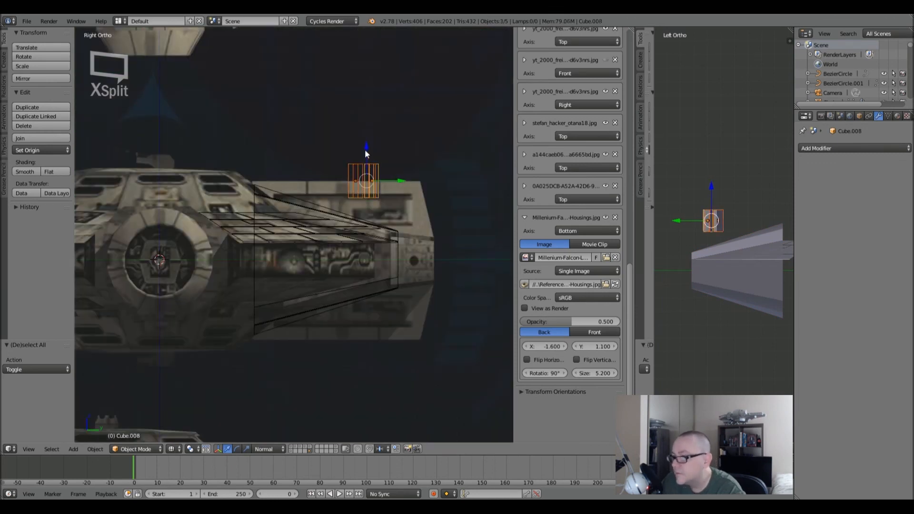
pyautogui.press('s')
pyautogui.press('z')
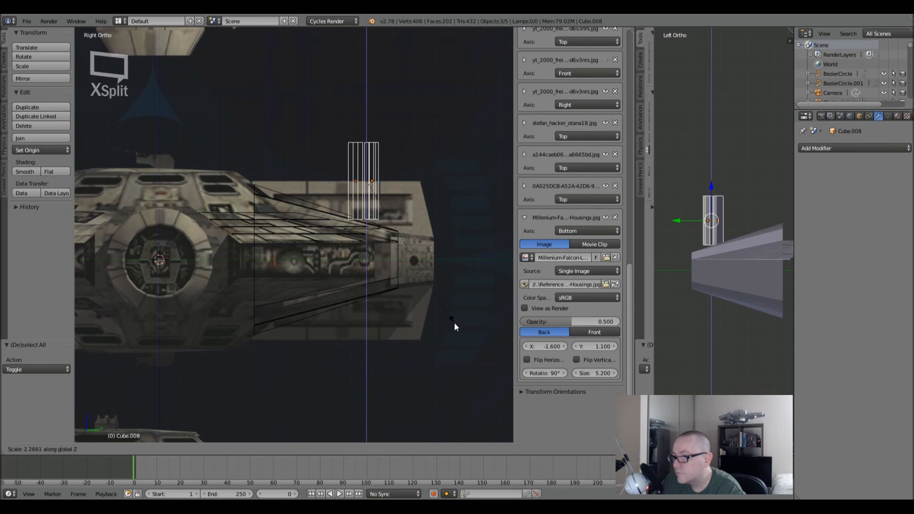
pyautogui.click(471, 367)
pyautogui.hotkey('ctrl', 'a')
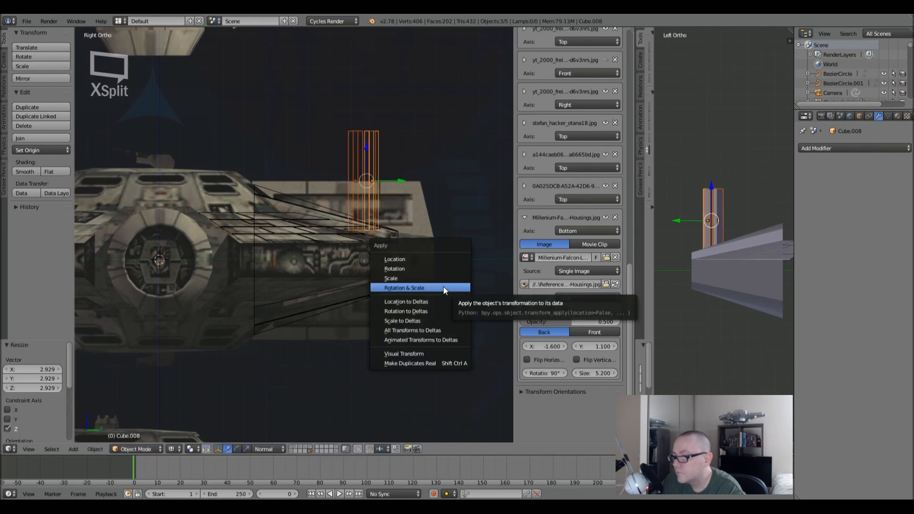
pyautogui.click(444, 288)
# - Shorten the three blocks along Z and apply their rotation and scale again
pyautogui.press('s')
pyautogui.press('z')
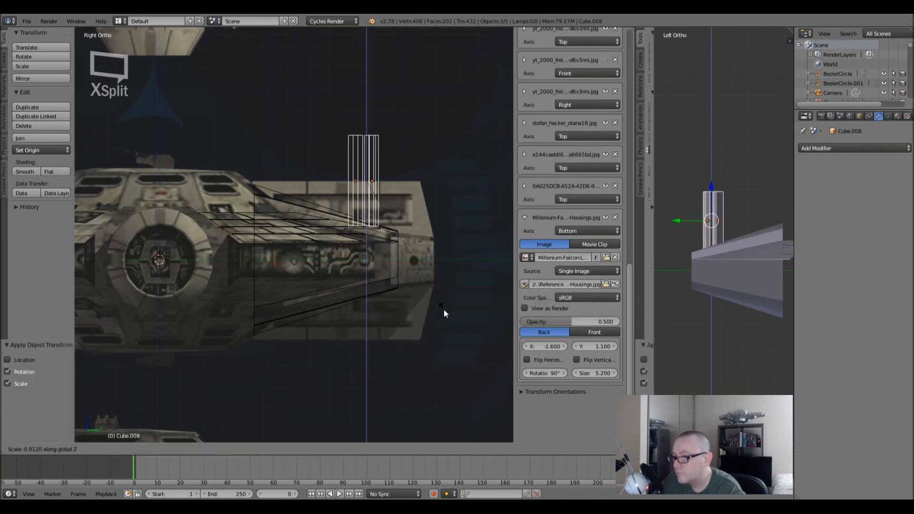
pyautogui.click(424, 282)
pyautogui.hotkey('ctrl', 'a')
pyautogui.click(390, 239)
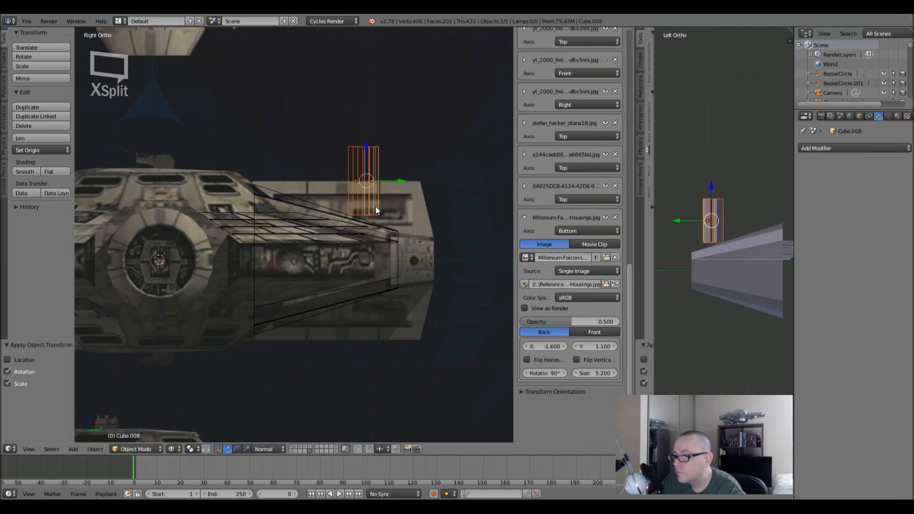
# - Lower the three blocks -0.274 in Z so they pass through the panelled wedge, and return to solid top view
pyautogui.press('g')
pyautogui.press('z')
pyautogui.press('z')
pyautogui.click(364, 199)
pyautogui.scroll(4, 362, 224)
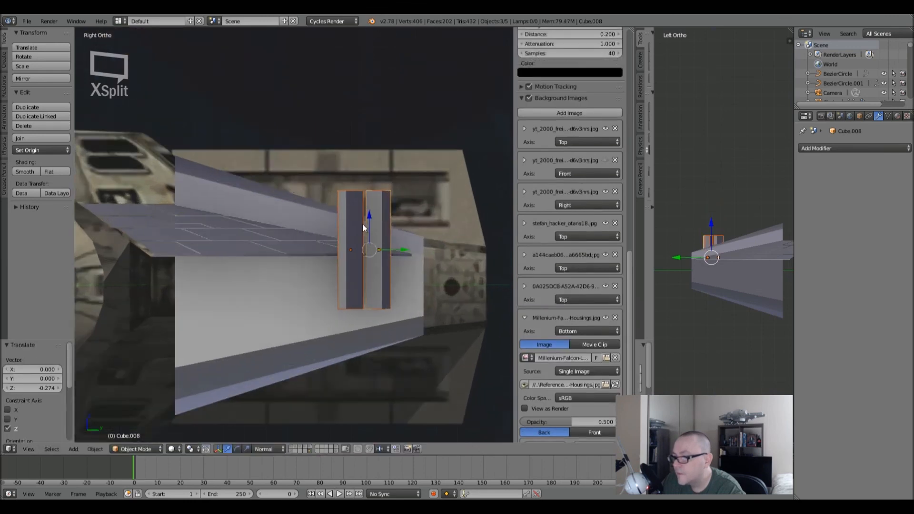
pyautogui.moveTo(368, 238); pyautogui.dragTo(423, 272, button='middle')
pyautogui.press('KP_7')
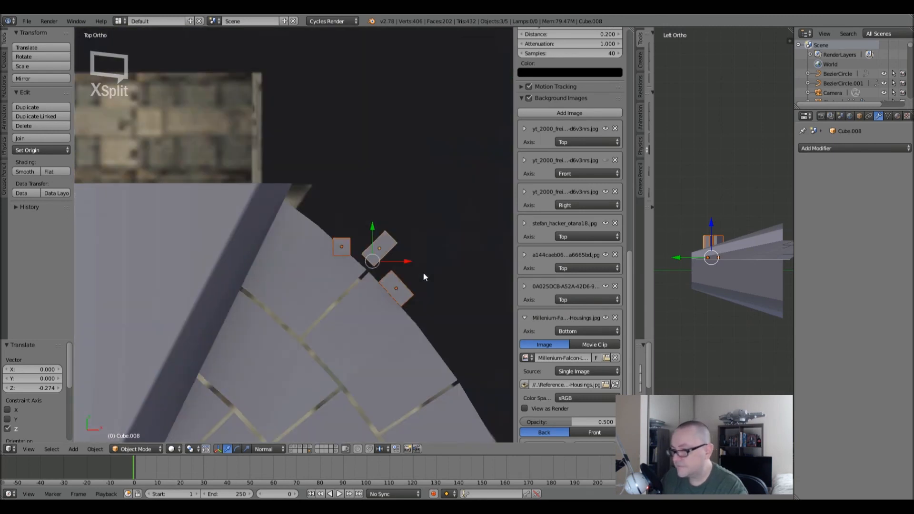
# - Compare the square block's overlap with the panelled wedge's outer edge and try moving the wedge in top view
pyautogui.rightClick(322, 270)
pyautogui.scroll(2, 322, 269)
pyautogui.rightClick(339, 248)
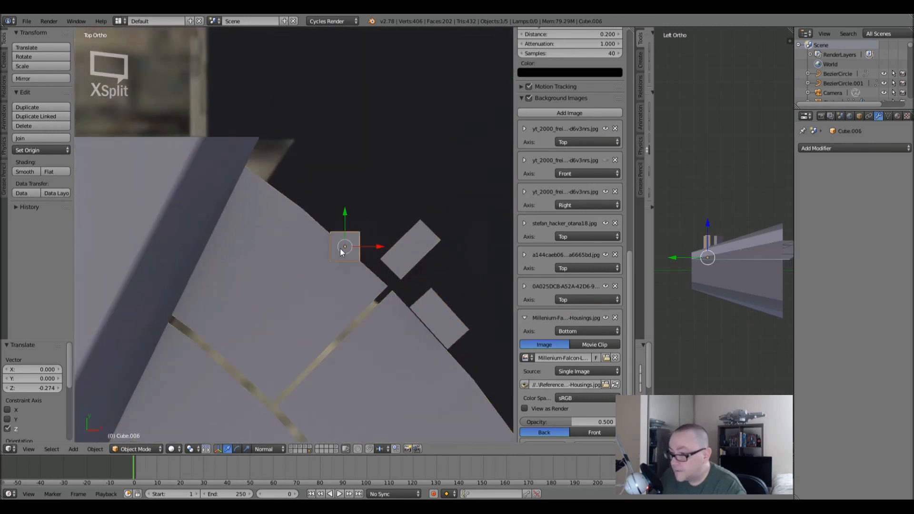
pyautogui.rightClick(326, 279)
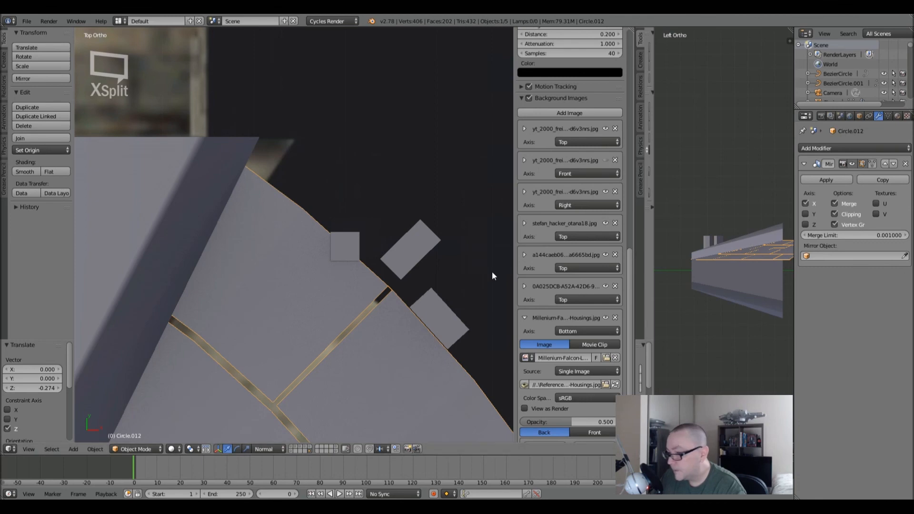
pyautogui.press('KP_5')
pyautogui.press('KP_5')
pyautogui.scroll(1, 369, 284)
pyautogui.scroll(3, 330, 239)
pyautogui.scroll(1, 331, 238)
pyautogui.scroll(-2, 331, 238)
pyautogui.scroll(3, 332, 238)
pyautogui.scroll(-2, 331, 239)
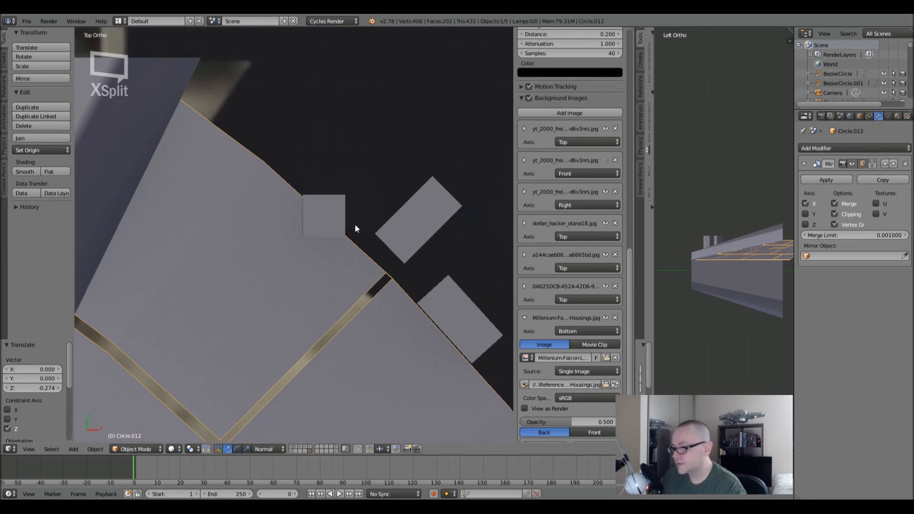
pyautogui.scroll(1, 313, 300)
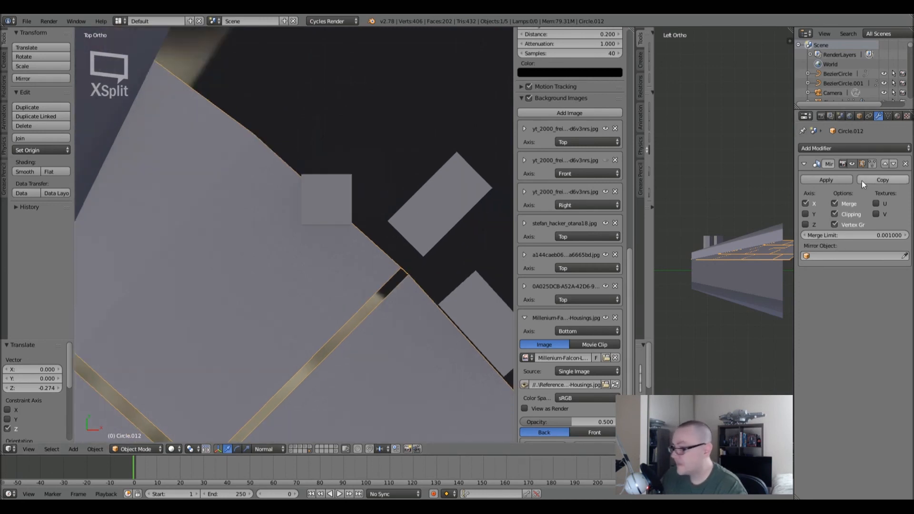
pyautogui.press('g')
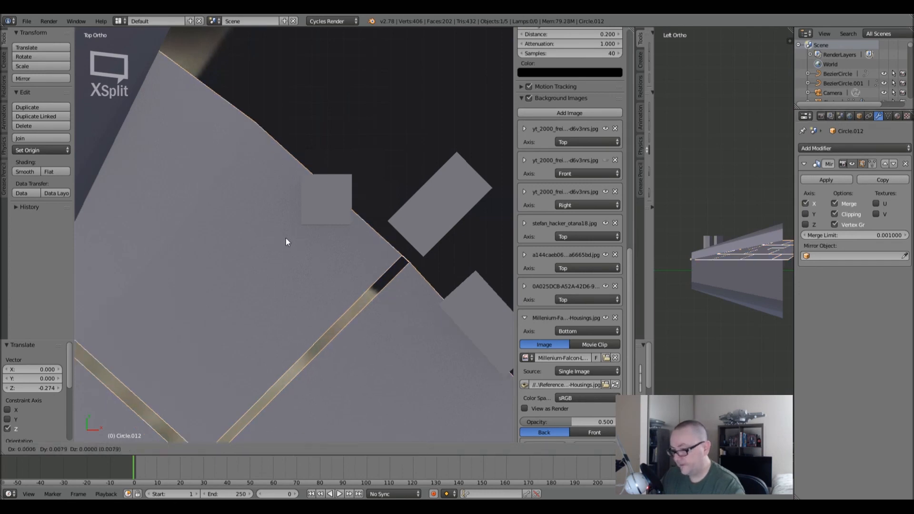
pyautogui.click(243, 198)
# - Delete the loop of thin side faces along the panelled wedge's outer edge in Edit Mode
pyautogui.scroll(-2, 243, 198)
pyautogui.moveTo(399, 298); pyautogui.dragTo(382, 248, button='middle')
pyautogui.press('Tab')
pyautogui.scroll(2, 358, 314)
pyautogui.scroll(-3, 359, 314)
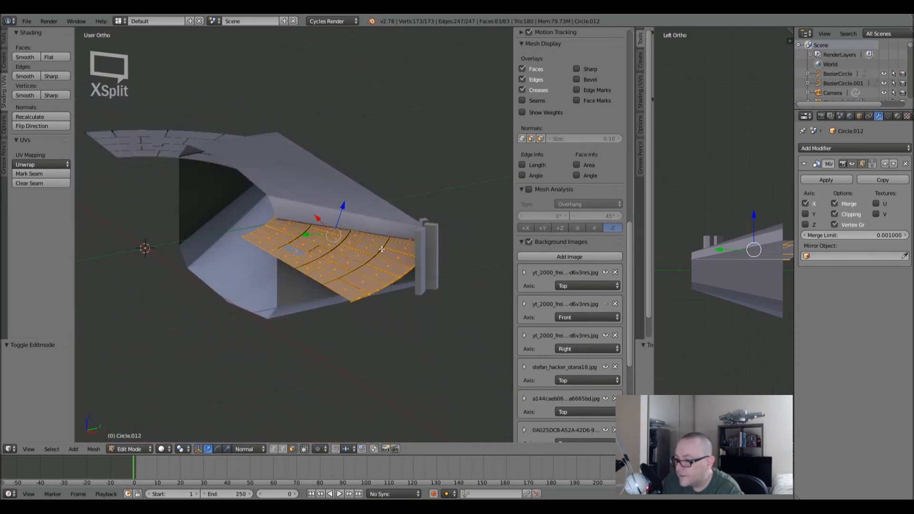
pyautogui.scroll(4, 382, 249)
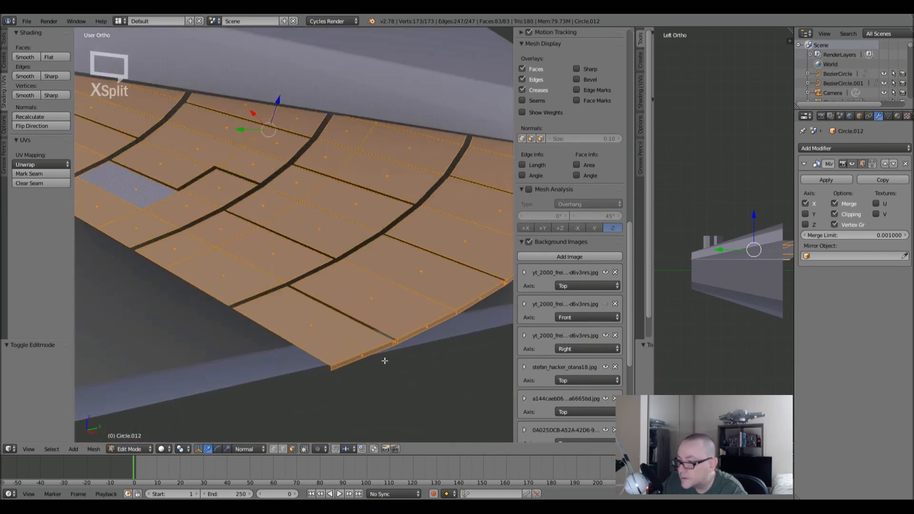
pyautogui.scroll(-3, 385, 361)
pyautogui.moveTo(384, 361); pyautogui.dragTo(290, 343, button='middle')
pyautogui.scroll(4, 288, 345)
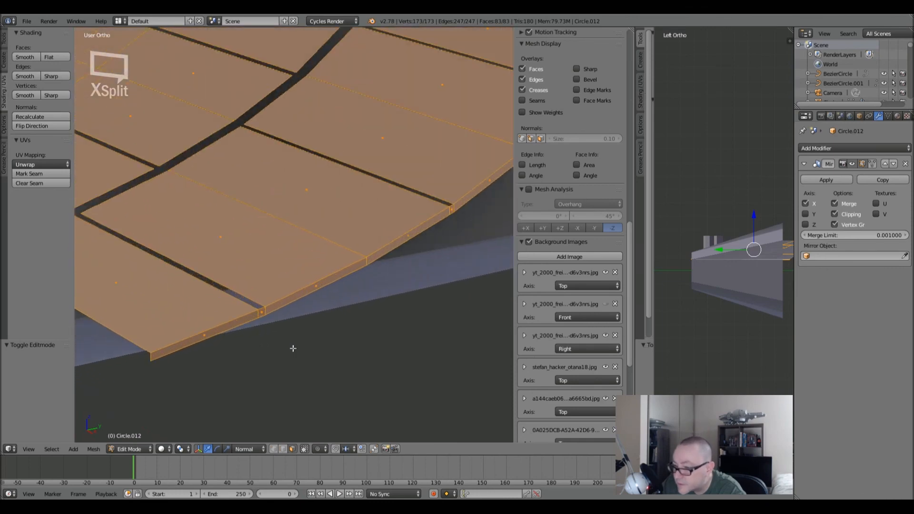
pyautogui.press('a')
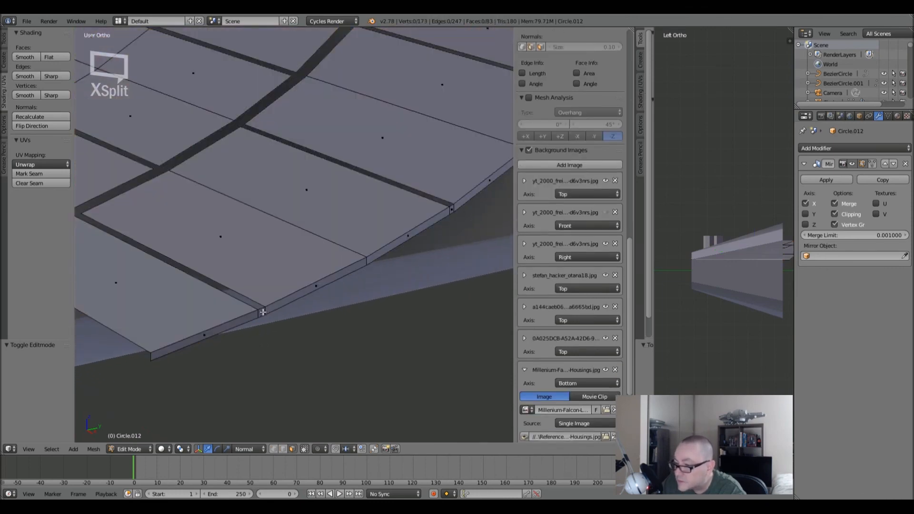
pyautogui.keyDown('alt'); pyautogui.rightClick(258, 314); pyautogui.keyUp('alt')
pyautogui.press('x')
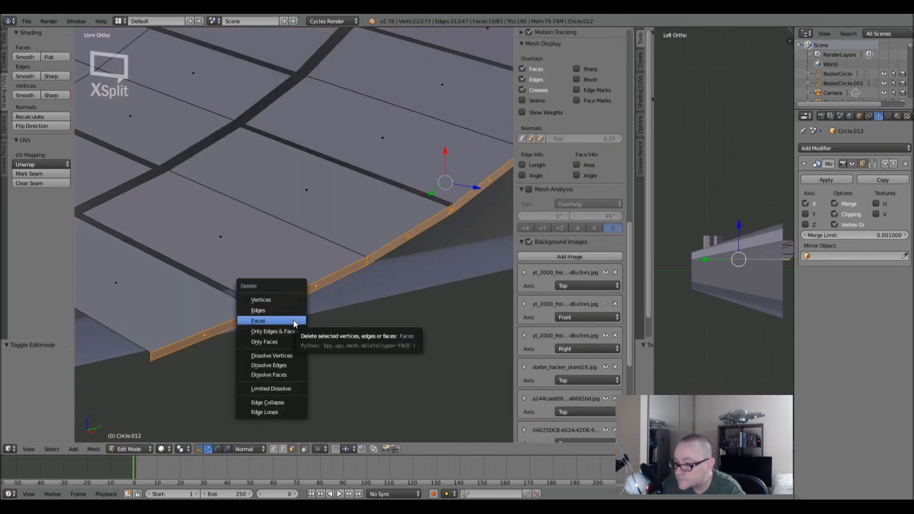
pyautogui.click(295, 319)
# - Return to the top view of the wedge and blocks and switch back to Object Mode
pyautogui.scroll(-3, 317, 317)
pyautogui.press('KP_7')
pyautogui.scroll(-5, 317, 317)
pyautogui.keyDown('shift'); pyautogui.moveTo(369, 361); pyautogui.dragTo(298, 237, button='middle'); pyautogui.keyUp('shift')
pyautogui.scroll(4, 379, 320)
pyautogui.scroll(4, 343, 214)
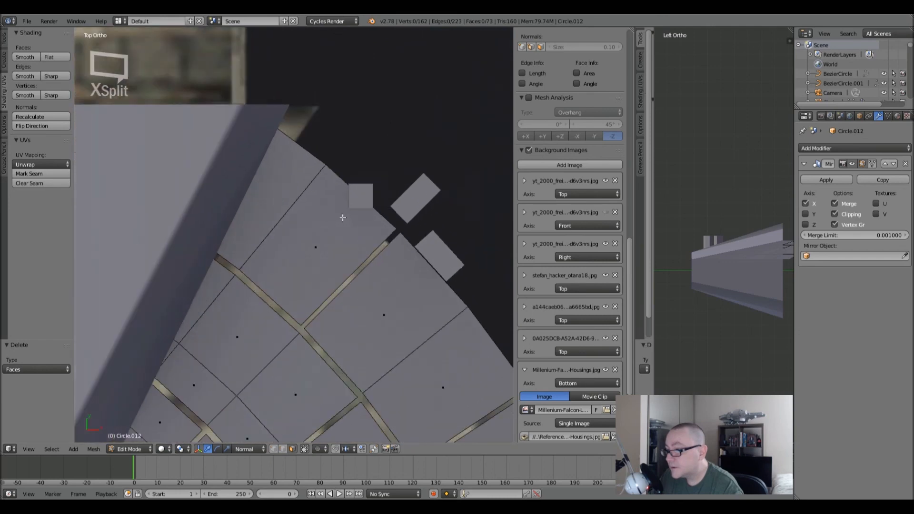
pyautogui.press('Tab')
pyautogui.click(826, 146)
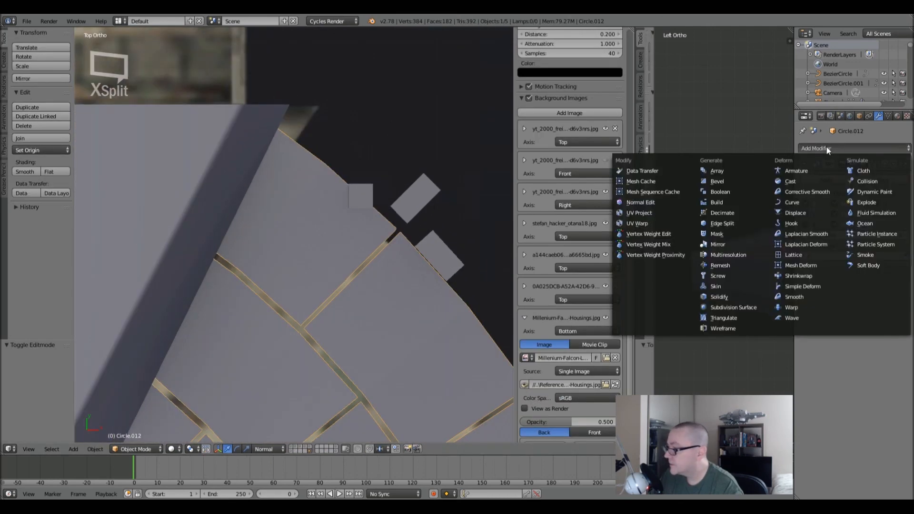
pyautogui.click(724, 243)
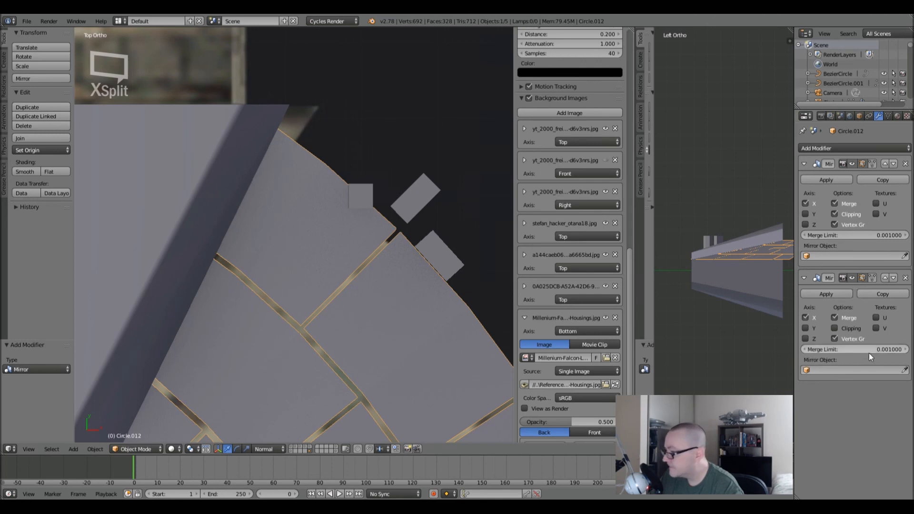
pyautogui.click(905, 277)
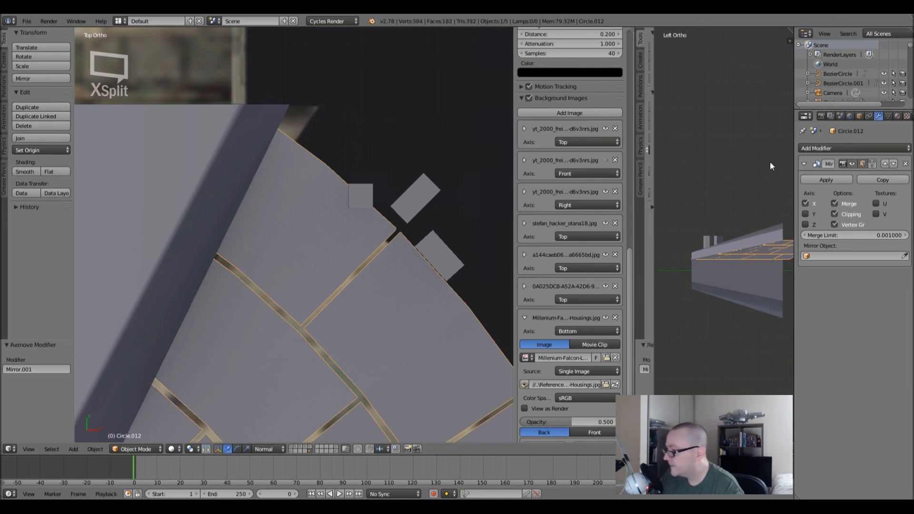
# - Add a Boolean modifier to the panelled wedge with Difference and target Circle.006, and check it in wireframe and solid shading
pyautogui.click(809, 148)
pyautogui.click(740, 191)
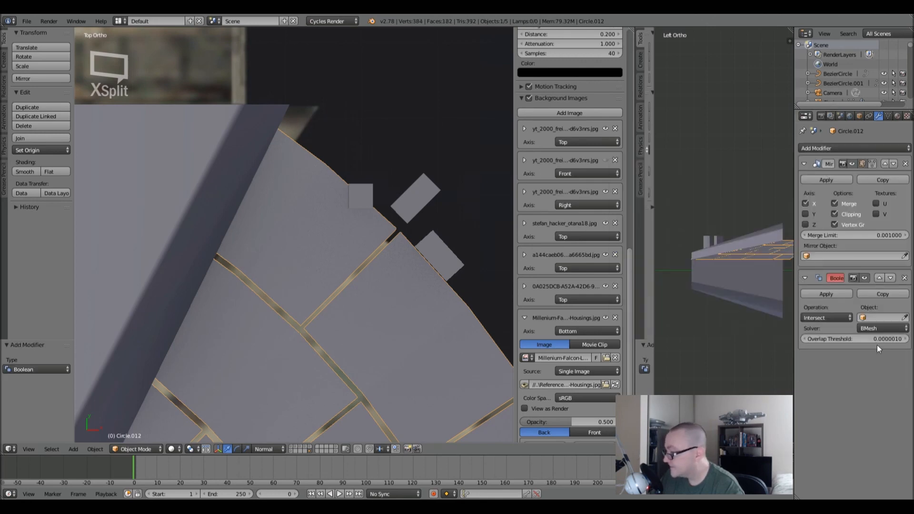
pyautogui.click(884, 318)
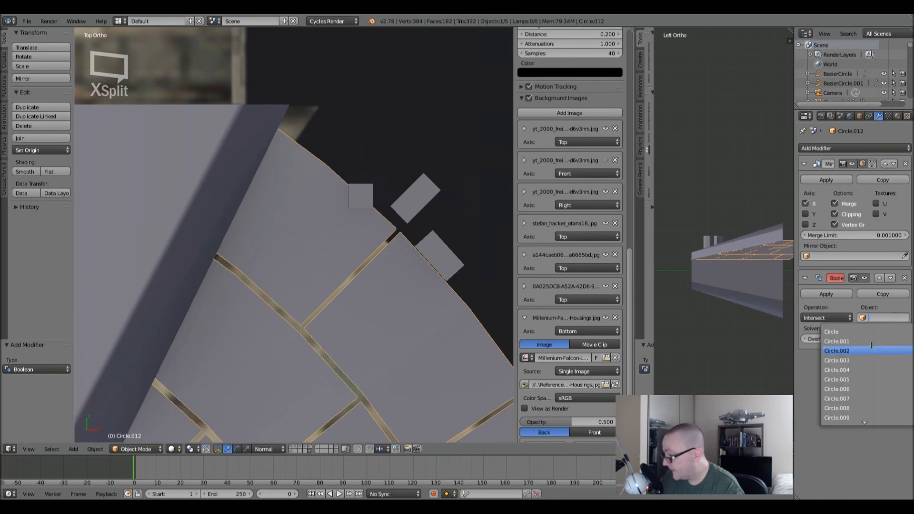
pyautogui.click(861, 389)
pyautogui.click(826, 317)
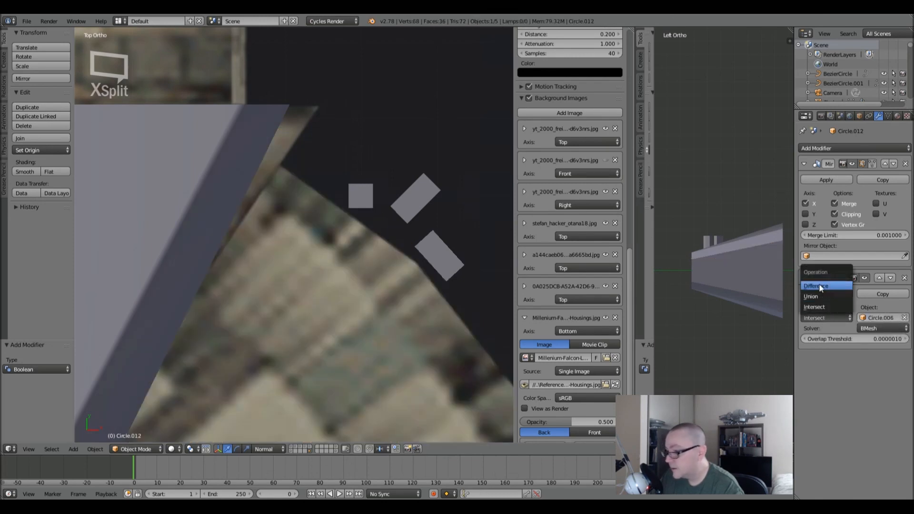
pyautogui.click(821, 287)
pyautogui.press('z')
pyautogui.scroll(5, 357, 212)
pyautogui.scroll(-4, 357, 215)
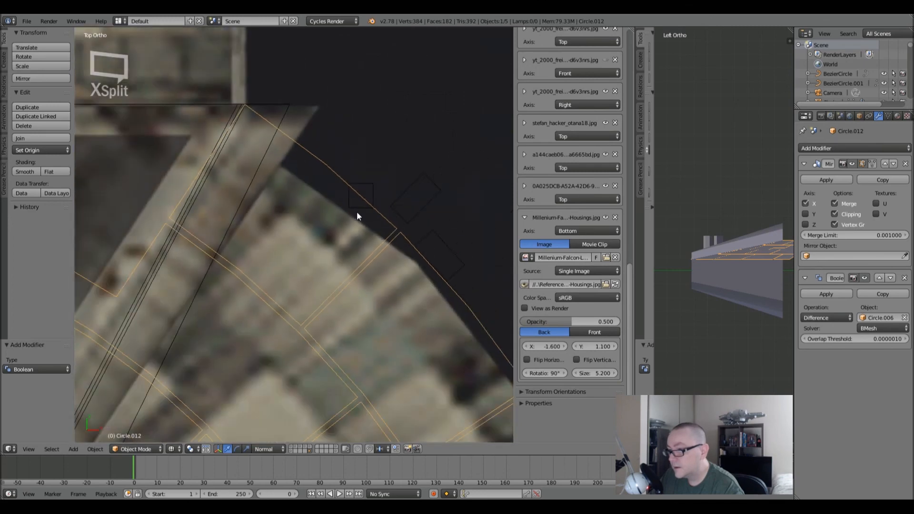
pyautogui.press('z')
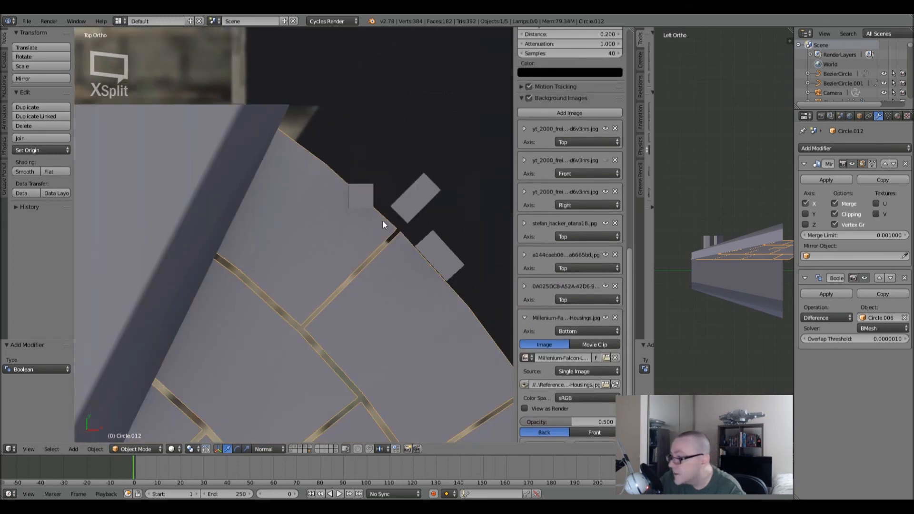
# - Try to move the square block near the wedge's edge, and remove the wedge's Boolean modifier
pyautogui.scroll(3, 383, 220)
pyautogui.rightClick(371, 205)
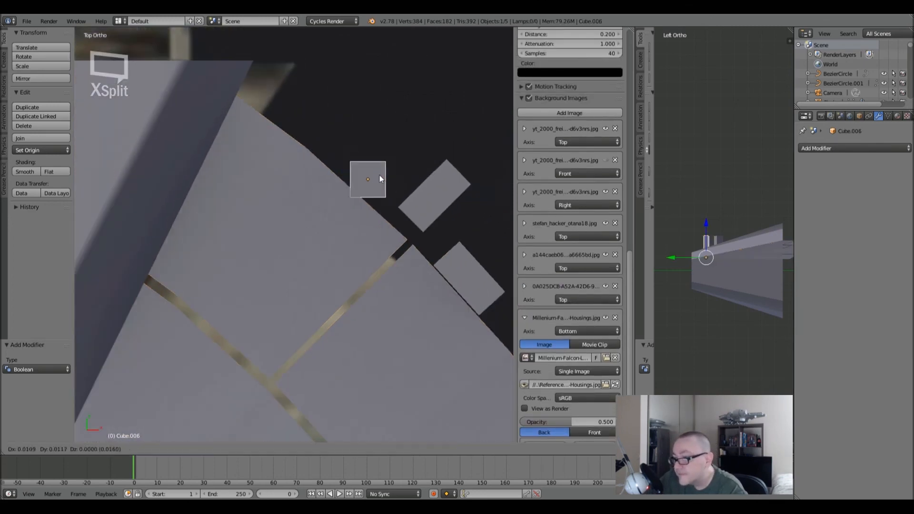
pyautogui.press('z')
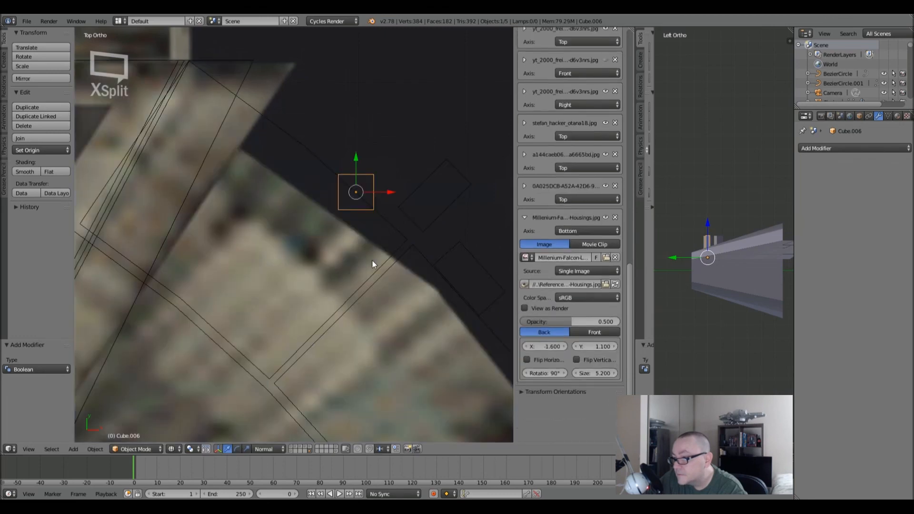
pyautogui.rightClick(391, 236)
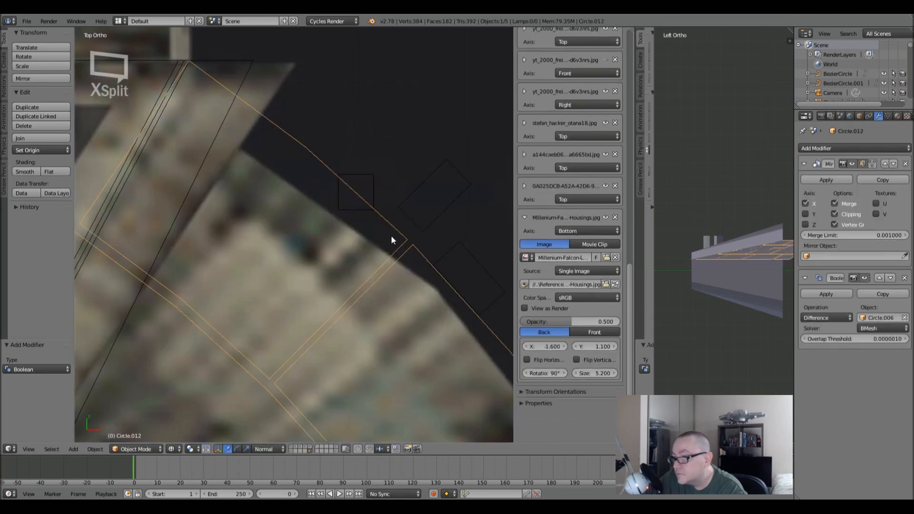
pyautogui.rightClick(376, 191)
pyautogui.rightClick(384, 258)
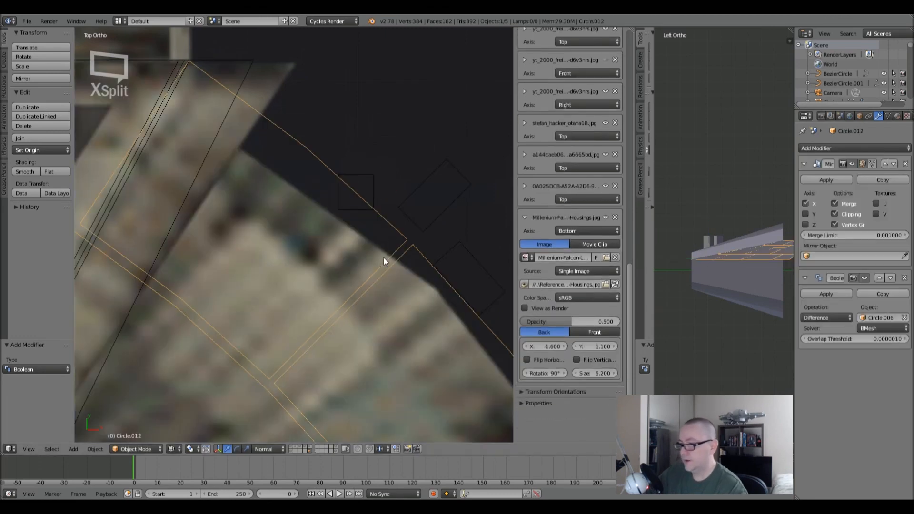
pyautogui.click(904, 277)
# - Move the square block clear of the panelled wedge's outer edge and return to solid shading
pyautogui.rightClick(366, 190)
pyautogui.press('g')
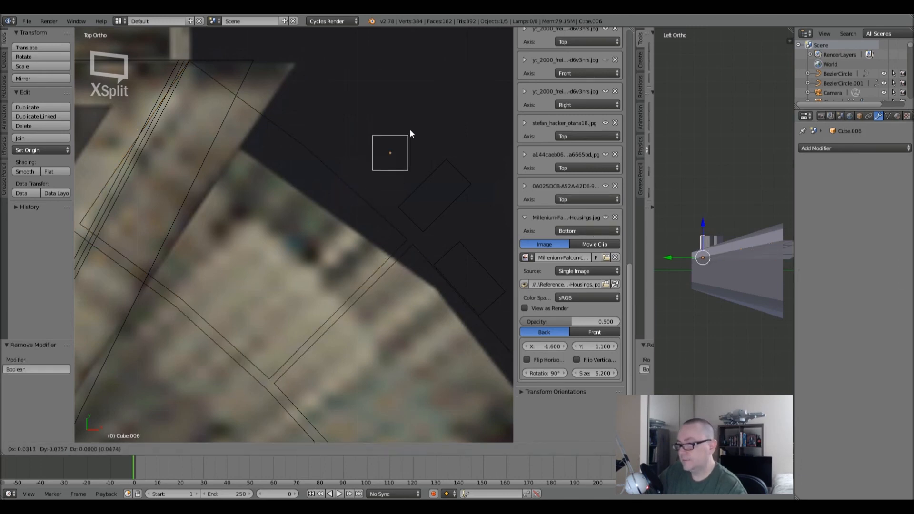
pyautogui.click(426, 136)
pyautogui.press('Tab')
pyautogui.press('z')
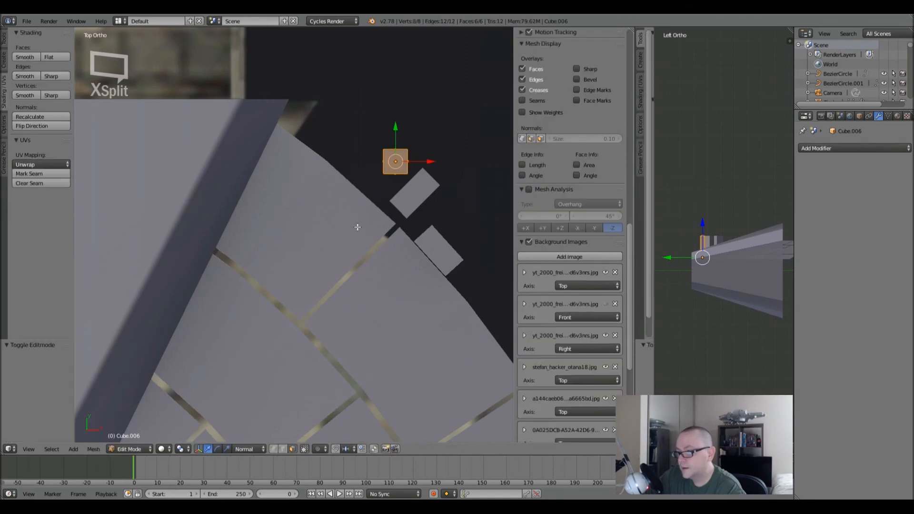
pyautogui.press('Tab')
# - Select the panelled wedge and open it in Edit Mode with its outer row of panels in view
pyautogui.rightClick(357, 227)
pyautogui.keyDown('shift'); pyautogui.moveTo(394, 236); pyautogui.dragTo(342, 237, button='middle'); pyautogui.keyUp('shift')
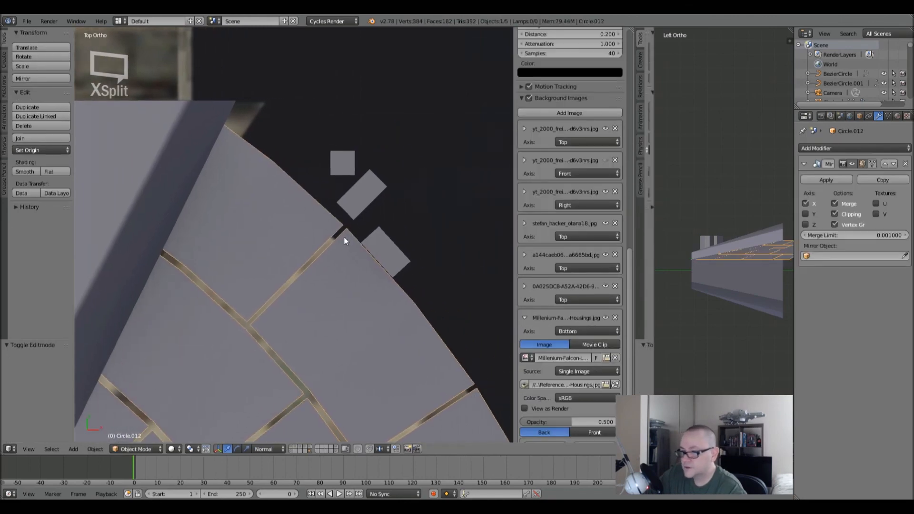
pyautogui.press('Tab')
pyautogui.scroll(-4, 287, 188)
pyautogui.keyDown('shift'); pyautogui.moveTo(269, 203); pyautogui.dragTo(242, 129, button='middle'); pyautogui.keyUp('shift')
pyautogui.scroll(-1, 235, 130)
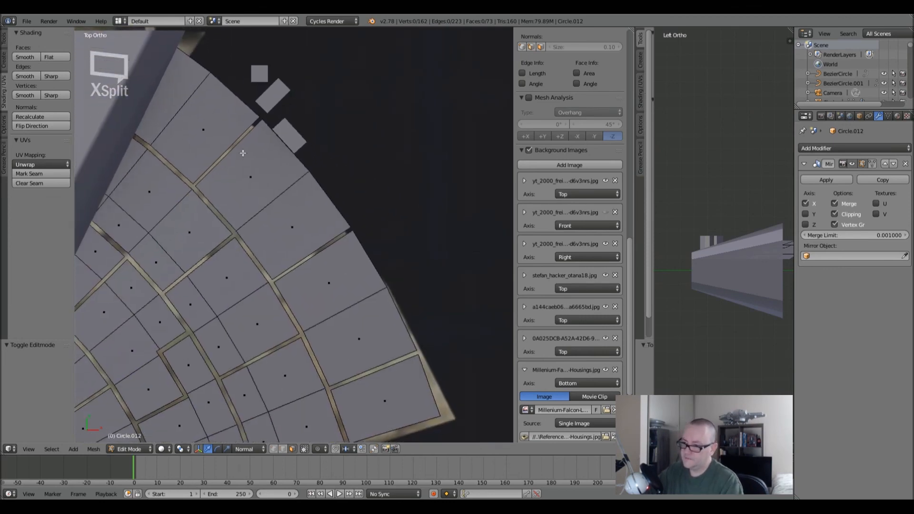
# - Examine the hull panel edges on the starship's top reference photo and compare them with the wedge's outer panels
pyautogui.scroll(-7, 260, 374)
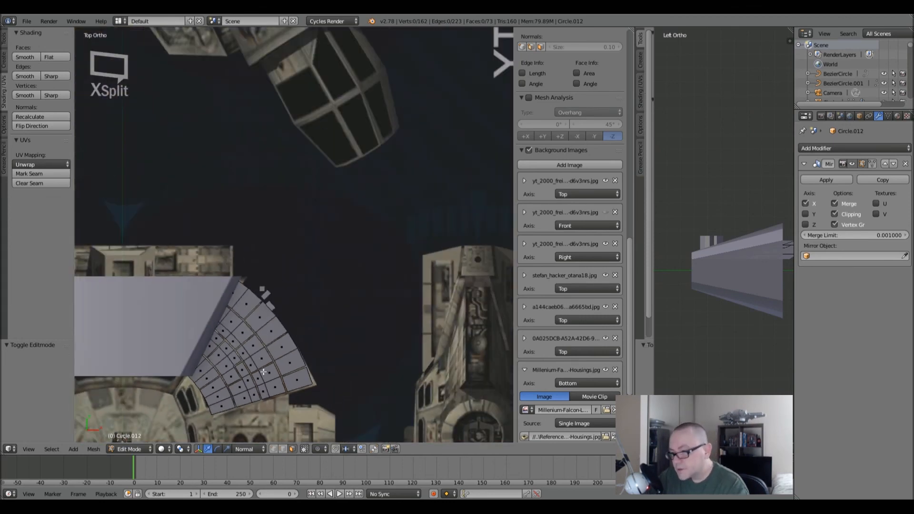
pyautogui.keyDown('shift'); pyautogui.moveTo(112, 353); pyautogui.dragTo(308, 276, button='middle'); pyautogui.keyUp('shift')
pyautogui.keyDown('shift'); pyautogui.moveTo(180, 324); pyautogui.dragTo(301, 255, button='middle'); pyautogui.keyUp('shift')
pyautogui.scroll(8, 295, 252)
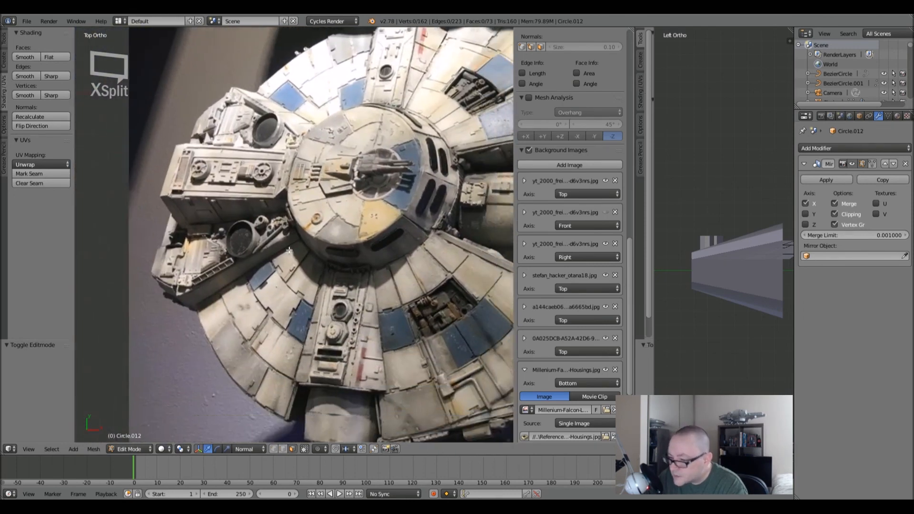
pyautogui.keyDown('shift'); pyautogui.moveTo(289, 250); pyautogui.dragTo(280, 231, button='middle'); pyautogui.keyUp('shift')
pyautogui.keyDown('shift'); pyautogui.moveTo(446, 215); pyautogui.dragTo(77, 408, button='middle'); pyautogui.keyUp('shift')
pyautogui.keyDown('shift'); pyautogui.moveTo(444, 211); pyautogui.dragTo(123, 252, button='middle'); pyautogui.keyUp('shift')
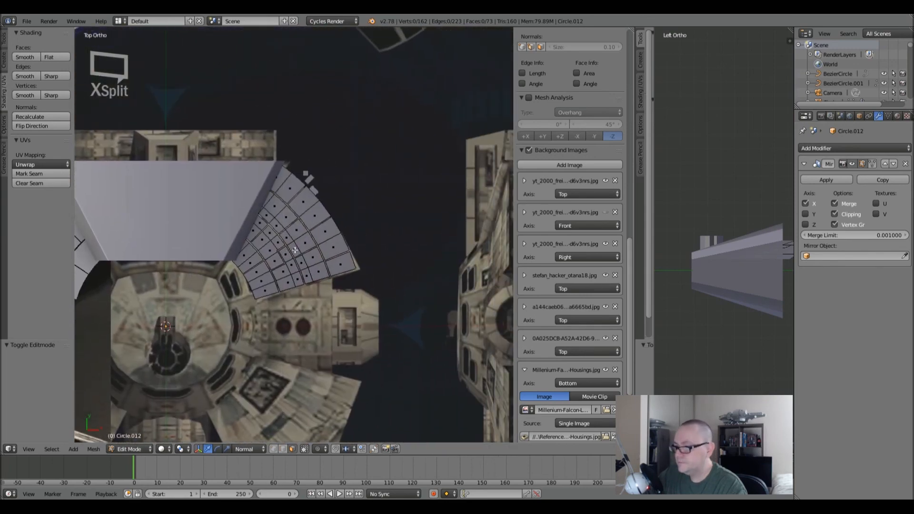
pyautogui.scroll(8, 295, 249)
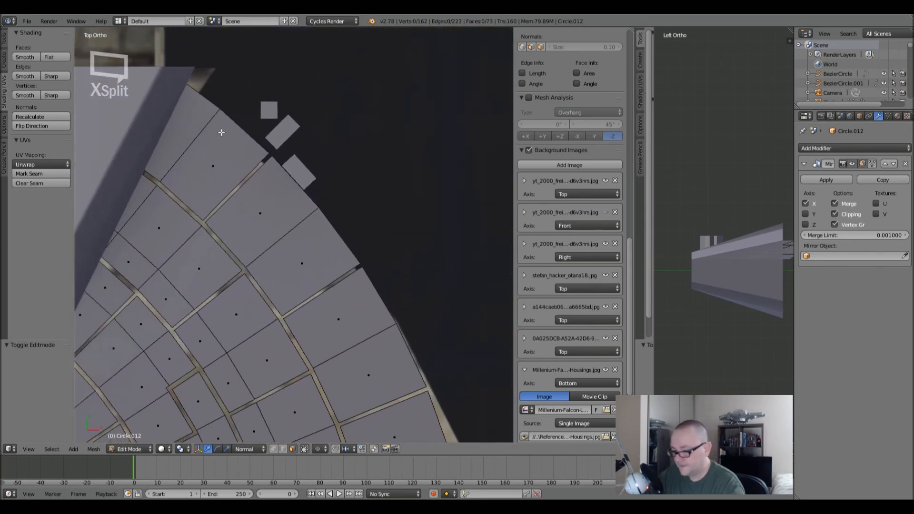
# - Add a loop cut across the wedge's outer panel beside the hull block and slide it close to the outer edge
pyautogui.hotkey('ctrl', 'r')
pyautogui.click(221, 132)
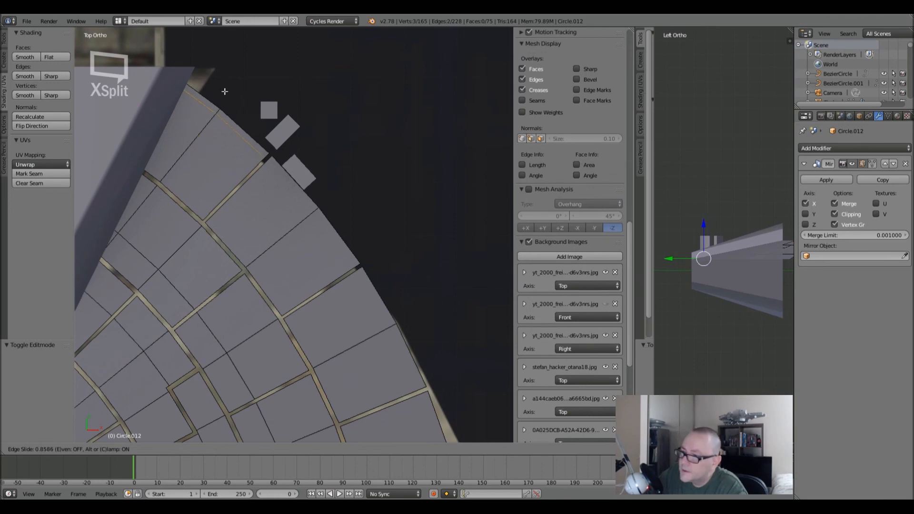
pyautogui.click(224, 91)
# - Add two cross loop cuts in the upper part of the wedge's first outer panel to bound a narrow edge notch
pyautogui.scroll(4, 221, 164)
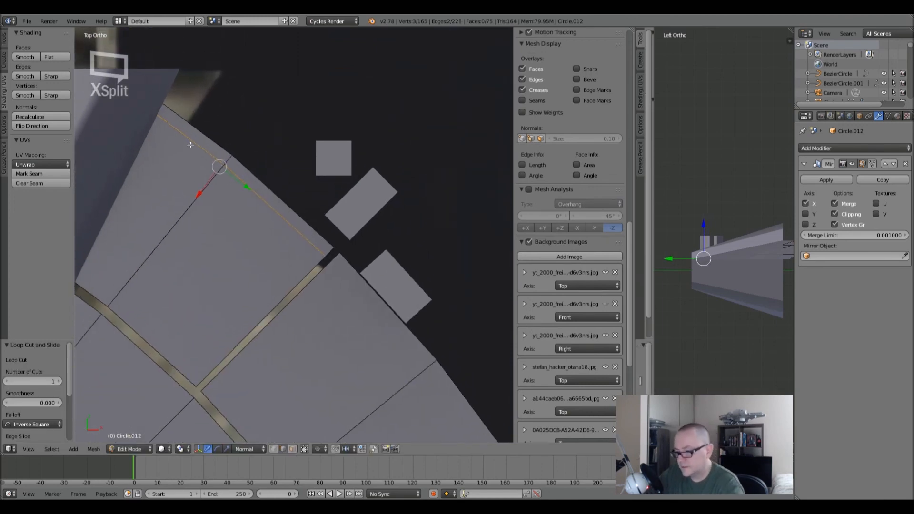
pyautogui.click(192, 154)
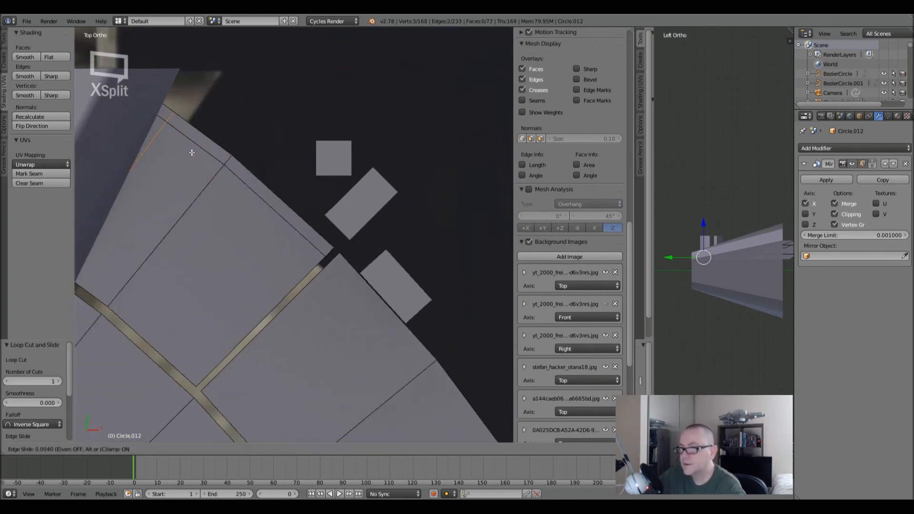
pyautogui.click(212, 172)
pyautogui.hotkey('ctrl', 'r')
pyautogui.click(217, 165)
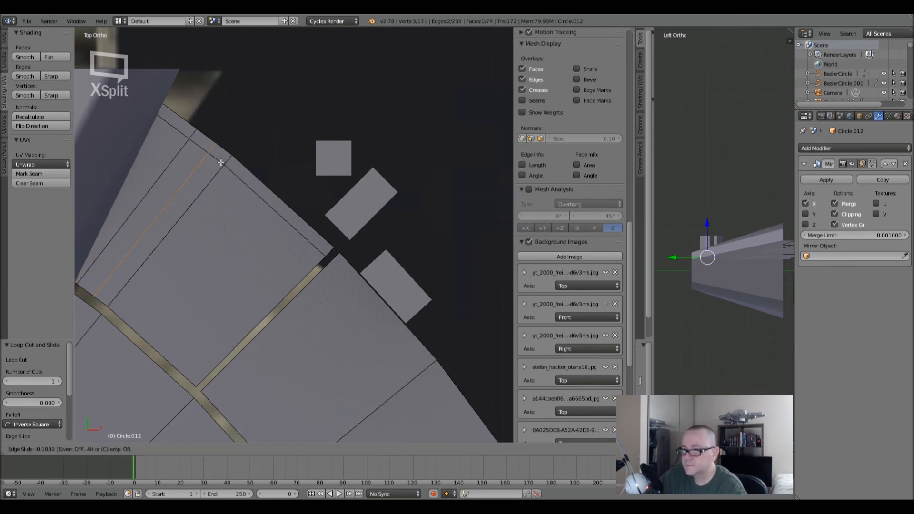
pyautogui.click(227, 170)
# - Add two closely spaced cross loop cuts near the lower end of the first outer panel, just before the gap
pyautogui.hotkey('ctrl', 'r')
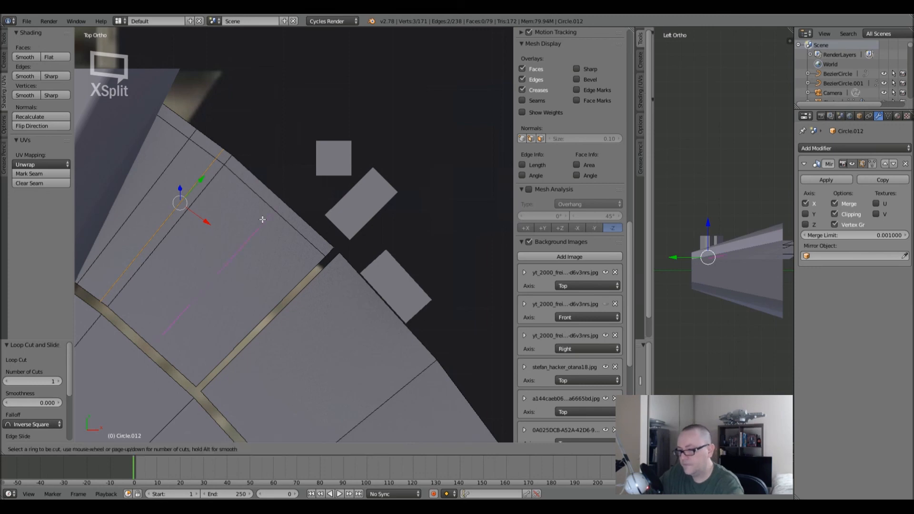
pyautogui.click(276, 221)
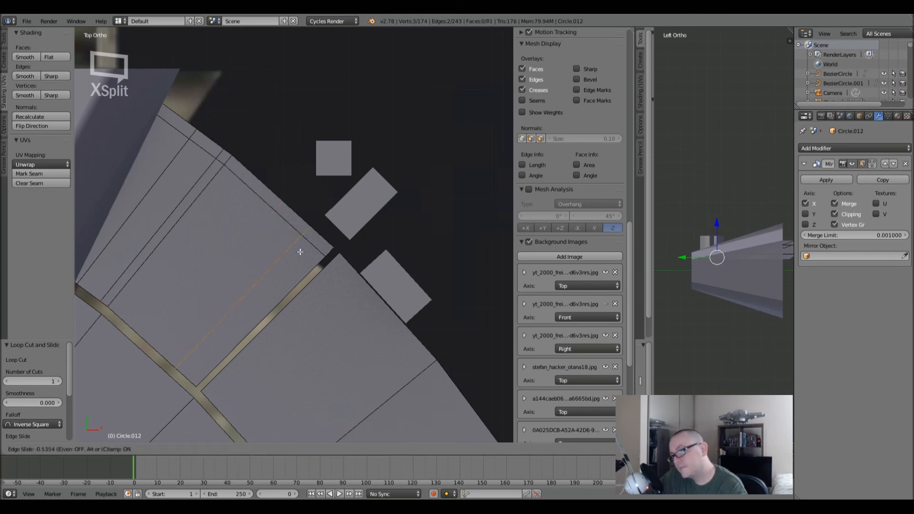
pyautogui.click(295, 245)
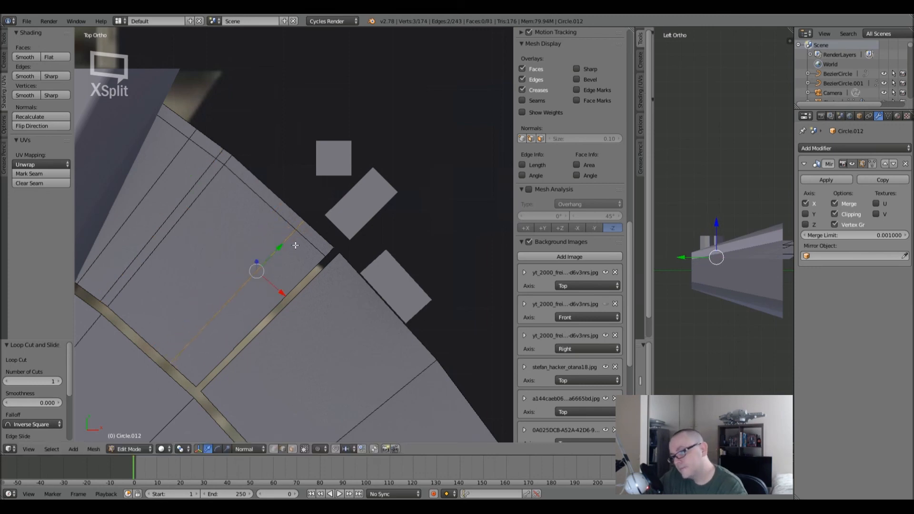
pyautogui.hotkey('ctrl', 'r')
pyautogui.click(251, 203)
pyautogui.click(251, 203)
pyautogui.click(268, 225)
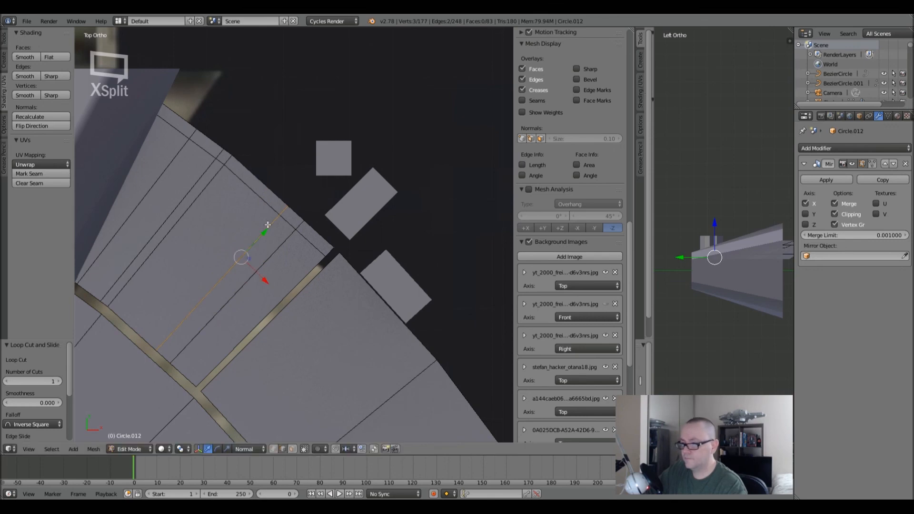
# - Delete the two small outer-edge faces enclosed by the loop cuts to form two notches in the first outer panel
pyautogui.click(292, 449)
pyautogui.rightClick(292, 217)
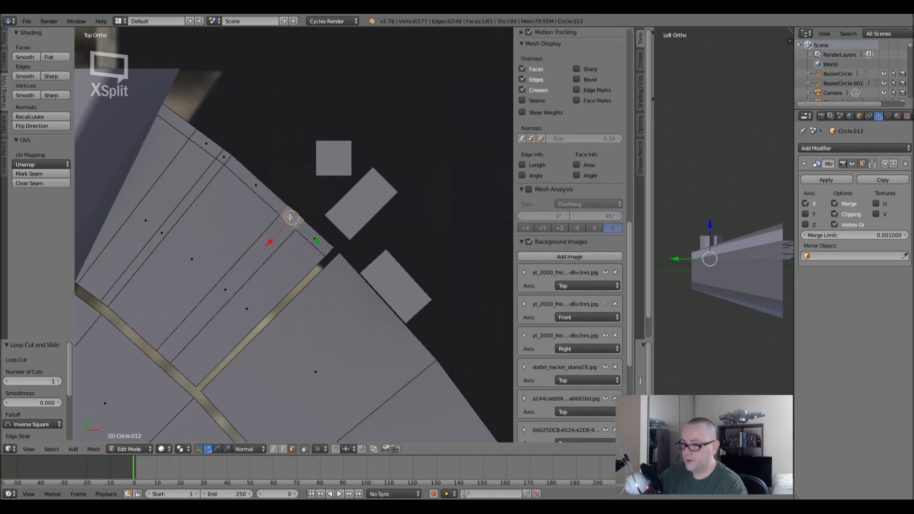
pyautogui.keyDown('shift'); pyautogui.rightClick(203, 144); pyautogui.keyUp('shift')
pyautogui.press('x')
pyautogui.click(204, 145)
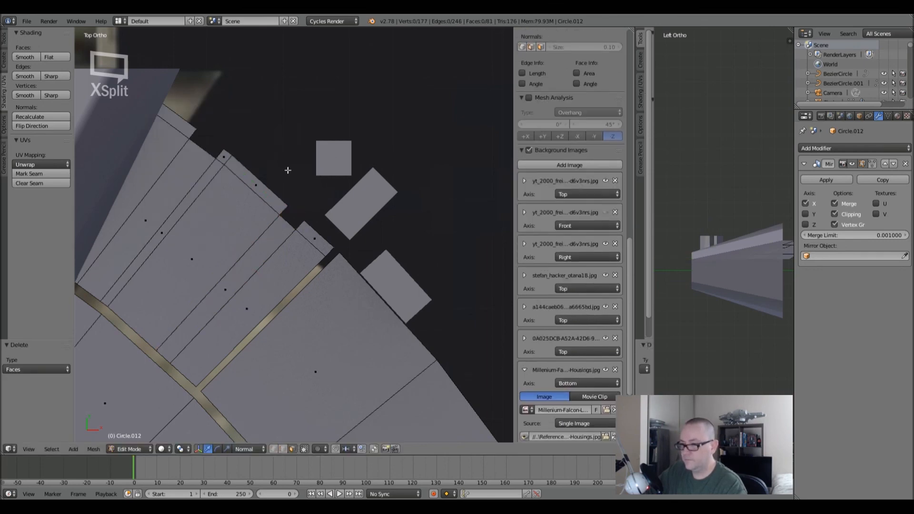
# - Return to Object Mode and delete the three leftover cutter blocks beside the wedge's outer edge
pyautogui.press('Tab')
pyautogui.scroll(-3, 314, 217)
pyautogui.keyDown('shift'); pyautogui.moveTo(347, 257); pyautogui.dragTo(289, 196, button='middle'); pyautogui.keyUp('shift')
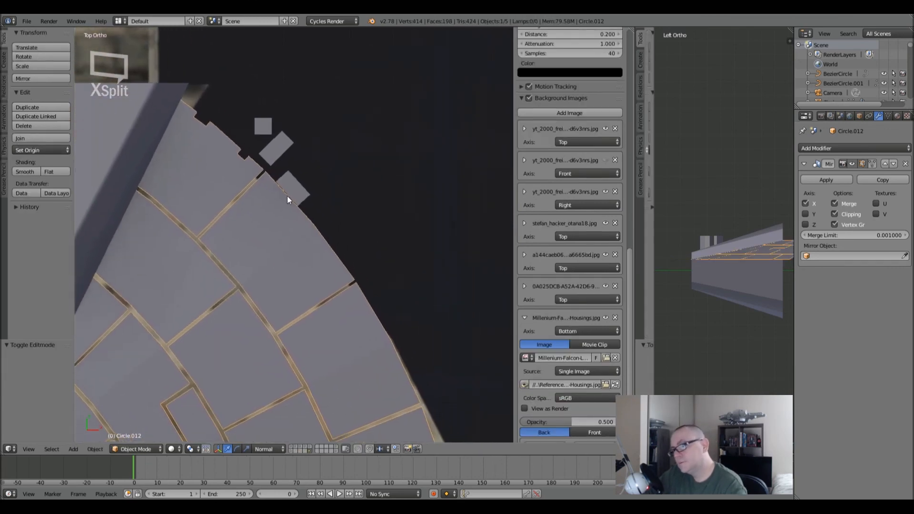
pyautogui.scroll(2, 286, 212)
pyautogui.rightClick(290, 164)
pyautogui.keyDown('shift'); pyautogui.rightClick(271, 116); pyautogui.keyUp('shift')
pyautogui.keyDown('shift'); pyautogui.rightClick(254, 85); pyautogui.keyUp('shift')
pyautogui.press('x')
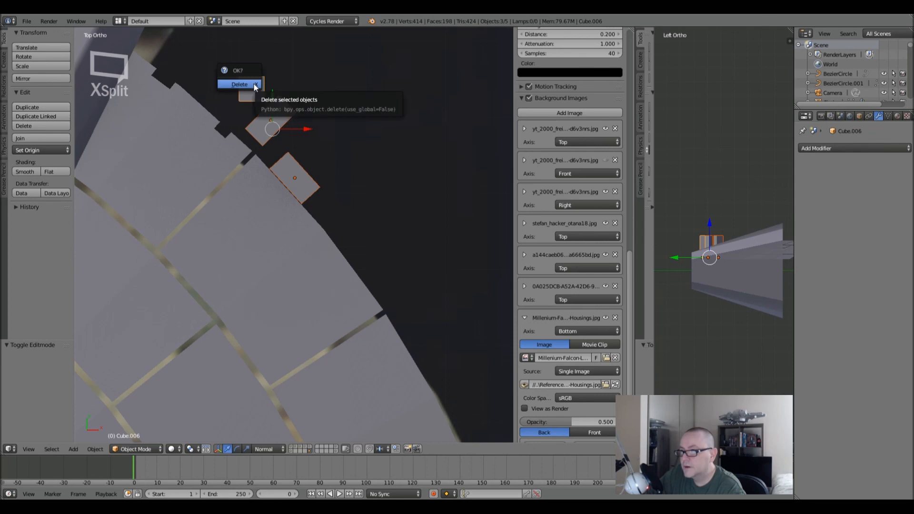
pyautogui.click(253, 84)
# - Open the panelled wedge in Edit Mode and add a loop cut along the second outer panel, slid close to its outer edge
pyautogui.rightClick(284, 207)
pyautogui.press('Tab')
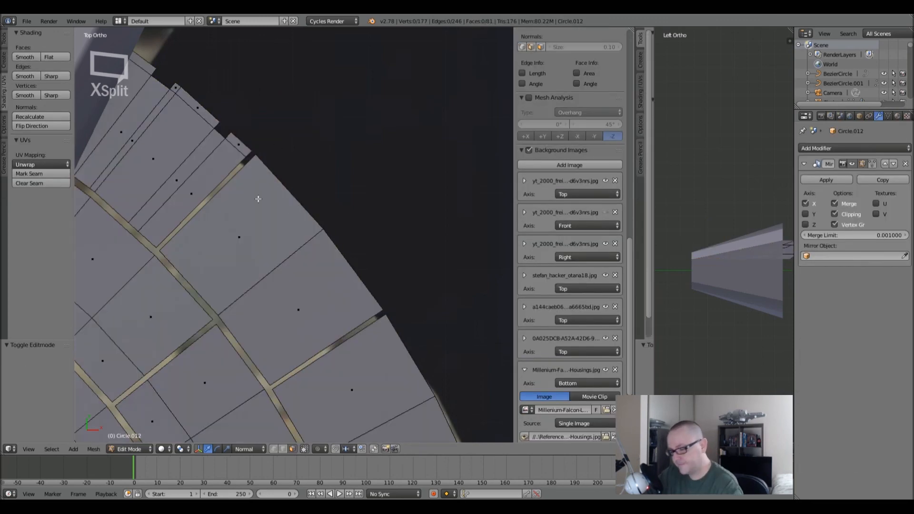
pyautogui.hotkey('ctrl', 'r')
pyautogui.click(240, 185)
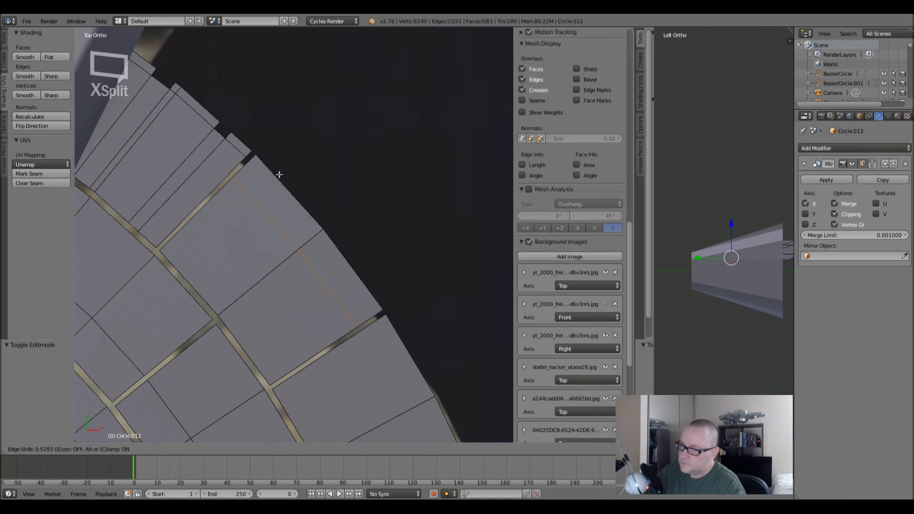
pyautogui.click(304, 171)
# - Add two cross loop cuts in the second outer panel, one on each side of its middle seam
pyautogui.hotkey('ctrl', 'r')
pyautogui.click(290, 196)
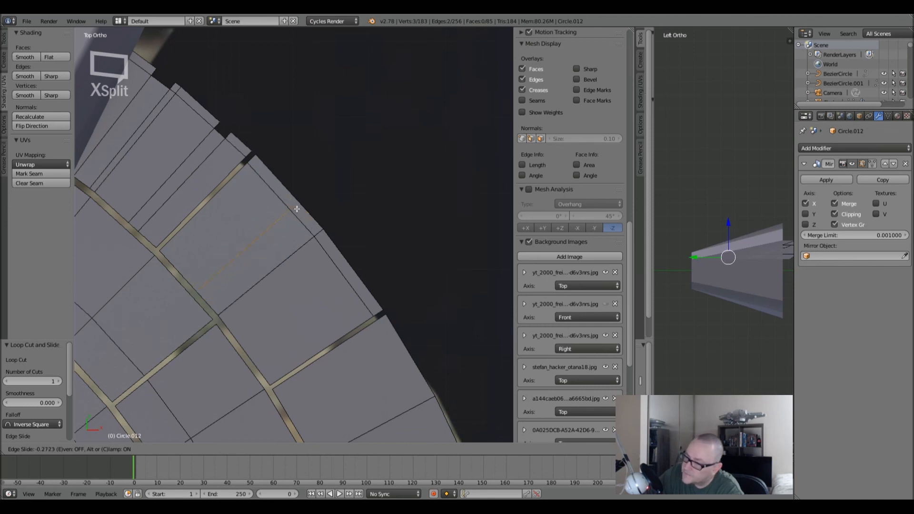
pyautogui.click(302, 219)
pyautogui.hotkey('ctrl', 'r')
pyautogui.click(337, 262)
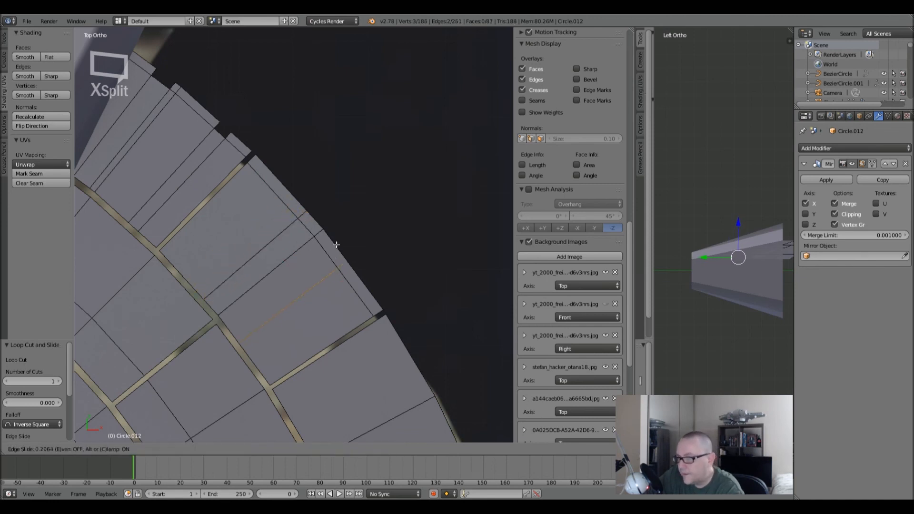
pyautogui.click(351, 206)
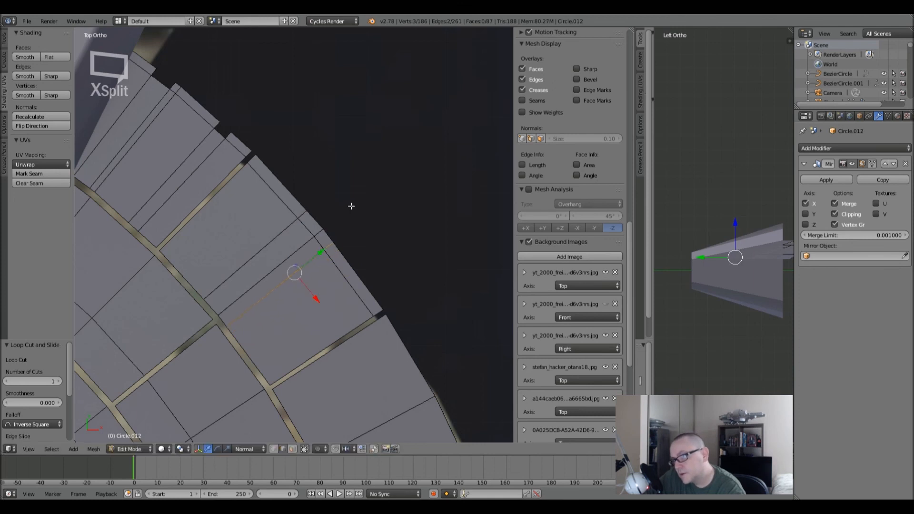
# - Delete the small outer-edge face between the middle seam and the adjacent cut to notch the second outer panel
pyautogui.click(294, 448)
pyautogui.rightClick(323, 235)
pyautogui.press('x')
pyautogui.click(311, 225)
pyautogui.scroll(-6, 311, 225)
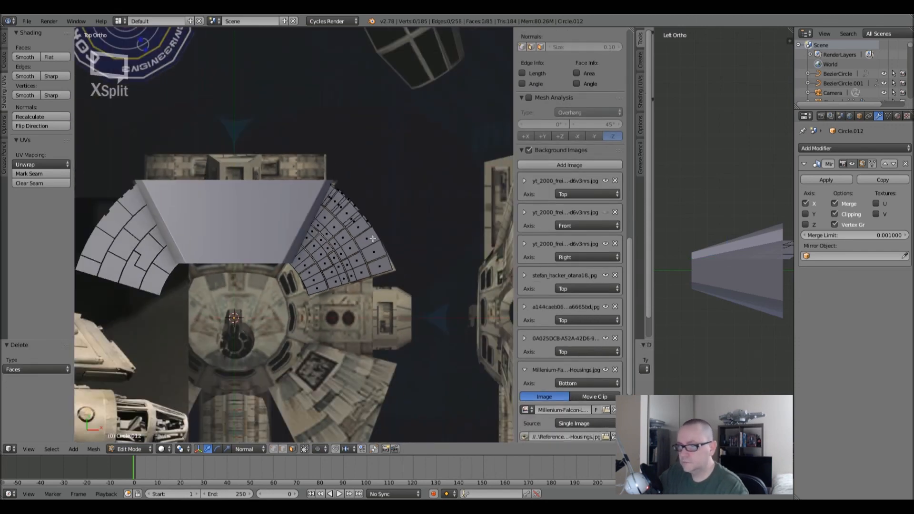
# - Add a loop cut along the third outer panel and slide it close to the outer edge
pyautogui.scroll(5, 372, 239)
pyautogui.keyDown('shift'); pyautogui.moveTo(360, 225); pyautogui.dragTo(320, 248, button='middle'); pyautogui.keyUp('shift')
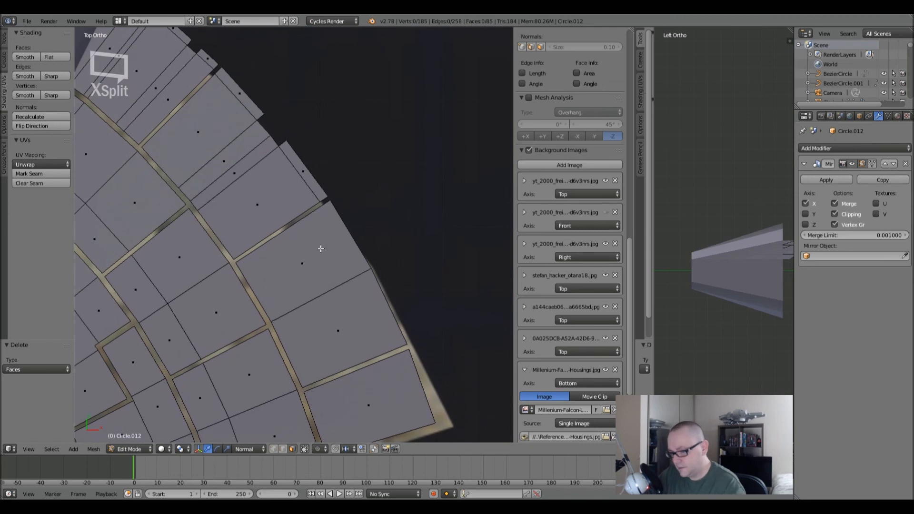
pyautogui.hotkey('ctrl', 'r')
pyautogui.click(317, 232)
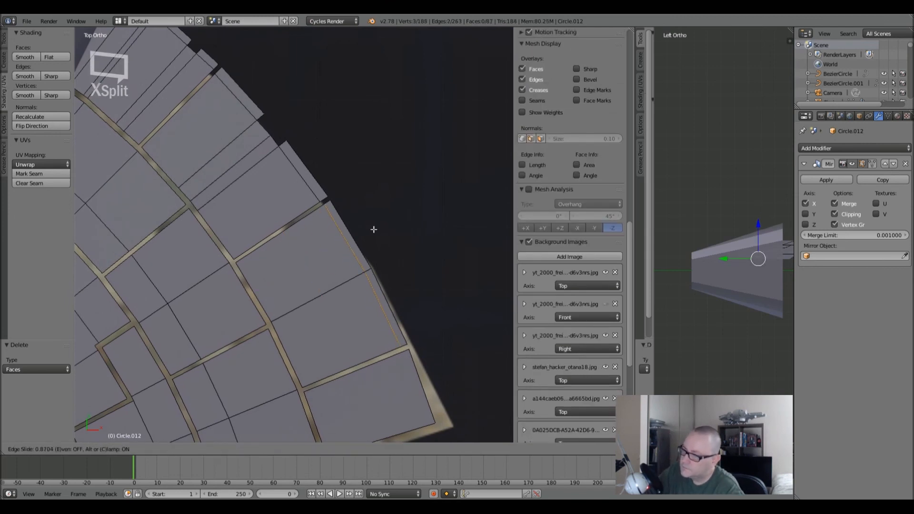
pyautogui.click(373, 229)
# - Add a loop cut along the wedge's last outer corner panel and slide it close to the outer edge
pyautogui.keyDown('shift'); pyautogui.moveTo(348, 376); pyautogui.dragTo(312, 308, button='middle'); pyautogui.keyUp('shift')
pyautogui.hotkey('ctrl', 'r')
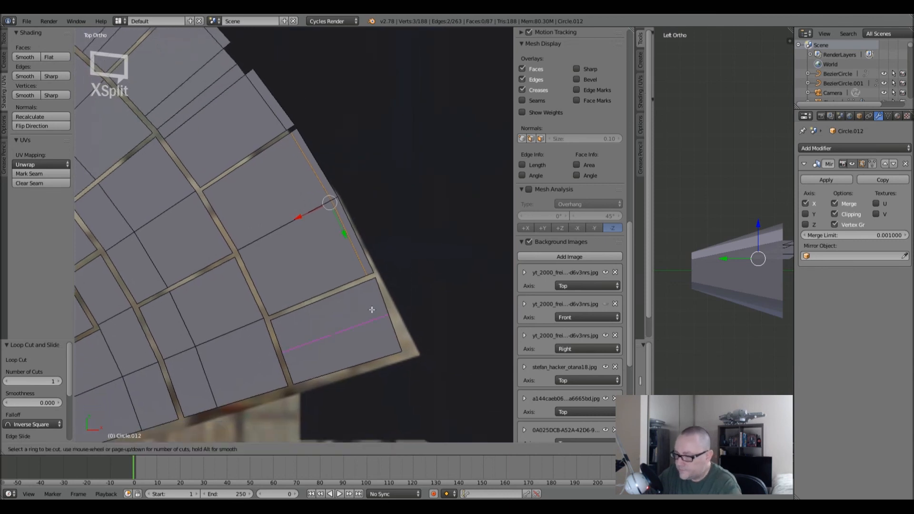
pyautogui.rightClick(369, 303)
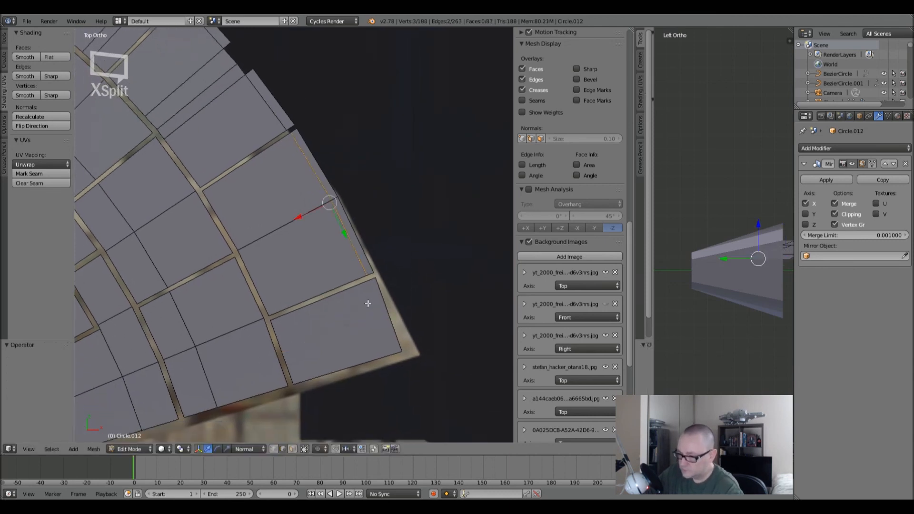
pyautogui.hotkey('ctrl', 'r')
pyautogui.click(352, 295)
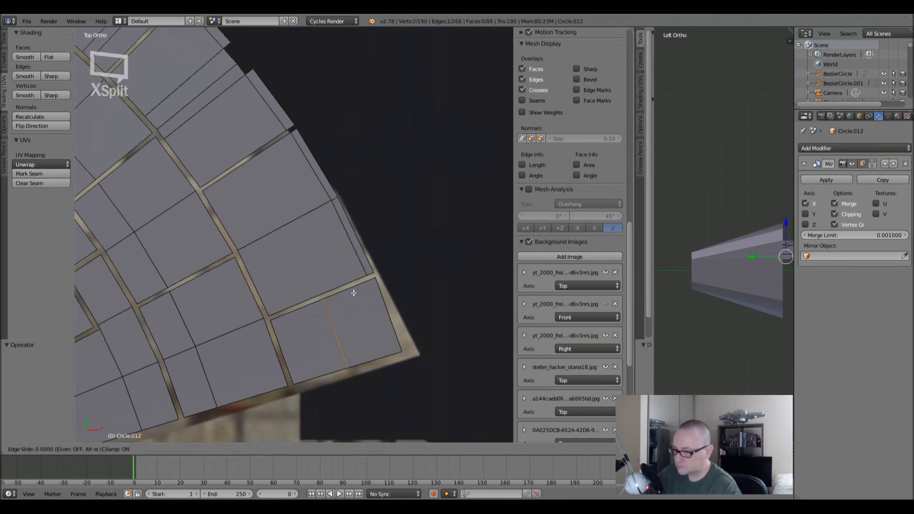
pyautogui.click(407, 287)
pyautogui.scroll(4, 369, 327)
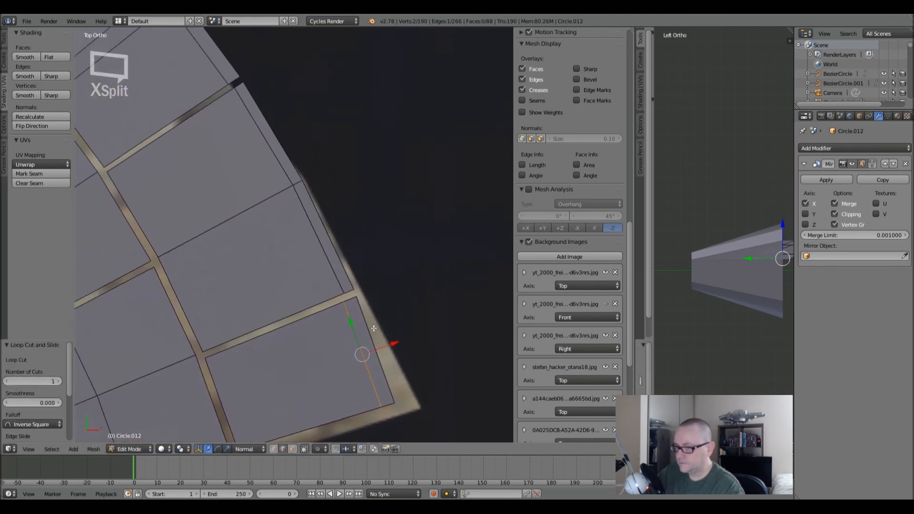
# - Examine the wedge's lower outer panels in Edit and Object Mode, toggling another layer's visibility to compare where notches belong
pyautogui.hotkey('ctrl', 'r')
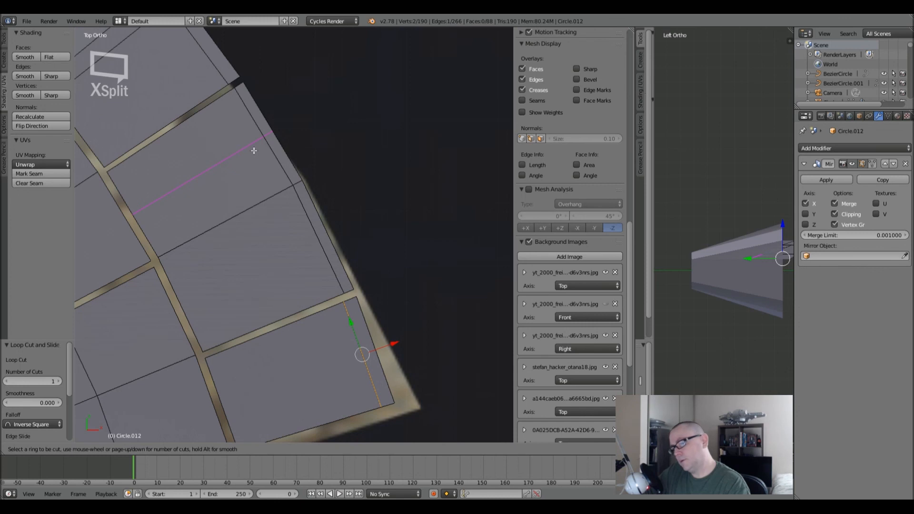
pyautogui.press('Escape')
pyautogui.scroll(-5, 253, 150)
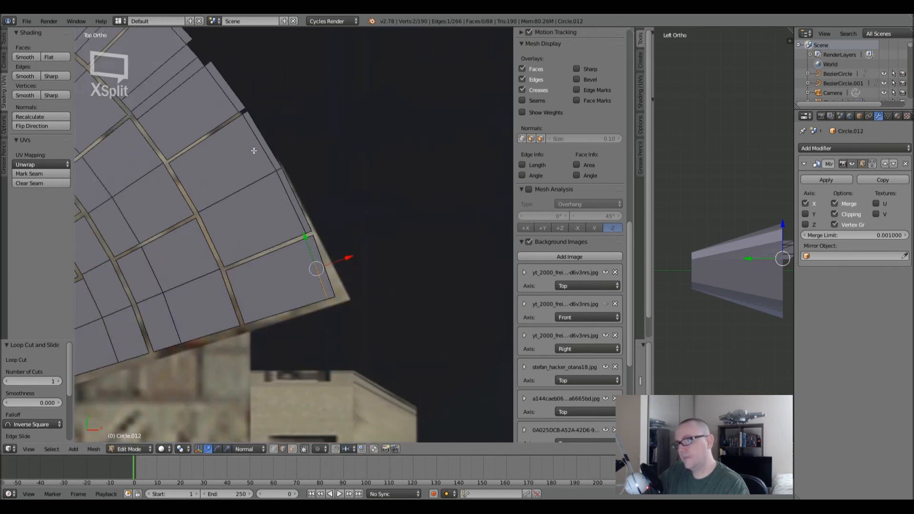
pyautogui.keyDown('shift'); pyautogui.moveTo(304, 236); pyautogui.dragTo(305, 244, button='middle'); pyautogui.keyUp('shift')
pyautogui.keyDown('shift'); pyautogui.moveTo(345, 281); pyautogui.dragTo(319, 248, button='middle'); pyautogui.keyUp('shift')
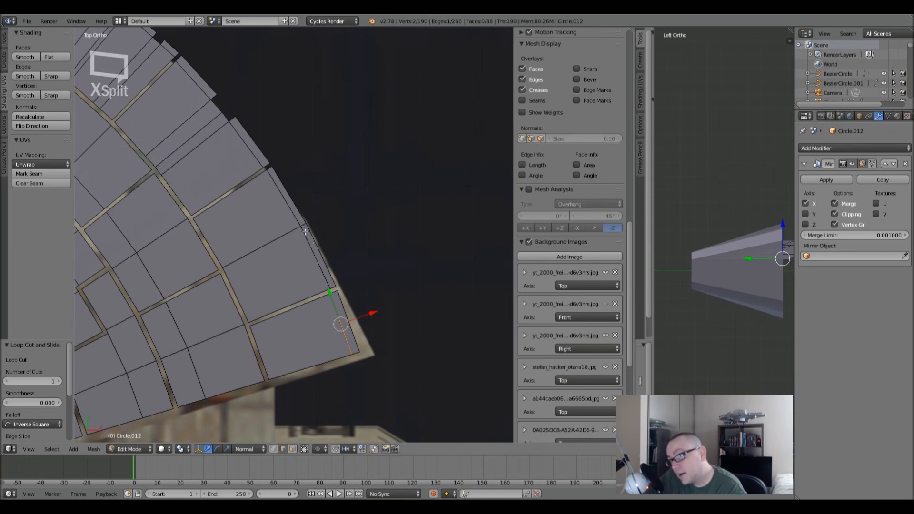
pyautogui.scroll(-2, 304, 233)
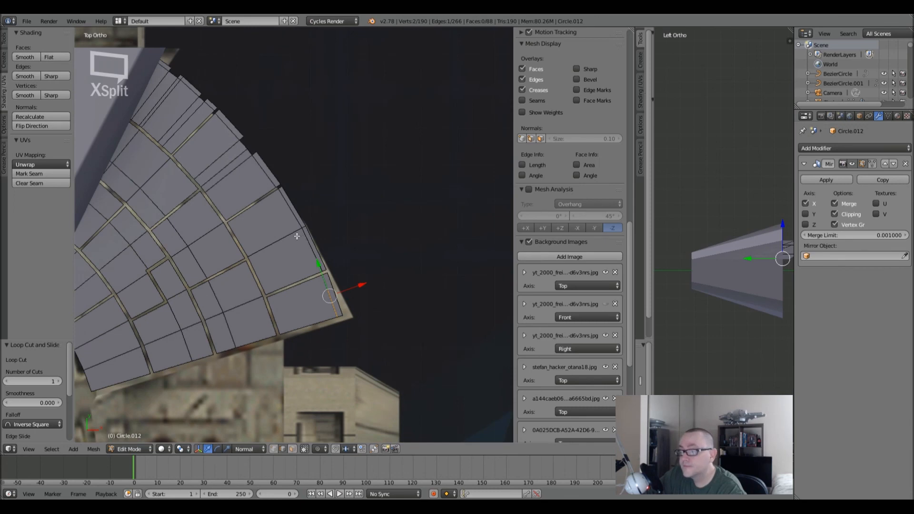
pyautogui.scroll(-1, 305, 244)
pyautogui.scroll(2, 305, 244)
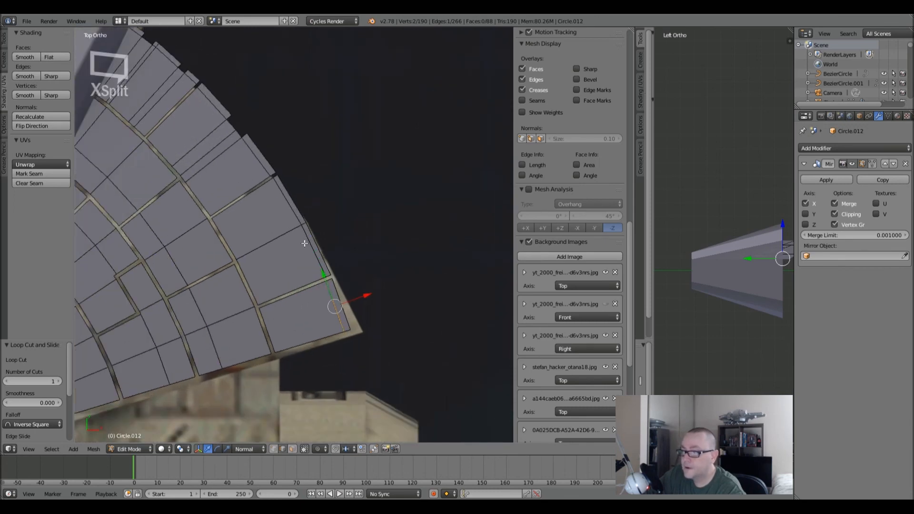
pyautogui.press('Tab')
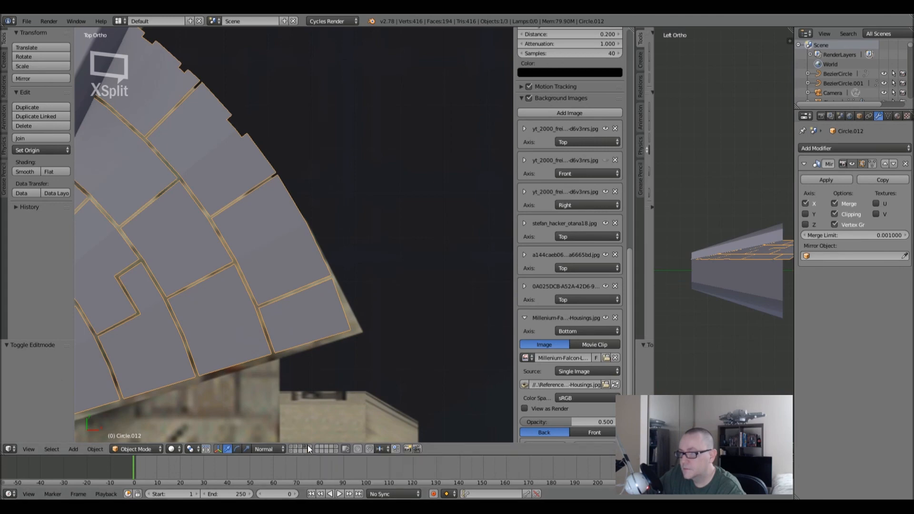
pyautogui.keyDown('shift'); pyautogui.click(310, 446); pyautogui.keyUp('shift')
pyautogui.keyDown('shift'); pyautogui.click(309, 447); pyautogui.keyUp('shift')
pyautogui.keyDown('shift'); pyautogui.click(309, 446); pyautogui.keyUp('shift')
pyautogui.keyDown('shift'); pyautogui.click(309, 447); pyautogui.keyUp('shift')
pyautogui.press('Tab')
# - Add a cross loop cut just below the third outer panel's middle seam and delete the small outer-edge face between them
pyautogui.scroll(2, 299, 199)
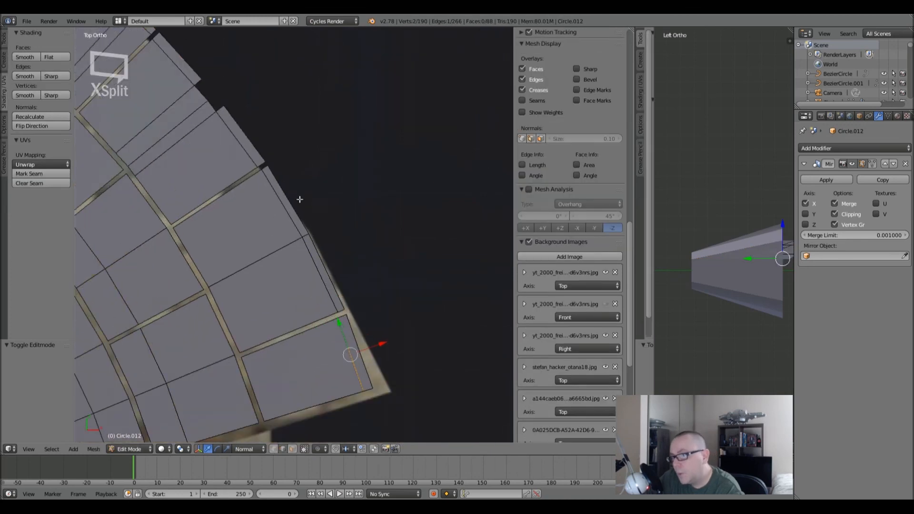
pyautogui.hotkey('ctrl', 'r')
pyautogui.click(307, 236)
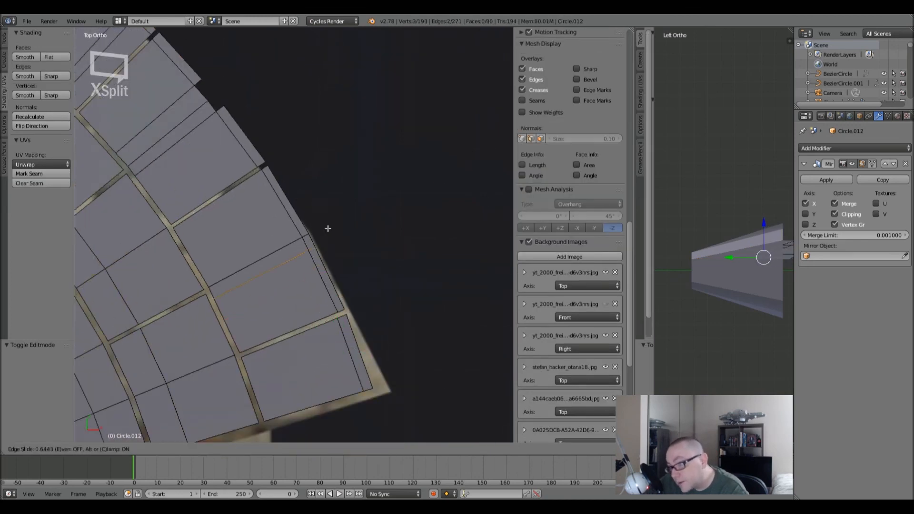
pyautogui.click(330, 210)
pyautogui.click(292, 448)
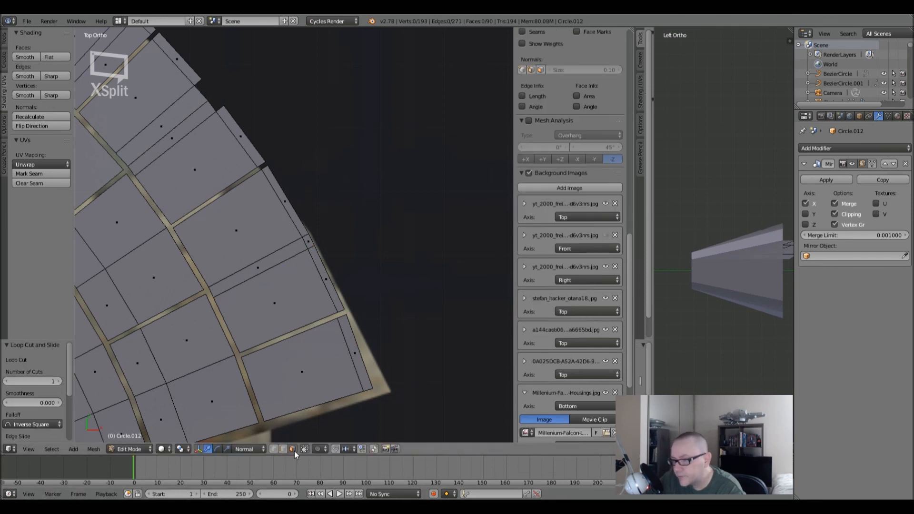
pyautogui.rightClick(319, 267)
pyautogui.press('x')
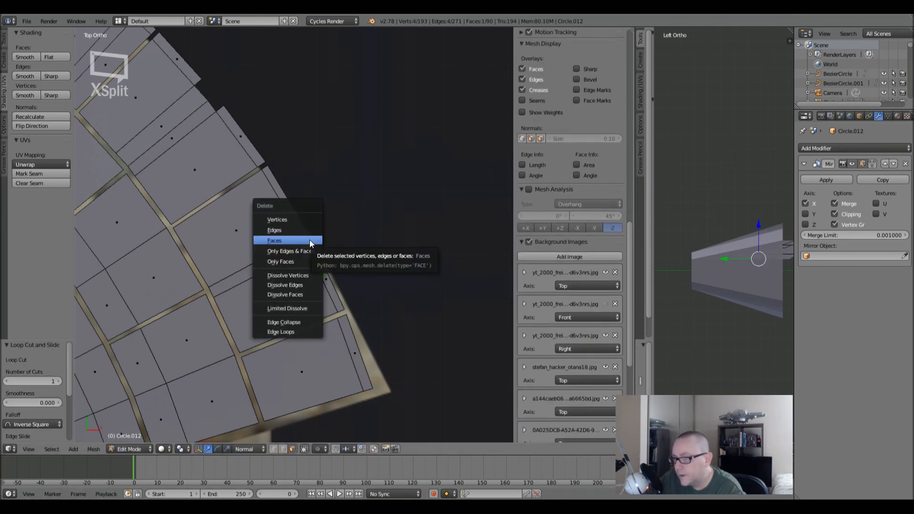
pyautogui.click(309, 240)
# - Add a cross loop cut in the last outer corner panel and slide it towards the panel's lower edge
pyautogui.hotkey('ctrl', 'r')
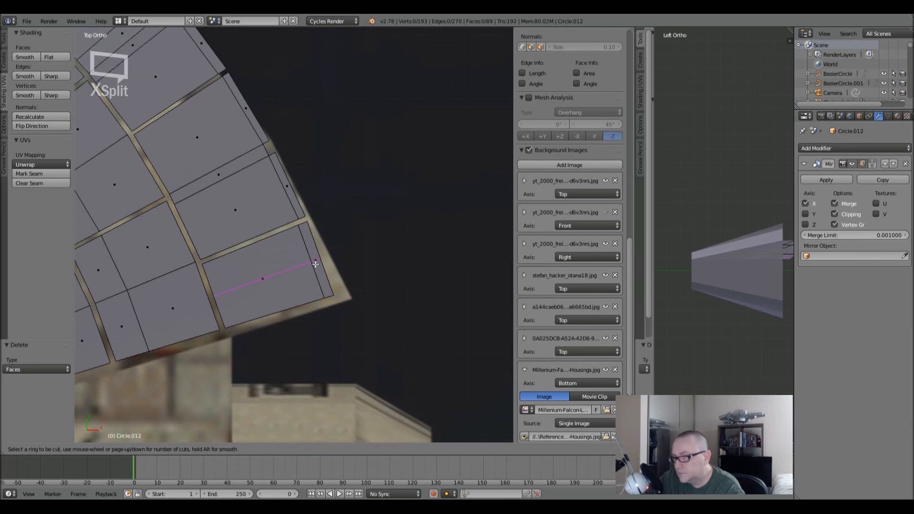
pyautogui.click(315, 264)
pyautogui.click(325, 281)
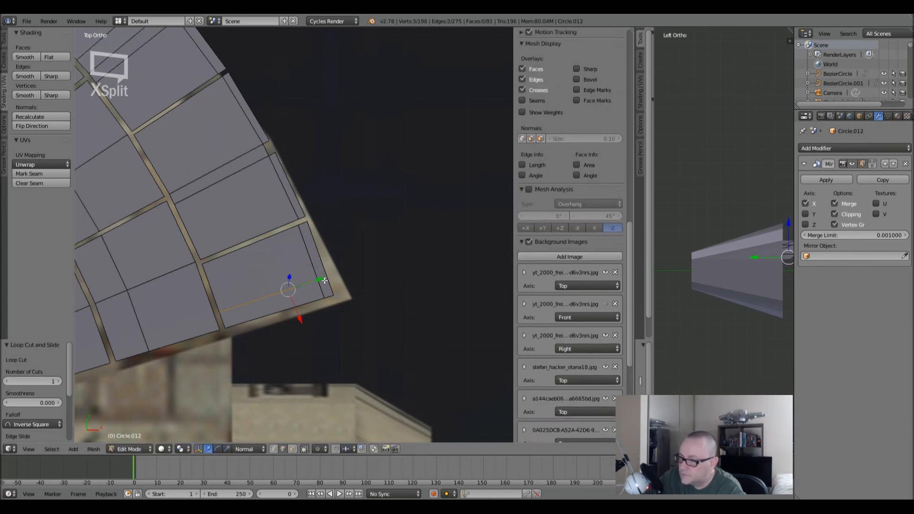
# - Delete the small face at the last outer corner panel's lower outer corner and return to Object Mode
pyautogui.rightClick(326, 287)
pyautogui.press('x')
pyautogui.click(330, 287)
pyautogui.scroll(-5, 377, 249)
pyautogui.press('Tab')
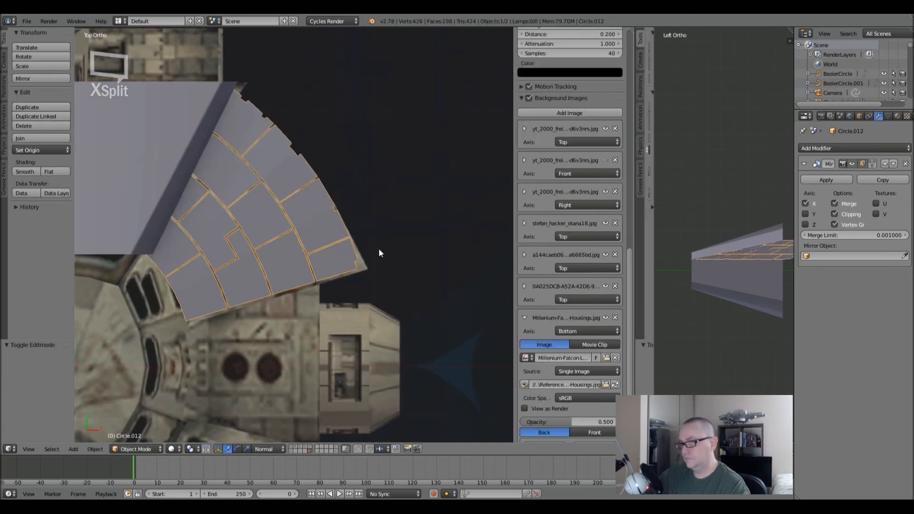
# - In Edit Mode, add a loop cut along the first outer panel and slide it close to the panel's inner edge
pyautogui.scroll(4, 277, 244)
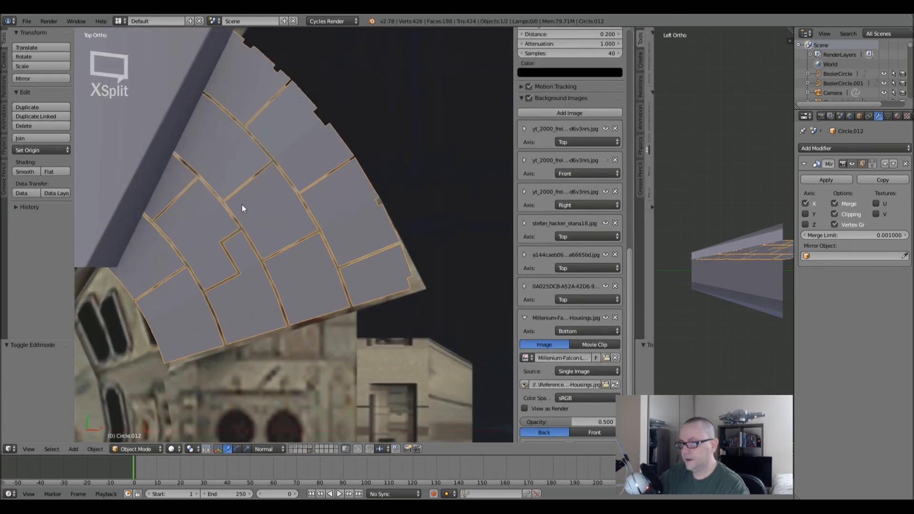
pyautogui.keyDown('shift'); pyautogui.moveTo(268, 187); pyautogui.dragTo(276, 233, button='middle'); pyautogui.keyUp('shift')
pyautogui.press('Tab')
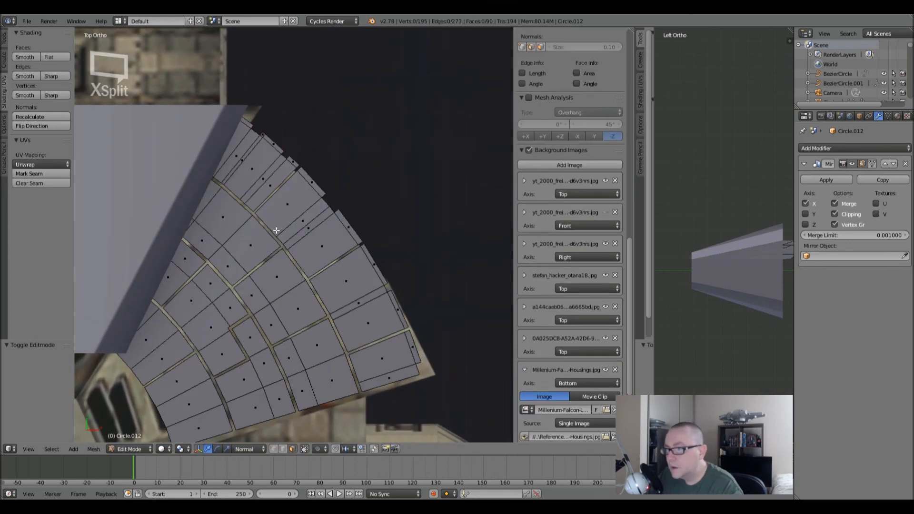
pyautogui.scroll(2, 276, 230)
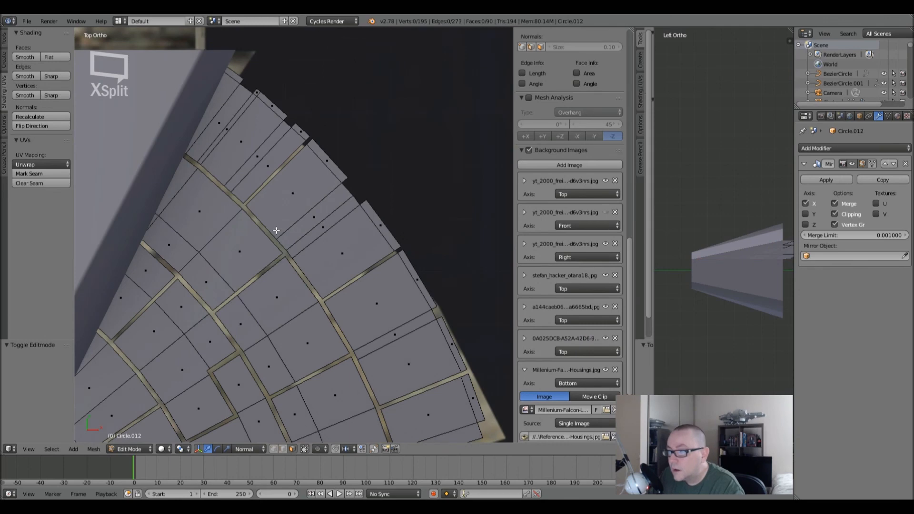
pyautogui.hotkey('ctrl', 'r')
pyautogui.click(237, 151)
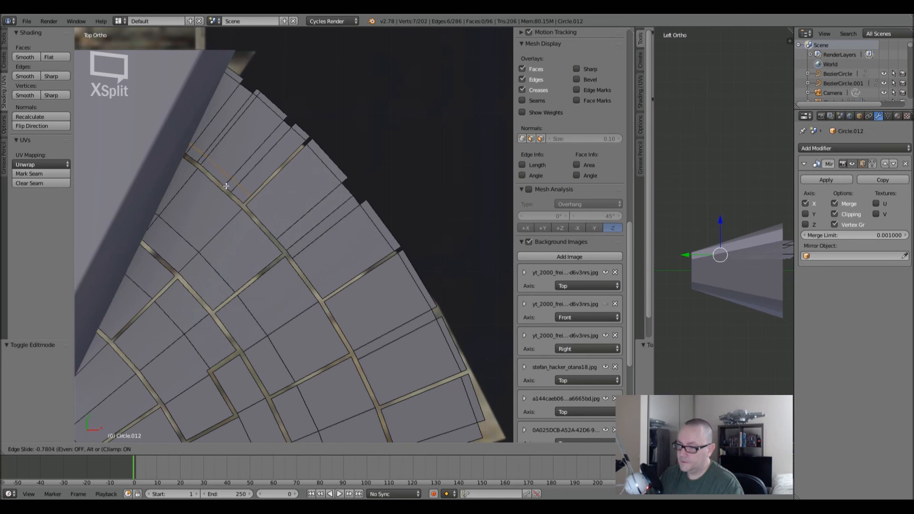
pyautogui.click(226, 186)
pyautogui.hotkey('ctrl', 'r')
pyautogui.click(302, 199)
pyautogui.rightClick(285, 222)
pyautogui.hotkey('ctrl', 'z')
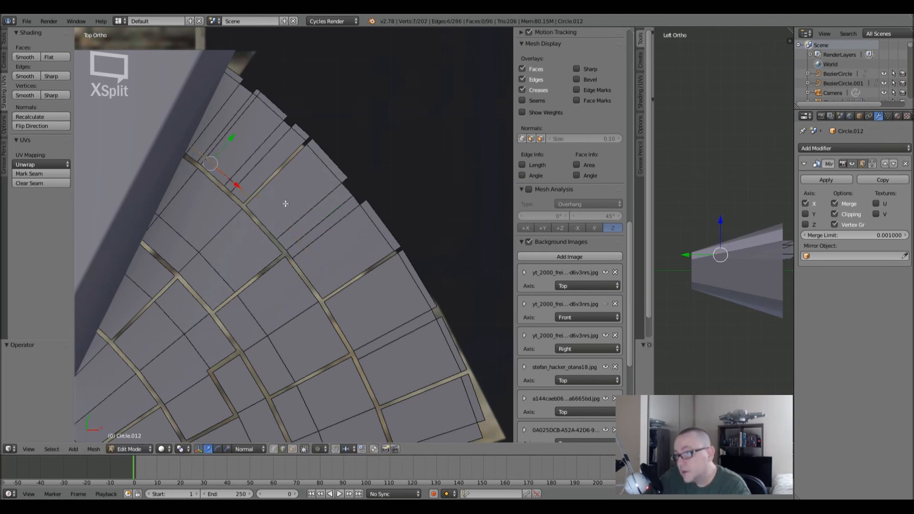
# - Add a loop cut along the second outer panel and slide it close to the panel's inner edge
pyautogui.hotkey('ctrl', 'r')
pyautogui.click(301, 218)
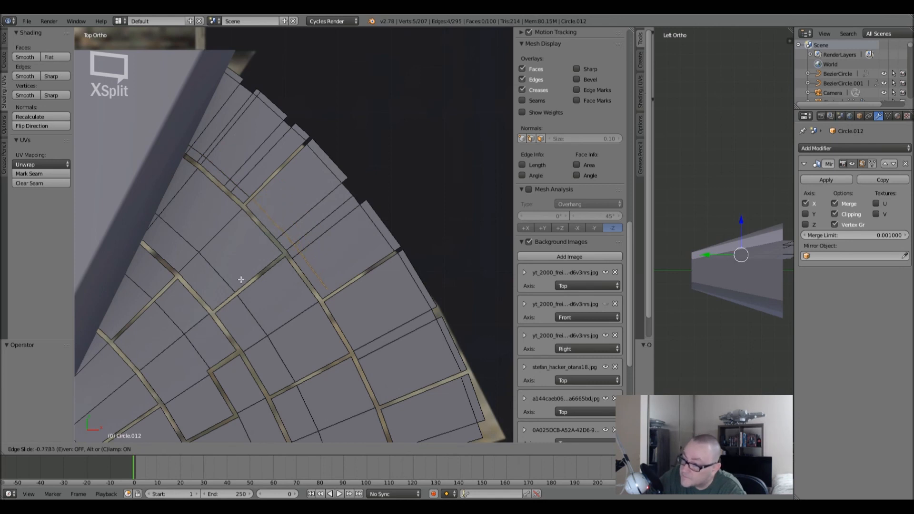
pyautogui.click(210, 302)
# - Add a loop cut along the third outer panel and slide it towards the panel's inner edge
pyautogui.hotkey('ctrl', 'r')
pyautogui.click(363, 301)
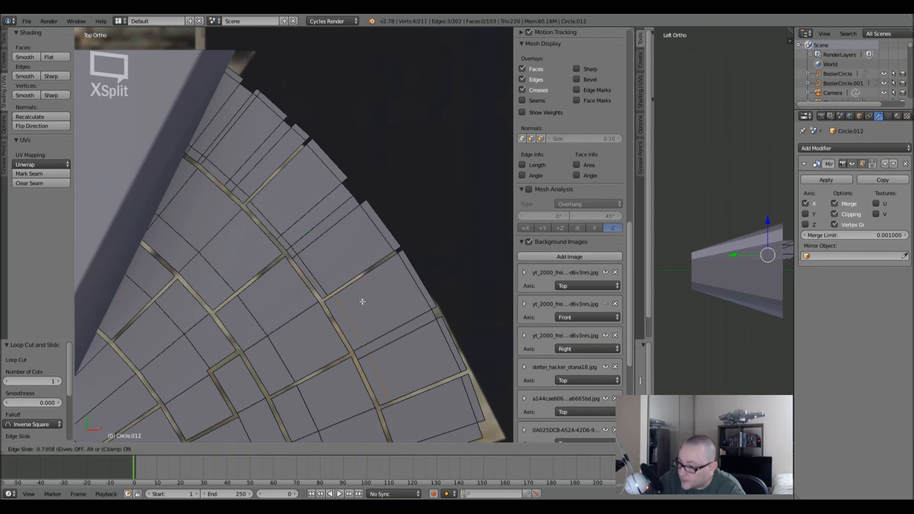
# - Add loop cuts close to the inner edges of the two lowest outer-row hull panels, then clear the selection
pyautogui.click(389, 305)
pyautogui.keyDown('shift'); pyautogui.moveTo(382, 394); pyautogui.dragTo(351, 229, button='middle'); pyautogui.keyUp('shift')
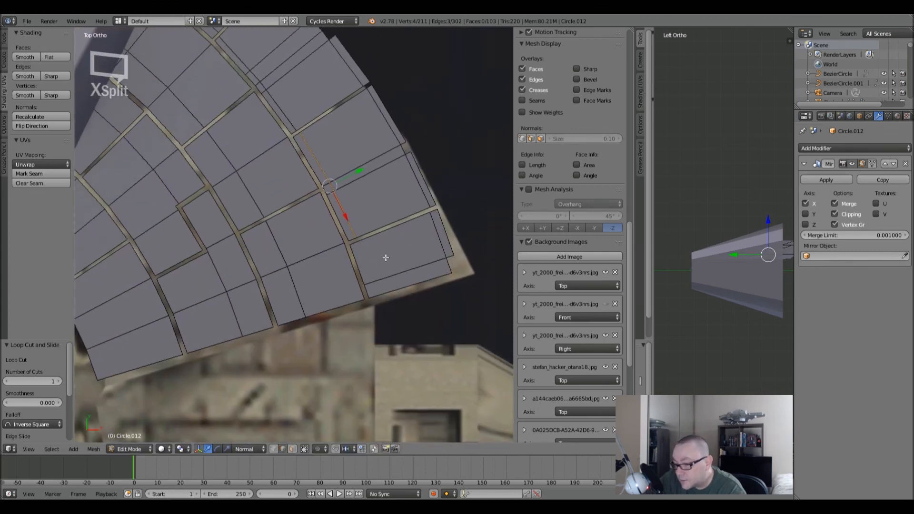
pyautogui.hotkey('ctrl', 'r')
pyautogui.click(384, 258)
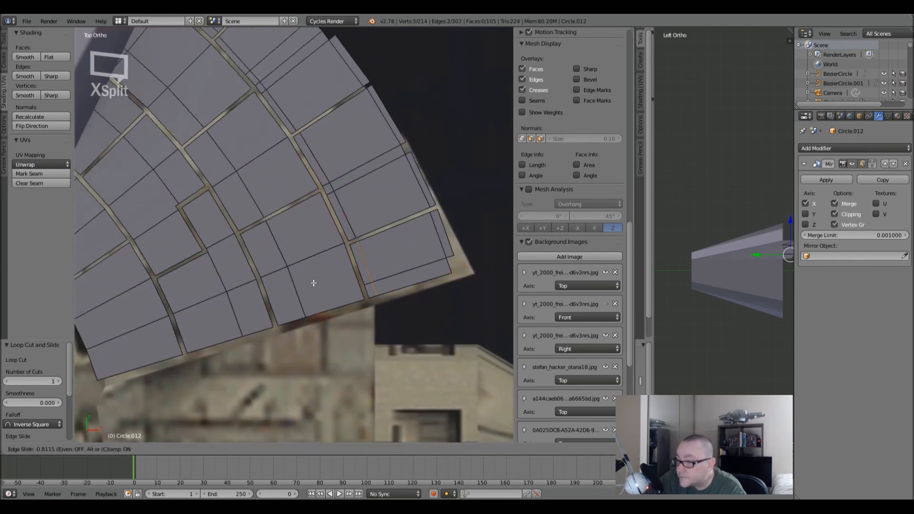
pyautogui.click(296, 289)
pyautogui.keyDown('shift'); pyautogui.moveTo(380, 222); pyautogui.dragTo(375, 275, button='middle'); pyautogui.keyUp('shift')
pyautogui.press('a')
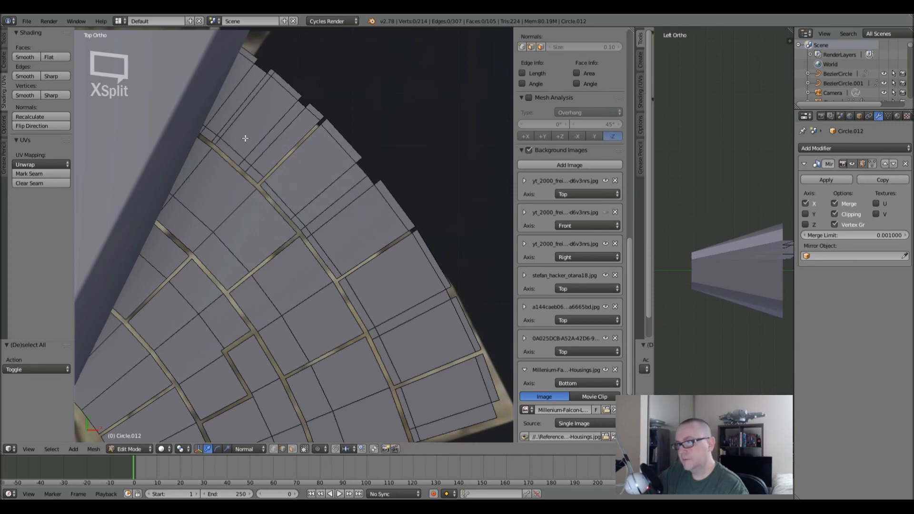
# - Delete the small face on the inner edge of the uppermost outer-row panel to form a notch
pyautogui.click(292, 450)
pyautogui.rightClick(228, 153)
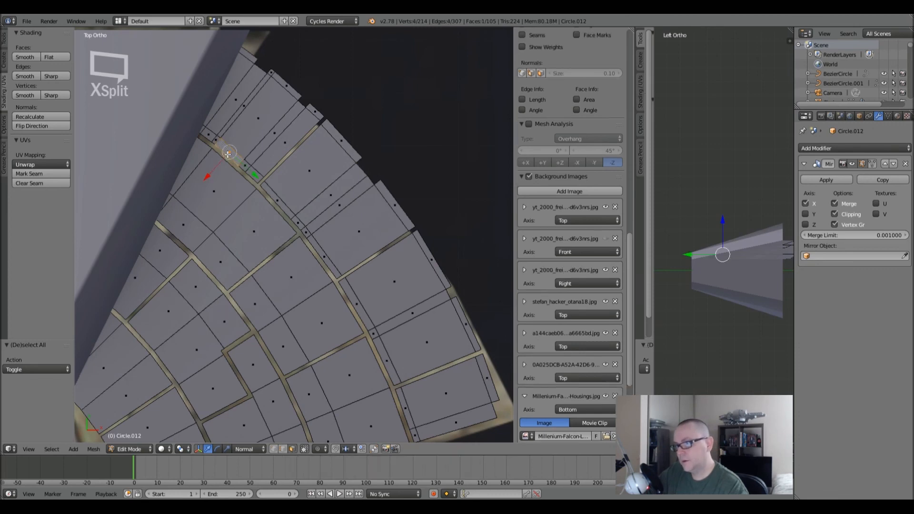
pyautogui.press('x')
pyautogui.click(229, 155)
pyautogui.press('Tab')
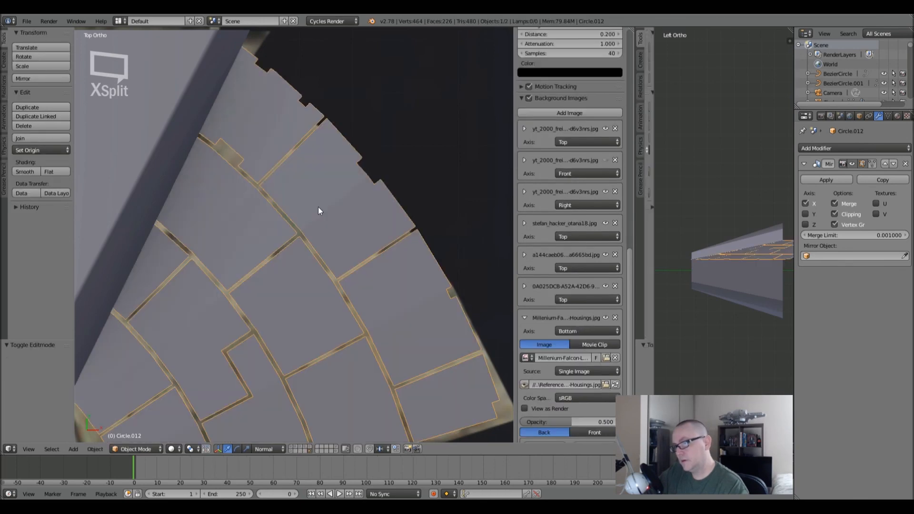
pyautogui.scroll(-2, 318, 206)
pyautogui.scroll(3, 321, 219)
# - Delete the narrow inner-edge strip face and the small neighbouring corner face midway along the outer row of panels
pyautogui.press('Tab')
pyautogui.rightClick(321, 220)
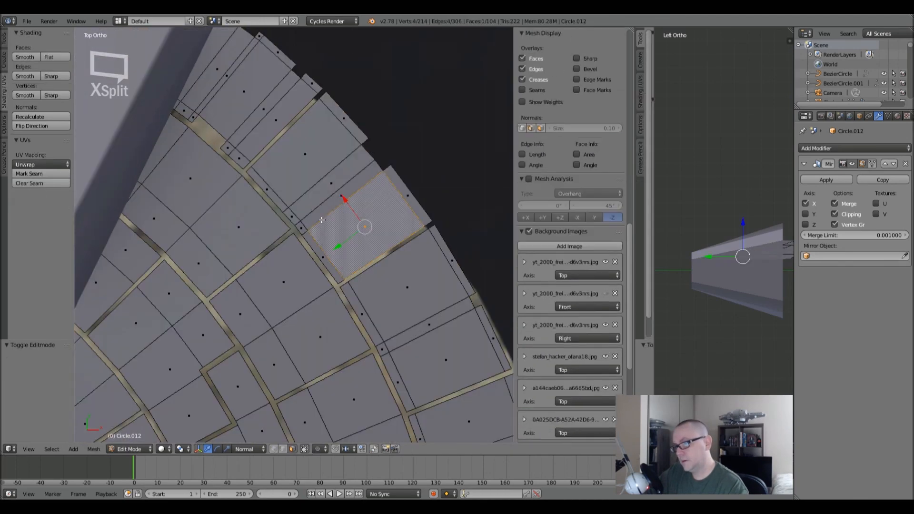
pyautogui.rightClick(300, 227)
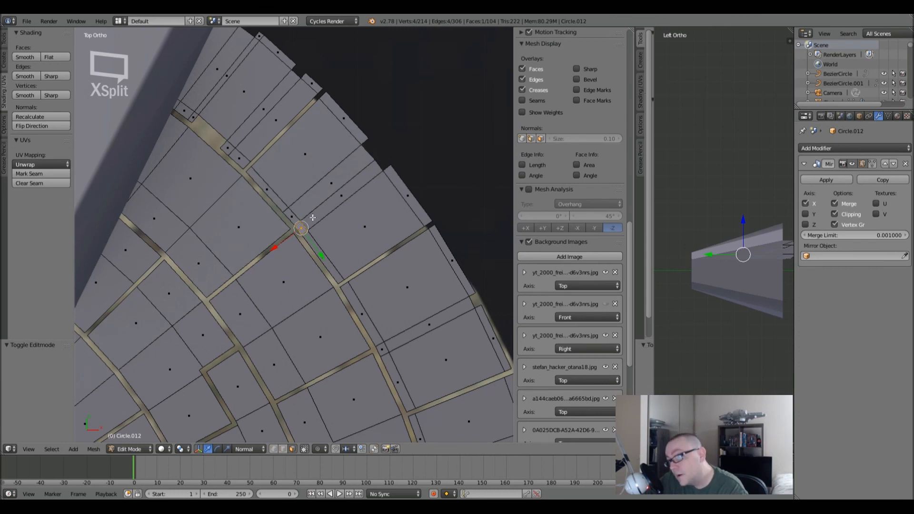
pyautogui.keyDown('shift'); pyautogui.moveTo(300, 202); pyautogui.dragTo(245, 173, button='middle'); pyautogui.keyUp('shift')
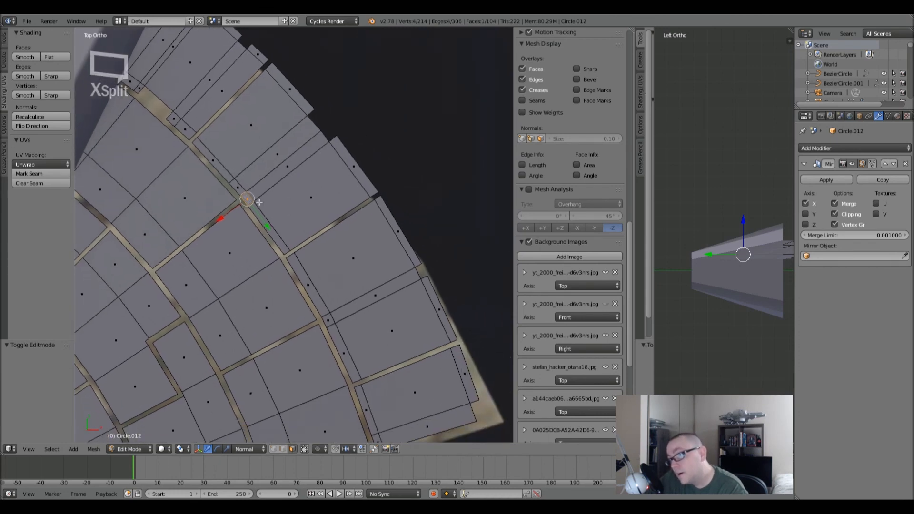
pyautogui.click(276, 237)
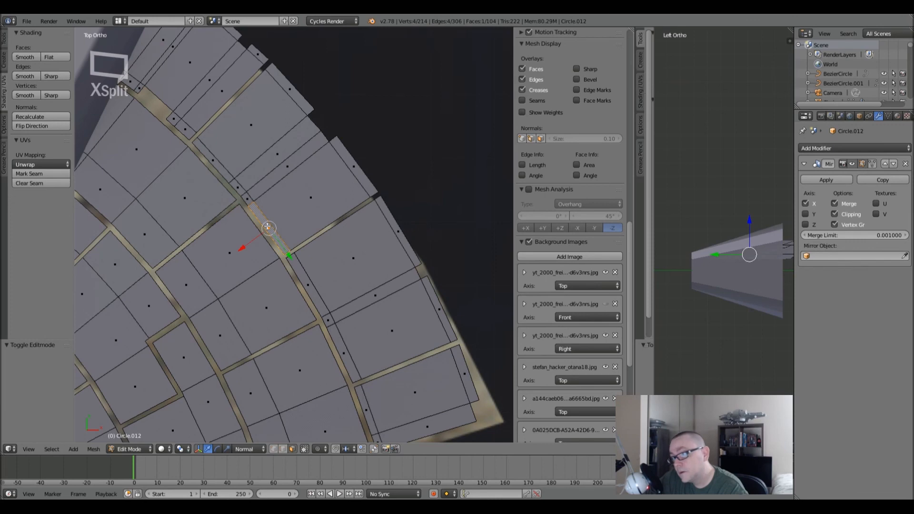
pyautogui.keyDown('shift'); pyautogui.click(237, 189); pyautogui.keyUp('shift')
pyautogui.press('x')
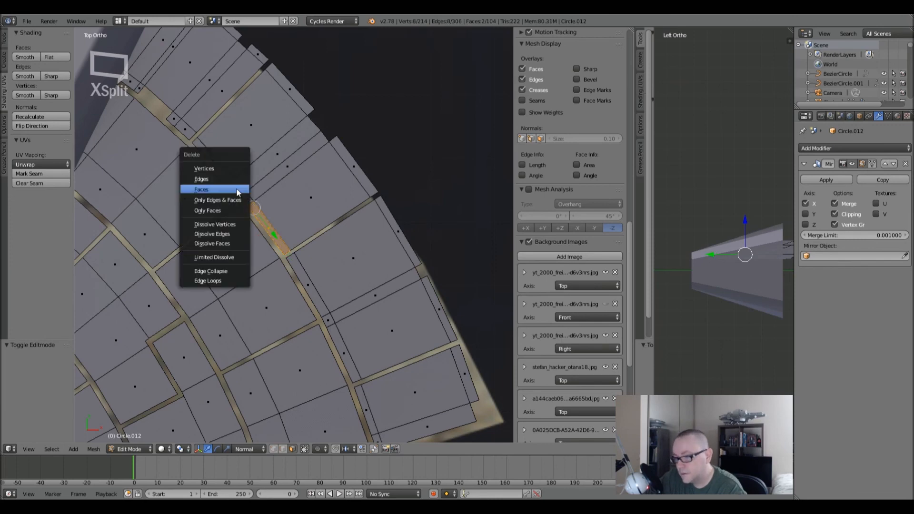
pyautogui.click(238, 187)
pyautogui.press('Tab')
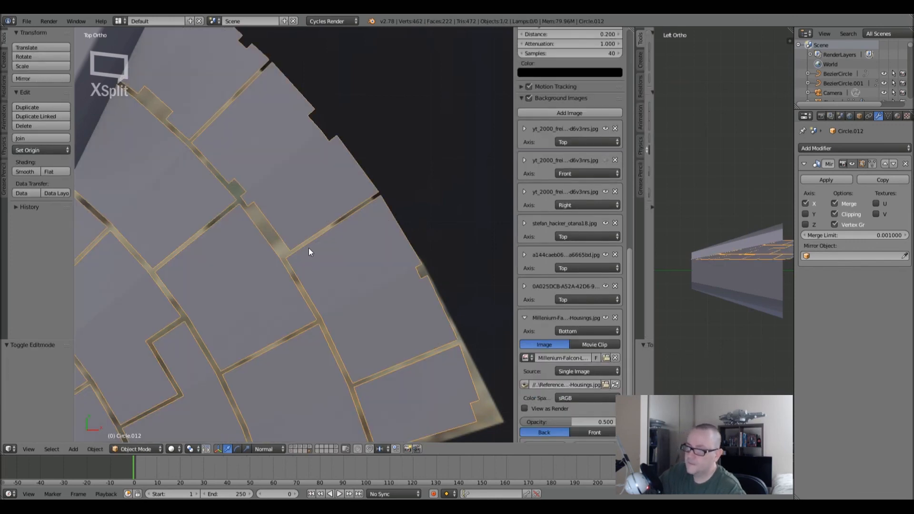
# - Examine the notches and gaps between the outer-row panels, with and without the wireframe, against the reference image
pyautogui.scroll(-3, 308, 249)
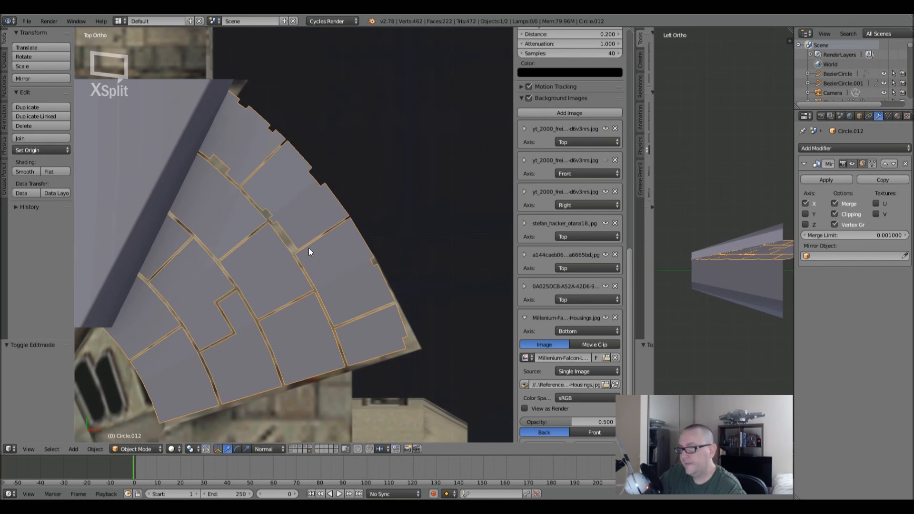
pyautogui.scroll(5, 308, 250)
pyautogui.press('Tab')
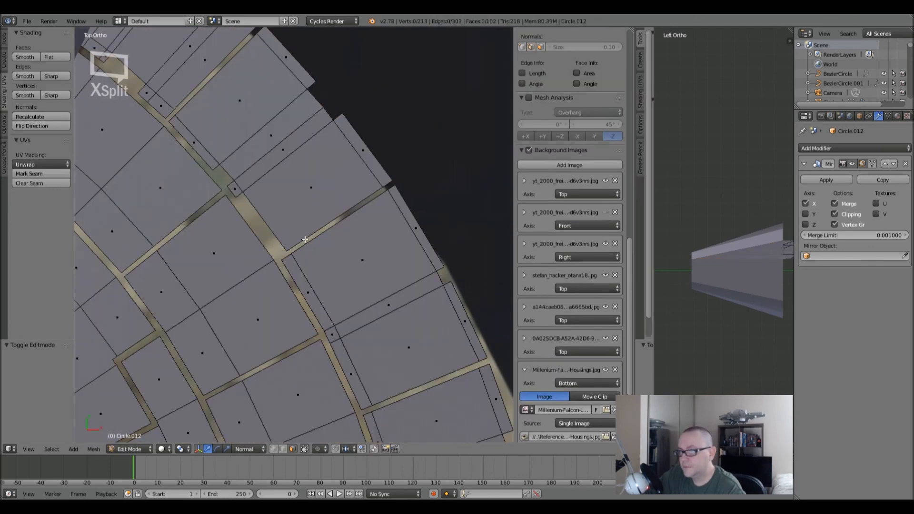
pyautogui.press('Tab')
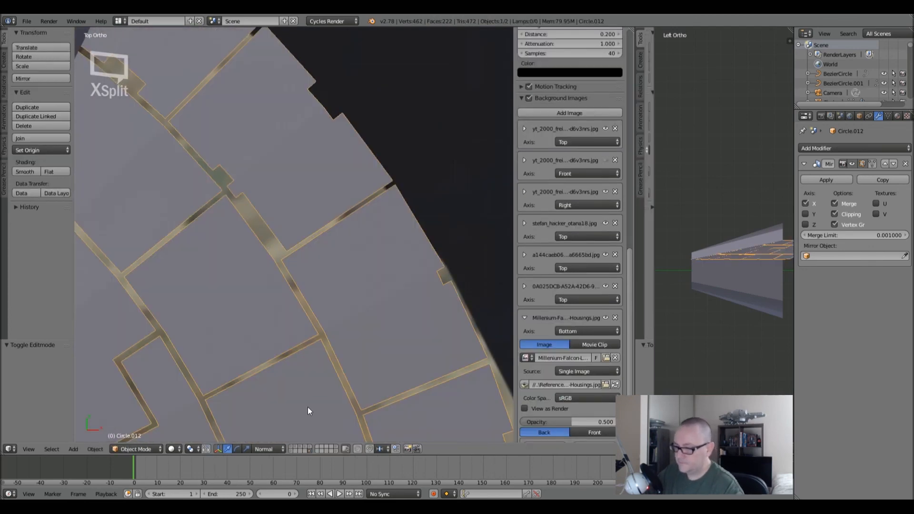
pyautogui.keyDown('shift'); pyautogui.click(309, 446); pyautogui.keyUp('shift')
pyautogui.keyDown('shift'); pyautogui.click(308, 444); pyautogui.keyUp('shift')
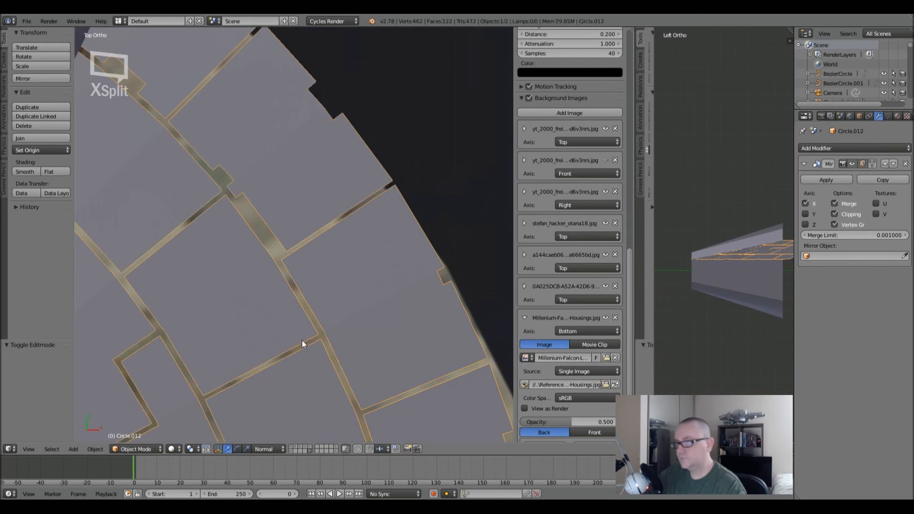
pyautogui.press('Tab')
pyautogui.scroll(-2, 295, 207)
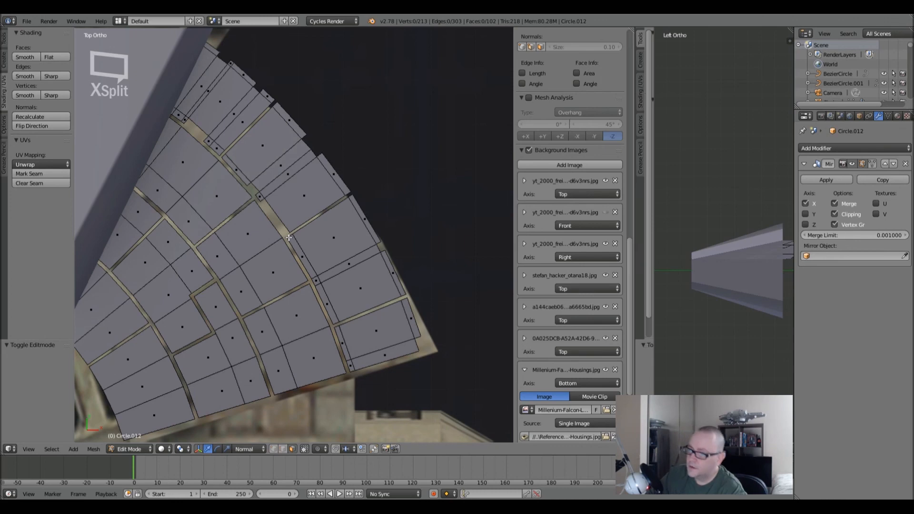
pyautogui.scroll(2, 289, 238)
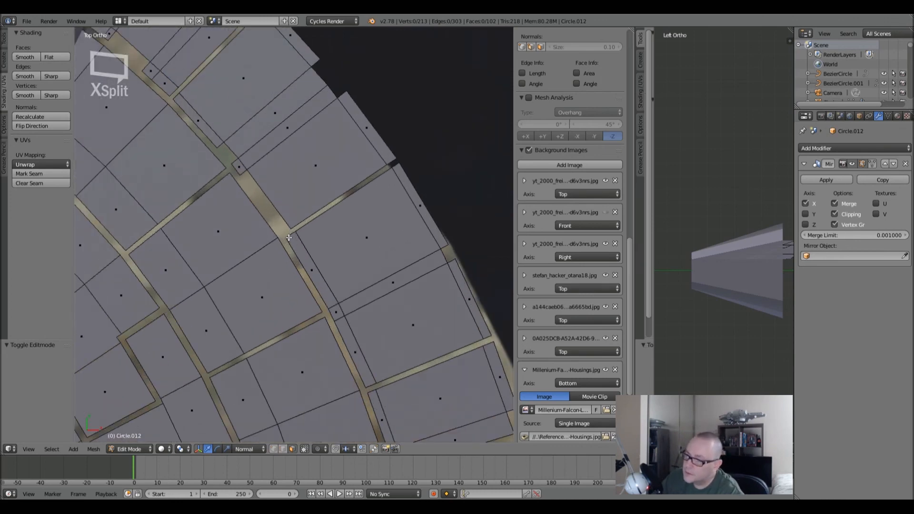
pyautogui.scroll(2, 315, 267)
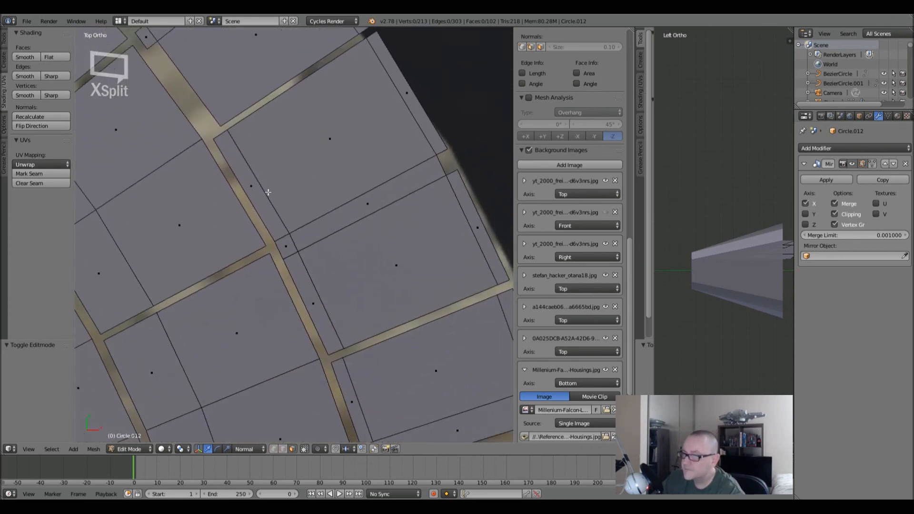
pyautogui.scroll(-3, 269, 195)
pyautogui.scroll(2, 302, 256)
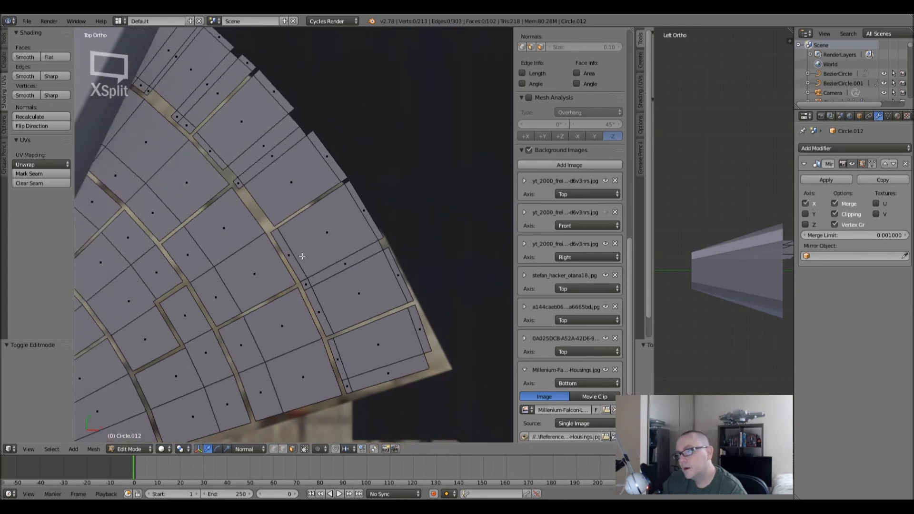
pyautogui.keyDown('shift'); pyautogui.moveTo(302, 256); pyautogui.dragTo(250, 185, button='middle'); pyautogui.keyUp('shift')
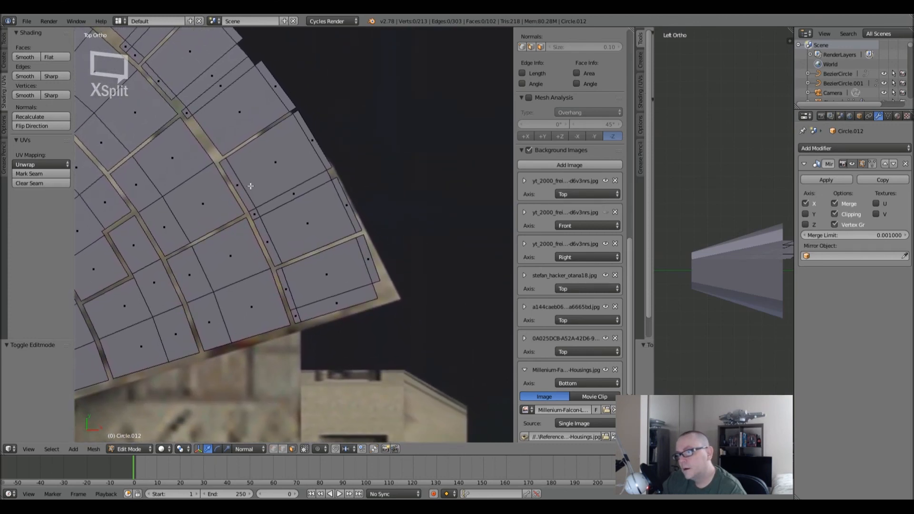
pyautogui.scroll(2, 272, 223)
pyautogui.keyDown('shift'); pyautogui.moveTo(278, 219); pyautogui.dragTo(280, 220, button='middle'); pyautogui.keyUp('shift')
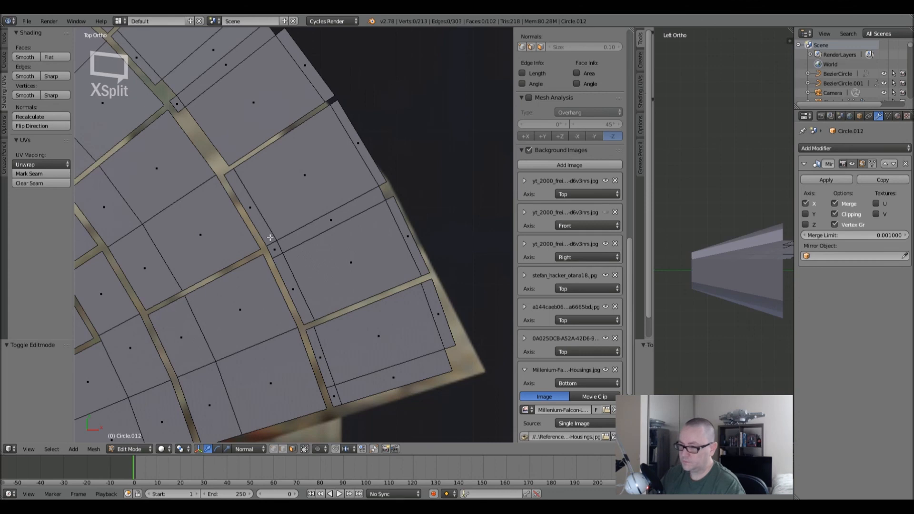
pyautogui.scroll(-3, 270, 237)
pyautogui.press('Tab')
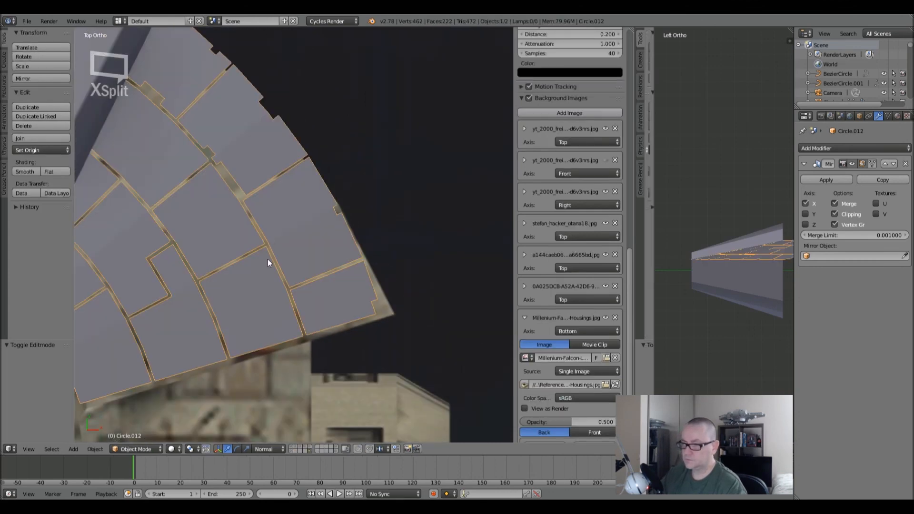
pyautogui.press('Tab')
# - Edge-slide the inner edge loop of the large outer-row panel toward the panel's inner border by a factor of about -0.26
pyautogui.scroll(5, 272, 244)
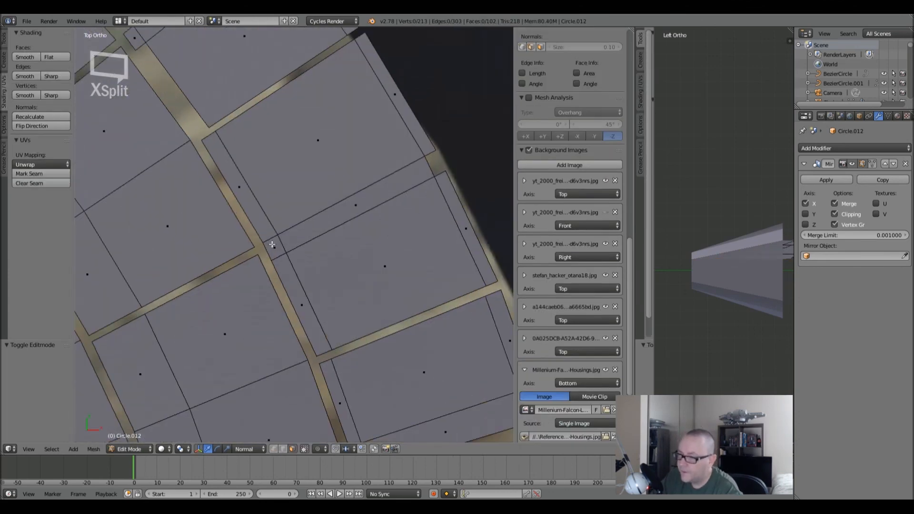
pyautogui.keyDown('alt'); pyautogui.rightClick(269, 208); pyautogui.keyUp('alt')
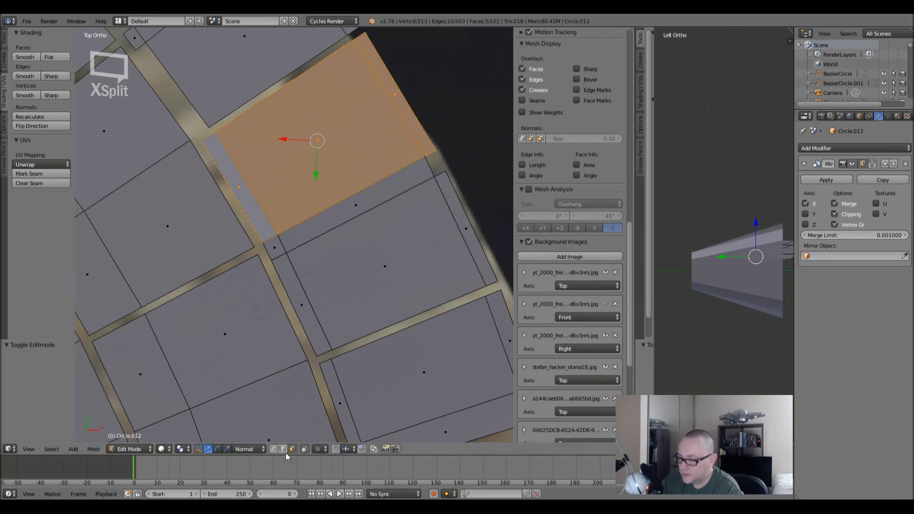
pyautogui.keyDown('alt'); pyautogui.rightClick(266, 209); pyautogui.keyUp('alt')
pyautogui.hotkey('ctrl', 'e')
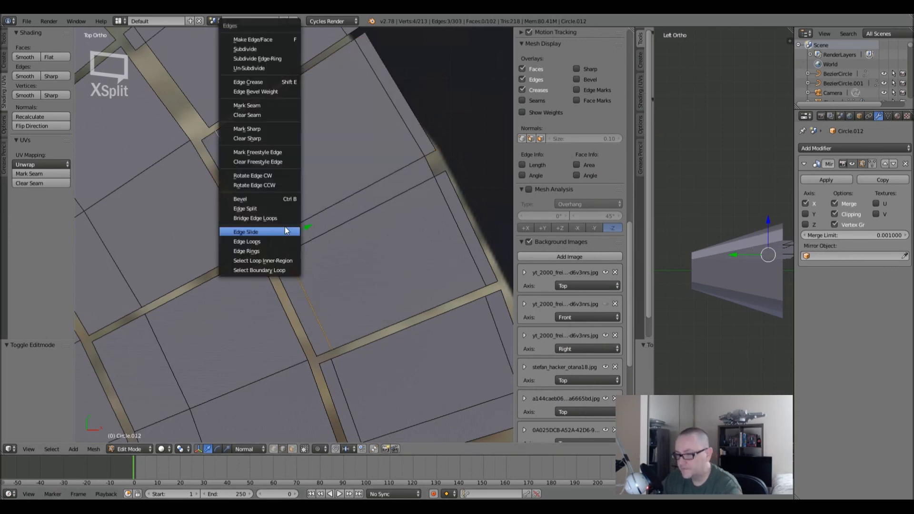
pyautogui.click(285, 228)
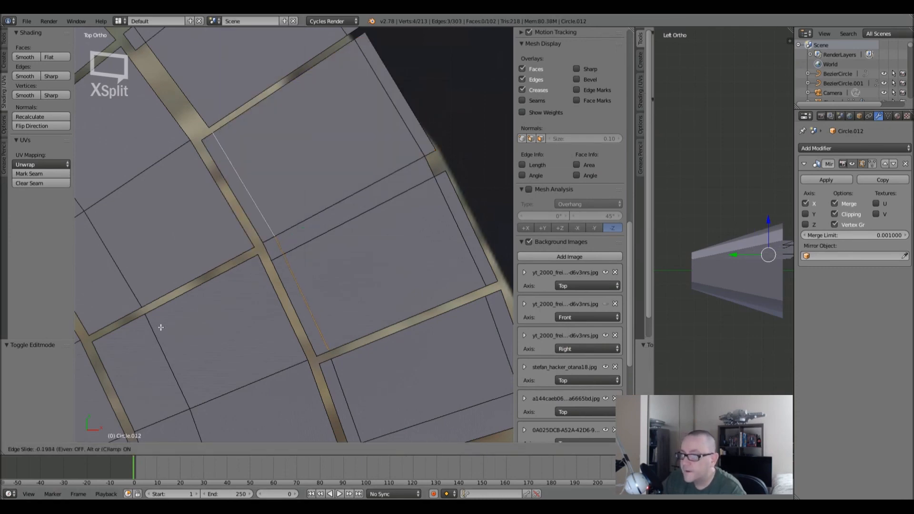
pyautogui.click(119, 354)
pyautogui.keyDown('shift'); pyautogui.moveTo(316, 326); pyautogui.dragTo(326, 255, button='middle'); pyautogui.keyUp('shift')
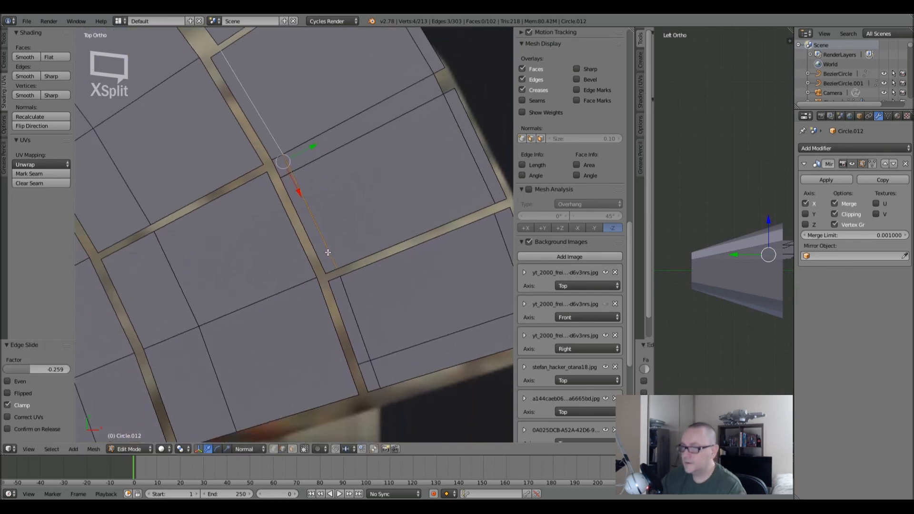
# - Add a loop cut across the large outer-row panel just above its existing crosswise strip, then clear the selection
pyautogui.click(292, 448)
pyautogui.keyDown('shift'); pyautogui.moveTo(329, 134); pyautogui.dragTo(312, 233, button='middle'); pyautogui.keyUp('shift')
pyautogui.scroll(-3, 315, 191)
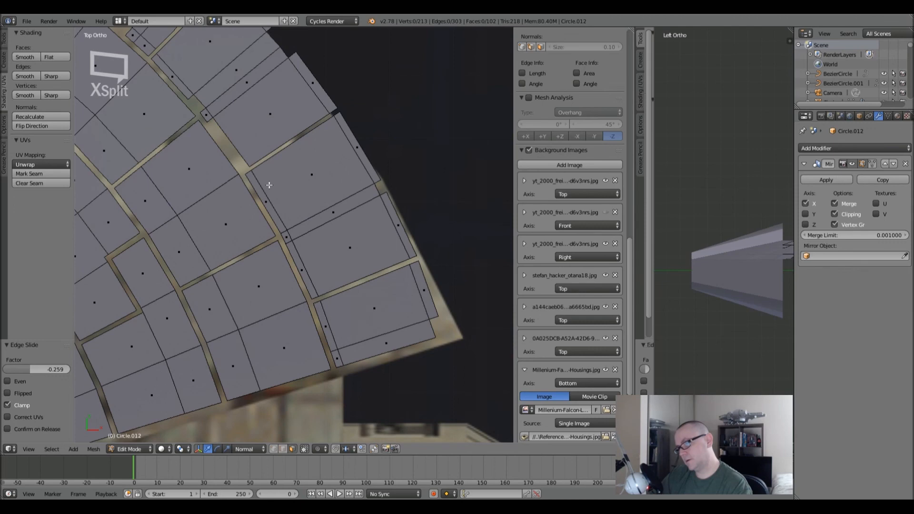
pyautogui.keyDown('shift'); pyautogui.moveTo(320, 259); pyautogui.dragTo(312, 249, button='middle'); pyautogui.keyUp('shift')
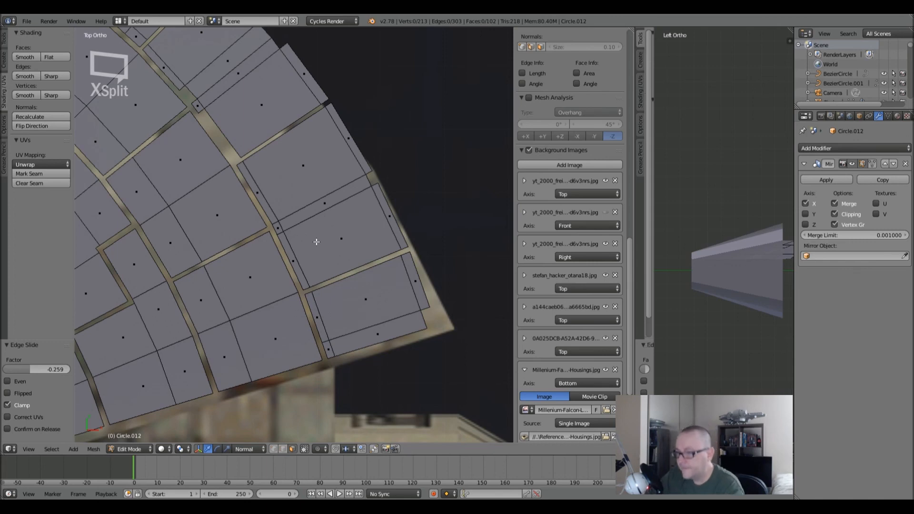
pyautogui.hotkey('ctrl', 'r')
pyautogui.click(284, 185)
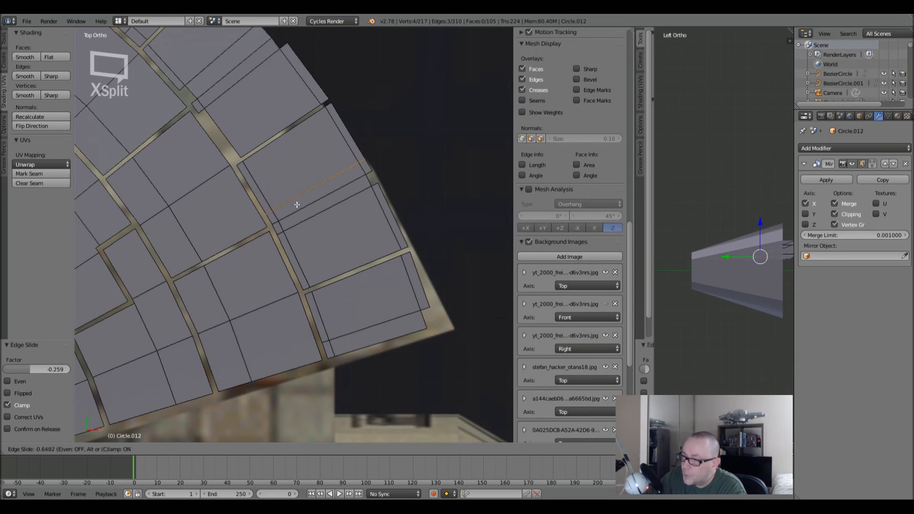
pyautogui.click(296, 203)
pyautogui.press('a')
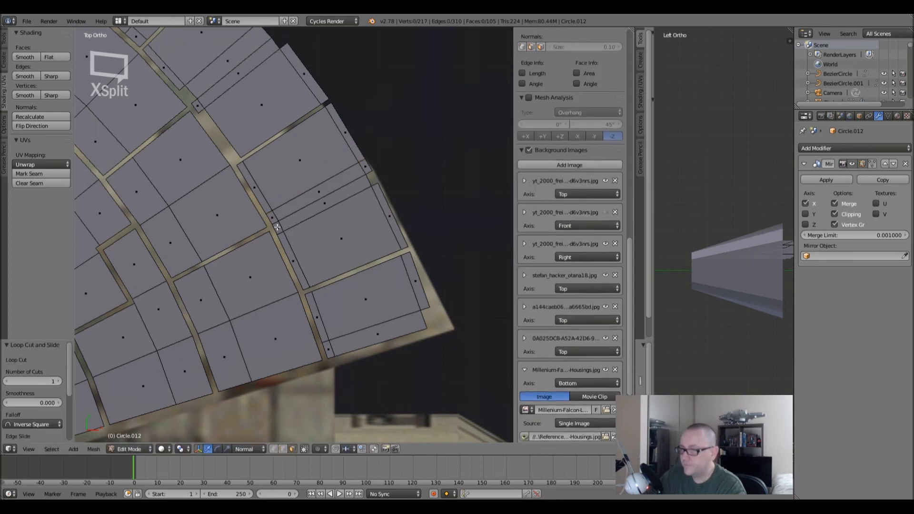
# - Delete the small inner-edge face below the new cut to notch the large outer-row panel
pyautogui.rightClick(275, 216)
pyautogui.press('x')
pyautogui.click(275, 217)
pyautogui.press('Tab')
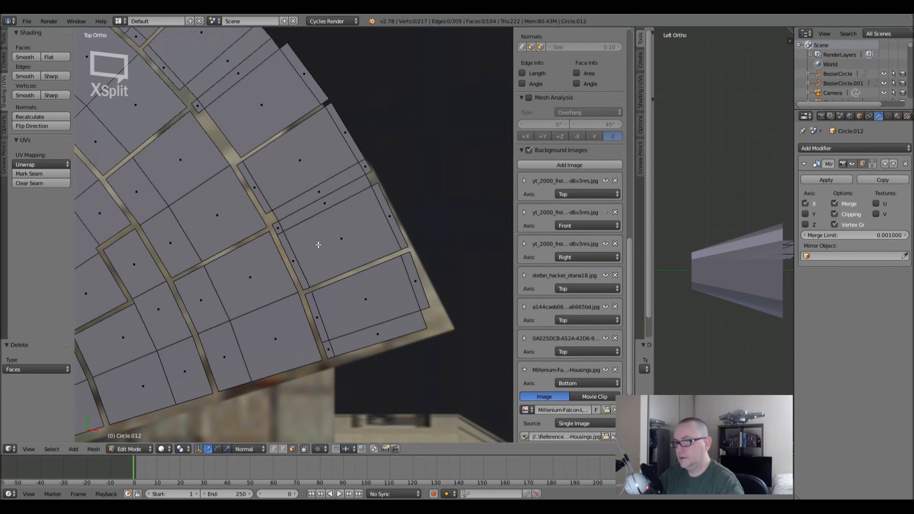
pyautogui.scroll(3, 343, 248)
pyautogui.scroll(-2, 343, 249)
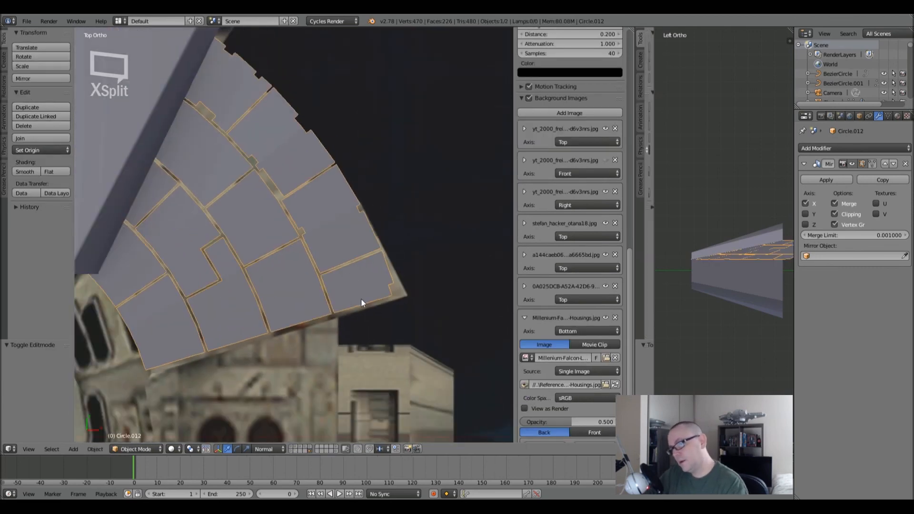
# - Add a loop cut across the lowest outer-row panel, between its middle and the existing crosswise cut near its lower edge
pyautogui.scroll(4, 361, 303)
pyautogui.press('Tab')
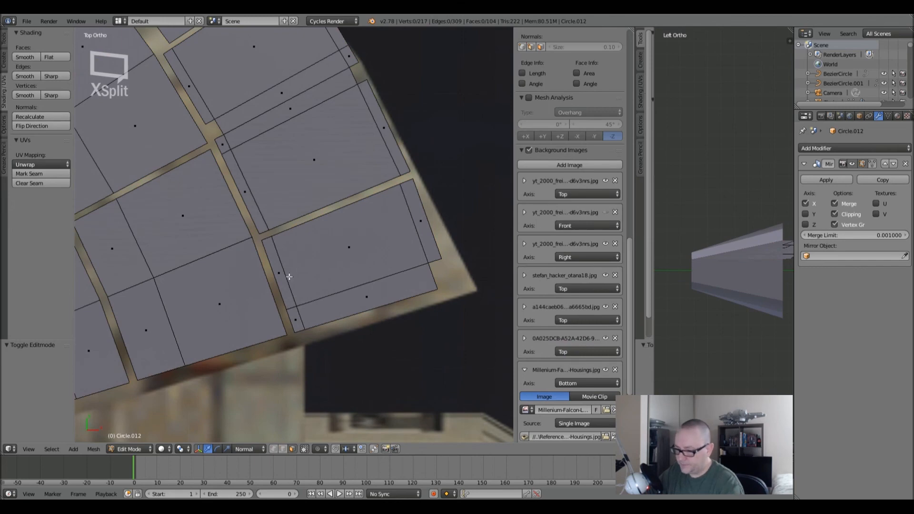
pyautogui.hotkey('ctrl', 'r')
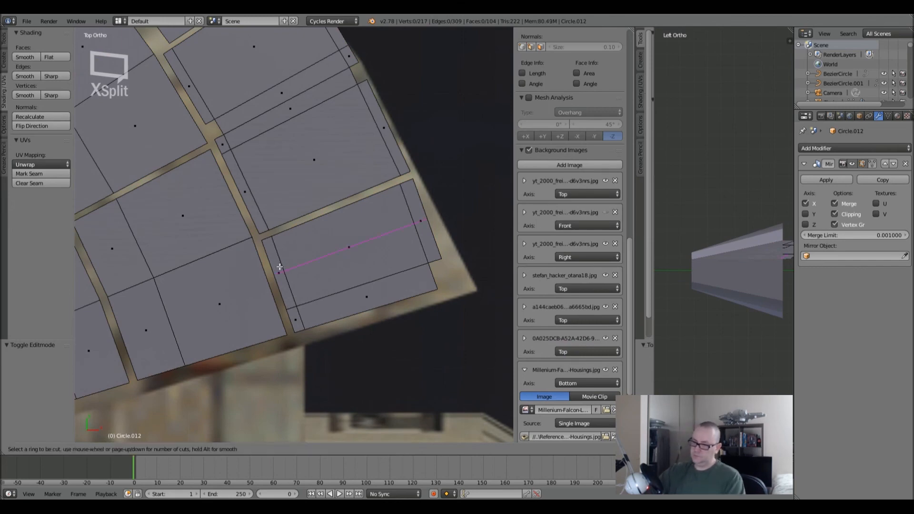
pyautogui.click(280, 267)
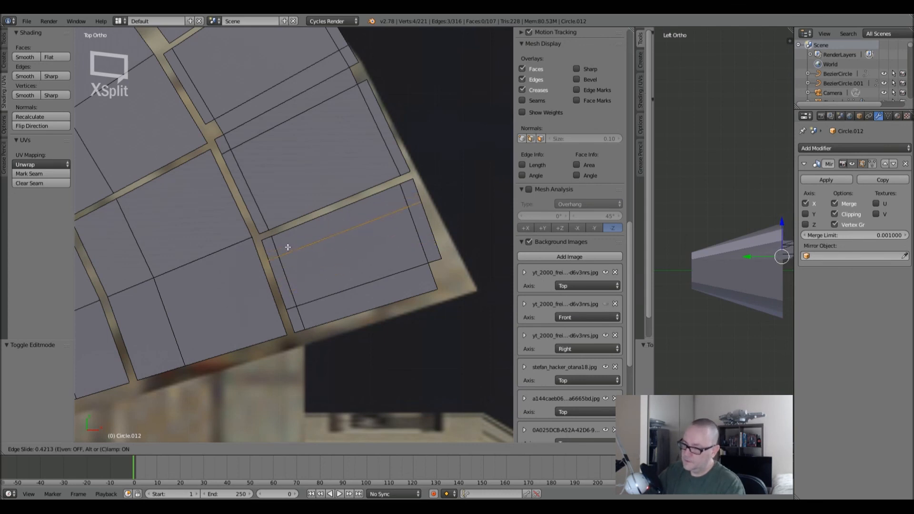
pyautogui.click(290, 276)
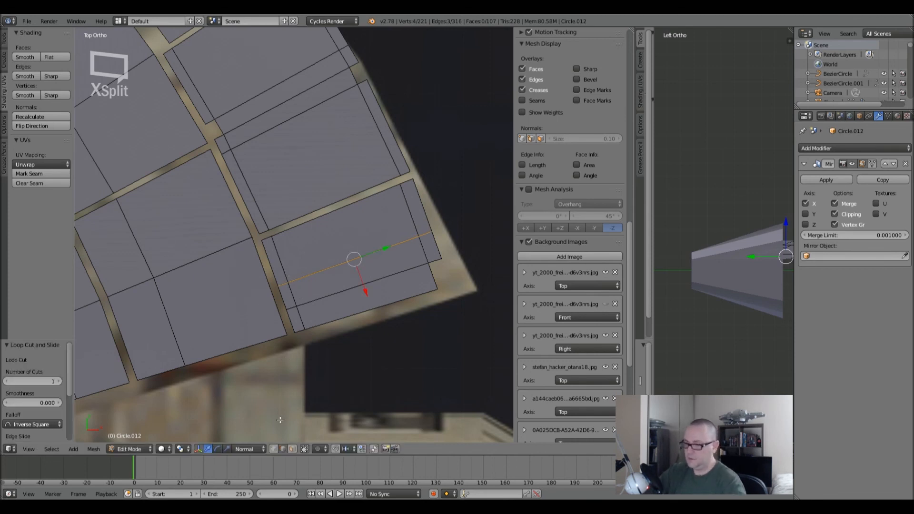
# - Delete the small inner-edge face between the two crosswise cuts to notch the lowest outer-row panel, then return to Object Mode
pyautogui.click(292, 449)
pyautogui.rightClick(290, 293)
pyautogui.press('x')
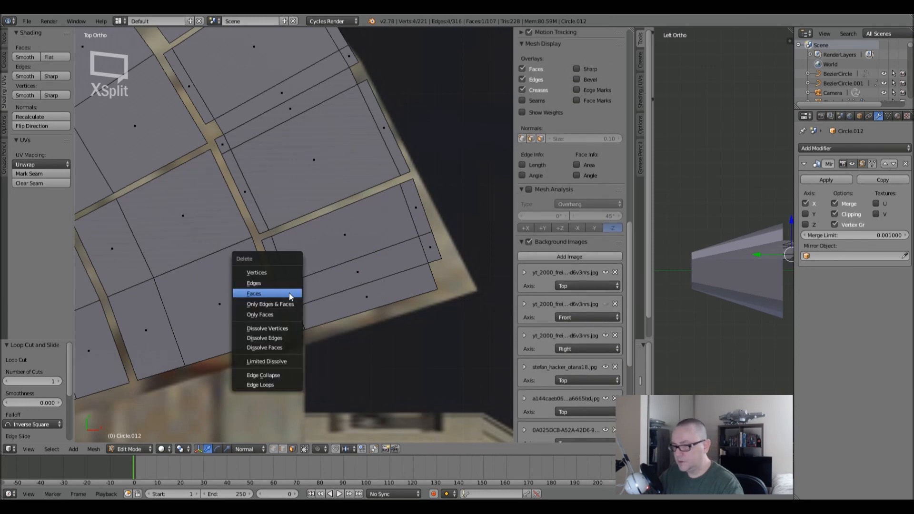
pyautogui.click(290, 293)
pyautogui.scroll(-5, 290, 292)
pyautogui.press('Tab')
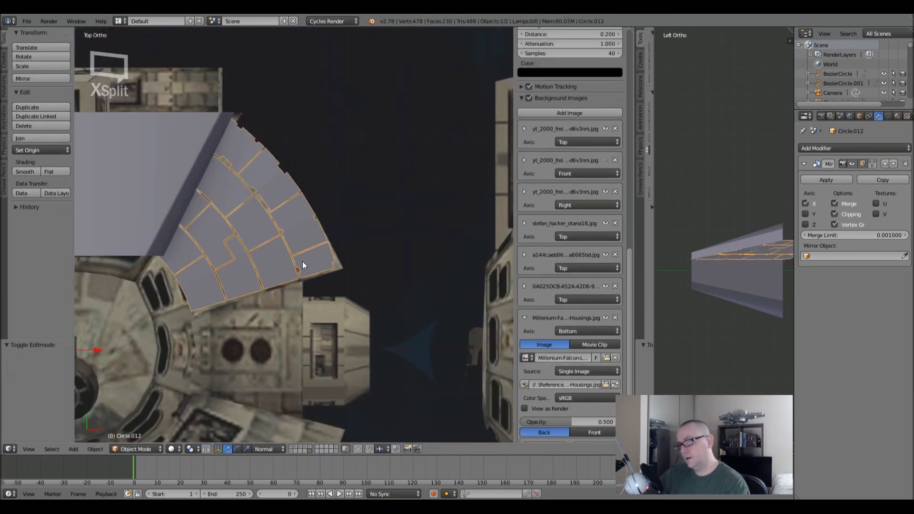
# - Examine the mirrored panel sections and their notched gaps against the reference image, both close up and as a whole
pyautogui.keyDown('shift'); pyautogui.moveTo(200, 269); pyautogui.dragTo(413, 243, button='middle'); pyautogui.keyUp('shift')
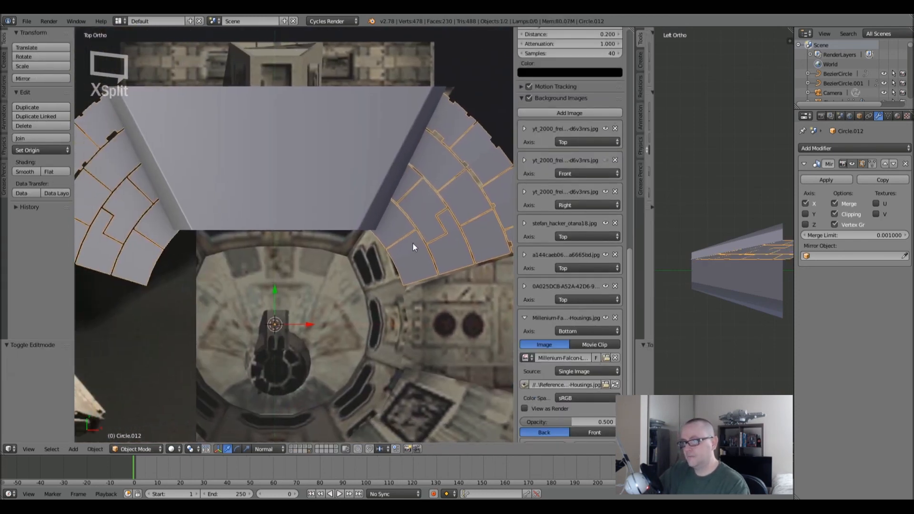
pyautogui.scroll(-2, 350, 258)
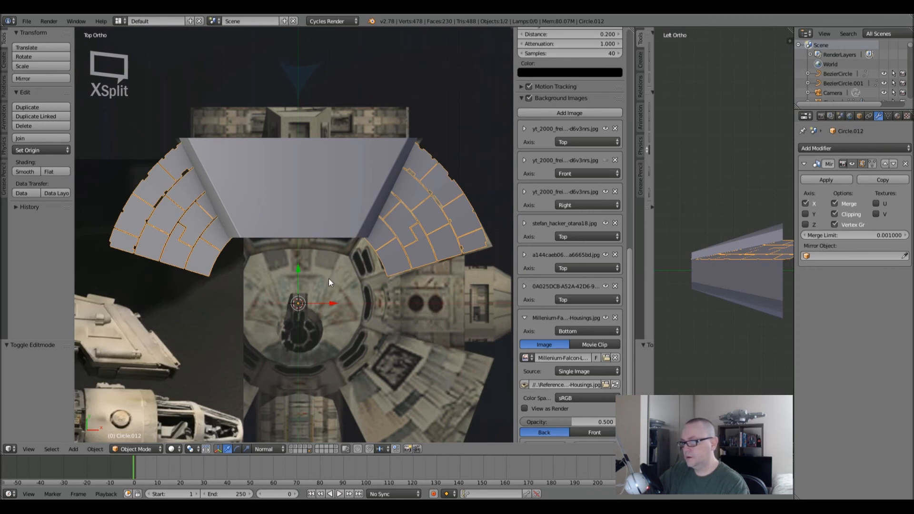
pyautogui.scroll(-2, 420, 227)
pyautogui.scroll(3, 399, 227)
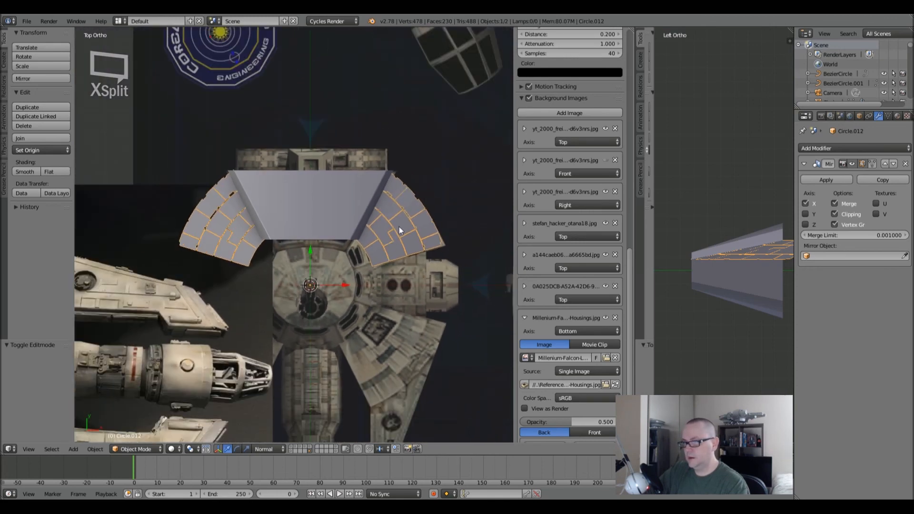
pyautogui.scroll(2, 398, 233)
pyautogui.scroll(-3, 387, 234)
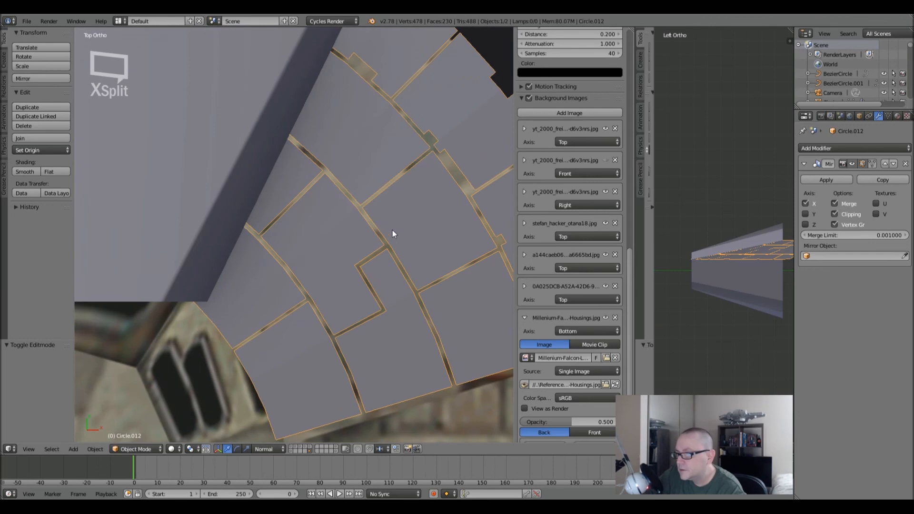
pyautogui.scroll(-2, 337, 241)
pyautogui.scroll(-2, 359, 273)
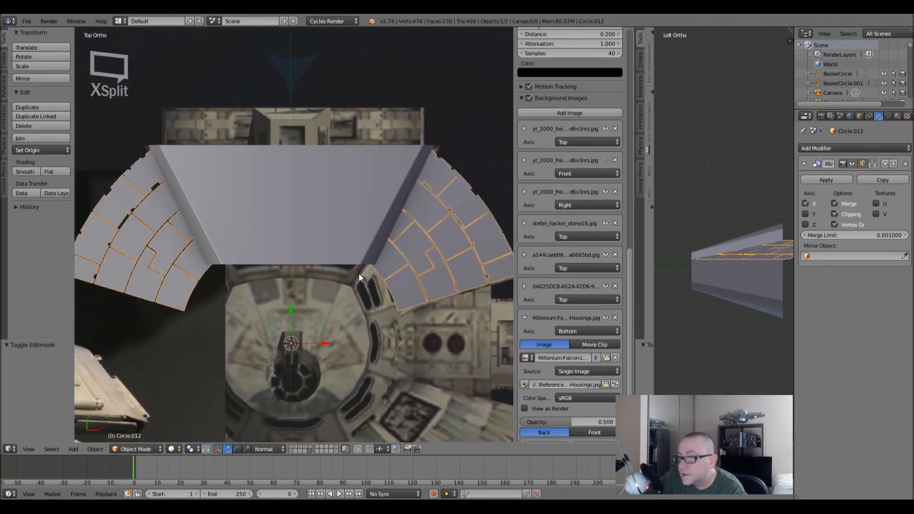
pyautogui.scroll(-1, 357, 276)
pyautogui.scroll(2, 321, 270)
pyautogui.keyDown('shift'); pyautogui.moveTo(321, 270); pyautogui.dragTo(341, 268, button='middle'); pyautogui.keyUp('shift')
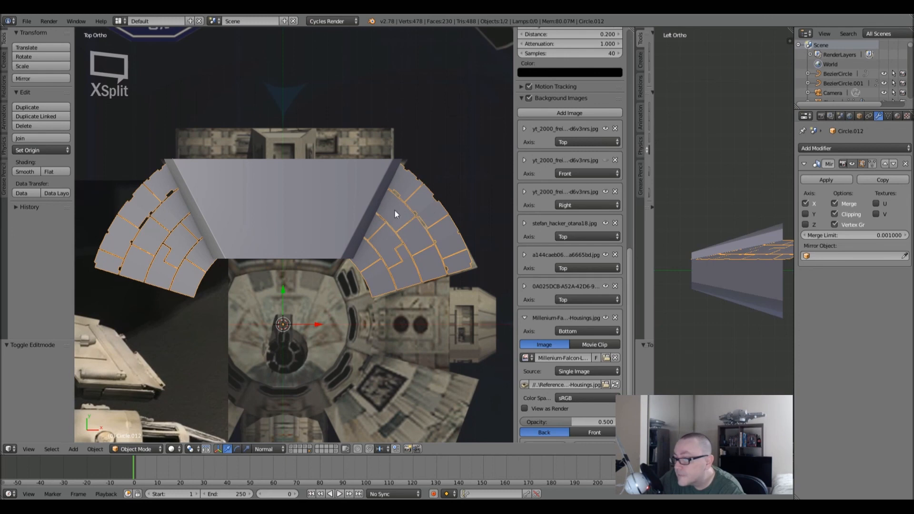
# - Add a crosswise loop cut to the upper second-row panel, near the lower end of the wide notch across the gap
pyautogui.scroll(6, 397, 210)
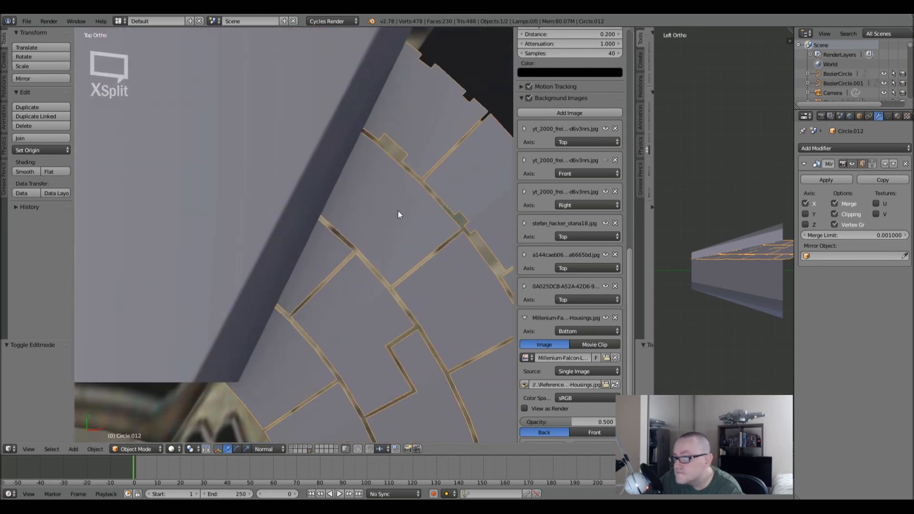
pyautogui.press('Tab')
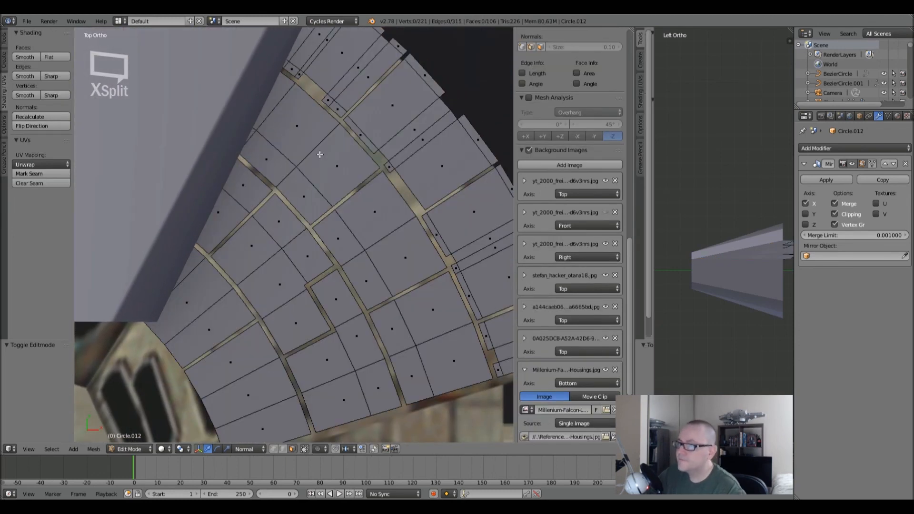
pyautogui.scroll(3, 320, 155)
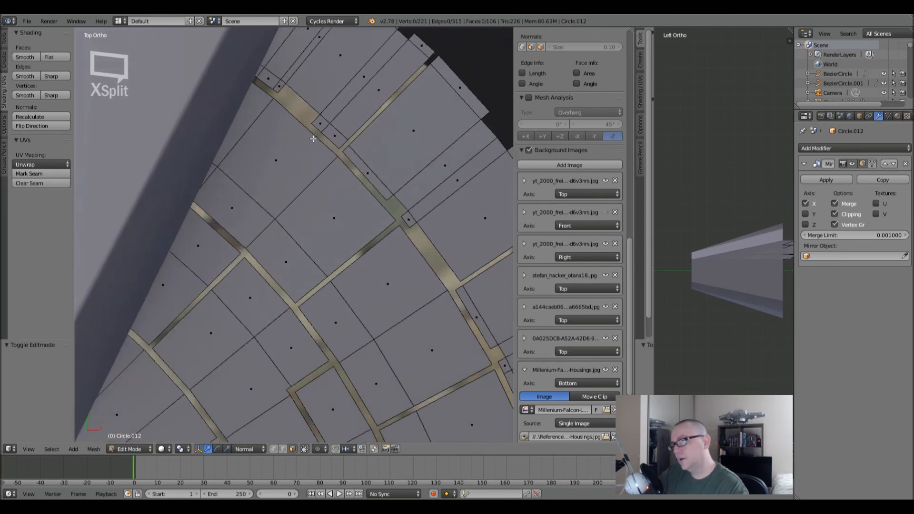
pyautogui.scroll(3, 313, 139)
pyautogui.scroll(1, 288, 169)
pyautogui.scroll(1, 298, 177)
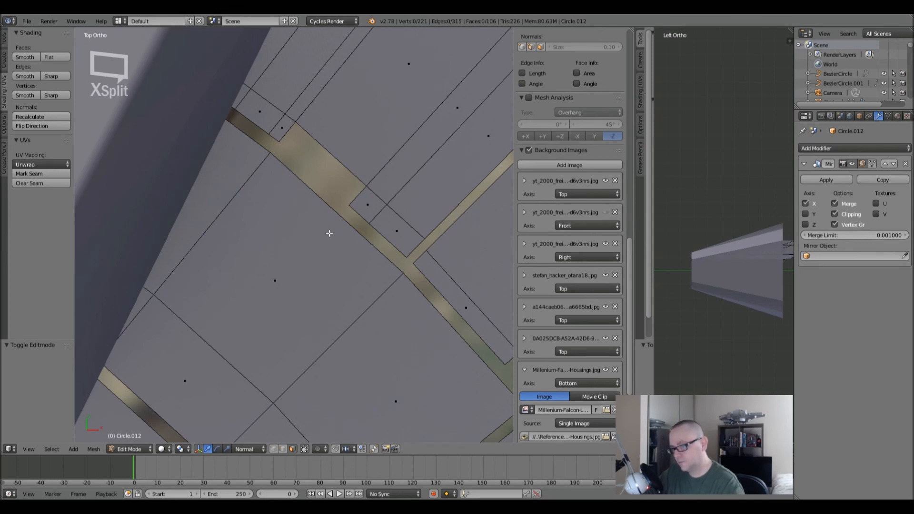
pyautogui.hotkey('ctrl', 'r')
pyautogui.click(340, 236)
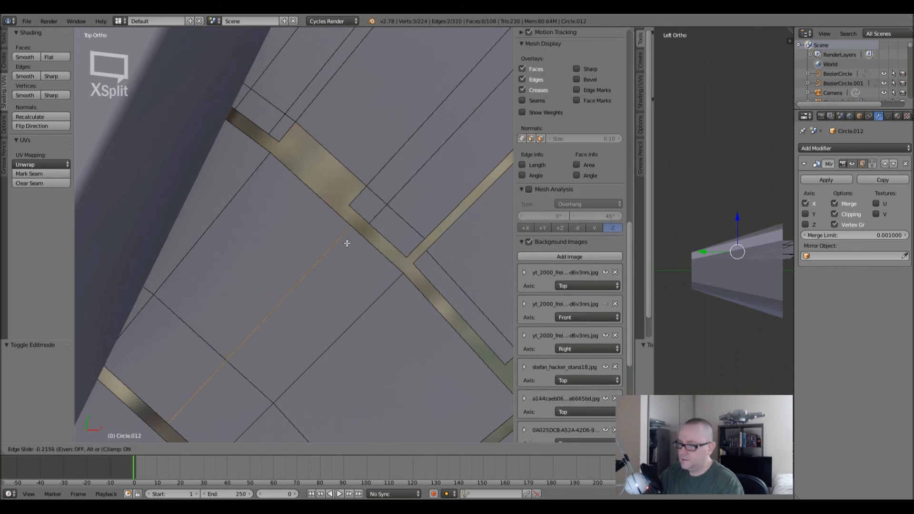
pyautogui.click(346, 243)
# - Add a lengthwise loop cut to the upper second-row panel, slid close to its outer edge
pyautogui.hotkey('ctrl', 'r')
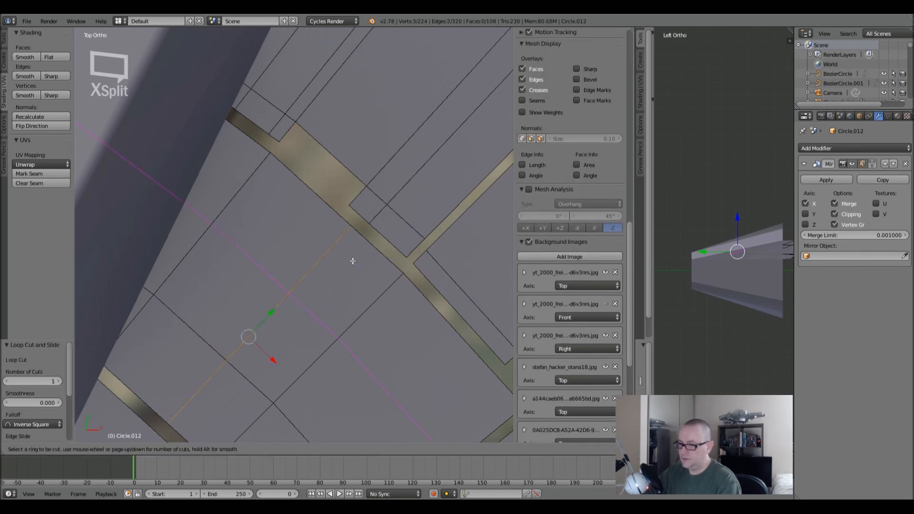
pyautogui.click(336, 246)
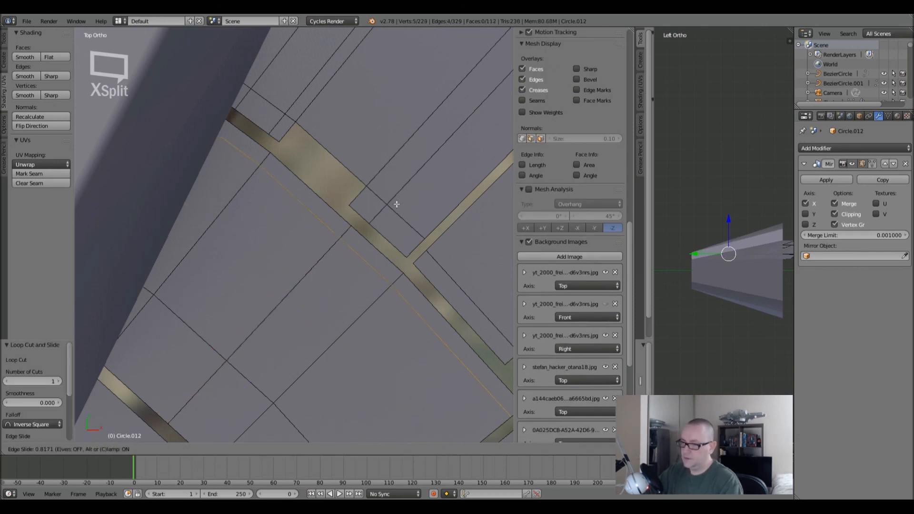
pyautogui.click(418, 201)
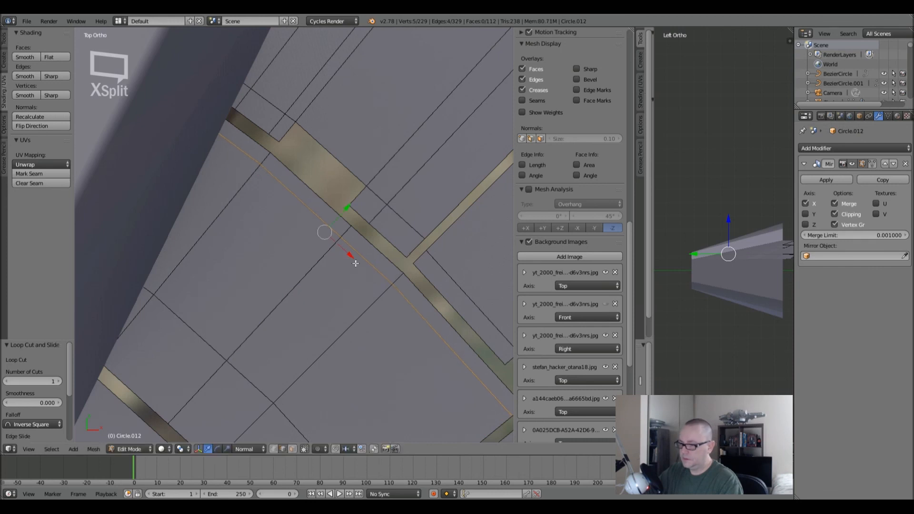
pyautogui.scroll(-2, 355, 263)
pyautogui.keyDown('shift'); pyautogui.moveTo(362, 266); pyautogui.dragTo(295, 221, button='middle'); pyautogui.keyUp('shift')
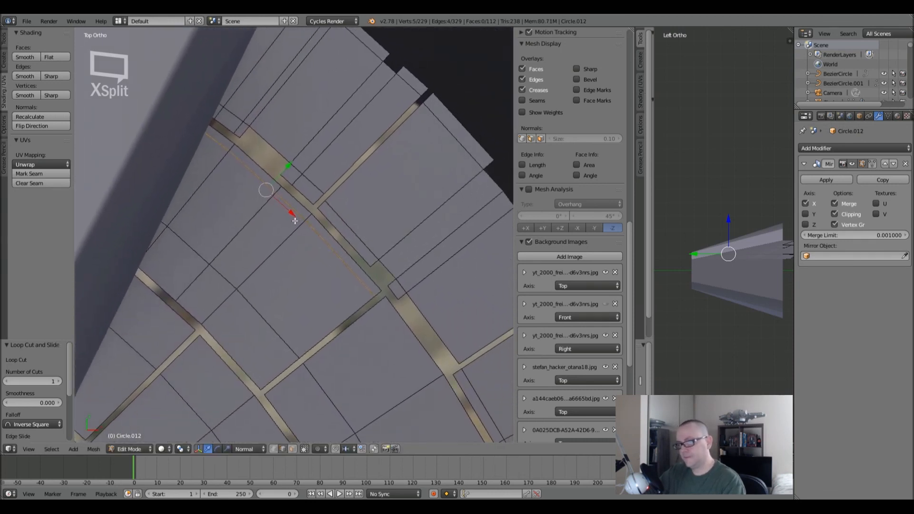
pyautogui.keyDown('shift'); pyautogui.moveTo(331, 351); pyautogui.dragTo(308, 319, button='middle'); pyautogui.keyUp('shift')
# - Add two closely spaced crosswise loop cuts near the lower end of the upper second-row panel
pyautogui.hotkey('ctrl', 'r')
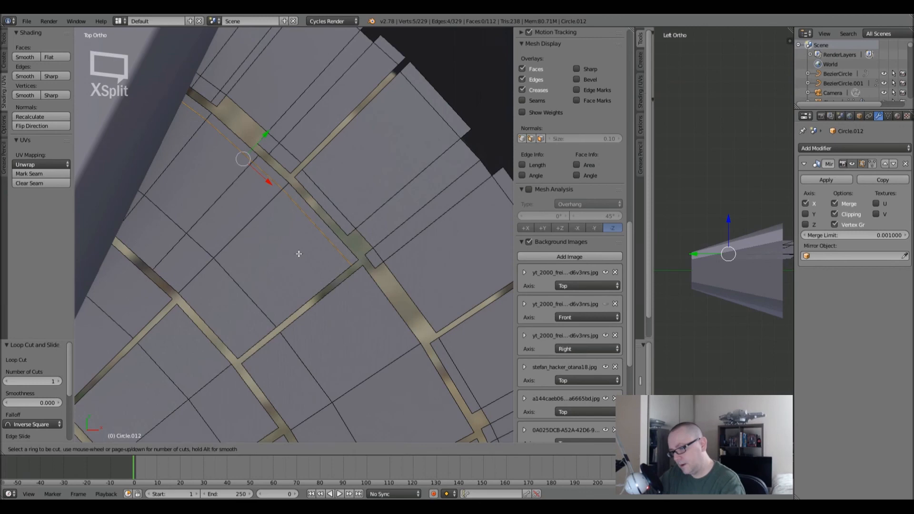
pyautogui.click(314, 230)
pyautogui.click(318, 237)
pyautogui.hotkey('ctrl', 'r')
pyautogui.click(297, 213)
pyautogui.click(309, 228)
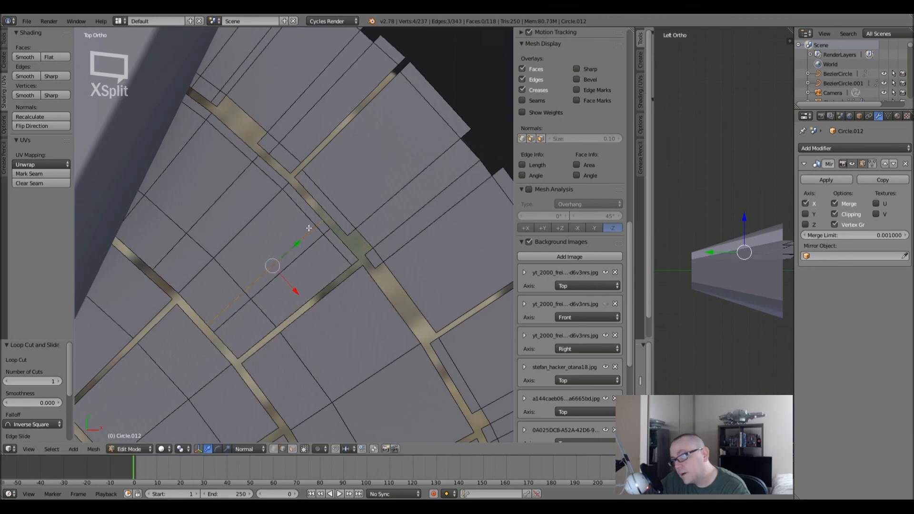
# - Delete two small outer-edge faces of the upper second-row panel to form notches, then return to Object Mode
pyautogui.click(292, 449)
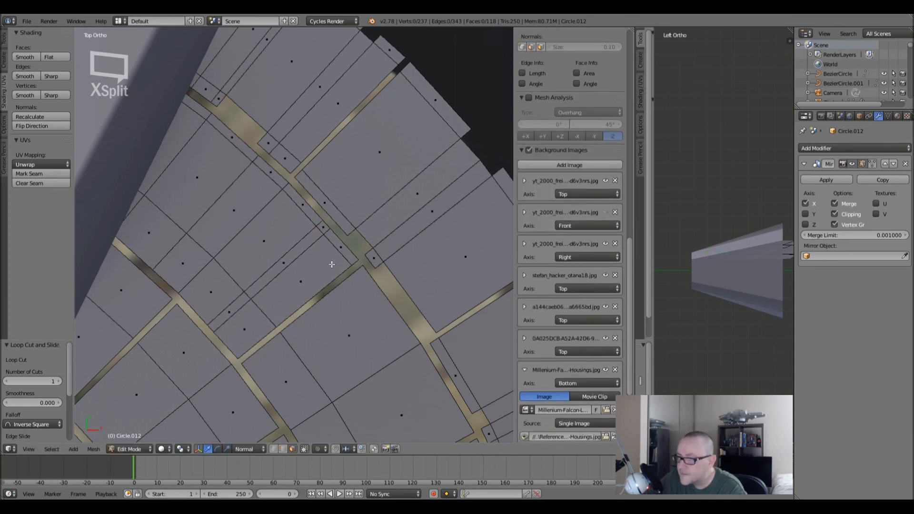
pyautogui.rightClick(321, 227)
pyautogui.keyDown('shift'); pyautogui.rightClick(270, 169); pyautogui.keyUp('shift')
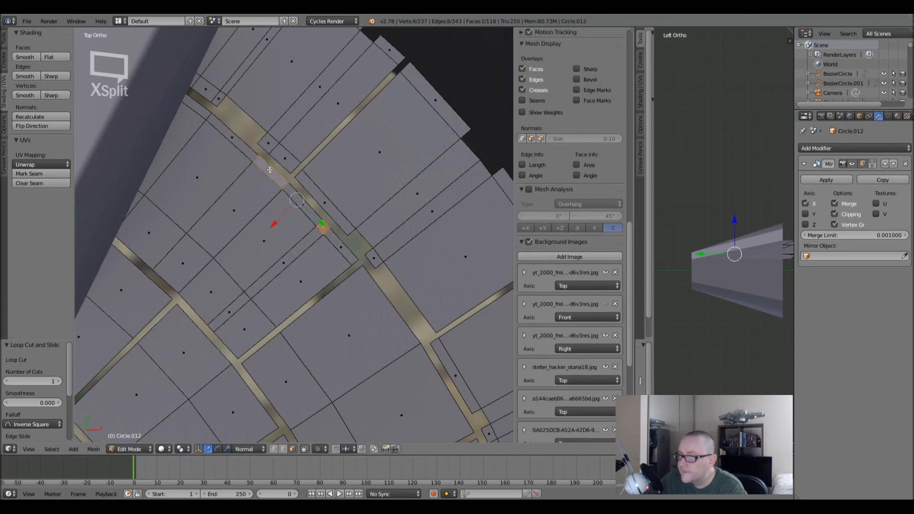
pyautogui.press('x')
pyautogui.click(270, 170)
pyautogui.scroll(-4, 321, 185)
pyautogui.press('Tab')
pyautogui.scroll(-2, 324, 185)
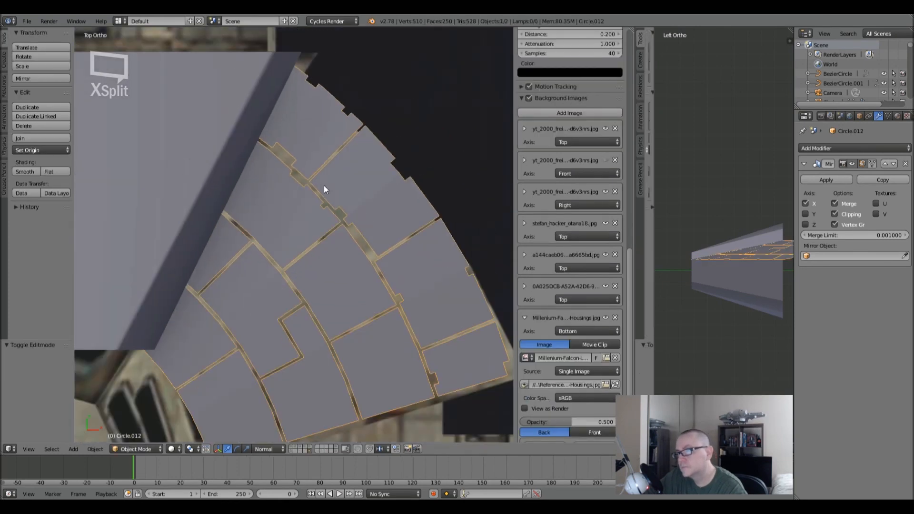
# - In Edit Mode, add a lengthwise loop cut to the middle second-row panel, slid close to its outer edge
pyautogui.scroll(6, 324, 188)
pyautogui.press('Tab')
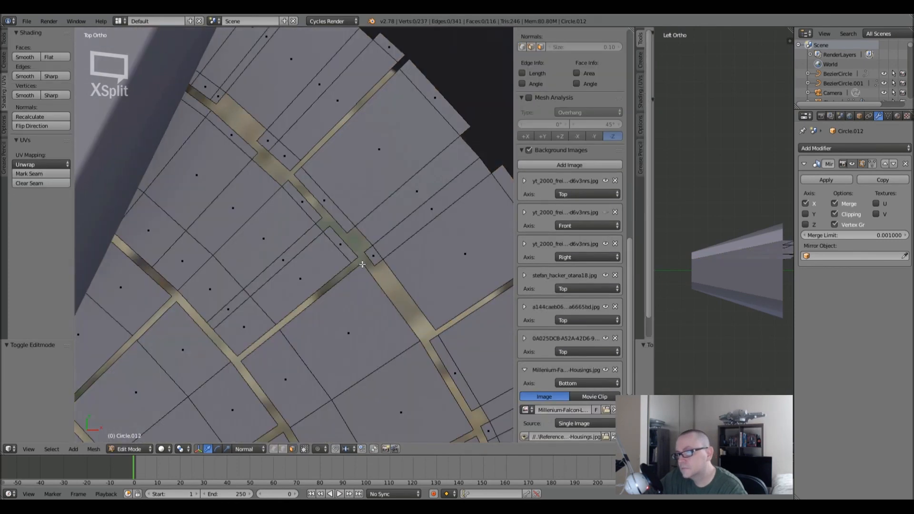
pyautogui.keyDown('shift'); pyautogui.moveTo(314, 225); pyautogui.dragTo(307, 188, button='middle'); pyautogui.keyUp('shift')
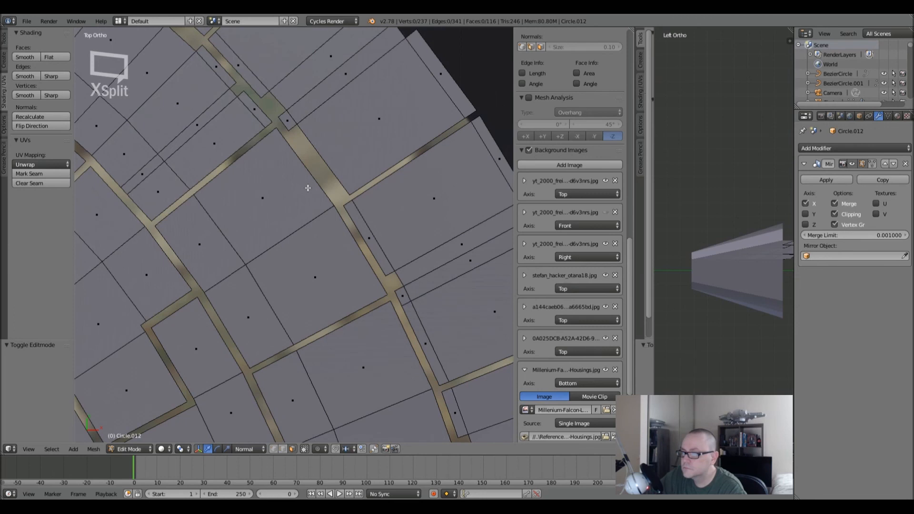
pyautogui.hotkey('ctrl', 'r')
pyautogui.click(261, 147)
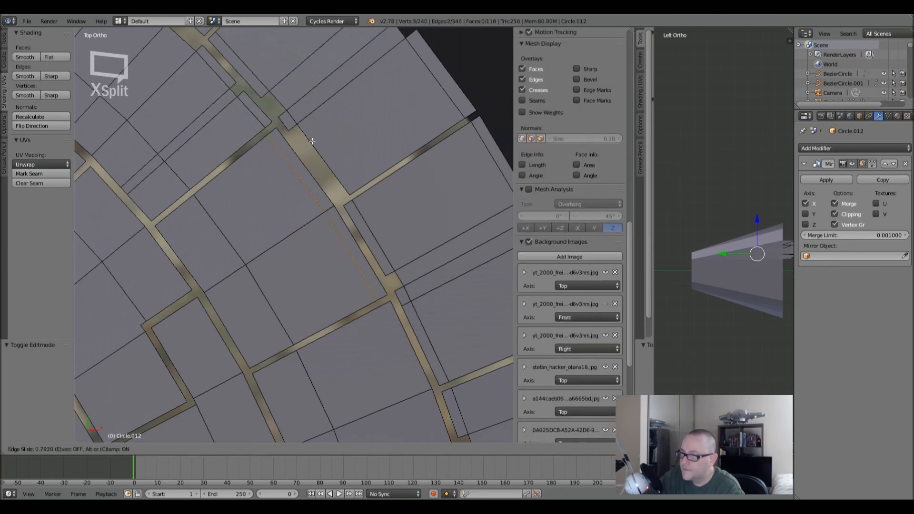
pyautogui.click(298, 147)
# - Add a lengthwise loop cut to the lowest second-row panel, slid close to its outer edge
pyautogui.keyDown('shift'); pyautogui.moveTo(317, 281); pyautogui.dragTo(249, 152, button='middle'); pyautogui.keyUp('shift')
pyautogui.hotkey('ctrl', 'r')
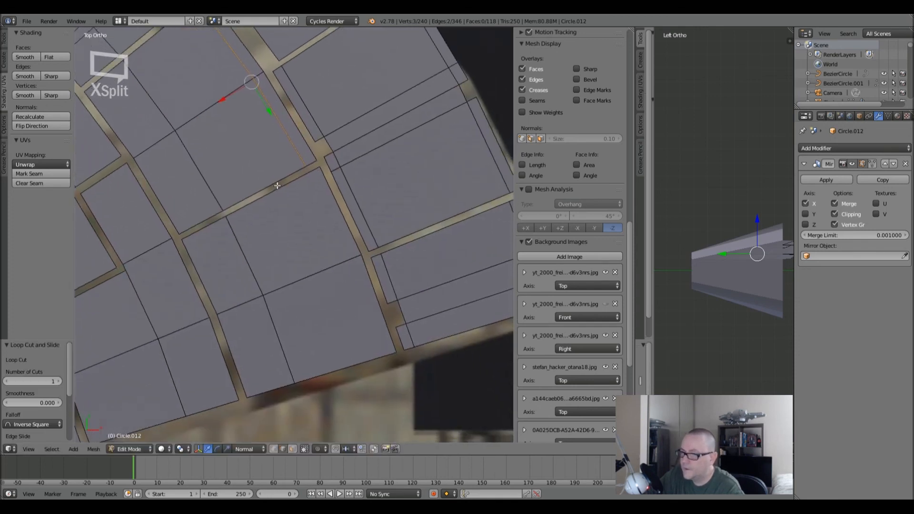
pyautogui.click(280, 188)
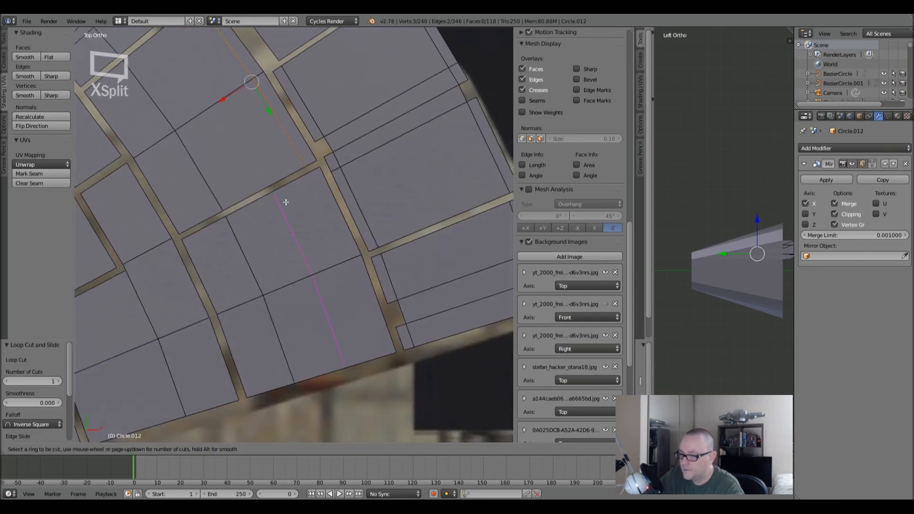
pyautogui.click(389, 196)
# - Add two crosswise loop cuts near the lower end of the middle second-row panel
pyautogui.keyDown('shift'); pyautogui.moveTo(316, 161); pyautogui.dragTo(381, 271, button='middle'); pyautogui.keyUp('shift')
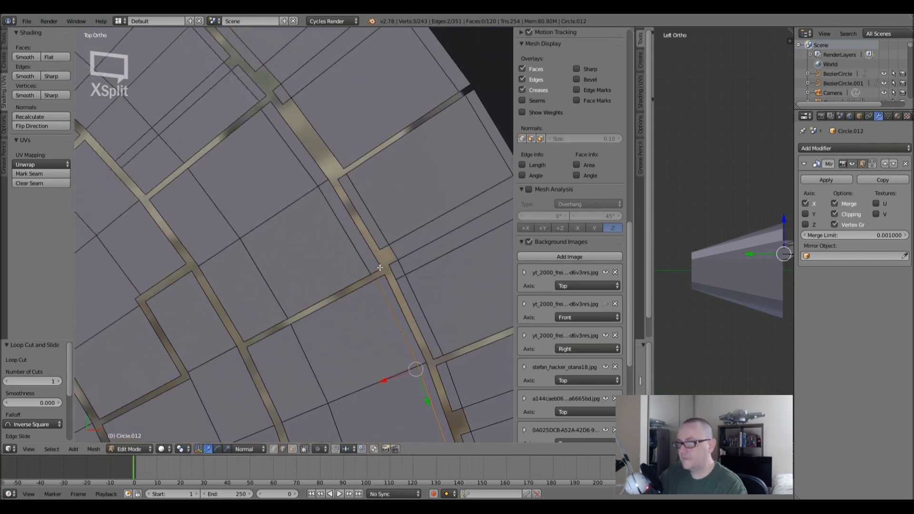
pyautogui.hotkey('ctrl', 'r')
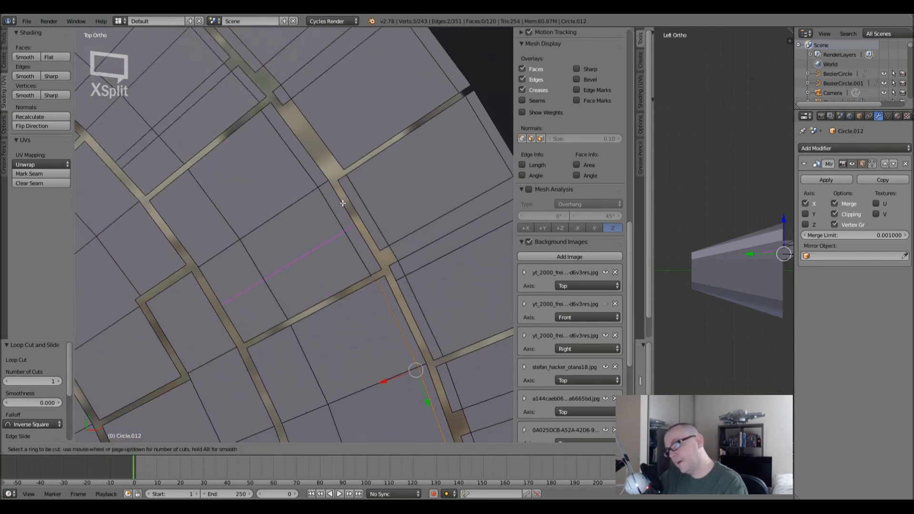
pyautogui.click(341, 209)
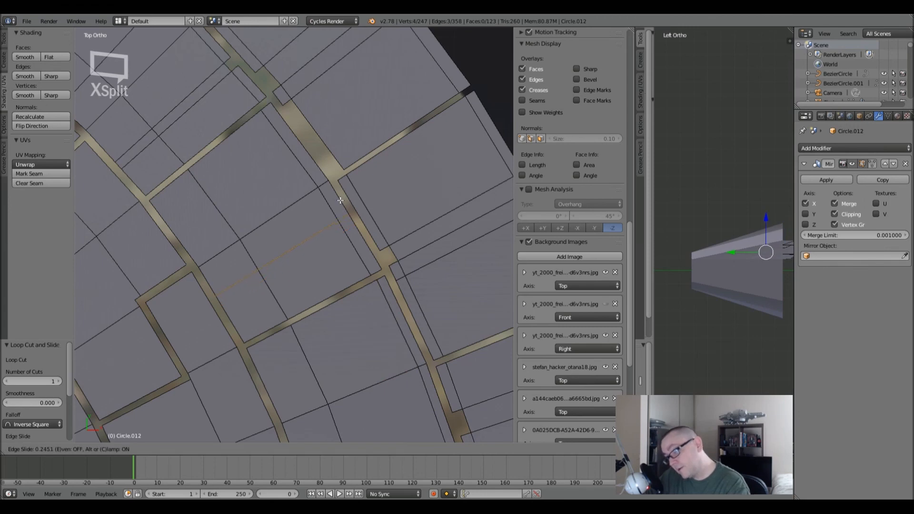
pyautogui.click(340, 201)
pyautogui.hotkey('ctrl', 'r')
pyautogui.click(361, 241)
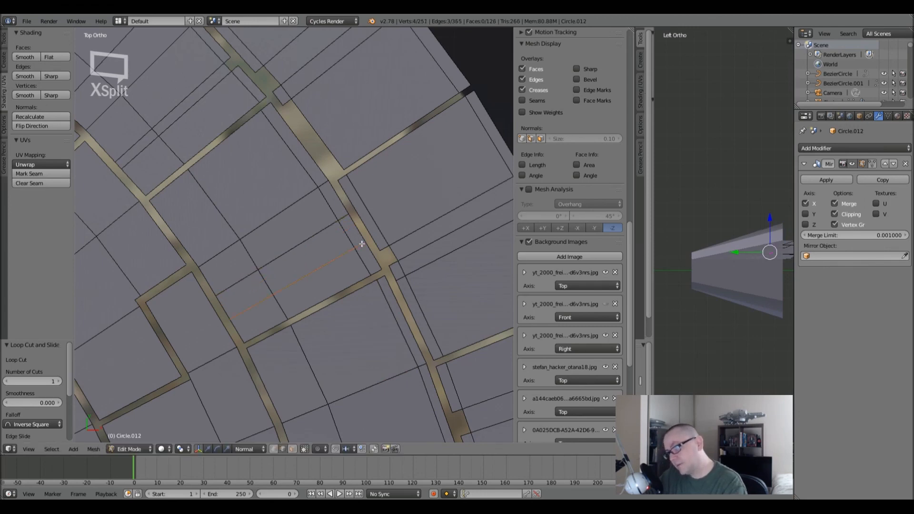
pyautogui.click(366, 248)
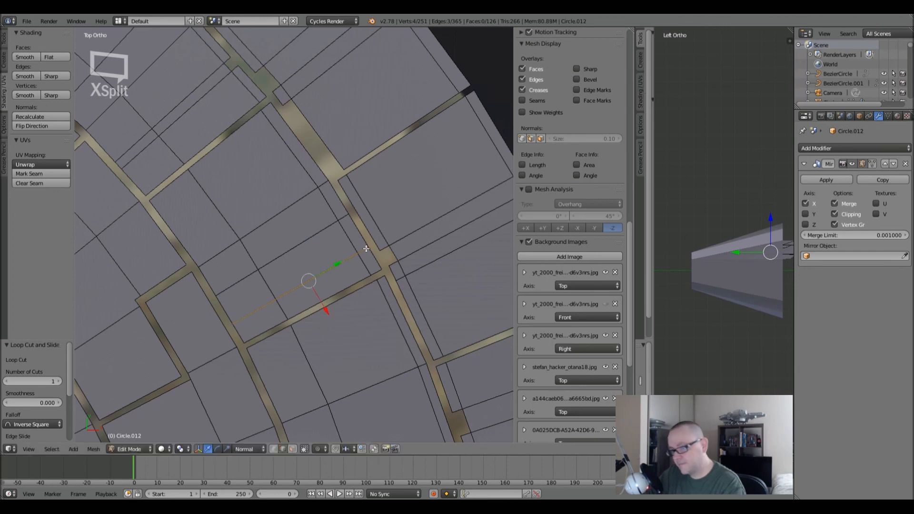
# - Delete the small outer-edge face between the two new cuts on the middle second-row panel
pyautogui.click(292, 449)
pyautogui.rightClick(354, 236)
pyautogui.press('x')
pyautogui.click(354, 236)
# - Add two closely spaced crosswise loop cuts near the upper end of the lowest second-row panel
pyautogui.keyDown('shift'); pyautogui.moveTo(334, 311); pyautogui.dragTo(328, 252, button='middle'); pyautogui.keyUp('shift')
pyautogui.keyDown('shift'); pyautogui.moveTo(367, 329); pyautogui.dragTo(314, 281, button='middle'); pyautogui.keyUp('shift')
pyautogui.hotkey('ctrl', 'r')
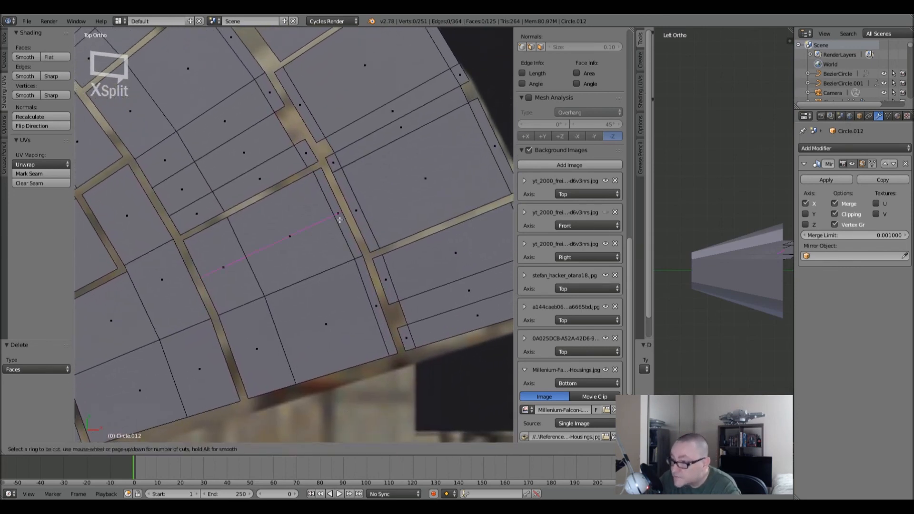
pyautogui.click(337, 215)
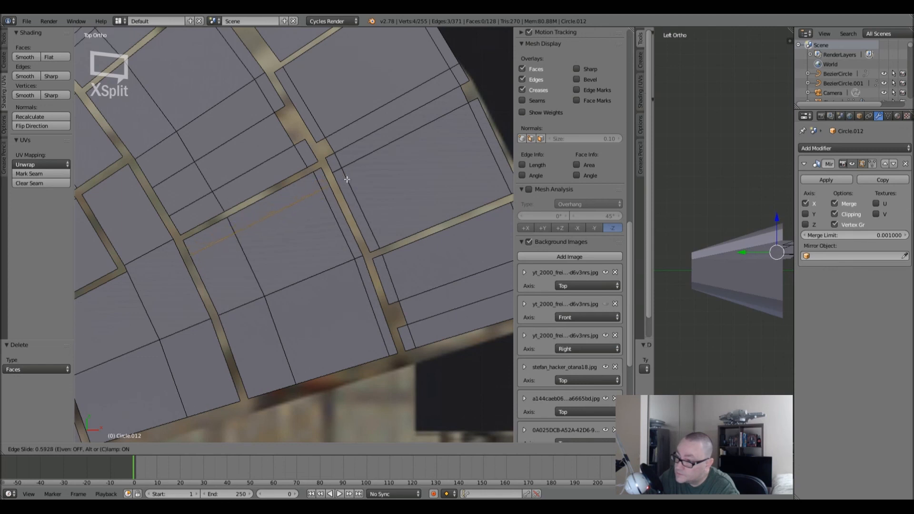
pyautogui.click(345, 179)
pyautogui.hotkey('ctrl', 'r')
pyautogui.click(346, 183)
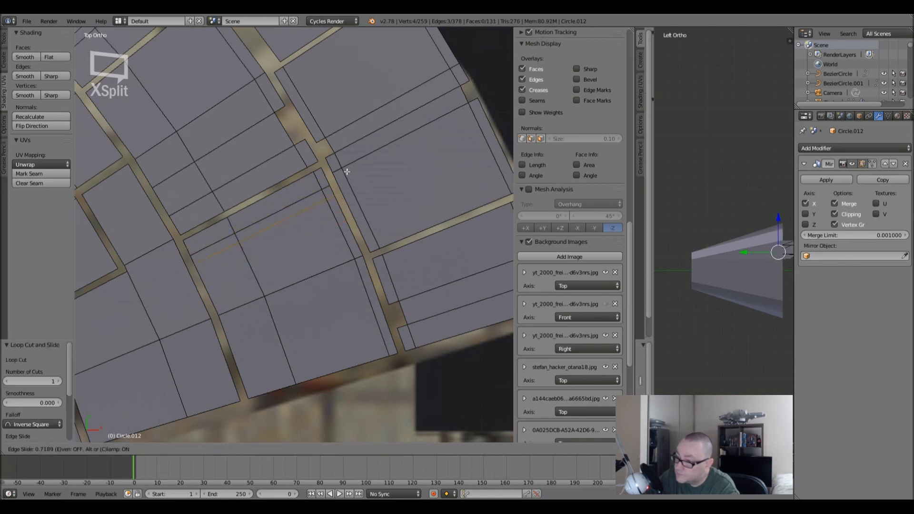
pyautogui.click(346, 175)
# - Add two more crosswise loop cuts to the lowest second-row panel, just below its existing middle edge
pyautogui.hotkey('ctrl', 'r')
pyautogui.click(363, 261)
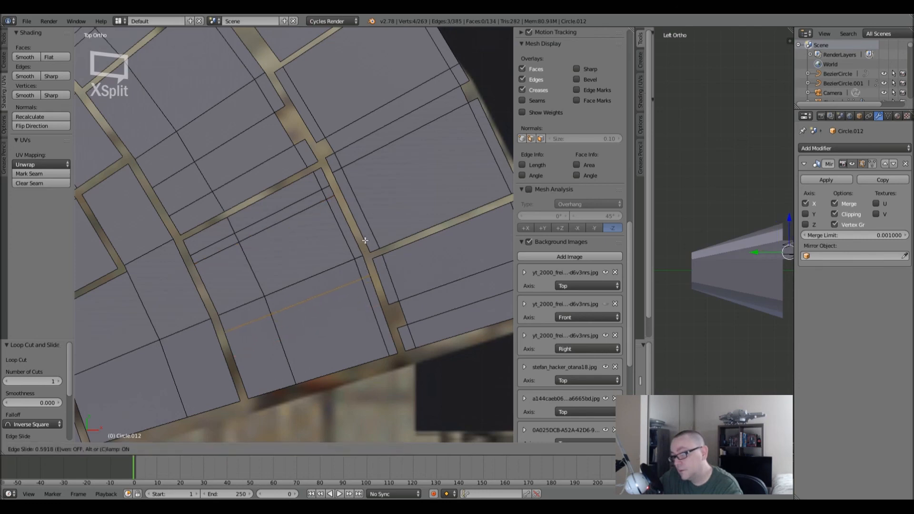
pyautogui.click(365, 250)
pyautogui.hotkey('ctrl', 'r')
pyautogui.click(352, 270)
pyautogui.click(353, 265)
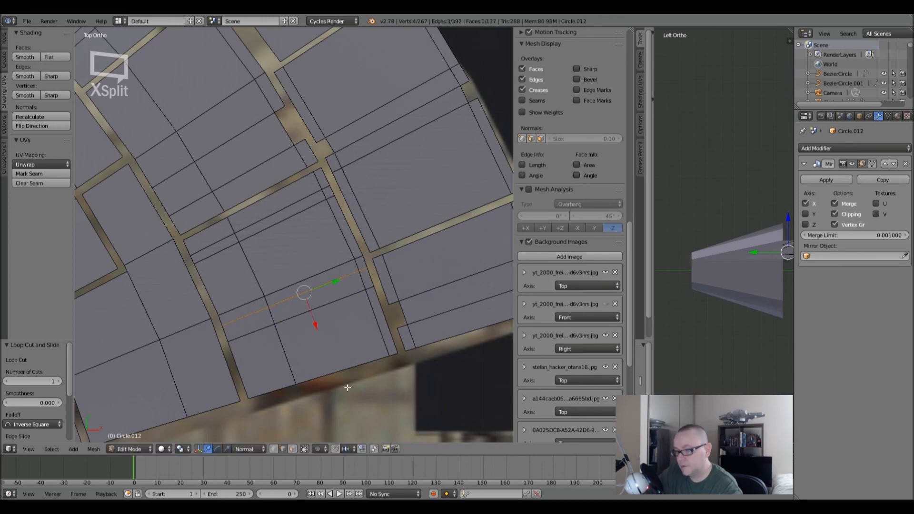
# - Delete two small outer-edge faces of the lowest second-row panel to form notches, then return to Object Mode
pyautogui.click(293, 448)
pyautogui.rightClick(365, 278)
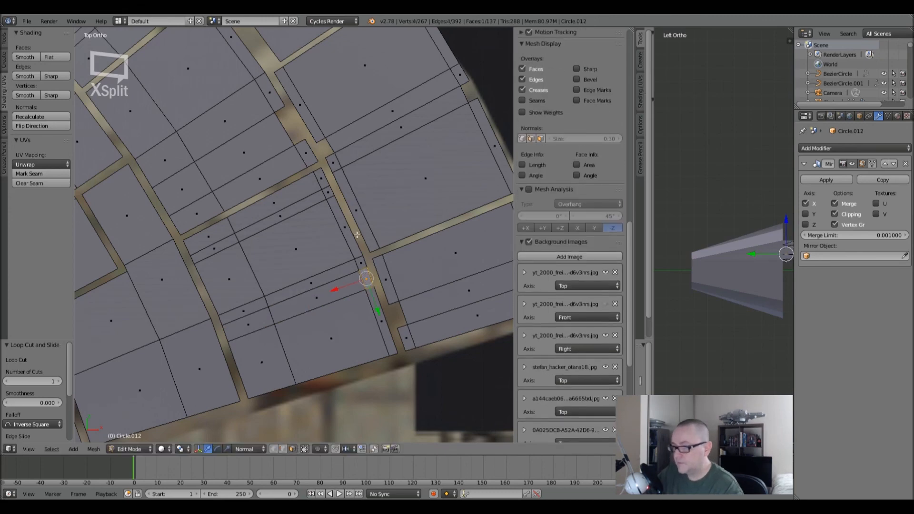
pyautogui.press('x')
pyautogui.click(327, 190)
pyautogui.scroll(-2, 373, 251)
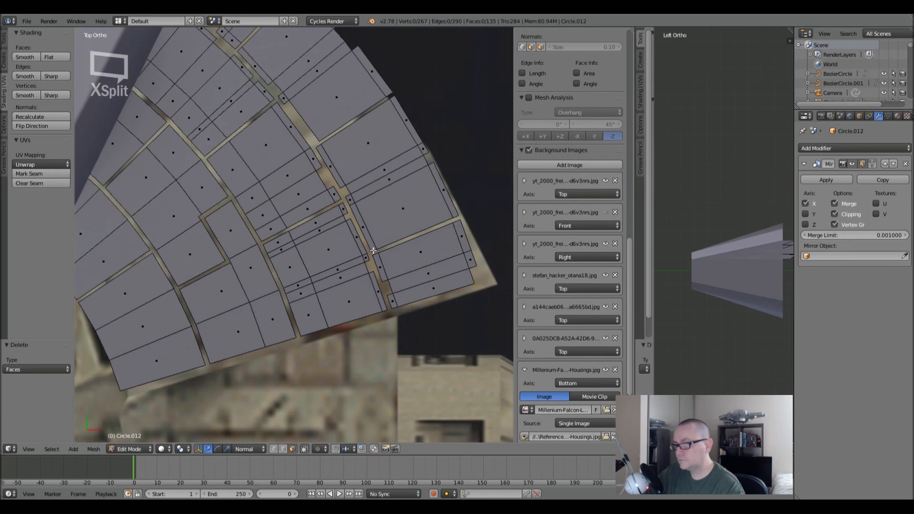
pyautogui.press('Tab')
pyautogui.scroll(3, 386, 282)
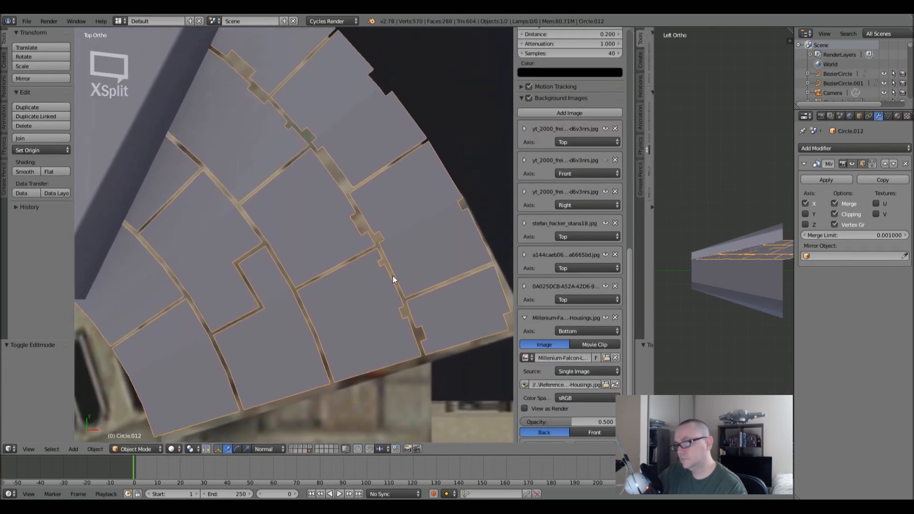
pyautogui.keyDown('shift'); pyautogui.moveTo(393, 276); pyautogui.dragTo(390, 247, button='middle'); pyautogui.keyUp('shift')
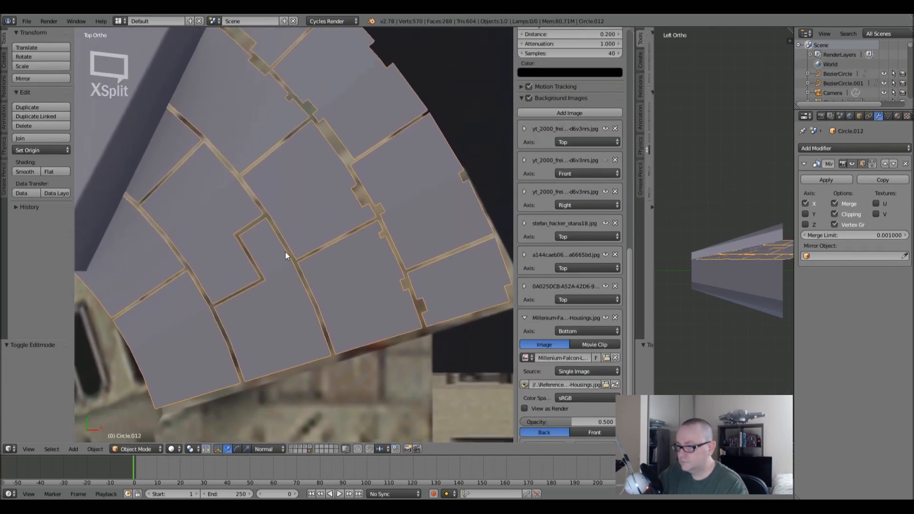
pyautogui.scroll(2, 295, 271)
# - In Edit Mode, add a lengthwise loop cut to the lowest second-row panel, slid close to its inner edge
pyautogui.press('Tab')
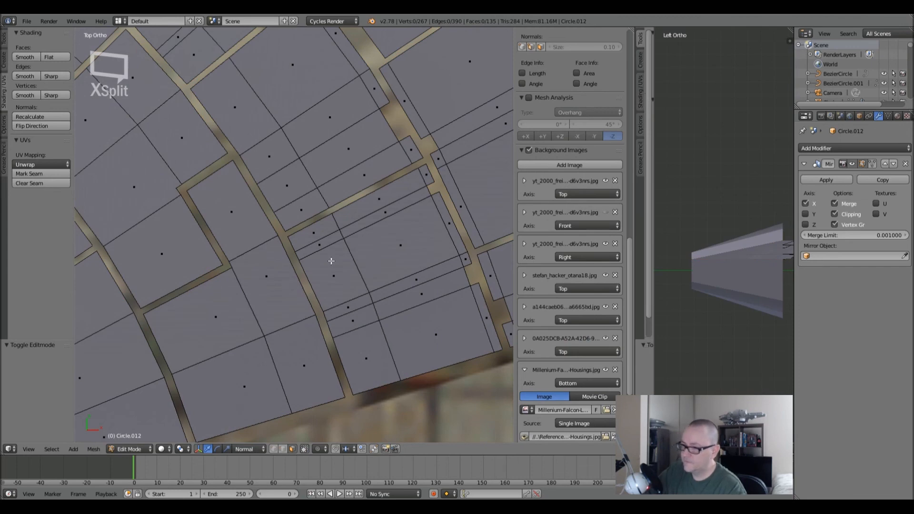
pyautogui.hotkey('ctrl', 'r')
pyautogui.click(317, 239)
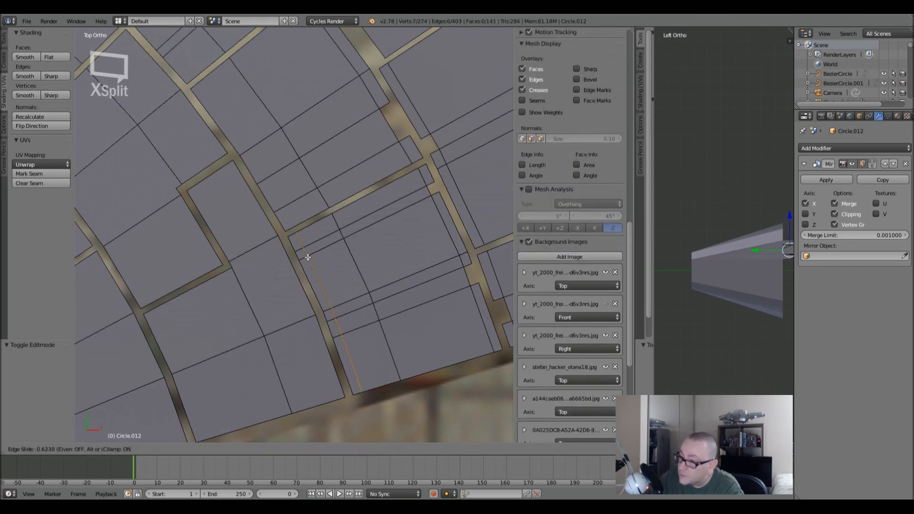
pyautogui.click(307, 258)
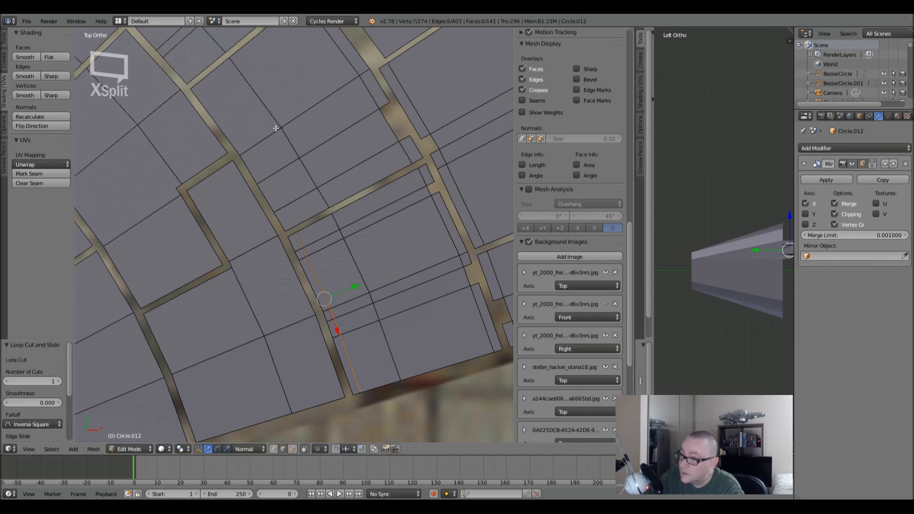
# - Add a lengthwise loop cut to the middle second-row panel, slid close to its inner edge
pyautogui.hotkey('ctrl', 'r')
pyautogui.click(249, 139)
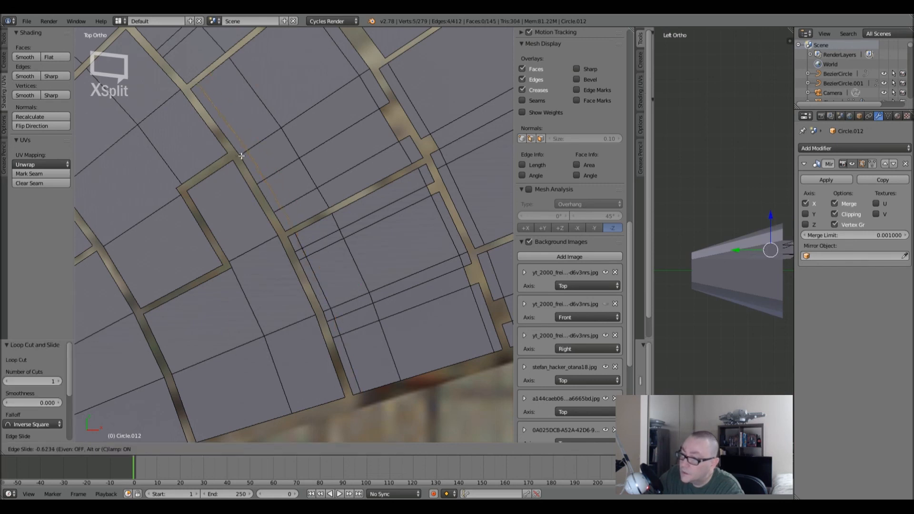
pyautogui.click(240, 156)
# - Add a lengthwise loop cut to the upper second-row panel, slid close to its inner edge, and switch to Object Mode
pyautogui.keyDown('shift'); pyautogui.moveTo(206, 71); pyautogui.dragTo(275, 186, button='middle'); pyautogui.keyUp('shift')
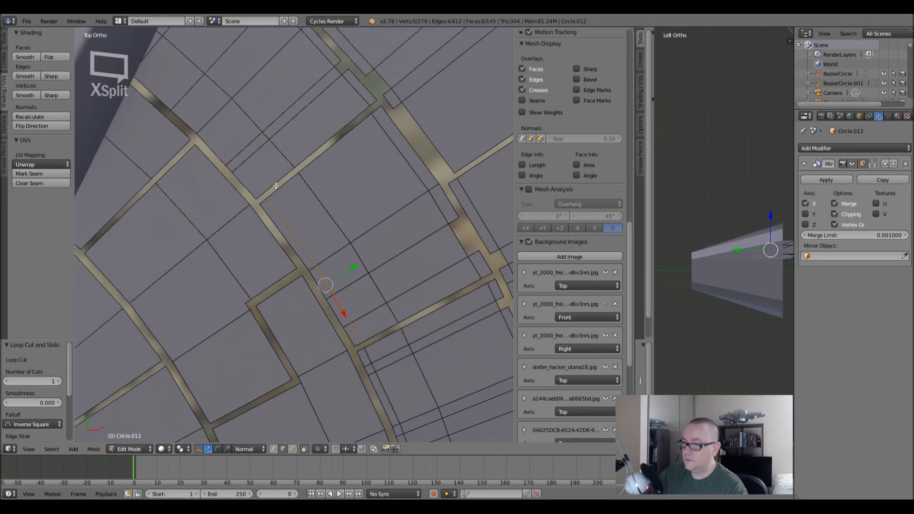
pyautogui.click(254, 159)
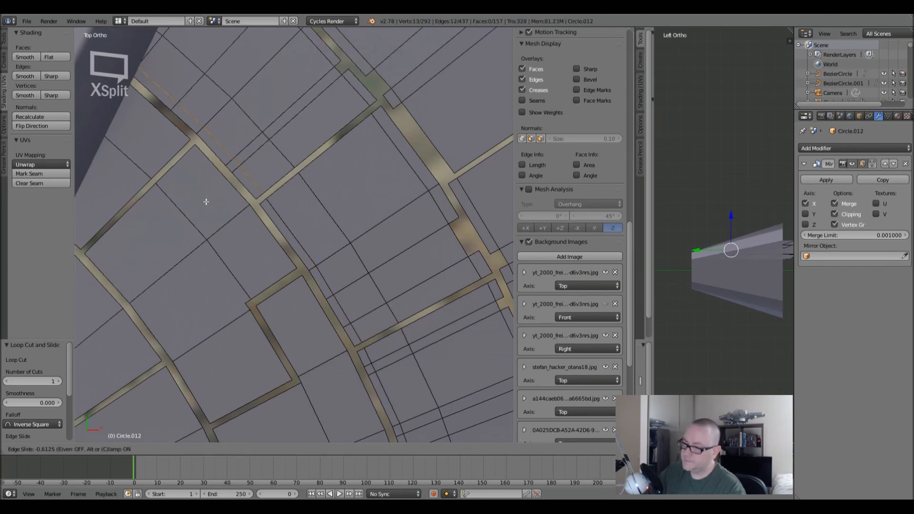
pyautogui.click(205, 204)
pyautogui.scroll(-4, 247, 209)
pyautogui.scroll(-2, 241, 183)
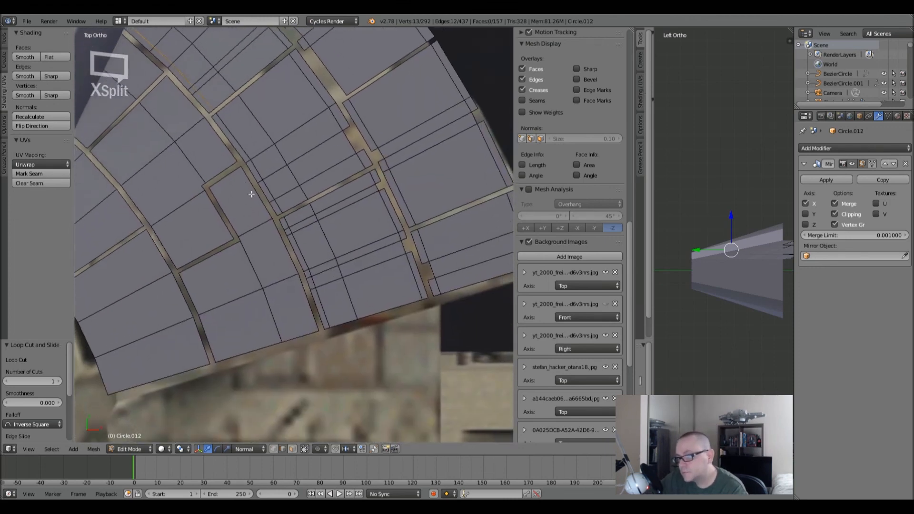
pyautogui.press('Tab')
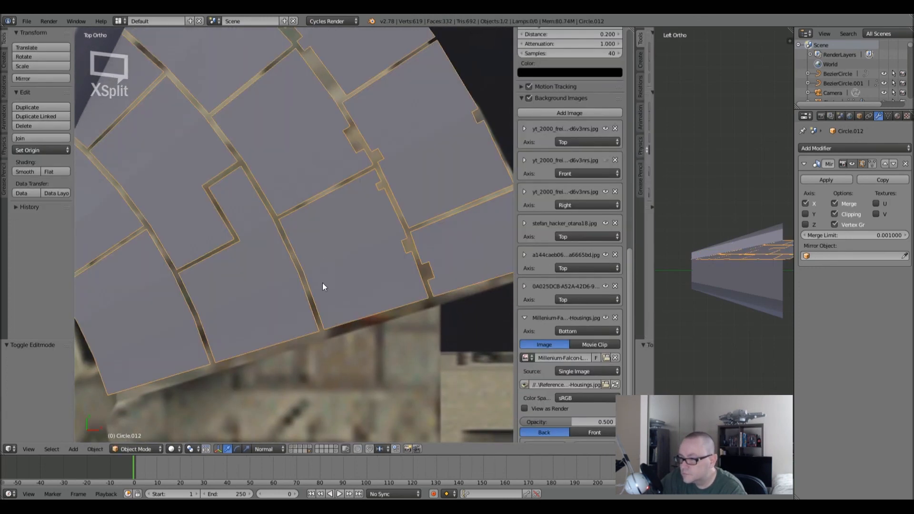
pyautogui.press('a')
pyautogui.rightClick(327, 255)
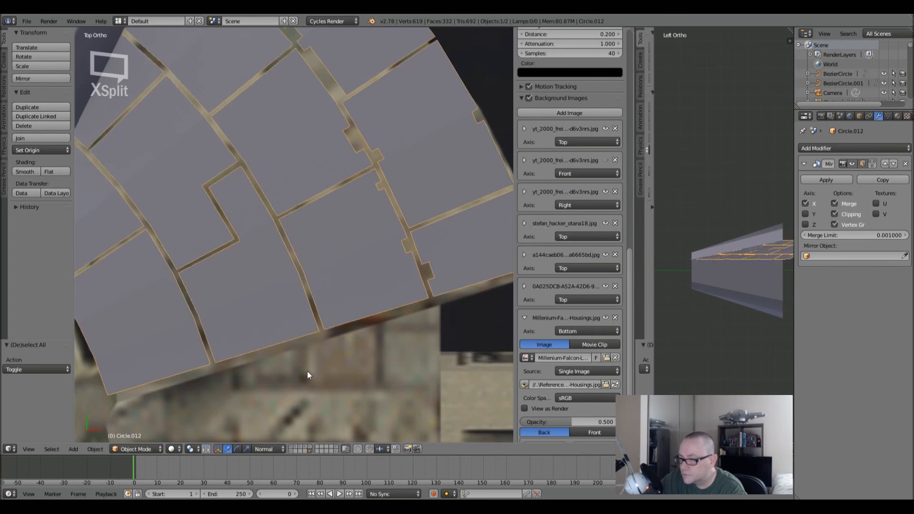
# - Delete the long inner-edge face between the crosswise cuts of the lowest second-row panel, then return to Object Mode
pyautogui.press('Tab')
pyautogui.click(292, 449)
pyautogui.scroll(4, 304, 246)
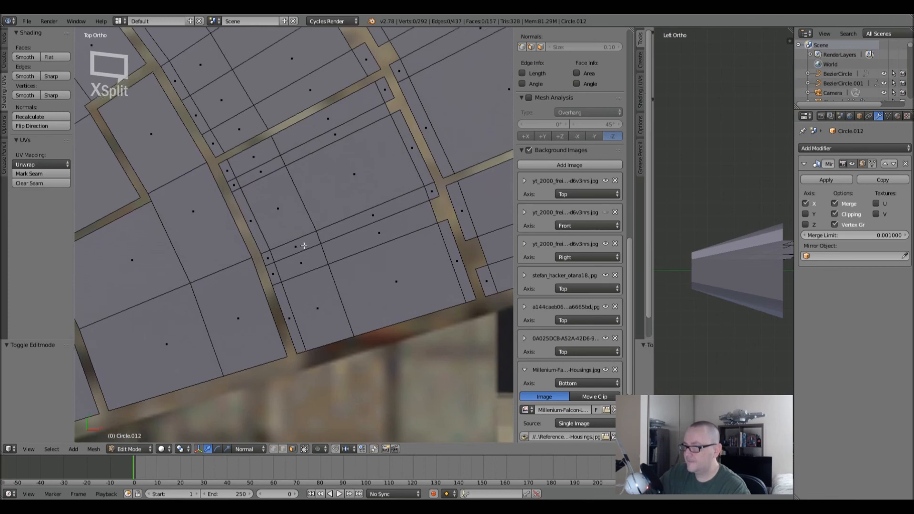
pyautogui.keyDown('shift'); pyautogui.moveTo(304, 246); pyautogui.dragTo(297, 232, button='middle'); pyautogui.keyUp('shift')
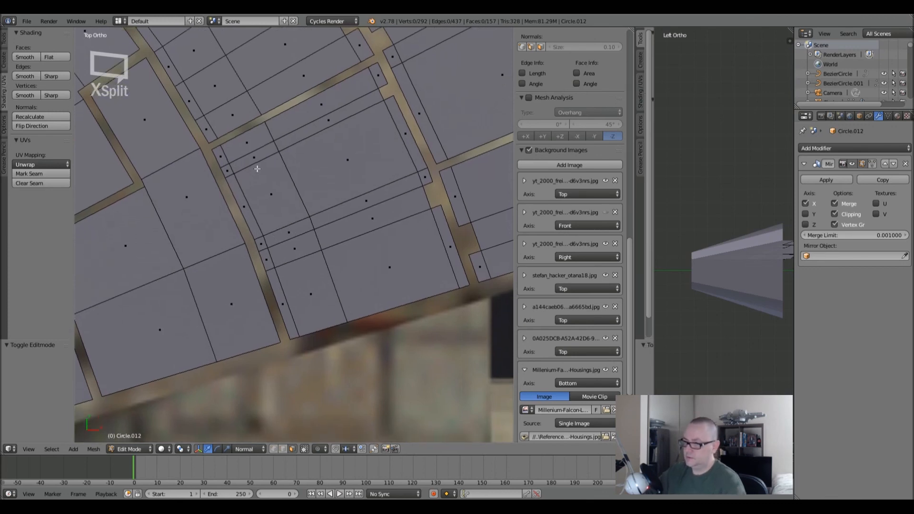
pyautogui.rightClick(246, 207)
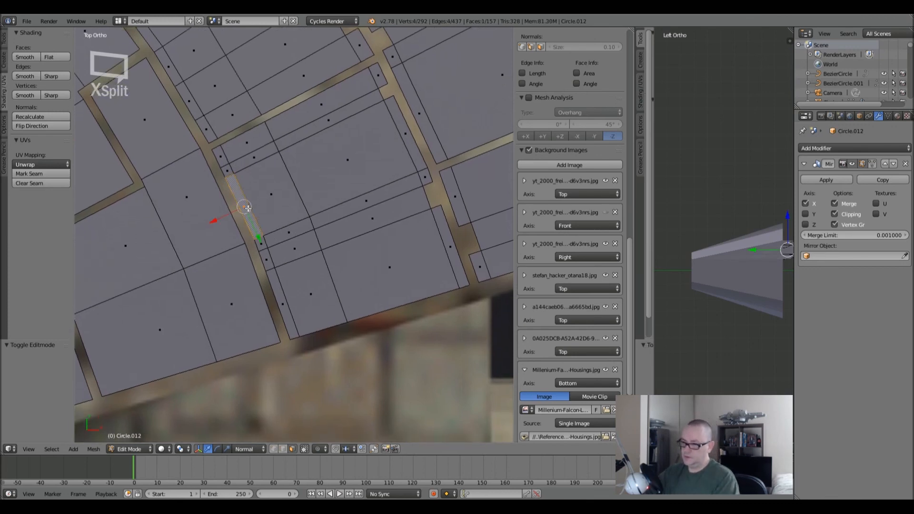
pyautogui.press('x')
pyautogui.click(261, 211)
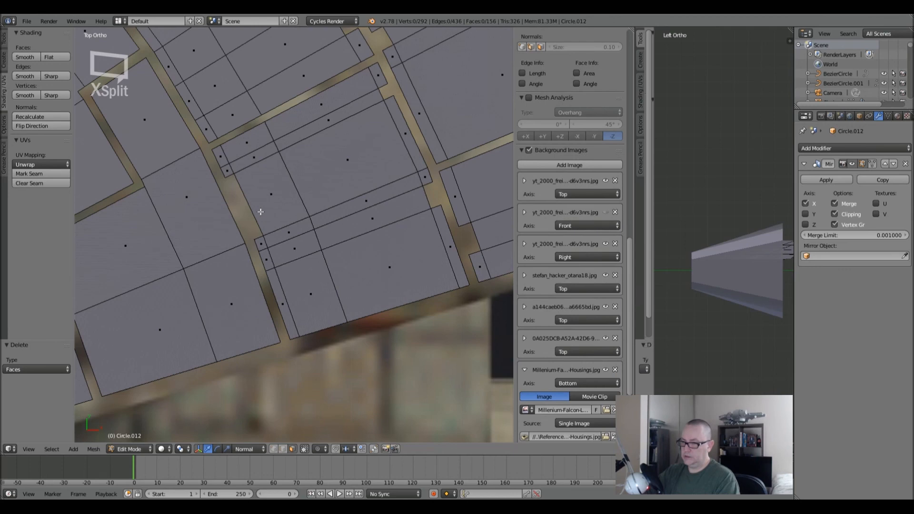
pyautogui.press('Tab')
pyautogui.scroll(-2, 261, 213)
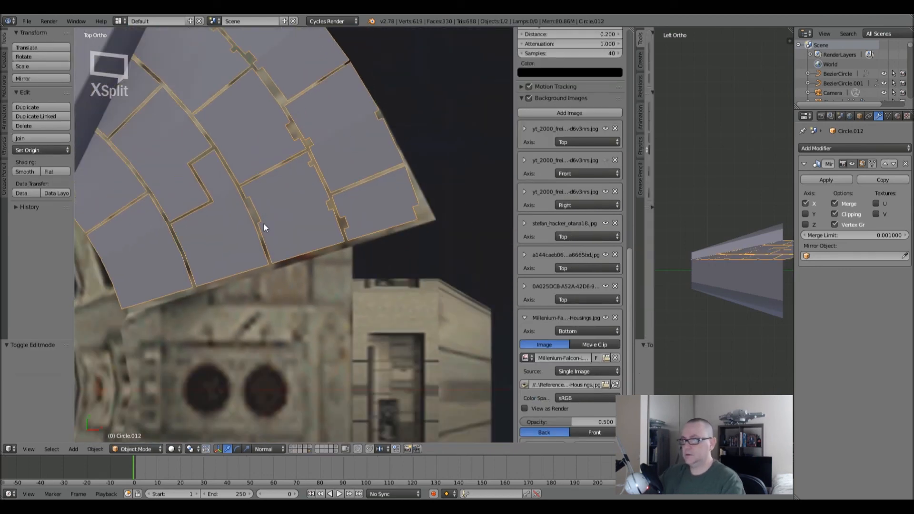
pyautogui.scroll(1, 266, 231)
pyautogui.scroll(-3, 281, 237)
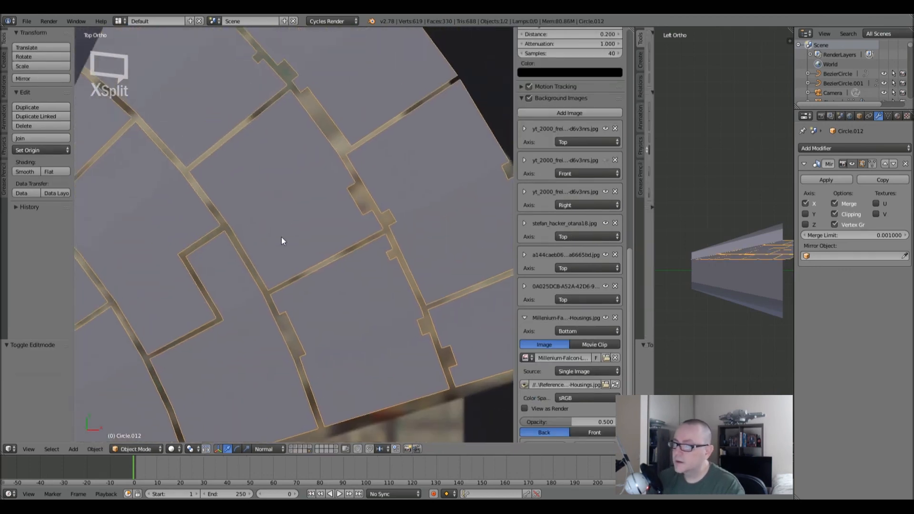
# - In Edit Mode, dissolve the lengthwise edge loop beside the inner edge of the middle second-row panel
pyautogui.press('Tab')
pyautogui.scroll(-2, 275, 232)
pyautogui.keyDown('shift'); pyautogui.moveTo(275, 232); pyautogui.dragTo(310, 229, button='middle'); pyautogui.keyUp('shift')
pyautogui.scroll(2, 304, 198)
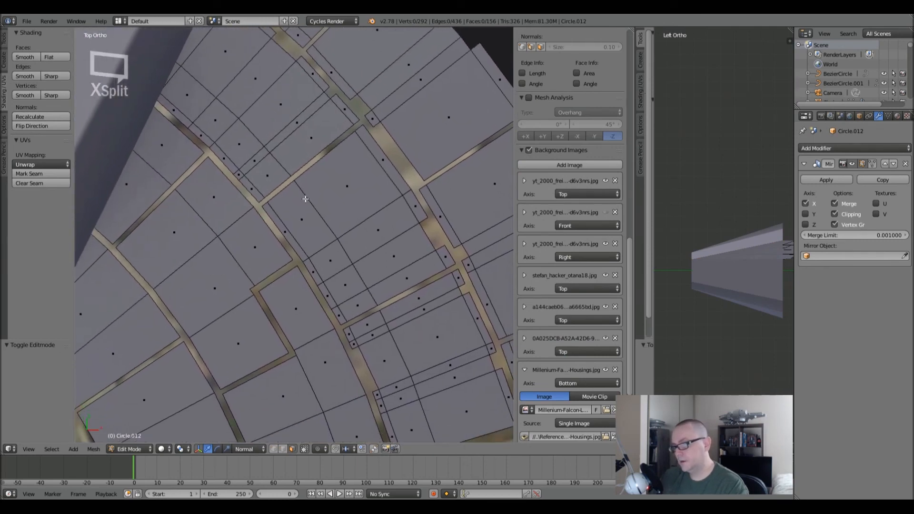
pyautogui.scroll(-2, 297, 224)
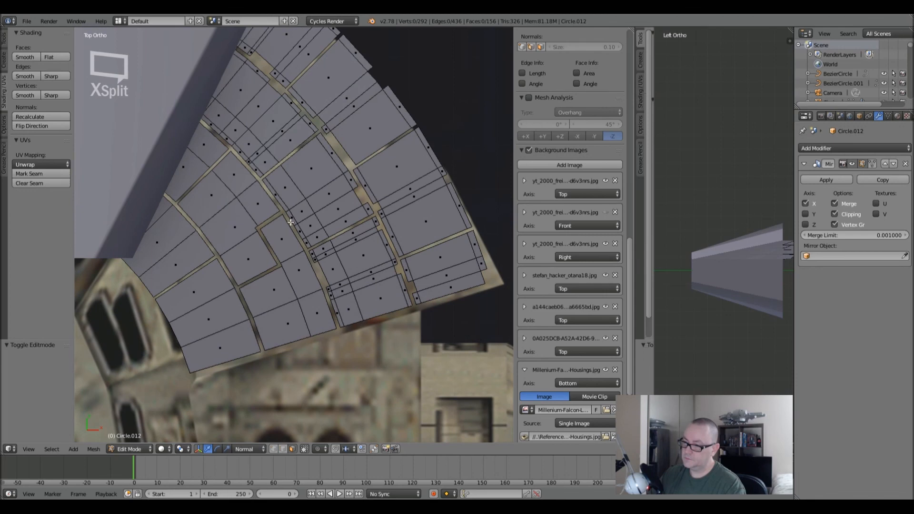
pyautogui.scroll(4, 291, 196)
pyautogui.keyDown('shift'); pyautogui.moveTo(289, 194); pyautogui.dragTo(291, 223, button='middle'); pyautogui.keyUp('shift')
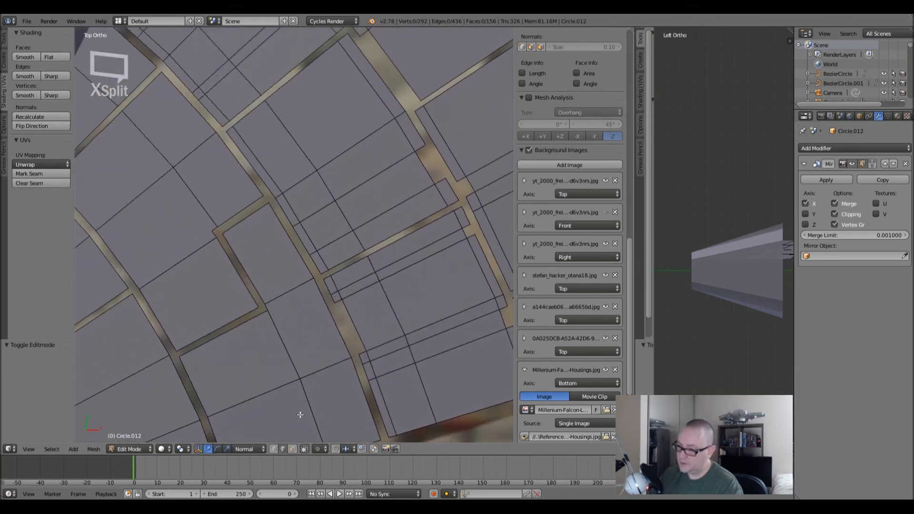
pyautogui.keyDown('alt'); pyautogui.rightClick(296, 216); pyautogui.keyUp('alt')
pyautogui.press('x')
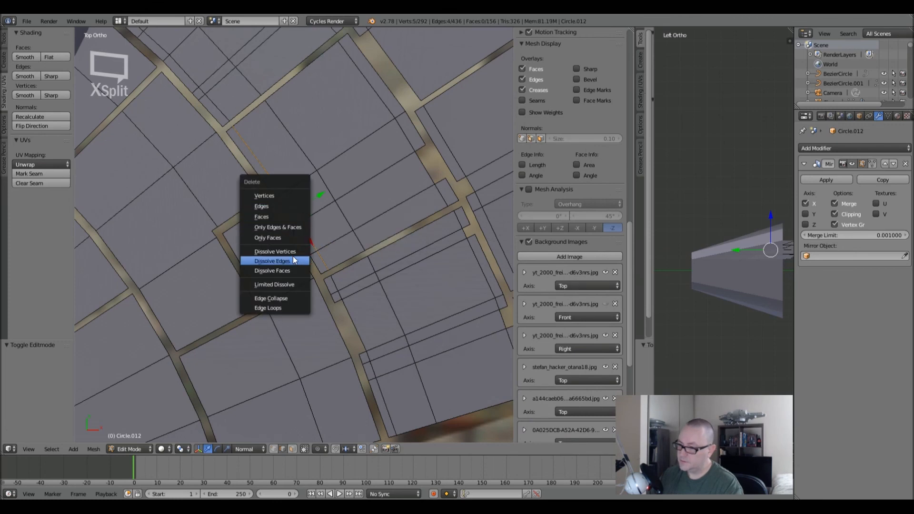
pyautogui.click(293, 260)
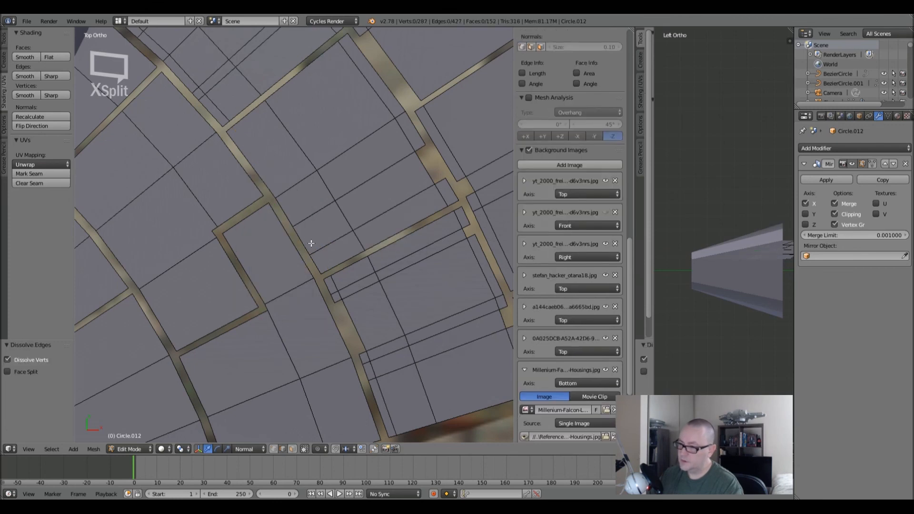
pyautogui.keyDown('shift'); pyautogui.moveTo(257, 136); pyautogui.dragTo(360, 255, button='middle'); pyautogui.keyUp('shift')
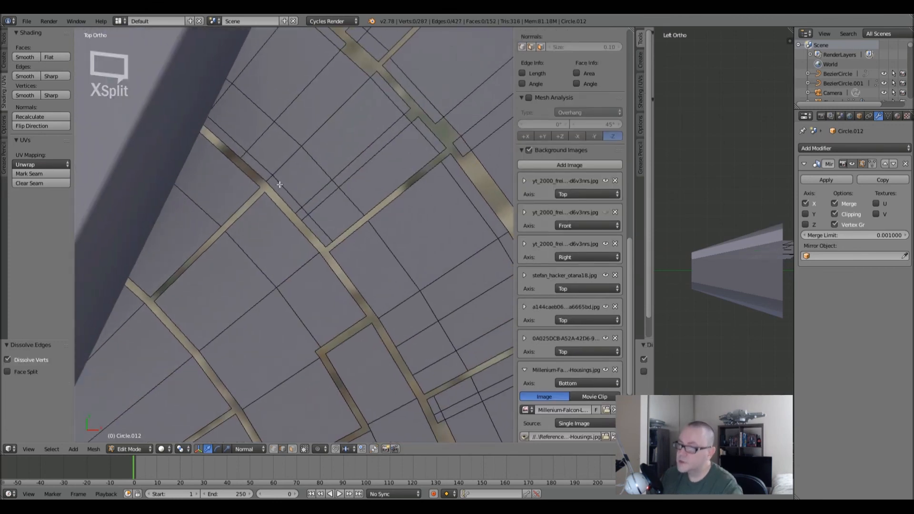
# - Add a crosswise loop cut to the upper second-row panel, near its end beside the central hull block
pyautogui.click(303, 448)
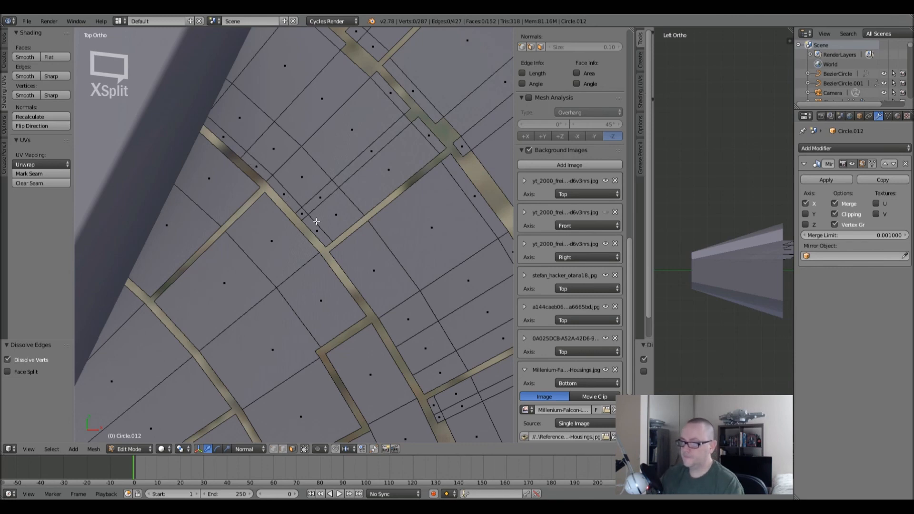
pyautogui.keyDown('shift'); pyautogui.moveTo(318, 214); pyautogui.dragTo(312, 247, button='middle'); pyautogui.keyUp('shift')
pyautogui.keyDown('shift'); pyautogui.moveTo(239, 158); pyautogui.dragTo(254, 164, button='middle'); pyautogui.keyUp('shift')
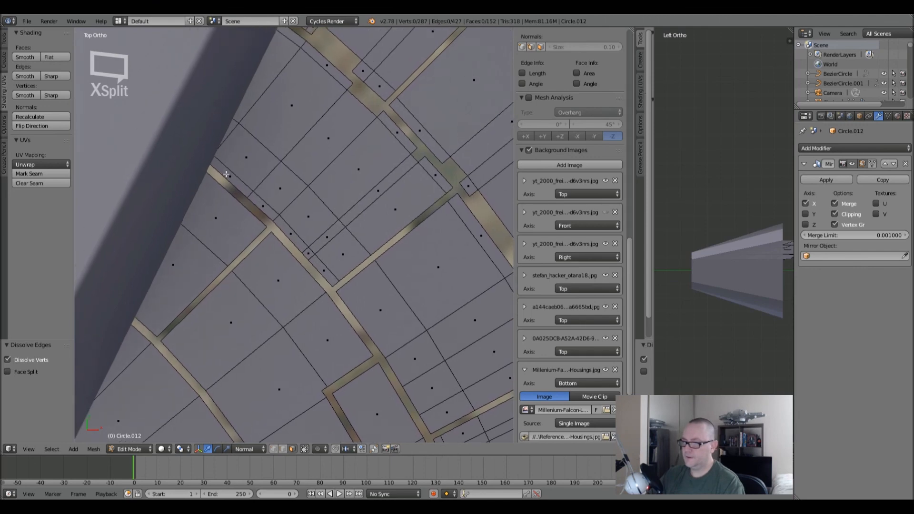
pyautogui.hotkey('ctrl', 'r')
pyautogui.click(231, 162)
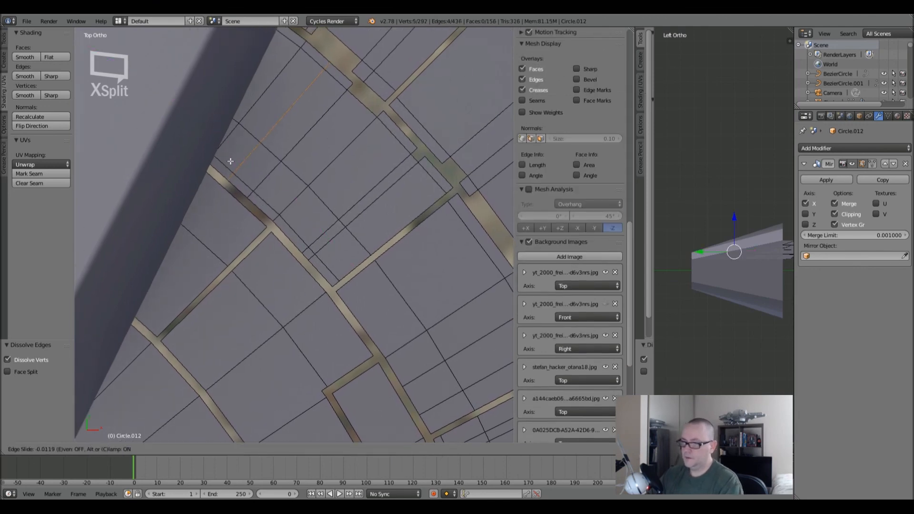
pyautogui.click(230, 158)
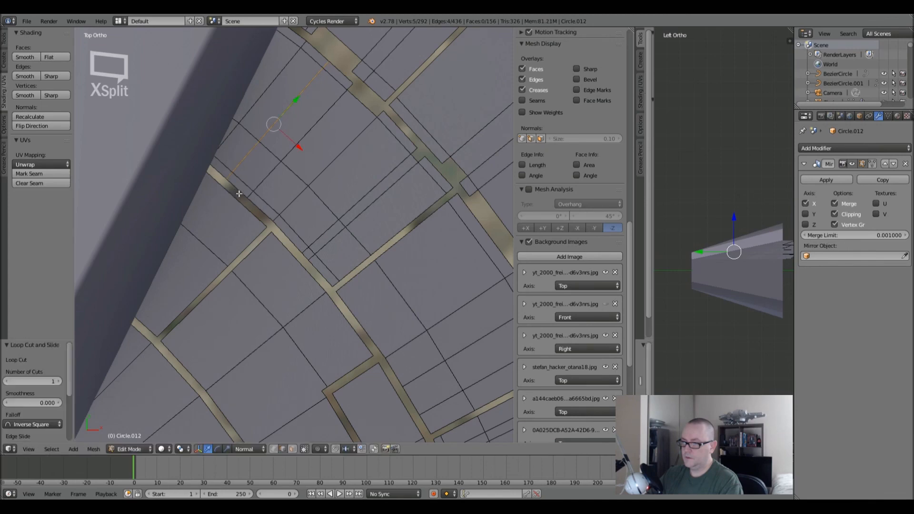
# - Delete the small inner-edge face next to the new crosswise cut on the upper second-row panel, then return to Object Mode
pyautogui.click(293, 450)
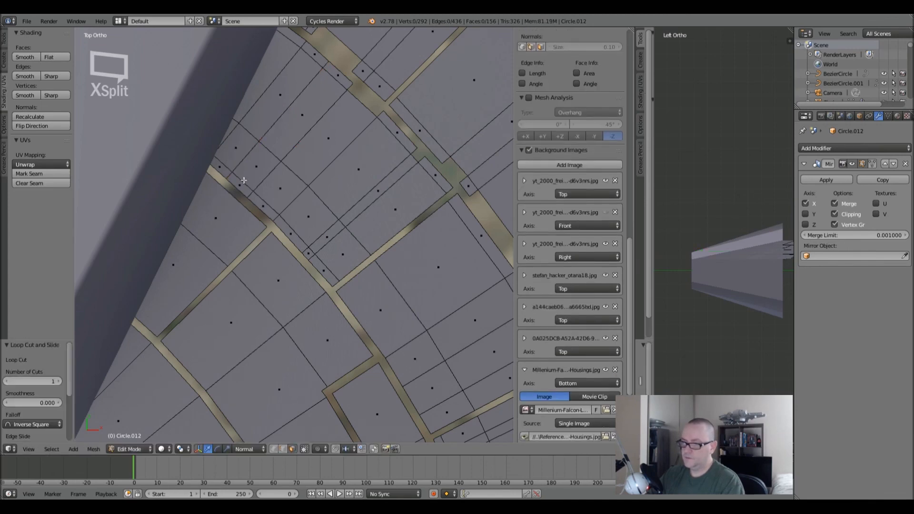
pyautogui.rightClick(218, 209)
pyautogui.press('x')
pyautogui.click(265, 187)
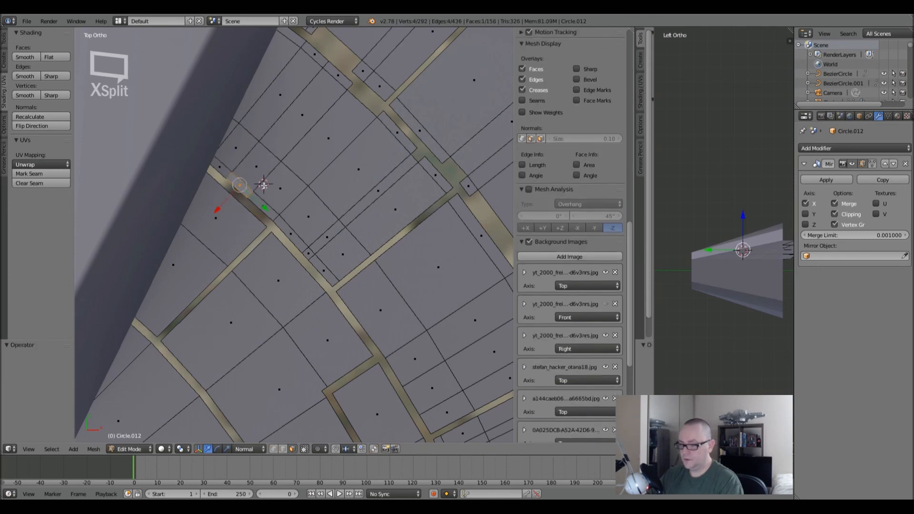
pyautogui.press('x')
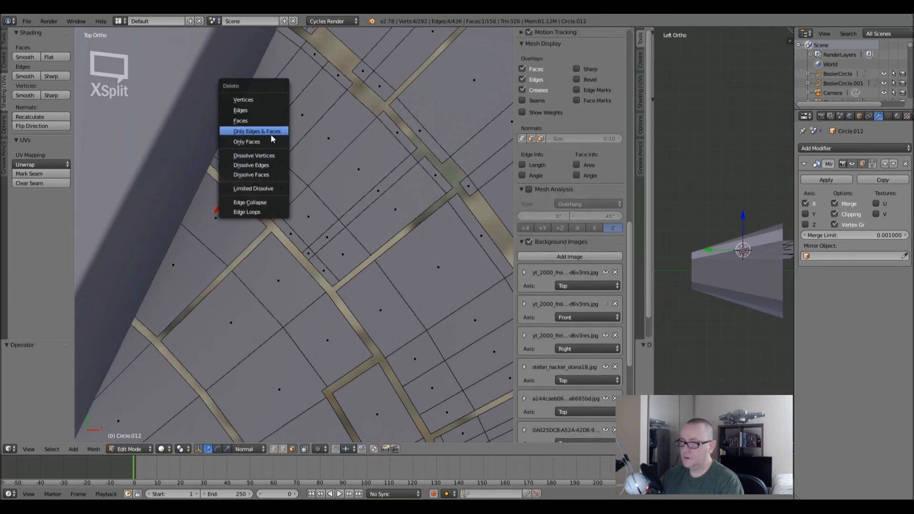
pyautogui.click(264, 118)
pyautogui.press('a')
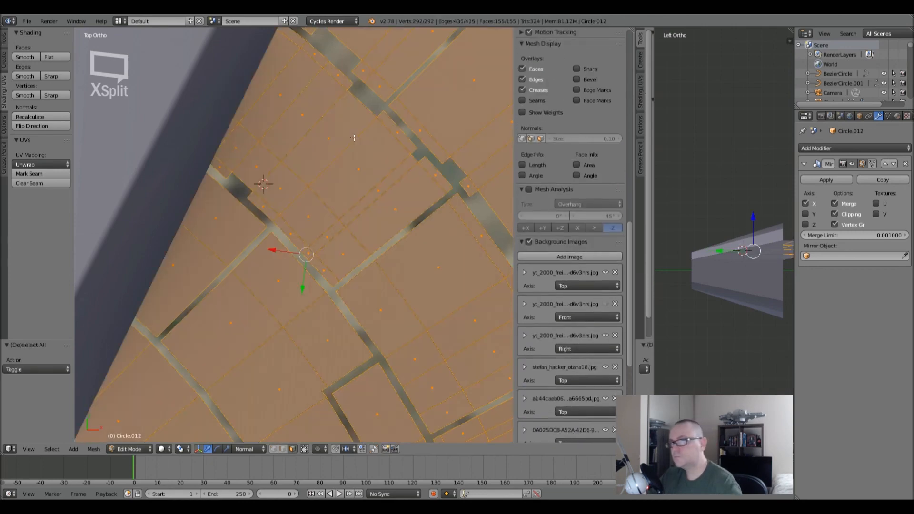
pyautogui.press('a')
pyautogui.press('Tab')
# - Examine the notched panels from further out against the reference image, then return to Edit Mode at the upper third-row panel
pyautogui.scroll(-2, 354, 139)
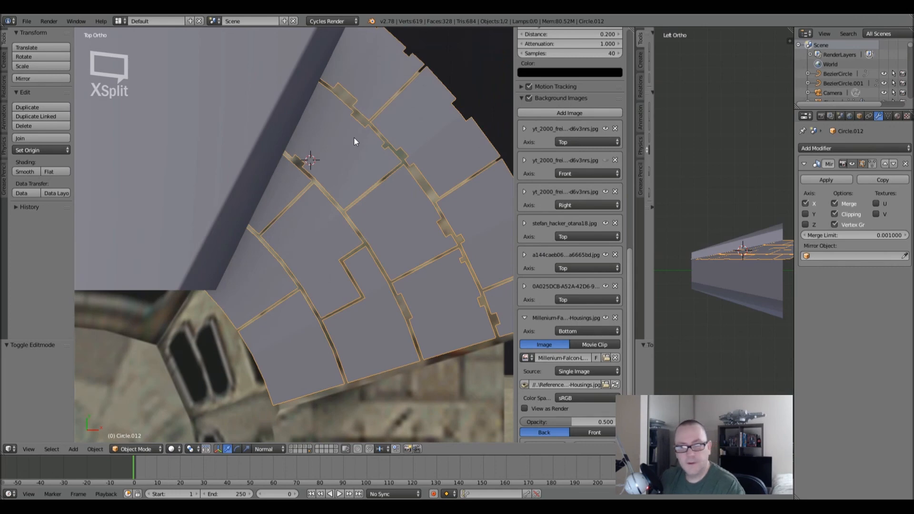
pyautogui.keyDown('shift'); pyautogui.moveTo(367, 181); pyautogui.dragTo(350, 156, button='middle'); pyautogui.keyUp('shift')
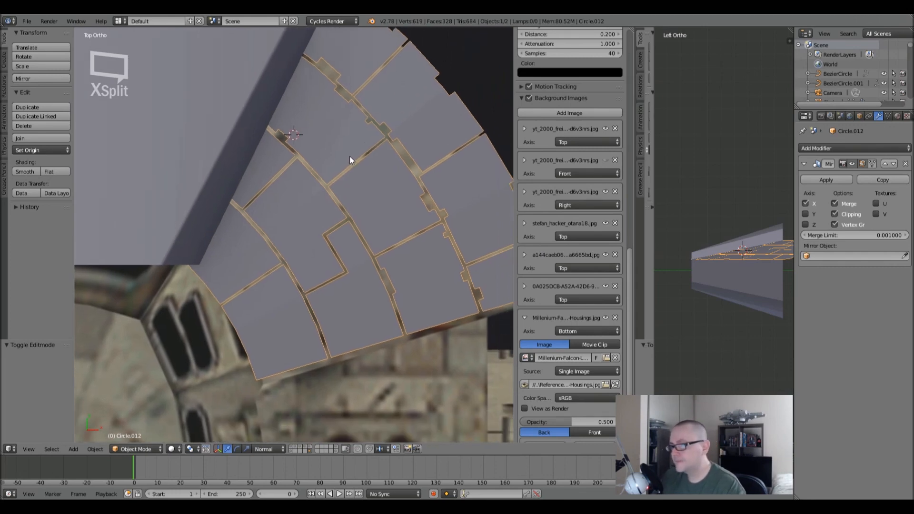
pyautogui.scroll(-2, 348, 184)
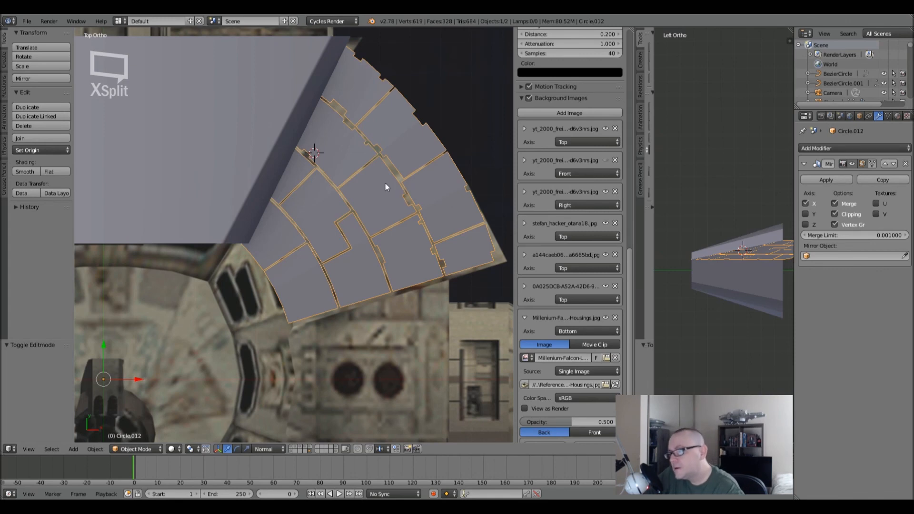
pyautogui.press('Tab')
pyautogui.press('a')
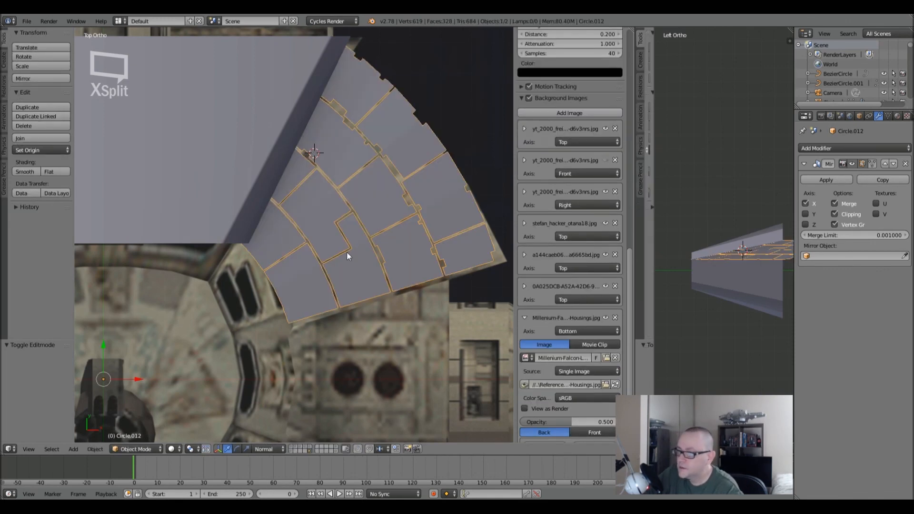
pyautogui.scroll(-5, 346, 252)
pyautogui.press('Tab')
pyautogui.scroll(6, 347, 252)
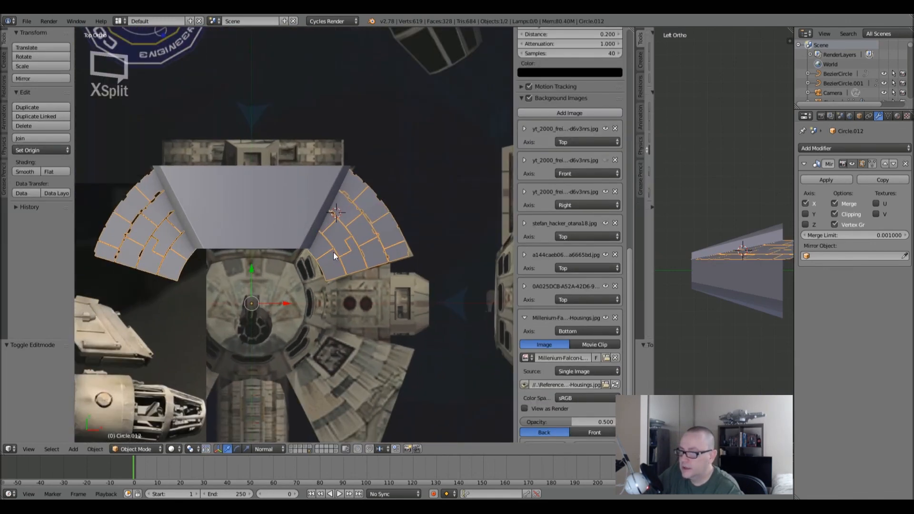
pyautogui.scroll(2, 345, 247)
pyautogui.press('Tab')
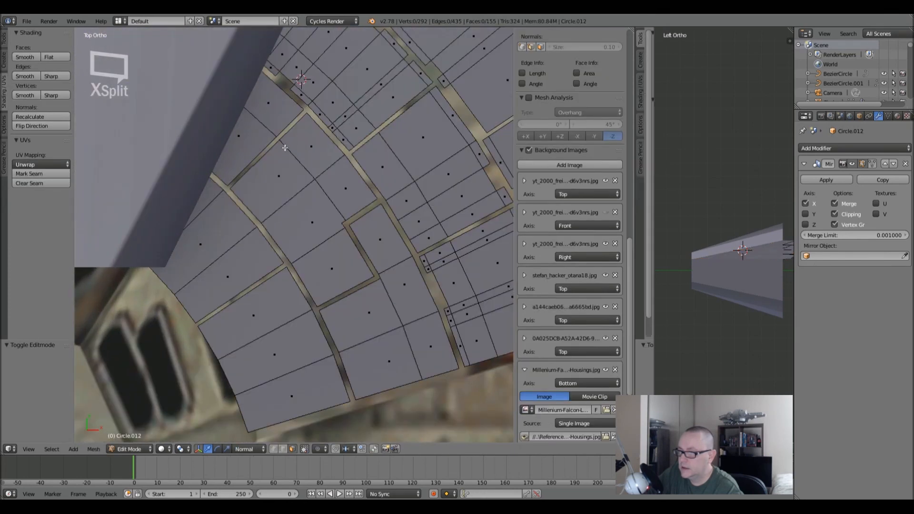
pyautogui.scroll(3, 268, 127)
pyautogui.press('Tab')
pyautogui.scroll(2, 266, 120)
pyautogui.press('Tab')
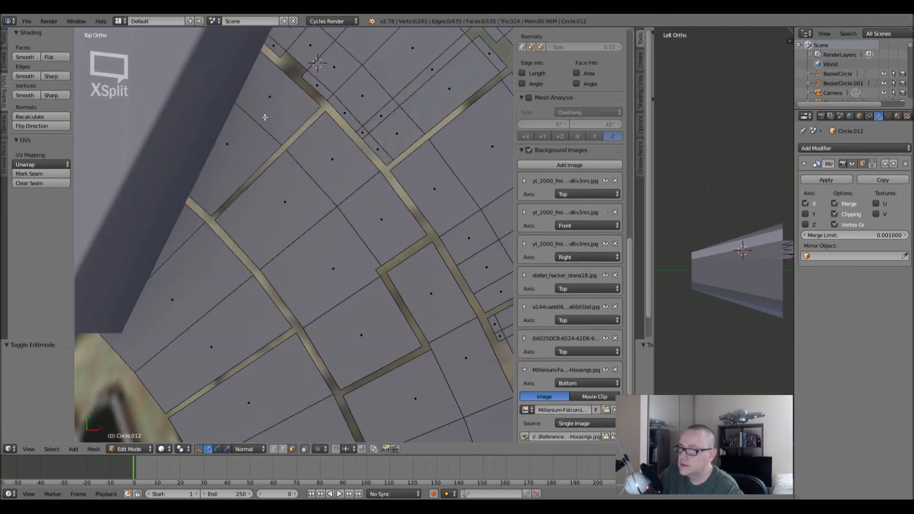
# - Try a crosswise loop cut on the outer half of the upper third-row panel
pyautogui.hotkey('ctrl', 'r')
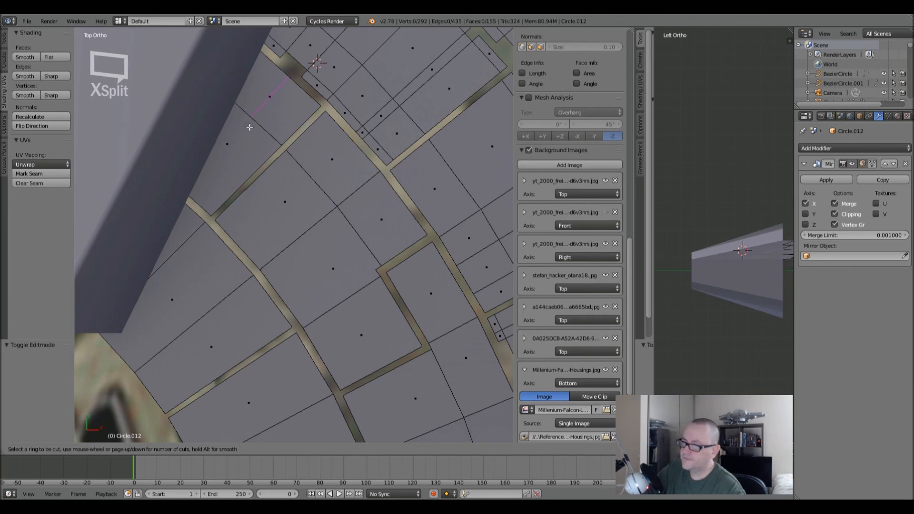
pyautogui.scroll(1, 256, 124)
pyautogui.rightClick(256, 124)
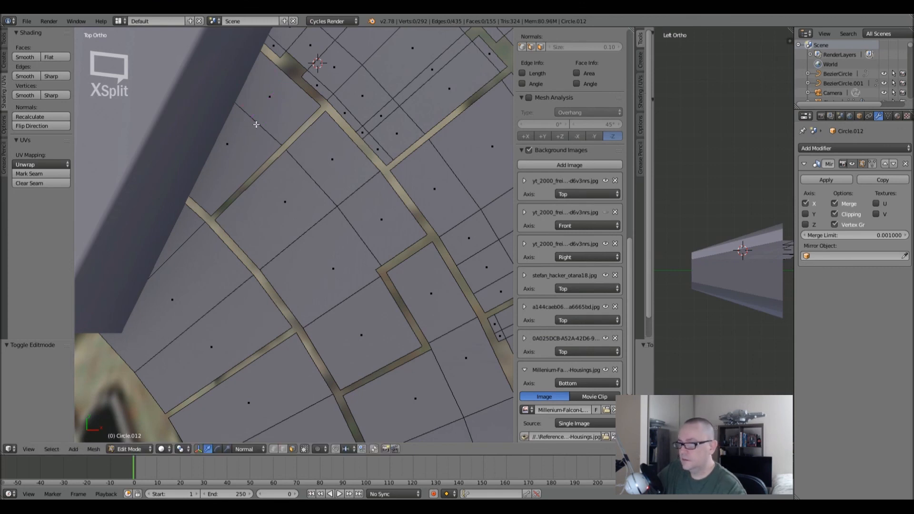
pyautogui.keyDown('shift'); pyautogui.moveTo(257, 124); pyautogui.dragTo(261, 174, button='middle'); pyautogui.keyUp('shift')
pyautogui.hotkey('ctrl', 'r')
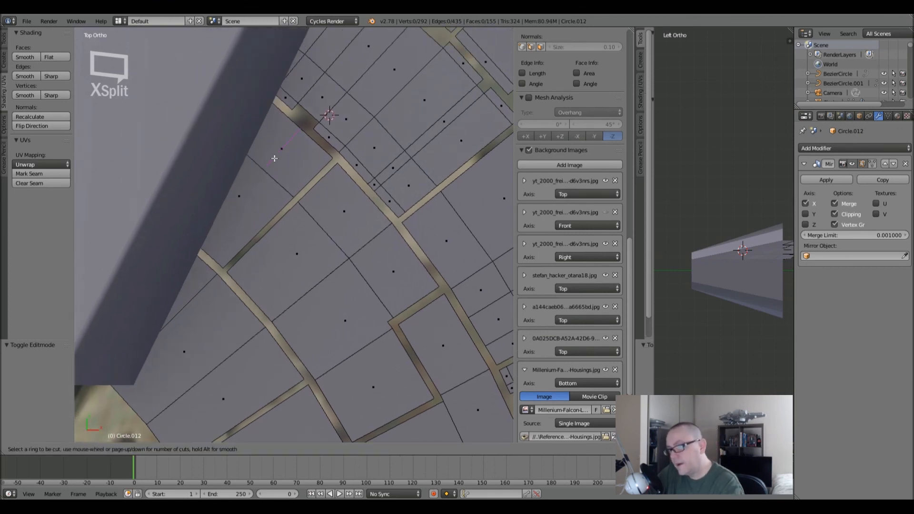
pyautogui.click(280, 169)
pyautogui.click(284, 178)
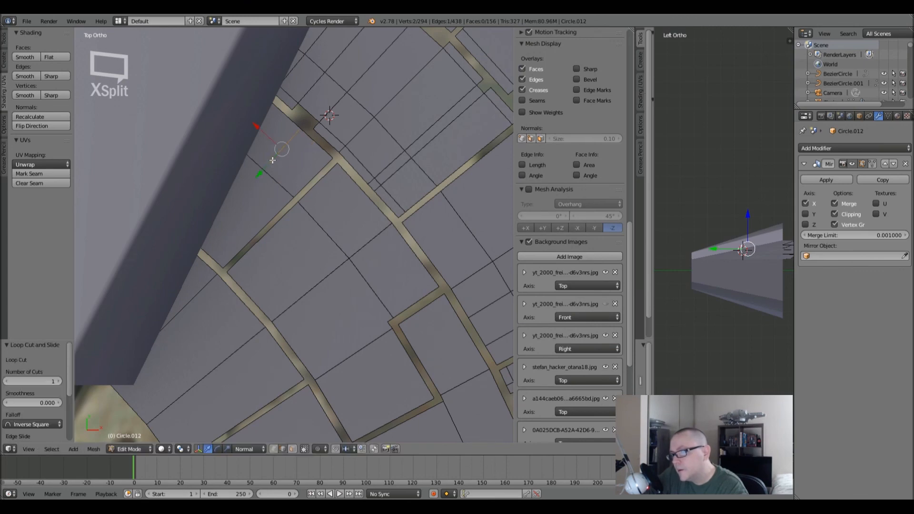
# - Remove doubles across the whole panel mesh, then deselect everything
pyautogui.press('a')
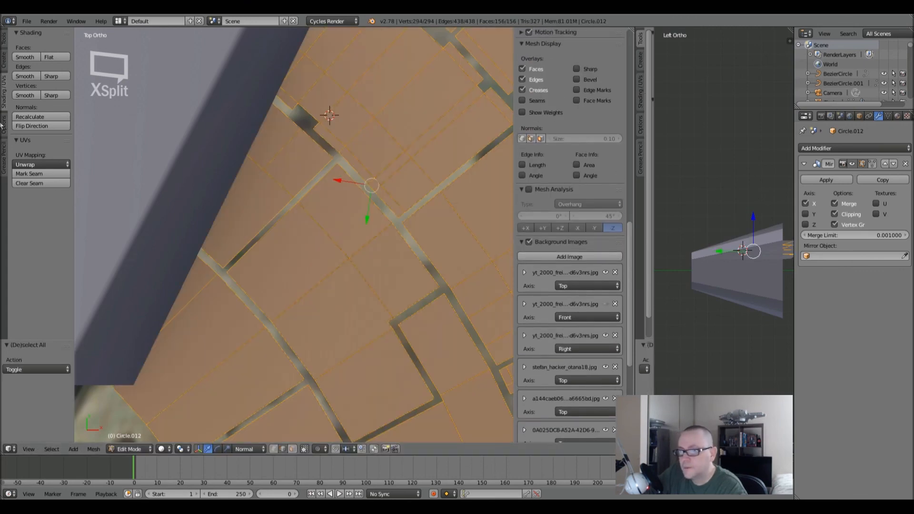
pyautogui.click(3, 42)
pyautogui.click(44, 328)
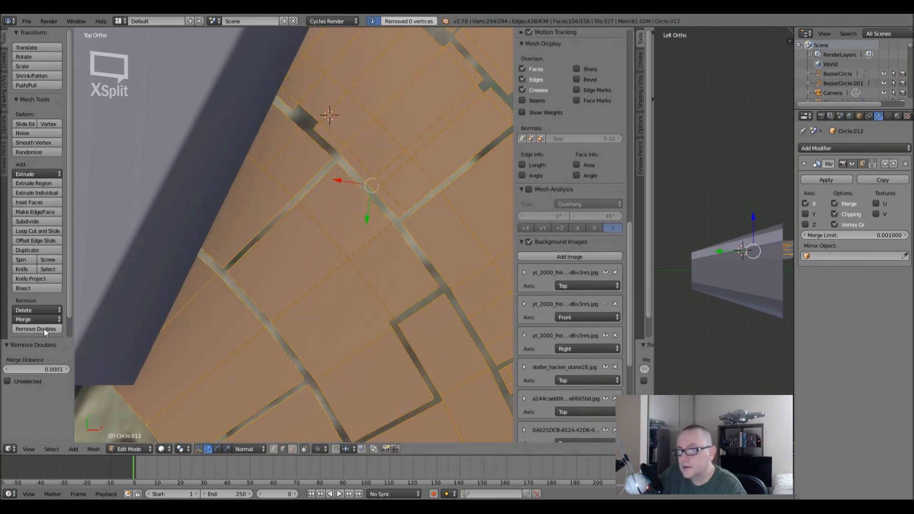
pyautogui.press('a')
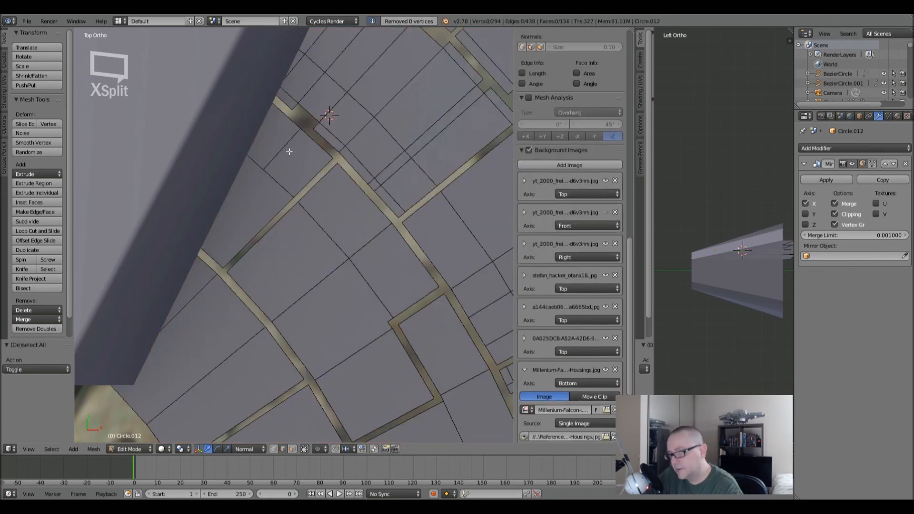
# - Dissolve the crosswise edge in the outer half of the upper third-row panel
pyautogui.rightClick(283, 146)
pyautogui.press('x')
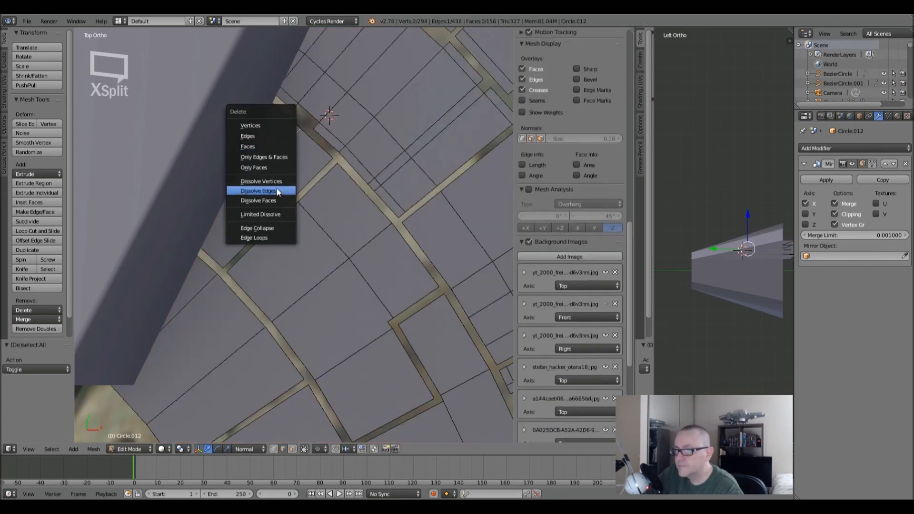
pyautogui.click(278, 192)
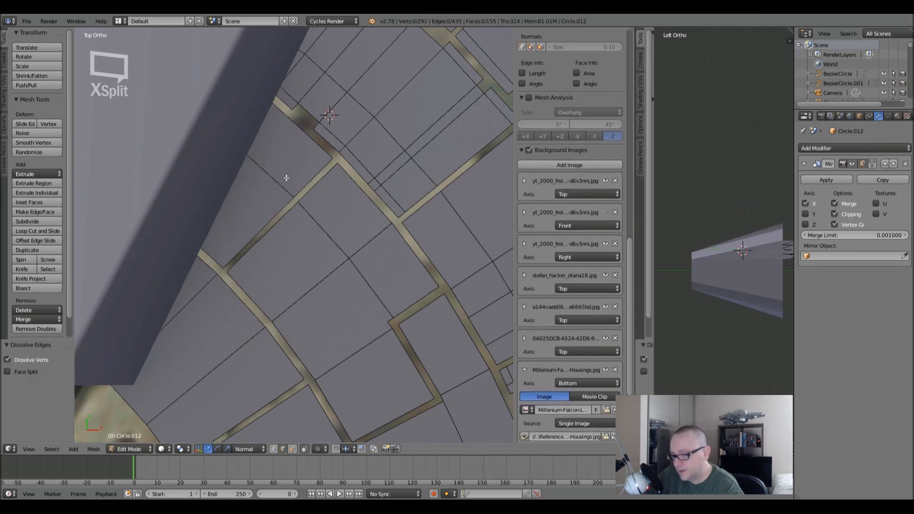
# - Try another crosswise loop cut on the upper third-row panel's outer half, slid close to the gap below it
pyautogui.hotkey('ctrl', 'r')
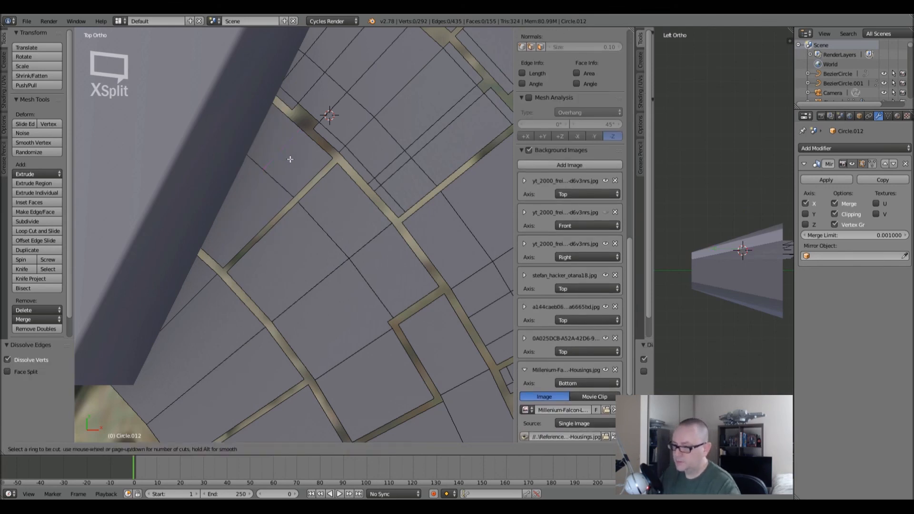
pyautogui.click(297, 168)
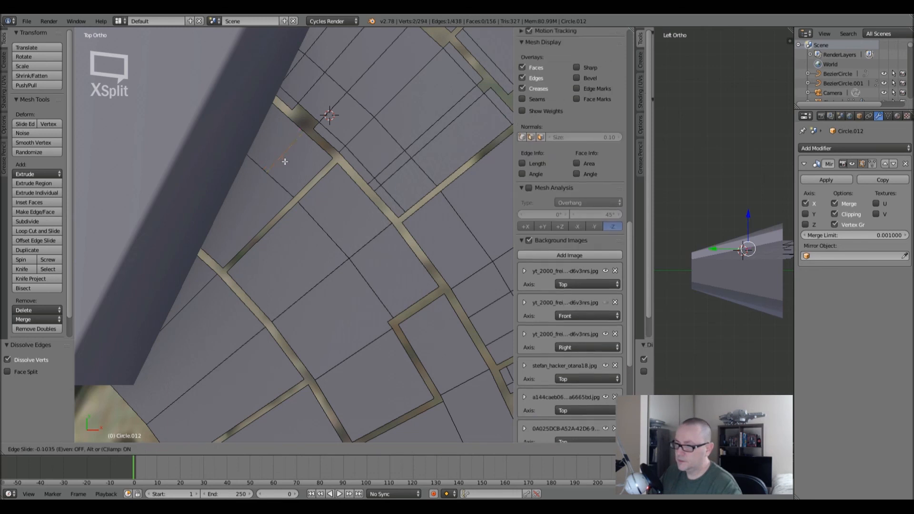
pyautogui.click(301, 182)
pyautogui.hotkey('ctrl', 'r')
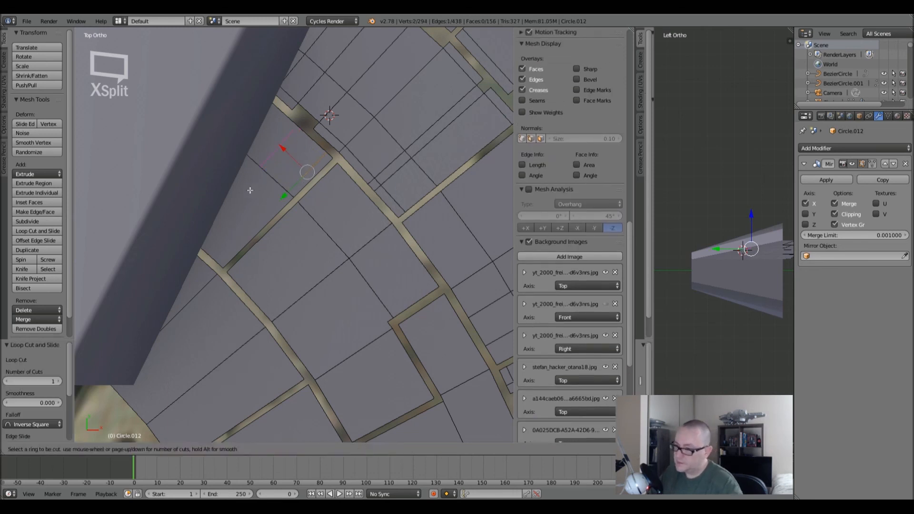
pyautogui.rightClick(217, 251)
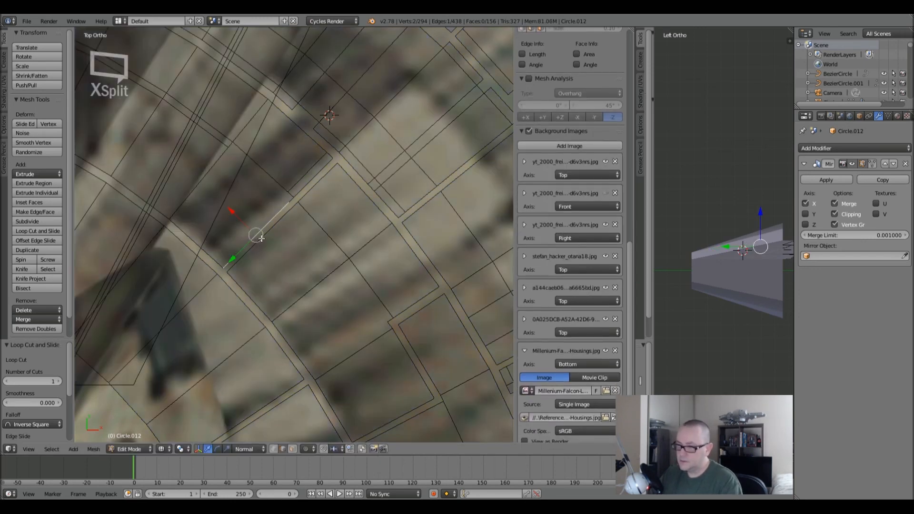
# - Undo the last selection and dissolve the crosswise edge beside the upper third-row panel's lower gap
pyautogui.hotkey('ctrl', 'z')
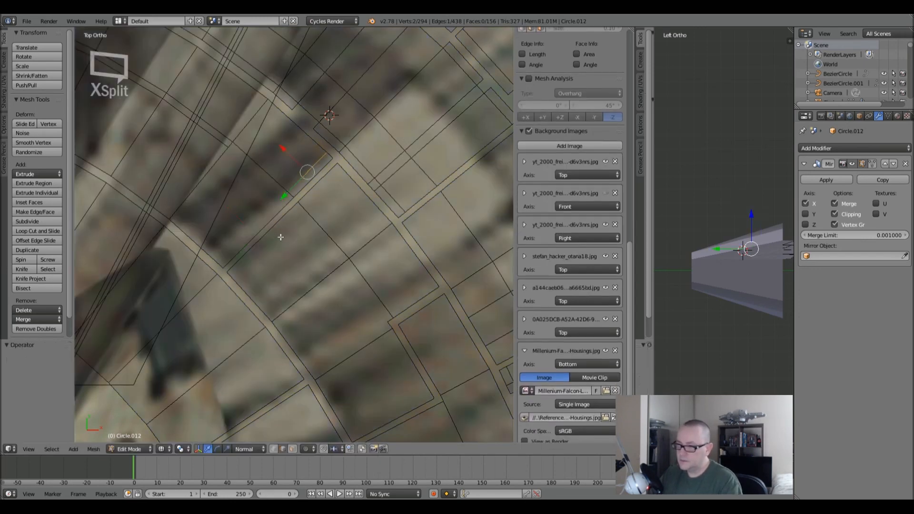
pyautogui.press('x')
pyautogui.click(296, 202)
# - Try to move the lengthwise middle edge of the upper third-row panel, then deselect it
pyautogui.press('g')
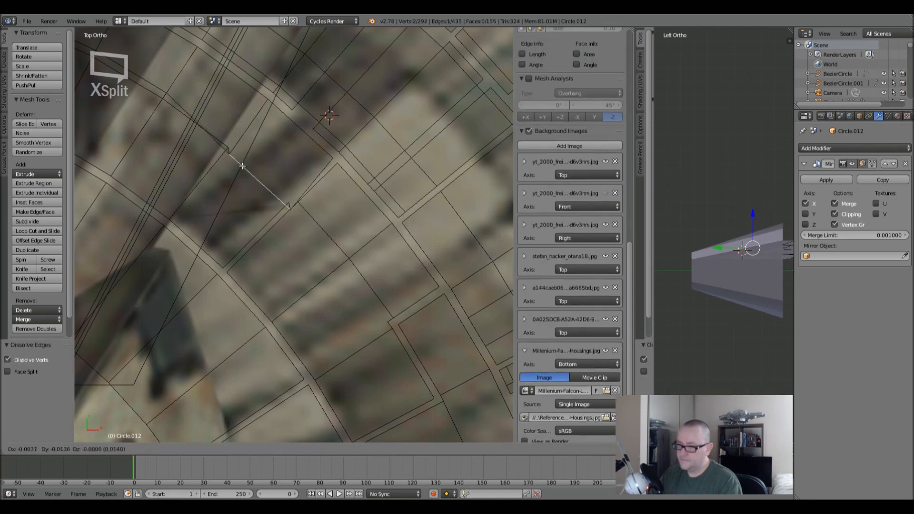
pyautogui.click(255, 184)
pyautogui.press('a')
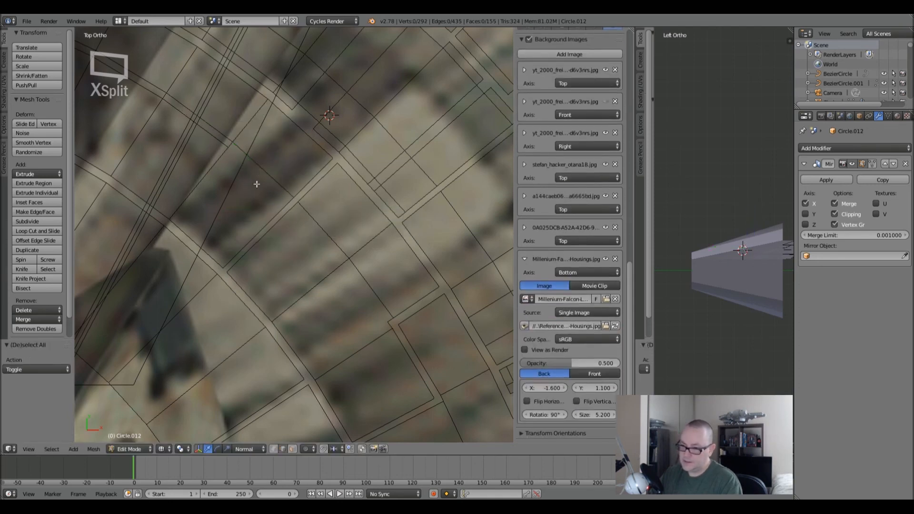
# - Knife-cut lengthwise across the middle of the upper third-row panel, ending at its edge along the lower gap
pyautogui.scroll(-3, 247, 176)
pyautogui.scroll(3, 238, 157)
pyautogui.scroll(-2, 226, 148)
pyautogui.scroll(2, 224, 147)
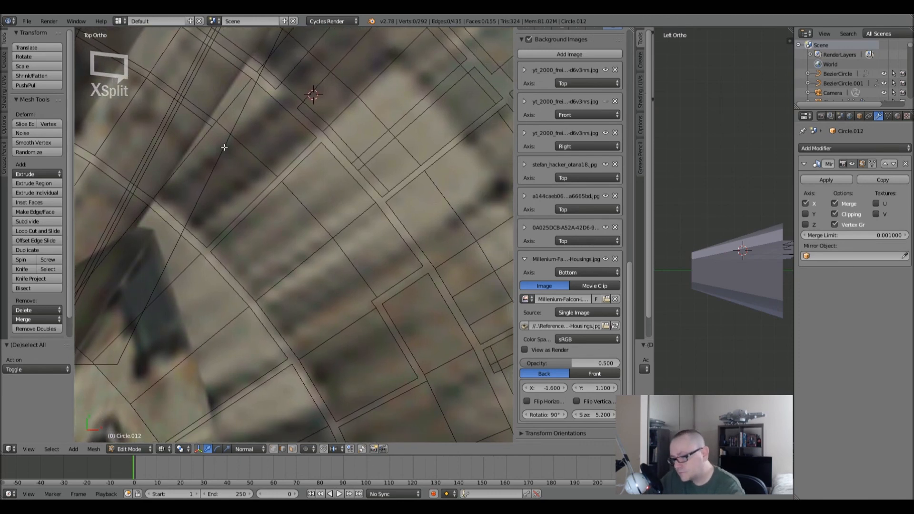
pyautogui.press('k')
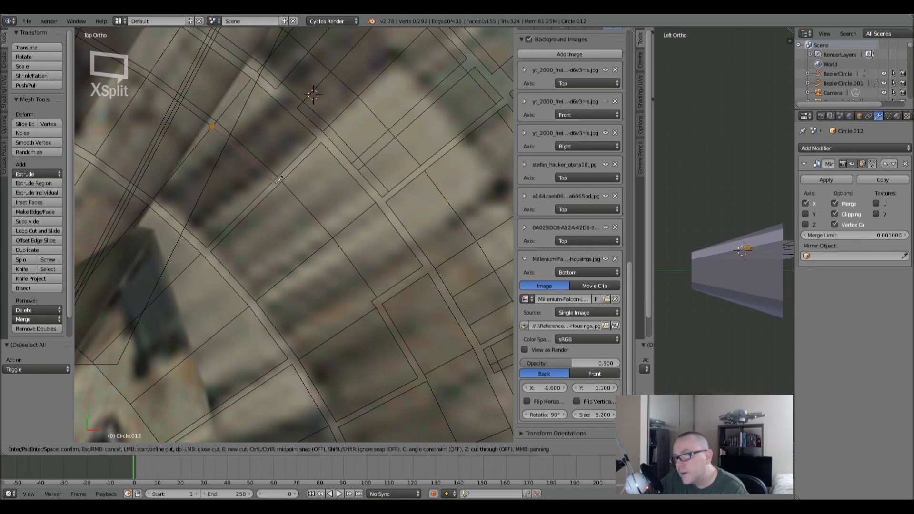
pyautogui.click(278, 180)
pyautogui.press('Return')
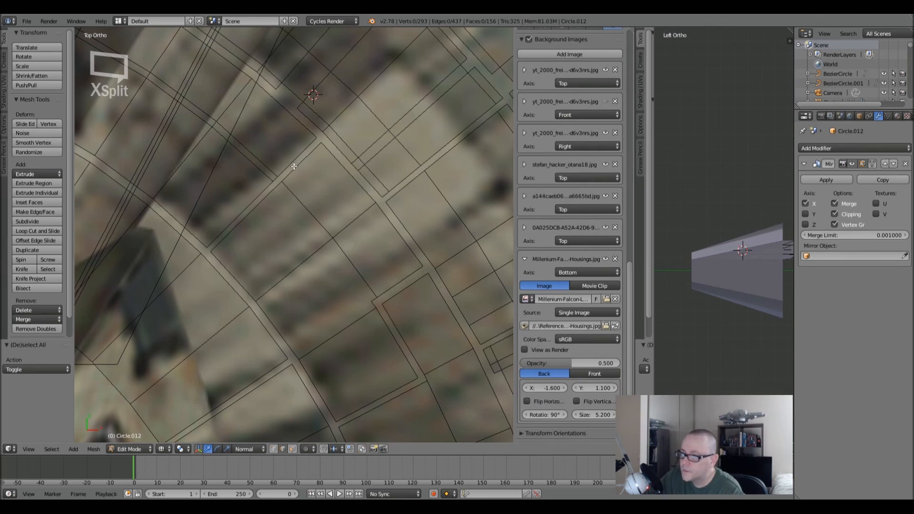
# - Remove doubles across the whole mesh and leave everything deselected
pyautogui.hotkey('ctrl', 'r')
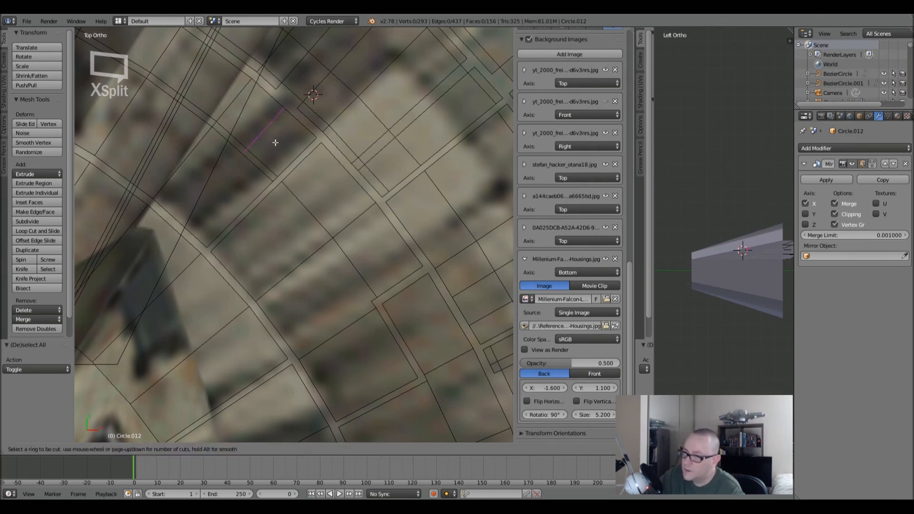
pyautogui.press('Escape')
pyautogui.press('a')
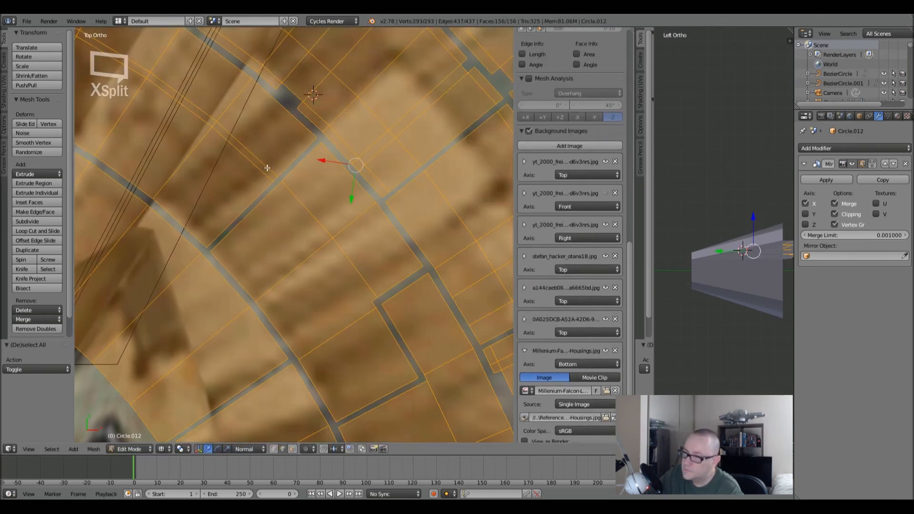
pyautogui.press('a')
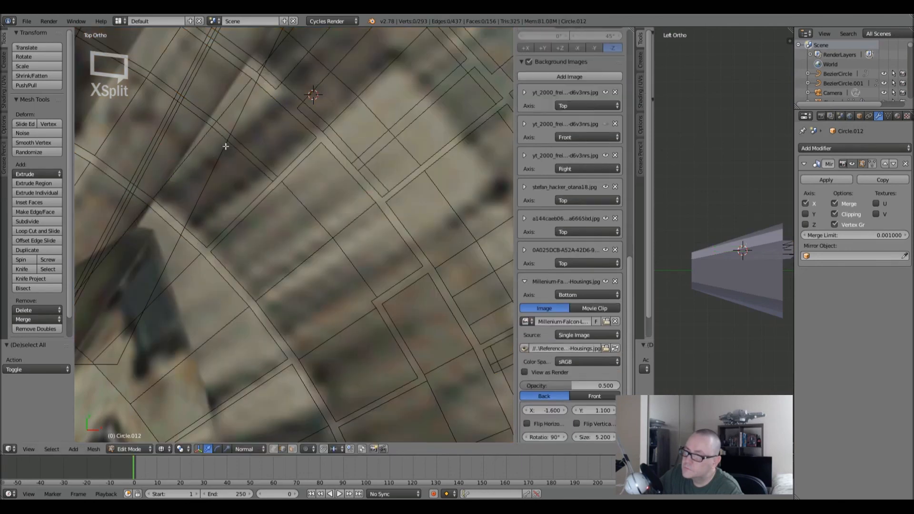
pyautogui.press('a')
pyautogui.click(36, 330)
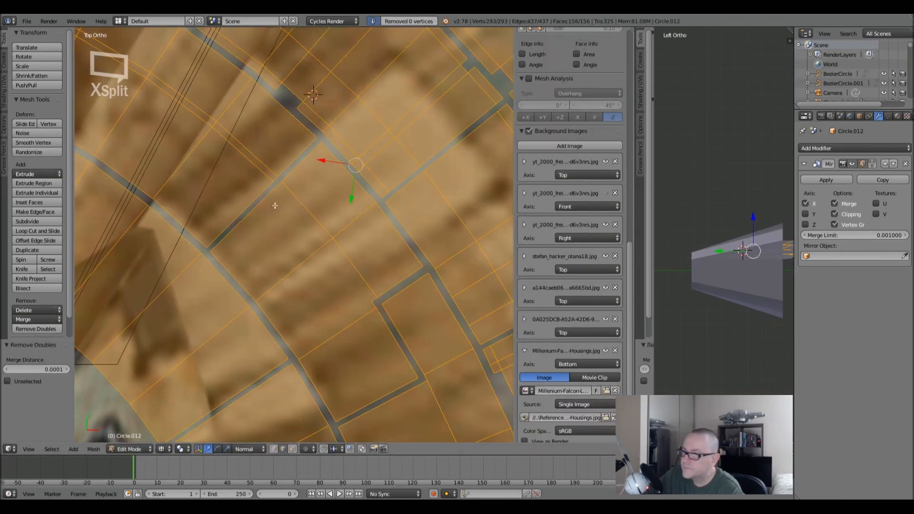
pyautogui.press('a')
# - Knife-cut a lengthwise line just inside the upper third-row panel's edge, running parallel to its lower gap
pyautogui.hotkey('ctrl', 'r')
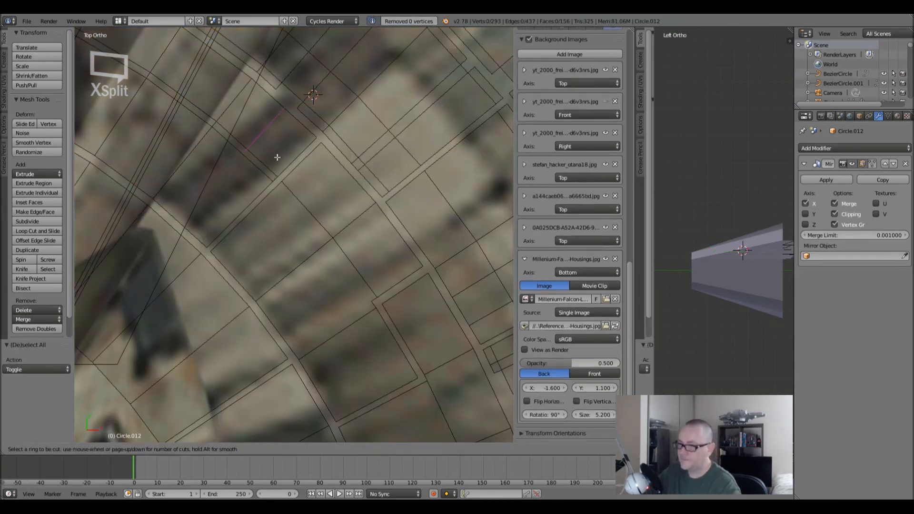
pyautogui.press('Escape')
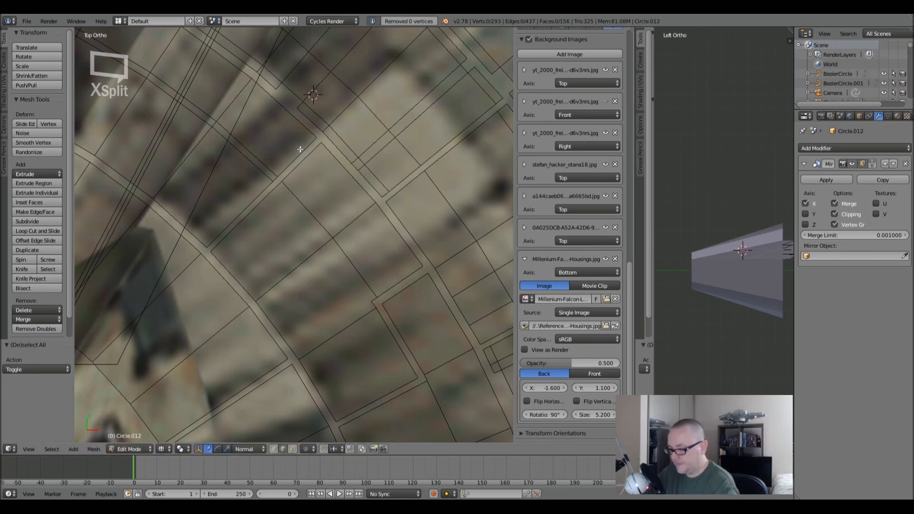
pyautogui.press('k')
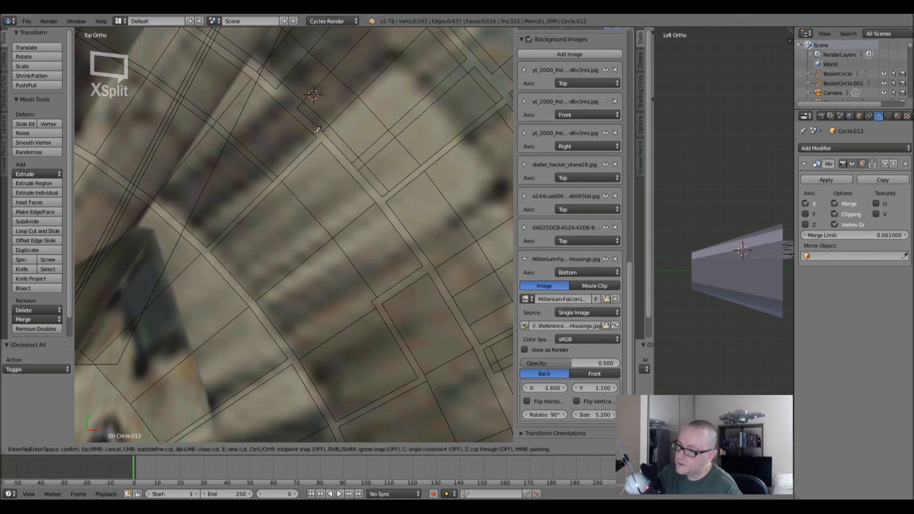
pyautogui.click(312, 134)
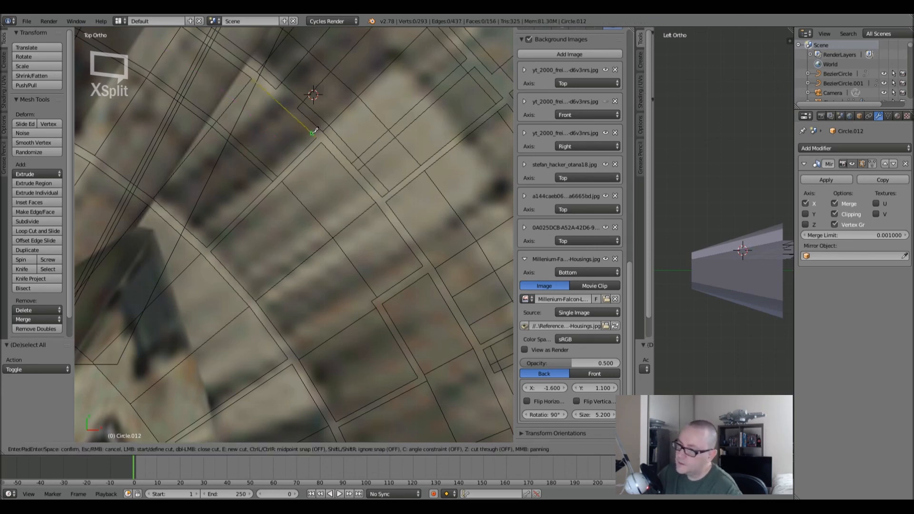
pyautogui.click(201, 244)
pyautogui.press('Return')
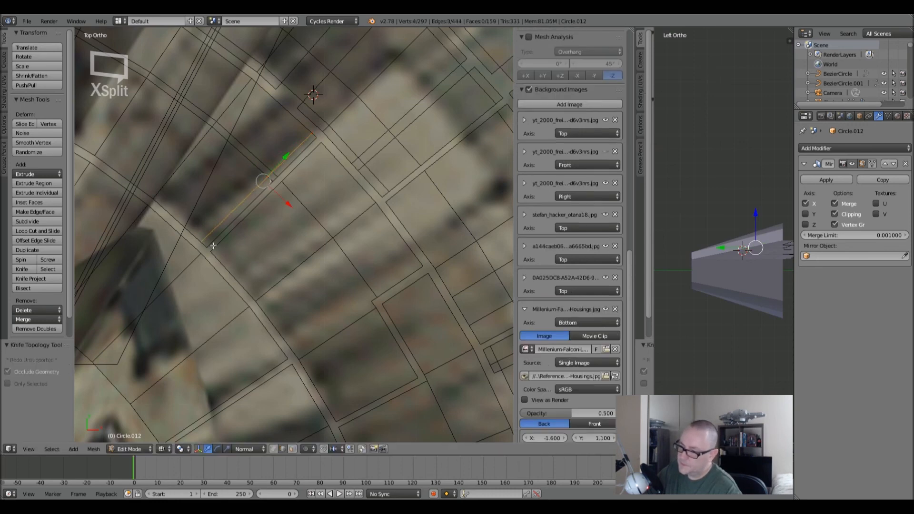
# - In solid view, add a crosswise loop cut through the upper third-row panel's inner half, slid slightly toward the panel's inner end
pyautogui.scroll(1, 284, 162)
pyautogui.click(292, 450)
pyautogui.press('z')
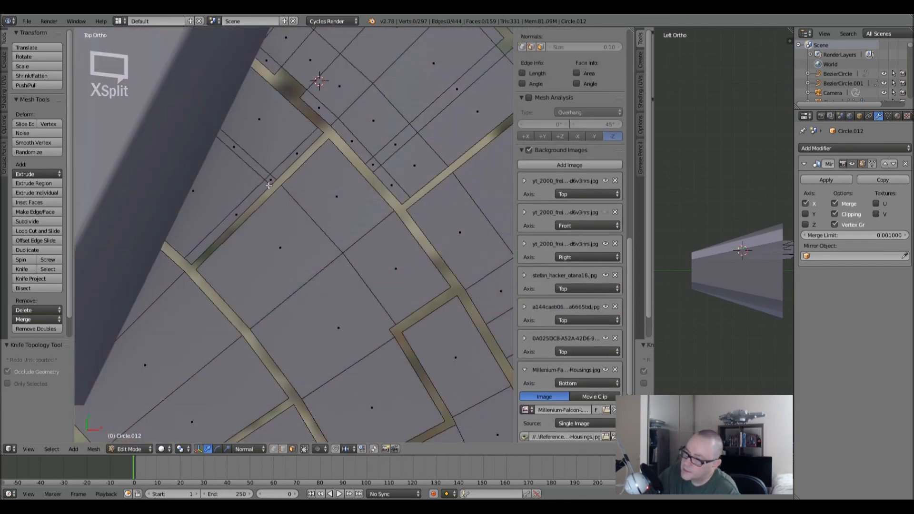
pyautogui.hotkey('ctrl', 'r')
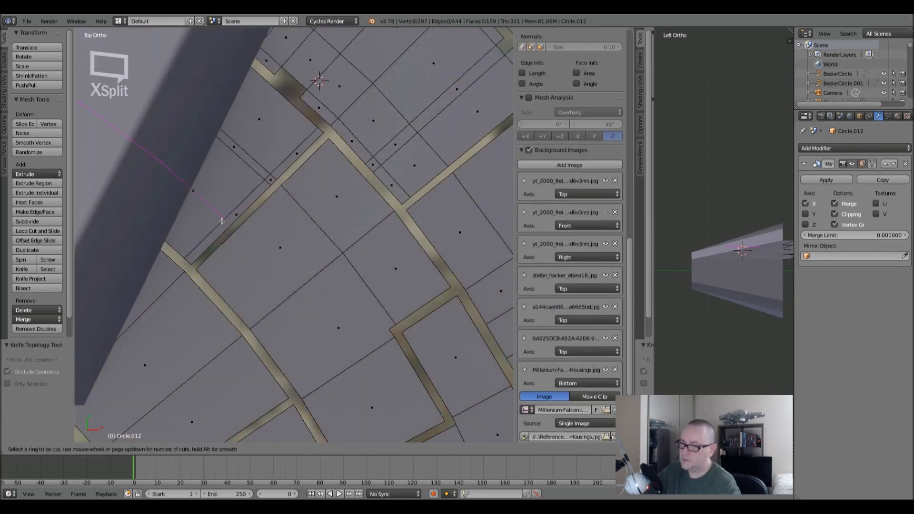
pyautogui.click(228, 217)
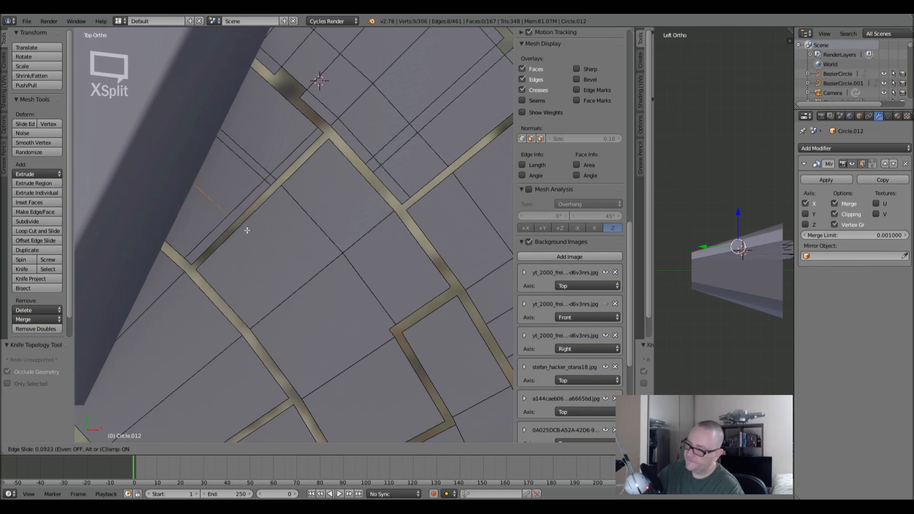
pyautogui.click(239, 234)
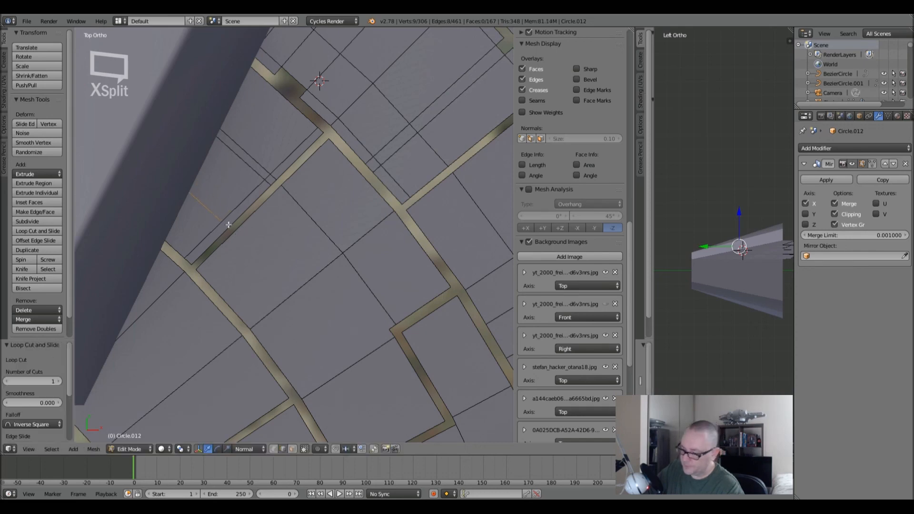
# - Knife-cut from the end of the new crosswise loop across the narrow strip to the panel's gap edge
pyautogui.press('k')
pyautogui.click(222, 221)
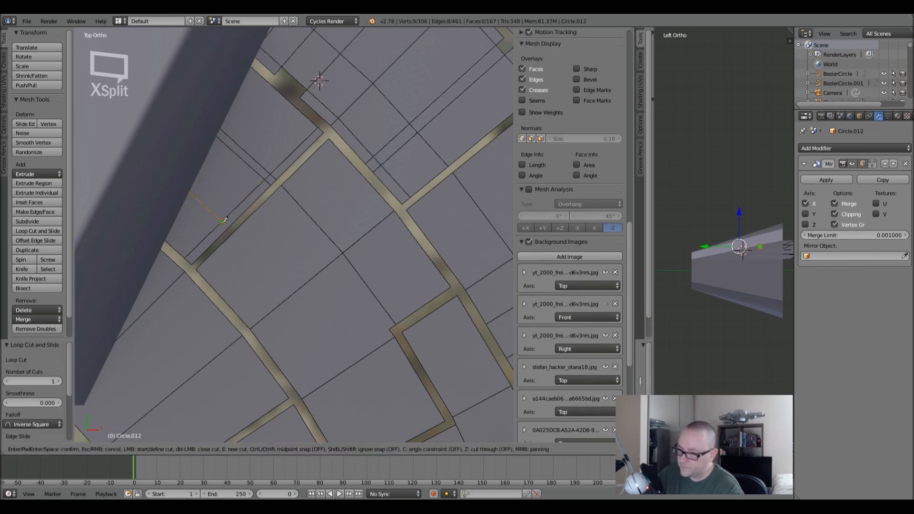
pyautogui.press('Return')
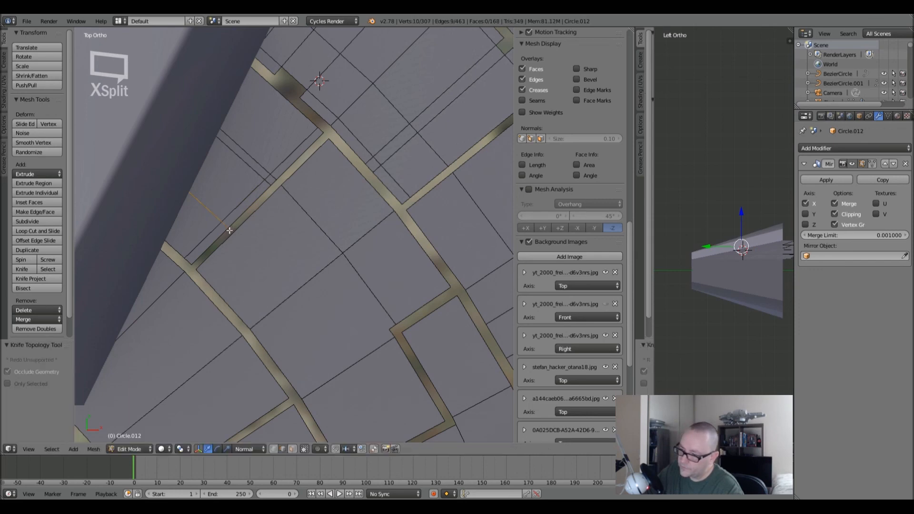
# - Slide the new cut's end vertex slightly along the gap edge to line it up with the crosswise loop
pyautogui.scroll(4, 232, 229)
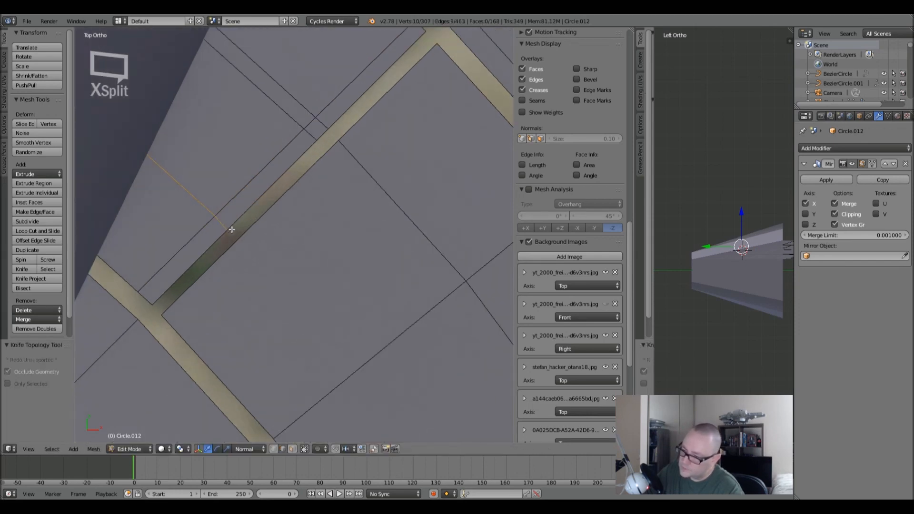
pyautogui.click(278, 449)
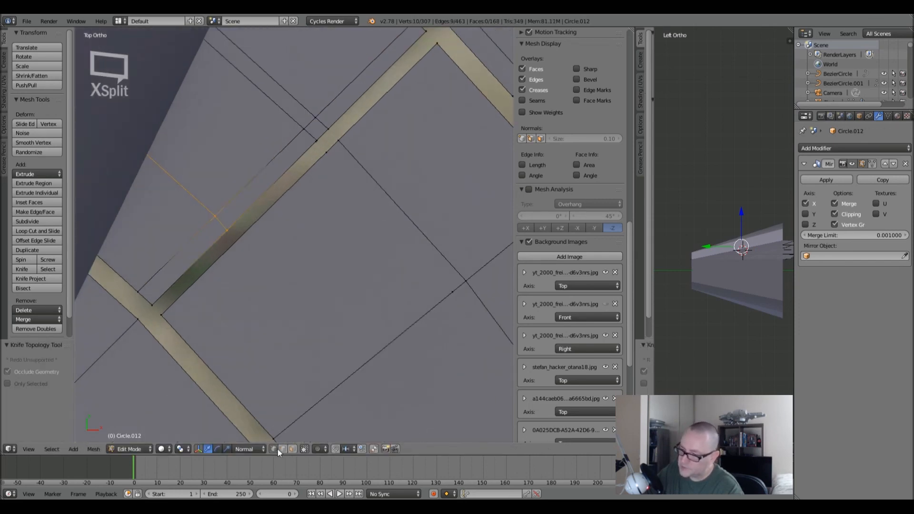
pyautogui.rightClick(225, 225)
pyautogui.hotkey('shift', 'v')
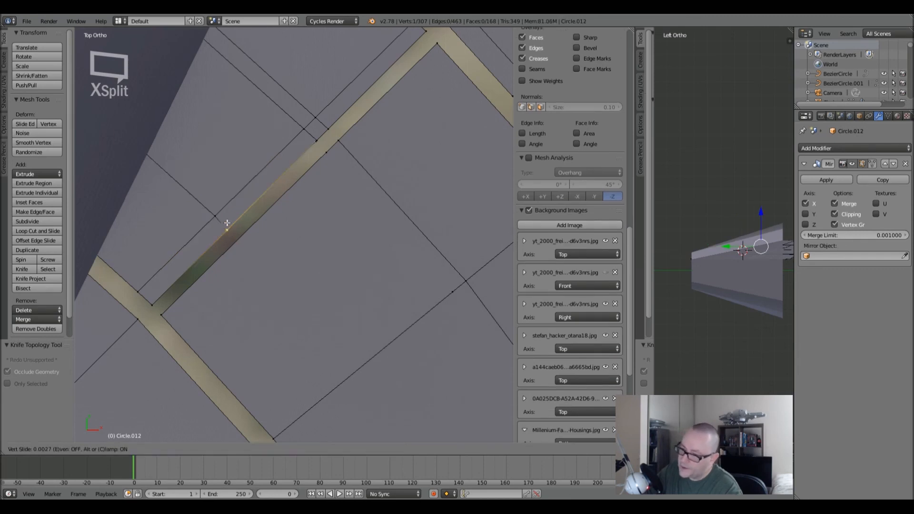
pyautogui.click(244, 223)
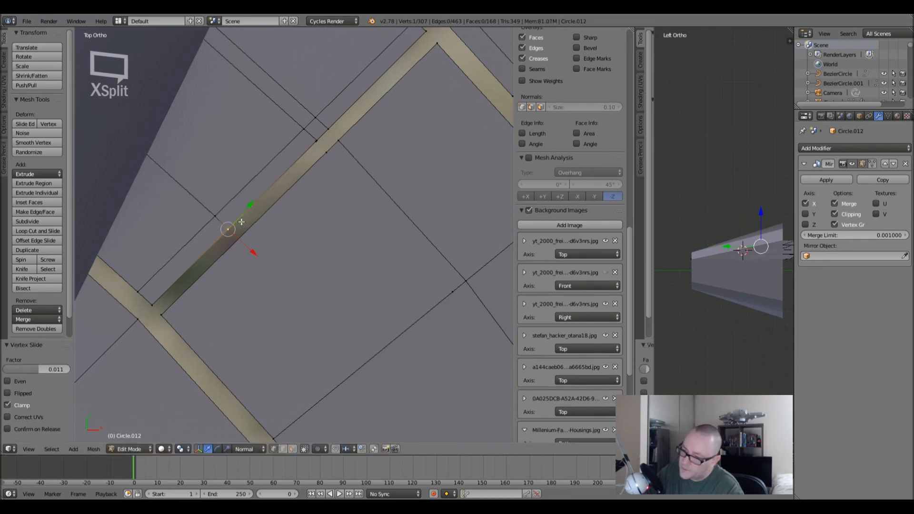
pyautogui.press('a')
# - Try deleting the extra vertex on the upper panel's gap edge beside the paired crosswise edges, and undo the deletion
pyautogui.scroll(-4, 273, 234)
pyautogui.scroll(13, 308, 139)
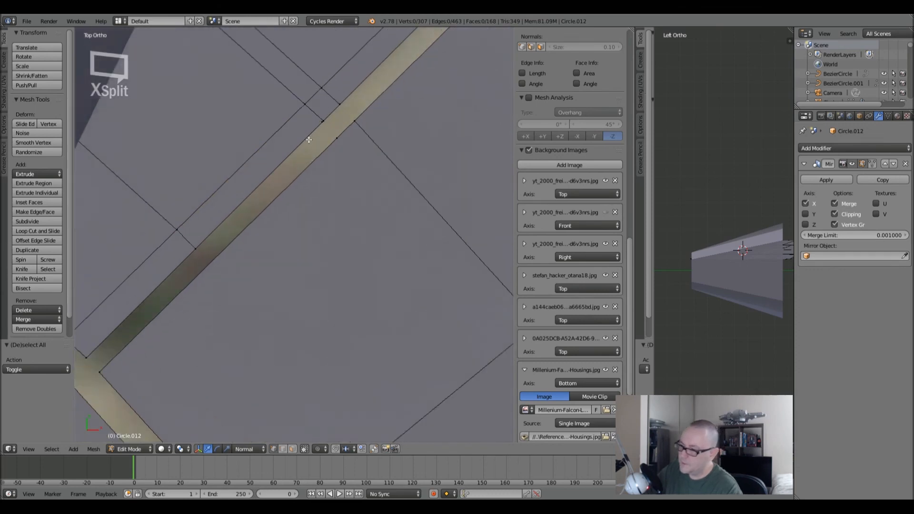
pyautogui.rightClick(321, 125)
pyautogui.press('x')
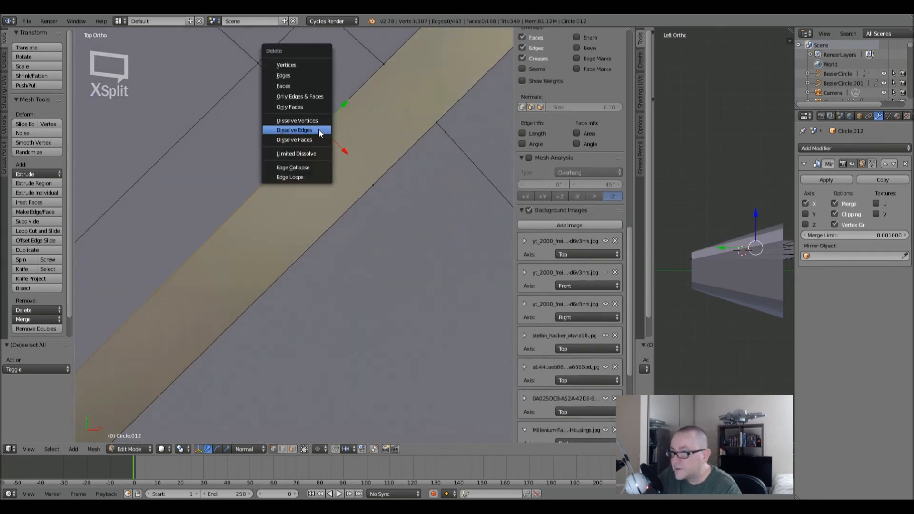
pyautogui.click(308, 62)
pyautogui.hotkey('ctrl', 'z')
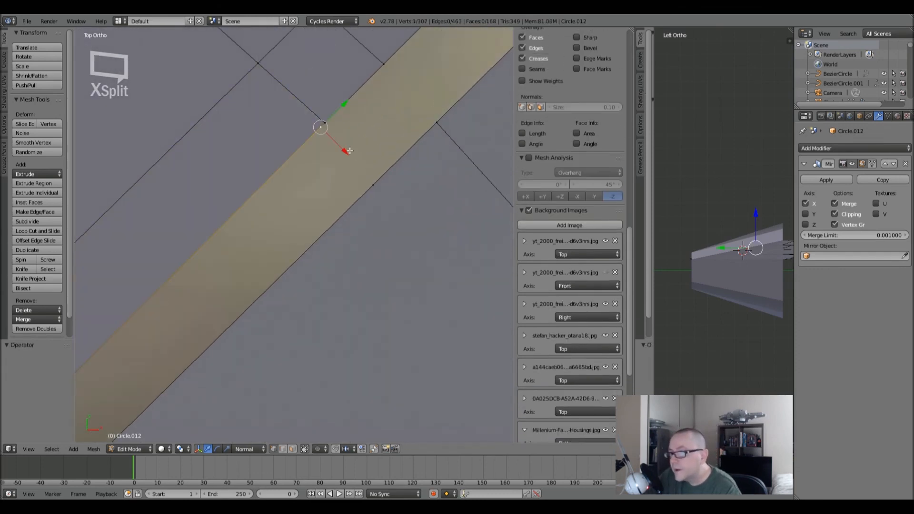
pyautogui.scroll(-6, 350, 151)
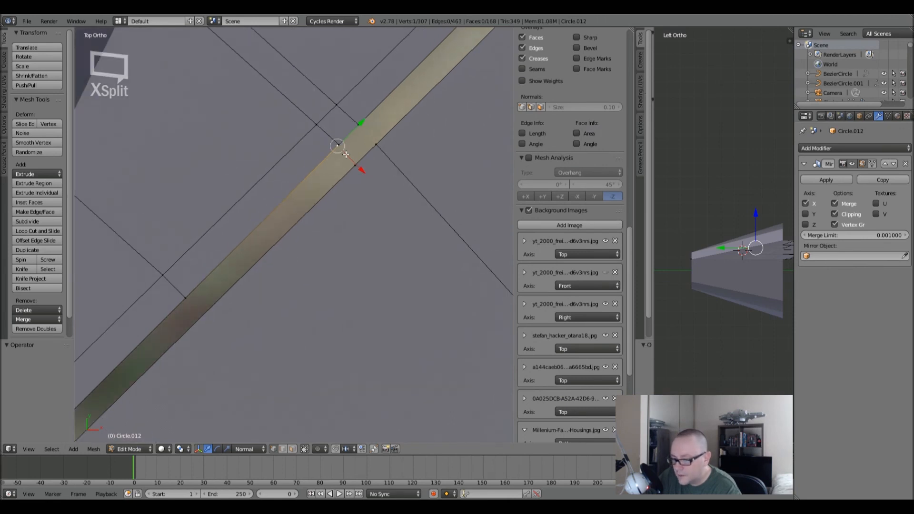
# - Delete the extra vertices on both sides of the gap near the crosswise edges, together with their adjoining faces
pyautogui.press('x')
pyautogui.click(344, 156)
pyautogui.rightClick(353, 165)
pyautogui.press('x')
pyautogui.click(353, 167)
pyautogui.scroll(6, 353, 167)
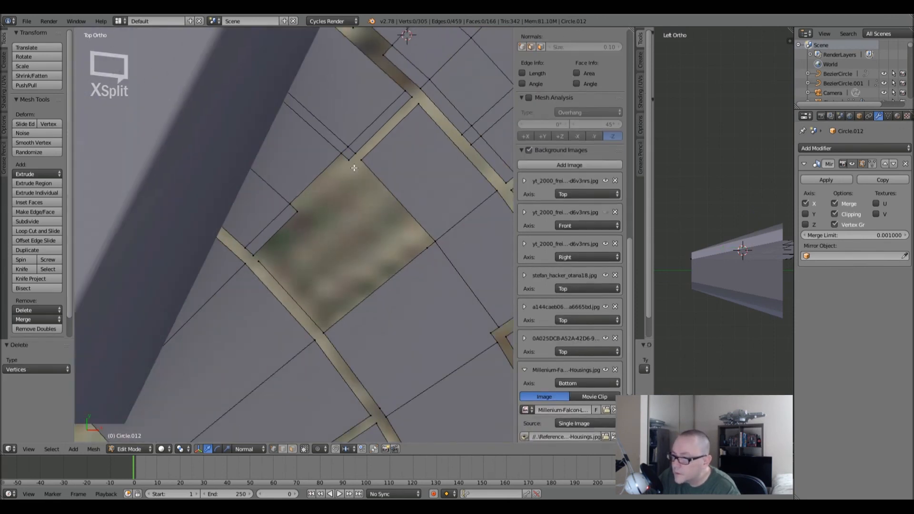
# - Try deleting the extra vertex beside the outer corner of the lower panel's hole, and undo the deletion
pyautogui.rightClick(361, 162)
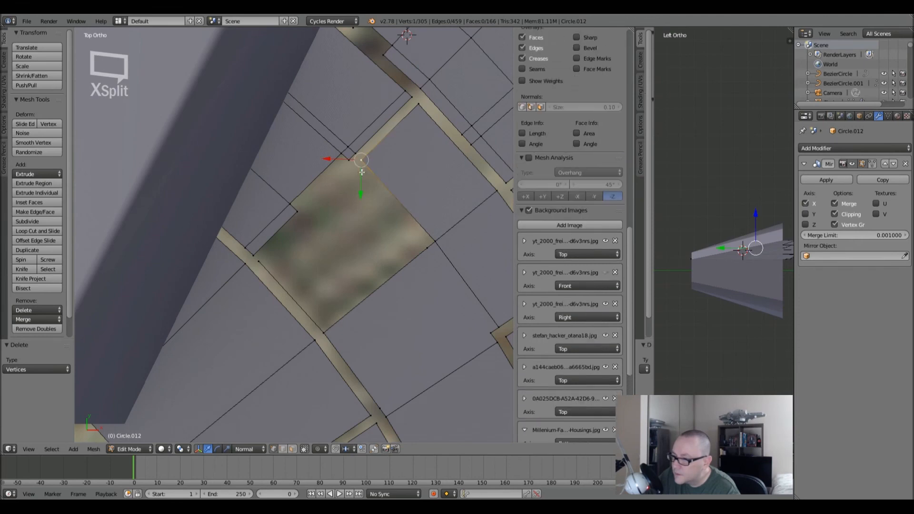
pyautogui.keyDown('shift'); pyautogui.rightClick(271, 261); pyautogui.keyUp('shift')
pyautogui.rightClick(427, 249)
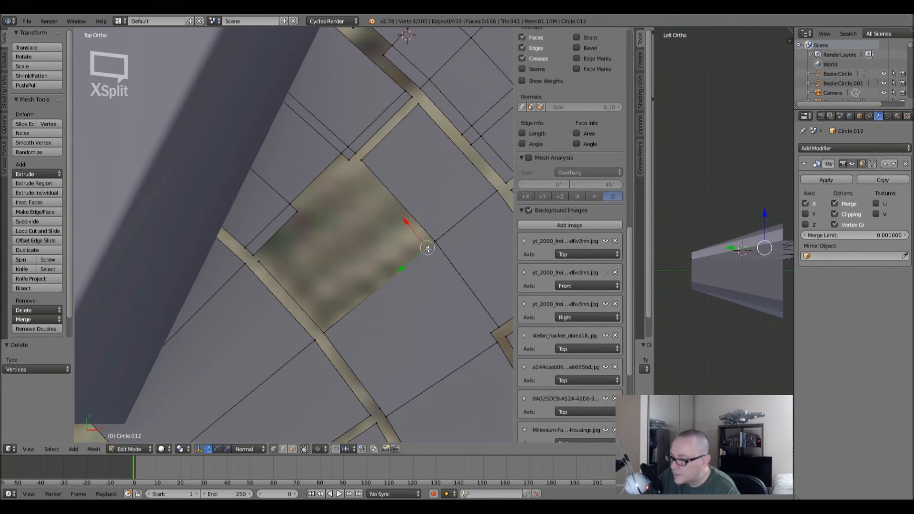
pyautogui.keyDown('shift'); pyautogui.moveTo(430, 296); pyautogui.dragTo(400, 286, button='middle'); pyautogui.keyUp('shift')
pyautogui.press('x')
pyautogui.click(398, 285)
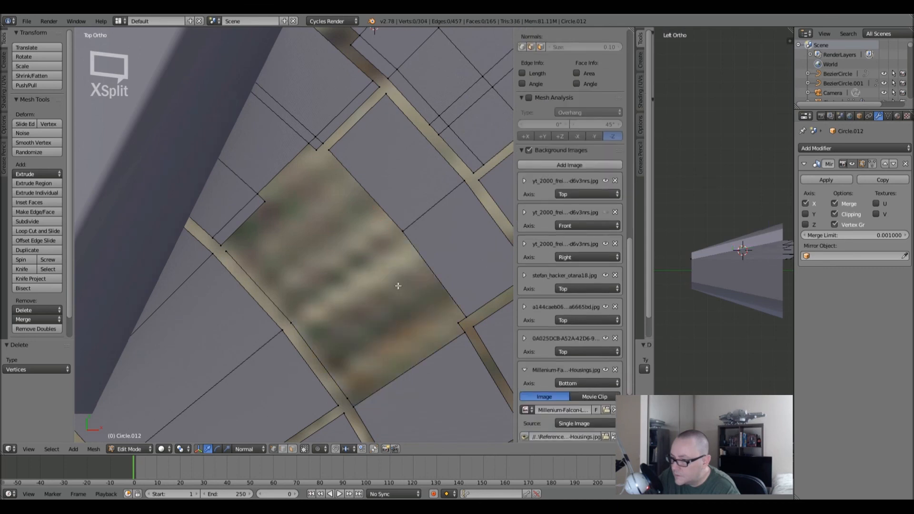
pyautogui.hotkey('ctrl', 'z')
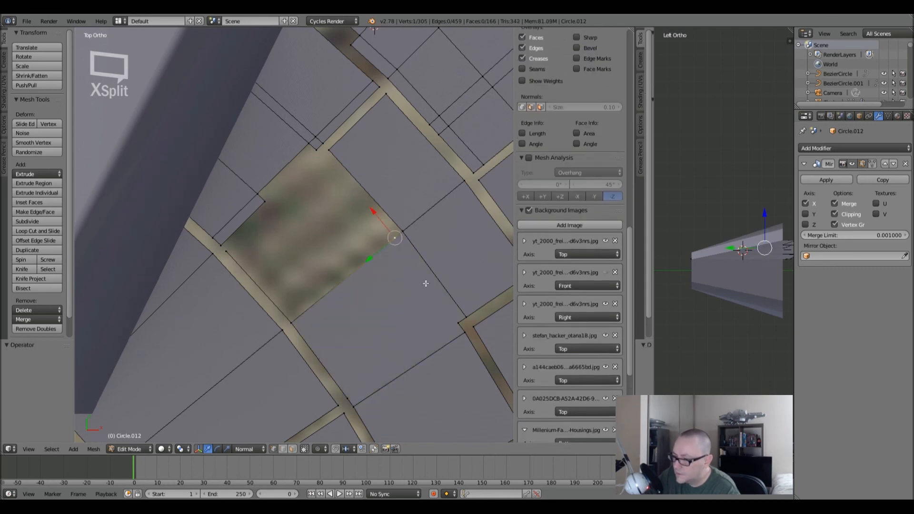
# - Connect the extra vertex beside the hole's outer corner to the vertex near the notch corner with an edge across the face
pyautogui.keyDown('shift'); pyautogui.rightClick(456, 323); pyautogui.keyUp('shift')
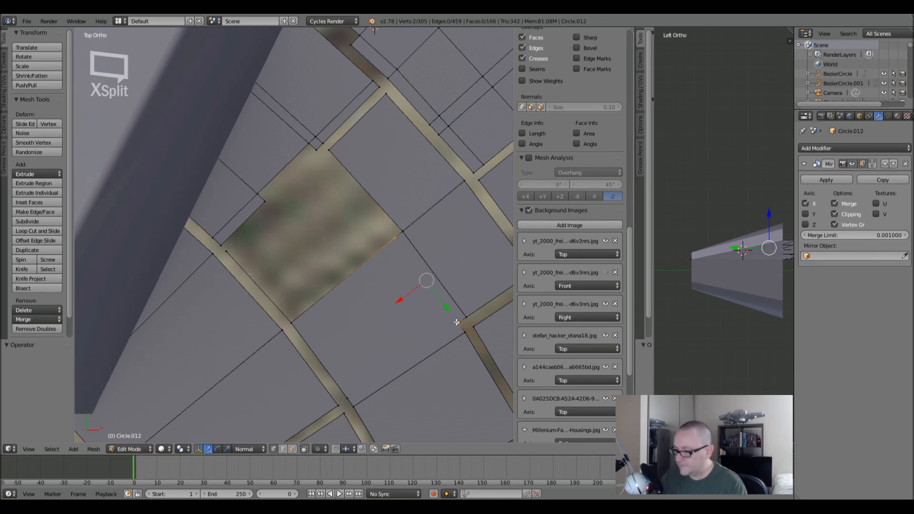
pyautogui.press('j')
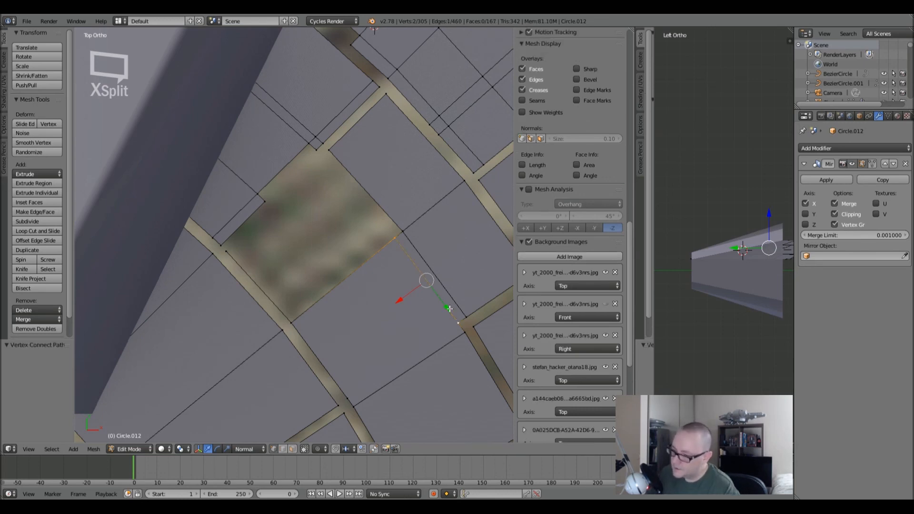
pyautogui.press('a')
# - Select the five vertices around the hole in the lower panel and fill them with a new face
pyautogui.rightClick(329, 151)
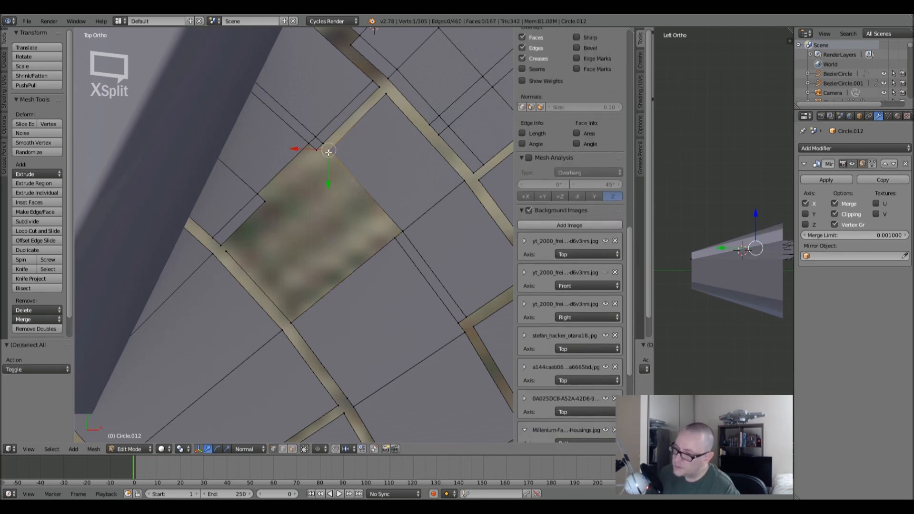
pyautogui.keyDown('shift'); pyautogui.rightClick(397, 233); pyautogui.keyUp('shift')
pyautogui.keyDown('shift'); pyautogui.rightClick(393, 242); pyautogui.keyUp('shift')
pyautogui.keyDown('shift'); pyautogui.rightClick(290, 322); pyautogui.keyUp('shift')
pyautogui.keyDown('shift'); pyautogui.rightClick(226, 251); pyautogui.keyUp('shift')
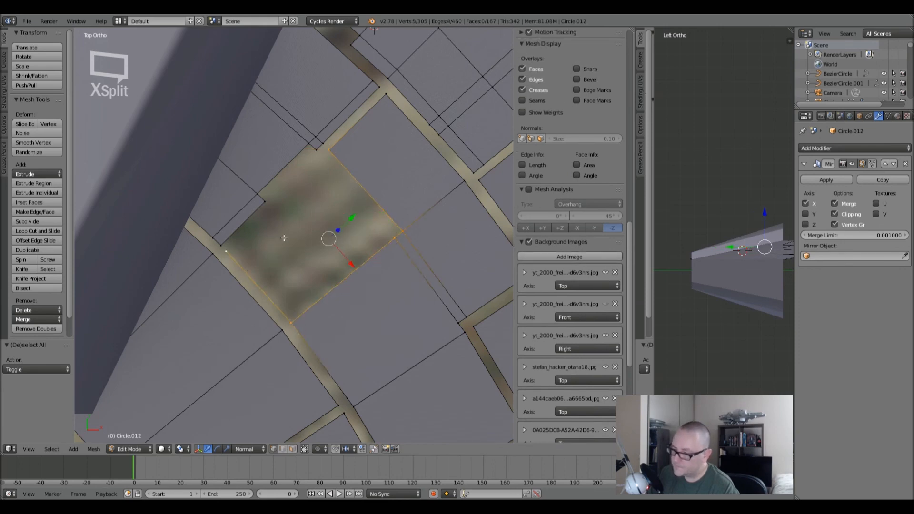
pyautogui.press('f')
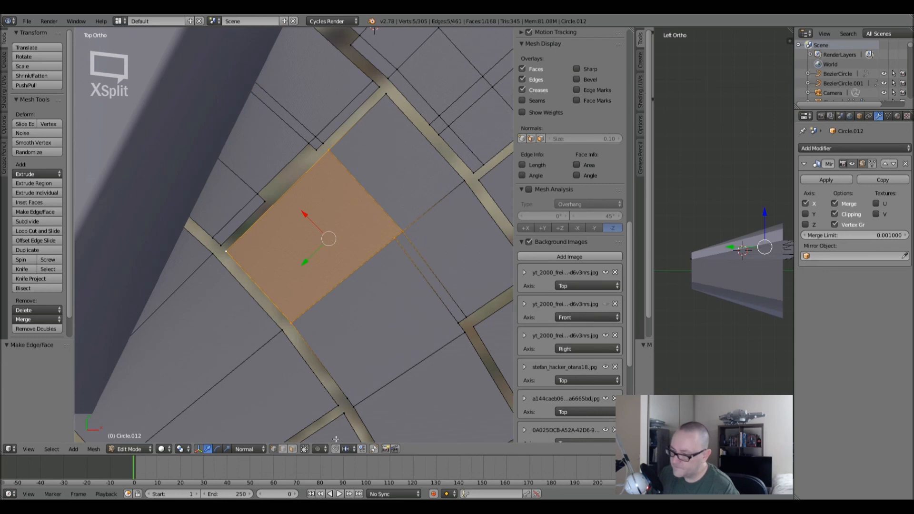
# - Knife-cut the new face from the vertex beside the notch corner to the opposite gap vertex, continuing the narrow strip, and clear the selection
pyautogui.scroll(3, 356, 325)
pyautogui.keyDown('shift'); pyautogui.moveTo(359, 245); pyautogui.dragTo(351, 351, button='middle'); pyautogui.keyUp('shift')
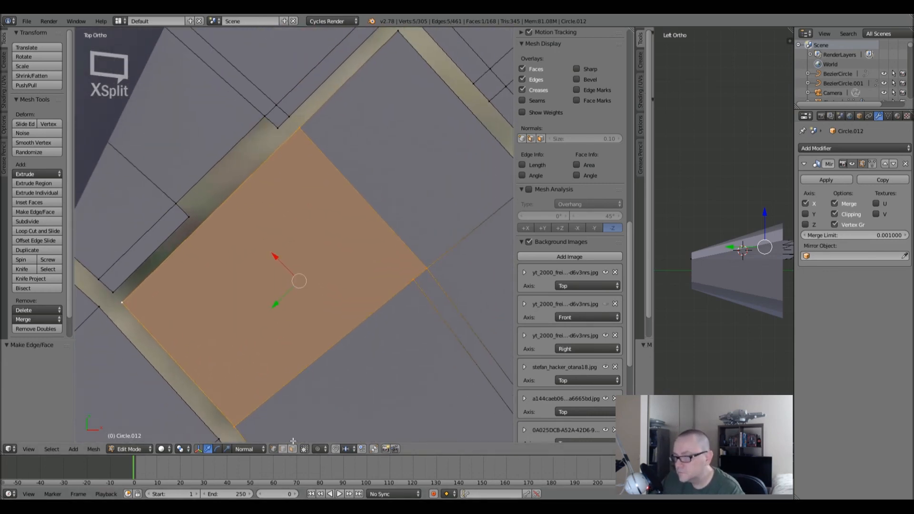
pyautogui.press('k')
pyautogui.click(413, 280)
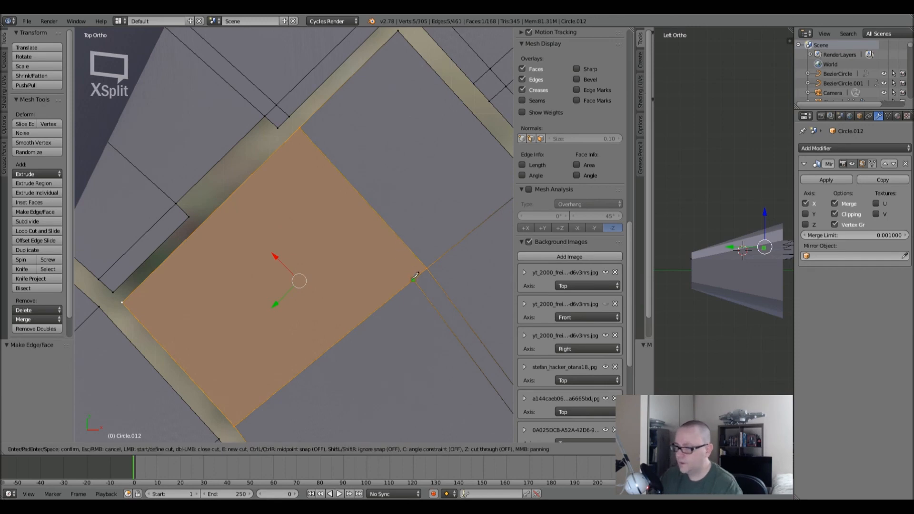
pyautogui.click(284, 135)
pyautogui.press('Return')
pyautogui.press('a')
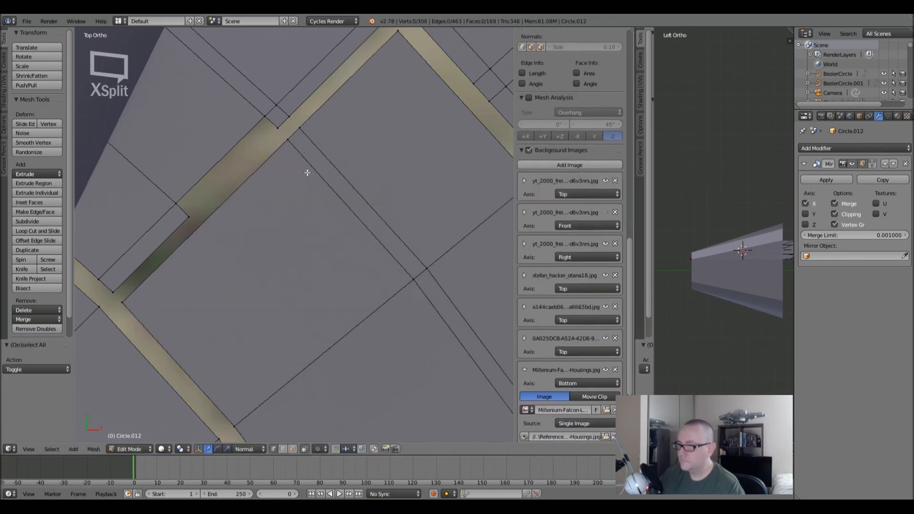
# - Add a loop cut across the panel parallel to the notched gap, slide it close to the gap edge, and enable face selection
pyautogui.scroll(-3, 257, 268)
pyautogui.keyDown('shift'); pyautogui.moveTo(259, 299); pyautogui.dragTo(250, 275, button='middle'); pyautogui.keyUp('shift')
pyautogui.hotkey('ctrl', 'r')
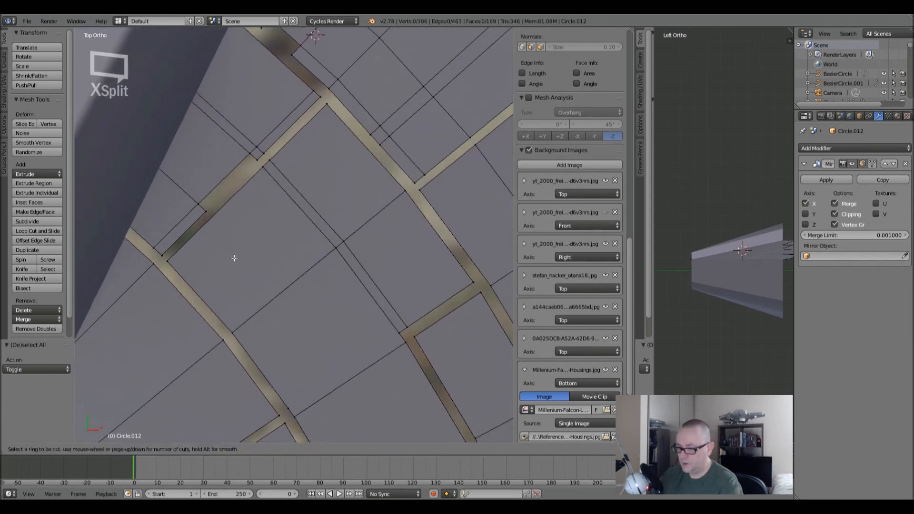
pyautogui.click(276, 176)
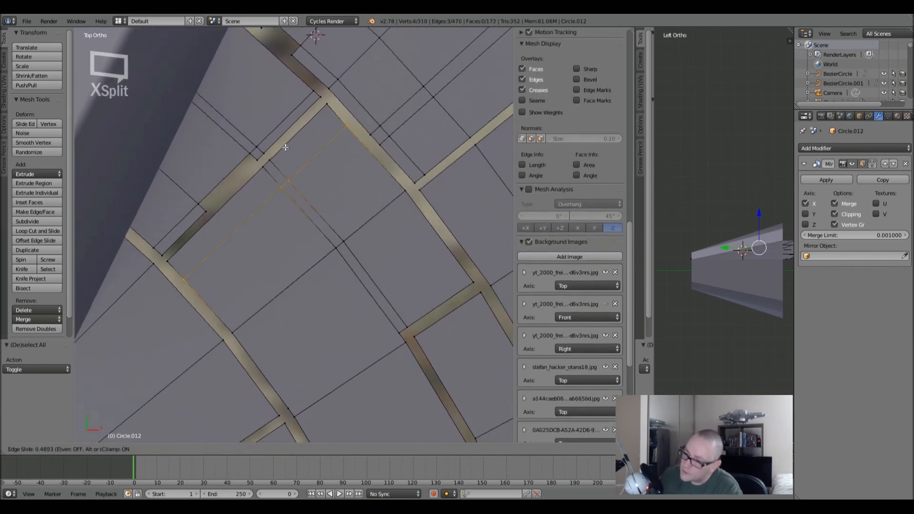
pyautogui.click(290, 115)
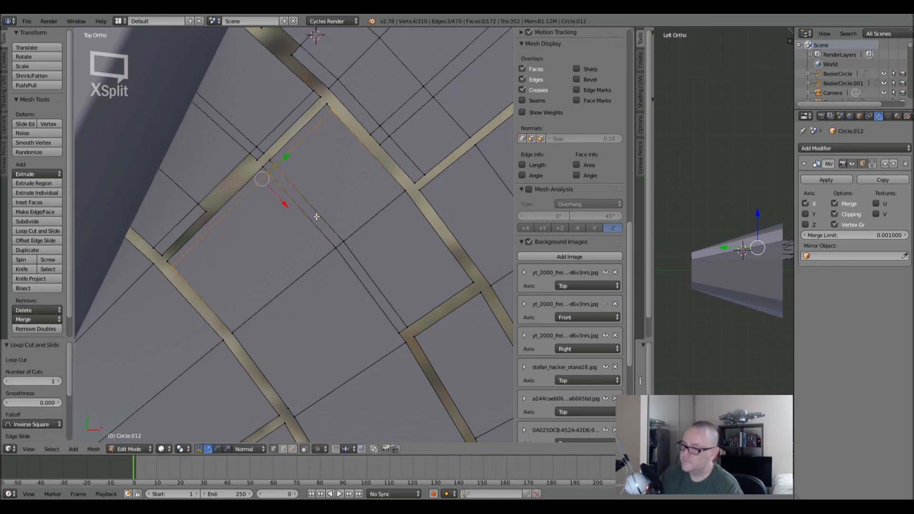
pyautogui.click(292, 449)
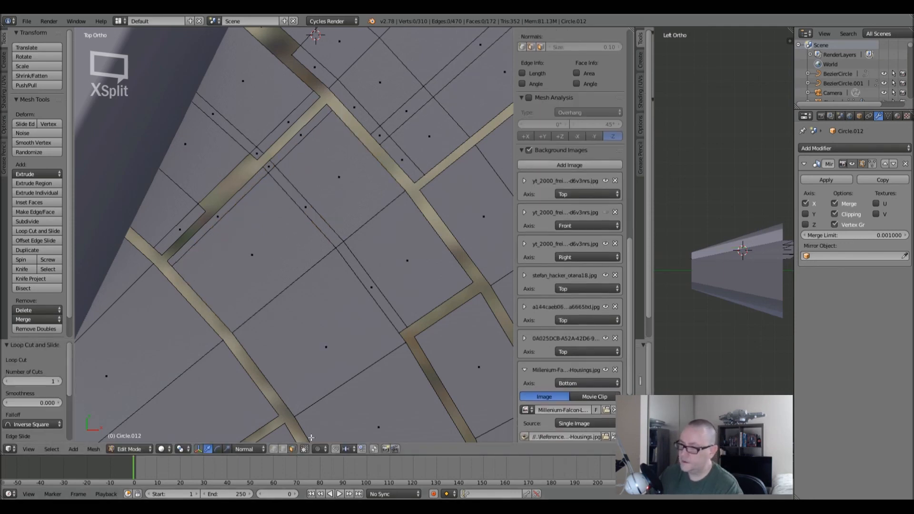
# - Add two lengthwise loop cuts beyond the narrow strip, one close beside it and one about midway through the remaining section, and enable face selection
pyautogui.hotkey('ctrl', 'r')
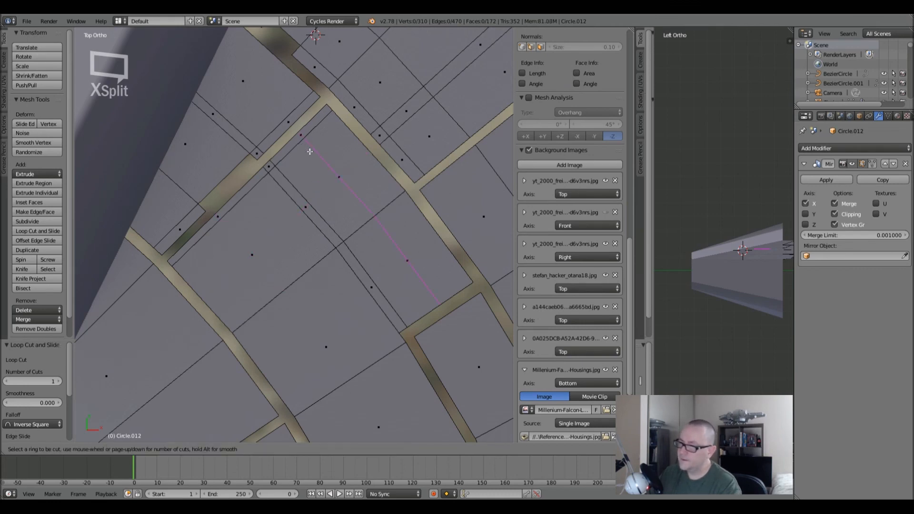
pyautogui.click(309, 156)
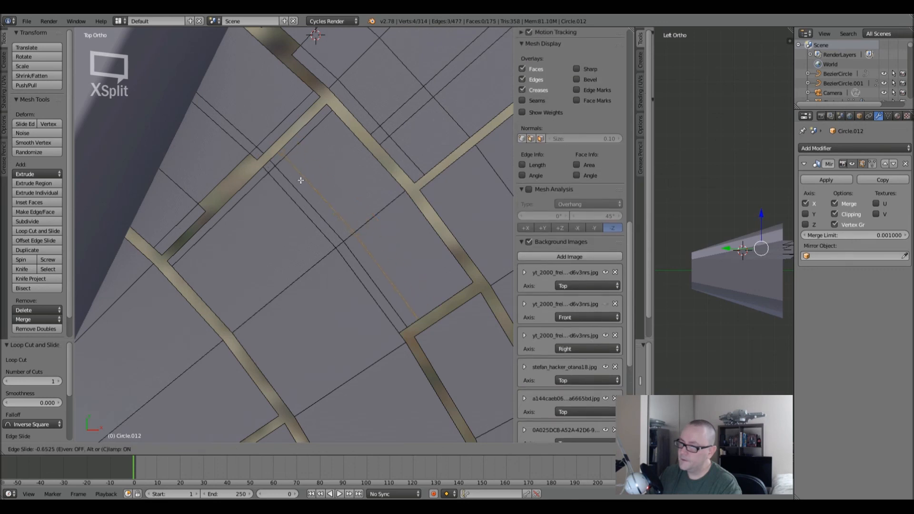
pyautogui.click(301, 180)
pyautogui.hotkey('ctrl', 'r')
pyautogui.click(323, 117)
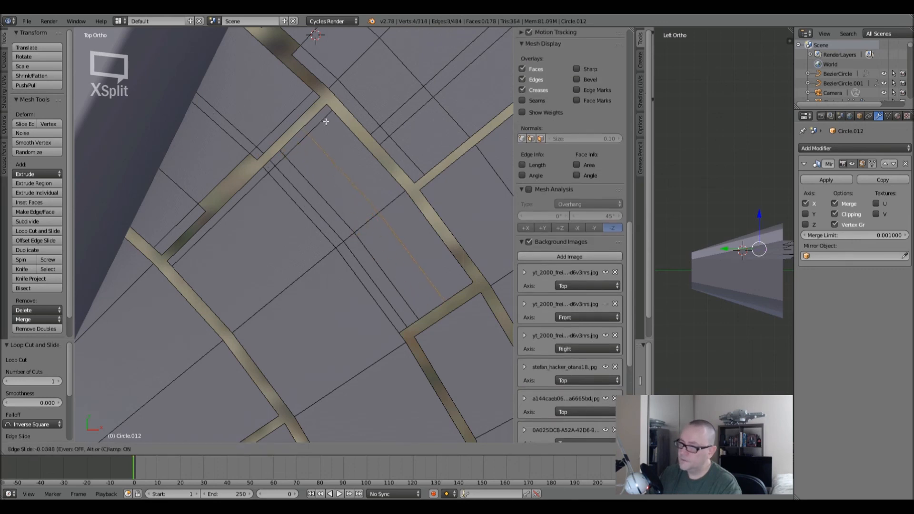
pyautogui.click(327, 120)
pyautogui.click(293, 449)
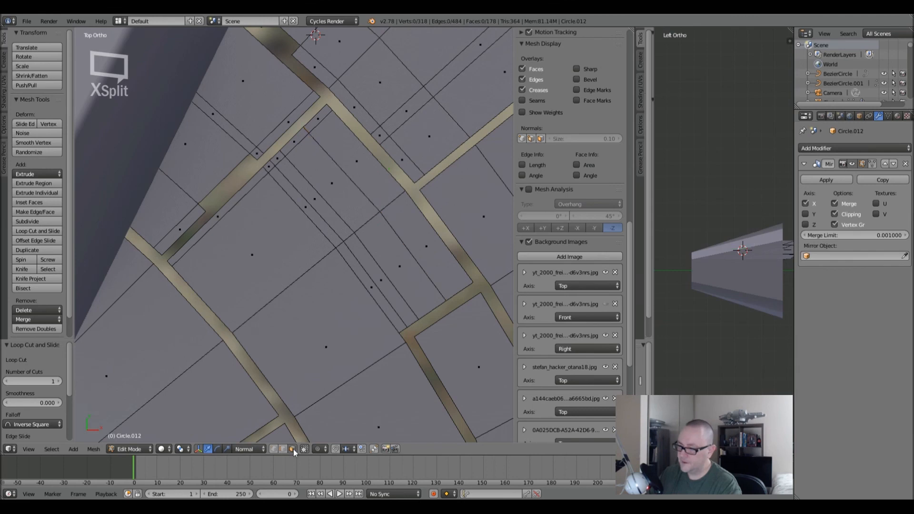
# - Delete the thin face along the gap between the two new lengthwise cuts to form a notch, and leave mesh editing
pyautogui.rightClick(297, 142)
pyautogui.press('s')
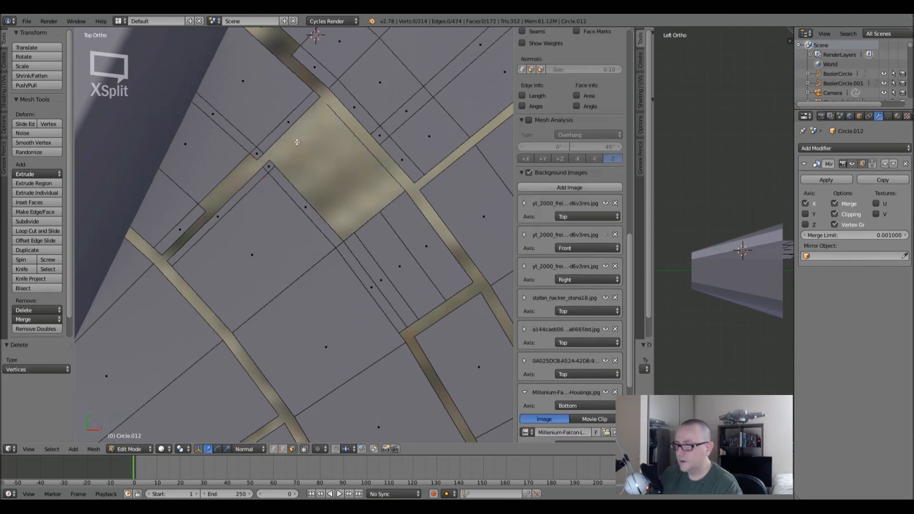
pyautogui.rightClick(315, 167)
pyautogui.press('x')
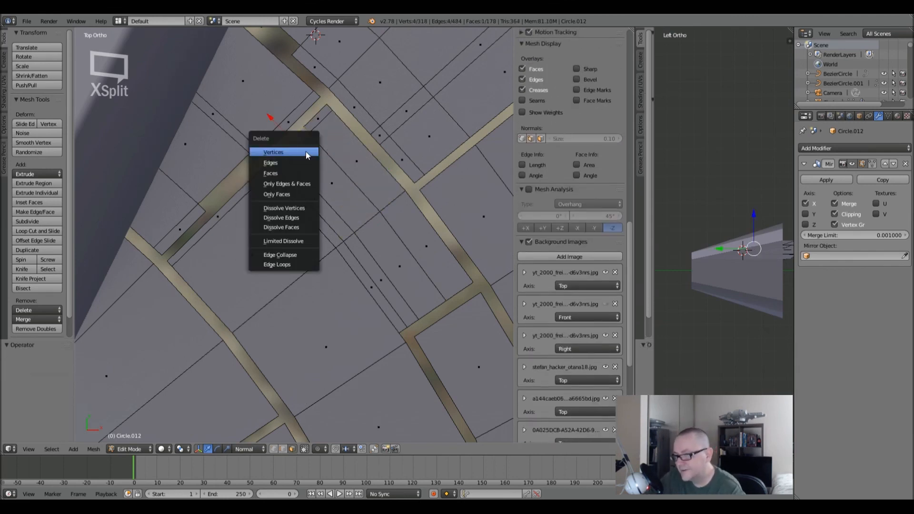
pyautogui.click(282, 173)
pyautogui.scroll(-4, 324, 148)
pyautogui.press('a')
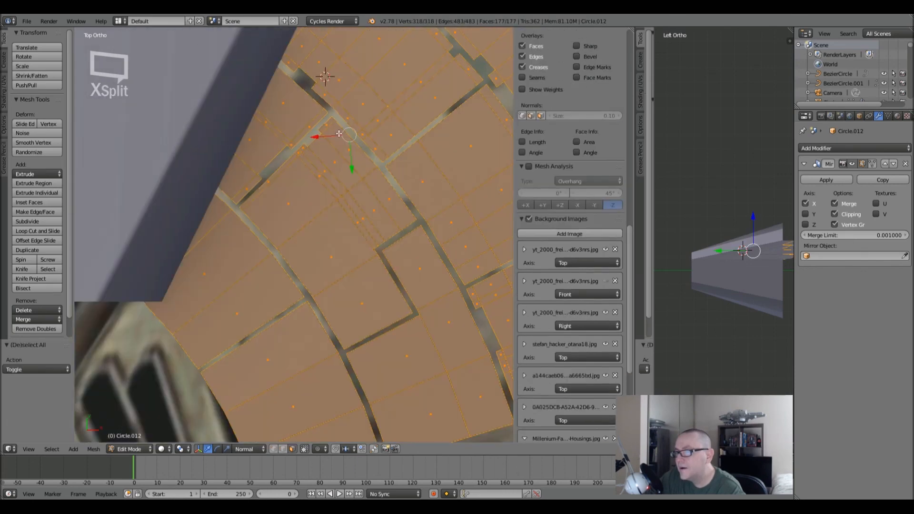
pyautogui.press('Tab')
# - Show the layers with the rest of the ship and examine the cut panels on the hull from above and at an angle
pyautogui.scroll(2, 352, 196)
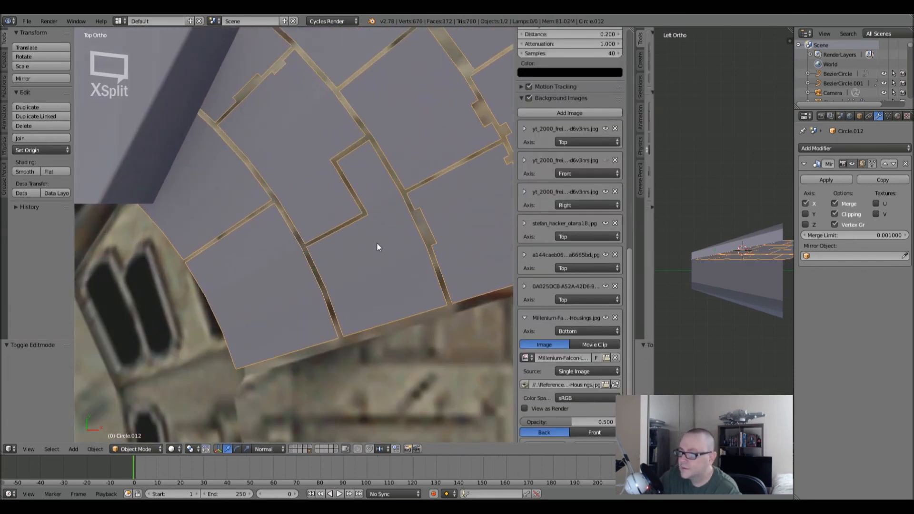
pyautogui.keyDown('shift'); pyautogui.moveTo(333, 255); pyautogui.dragTo(273, 208, button='middle'); pyautogui.keyUp('shift')
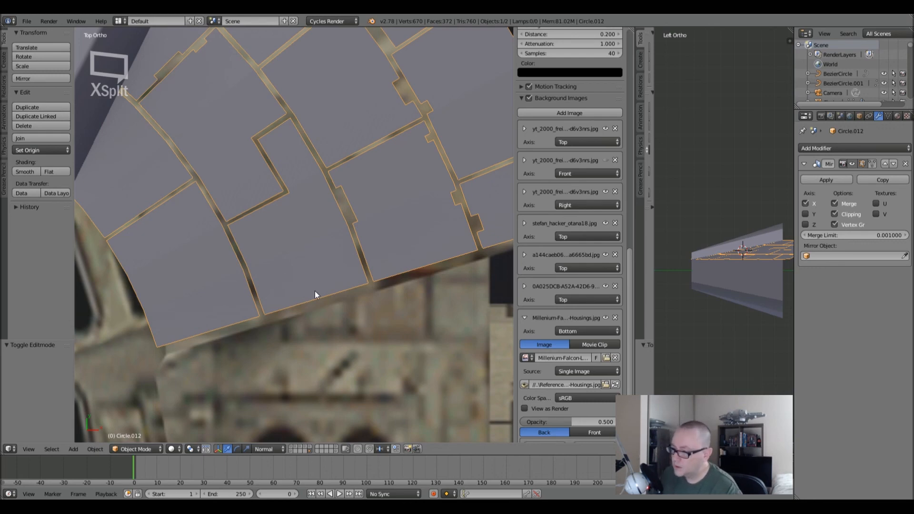
pyautogui.scroll(-3, 316, 291)
pyautogui.press('Tab')
pyautogui.press('Tab')
pyautogui.hotkey('shift', '1')
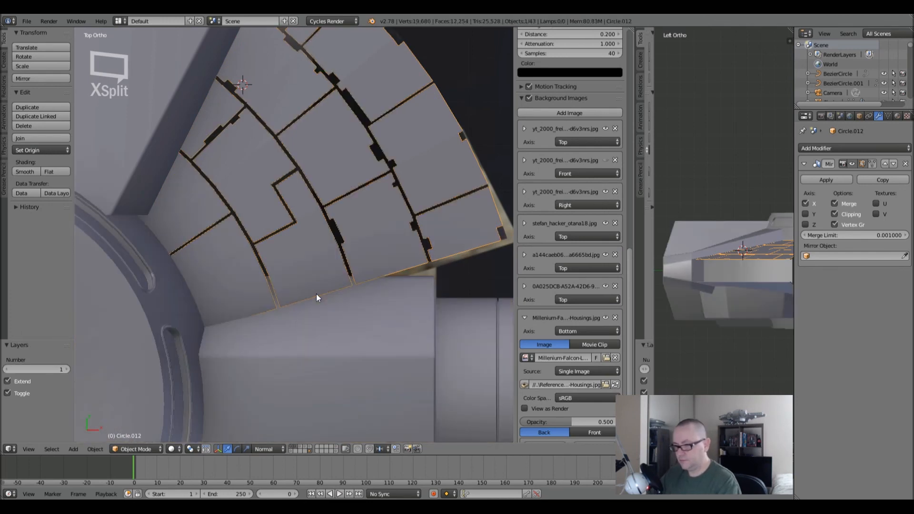
pyautogui.scroll(2, 310, 297)
pyautogui.scroll(-3, 305, 298)
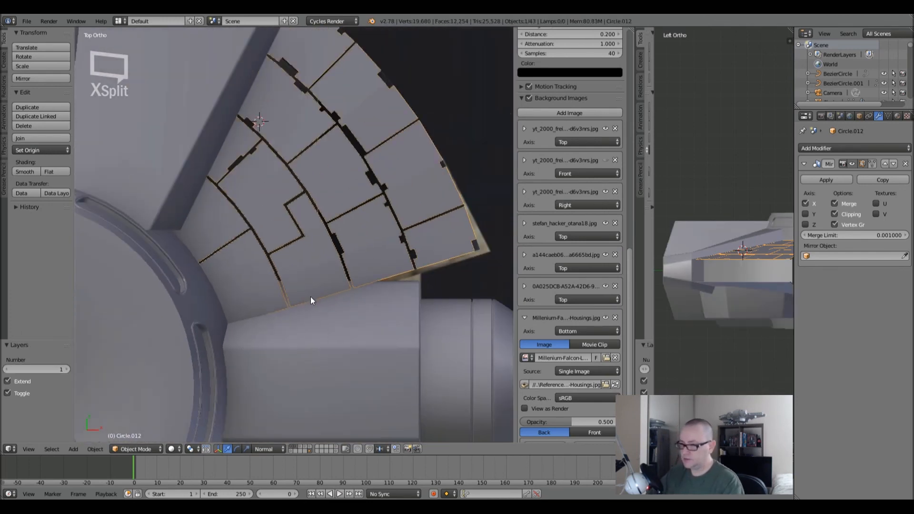
pyautogui.keyDown('shift'); pyautogui.click(310, 450); pyautogui.keyUp('shift')
pyautogui.moveTo(341, 278); pyautogui.dragTo(408, 240, button='middle')
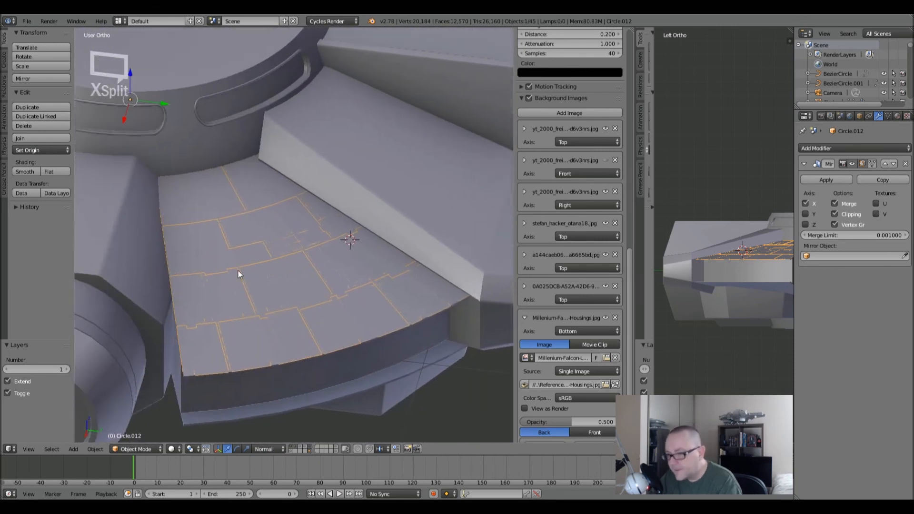
pyautogui.scroll(3, 236, 270)
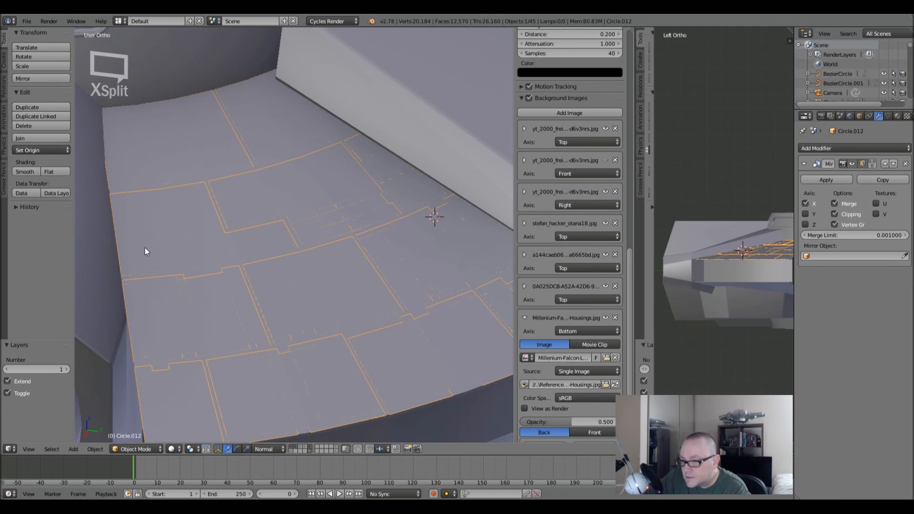
# - Return to the top view with the surrounding ship hidden and examine the lower panels against the reference image
pyautogui.press('KP_7')
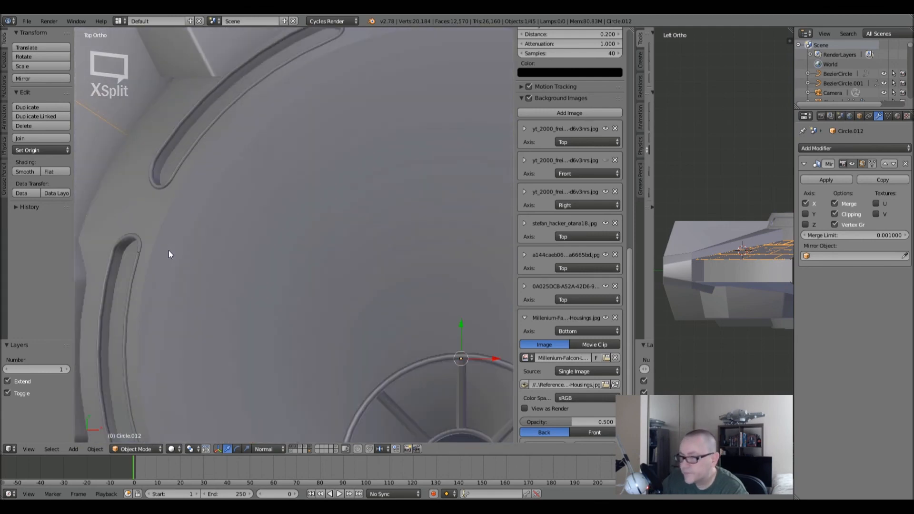
pyautogui.press('KP_Divide')
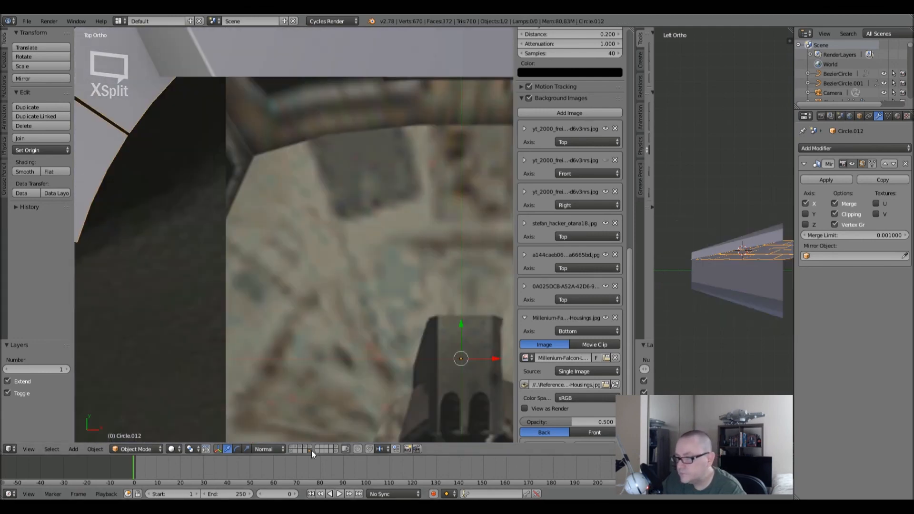
pyautogui.scroll(-1, 307, 300)
pyautogui.keyDown('shift'); pyautogui.moveTo(383, 250); pyautogui.dragTo(229, 250, button='middle'); pyautogui.keyUp('shift')
pyautogui.scroll(5, 336, 198)
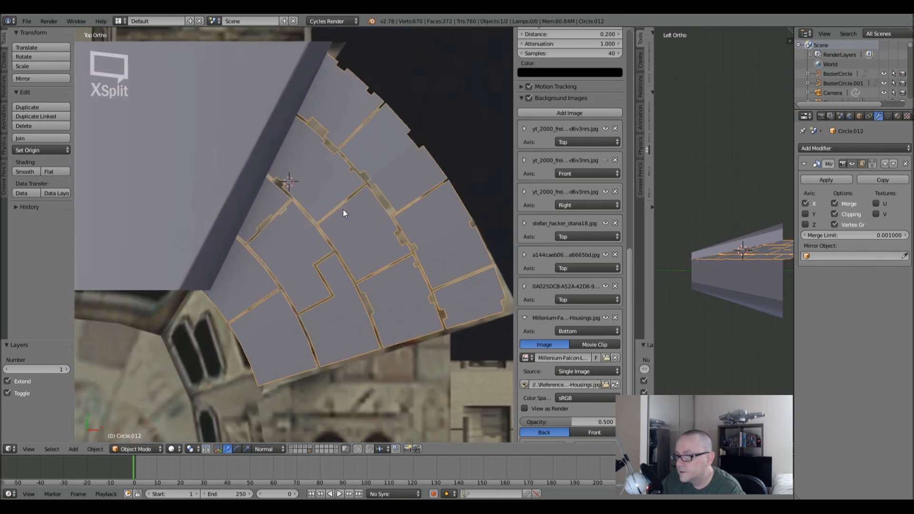
pyautogui.keyDown('shift'); pyautogui.moveTo(373, 277); pyautogui.dragTo(332, 259, button='middle'); pyautogui.keyUp('shift')
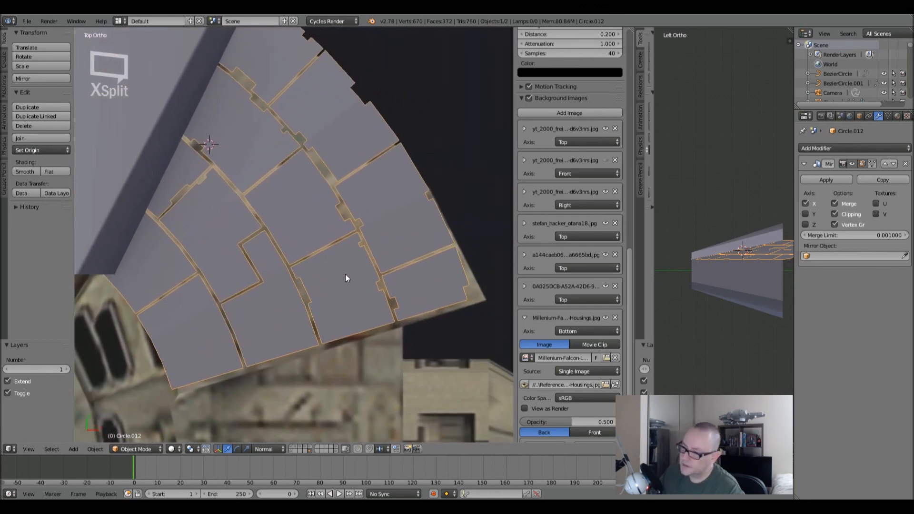
pyautogui.scroll(2, 345, 274)
pyautogui.keyDown('shift'); pyautogui.moveTo(329, 301); pyautogui.dragTo(322, 265, button='middle'); pyautogui.keyUp('shift')
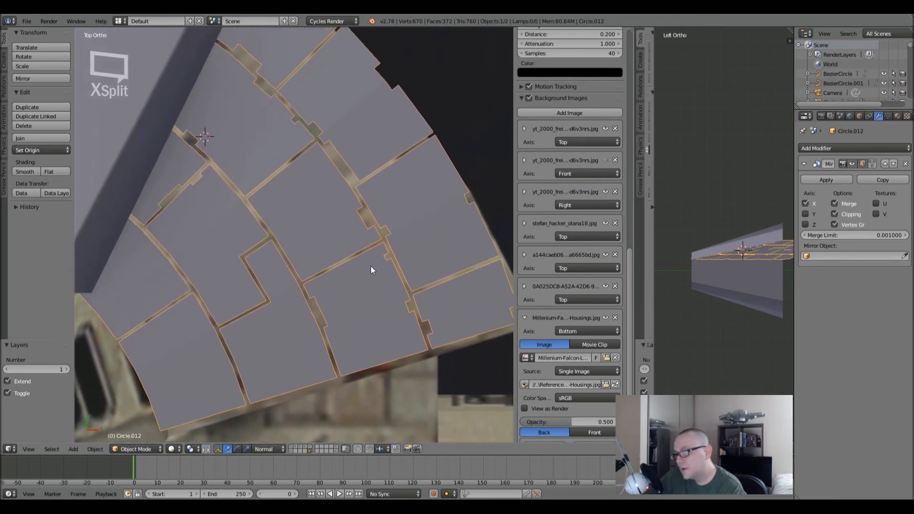
pyautogui.keyDown('shift'); pyautogui.moveTo(247, 309); pyautogui.dragTo(245, 259, button='middle'); pyautogui.keyUp('shift')
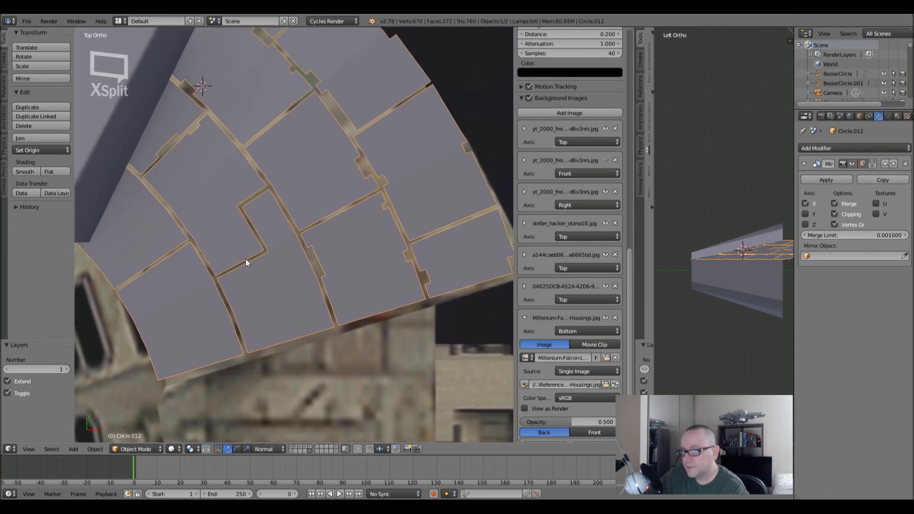
# - Add a short crosswise loop cut at the outer corner of the lower second-row panel and slide it close to the panel's end edge
pyautogui.press('Tab')
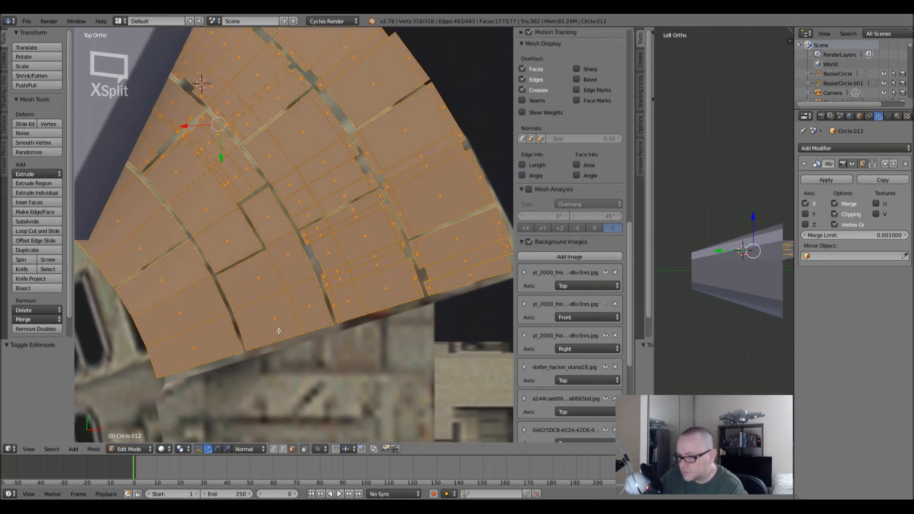
pyautogui.rightClick(300, 315)
pyautogui.press('g')
pyautogui.press('g')
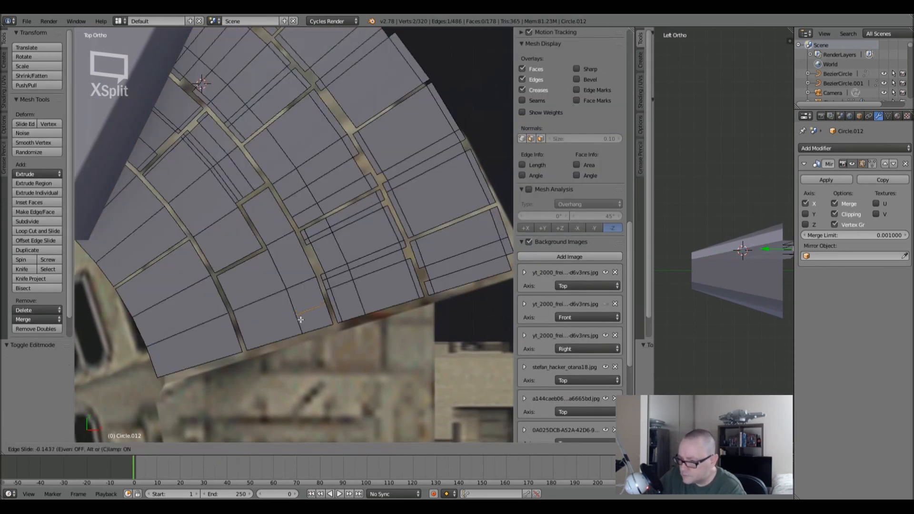
pyautogui.click(311, 357)
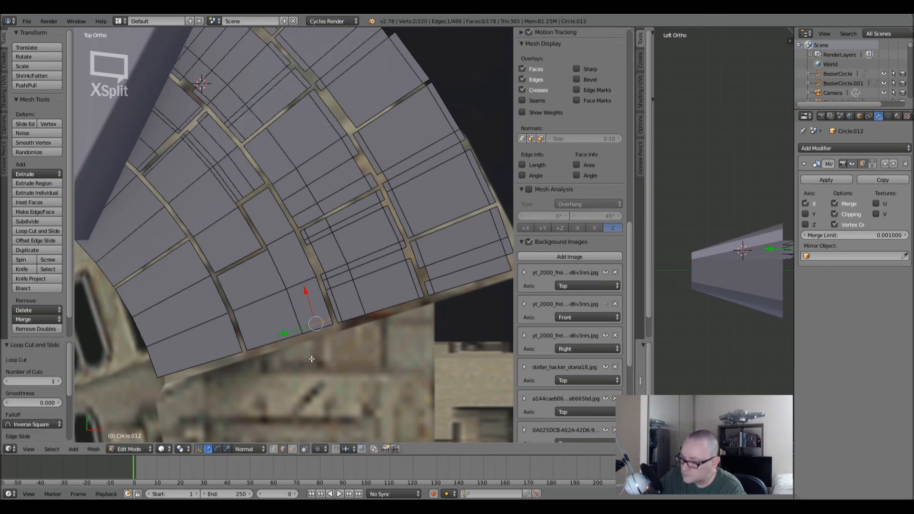
# - Add a lengthwise loop cut at the same corner, slide it towards the gap, and enable face selection
pyautogui.scroll(3, 305, 333)
pyautogui.hotkey('ctrl', 'r')
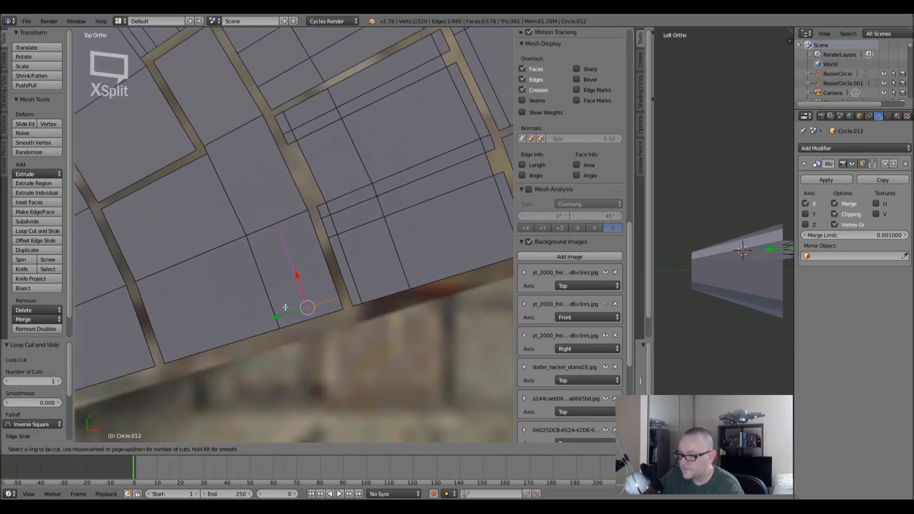
pyautogui.click(333, 318)
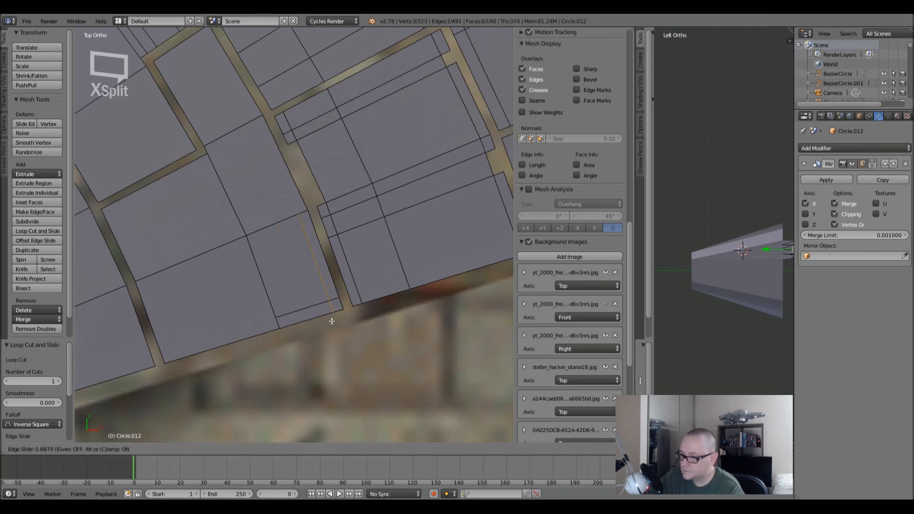
pyautogui.click(278, 341)
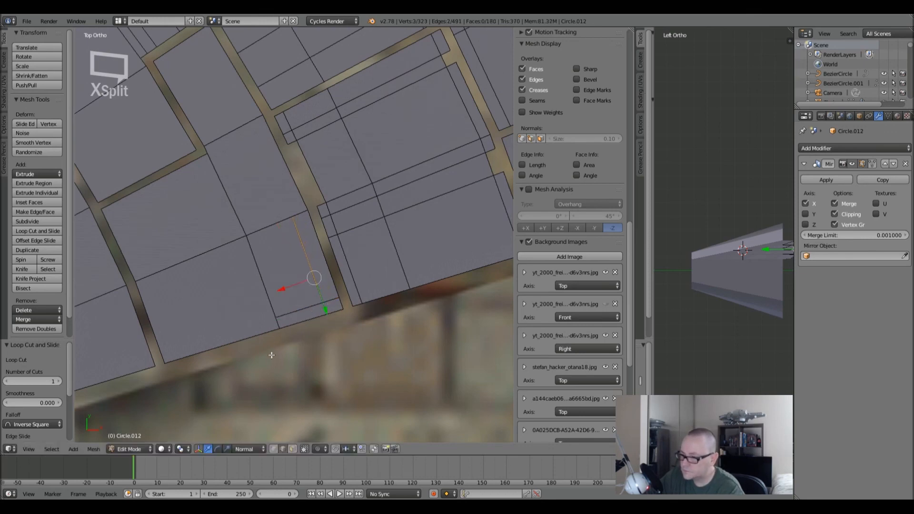
pyautogui.click(292, 449)
# - Delete the thin face along the panel's end edge to form a notch, and leave mesh editing
pyautogui.rightClick(301, 315)
pyautogui.press('c')
pyautogui.press('Escape')
pyautogui.press('x')
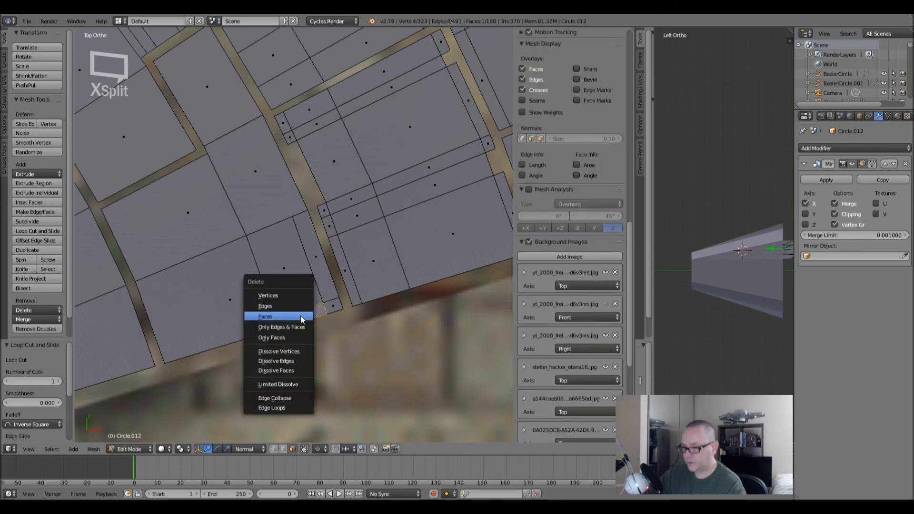
pyautogui.click(301, 316)
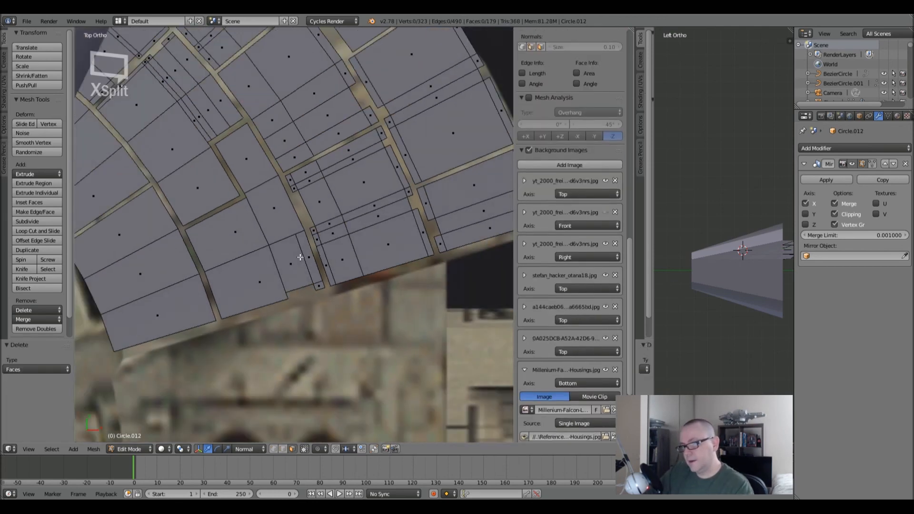
pyautogui.scroll(3, 300, 257)
pyautogui.press('Tab')
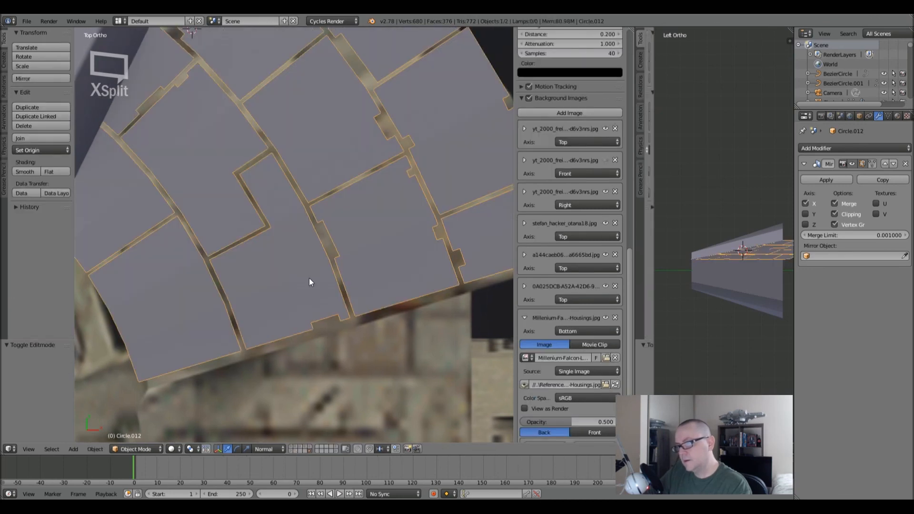
# - Add two lengthwise loop cuts to the outermost lower panel and a crosswise loop cut close to its end edge
pyautogui.keyDown('shift'); pyautogui.moveTo(312, 328); pyautogui.dragTo(314, 280, button='middle'); pyautogui.keyUp('shift')
pyautogui.press('Tab')
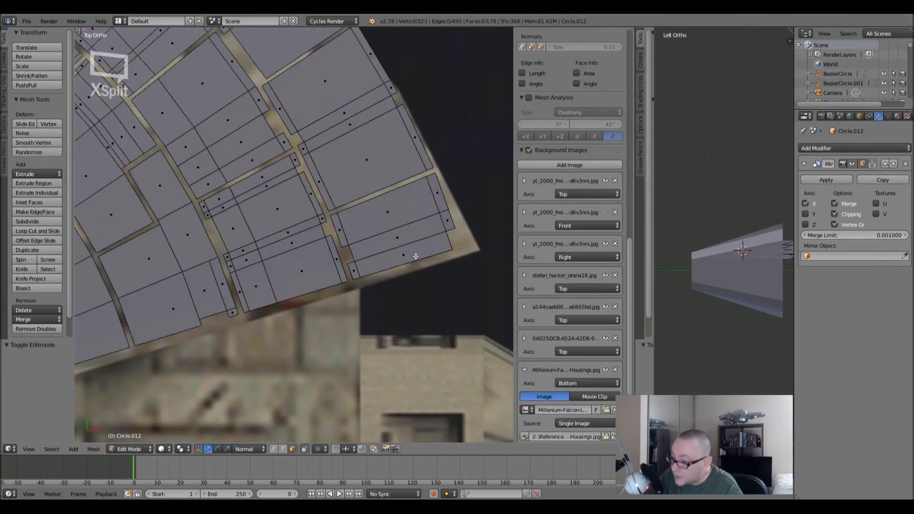
pyautogui.scroll(2, 415, 256)
pyautogui.hotkey('ctrl', 'r')
pyautogui.click(421, 259)
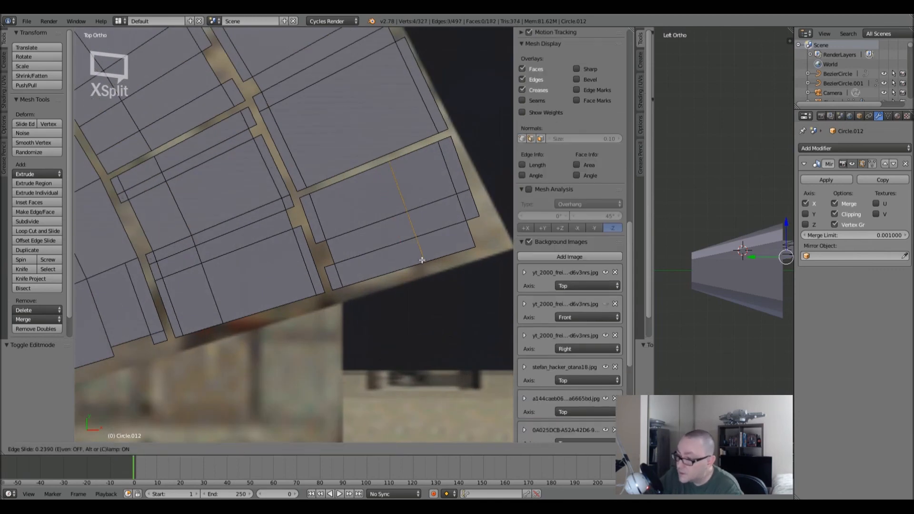
pyautogui.click(437, 260)
pyautogui.hotkey('ctrl', 'r')
pyautogui.click(408, 233)
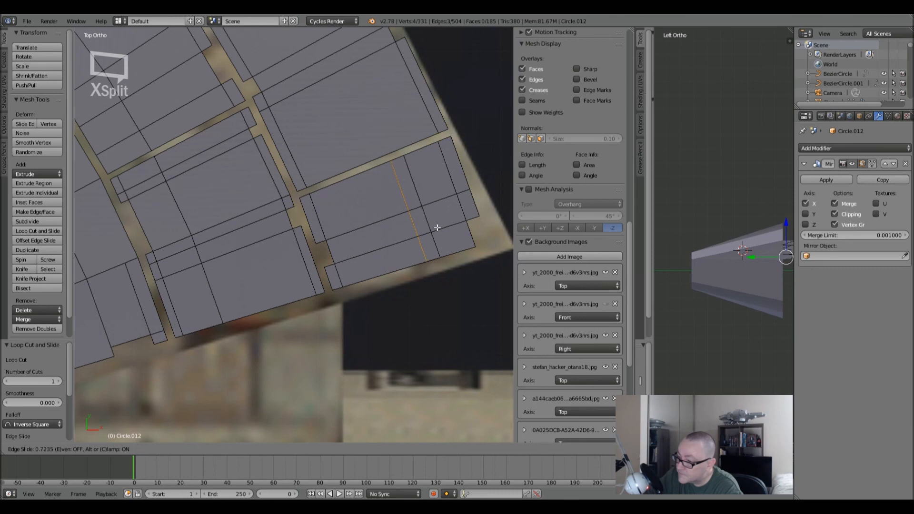
pyautogui.click(435, 227)
pyautogui.hotkey('ctrl', 'r')
pyautogui.click(443, 250)
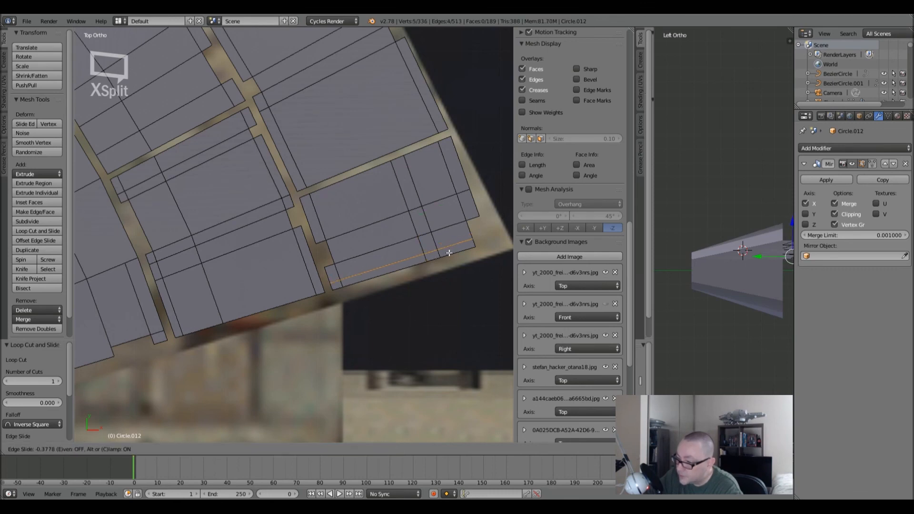
pyautogui.click(450, 251)
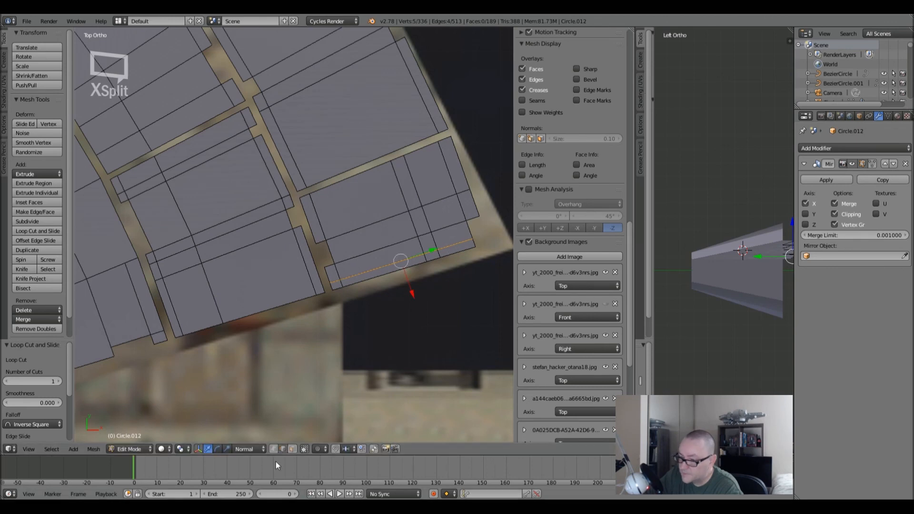
# - Delete the small face between the lengthwise cuts at the panel's end edge to form a notch, and leave mesh editing
pyautogui.click(293, 449)
pyautogui.rightClick(439, 249)
pyautogui.press('x')
pyautogui.click(431, 255)
pyautogui.press('Tab')
pyautogui.scroll(-4, 285, 293)
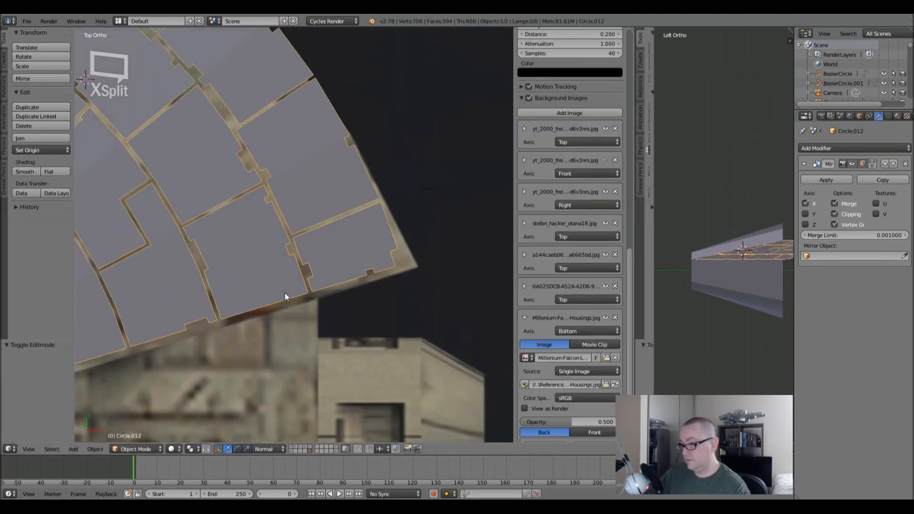
# - Add a crosswise loop cut to the innermost lower panel and slide it close to the panel's end edge
pyautogui.keyDown('shift'); pyautogui.moveTo(250, 298); pyautogui.dragTo(324, 275, button='middle'); pyautogui.keyUp('shift')
pyautogui.scroll(2, 301, 287)
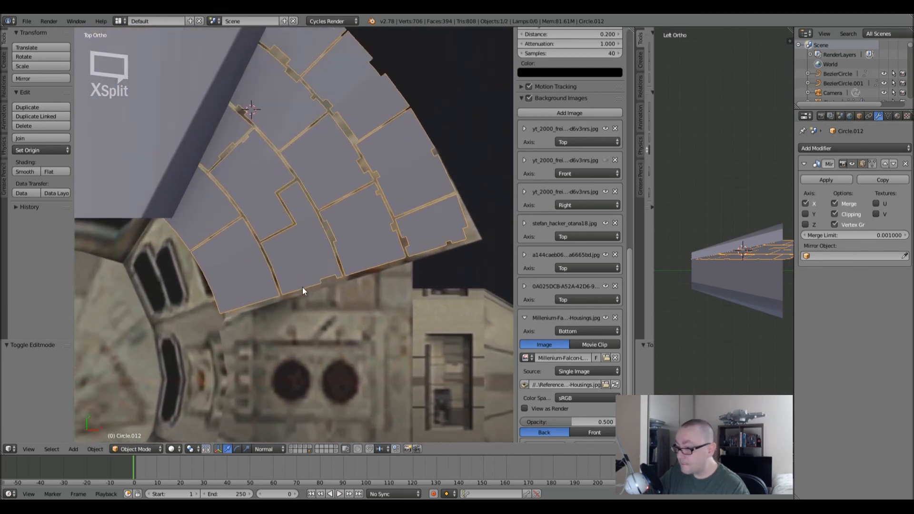
pyautogui.scroll(-1, 384, 269)
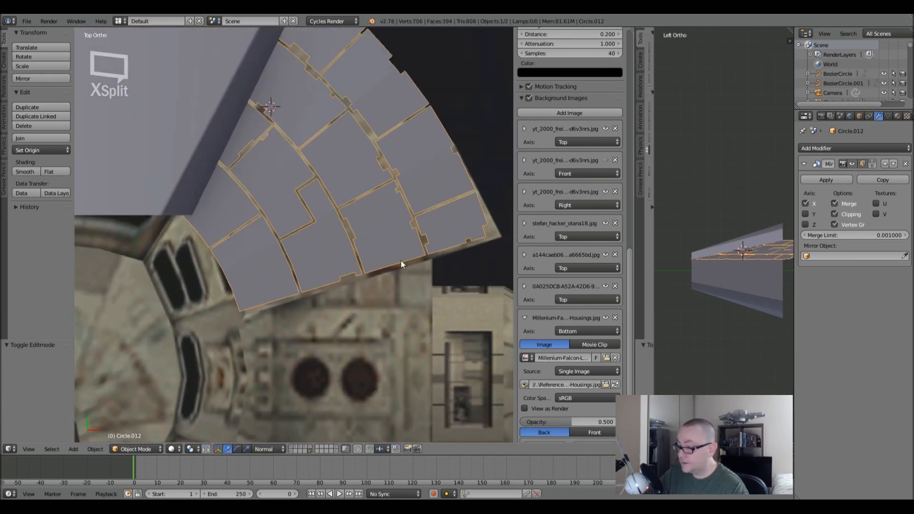
pyautogui.keyDown('shift'); pyautogui.moveTo(294, 288); pyautogui.dragTo(350, 290, button='middle'); pyautogui.keyUp('shift')
pyautogui.scroll(2, 328, 283)
pyautogui.scroll(1, 308, 279)
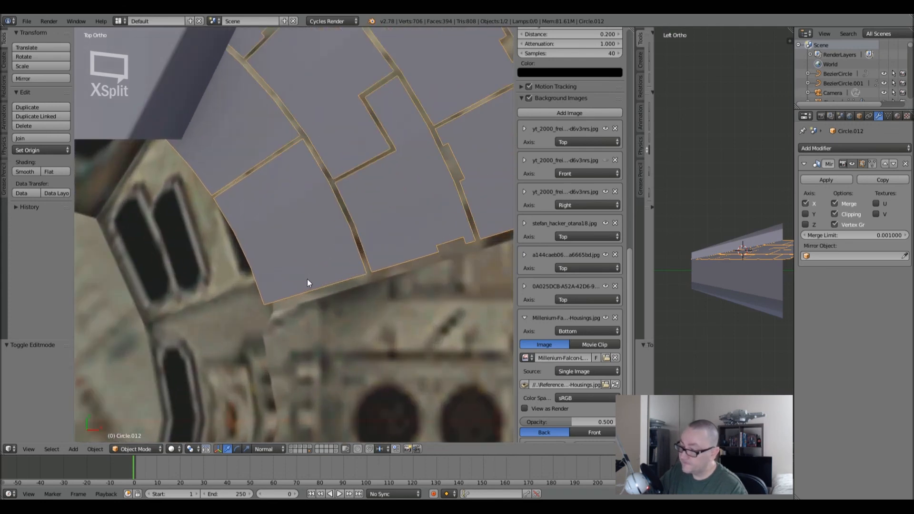
pyautogui.press('Tab')
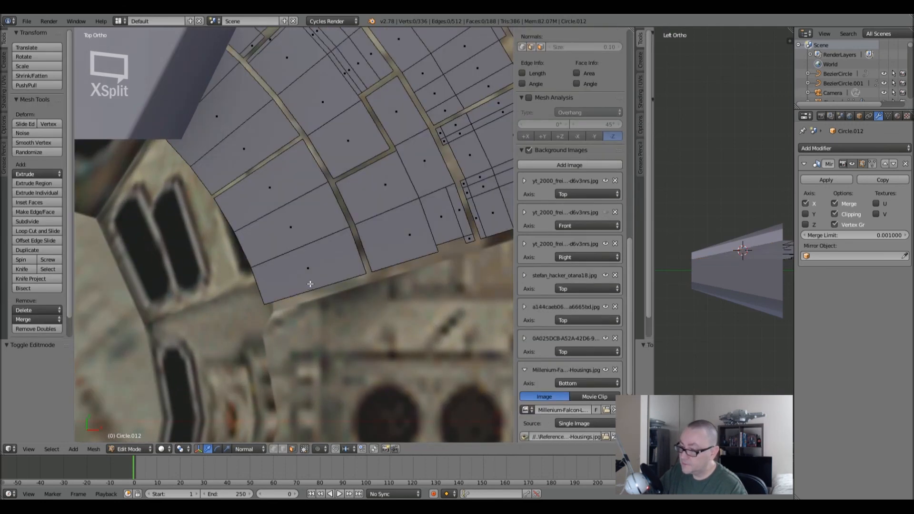
pyautogui.hotkey('ctrl', 'r')
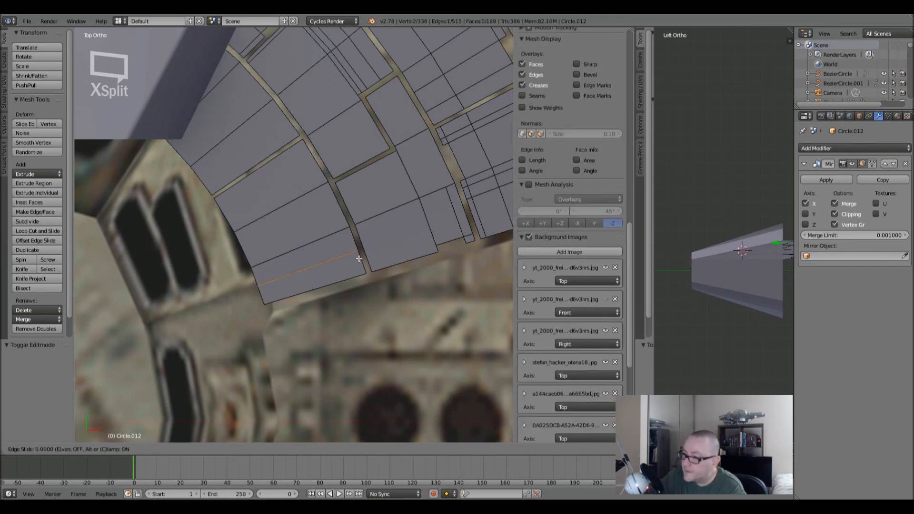
pyautogui.click(361, 269)
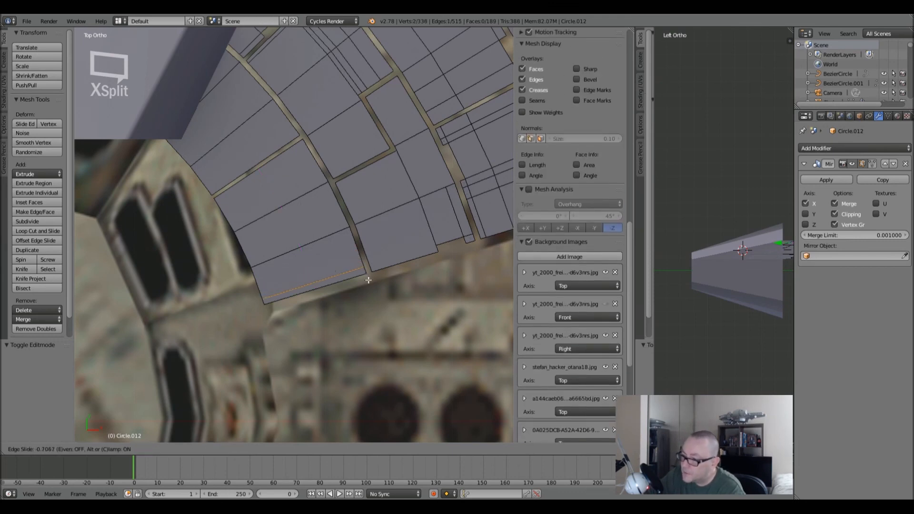
pyautogui.click(368, 280)
# - Add two lengthwise loop cuts to the innermost lower panel, sliding one close to each of its long sides
pyautogui.hotkey('ctrl', 'r')
pyautogui.click(291, 267)
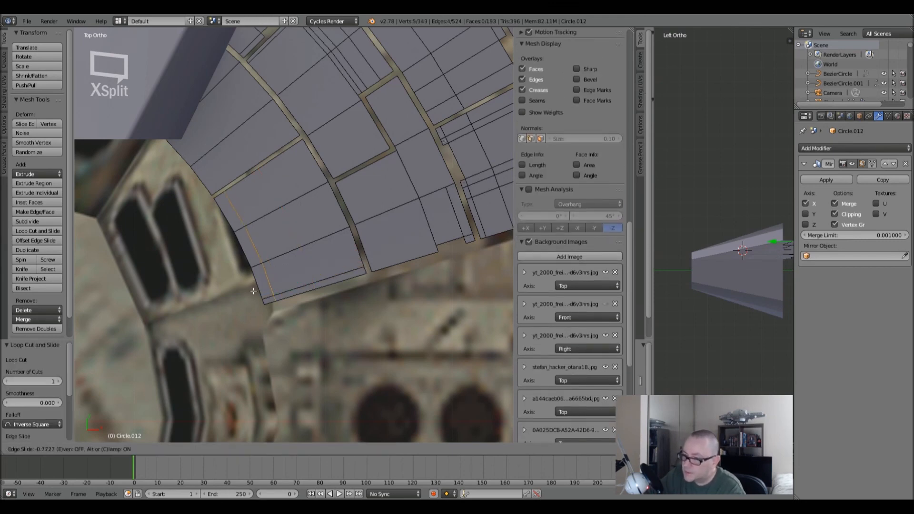
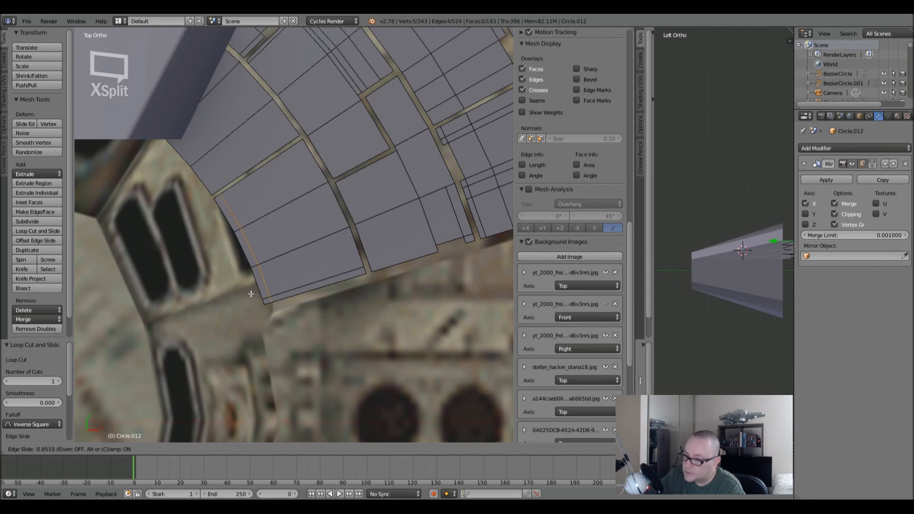
pyautogui.click(251, 294)
pyautogui.hotkey('ctrl', 'r')
pyautogui.click(348, 245)
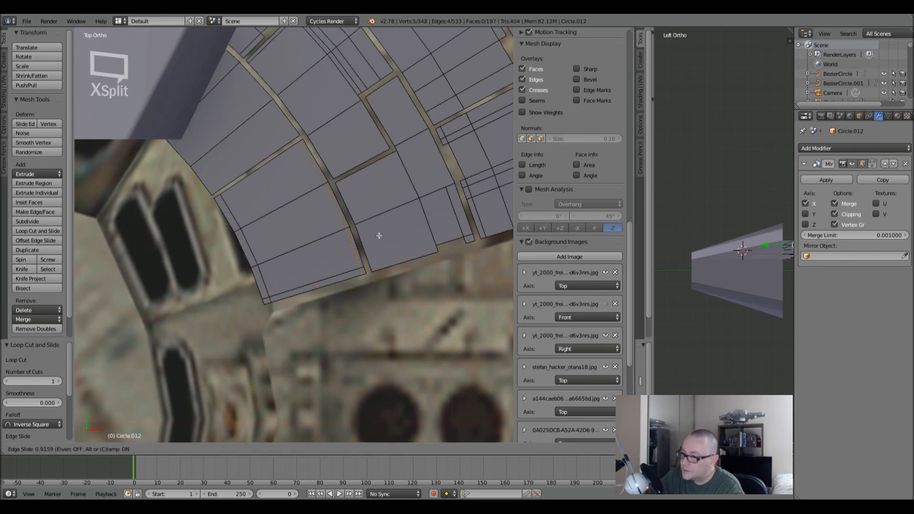
pyautogui.click(376, 238)
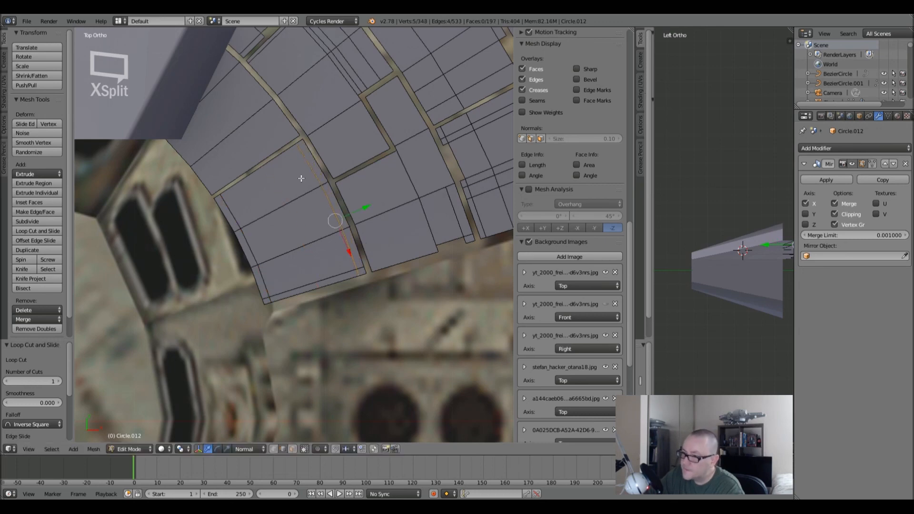
# - Add two lengthwise loop cuts to the adjoining panel above in the inner row, one close to each long side
pyautogui.hotkey('ctrl', 'r')
pyautogui.click(259, 119)
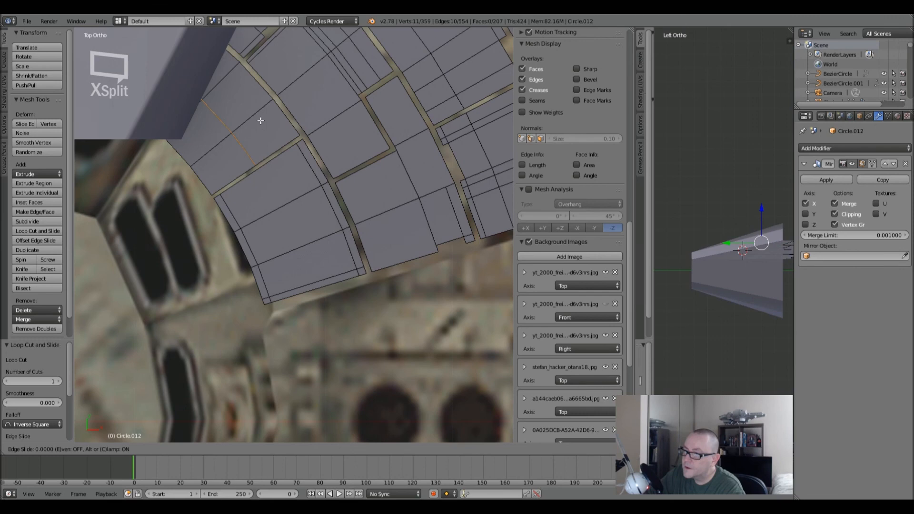
pyautogui.click(300, 98)
pyautogui.hotkey('ctrl', 'r')
pyautogui.click(228, 126)
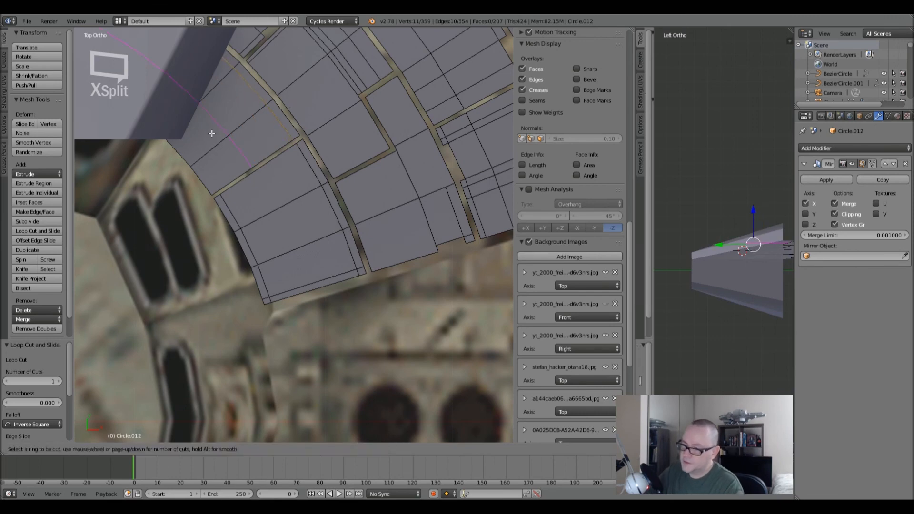
pyautogui.click(189, 170)
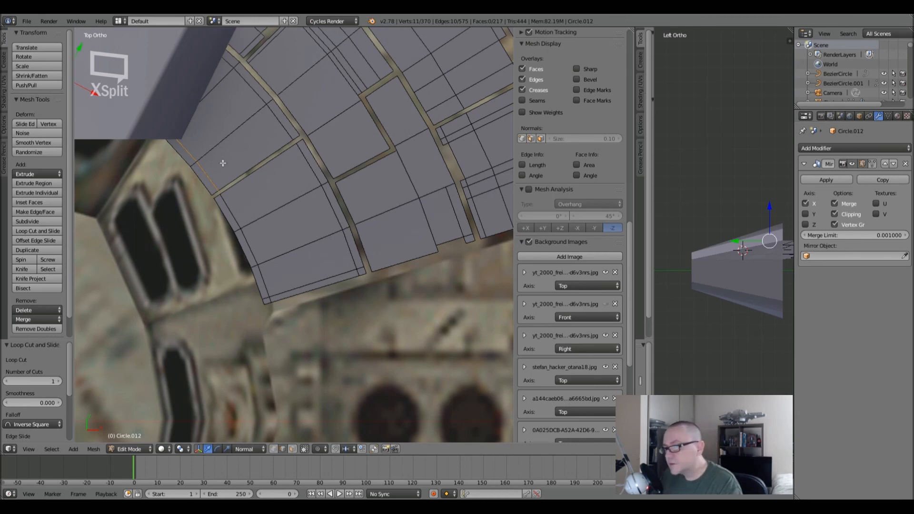
# - Add two more lengthwise loop cuts through the innermost lower panel, placed towards its inner side to bound a notch
pyautogui.scroll(-6, 319, 230)
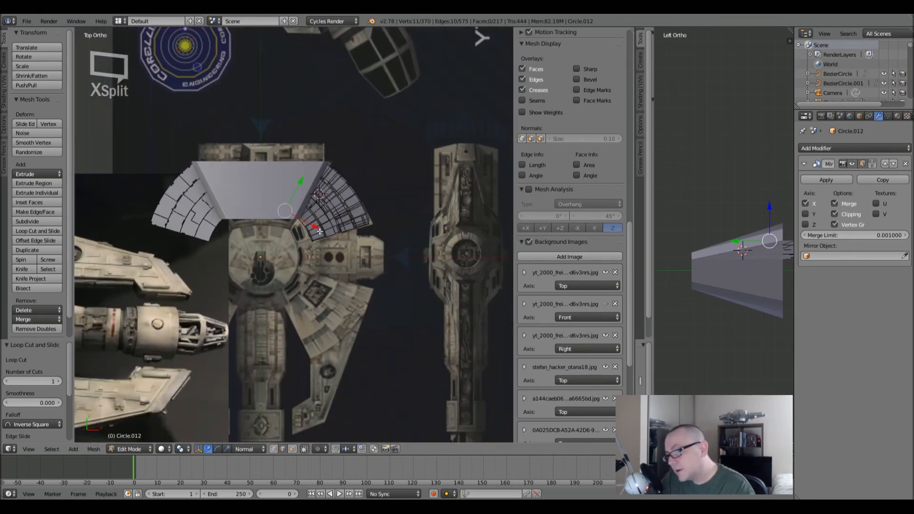
pyautogui.scroll(8, 325, 208)
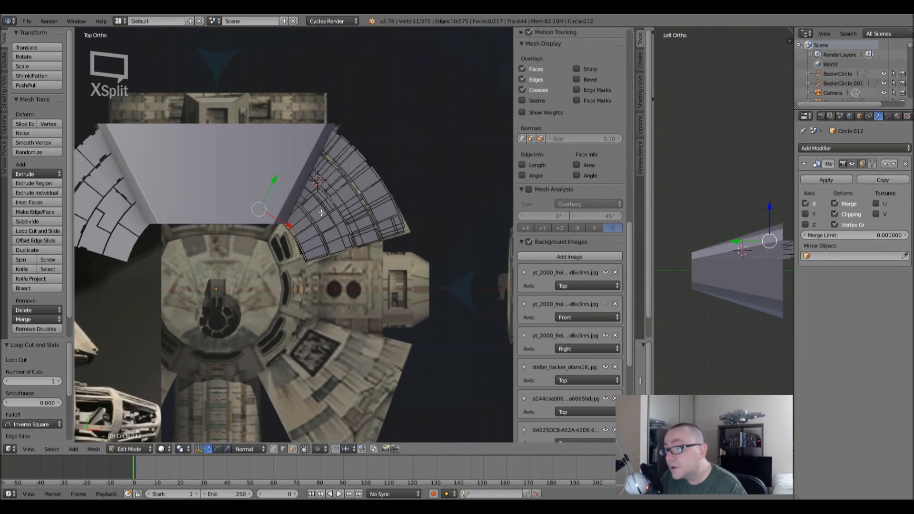
pyautogui.keyDown('shift'); pyautogui.moveTo(325, 234); pyautogui.dragTo(278, 233, button='middle'); pyautogui.keyUp('shift')
pyautogui.keyDown('shift'); pyautogui.moveTo(327, 321); pyautogui.dragTo(292, 286, button='middle'); pyautogui.keyUp('shift')
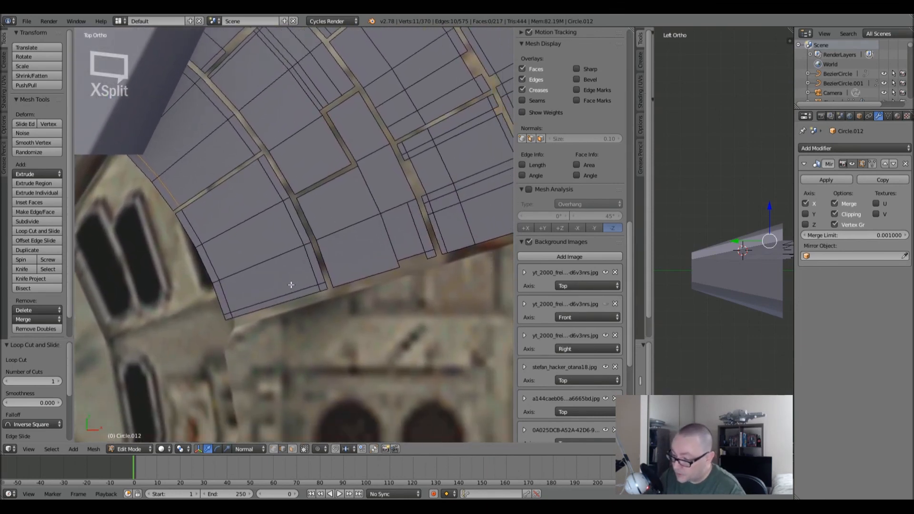
pyautogui.hotkey('ctrl', 'r')
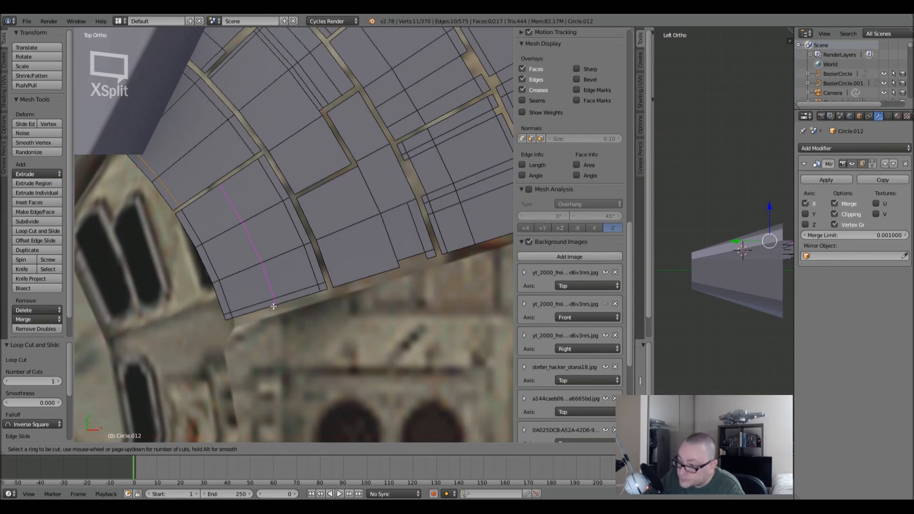
pyautogui.click(276, 306)
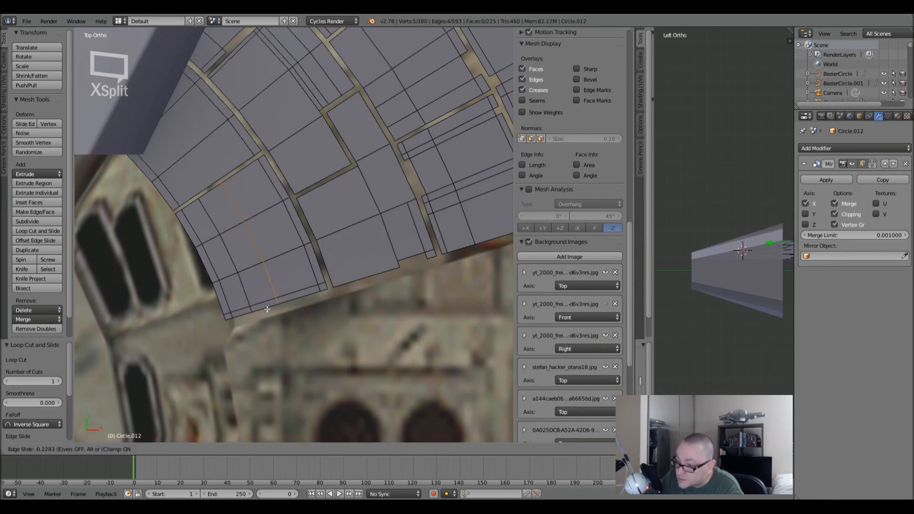
pyautogui.click(258, 313)
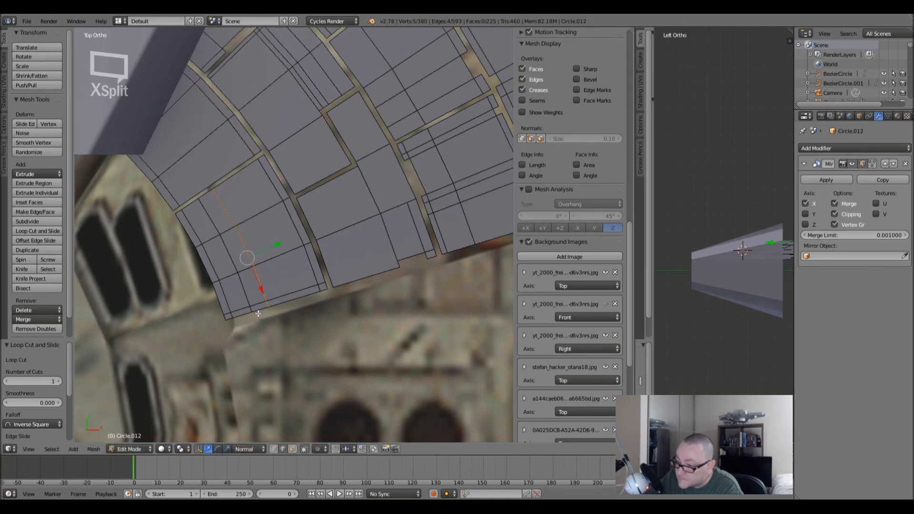
# - Delete the thin face between these two cuts at the innermost lower panel's end edge to form a notch
pyautogui.click(292, 449)
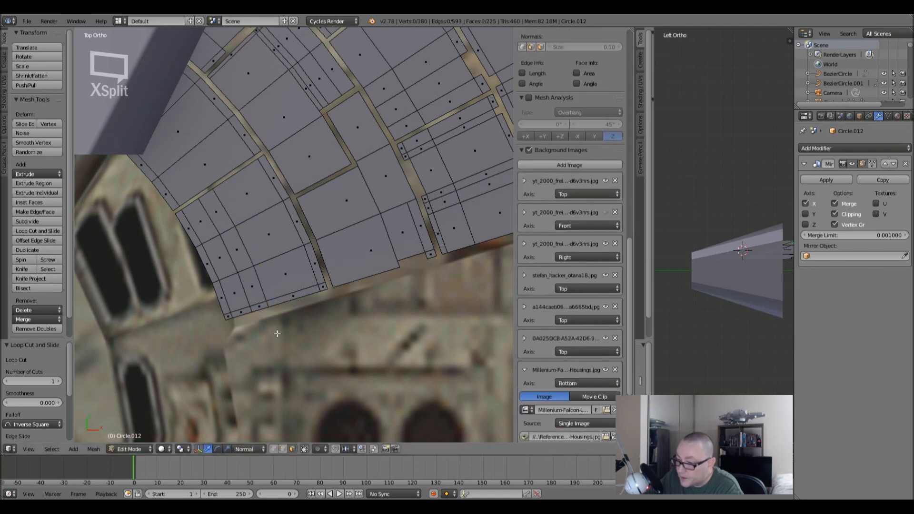
pyautogui.rightClick(259, 306)
pyautogui.press('x')
pyautogui.click(260, 307)
# - Add a lengthwise loop cut near the panel's outer side and a crosswise one close to its upper edge
pyautogui.keyDown('shift'); pyautogui.moveTo(241, 157); pyautogui.dragTo(295, 195, button='middle'); pyautogui.keyUp('shift')
pyautogui.hotkey('ctrl', 'r')
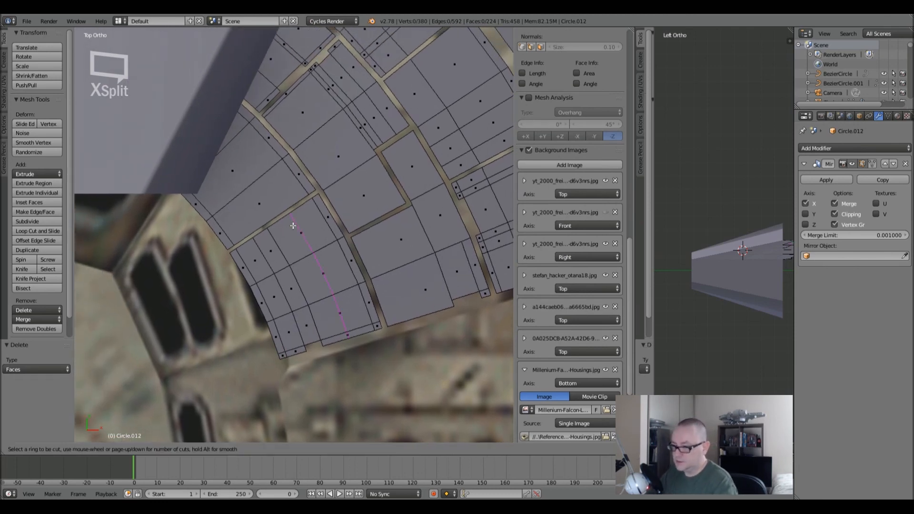
pyautogui.click(294, 227)
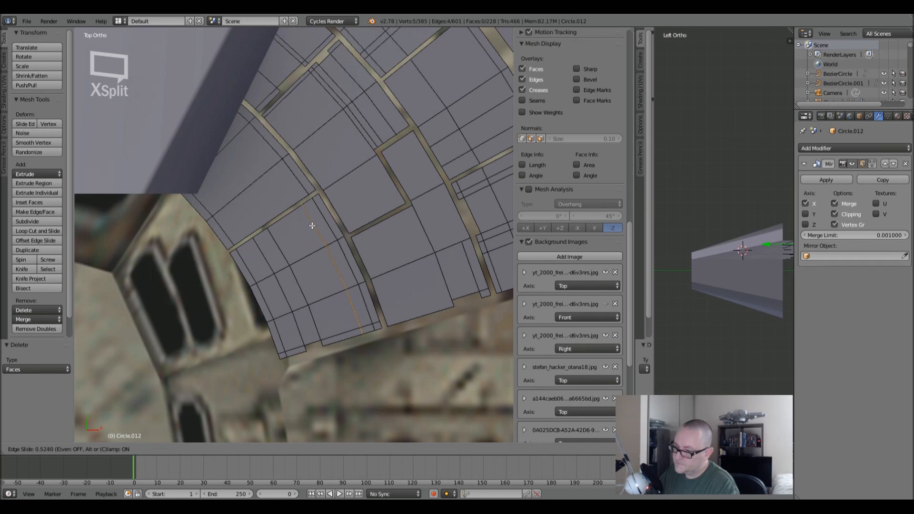
pyautogui.click(313, 222)
pyautogui.hotkey('ctrl', 'r')
pyautogui.click(314, 211)
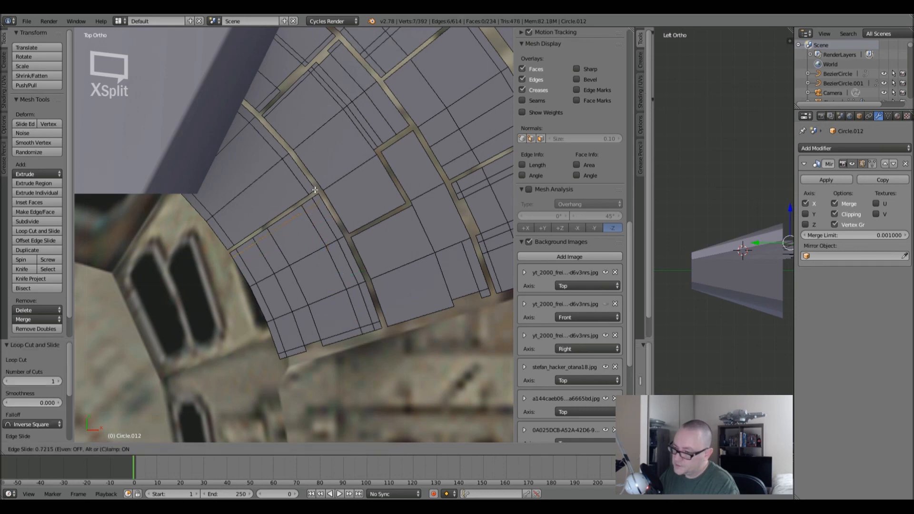
pyautogui.click(314, 190)
# - Delete the small face at the panel's upper edge near the outer corner to form a notch, and leave mesh editing
pyautogui.click(292, 449)
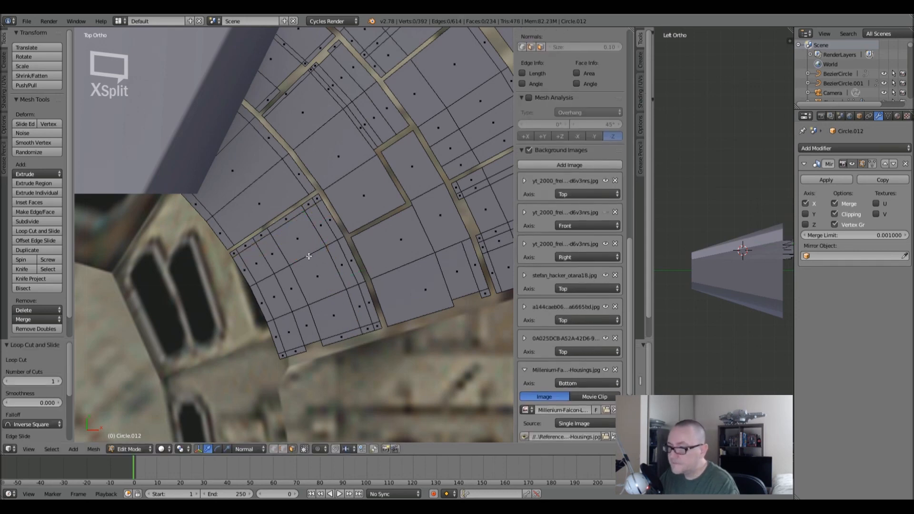
pyautogui.rightClick(315, 199)
pyautogui.press('x')
pyautogui.click(317, 205)
pyautogui.keyDown('shift'); pyautogui.moveTo(274, 232); pyautogui.dragTo(242, 235, button='middle'); pyautogui.keyUp('shift')
pyautogui.press('Tab')
pyautogui.scroll(-2, 242, 235)
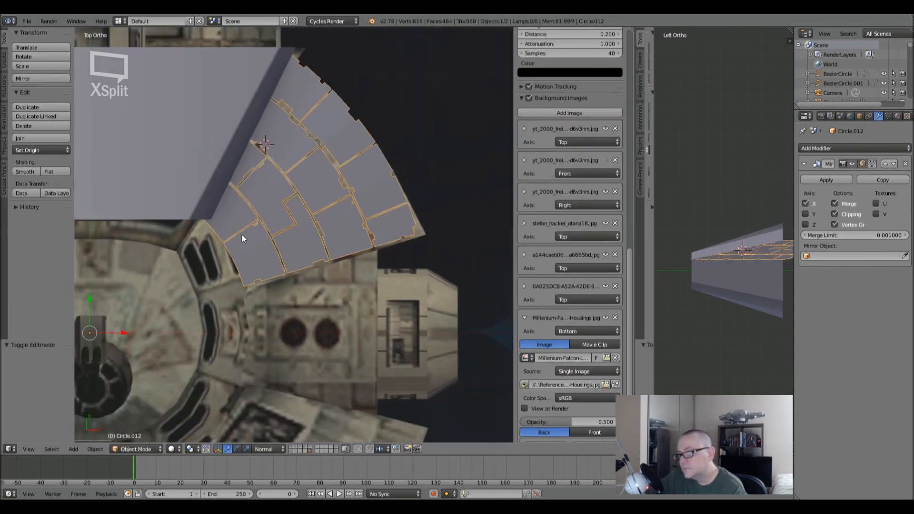
# - Reopen the panel mesh and add a lengthwise loop cut through the adjoining upper inner-row panel, slid towards its inner side
pyautogui.scroll(4, 218, 219)
pyautogui.press('Tab')
pyautogui.press('Tab')
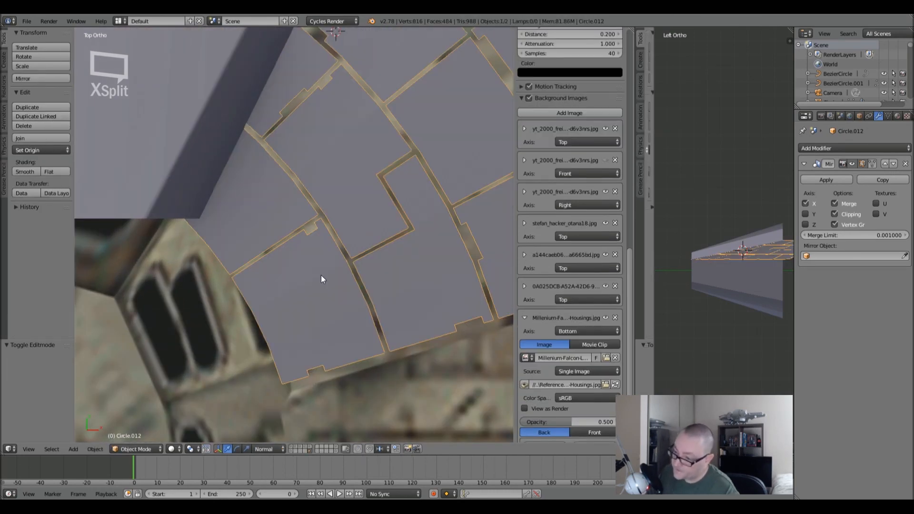
pyautogui.press('Tab')
pyautogui.press('Tab')
pyautogui.press('Tab')
pyautogui.hotkey('ctrl', 'r')
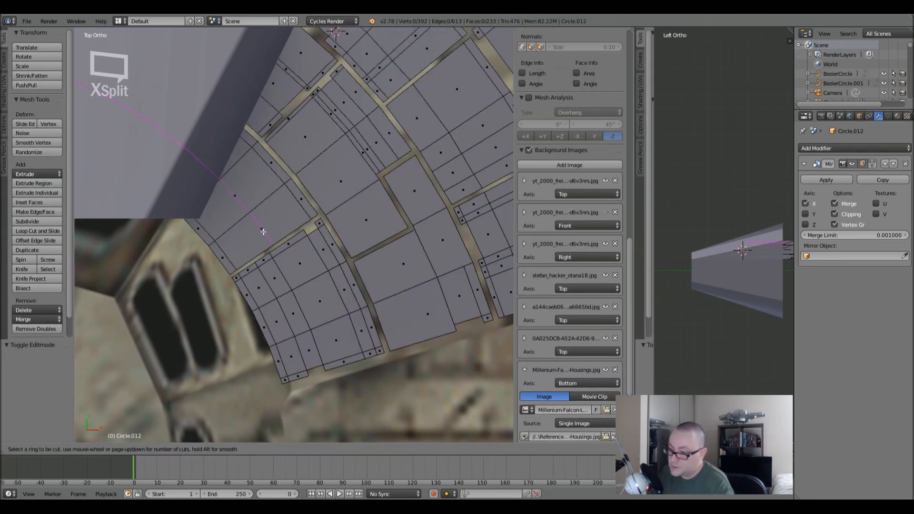
pyautogui.click(263, 233)
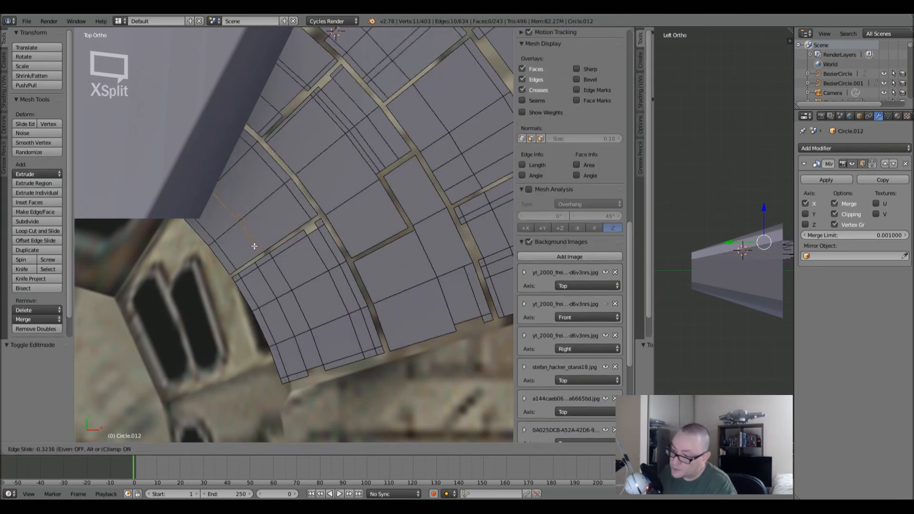
pyautogui.click(254, 245)
# - Add another lengthwise loop cut through the upper inner-row panel and a crosswise one close to its lower edge
pyautogui.hotkey('ctrl', 'r')
pyautogui.click(271, 198)
pyautogui.click(272, 200)
pyautogui.hotkey('ctrl', 'r')
pyautogui.click(273, 220)
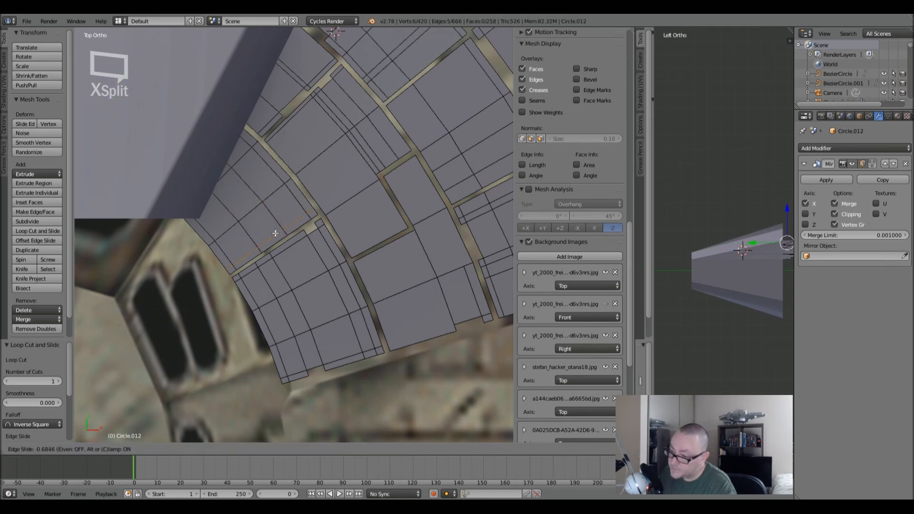
pyautogui.click(275, 231)
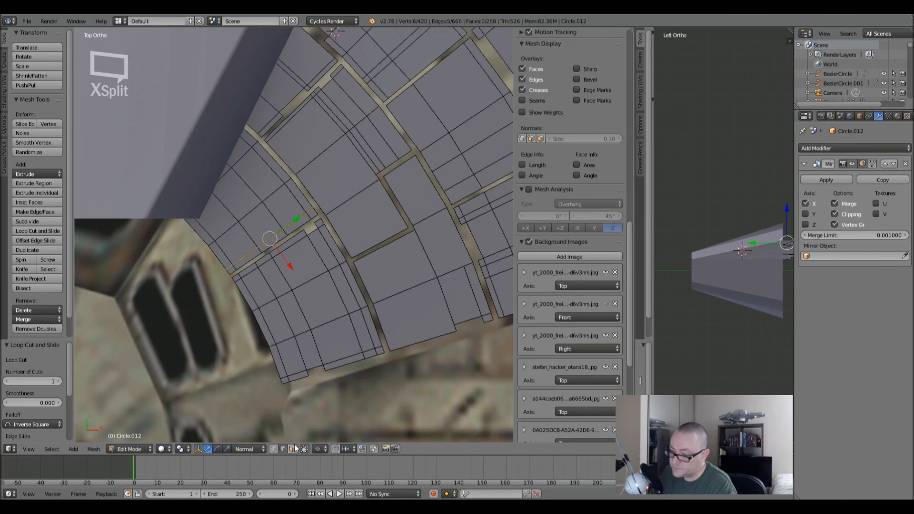
# - Delete the face between the cuts at the upper inner-row panel's lower edge to form a notch, and leave mesh editing
pyautogui.click(294, 448)
pyautogui.rightClick(273, 241)
pyautogui.press('x')
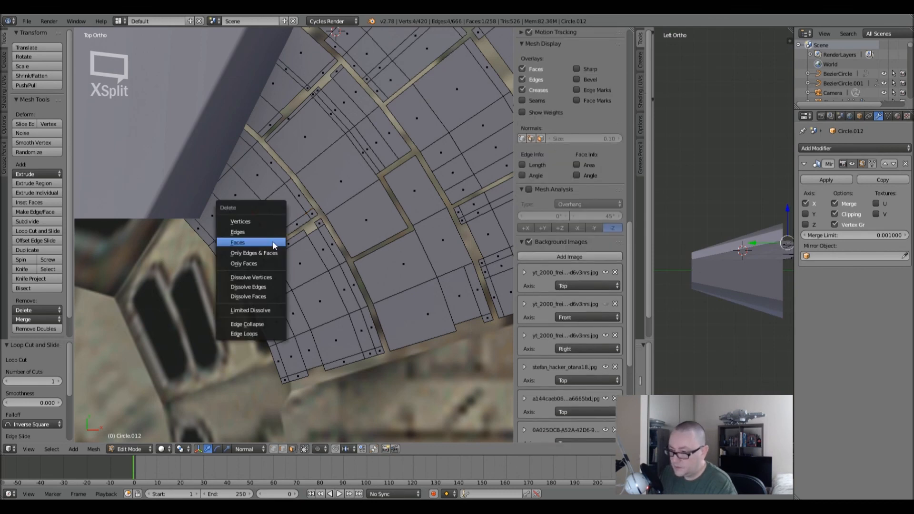
pyautogui.click(273, 241)
pyautogui.press('Tab')
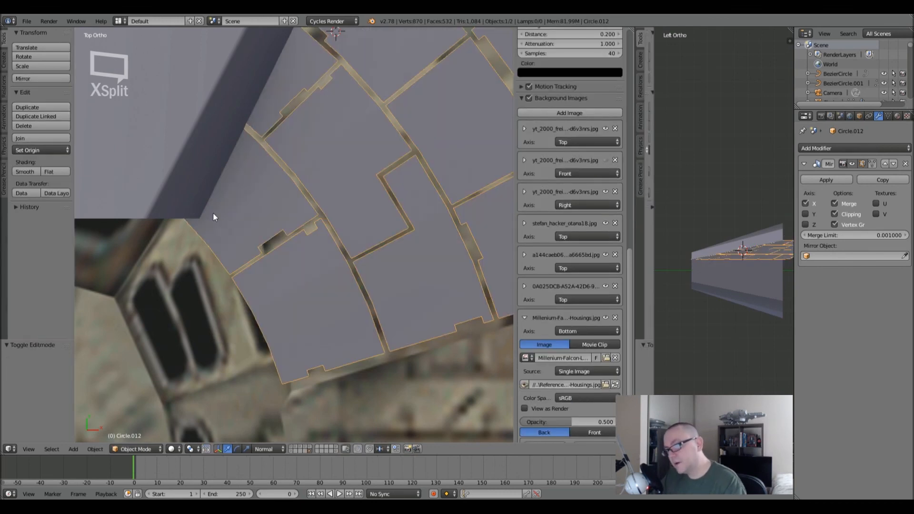
# - Examine the notched hull panels and their gaps for edges that still need detail
pyautogui.scroll(-4, 307, 240)
pyautogui.keyDown('shift'); pyautogui.moveTo(347, 257); pyautogui.dragTo(338, 280, button='middle'); pyautogui.keyUp('shift')
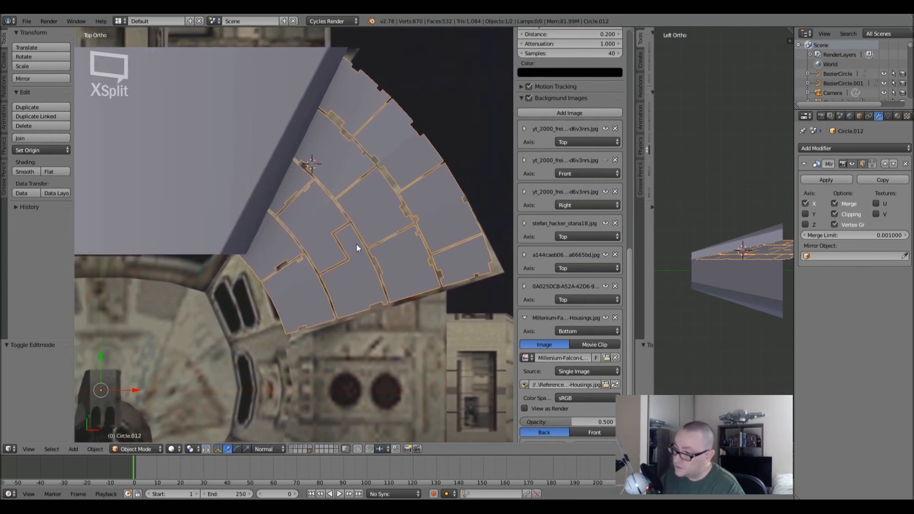
pyautogui.scroll(-3, 356, 244)
pyautogui.scroll(5, 353, 252)
pyautogui.keyDown('shift'); pyautogui.moveTo(386, 274); pyautogui.dragTo(383, 298, button='middle'); pyautogui.keyUp('shift')
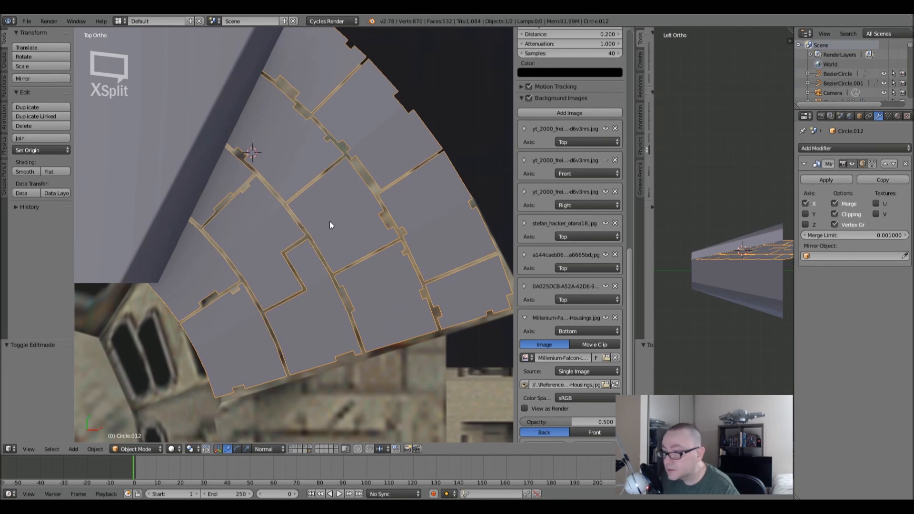
pyautogui.keyDown('shift'); pyautogui.moveTo(327, 187); pyautogui.dragTo(323, 215, button='middle'); pyautogui.keyUp('shift')
pyautogui.moveTo(337, 159)
pyautogui.keyDown('shift'); pyautogui.mouseDown(button='middle')
pyautogui.moveTo(306, 167)
pyautogui.moveTo(306, 204)
pyautogui.moveTo(341, 170)
pyautogui.mouseUp(button='middle'); pyautogui.keyUp('shift')
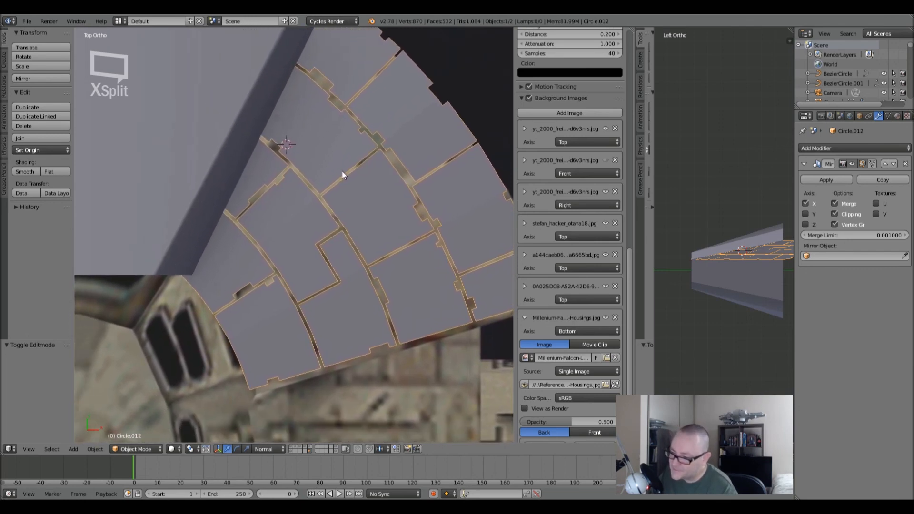
pyautogui.scroll(2, 261, 241)
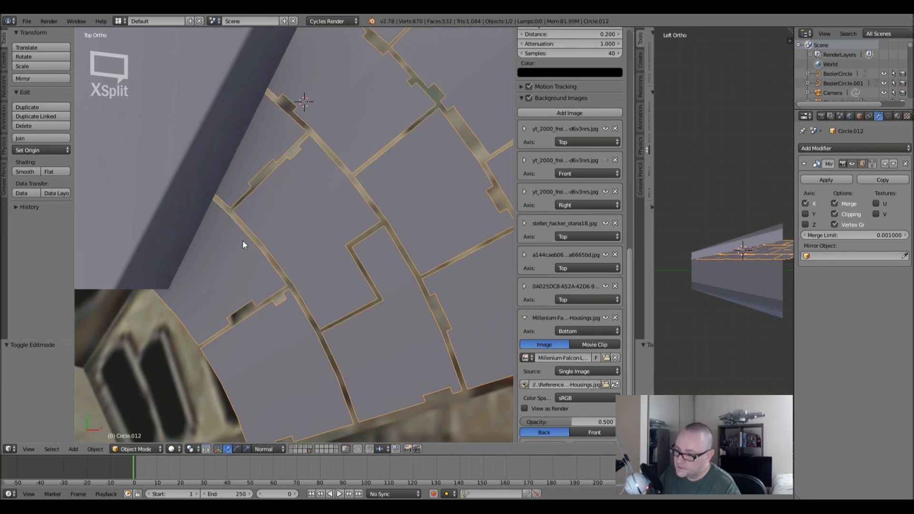
# - Delete the thin face along the upper inner-row panel's outer edge to form a long notch
pyautogui.press('Tab')
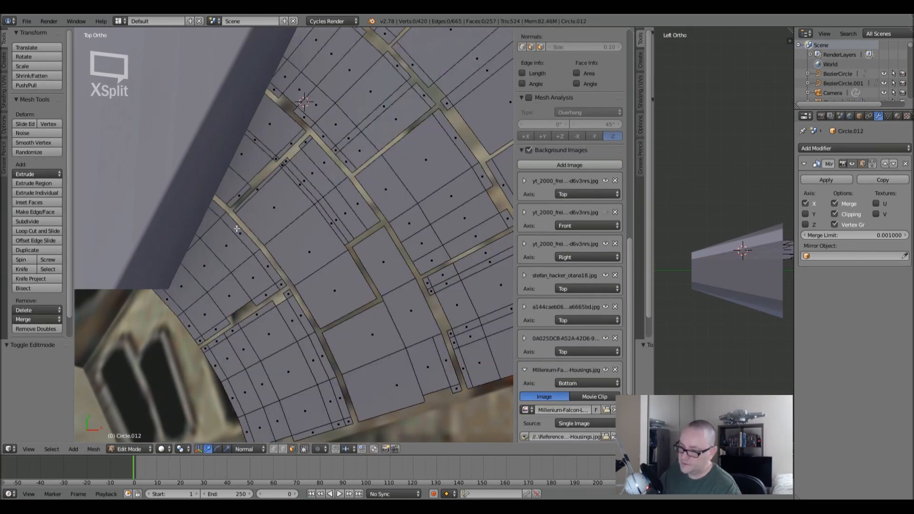
pyautogui.rightClick(237, 229)
pyautogui.press('x')
pyautogui.click(238, 230)
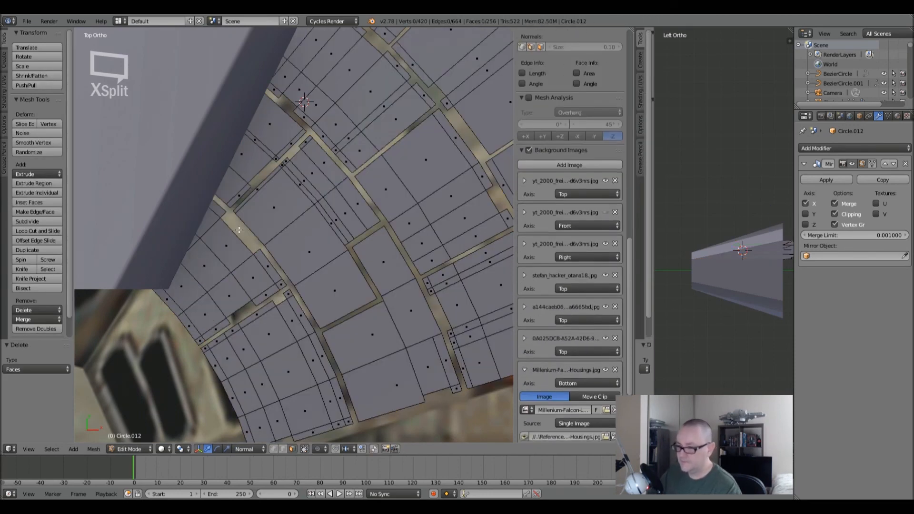
pyautogui.press('Tab')
pyautogui.press('Tab')
# - Add a crosswise loop cut through the innermost lower panel, slid slightly towards its upper edge
pyautogui.keyDown('shift'); pyautogui.moveTo(323, 352); pyautogui.dragTo(292, 309, button='middle'); pyautogui.keyUp('shift')
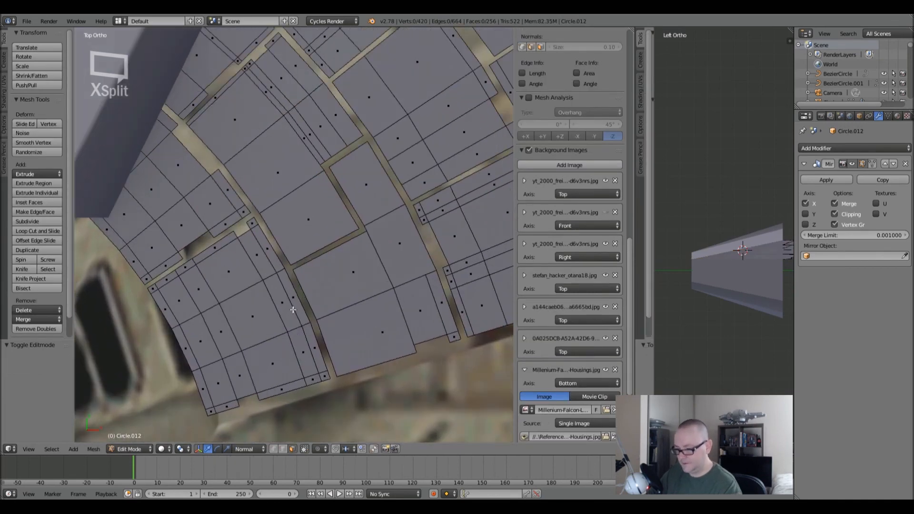
pyautogui.hotkey('ctrl', 'r')
pyautogui.click(293, 308)
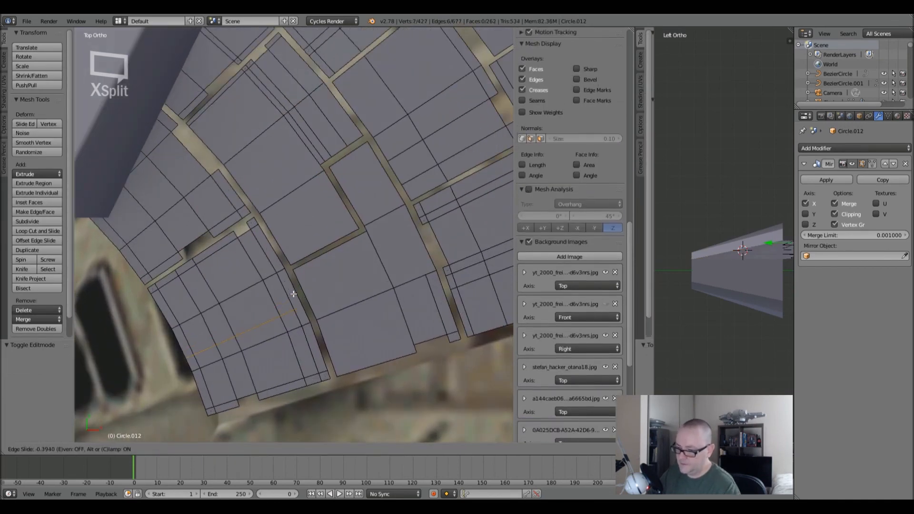
pyautogui.click(293, 294)
# - Delete the small face between the crosswise cuts at the innermost lower panel's outer edge, and leave mesh editing
pyautogui.click(292, 449)
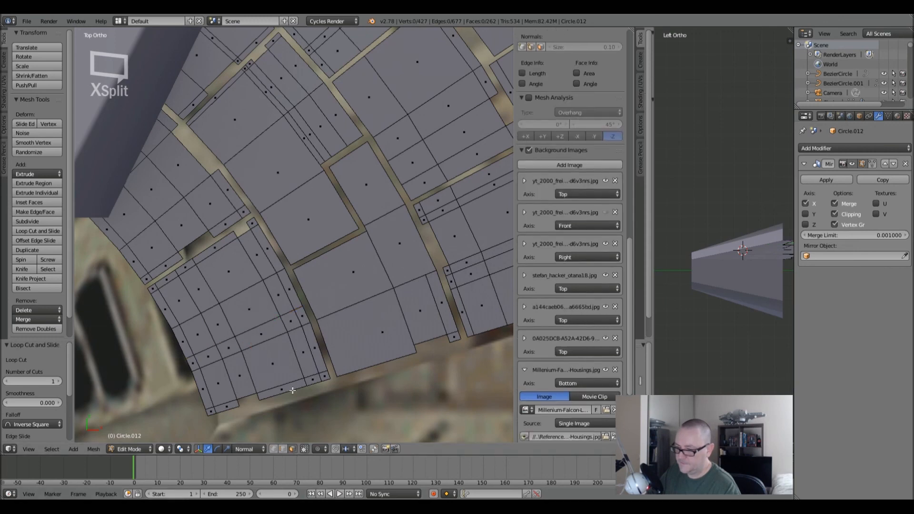
pyautogui.rightClick(300, 315)
pyautogui.press('x')
pyautogui.click(303, 316)
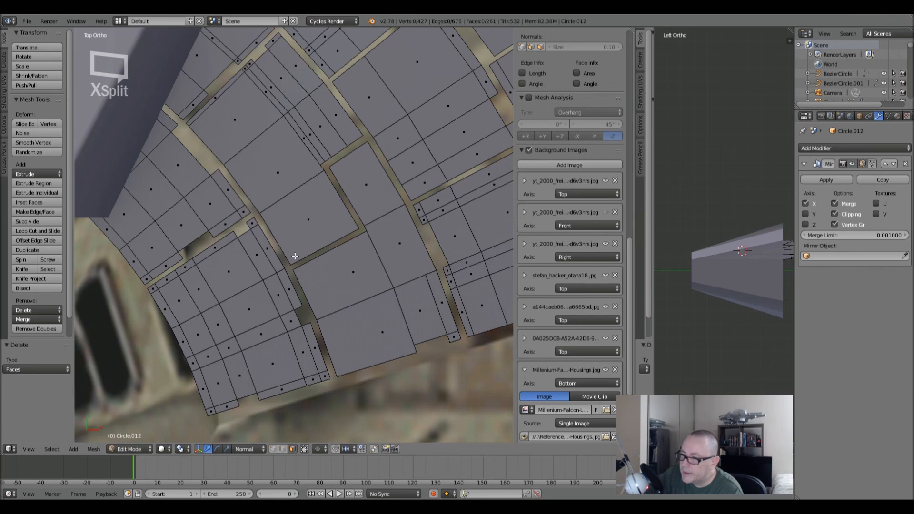
pyautogui.keyDown('shift'); pyautogui.moveTo(278, 173); pyautogui.dragTo(293, 216, button='middle'); pyautogui.keyUp('shift')
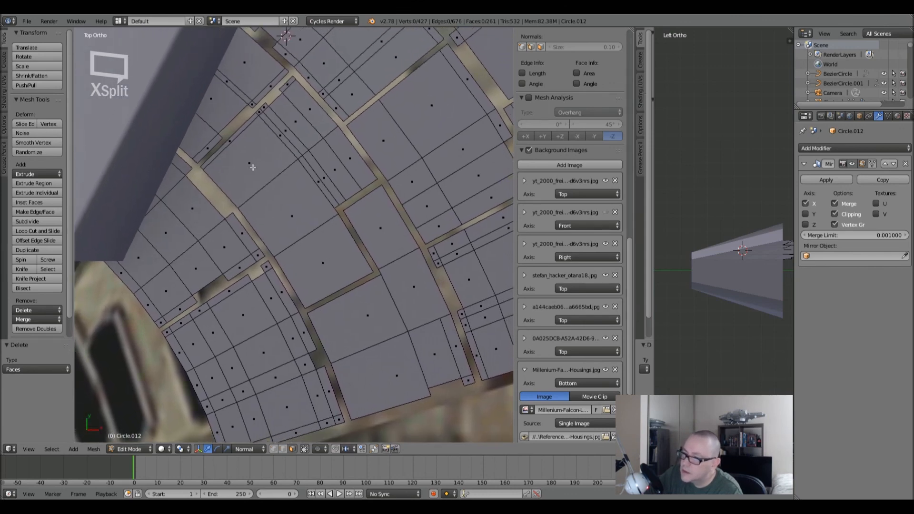
pyautogui.keyDown('shift'); pyautogui.moveTo(249, 186); pyautogui.dragTo(233, 170, button='middle'); pyautogui.keyUp('shift')
pyautogui.scroll(-1, 250, 197)
pyautogui.press('Tab')
pyautogui.scroll(-2, 259, 207)
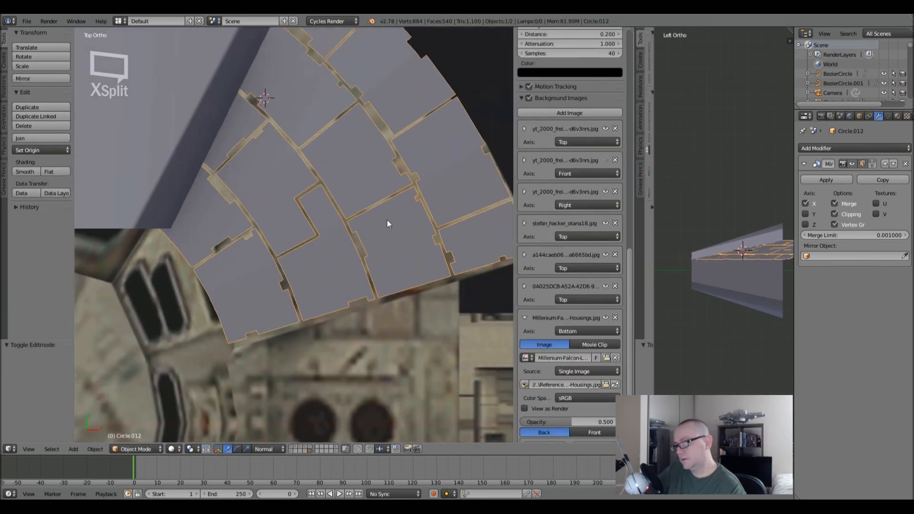
pyautogui.keyDown('shift'); pyautogui.moveTo(359, 197); pyautogui.dragTo(315, 267, button='middle'); pyautogui.keyUp('shift')
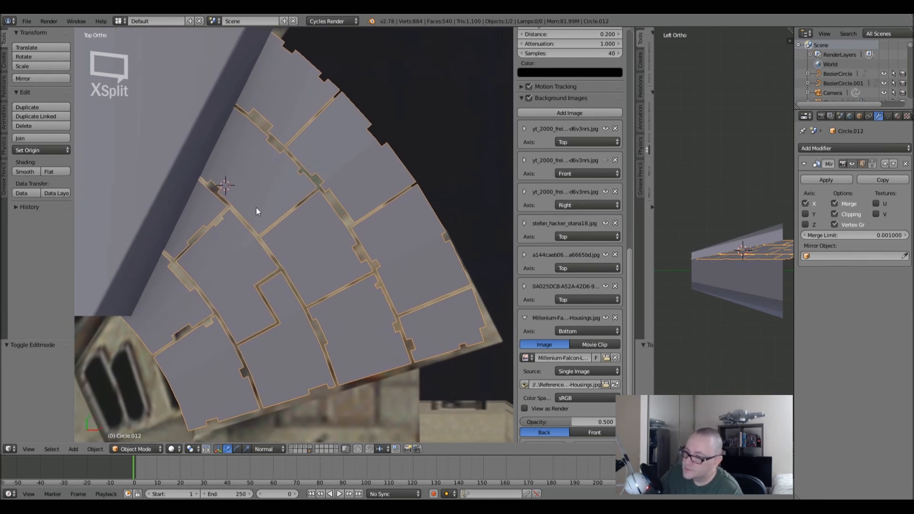
# - Add crosswise loop cuts close to the gap between the third row's upper and middle panels, one in each panel
pyautogui.scroll(4, 281, 213)
pyautogui.press('Tab')
pyautogui.scroll(1, 282, 207)
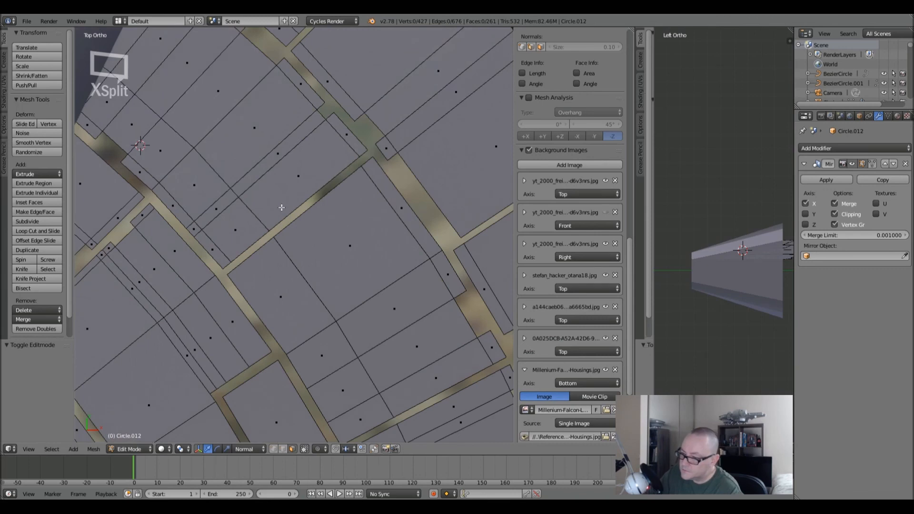
pyautogui.hotkey('ctrl', 'r')
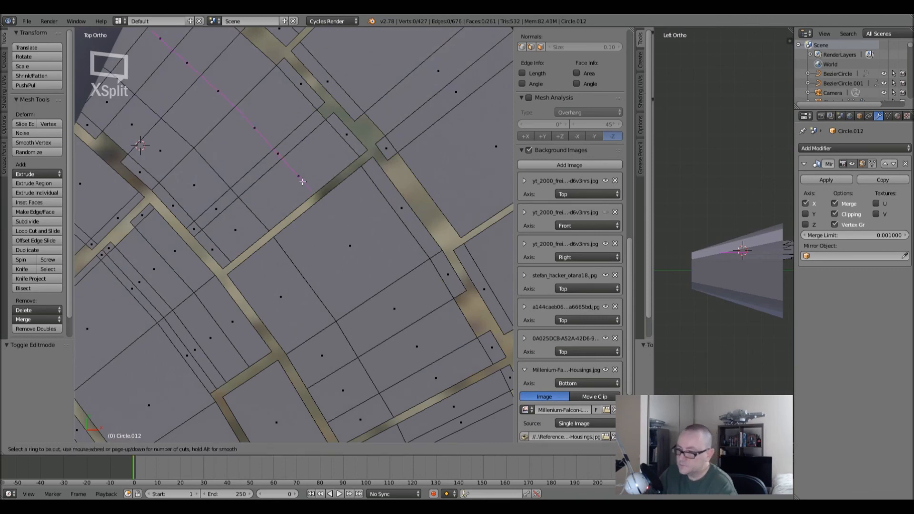
pyautogui.click(355, 144)
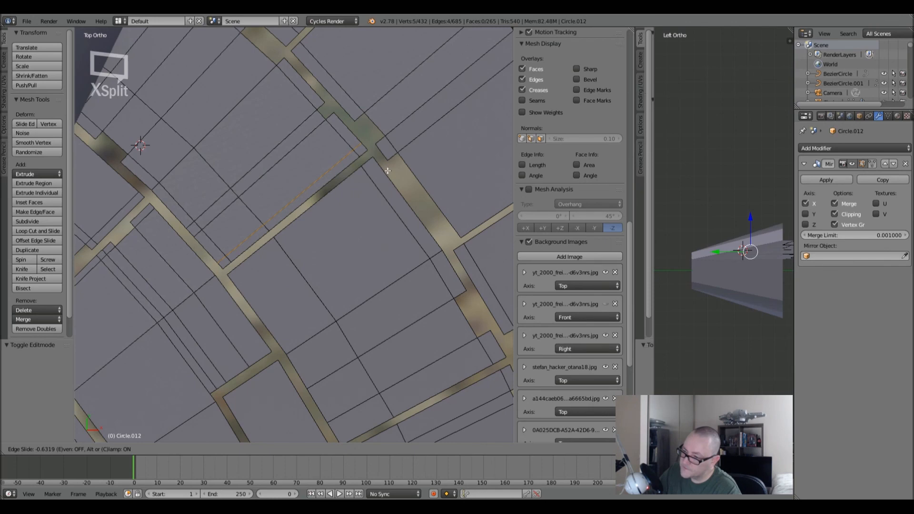
pyautogui.click(388, 171)
pyautogui.hotkey('ctrl', 'r')
pyautogui.click(390, 192)
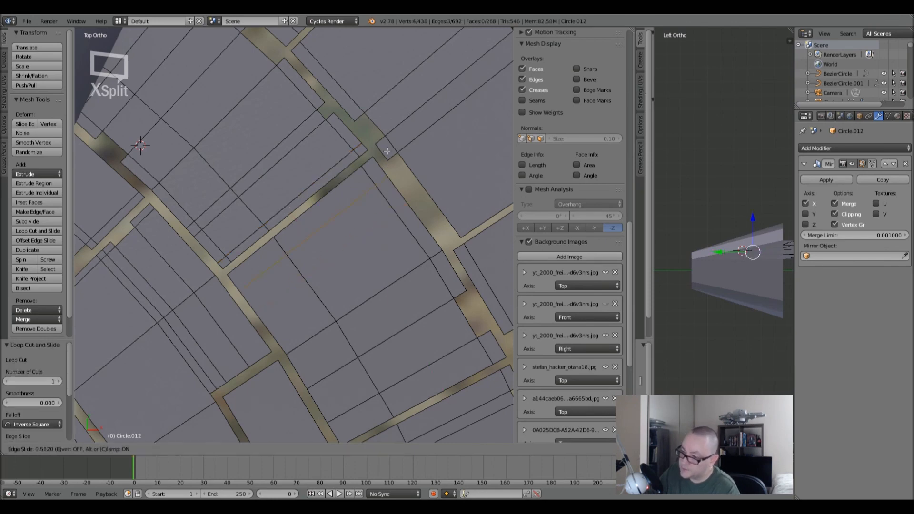
pyautogui.click(368, 75)
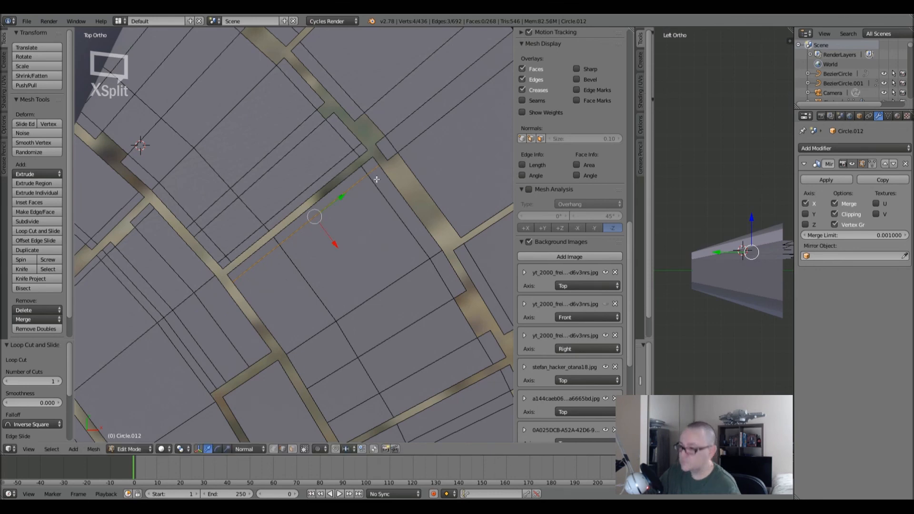
# - Add a lengthwise loop cut through the third row's upper panel, slid towards its outer side
pyautogui.scroll(-4, 368, 76)
pyautogui.keyDown('shift'); pyautogui.moveTo(393, 237); pyautogui.dragTo(354, 244, button='middle'); pyautogui.keyUp('shift')
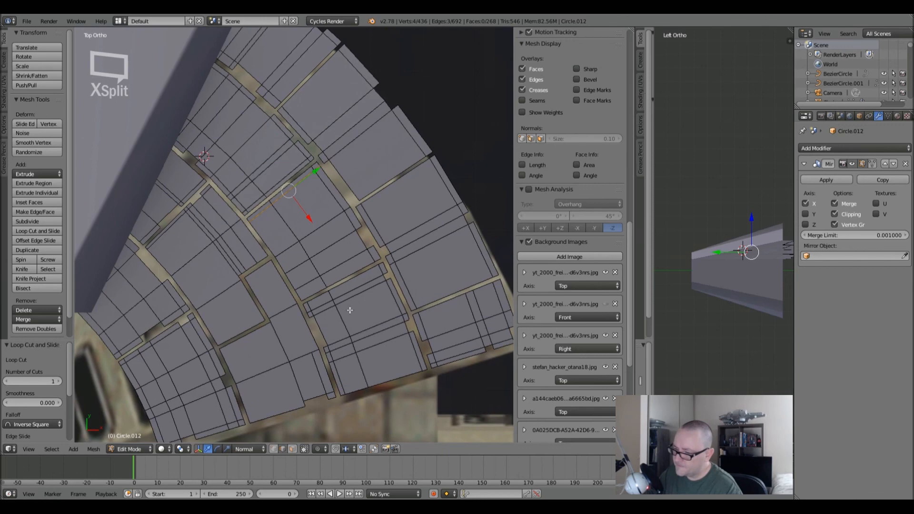
pyautogui.scroll(3, 334, 236)
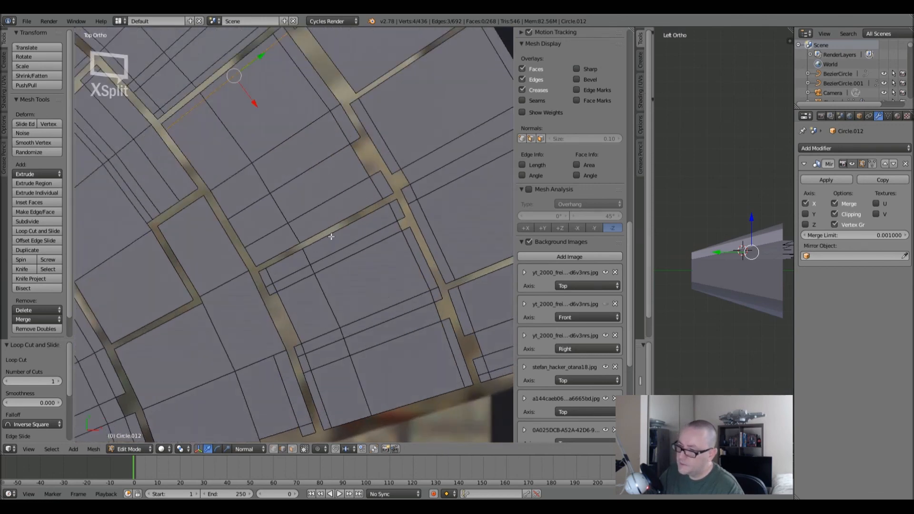
pyautogui.scroll(1, 277, 178)
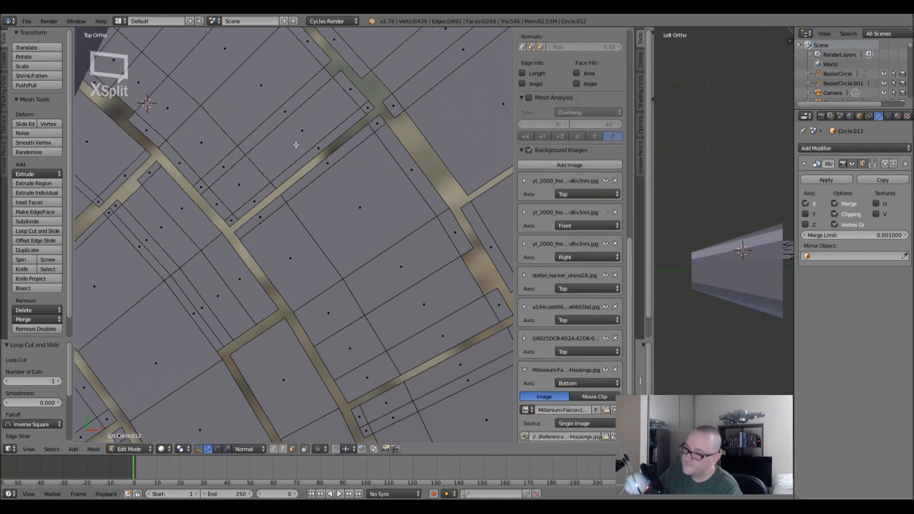
pyautogui.hotkey('ctrl', 'r')
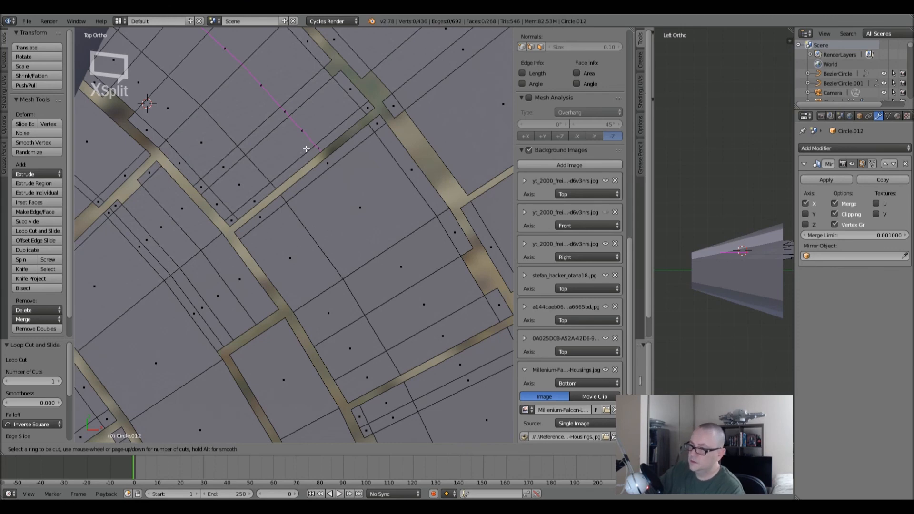
pyautogui.click(307, 148)
pyautogui.click(324, 140)
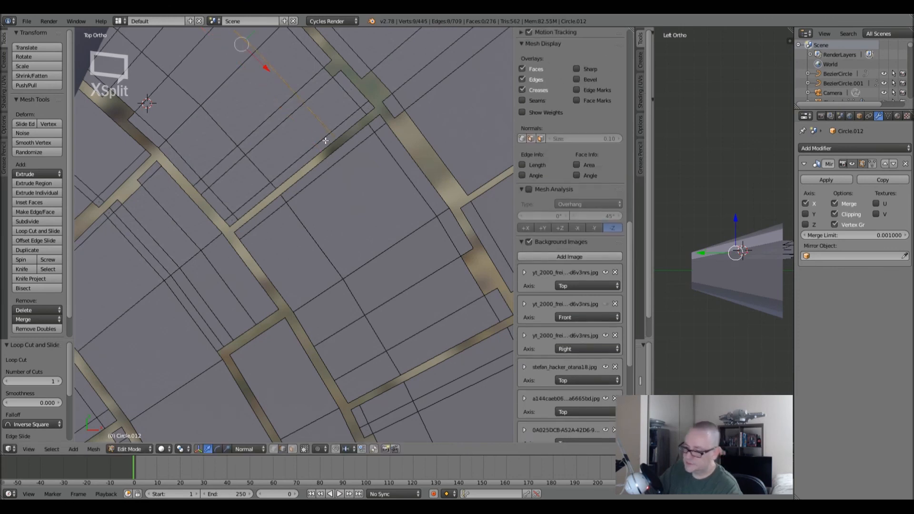
pyautogui.click(296, 146)
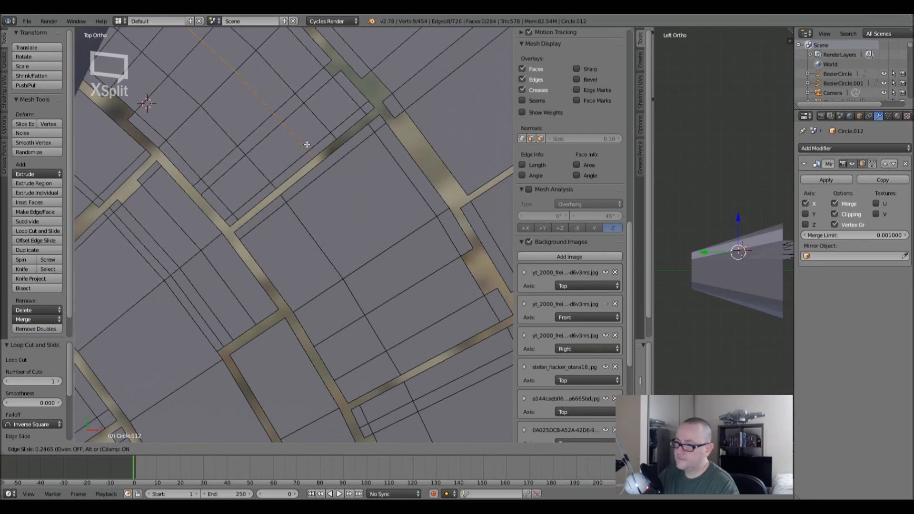
pyautogui.rightClick(283, 161)
pyautogui.hotkey('ctrl', 'z')
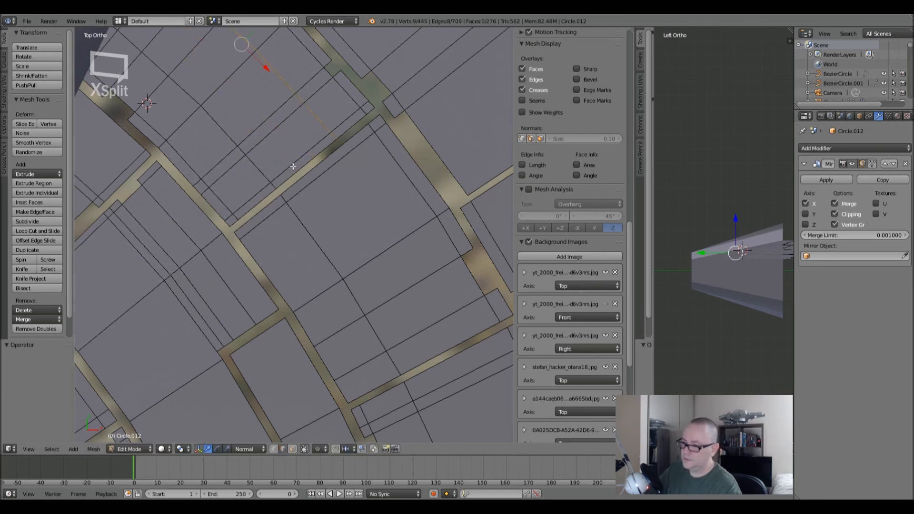
# - Delete the thin face at the lower edge of the third row's upper panel to form a notch, and leave mesh editing
pyautogui.press('a')
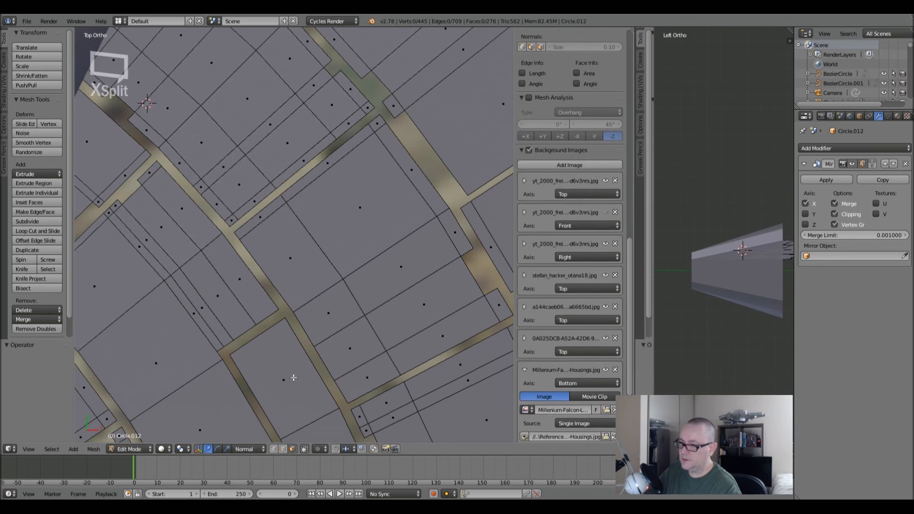
pyautogui.rightClick(305, 159)
pyautogui.press('x')
pyautogui.click(304, 161)
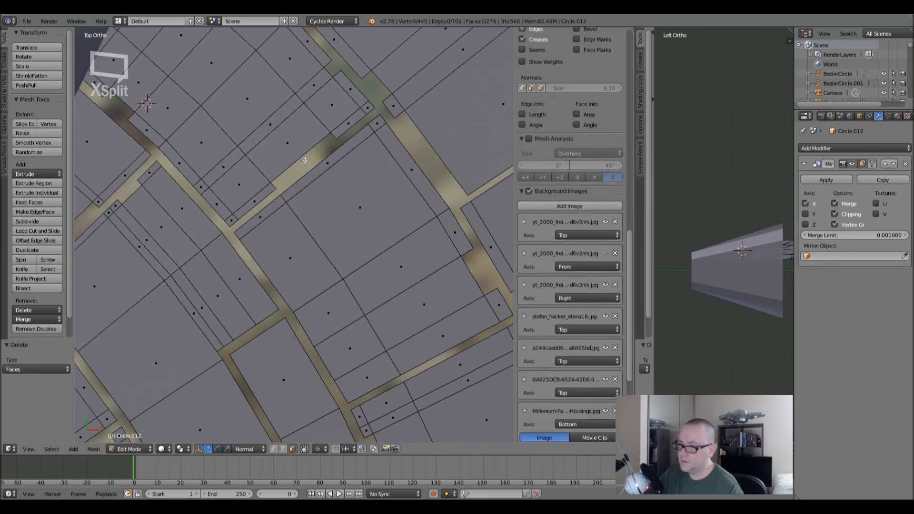
pyautogui.scroll(-3, 305, 160)
pyautogui.press('Tab')
pyautogui.scroll(4, 341, 231)
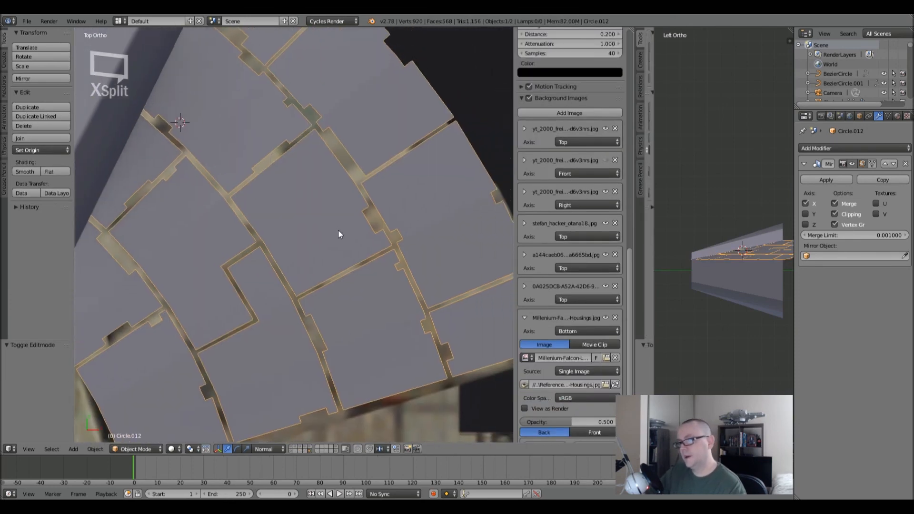
# - Examine the third-row panel edges in and out of mesh editing, ending at the gap between the middle and lower panels
pyautogui.press('Tab')
pyautogui.keyDown('shift'); pyautogui.moveTo(235, 151); pyautogui.dragTo(254, 190, button='middle'); pyautogui.keyUp('shift')
pyautogui.scroll(-1, 255, 190)
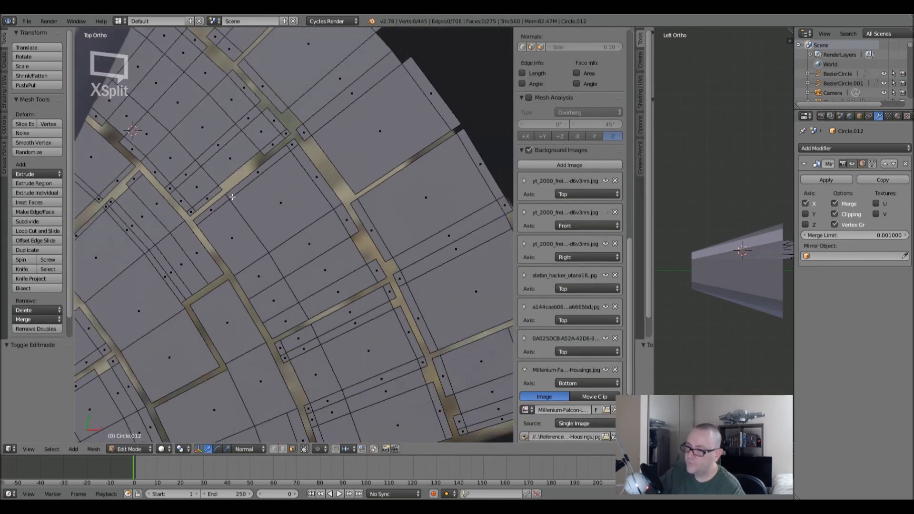
pyautogui.press('Tab')
pyautogui.scroll(2, 240, 196)
pyautogui.keyDown('shift'); pyautogui.moveTo(290, 234); pyautogui.dragTo(278, 175, button='middle'); pyautogui.keyUp('shift')
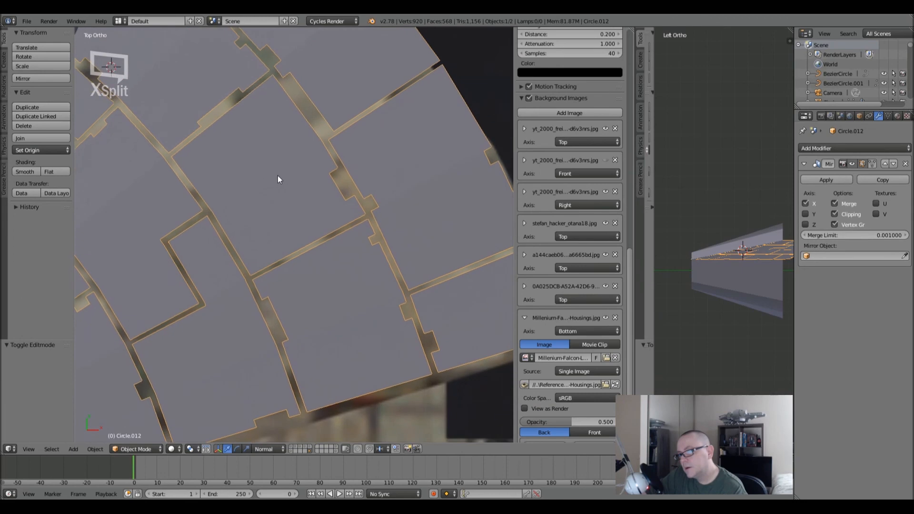
pyautogui.press('Tab')
pyautogui.scroll(3, 271, 210)
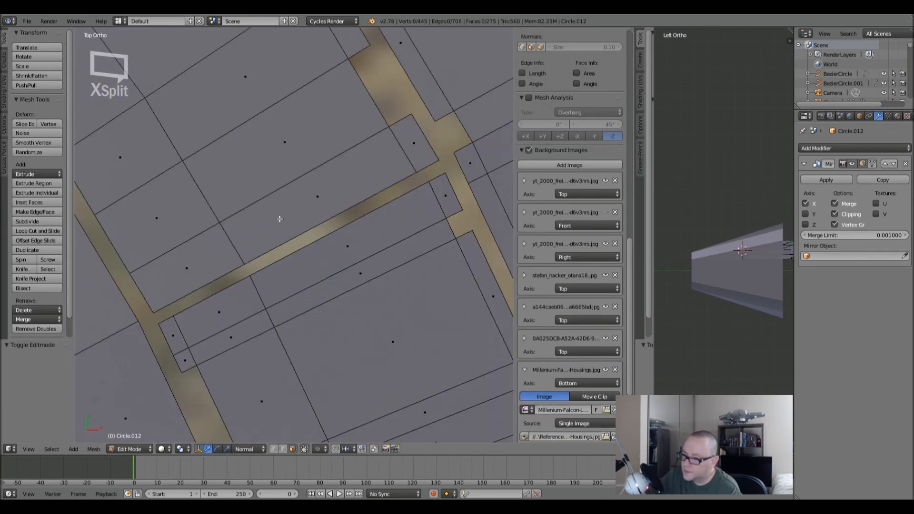
# - Add a crosswise loop cut to the third row's middle panel, slid close to its lower edge
pyautogui.hotkey('ctrl', 'r')
pyautogui.click(408, 155)
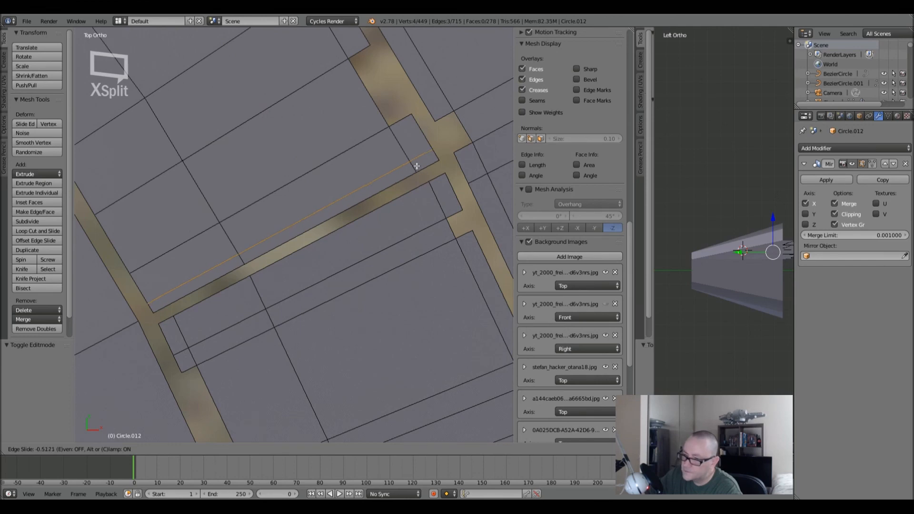
pyautogui.click(417, 165)
pyautogui.scroll(-1, 414, 165)
pyautogui.scroll(1, 414, 165)
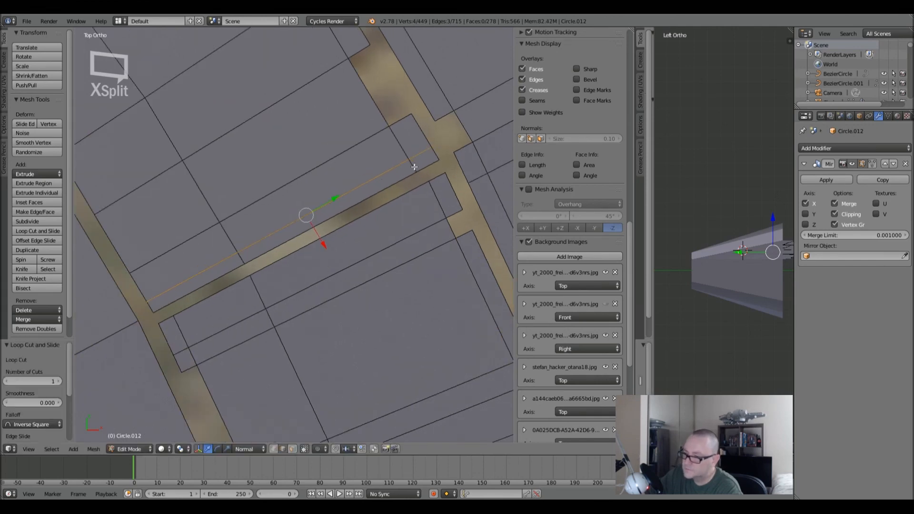
# - Add two neighbouring lengthwise loop cuts through the third row's middle panel to mark the notch's sides
pyautogui.hotkey('ctrl', 'r')
pyautogui.click(321, 202)
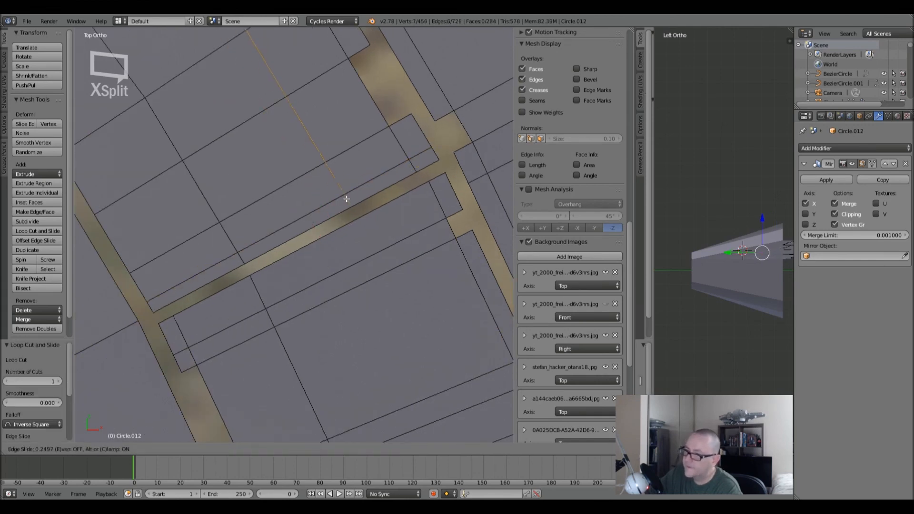
pyautogui.click(350, 204)
pyautogui.hotkey('ctrl', 'r')
pyautogui.click(278, 206)
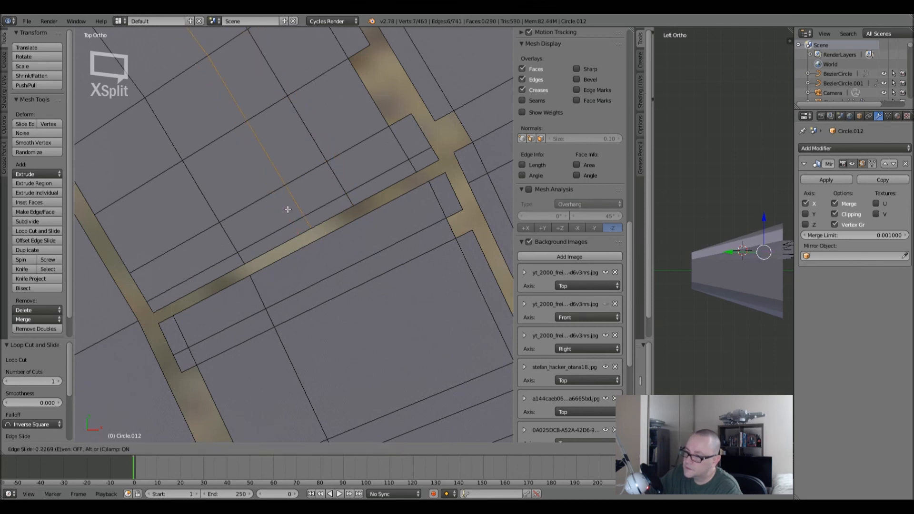
pyautogui.click(288, 210)
# - Delete the thin face between the cuts at the middle panel's lower edge to form a notch, and leave mesh editing
pyautogui.press('a')
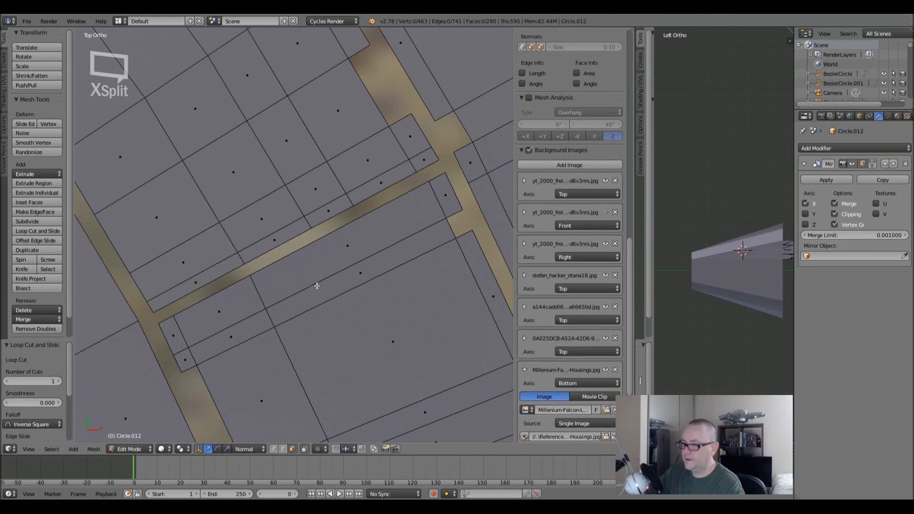
pyautogui.rightClick(330, 215)
pyautogui.press('x')
pyautogui.click(329, 215)
pyautogui.scroll(-5, 329, 215)
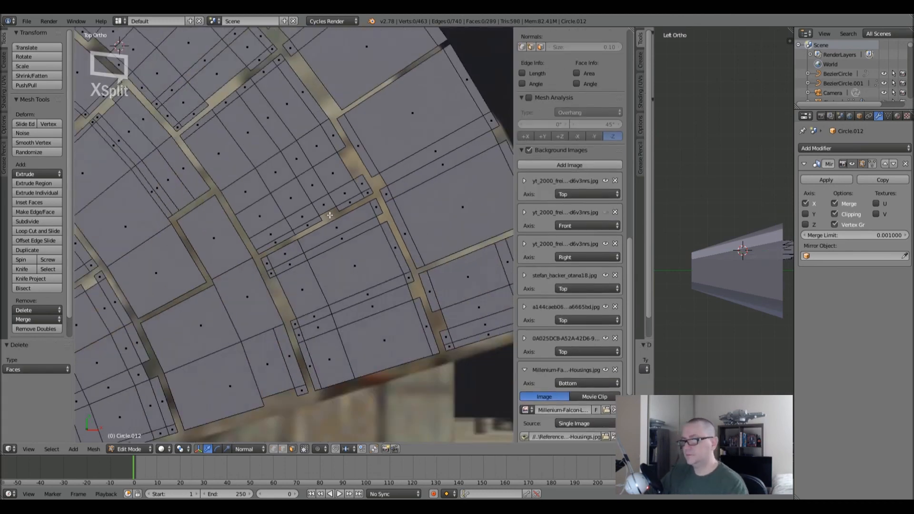
pyautogui.press('Tab')
pyautogui.scroll(-4, 329, 215)
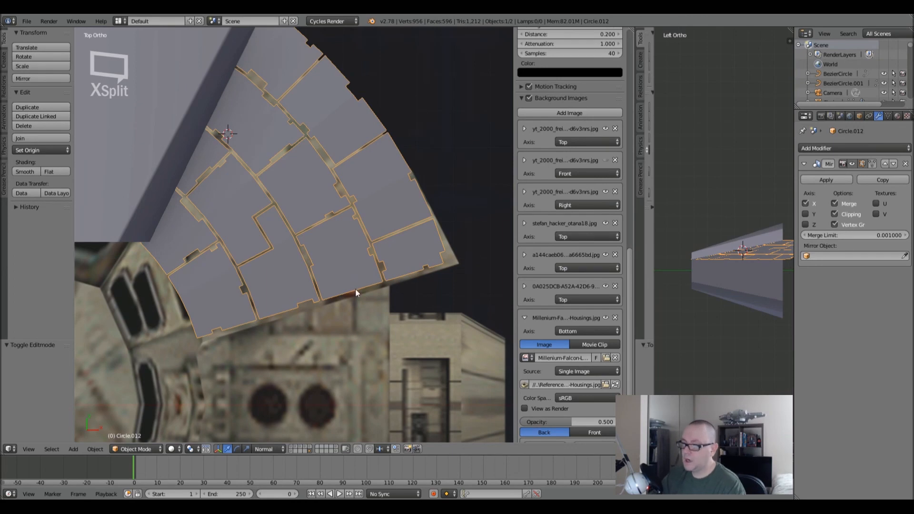
# - Add a crosswise loop cut to the outermost row's third panel from the top, slid close to its upper edge
pyautogui.scroll(1, 352, 283)
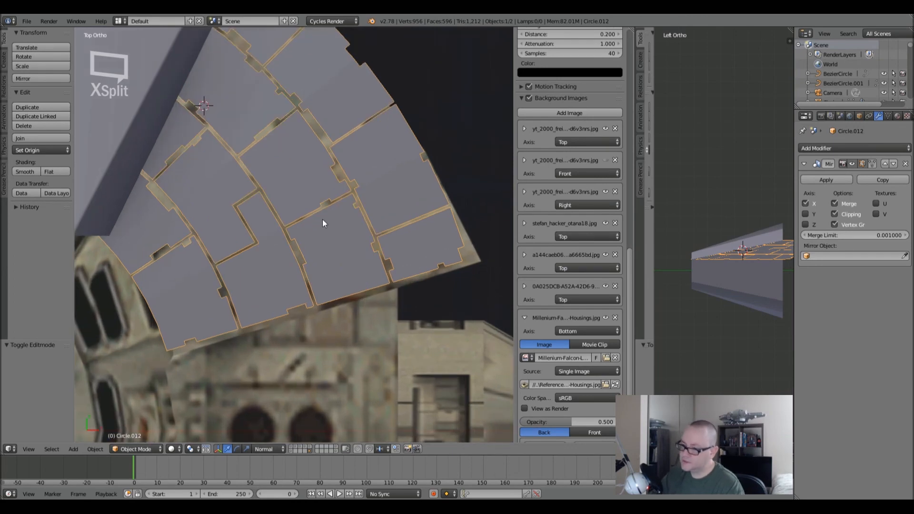
pyautogui.scroll(4, 321, 219)
pyautogui.scroll(-2, 309, 222)
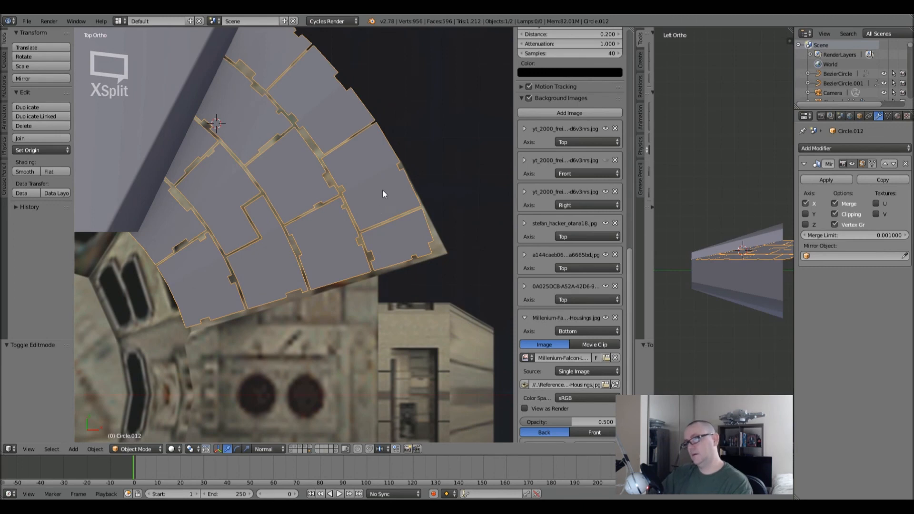
pyautogui.keyDown('shift'); pyautogui.moveTo(398, 196); pyautogui.dragTo(339, 234, button='middle'); pyautogui.keyUp('shift')
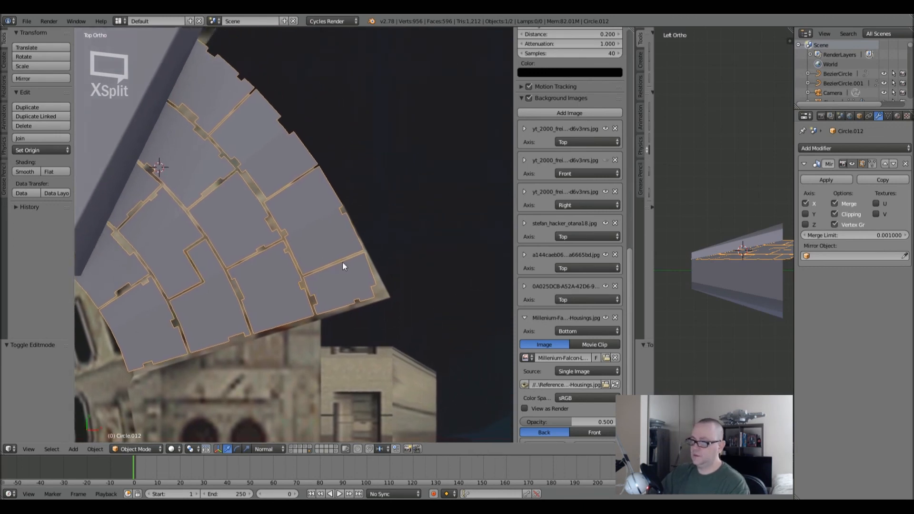
pyautogui.moveTo(308, 199)
pyautogui.keyDown('shift'); pyautogui.mouseDown(button='middle')
pyautogui.moveTo(301, 210)
pyautogui.moveTo(318, 228)
pyautogui.moveTo(299, 198)
pyautogui.mouseUp(button='middle'); pyautogui.keyUp('shift')
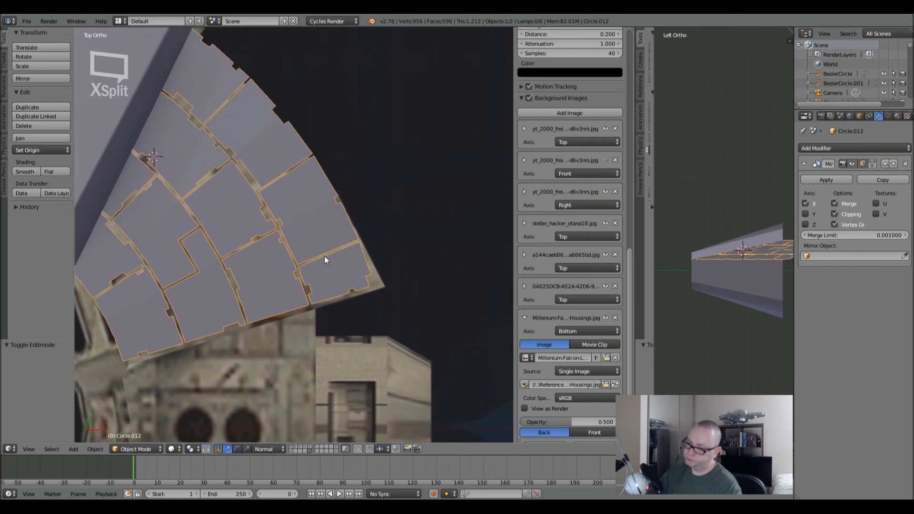
pyautogui.scroll(5, 323, 155)
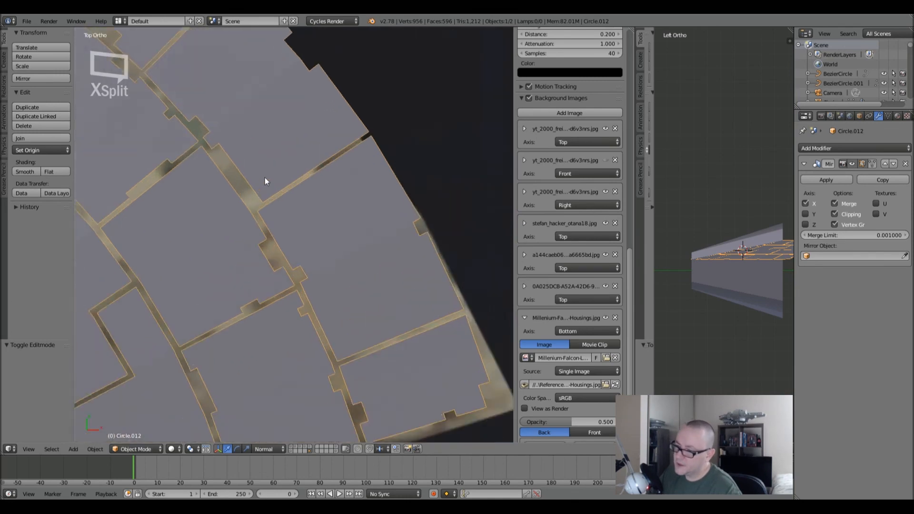
pyautogui.press('Tab')
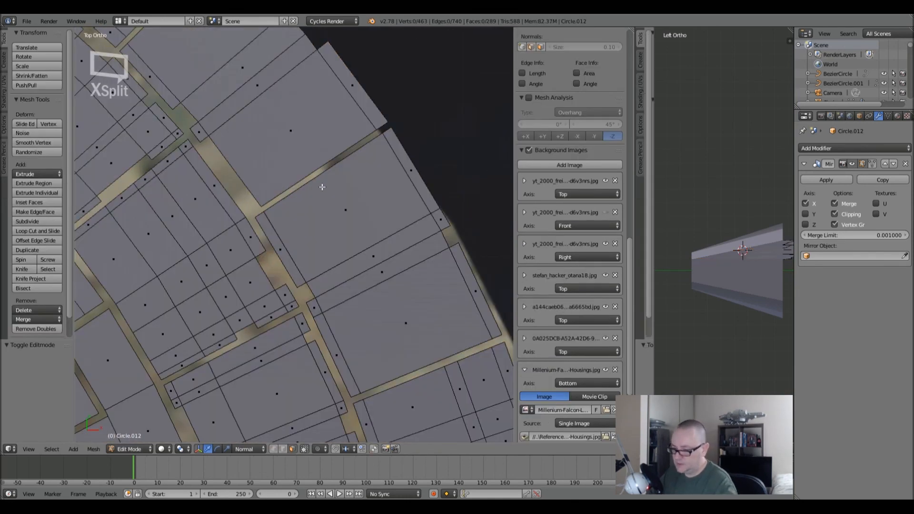
pyautogui.hotkey('ctrl', 'r')
pyautogui.click(404, 156)
pyautogui.rightClick(403, 156)
pyautogui.press('g')
pyautogui.press('g')
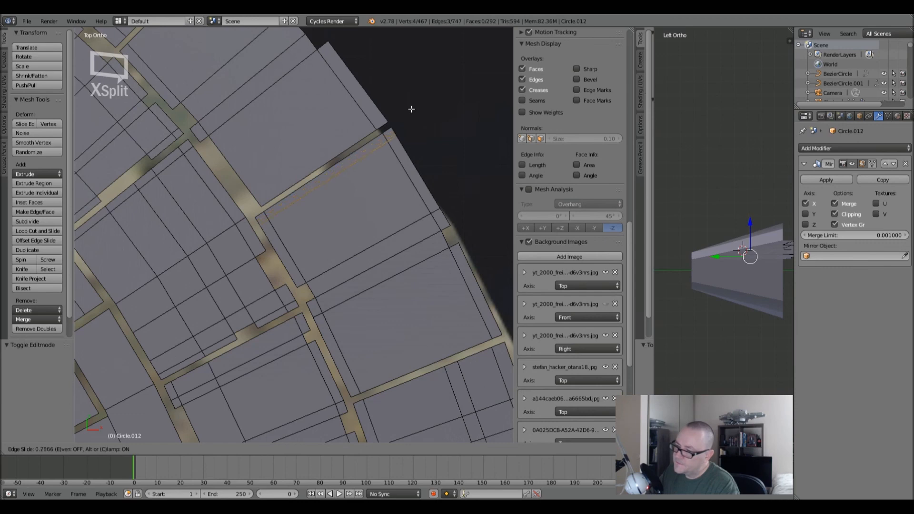
pyautogui.click(411, 109)
# - Add two lengthwise loop cuts through the outermost row's third panel to bound a notch in its upper edge
pyautogui.hotkey('ctrl', 'r')
pyautogui.click(353, 163)
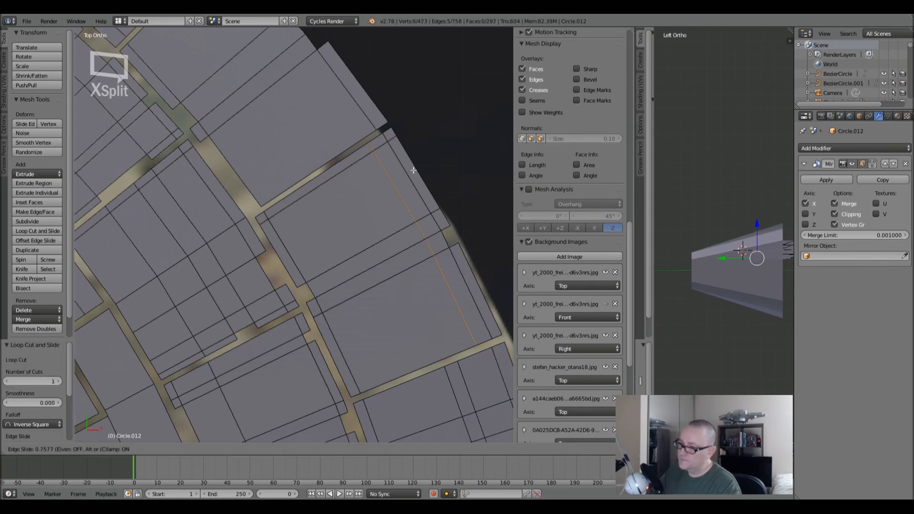
pyautogui.click(404, 174)
pyautogui.hotkey('ctrl', 'r')
pyautogui.click(318, 173)
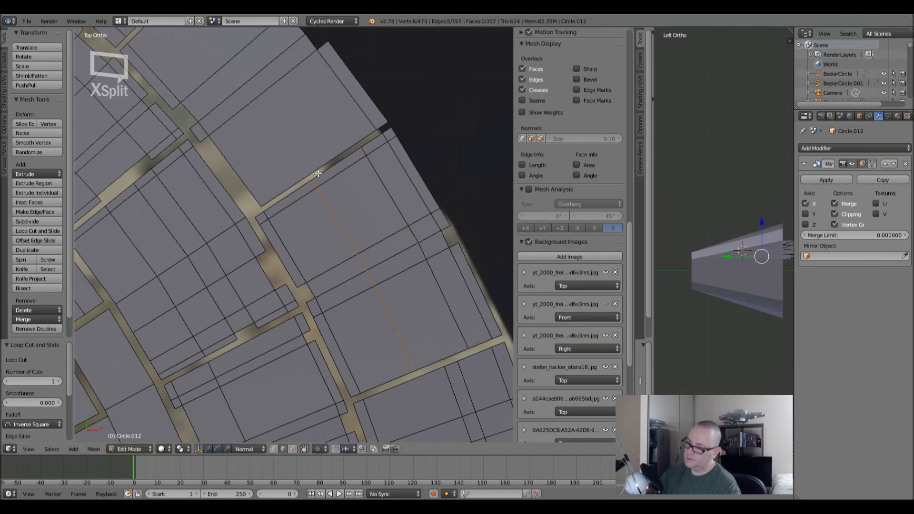
pyautogui.click(346, 174)
# - Delete the thin face between the cuts at the third outer panel's upper edge, and leave mesh editing
pyautogui.press('a')
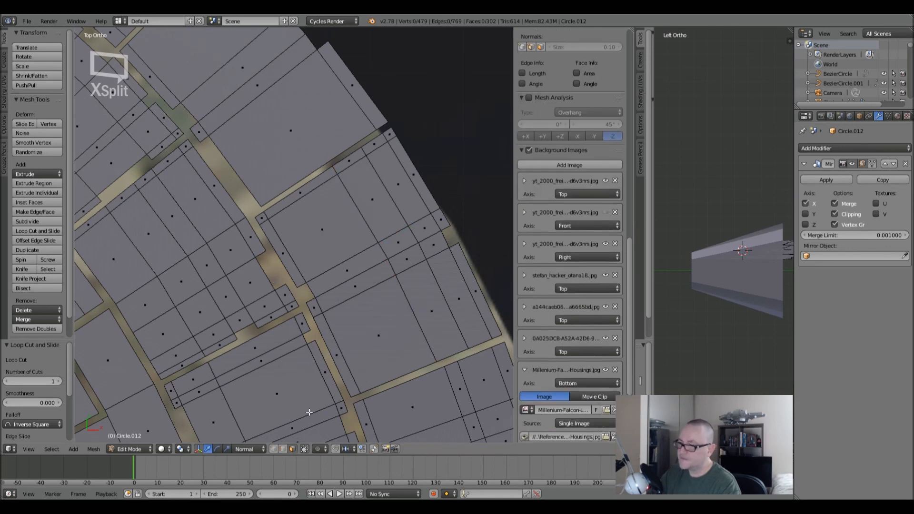
pyautogui.rightClick(349, 161)
pyautogui.press('x')
pyautogui.click(349, 160)
pyautogui.scroll(-3, 404, 205)
pyautogui.press('Tab')
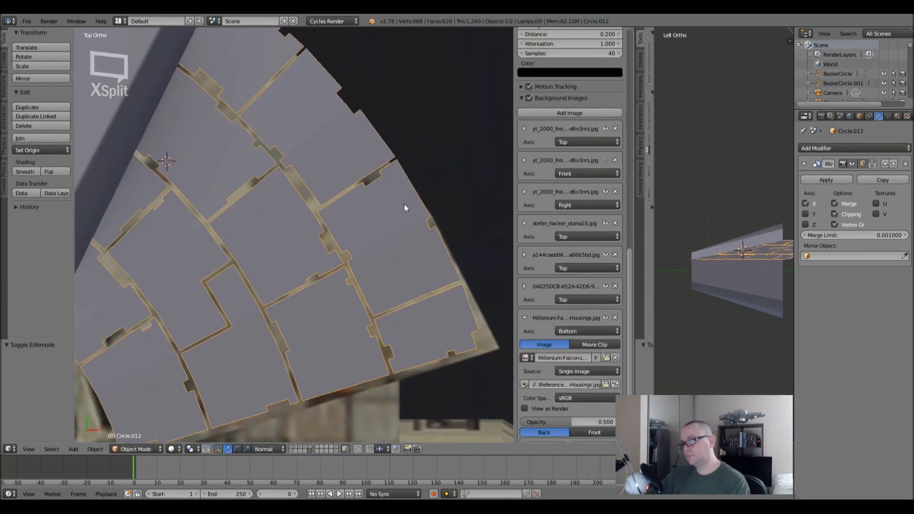
# - Add two closely spaced lengthwise loop cuts near the middle of the third outer panel's lower edge
pyautogui.keyDown('shift'); pyautogui.moveTo(401, 276); pyautogui.dragTo(355, 231, button='middle'); pyautogui.keyUp('shift')
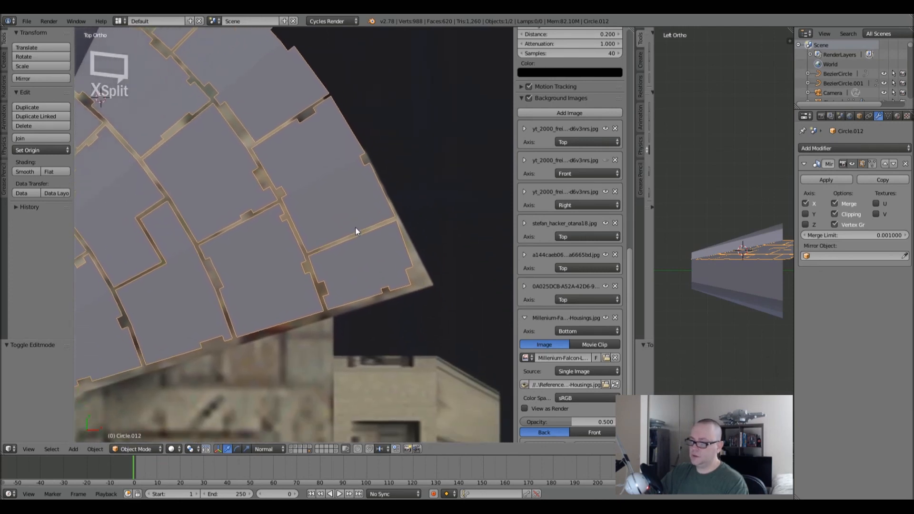
pyautogui.scroll(4, 338, 248)
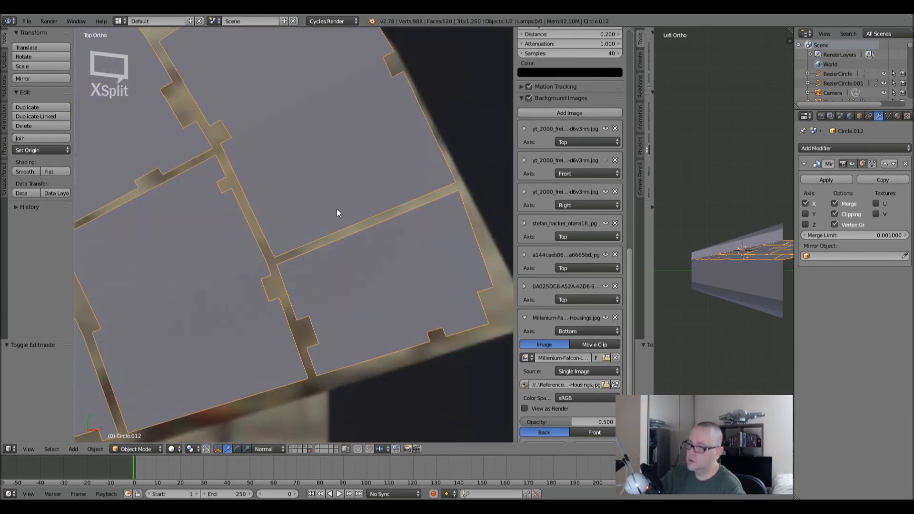
pyautogui.scroll(-3, 333, 191)
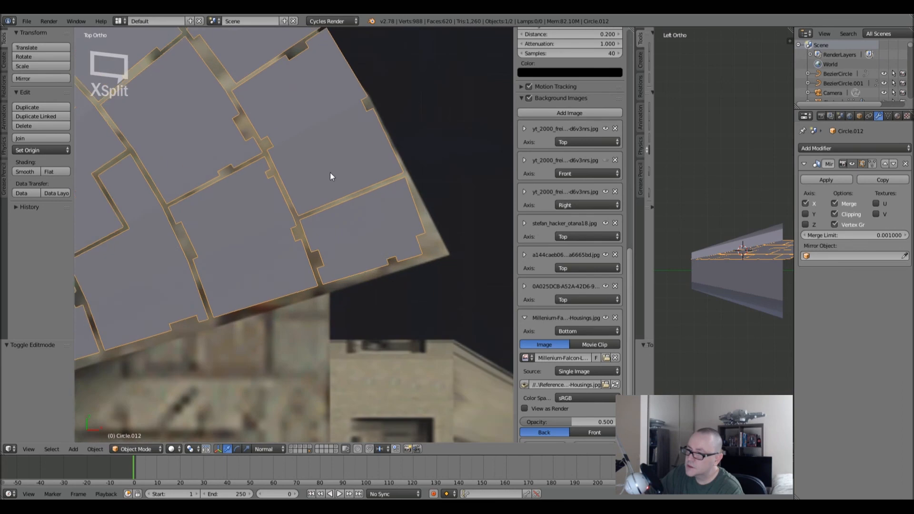
pyautogui.scroll(3, 331, 177)
pyautogui.press('Tab')
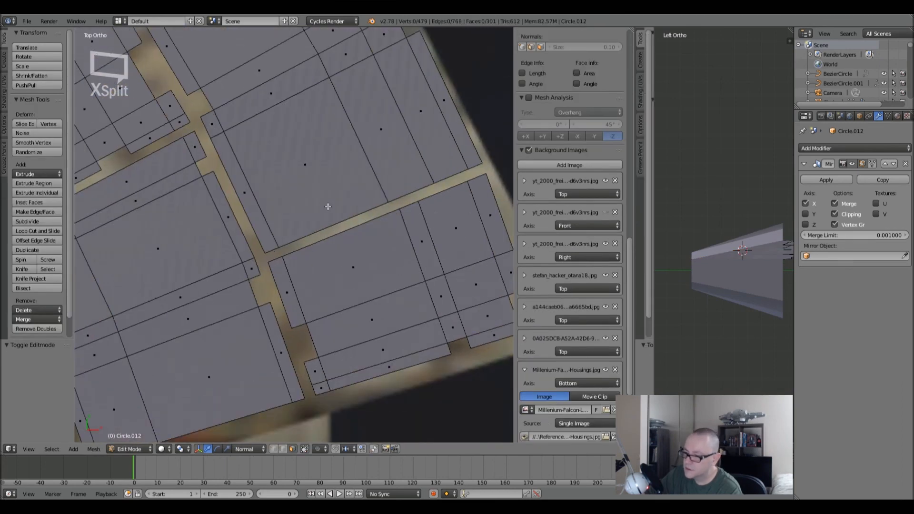
pyautogui.hotkey('ctrl', 'r')
pyautogui.click(334, 211)
pyautogui.click(364, 206)
pyautogui.hotkey('ctrl', 'r')
pyautogui.click(338, 206)
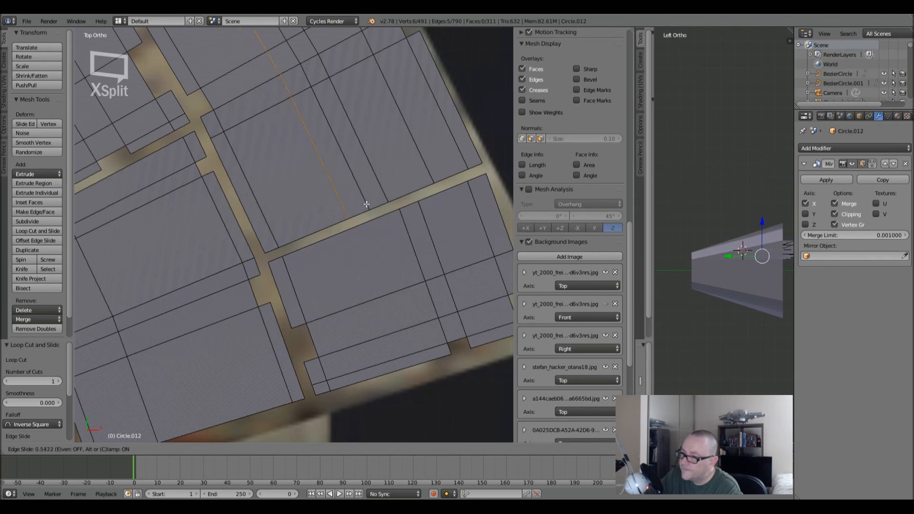
pyautogui.click(366, 205)
# - Add a crosswise loop cut to the third outer panel, slid close to its lower edge
pyautogui.hotkey('ctrl', 'r')
pyautogui.click(360, 208)
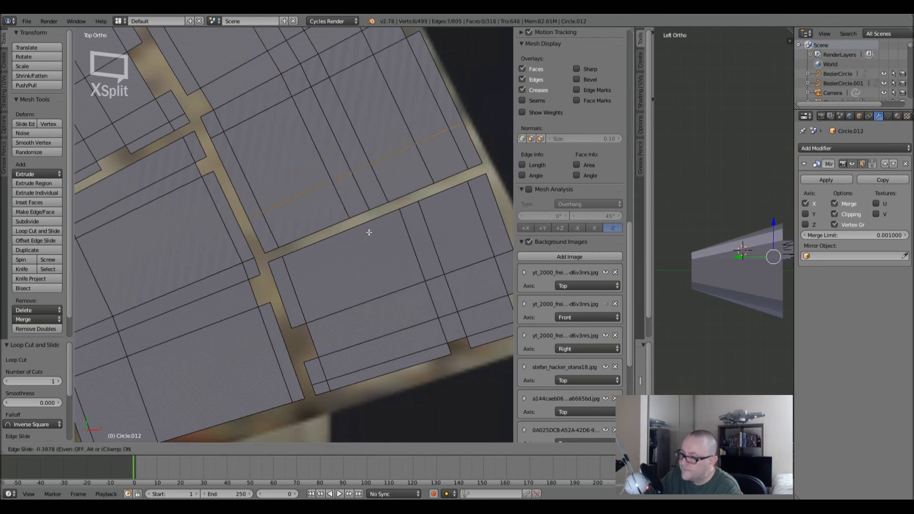
pyautogui.click(381, 252)
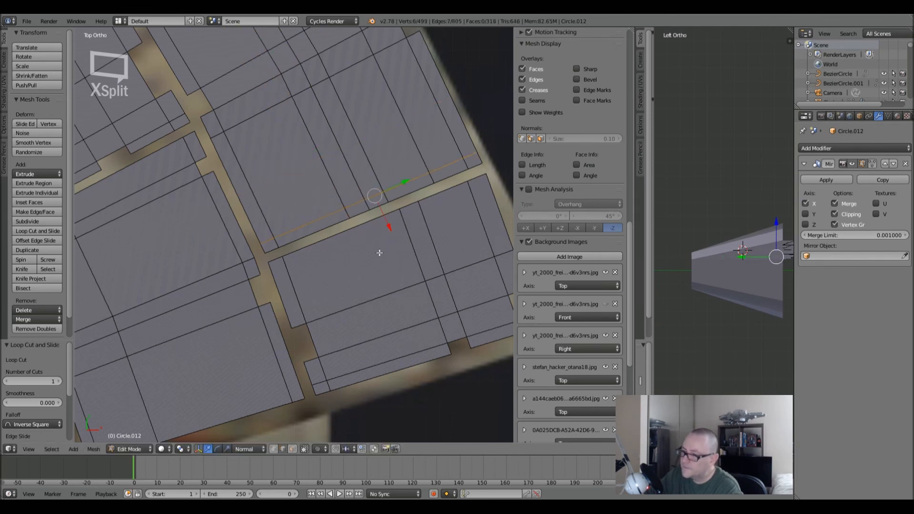
# - Delete the small face between the cuts at the third outer panel's lower edge to form a notch, and leave mesh editing
pyautogui.click(293, 449)
pyautogui.rightClick(356, 209)
pyautogui.press('x')
pyautogui.click(357, 212)
pyautogui.press('Tab')
pyautogui.scroll(-7, 358, 210)
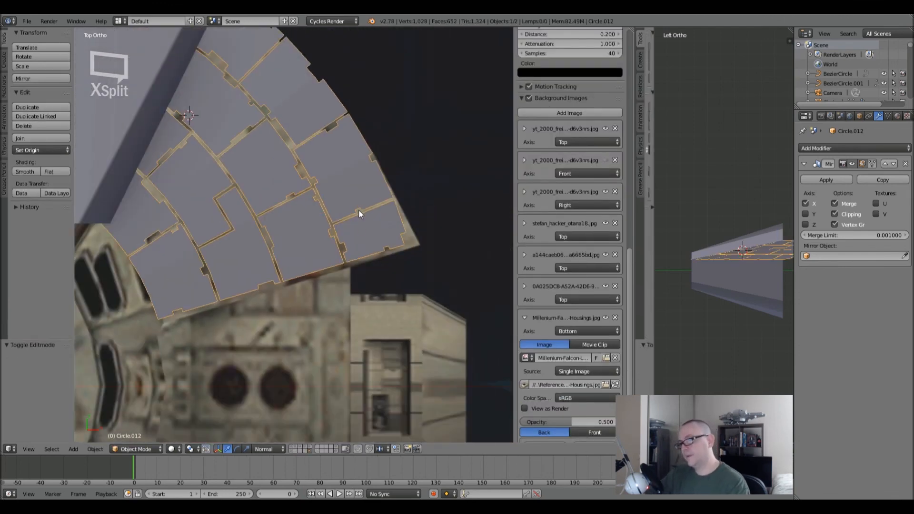
# - Add a lengthwise loop cut through each of the outermost row's top two panels, slid towards their inner side
pyautogui.scroll(2, 352, 236)
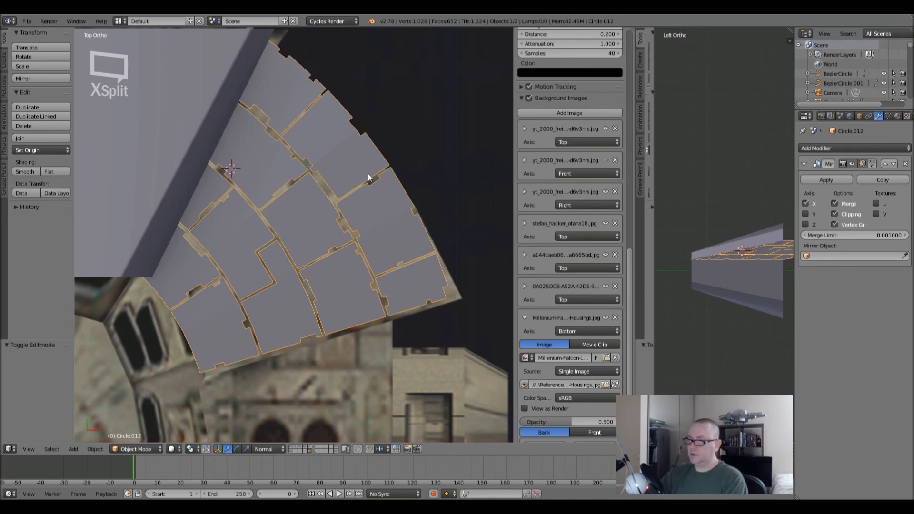
pyautogui.scroll(3, 305, 124)
pyautogui.scroll(-4, 312, 128)
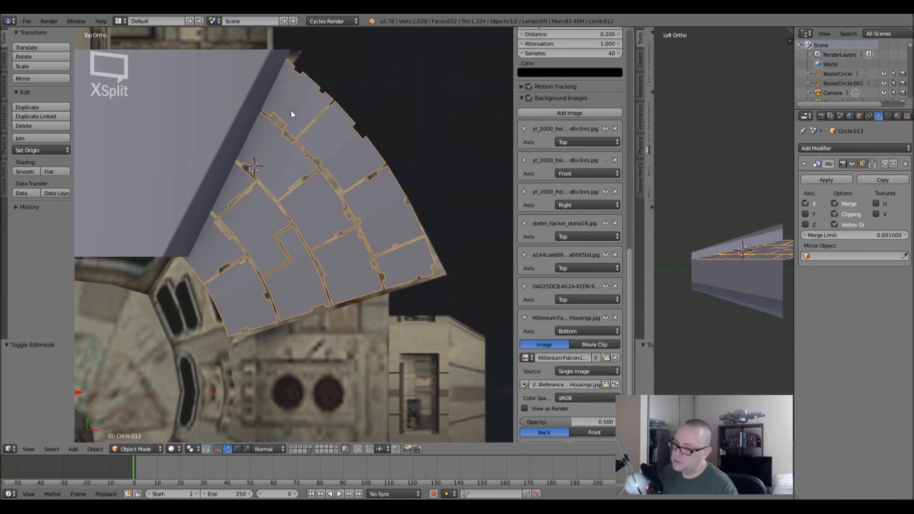
pyautogui.scroll(5, 312, 121)
pyautogui.keyDown('shift'); pyautogui.moveTo(310, 121); pyautogui.dragTo(307, 178, button='middle'); pyautogui.keyUp('shift')
pyautogui.press('Tab')
pyautogui.scroll(1, 309, 176)
pyautogui.hotkey('ctrl', 'r')
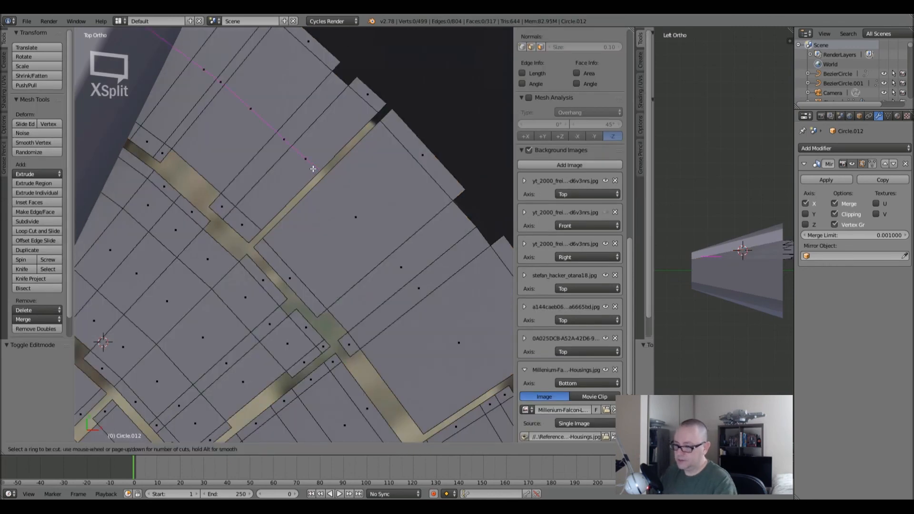
pyautogui.click(311, 170)
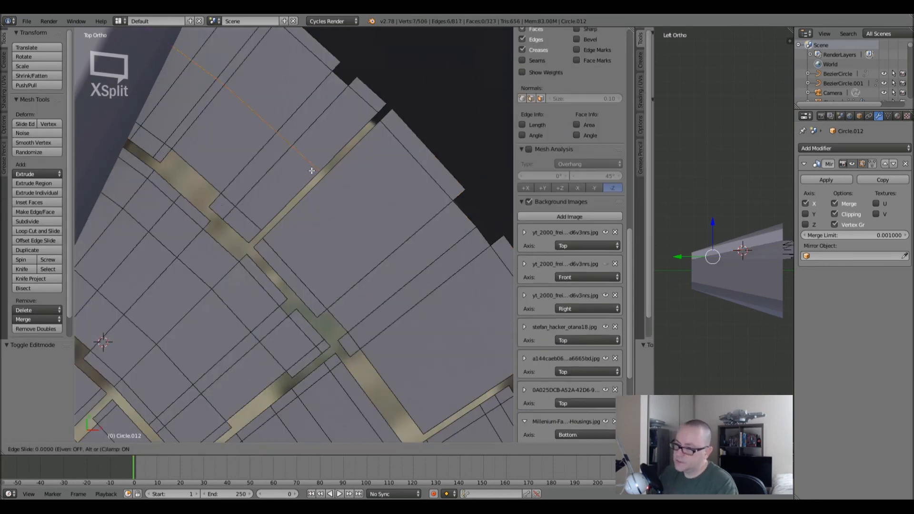
pyautogui.click(291, 208)
pyautogui.hotkey('ctrl', 'r')
pyautogui.click(275, 248)
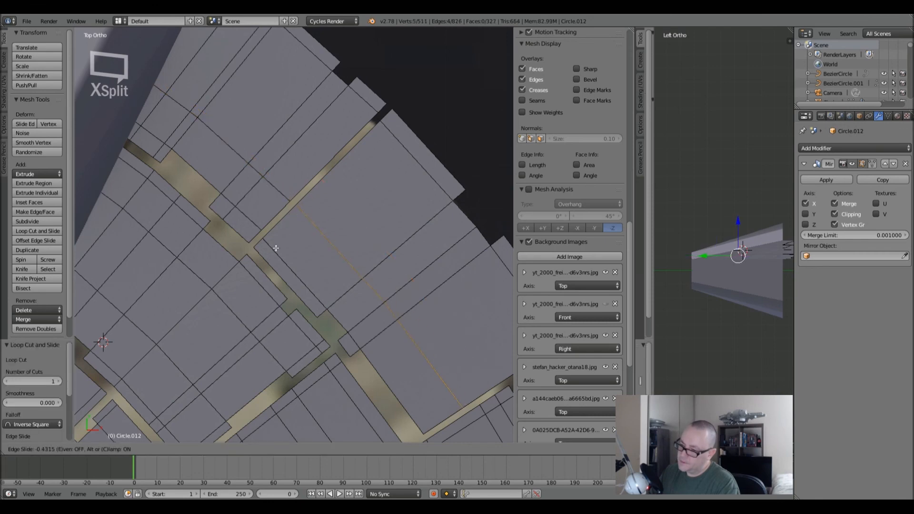
pyautogui.click(274, 249)
# - Add a second lengthwise loop cut to each of the top two outer panels, a short distance outward from the first
pyautogui.hotkey('ctrl', 'r')
pyautogui.click(301, 171)
pyautogui.click(287, 208)
pyautogui.hotkey('ctrl', 'r')
pyautogui.click(319, 205)
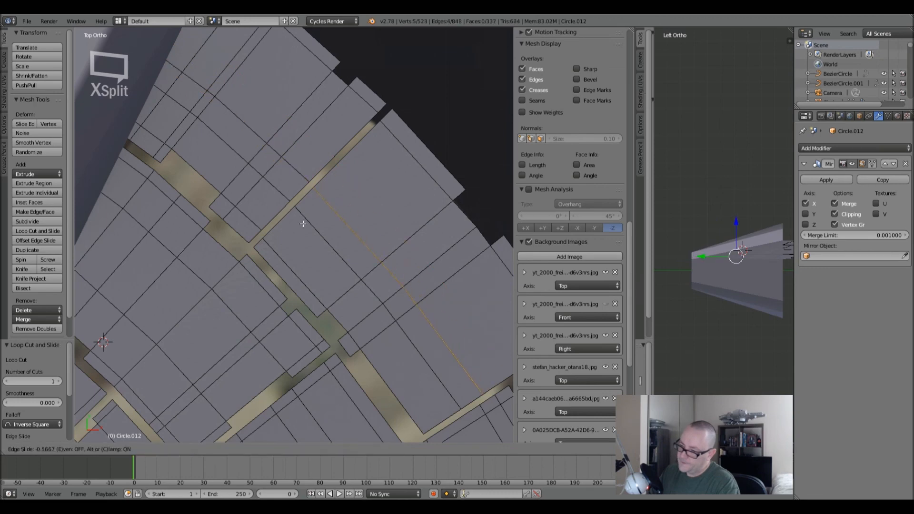
pyautogui.click(304, 218)
# - Add a crosswise loop cut to each of the top two outer panels close to their shared gap, and switch to face selection
pyautogui.hotkey('ctrl', 'r')
pyautogui.click(291, 180)
pyautogui.click(303, 182)
pyautogui.hotkey('ctrl', 'r')
pyautogui.click(330, 201)
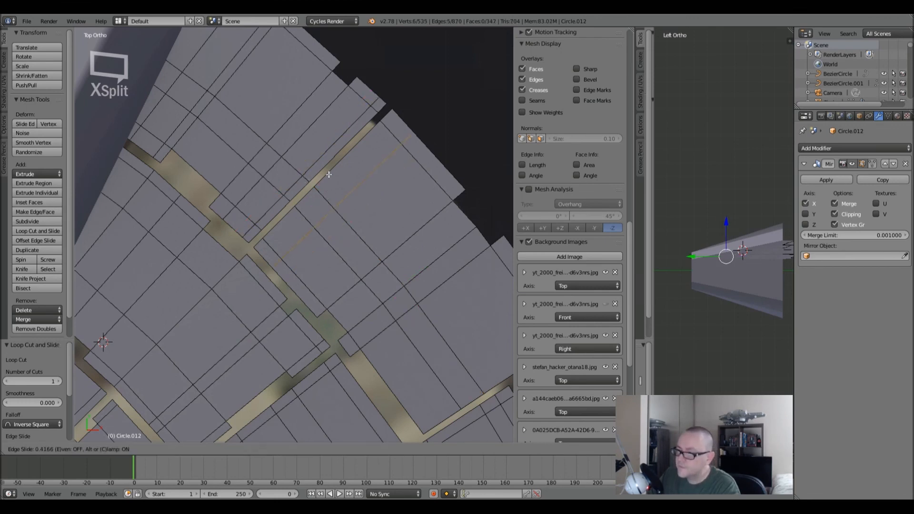
pyautogui.click(329, 149)
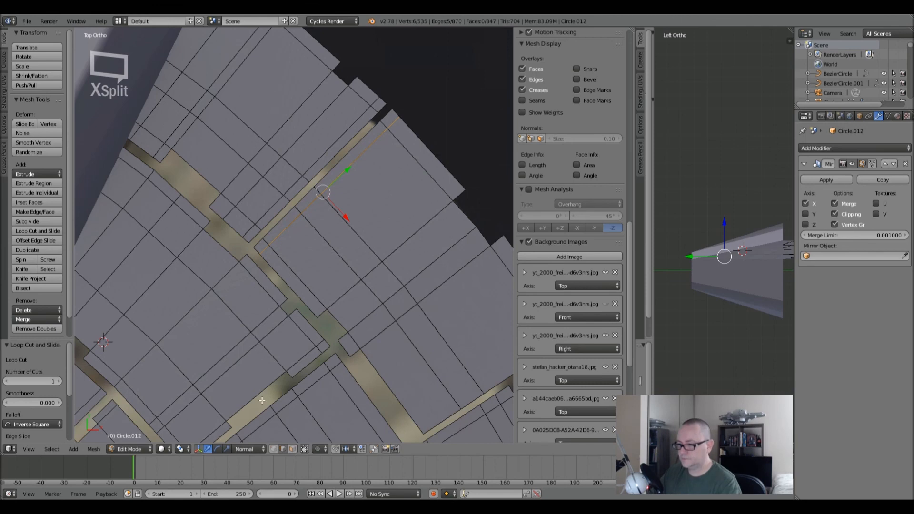
pyautogui.click(292, 449)
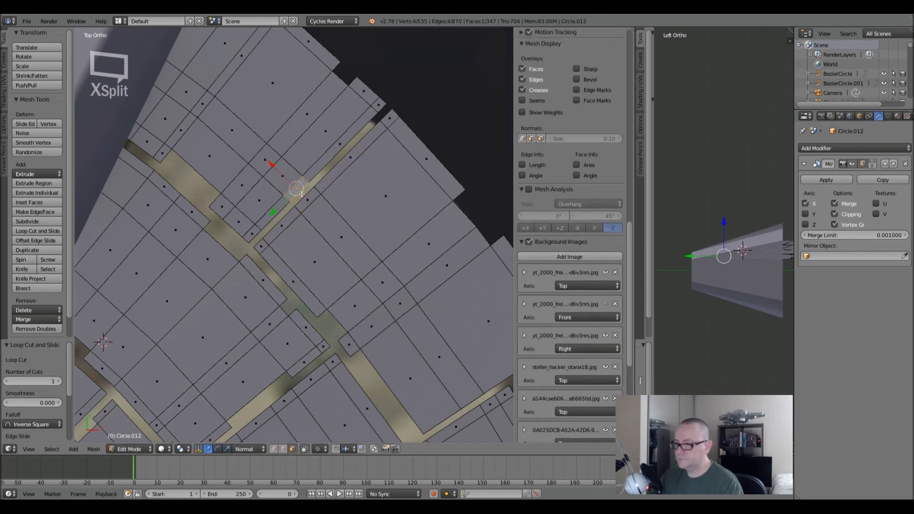
# - Leave mesh editing, deselect the hull panels and save the file
pyautogui.press('Tab')
pyautogui.scroll(-5, 304, 201)
pyautogui.scroll(-2, 305, 196)
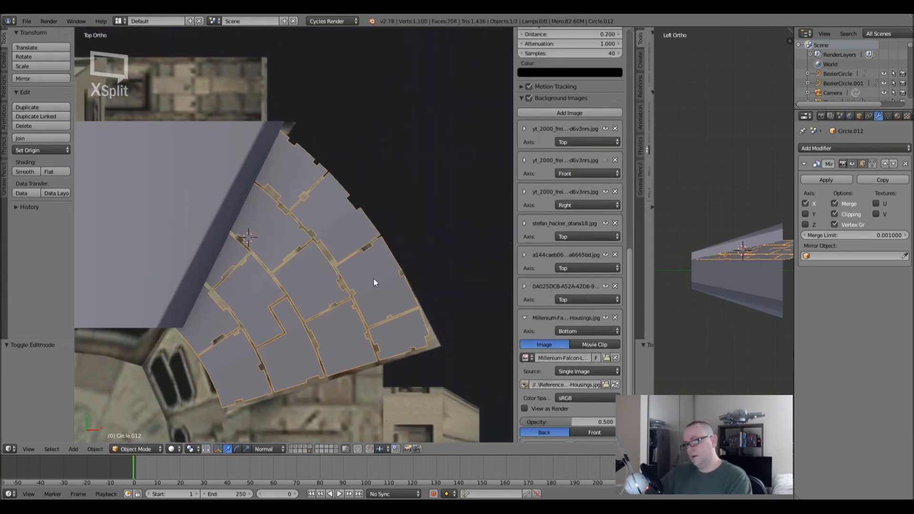
pyautogui.scroll(-3, 426, 225)
pyautogui.keyDown('shift'); pyautogui.moveTo(364, 279); pyautogui.dragTo(395, 279, button='middle'); pyautogui.keyUp('shift')
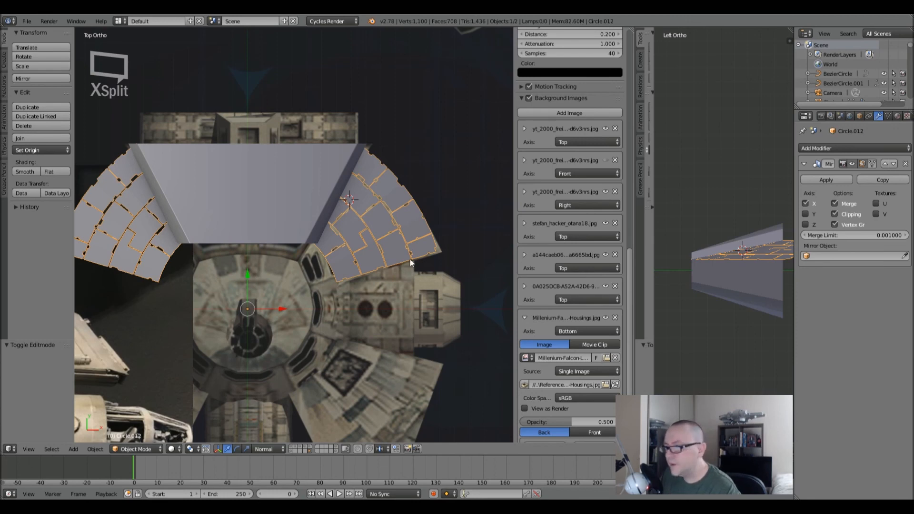
pyautogui.press('a')
pyautogui.moveTo(391, 267); pyautogui.dragTo(255, 230, button='middle')
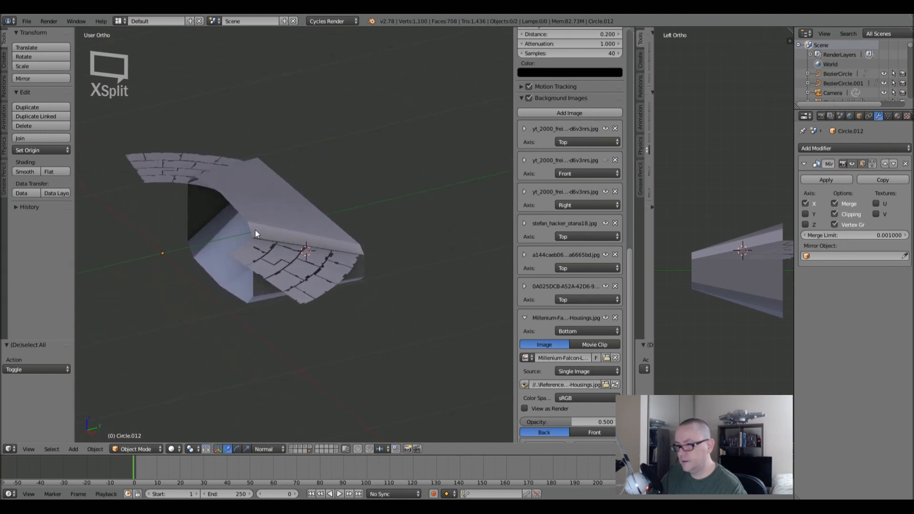
pyautogui.click(27, 21)
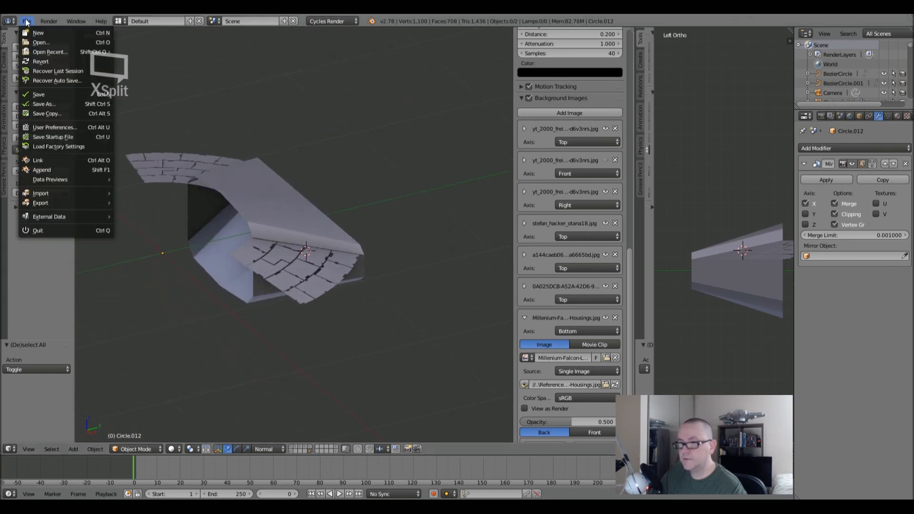
pyautogui.click(36, 96)
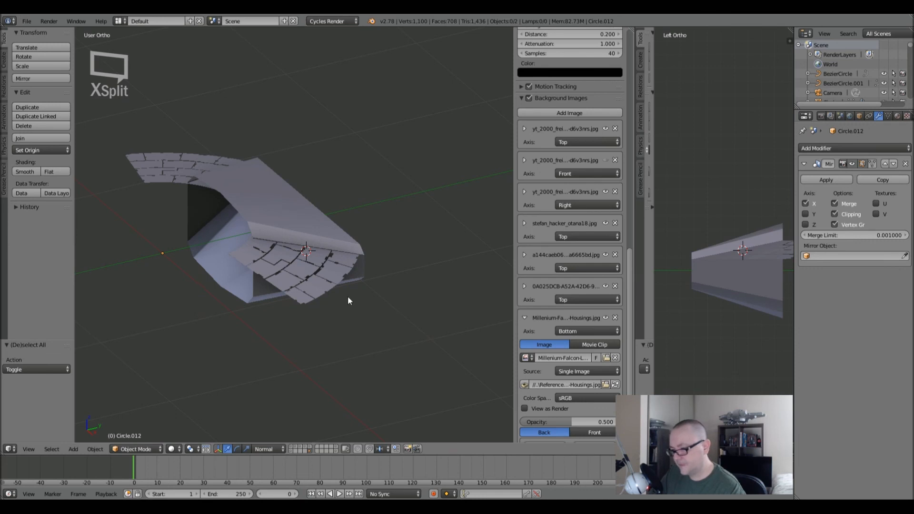
# - Check the contents of the individual layers one at a time to identify which hold the ship's hull parts
pyautogui.click(309, 447)
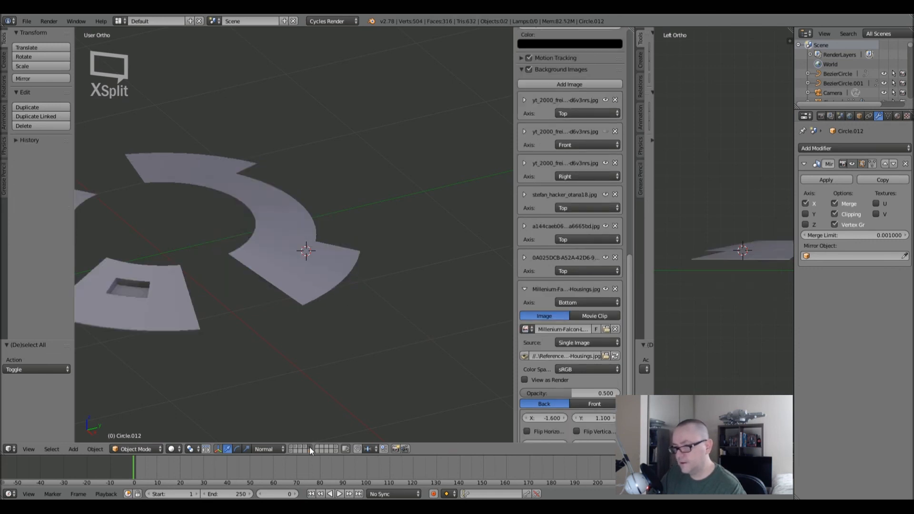
pyautogui.click(301, 447)
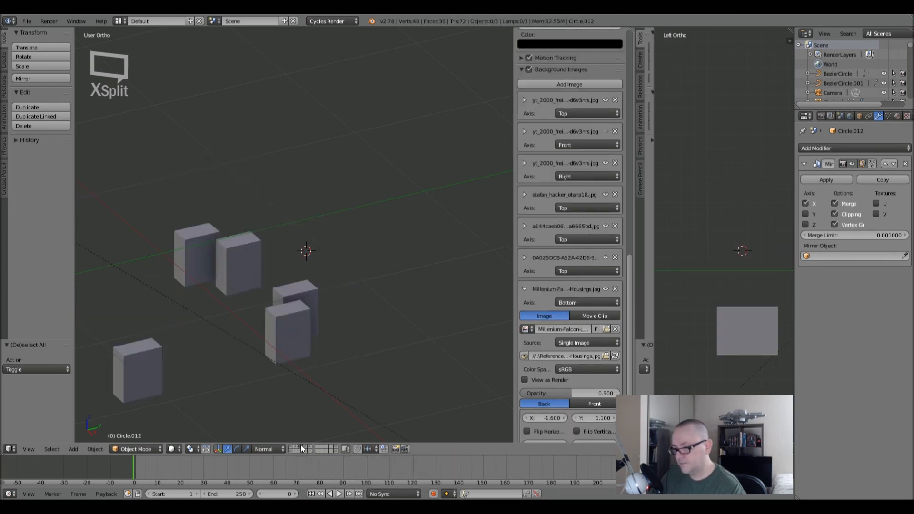
pyautogui.click(304, 447)
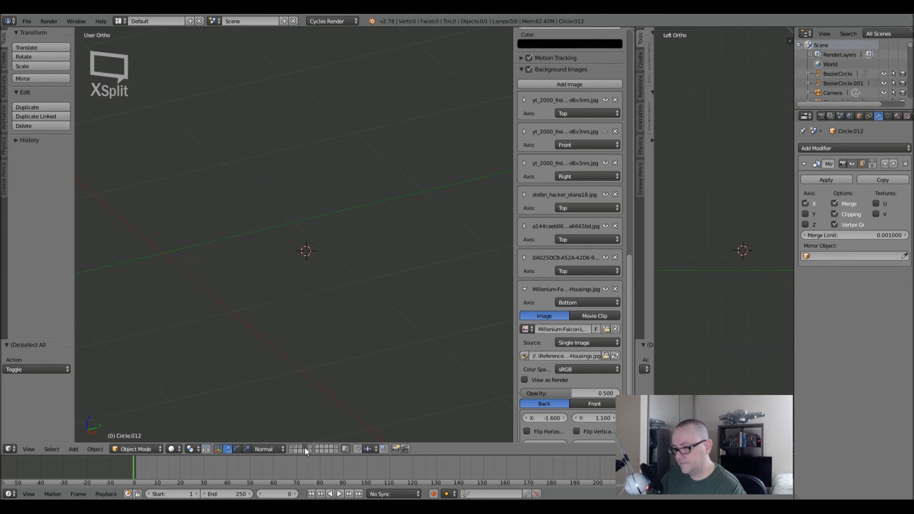
pyautogui.scroll(-11, 310, 362)
pyautogui.scroll(10, 309, 361)
pyautogui.scroll(2, 310, 364)
pyautogui.click(291, 450)
pyautogui.scroll(-2, 284, 203)
pyautogui.scroll(2, 284, 203)
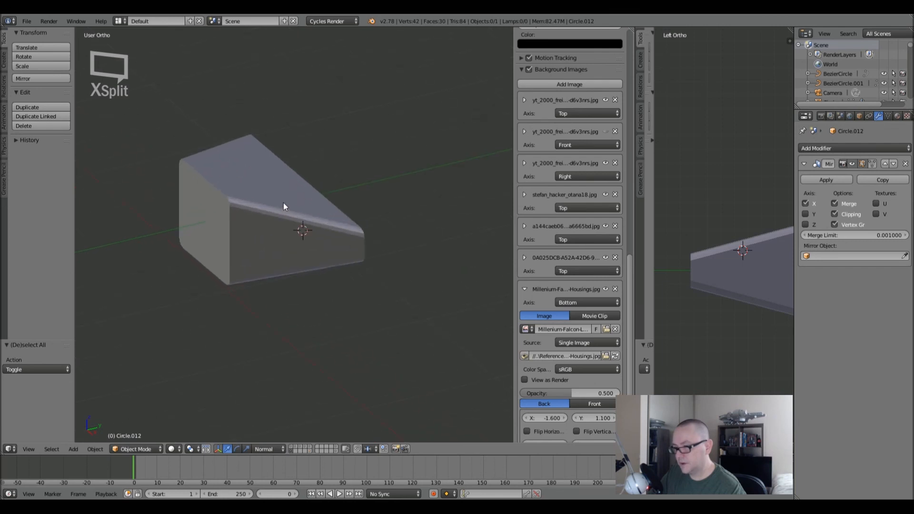
# - Show the ship's hull layers together with the smooth plate and cut panel layers to view the whole model
pyautogui.click(291, 447)
pyautogui.keyDown('shift'); pyautogui.click(295, 448); pyautogui.keyUp('shift')
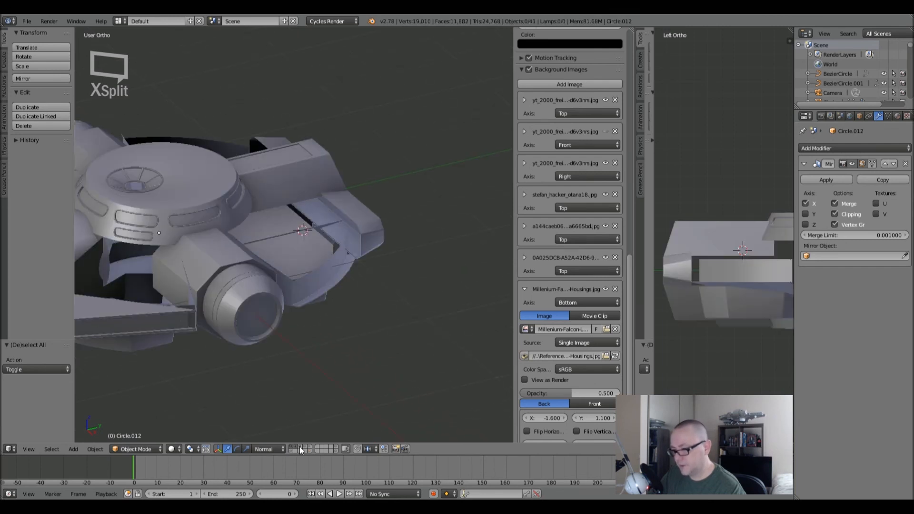
pyautogui.keyDown('shift'); pyautogui.click(310, 448); pyautogui.keyUp('shift')
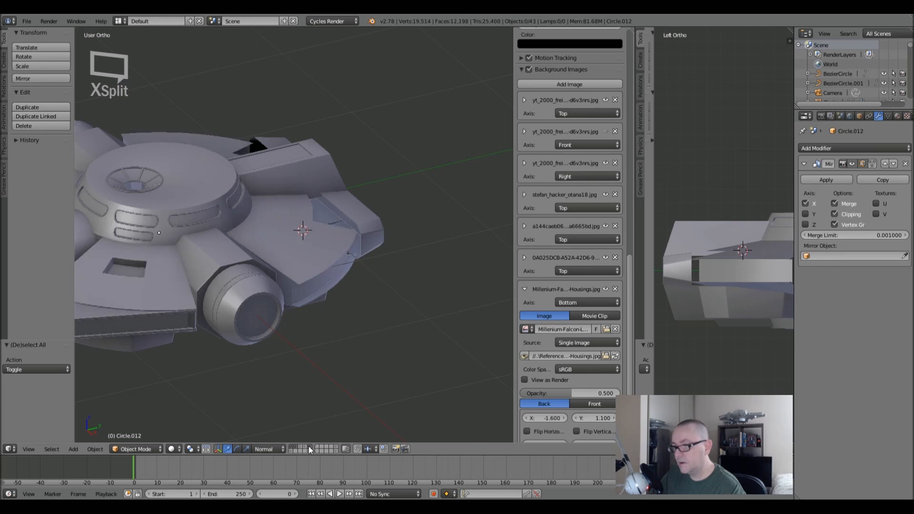
pyautogui.keyDown('shift'); pyautogui.click(310, 450); pyautogui.keyUp('shift')
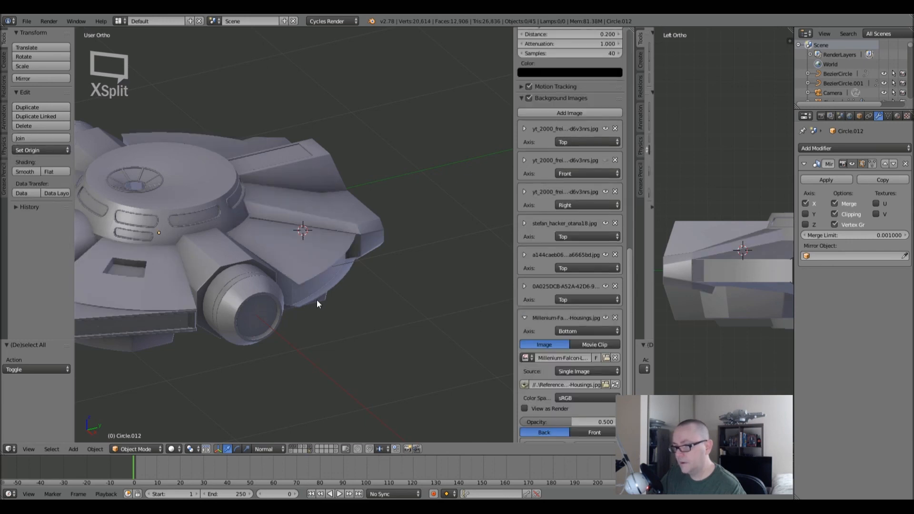
pyautogui.moveTo(316, 298); pyautogui.dragTo(356, 231, button='middle')
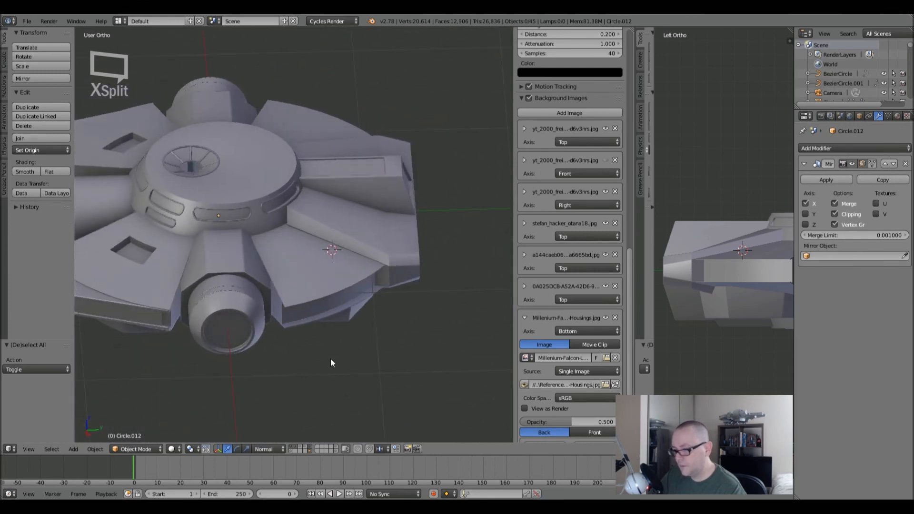
pyautogui.scroll(5, 331, 269)
pyautogui.rightClick(332, 267)
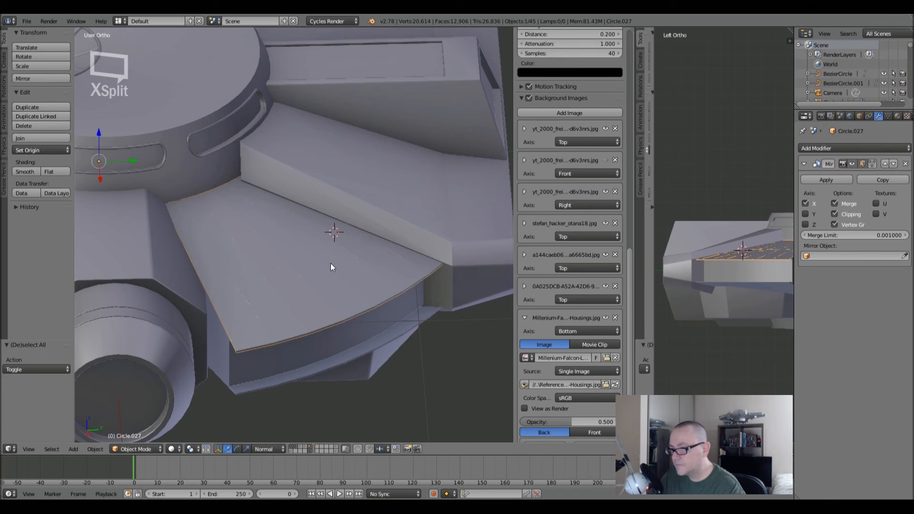
pyautogui.press('Tab')
pyautogui.press('Tab')
pyautogui.hotkey('ctrl', 'z')
pyautogui.hotkey('ctrl', 'z')
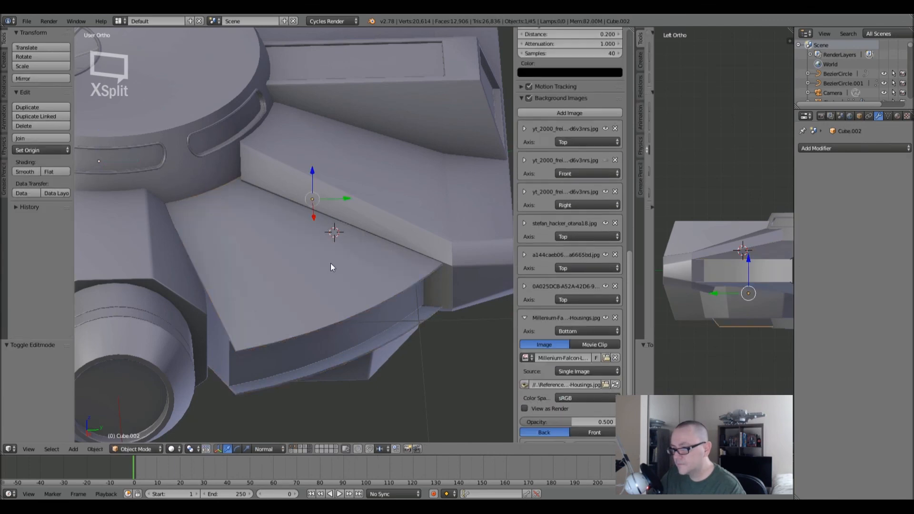
pyautogui.press('Tab')
pyautogui.press('Tab')
pyautogui.press('z')
pyautogui.press('z')
# - Isolate the cut panel layer, open the panel mesh for editing and select all of its faces
pyautogui.click(308, 450)
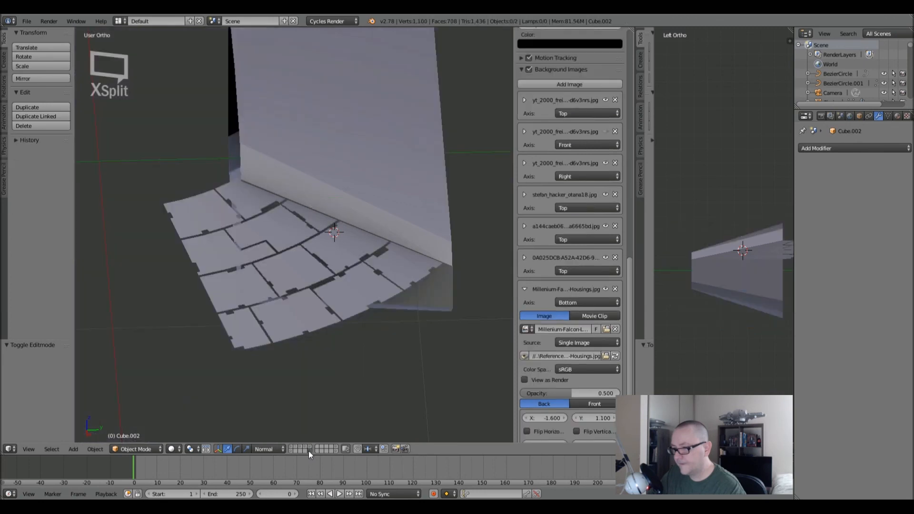
pyautogui.rightClick(317, 270)
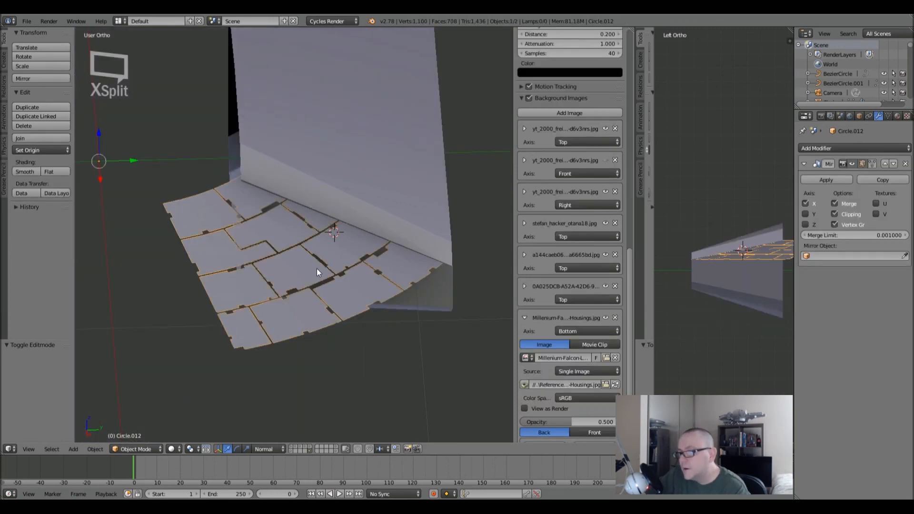
pyautogui.press('Tab')
pyautogui.press('a')
pyautogui.scroll(1, 319, 274)
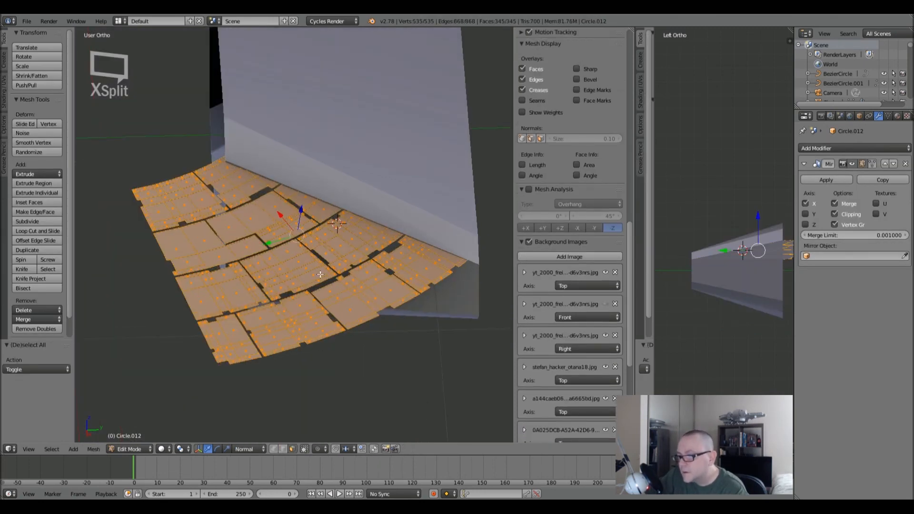
pyautogui.press('KP_3')
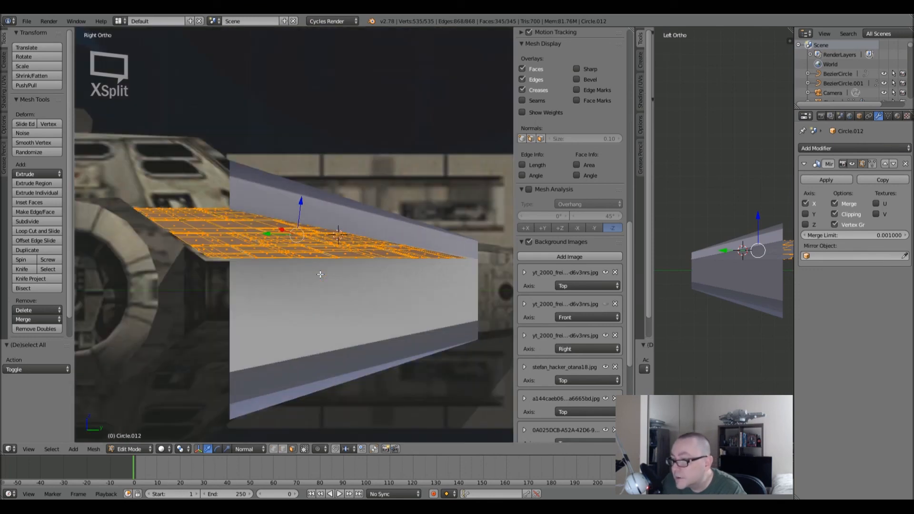
pyautogui.press('KP_4')
pyautogui.press('KP_4')
pyautogui.press('KP_4')
pyautogui.press('KP_4')
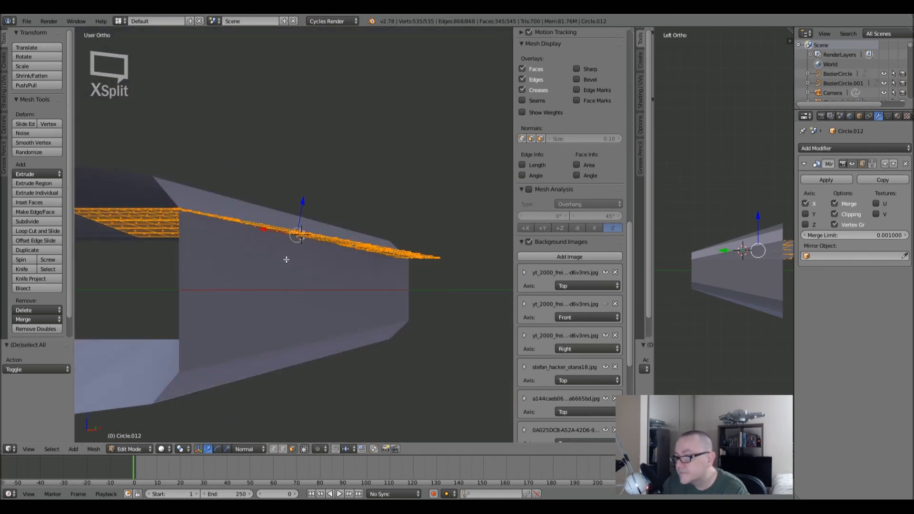
pyautogui.scroll(3, 298, 214)
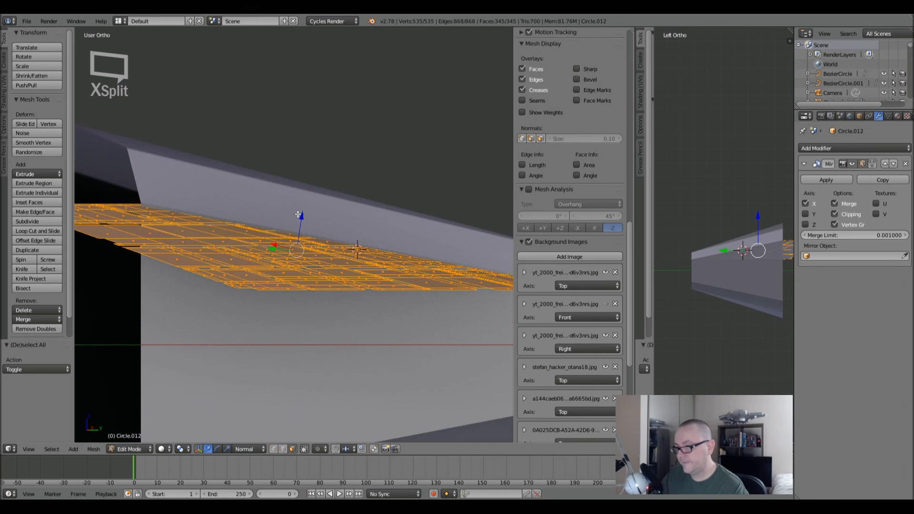
# - Leave mesh editing and show the smooth plate and ship hull layers alongside the cut panels
pyautogui.press('Tab')
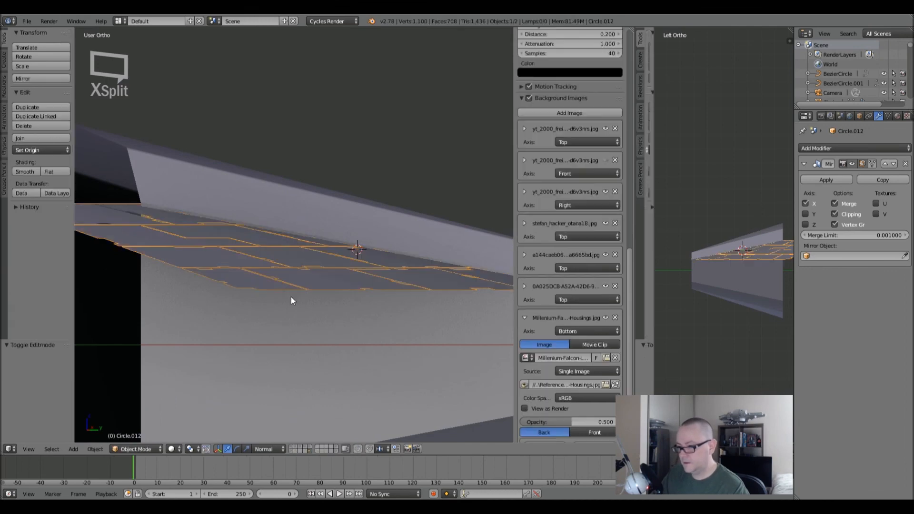
pyautogui.keyDown('shift'); pyautogui.click(310, 448); pyautogui.keyUp('shift')
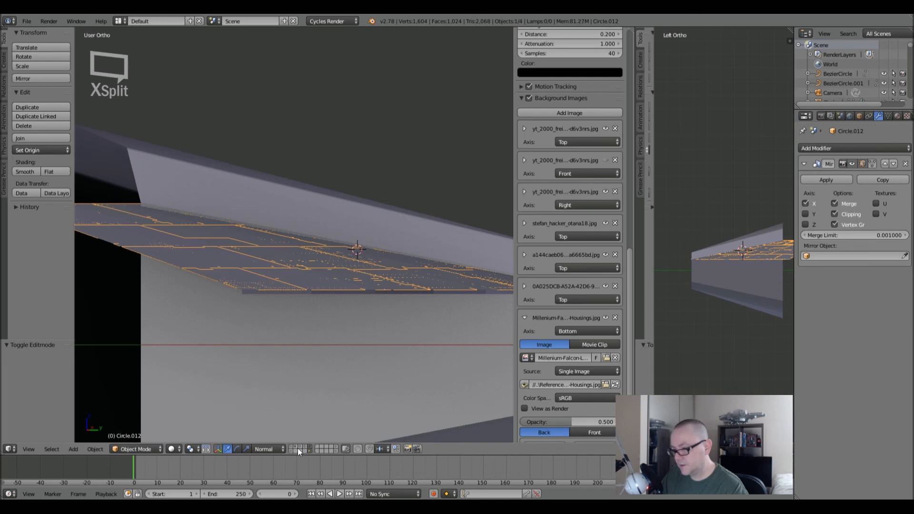
pyautogui.keyDown('shift'); pyautogui.click(297, 448); pyautogui.keyUp('shift')
pyautogui.keyDown('shift'); pyautogui.click(294, 447); pyautogui.keyUp('shift')
pyautogui.scroll(-5, 284, 316)
pyautogui.moveTo(282, 315); pyautogui.dragTo(243, 234, button='middle')
pyautogui.scroll(5, 298, 284)
# - Reopen the panel mesh for editing with all faces selected and save the file
pyautogui.press('Tab')
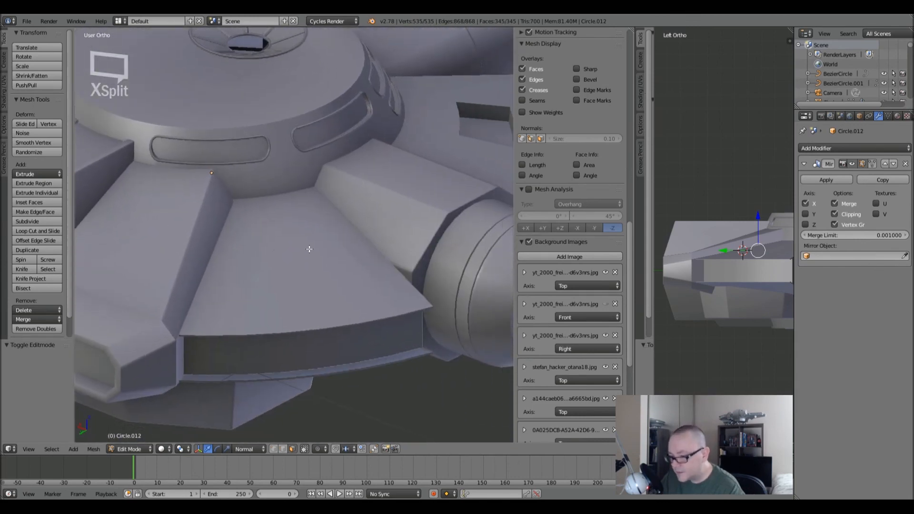
pyautogui.scroll(1, 310, 252)
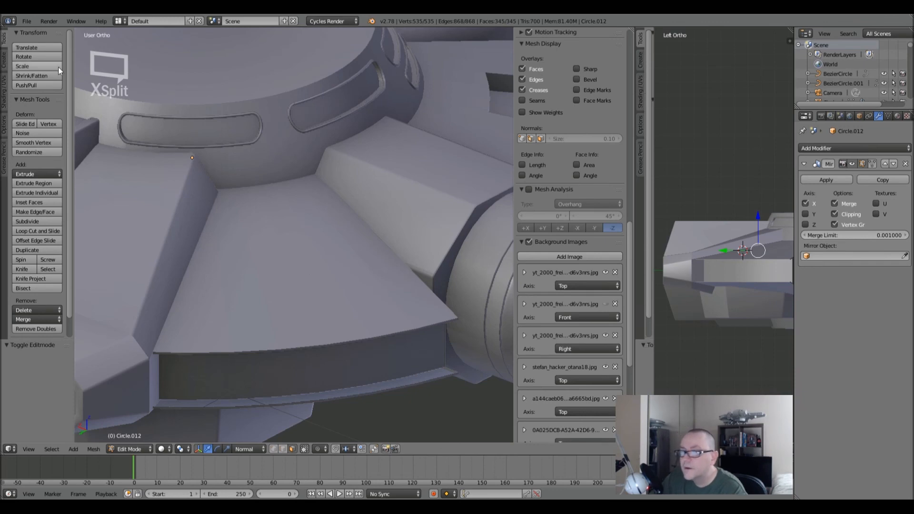
pyautogui.click(27, 22)
pyautogui.click(28, 93)
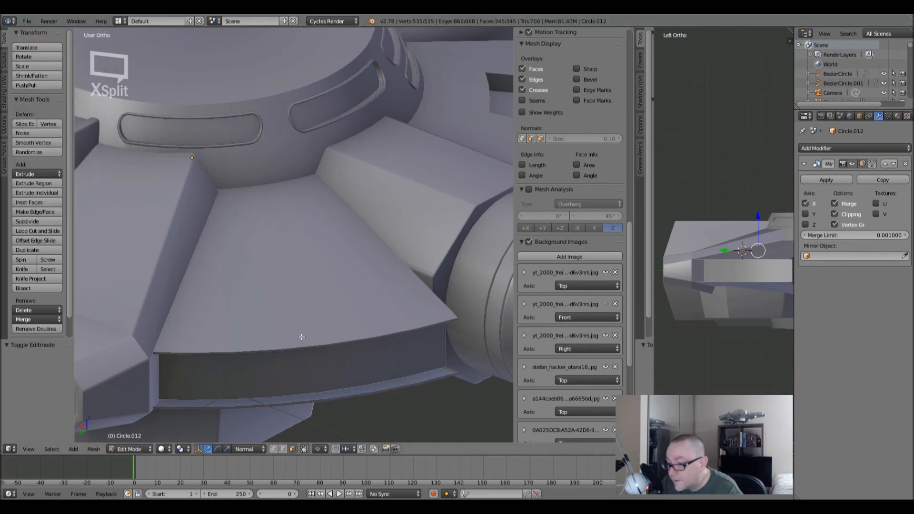
# - Extrude all panel faces about 0.0052 along their normal to raise them above the hull plate, and leave mesh editing with nothing selected
pyautogui.press('e')
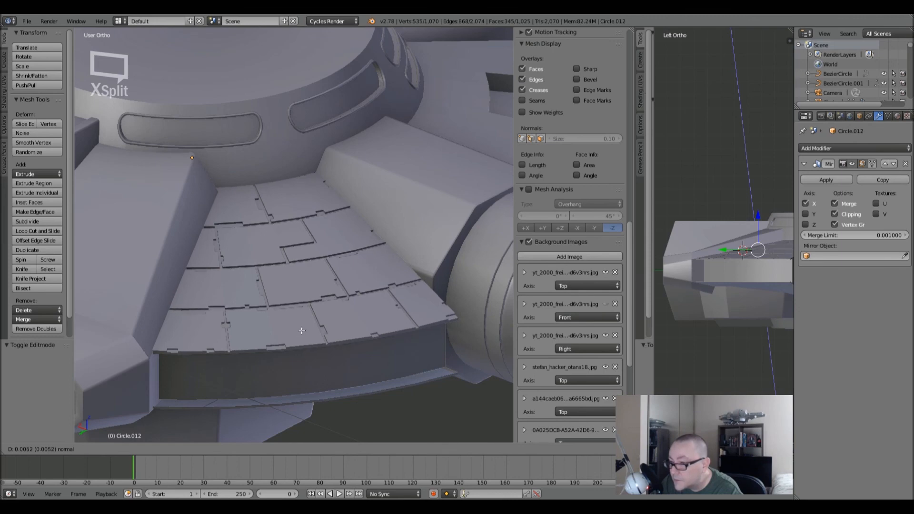
pyautogui.click(301, 330)
pyautogui.scroll(-6, 295, 314)
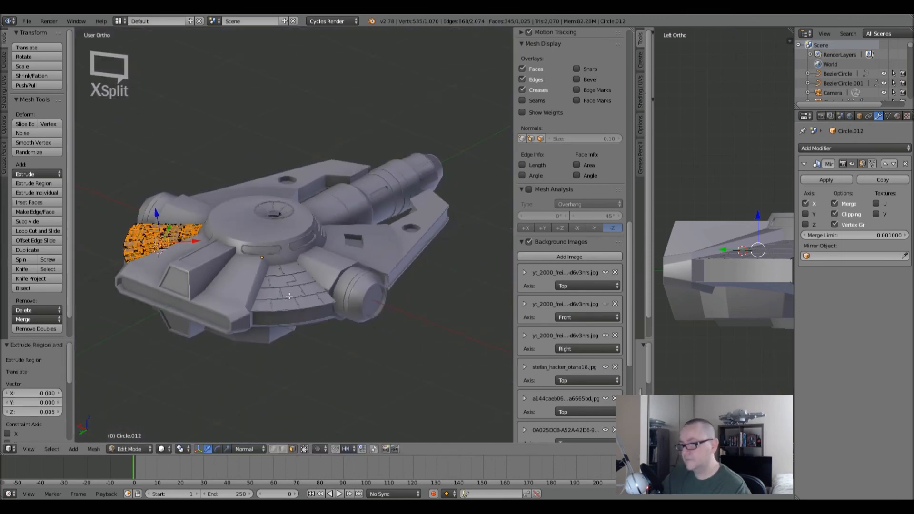
pyautogui.press('Tab')
pyautogui.scroll(3, 251, 310)
pyautogui.moveTo(251, 310); pyautogui.dragTo(326, 320, button='middle')
pyautogui.press('a')
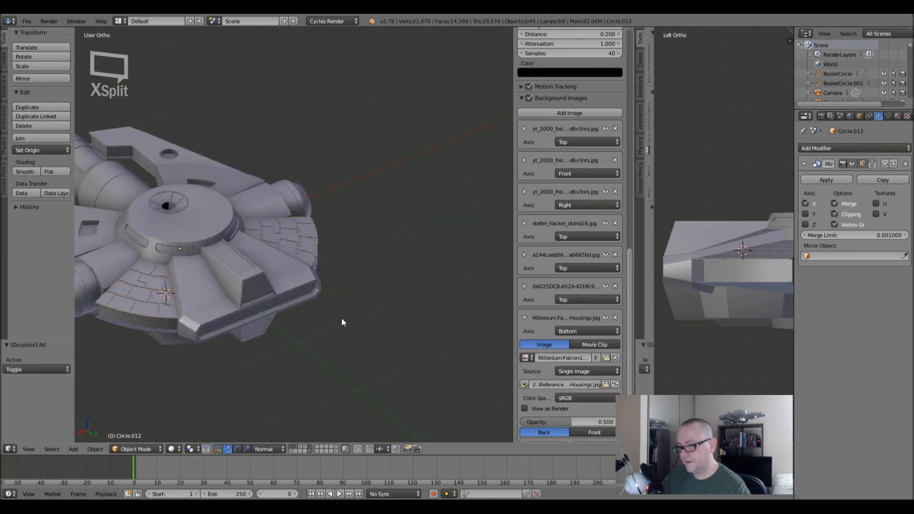
# - Examine the raised panels, their gaps and notches up close and from around the ship
pyautogui.scroll(-3, 342, 320)
pyautogui.moveTo(221, 328); pyautogui.dragTo(363, 324, button='middle')
pyautogui.scroll(4, 441, 307)
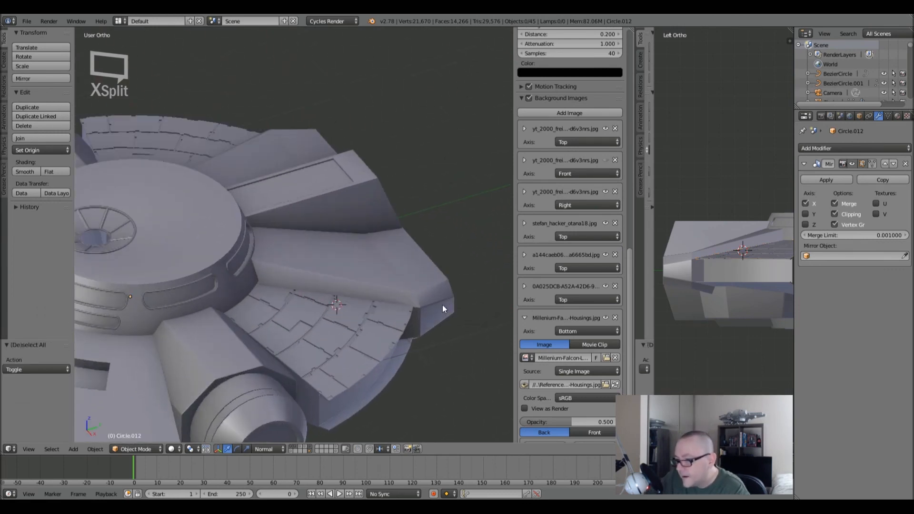
pyautogui.scroll(6, 366, 327)
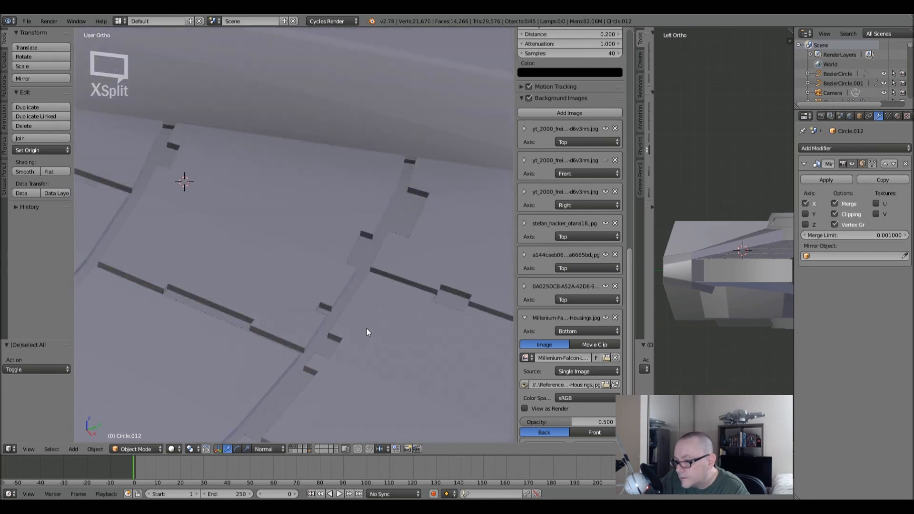
pyautogui.scroll(-8, 367, 332)
pyautogui.moveTo(372, 335); pyautogui.dragTo(330, 331, button='middle')
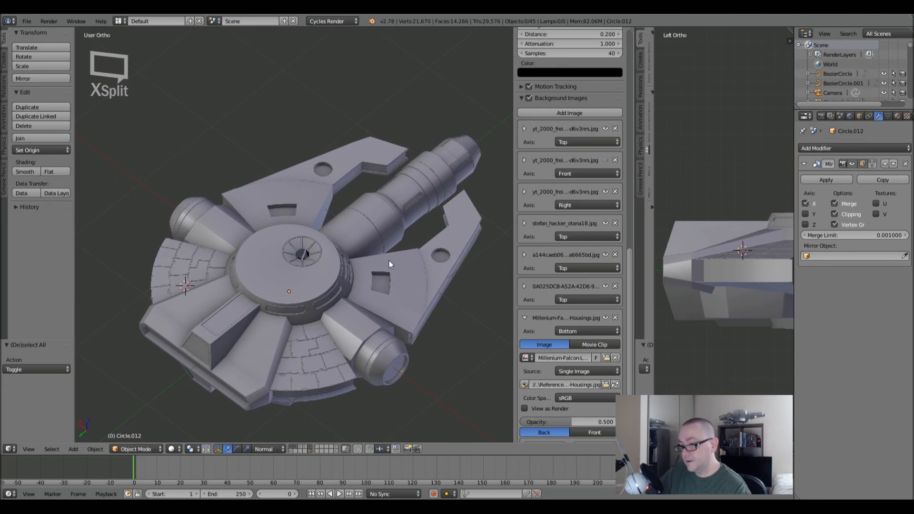
pyautogui.moveTo(409, 274); pyautogui.dragTo(267, 307, button='middle')
pyautogui.scroll(8, 237, 316)
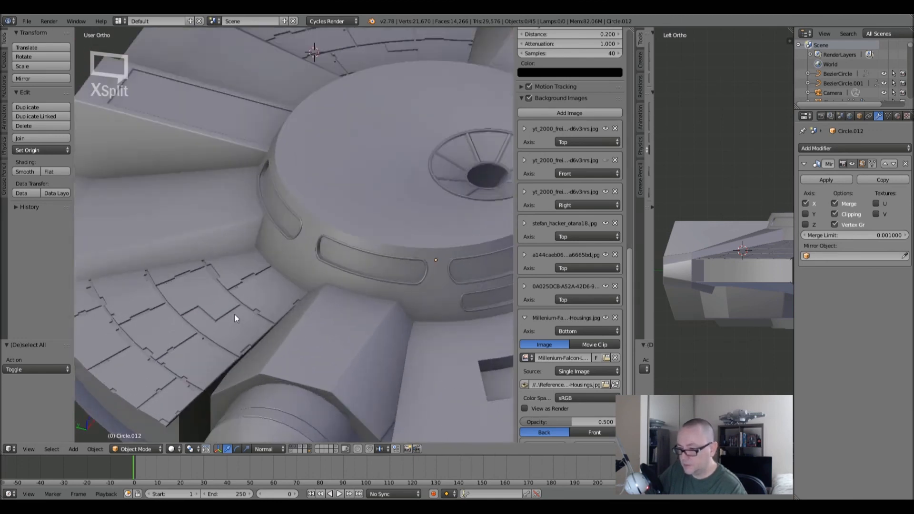
pyautogui.scroll(-8, 237, 316)
pyautogui.moveTo(270, 255)
pyautogui.mouseDown(button='middle')
pyautogui.moveTo(293, 272)
pyautogui.moveTo(209, 243)
pyautogui.moveTo(256, 247)
pyautogui.mouseUp(button='middle')
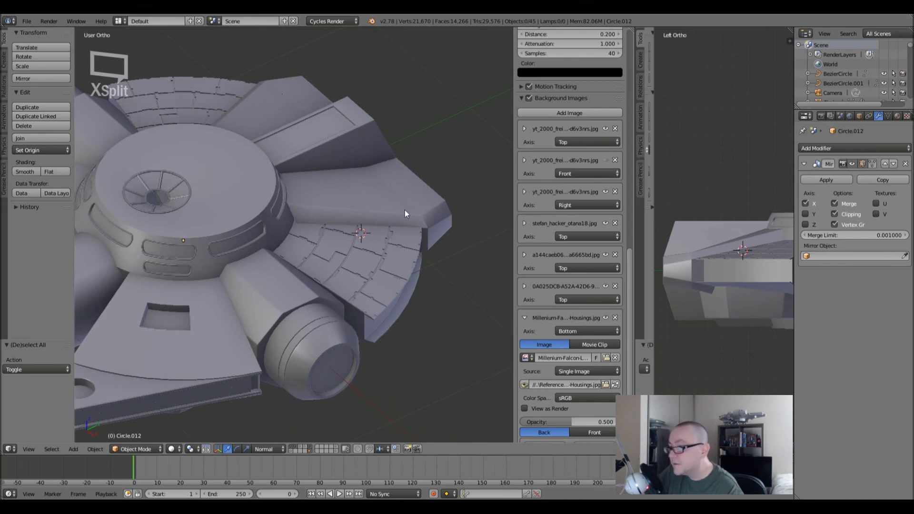
# - Reset the 3D cursor to the origin and widen the main 3D viewport, framing the whole ship
pyautogui.hotkey('shift', 'c')
pyautogui.scroll(4, 343, 204)
pyautogui.keyDown('shift'); pyautogui.moveTo(339, 235); pyautogui.dragTo(352, 262, button='middle'); pyautogui.keyUp('shift')
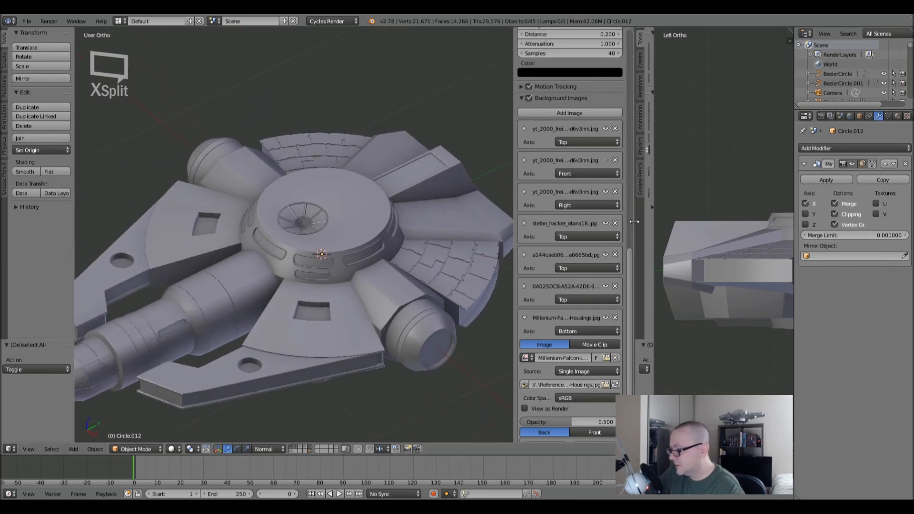
pyautogui.moveTo(634, 222); pyautogui.dragTo(771, 223)
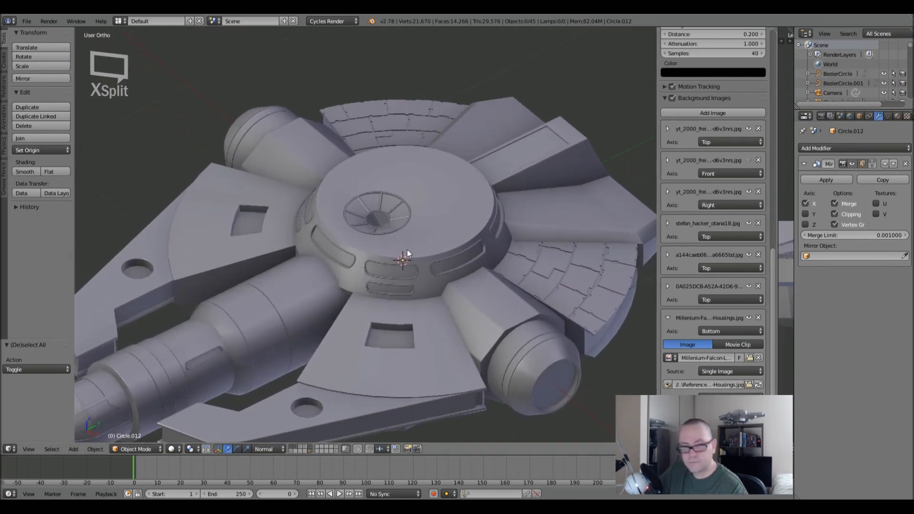
pyautogui.scroll(-2, 445, 241)
pyautogui.keyDown('shift'); pyautogui.moveTo(478, 253); pyautogui.dragTo(427, 193, button='middle'); pyautogui.keyUp('shift')
pyautogui.scroll(2, 420, 203)
pyautogui.scroll(-1, 420, 203)
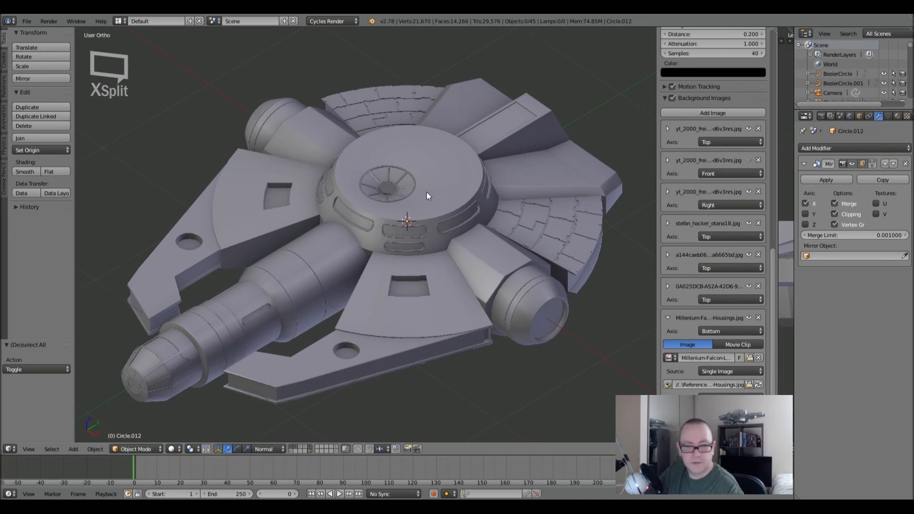
pyautogui.moveTo(438, 191); pyautogui.dragTo(435, 198, button='middle')
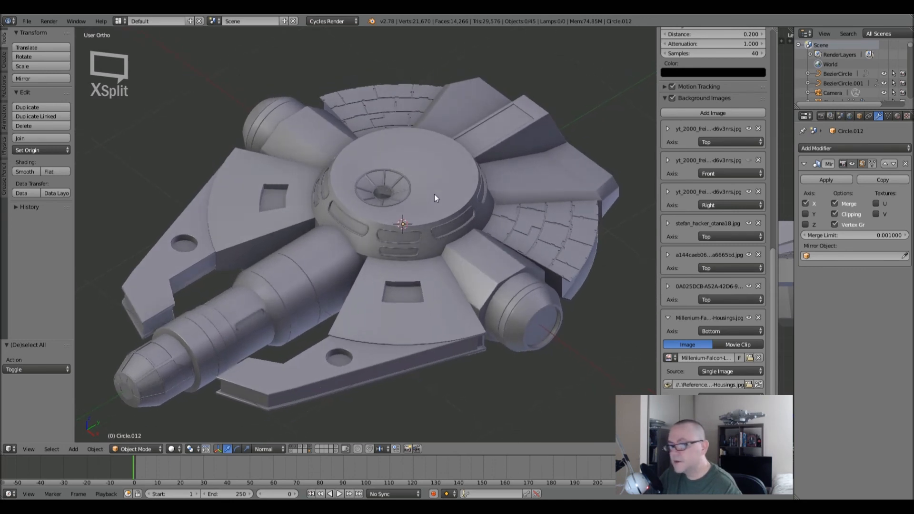